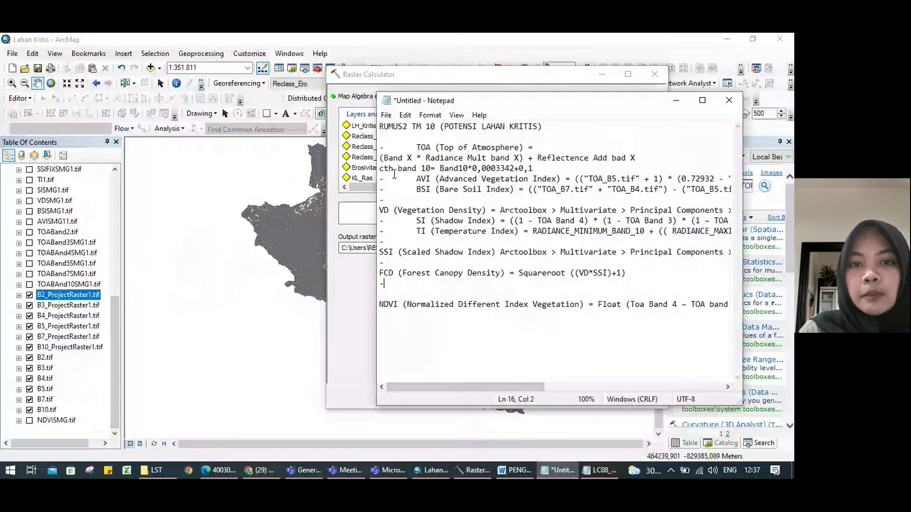
Copy the band 10 TOA formula Band10*0,0003342+0,1 from the Notepad notes into the Raster Calculator expression.
left_click_drag(438, 168, 538, 170)
right_click(535, 169)
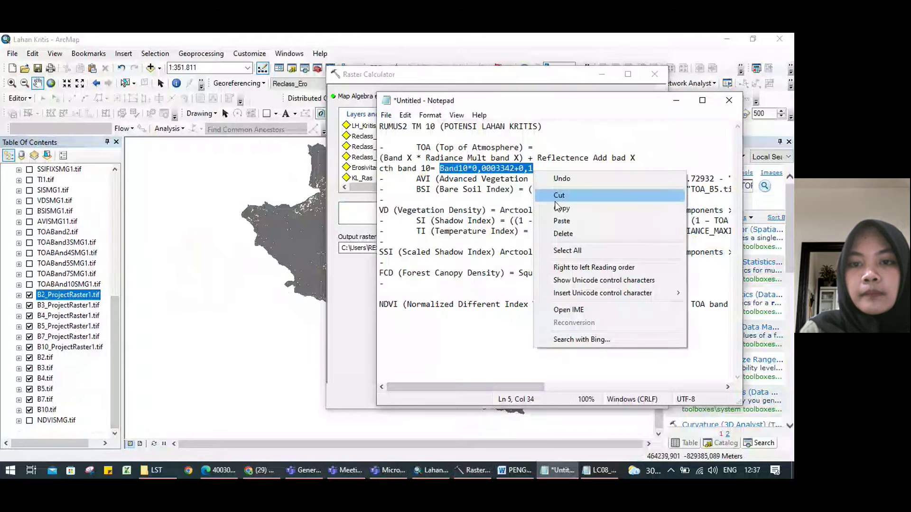
left_click(550, 208)
left_click(369, 219)
key("ctrl+v")
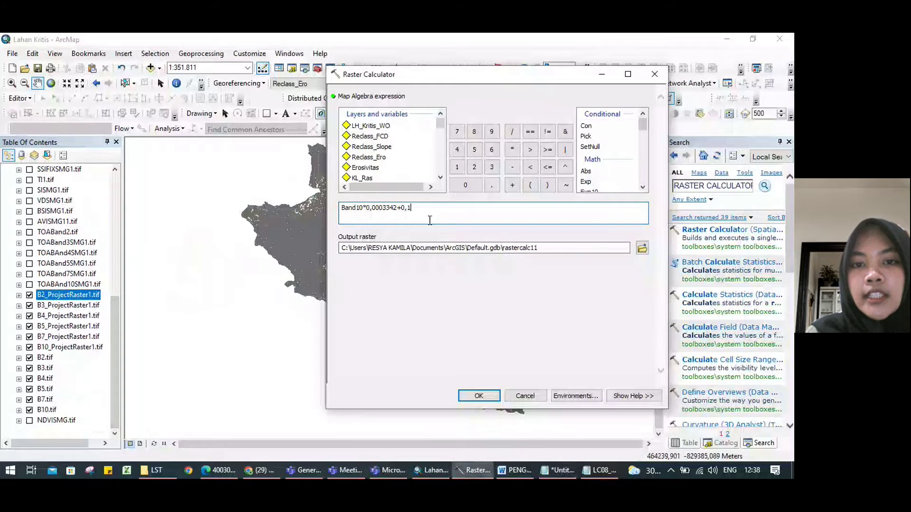
Replace Band10 in the expression with "B10_ProjectRaster1.tif" and browse for the output raster's location.
left_click(772, 375)
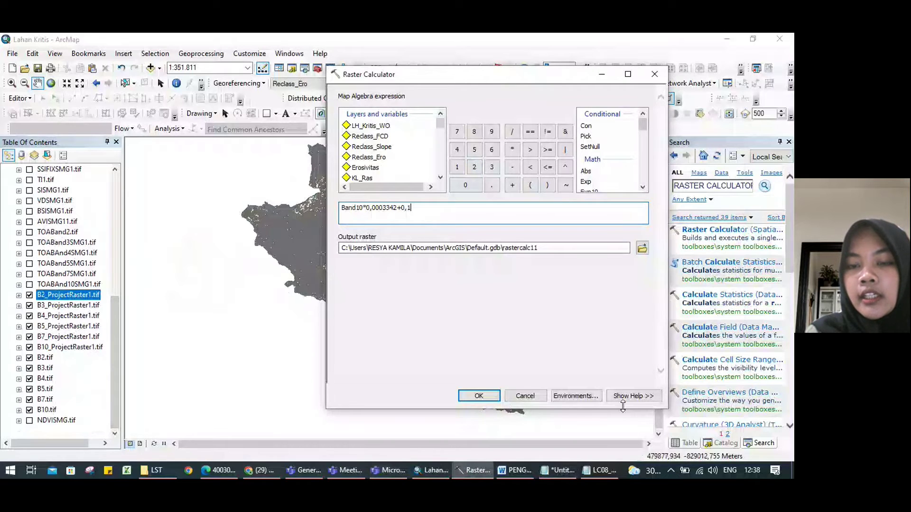
left_click(622, 210)
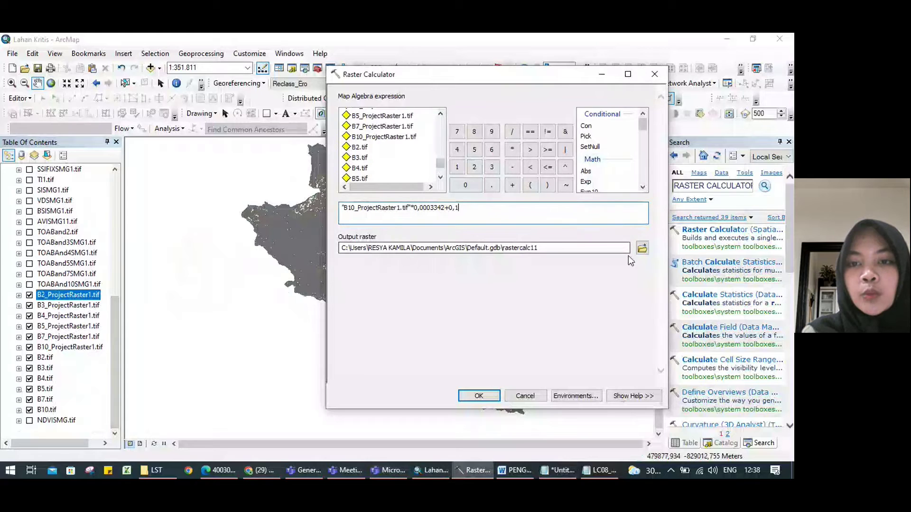
left_click(643, 249)
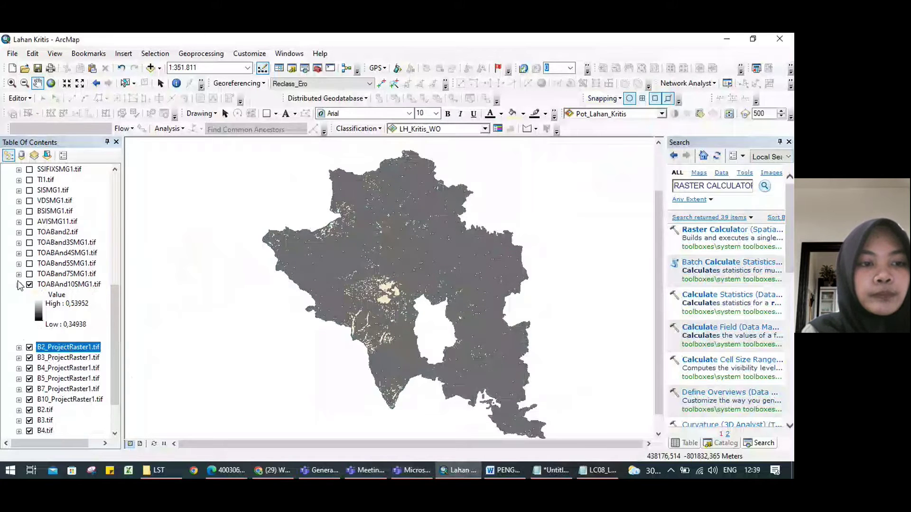
Collapse the TOABAnd10SMG1.tif legend and make the TOA layers of bands 2, 3, 4, 5 and 7 visible.
left_click(19, 285)
left_click(29, 274)
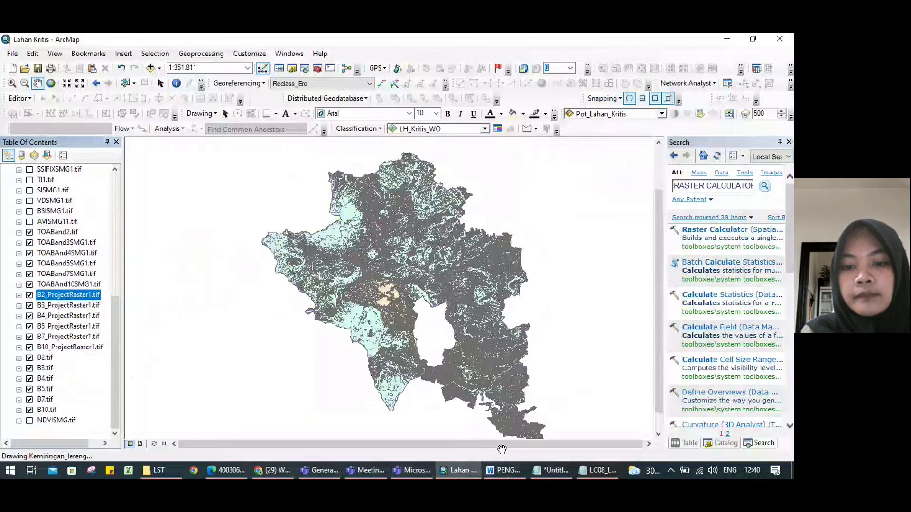
Calculate the AVI formula from TOA bands 5 and 4 as AVISMG in D:\UNDIP\GIS QGIS, and expand the AVISMG11.tif legend.
left_click(502, 468)
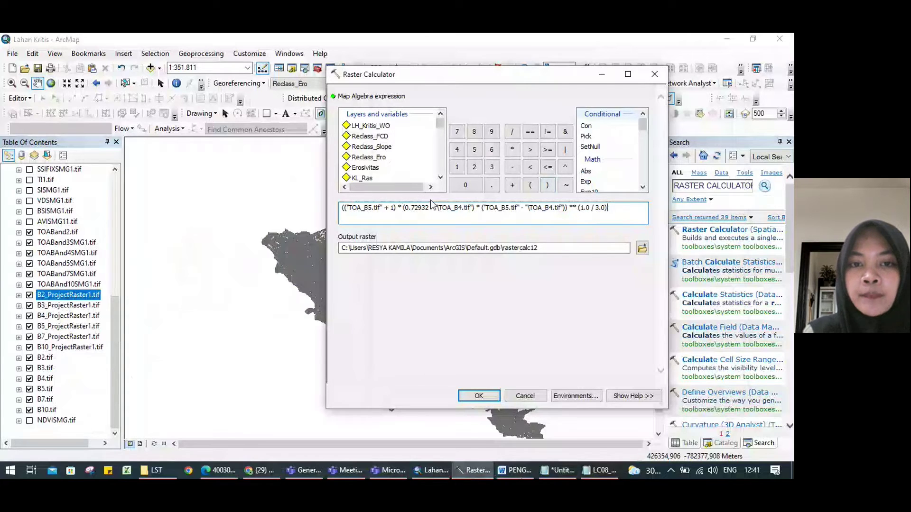
left_click(642, 248)
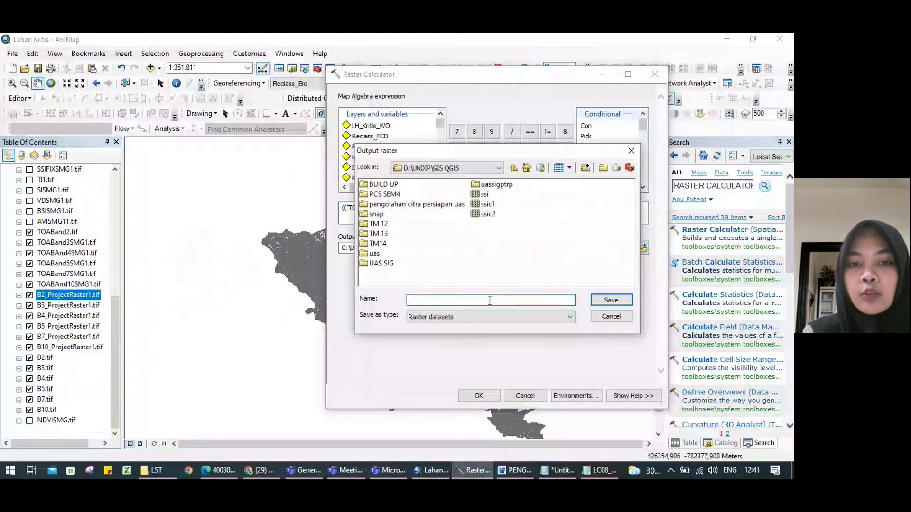
left_click_drag(523, 156, 535, 158)
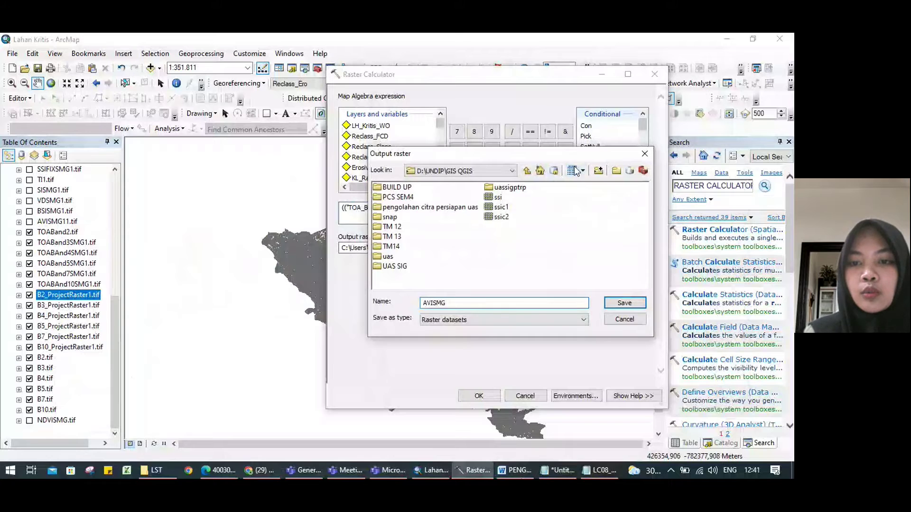
left_click(625, 303)
left_click(479, 396)
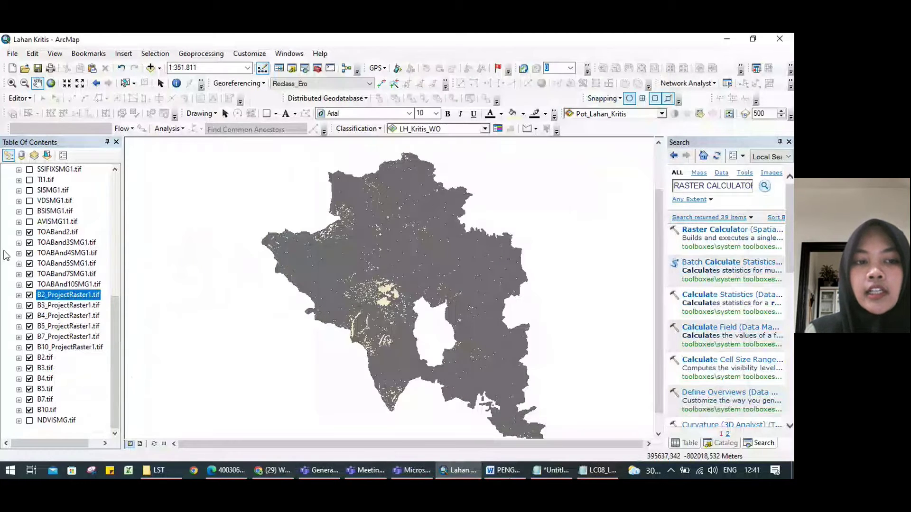
left_click_drag(229, 229, 232, 248)
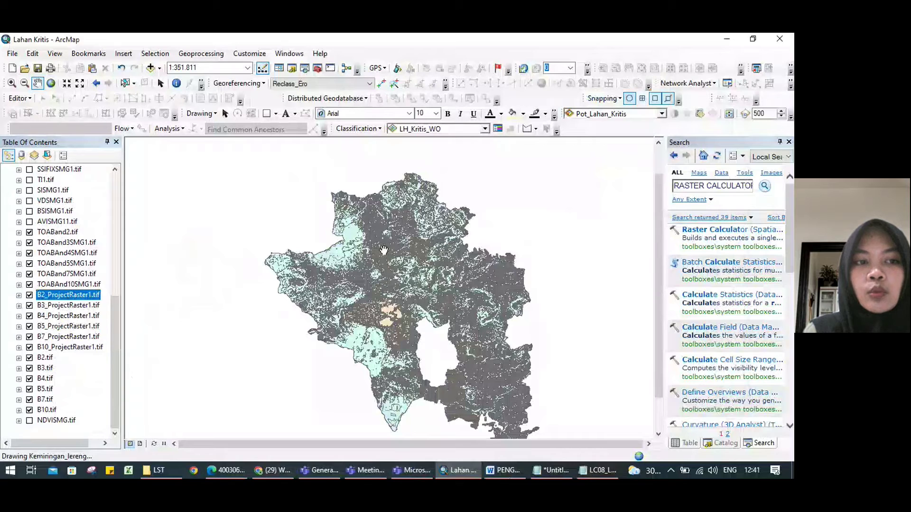
left_click(19, 222)
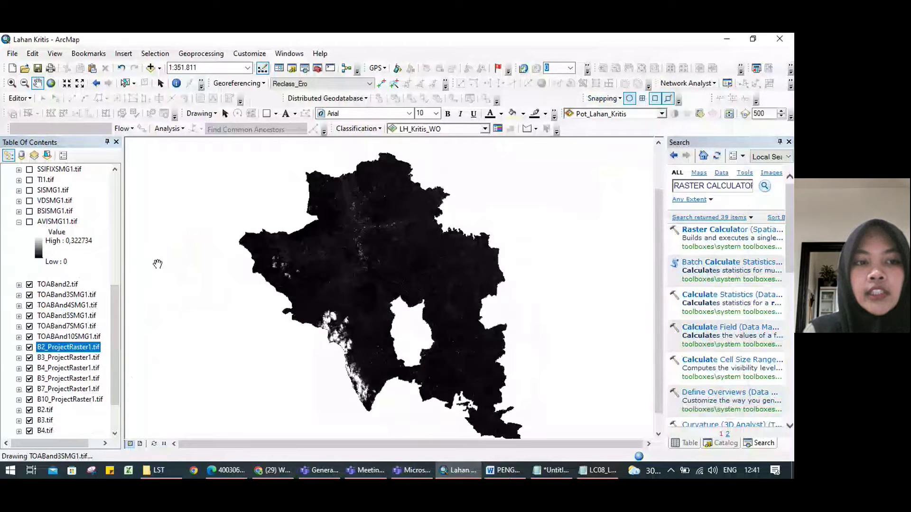
Set up the BSI formula from TOA bands 7, 4, 5 and 2 in Raster Calculator with output BSI in D:\UNDIP\GIS QGIS.
left_click(717, 232)
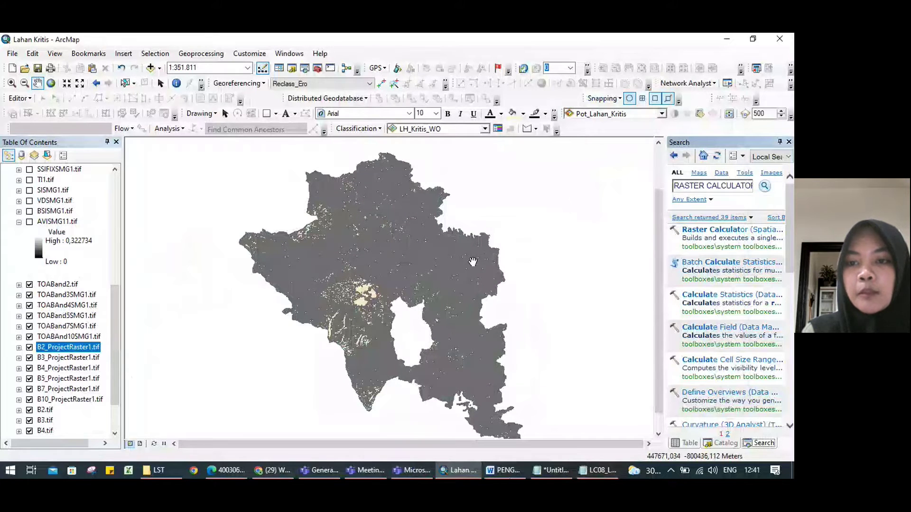
left_click(714, 230)
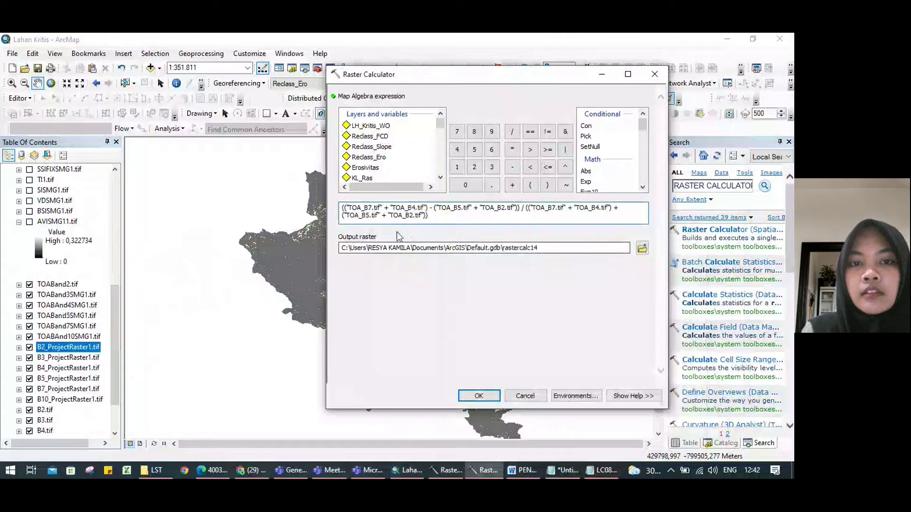
left_click(642, 247)
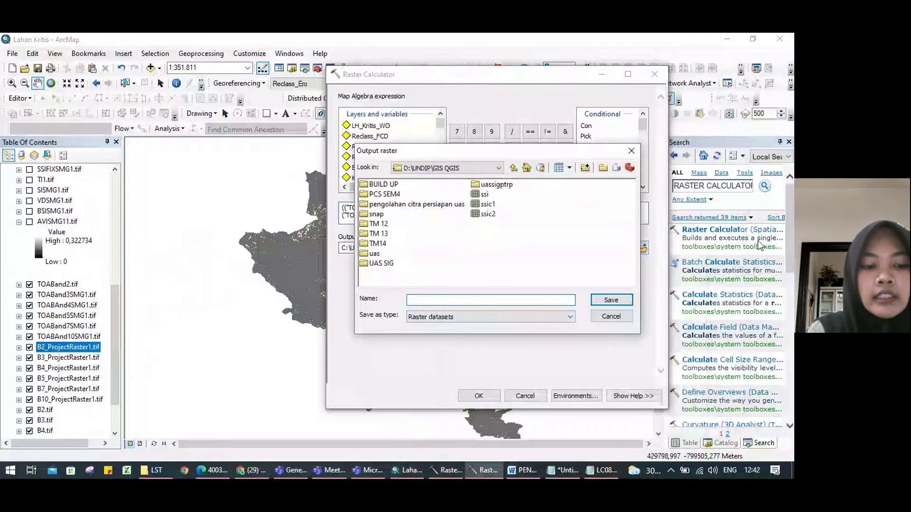
type("BSI")
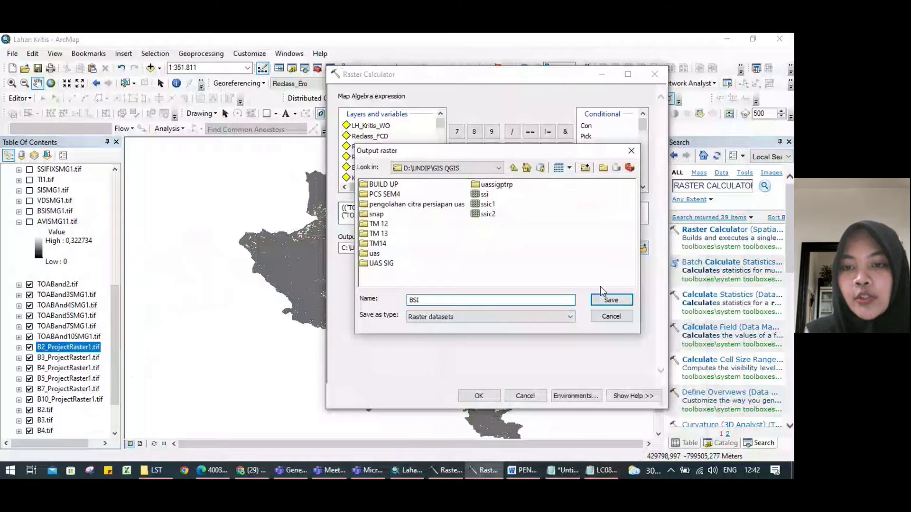
left_click(609, 302)
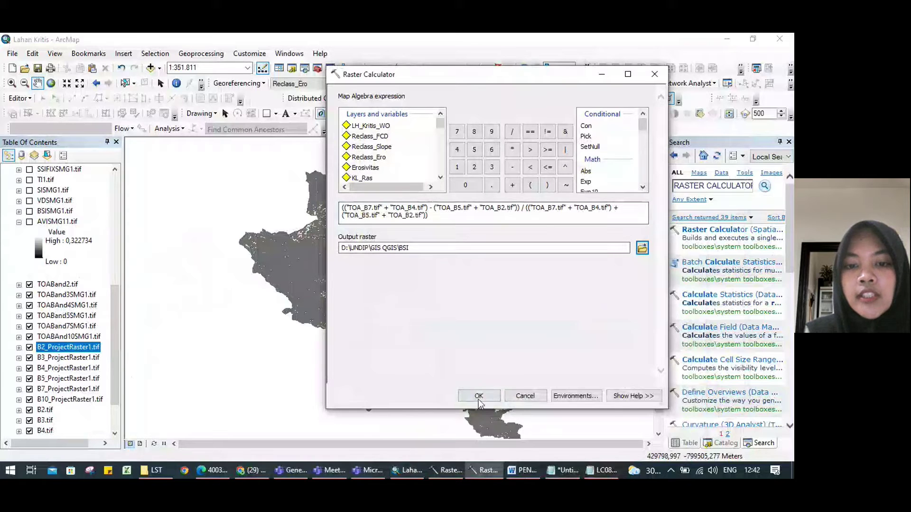
left_click(653, 75)
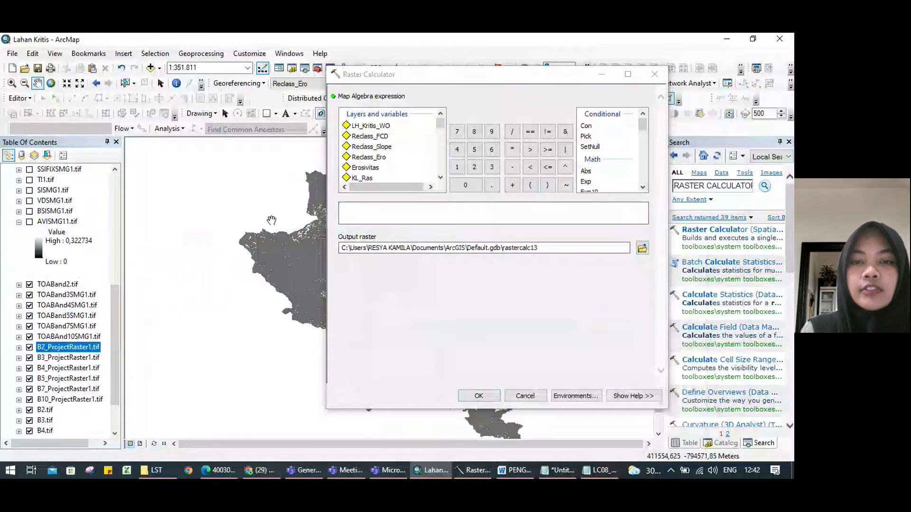
left_click(354, 219)
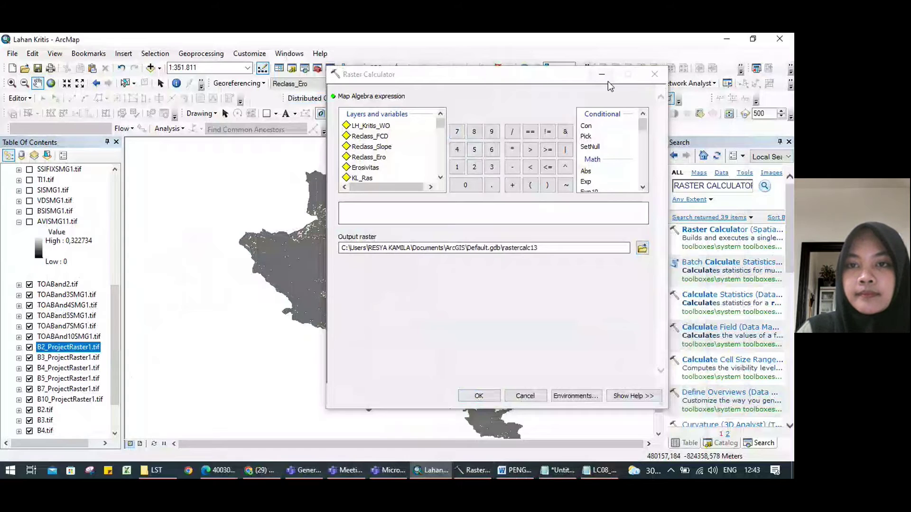
key("Escape")
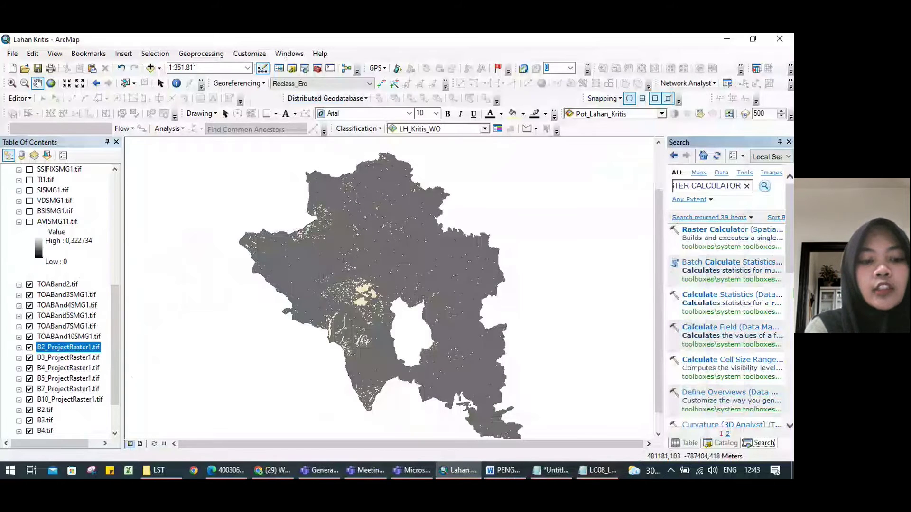
Search for the MULTIVARIATE toolset and open its Principal Components tool.
left_click(730, 186)
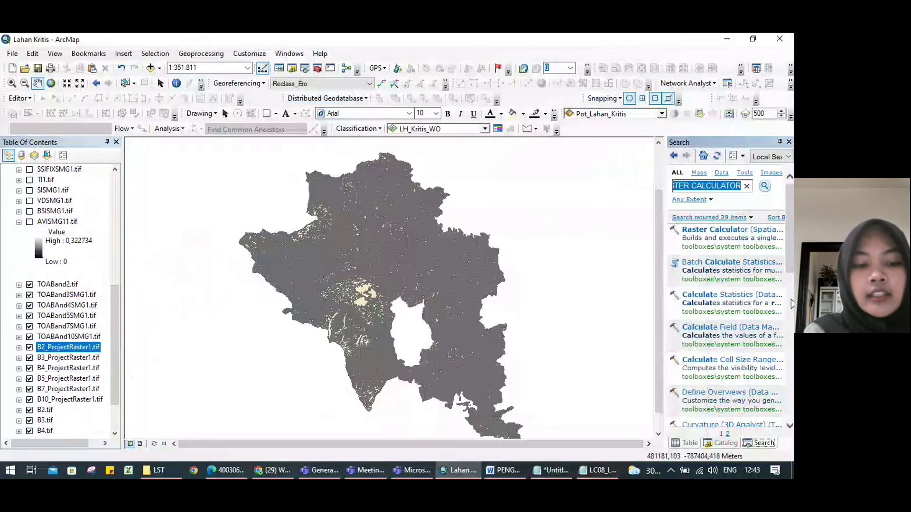
type("MUL")
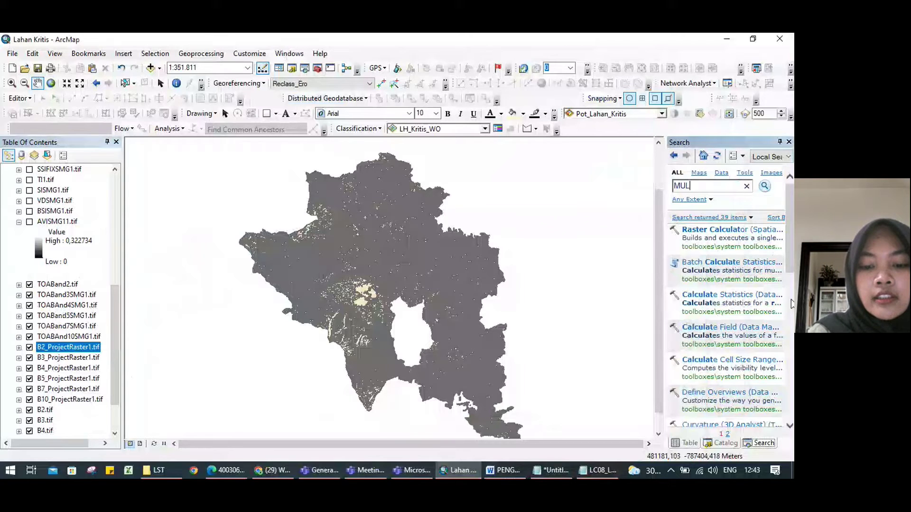
type("TIVARIATE")
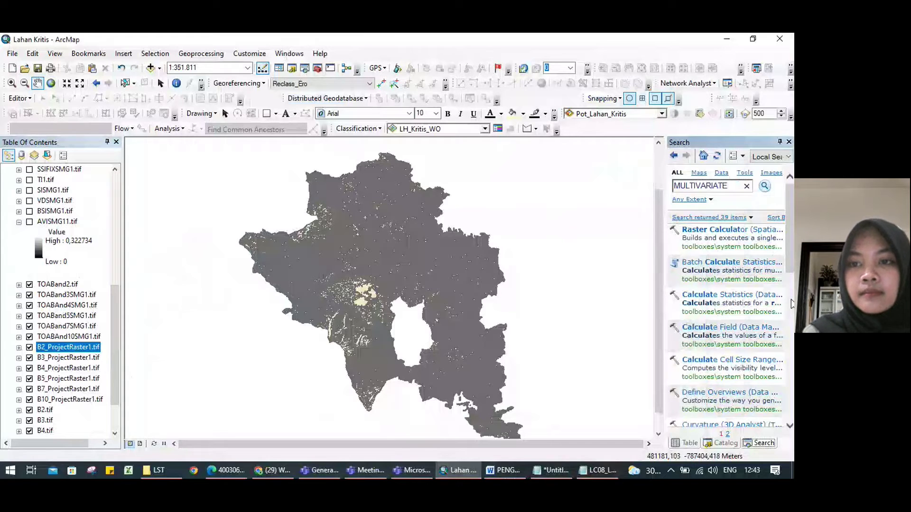
key("Return")
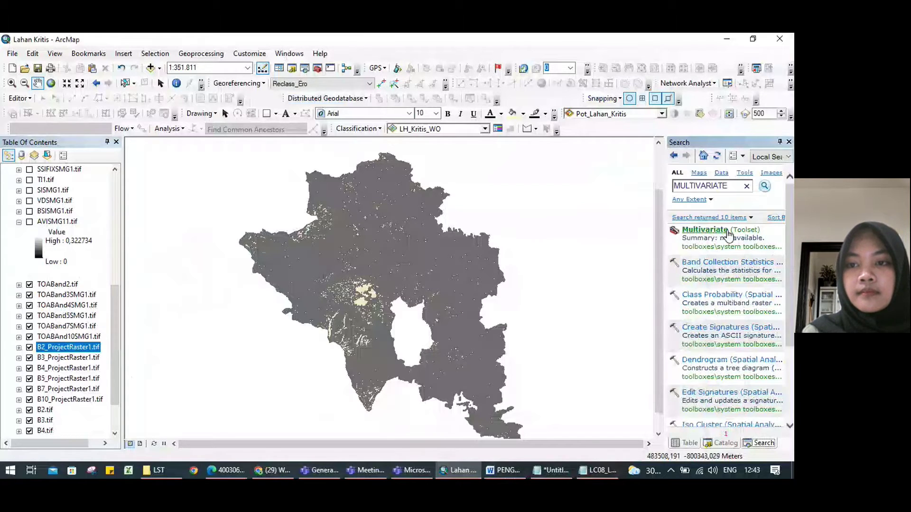
left_click(728, 231)
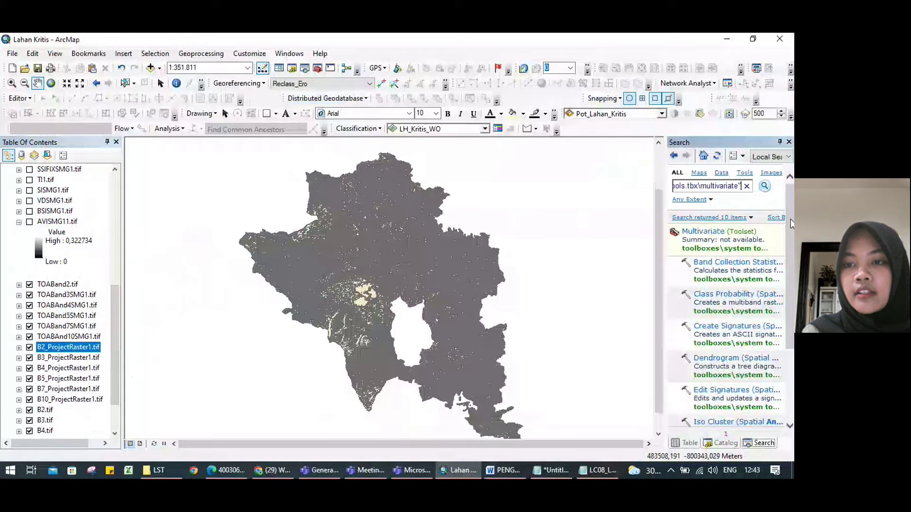
scroll(790, 219, "down", 2)
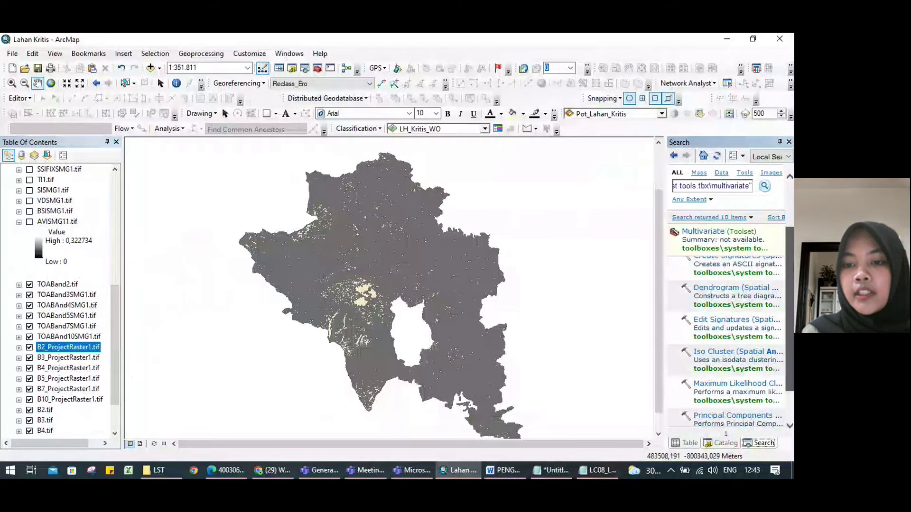
left_click(754, 411)
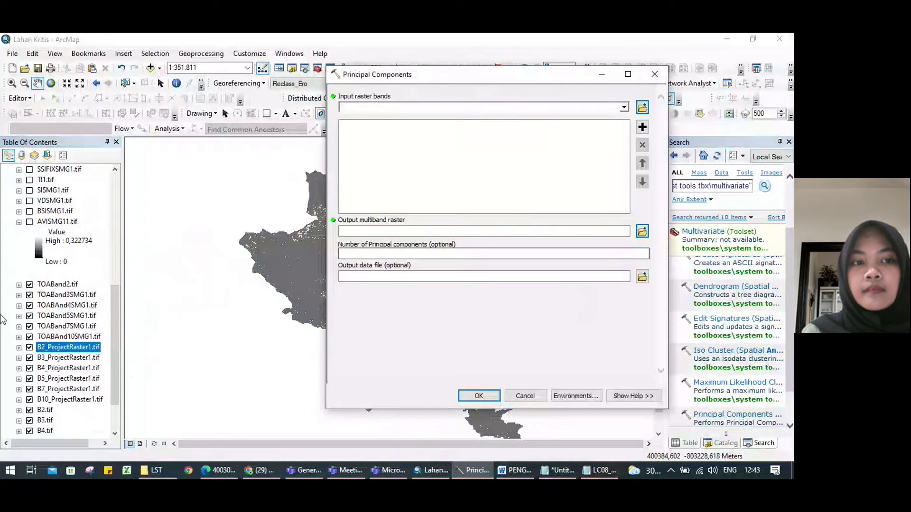
Make AVISMG11.tif and BSISMG1.tif visible and add both as input raster bands for Principal Components.
left_click(29, 221)
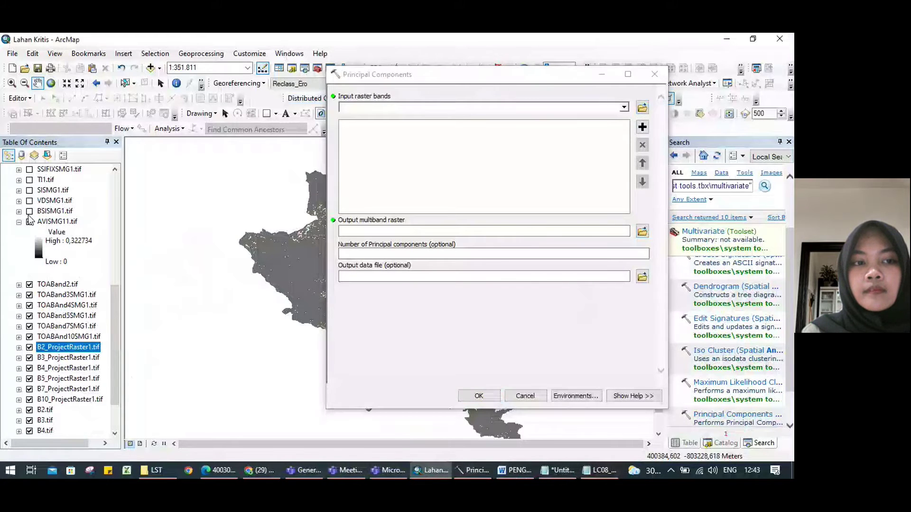
left_click(30, 211)
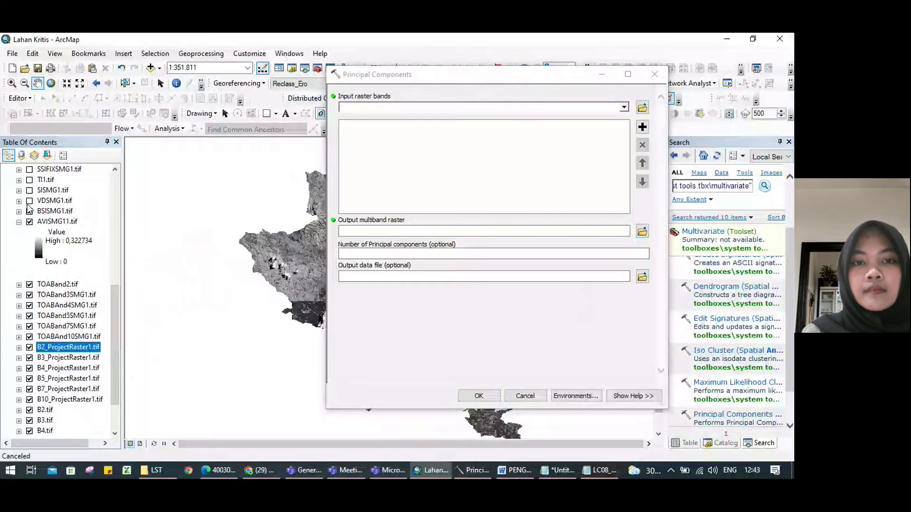
left_click(624, 107)
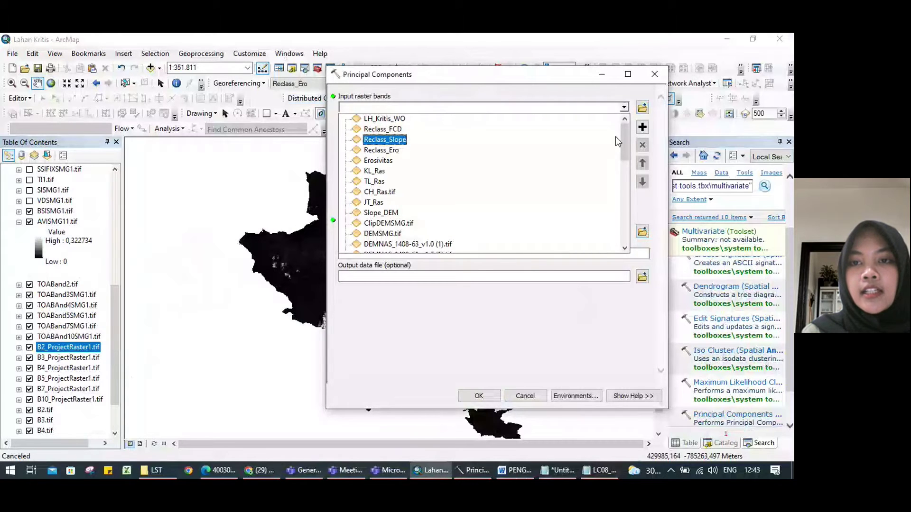
left_click_drag(625, 143, 626, 226)
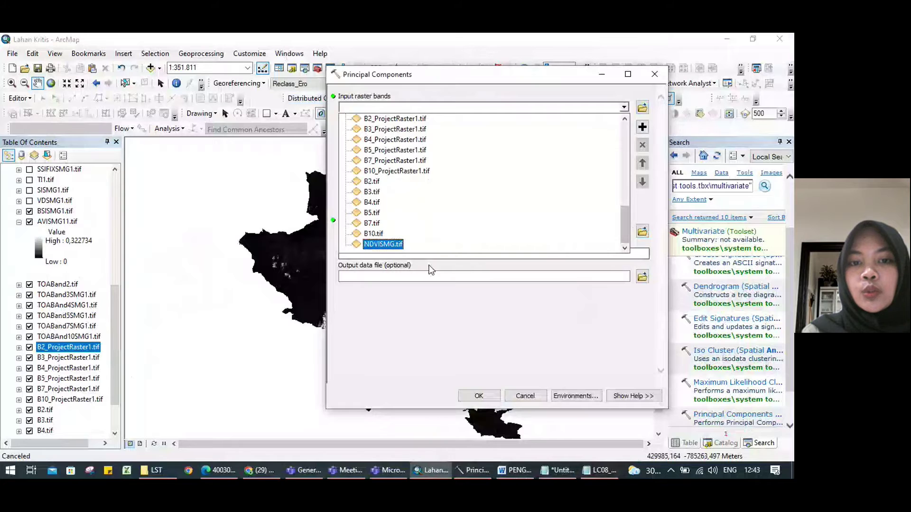
scroll(375, 232, "up", 6)
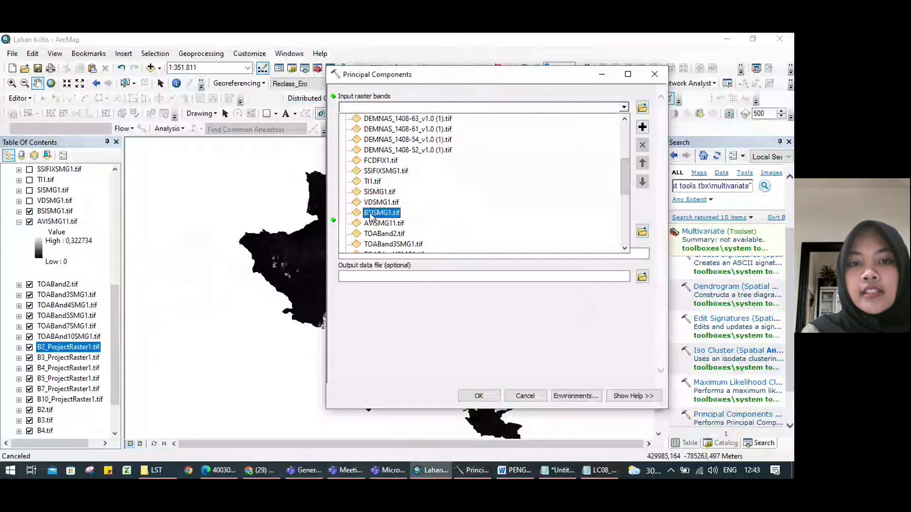
left_click(371, 214)
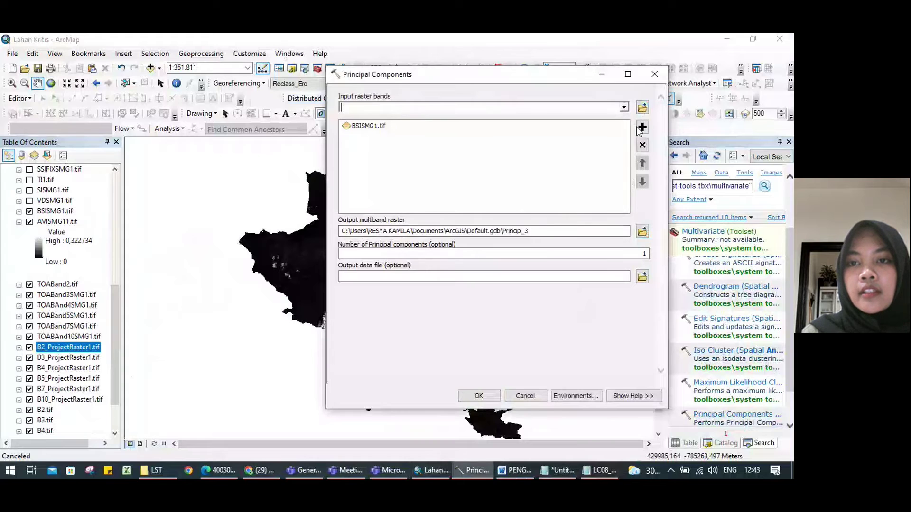
left_click(623, 110)
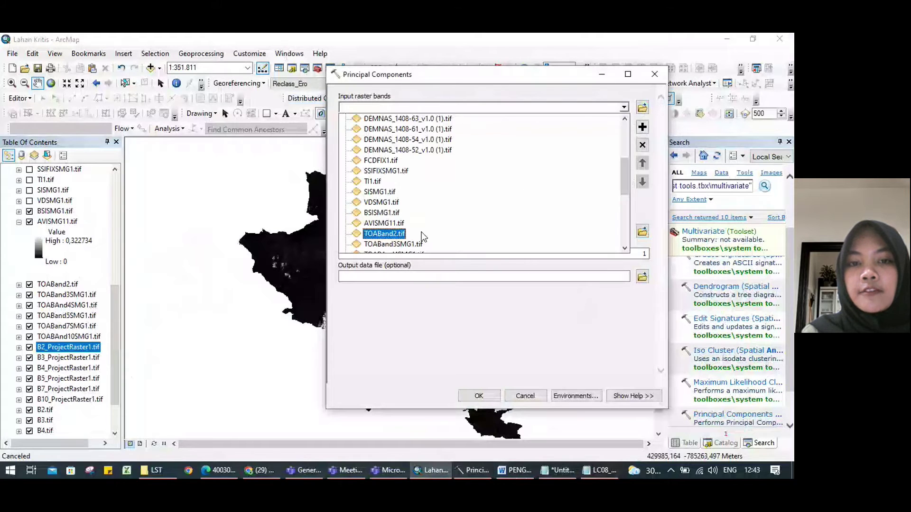
left_click(392, 222)
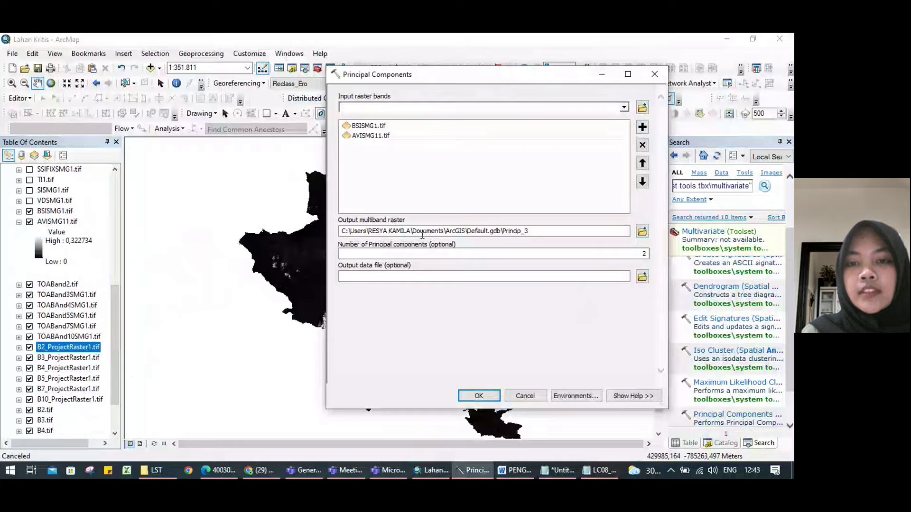
Set the Principal Components output to VD in D:\UNDIP\GIS QGIS, close the tool, and make the VDSMG1.tif layer visible.
left_click(642, 229)
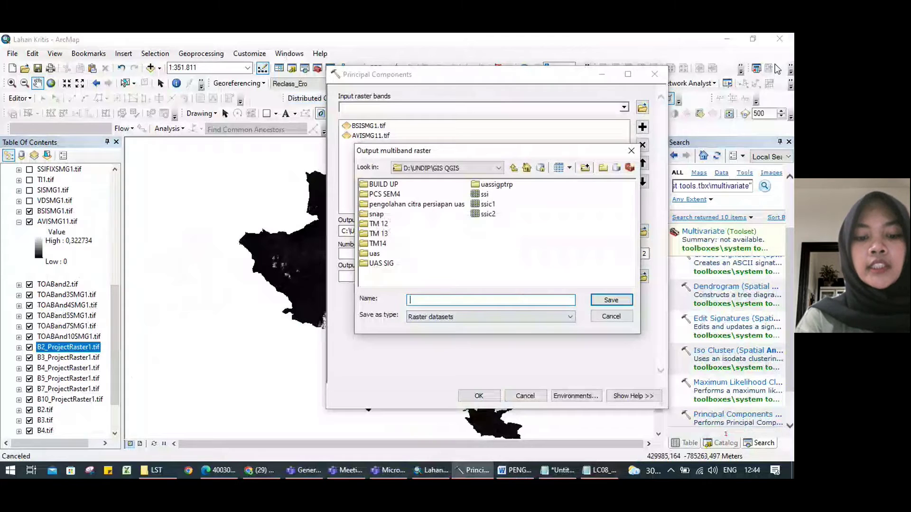
type("VD")
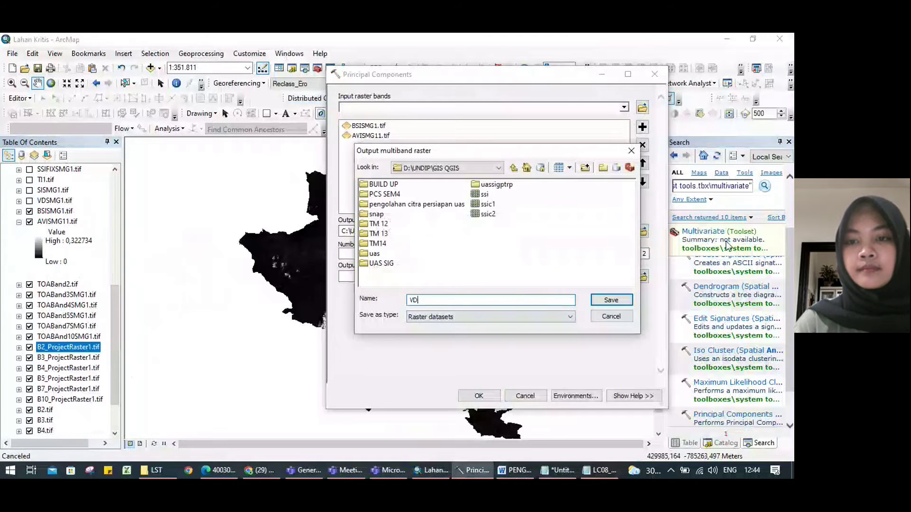
left_click(617, 300)
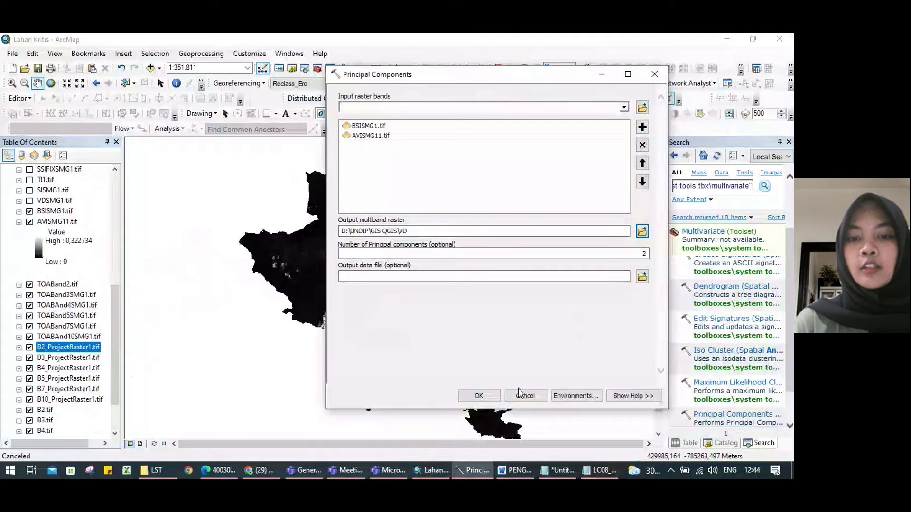
left_click(654, 74)
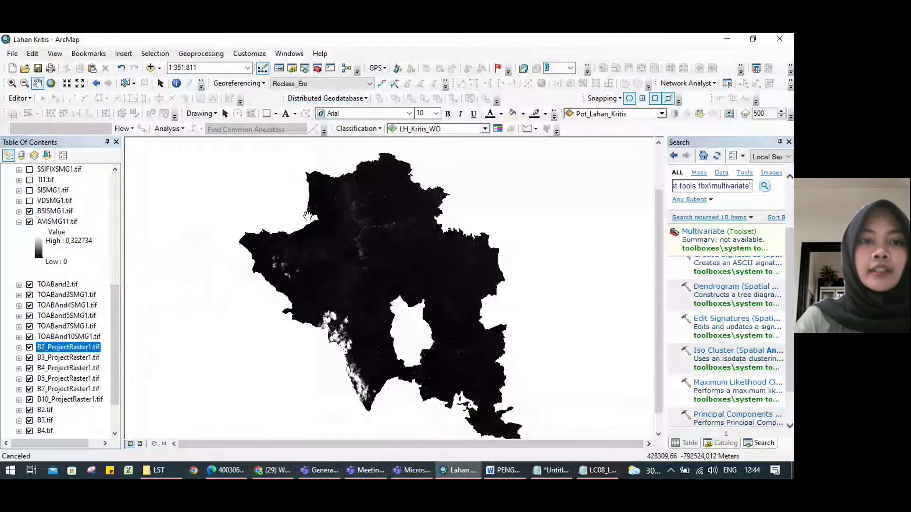
left_click(30, 201)
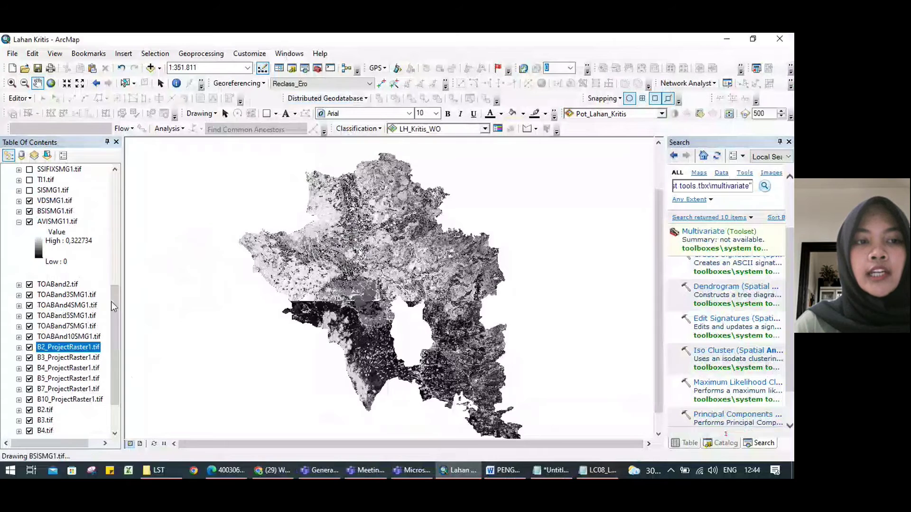
scroll(111, 301, "up", 1)
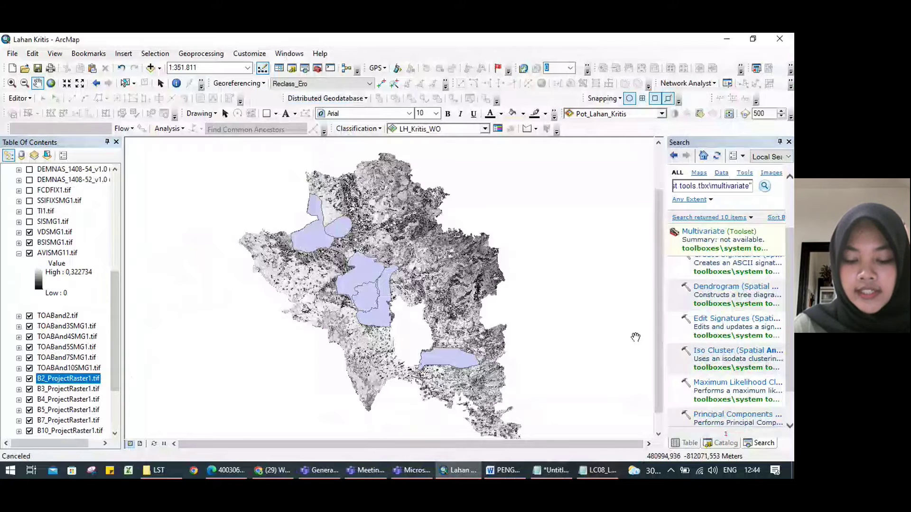
Search for RASTER CALCULATOR and open the Raster Calculator tool.
left_click(707, 184)
key("ctrl+a")
type("RAS")
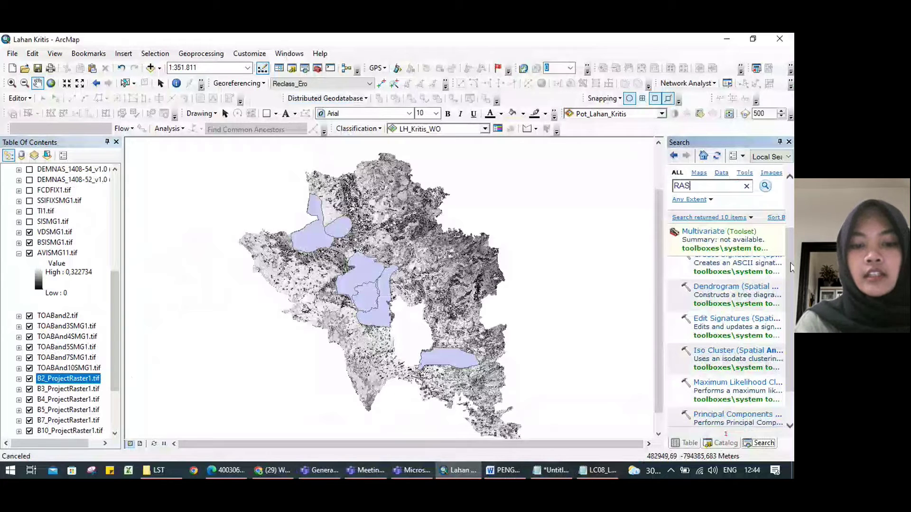
type("TER CALCULATOR")
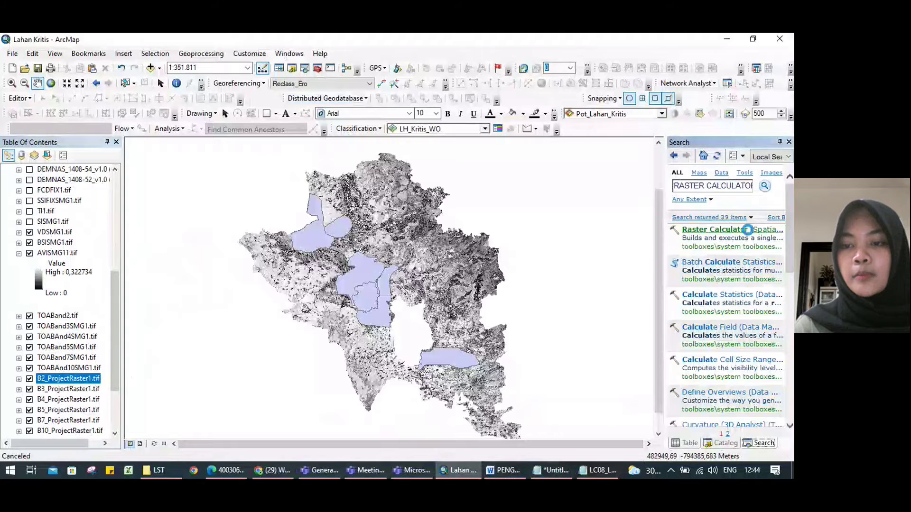
left_click(748, 232)
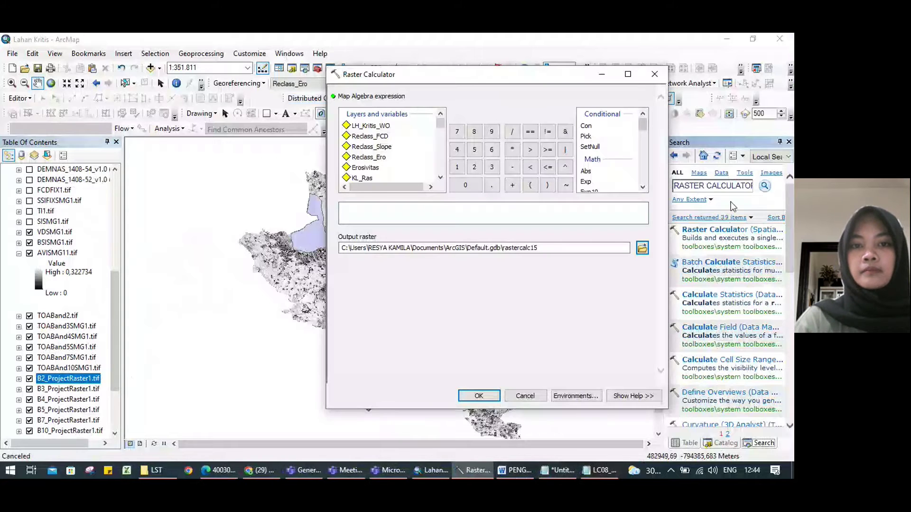
Copy the SI (Shadow Index) formula for TOA bands 4, 3 and 2 with exponent (1.0/3.0) from the notes into Raster Calculator.
left_click(572, 470)
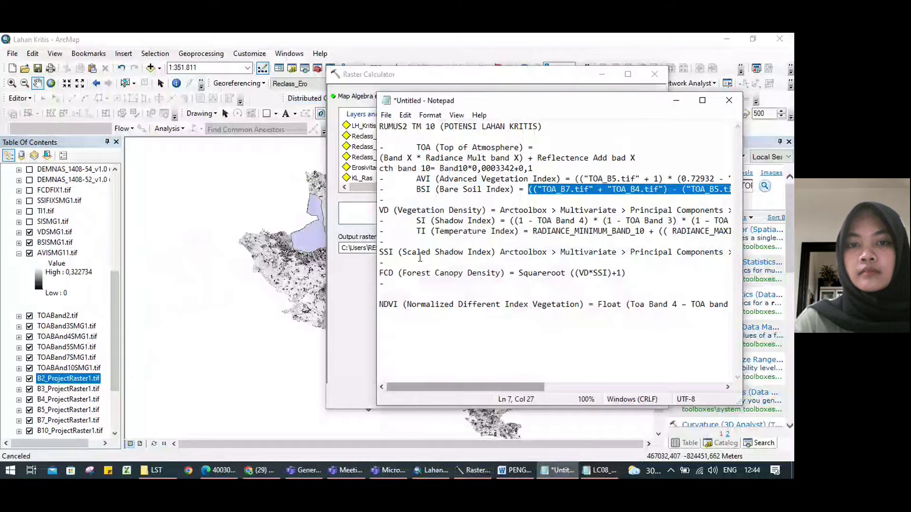
key("alt+Tab")
type("((1 - TOA Band 4) * (1 - TOA Band 3) * (1 – TOA Band 2)) ** (1.0/3.0)")
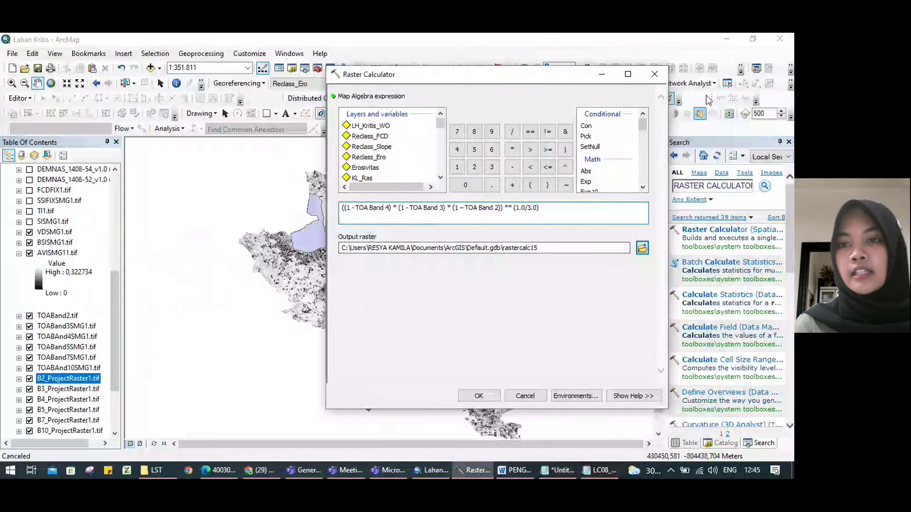
scroll(435, 123, "down", 1)
scroll(435, 124, "up", 2)
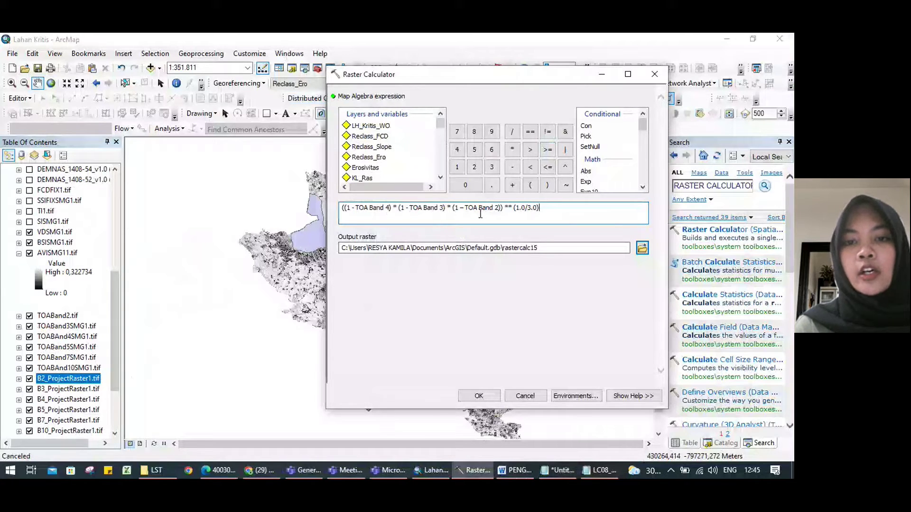
scroll(642, 127, "down", 2)
scroll(642, 127, "up", 2)
Reopen Raster Calculator and examine the TI (Temperature Index) formula in the notes and the radiance and thermal constants in the MTL metadata file.
left_click(702, 232)
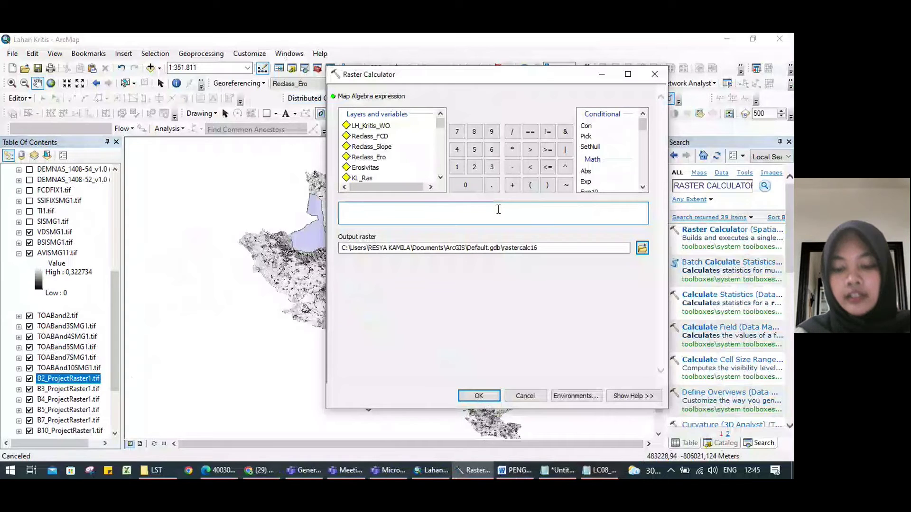
key("alt+Tab")
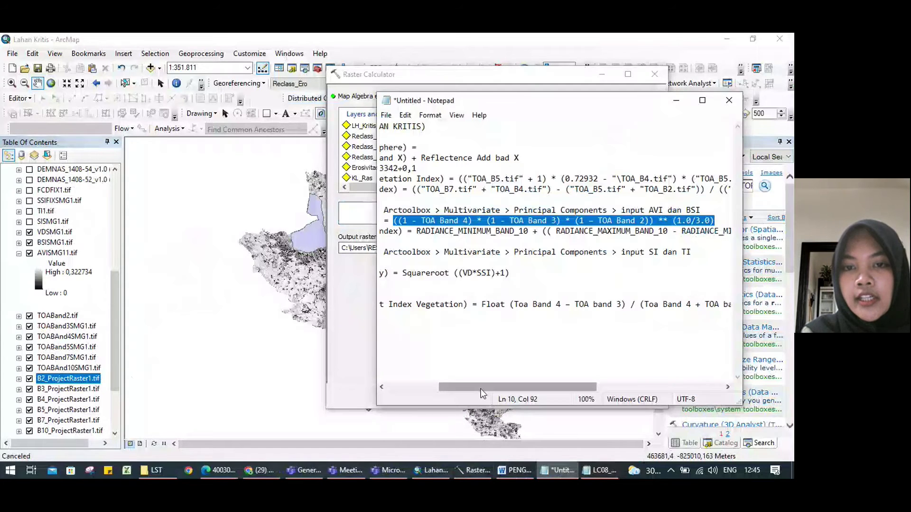
left_click_drag(535, 390, 619, 369)
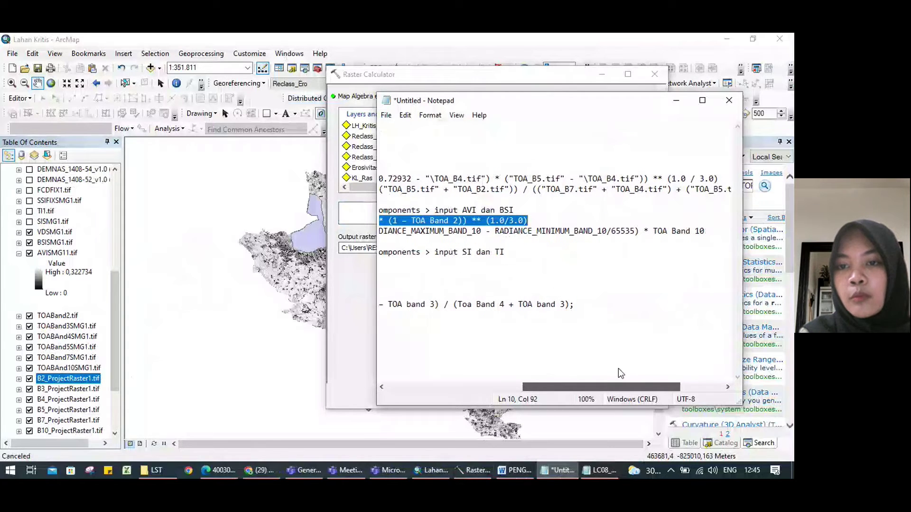
left_click_drag(619, 368, 495, 383)
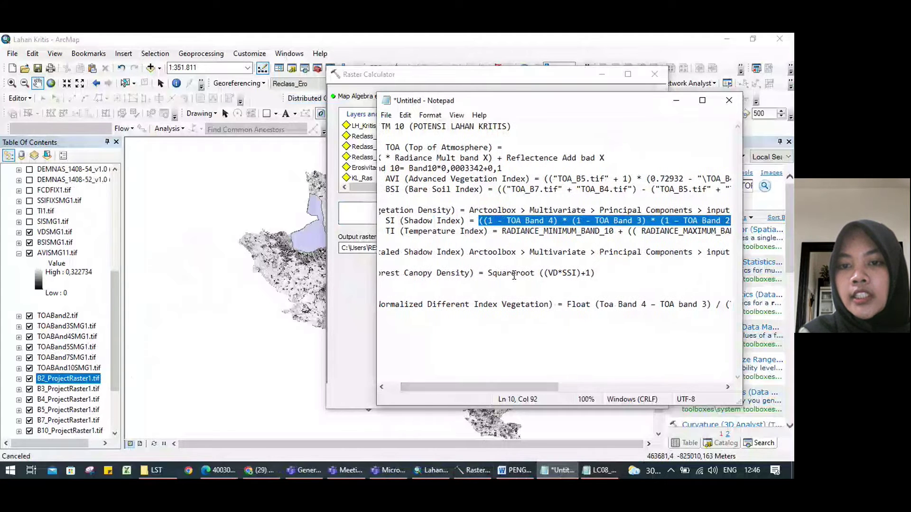
left_click_drag(542, 387, 559, 386)
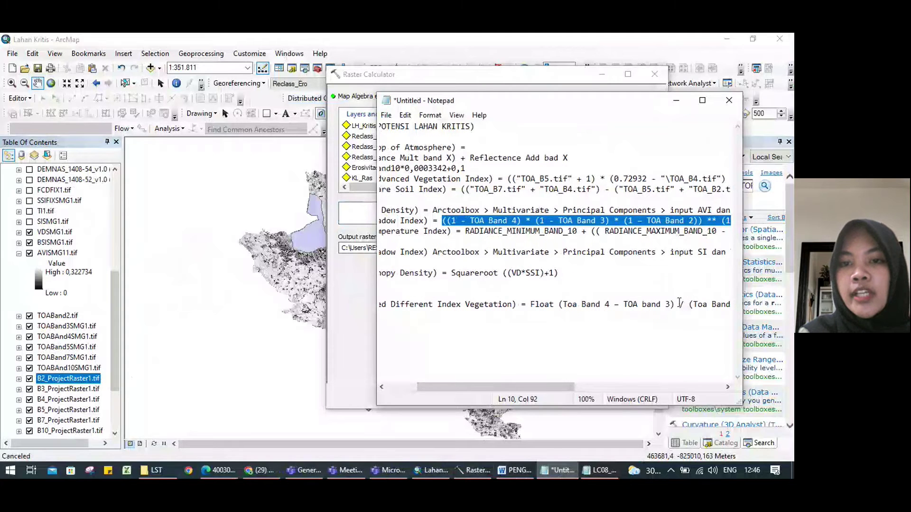
left_click(599, 471)
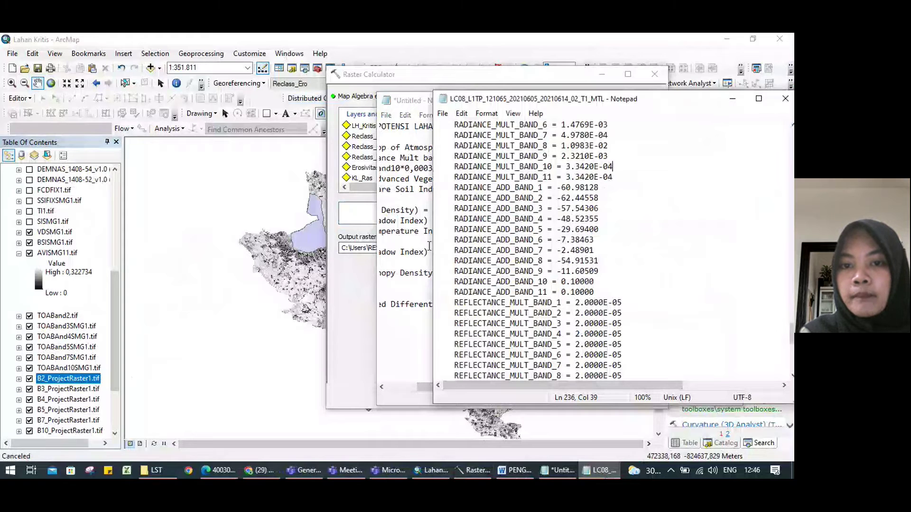
scroll(507, 274, "up", 3)
scroll(508, 274, "down", 7)
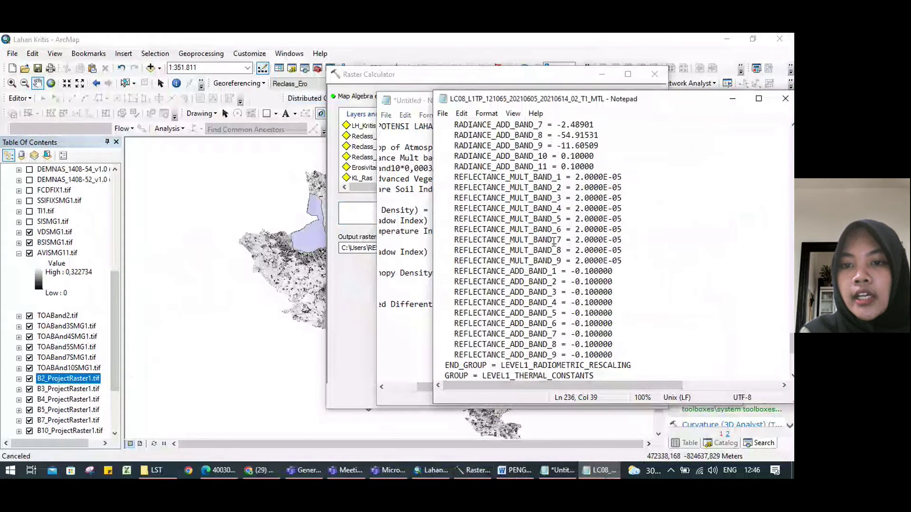
scroll(582, 314, "down", 2)
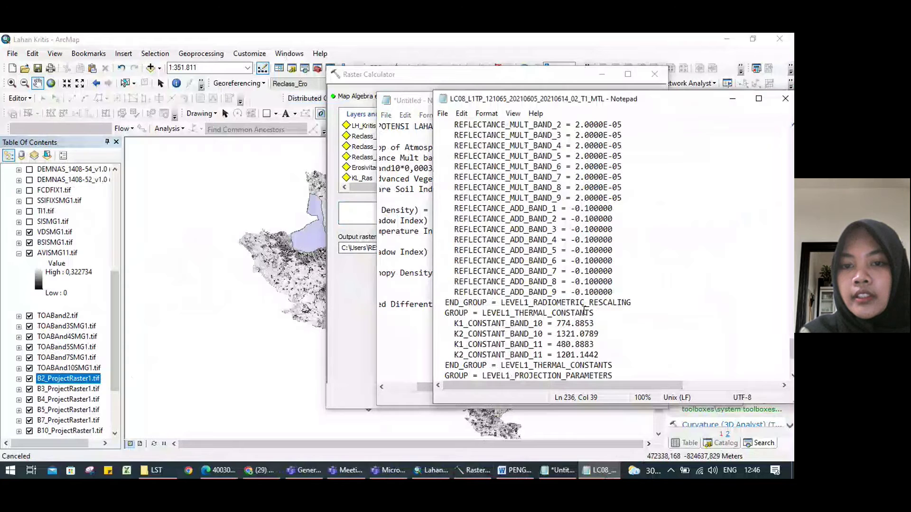
scroll(673, 264, "up", 2)
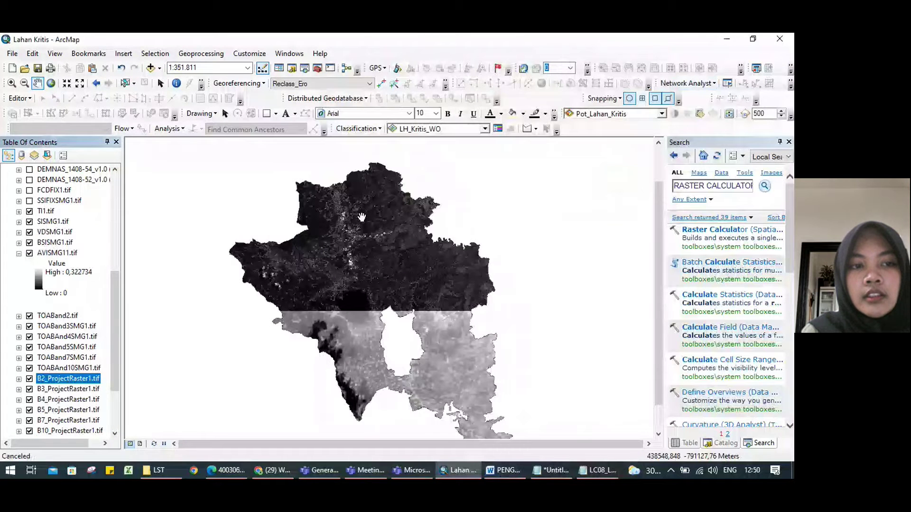
scroll(361, 217, "up", 1)
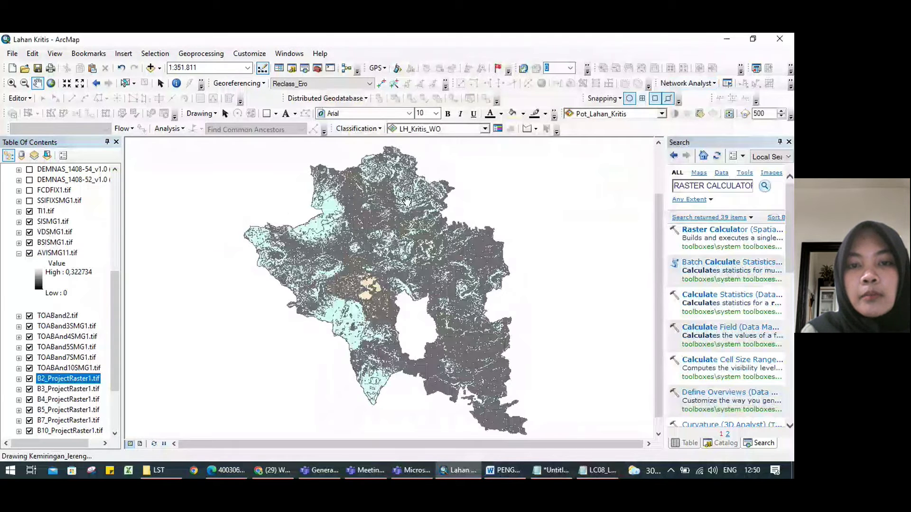
left_click_drag(396, 222, 383, 244)
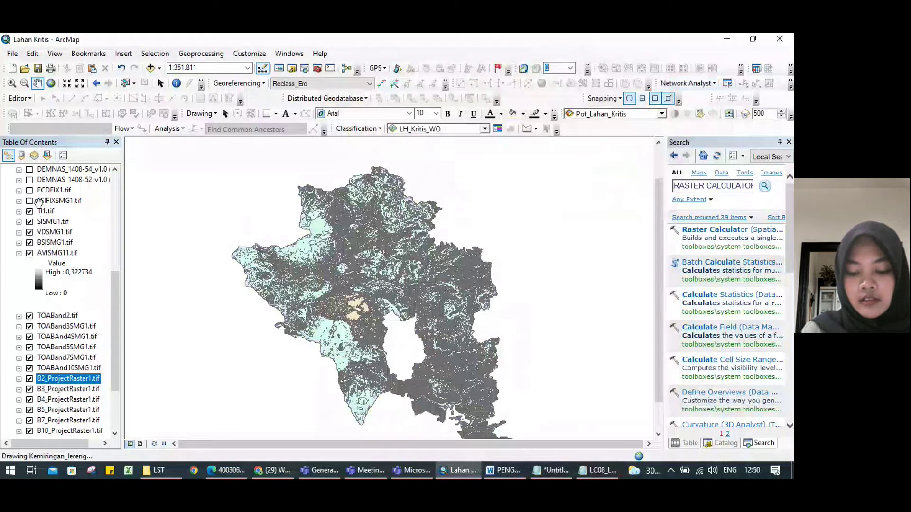
Search for MULTIVARIATE and open the Principal Components tool from the Multivariate toolset.
left_click(721, 186)
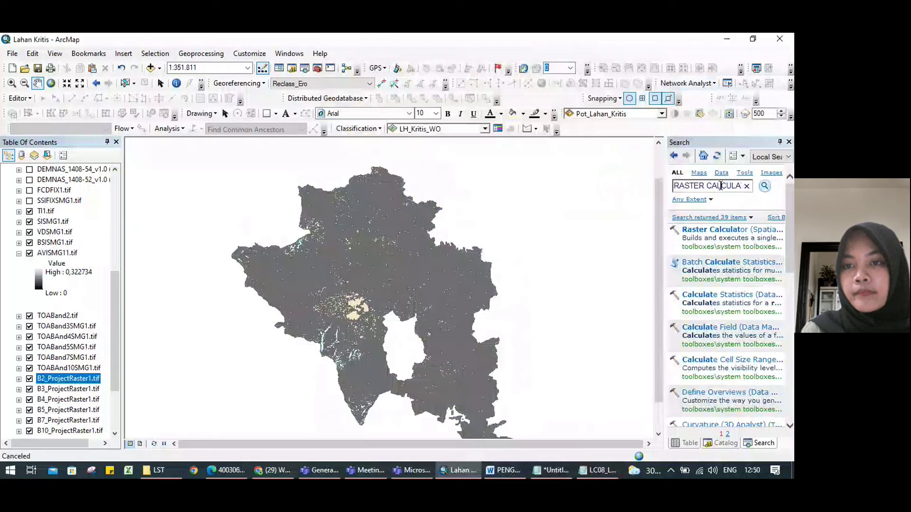
left_click(793, 261)
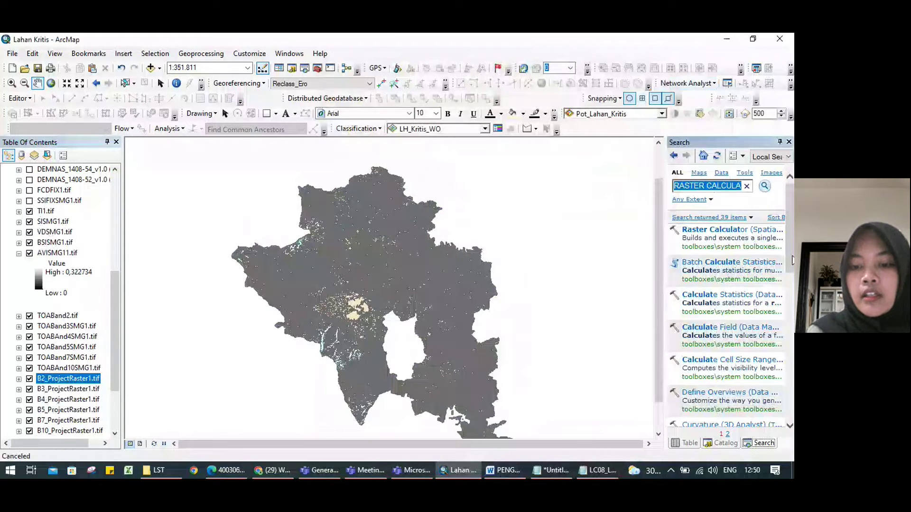
type("MU")
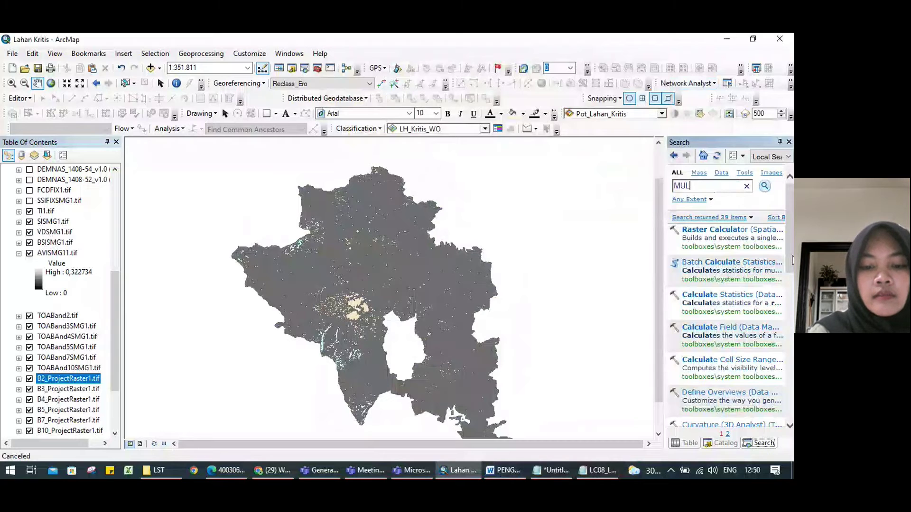
type("L")
type("TIV")
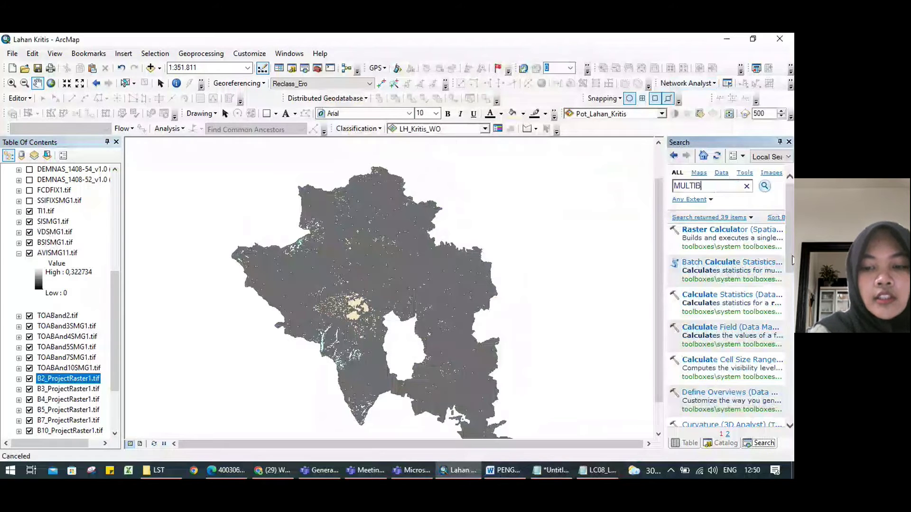
type("ARU")
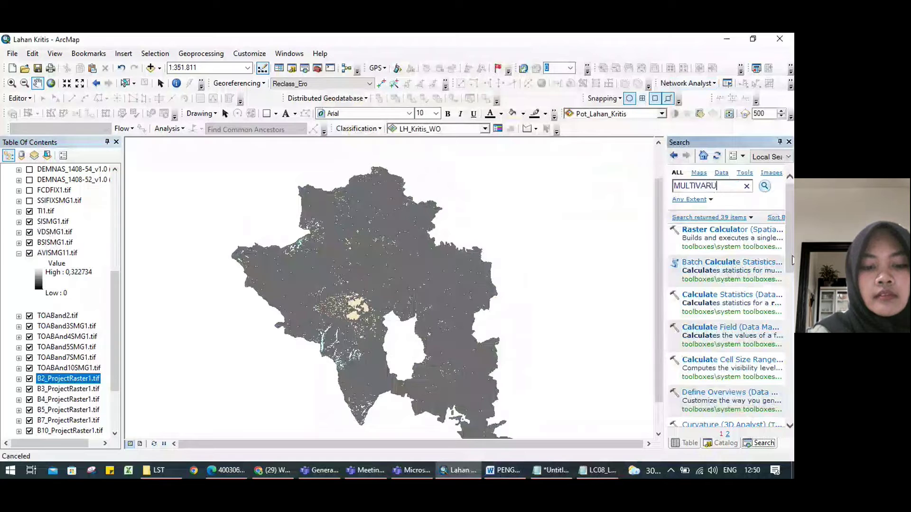
key("BackSpace")
type("IATE")
key("Return")
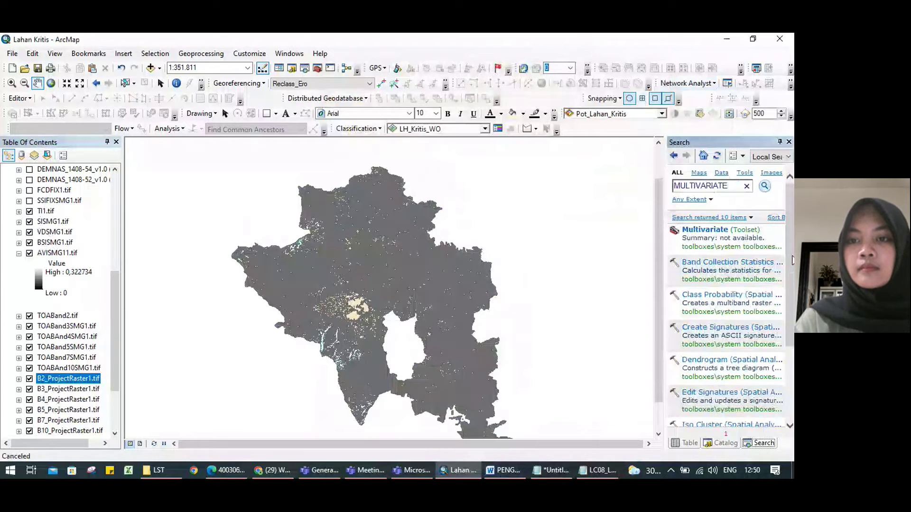
left_click(707, 229)
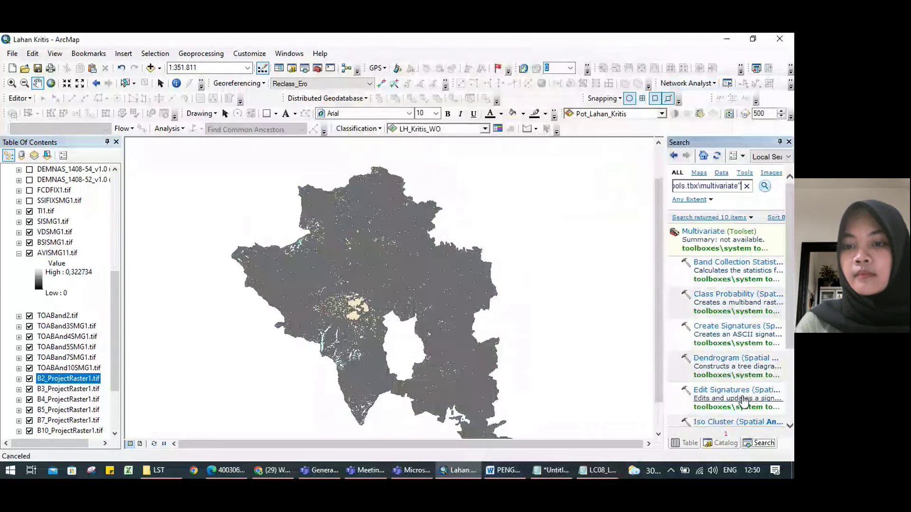
scroll(747, 350, "down", 3)
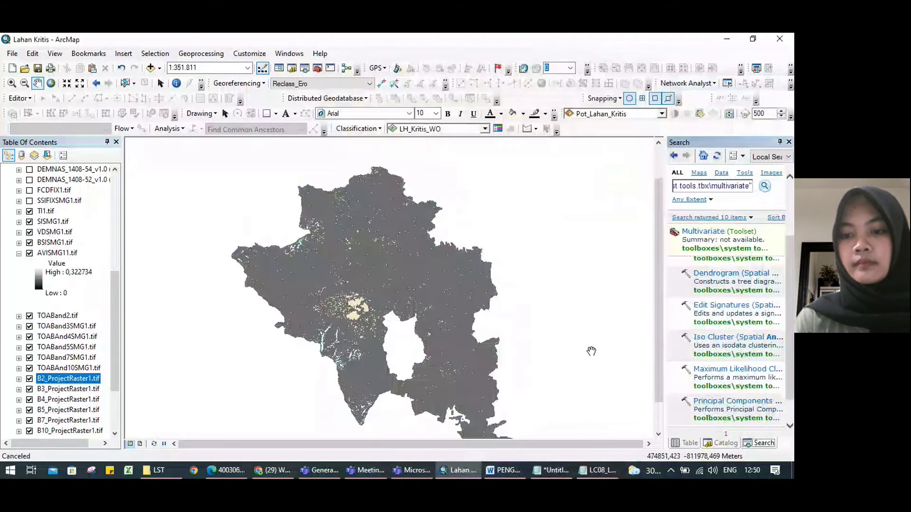
left_click(717, 403)
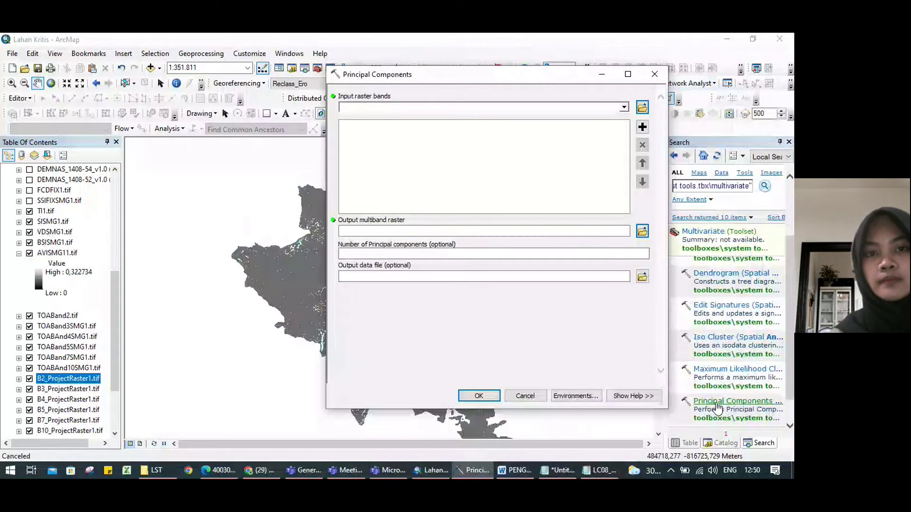
Add TI1.tif and SISMG1.tif as the input raster bands for Principal Components.
left_click(624, 107)
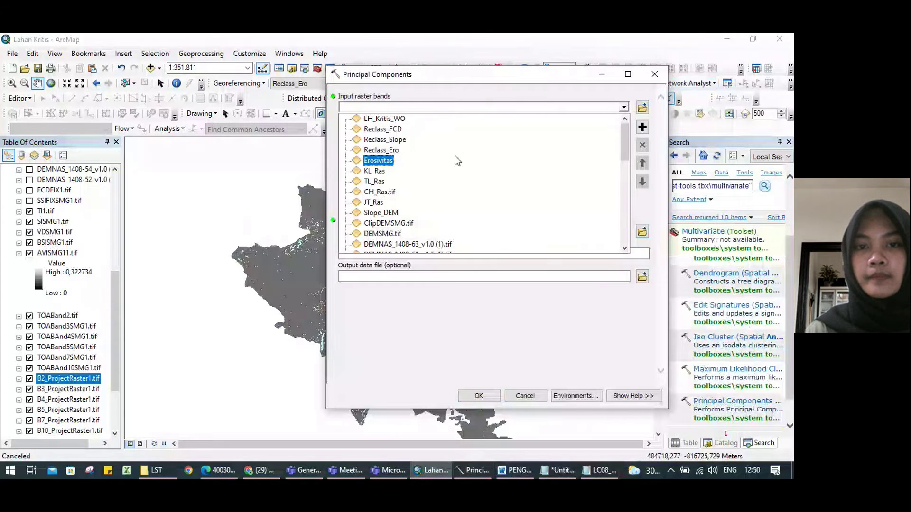
left_click_drag(621, 136, 623, 170)
left_click(376, 183)
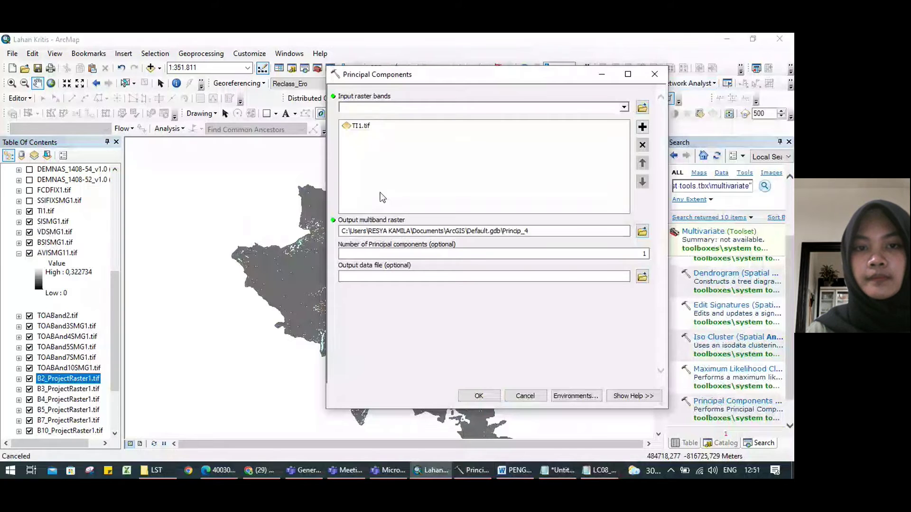
left_click(623, 109)
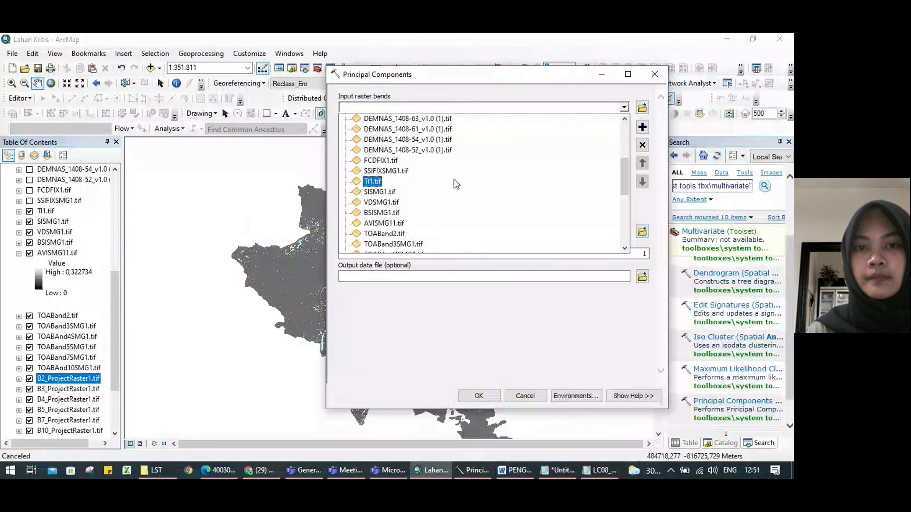
left_click(382, 192)
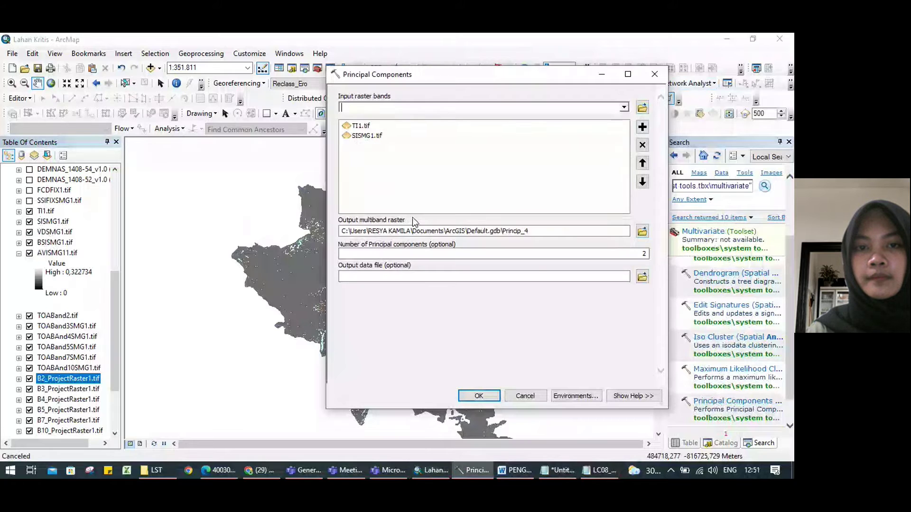
Set the multiband output to SSI.tif in D:\UNDIP\GIS QGIS, and close Principal Components without running it.
left_click(642, 232)
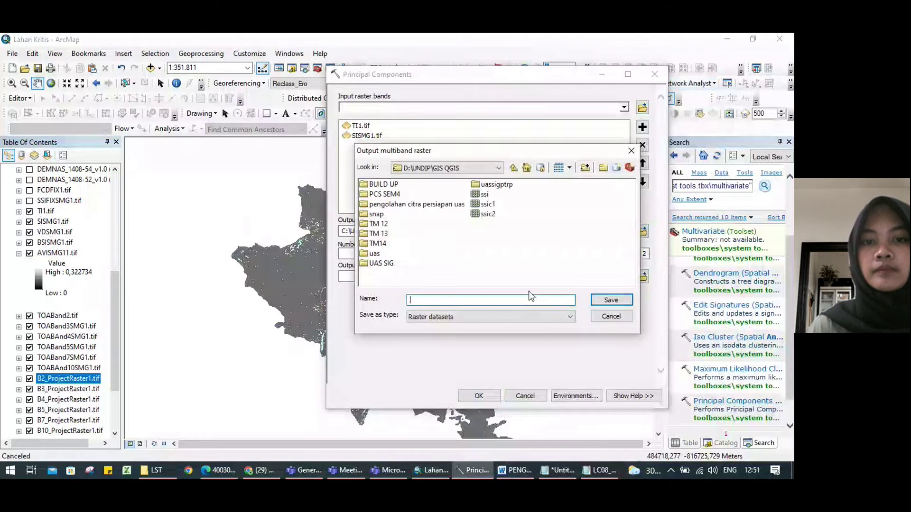
left_click_drag(489, 149, 541, 164)
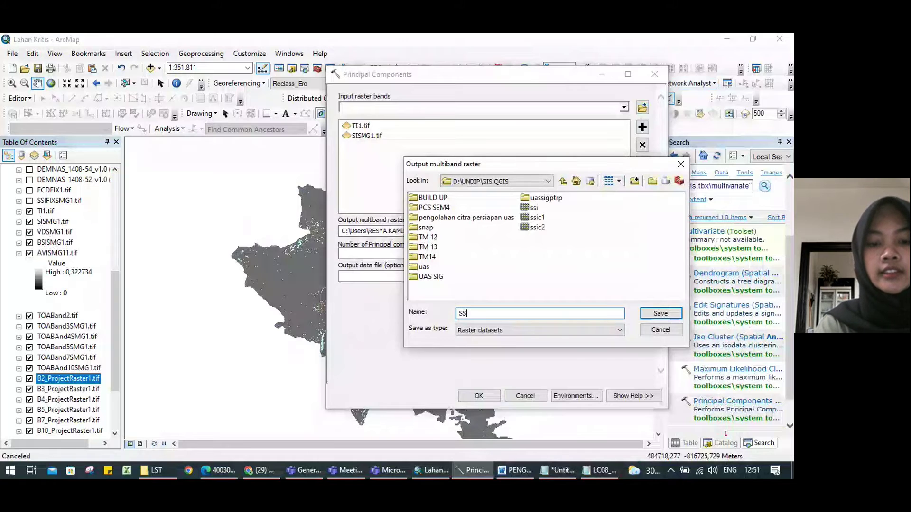
left_click(659, 314)
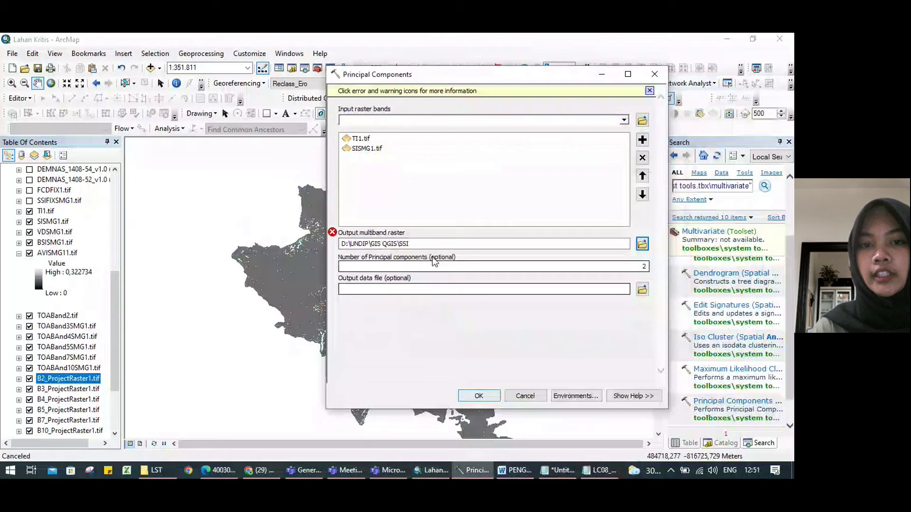
mouse_move(375, 236)
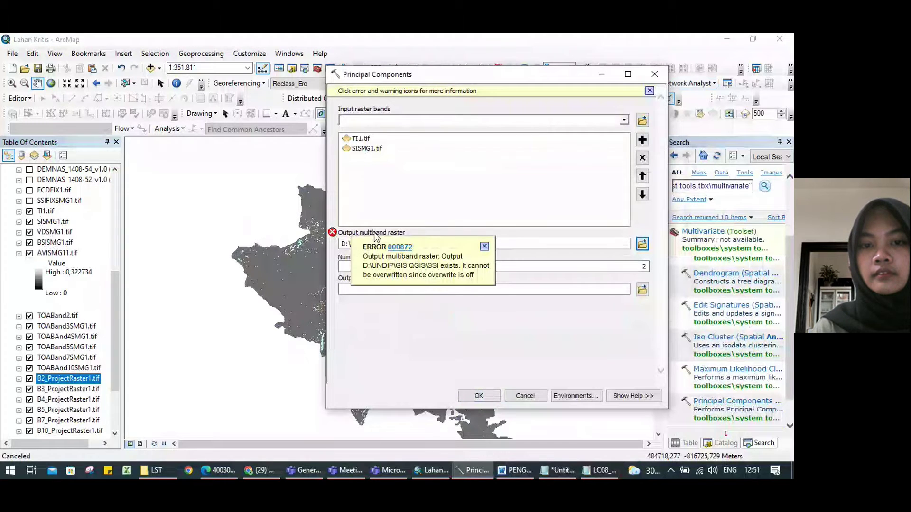
left_click(552, 247)
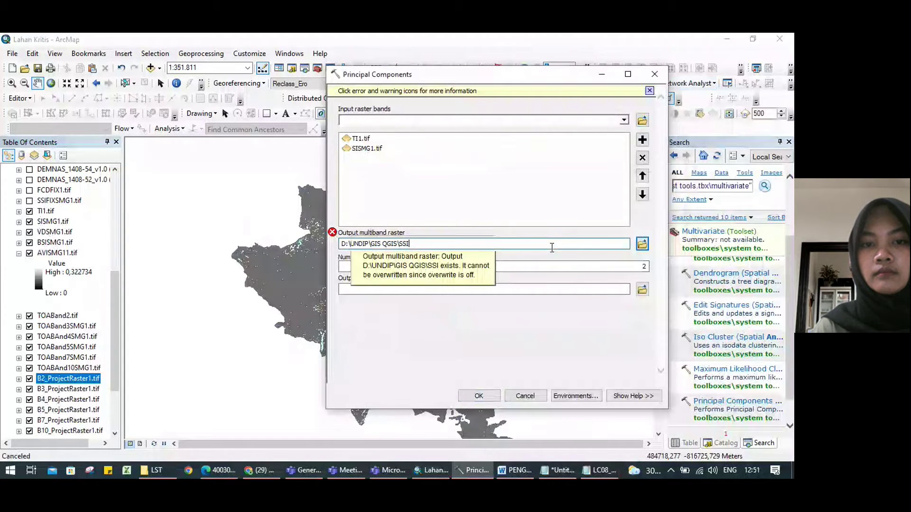
type(".tif")
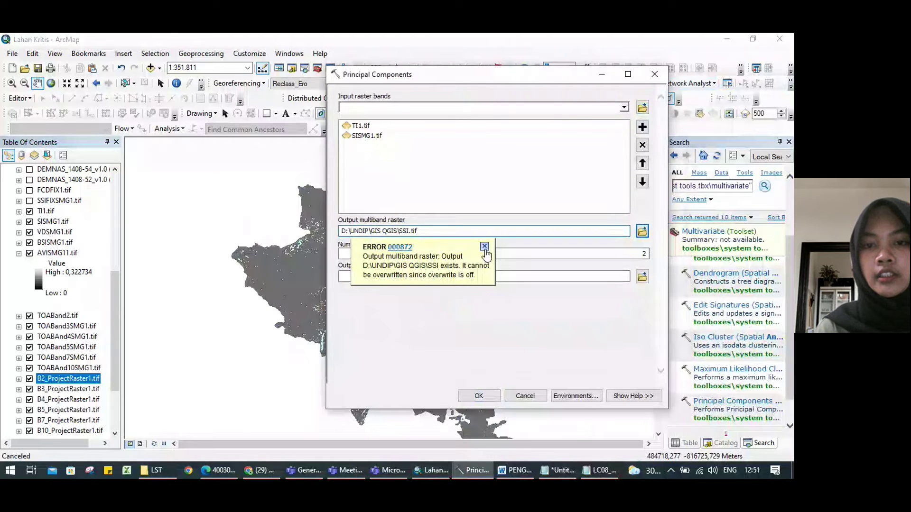
left_click(484, 247)
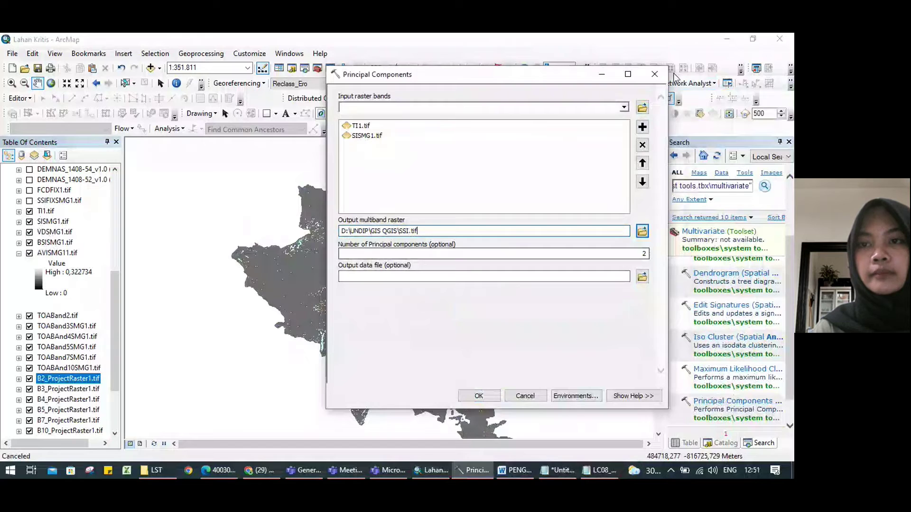
left_click(654, 74)
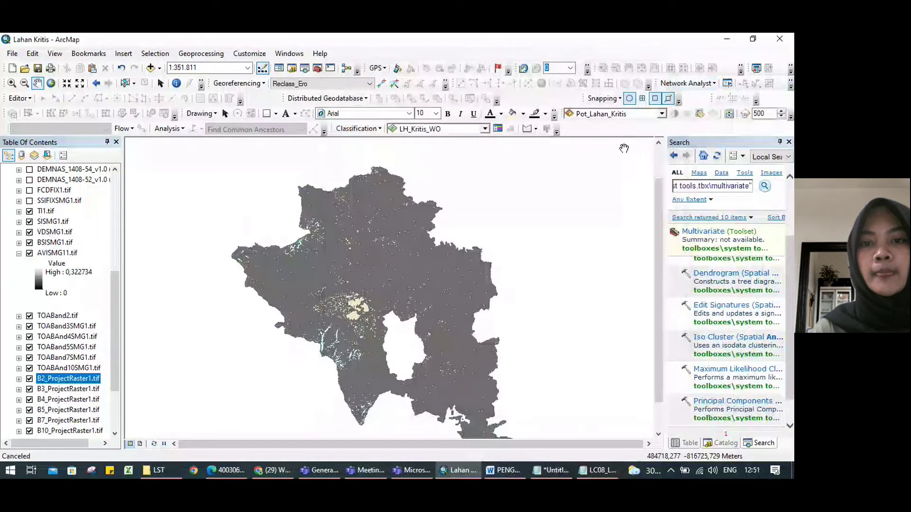
Display SSIFIXSMG1.tif with its legend expanded, and hide the TI1, SISMG1, BSISMG1 and AVISMG11 layers.
left_click(29, 200)
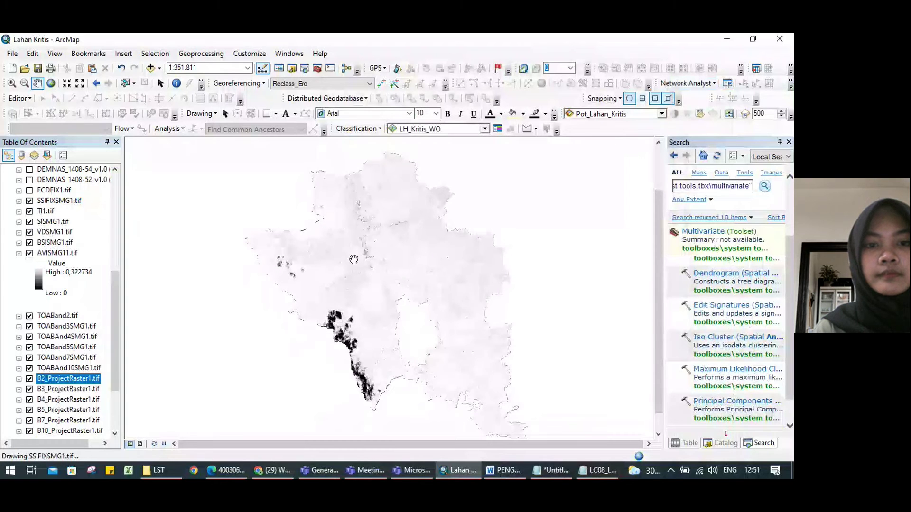
left_click(19, 201)
left_click(29, 264)
left_click(29, 274)
left_click(30, 295)
left_click(29, 305)
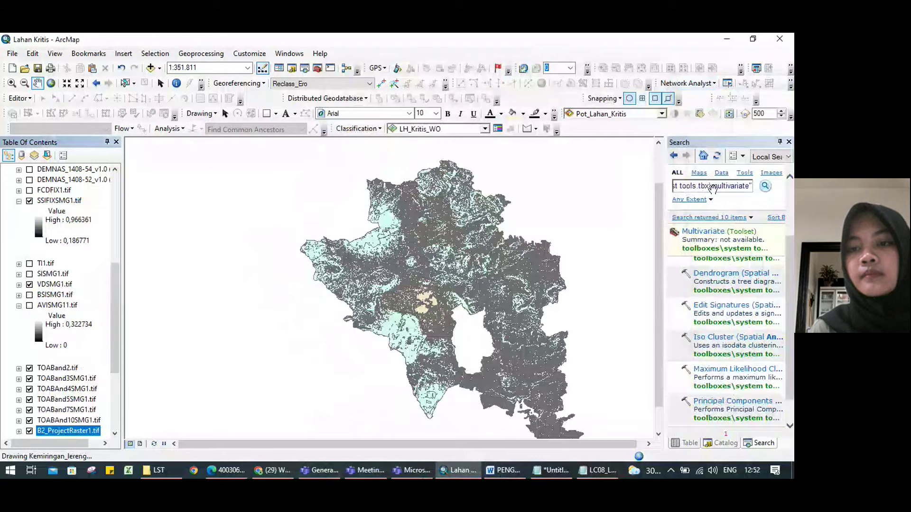
Search for raster calculator and open the Raster Calculator tool.
left_click(714, 187)
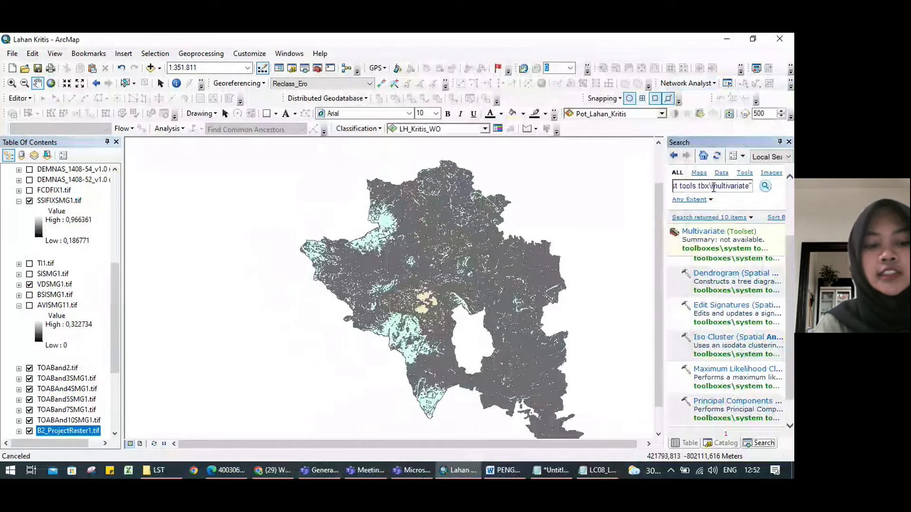
left_click(714, 188)
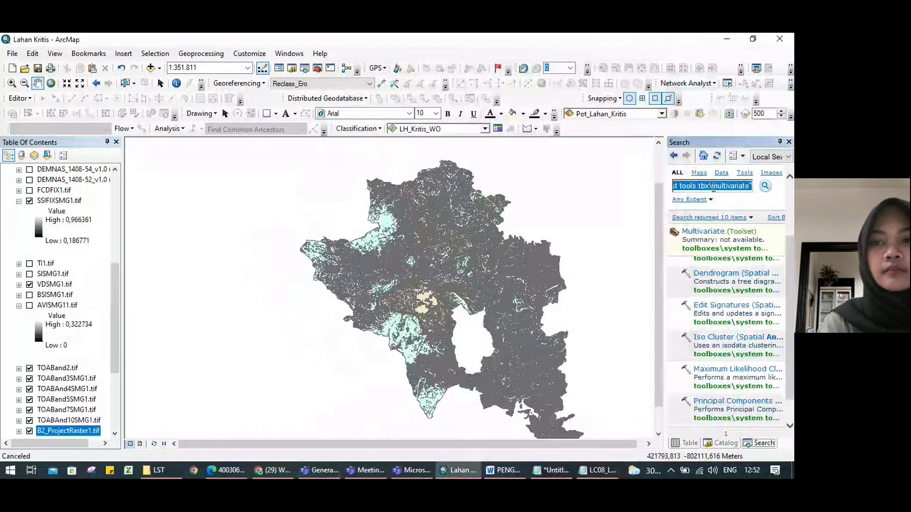
key("BackSpace")
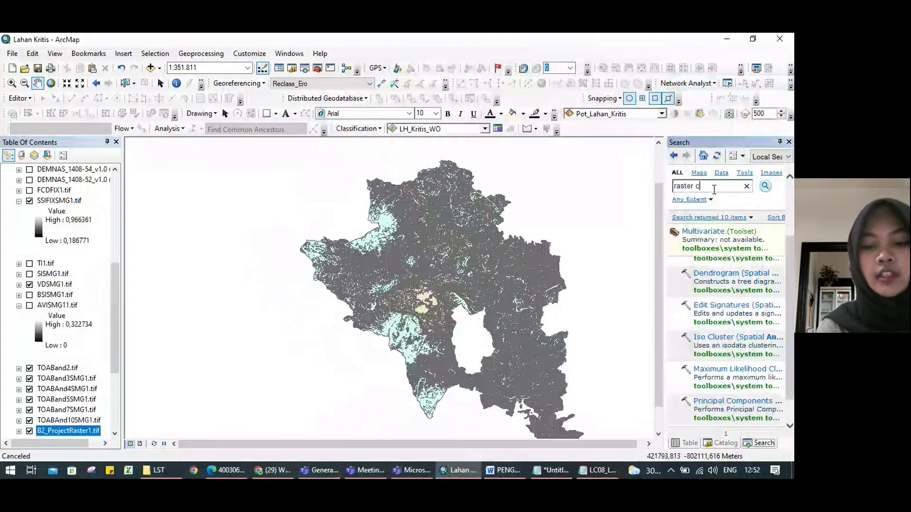
type("alculator")
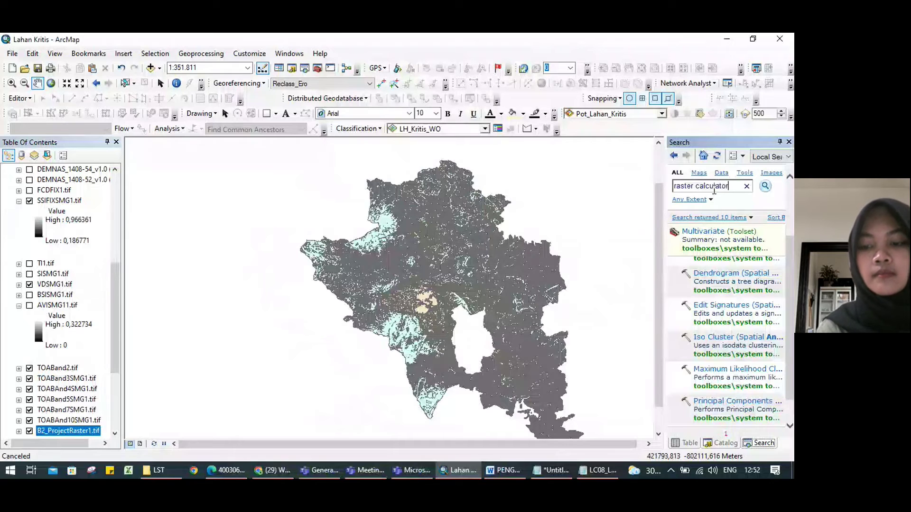
key("Return")
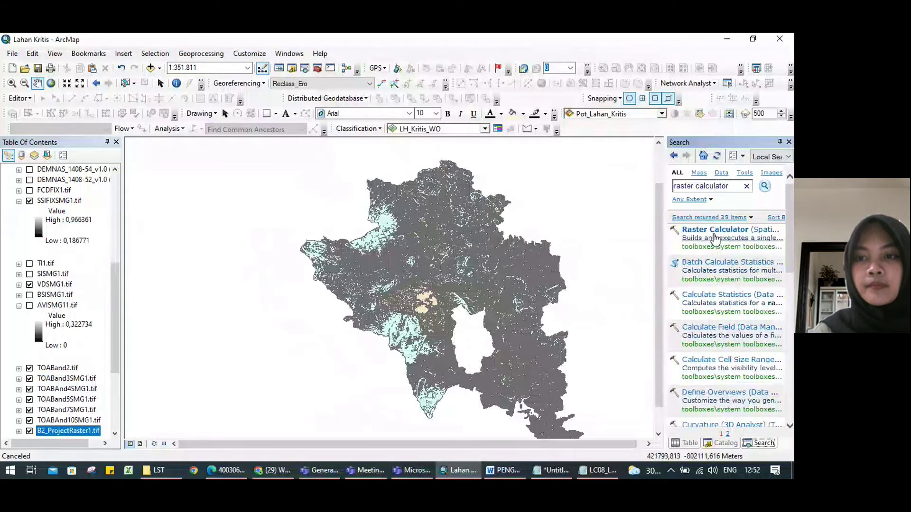
left_click(715, 237)
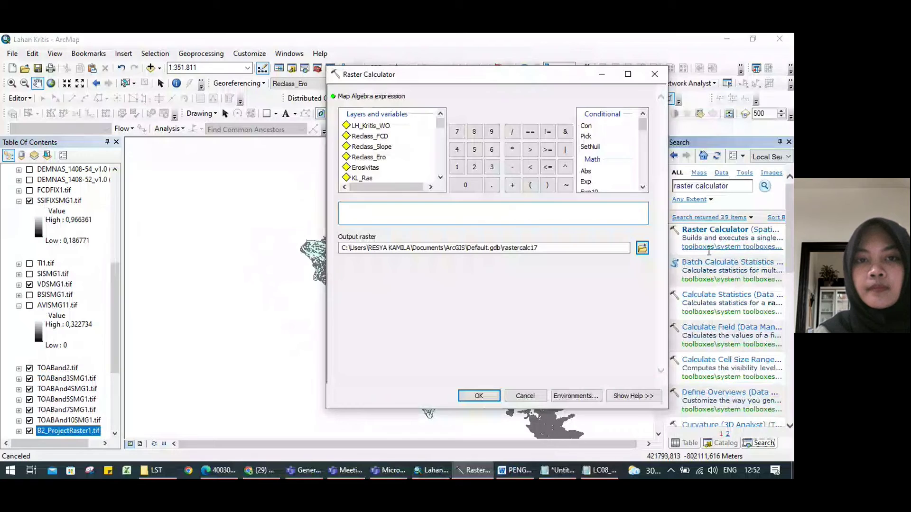
Build the FCD expression SquareRoot("VDSMG1.tif" * "SSIFIXSMG1.tif" + 1) in Raster Calculator.
left_click_drag(643, 124, 643, 146)
double_click(608, 177)
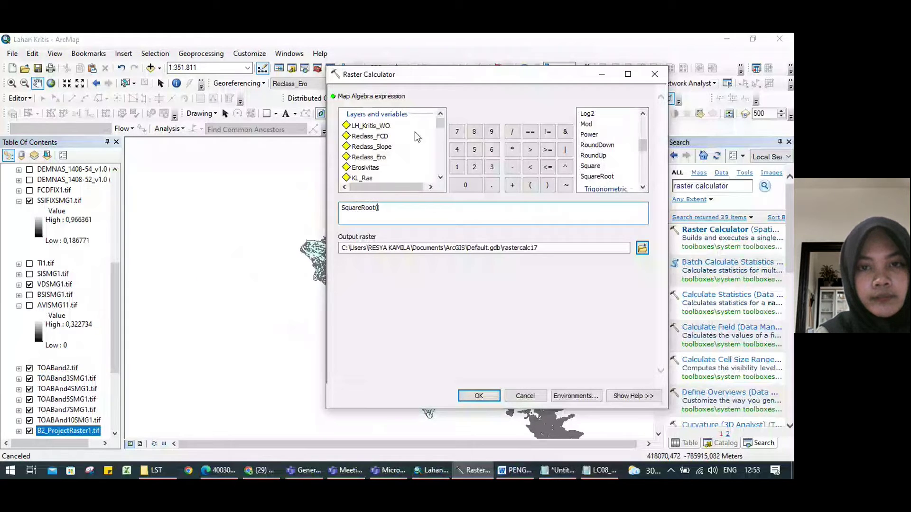
scroll(415, 137, "down", 5)
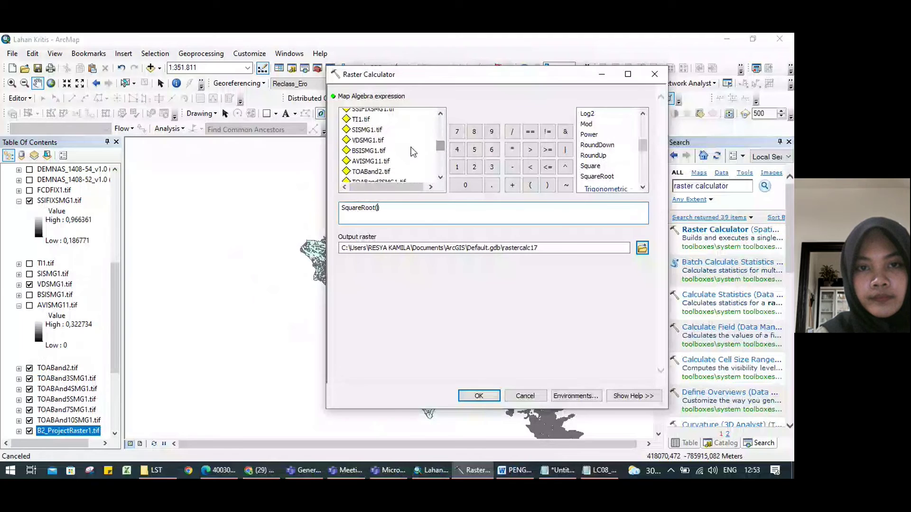
double_click(372, 140)
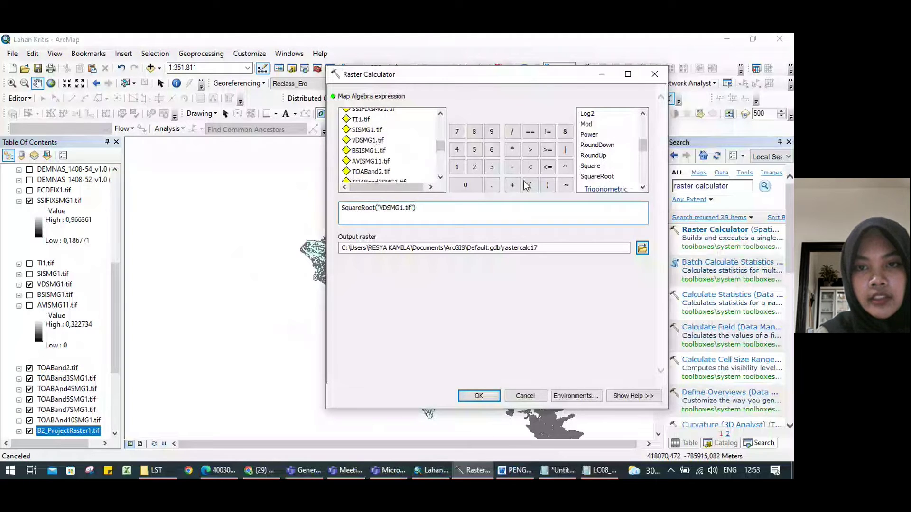
left_click(512, 150)
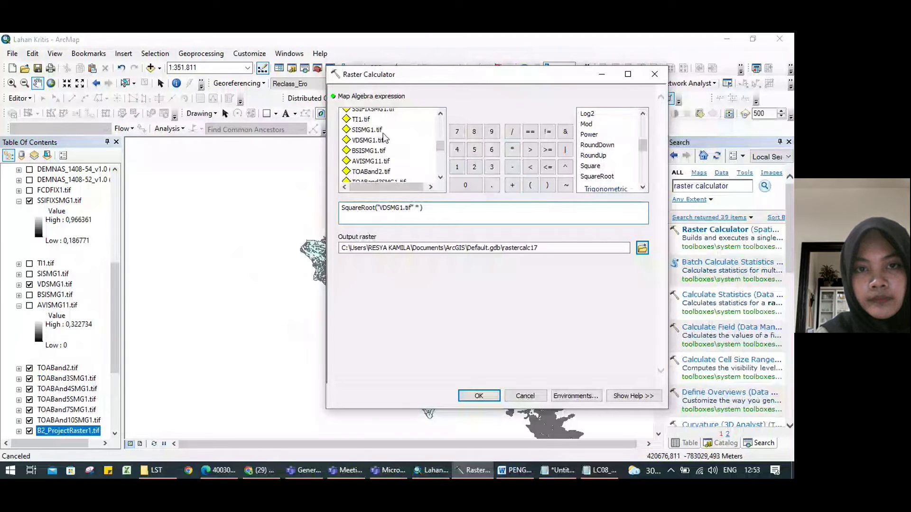
scroll(444, 149, "up", 2)
double_click(373, 149)
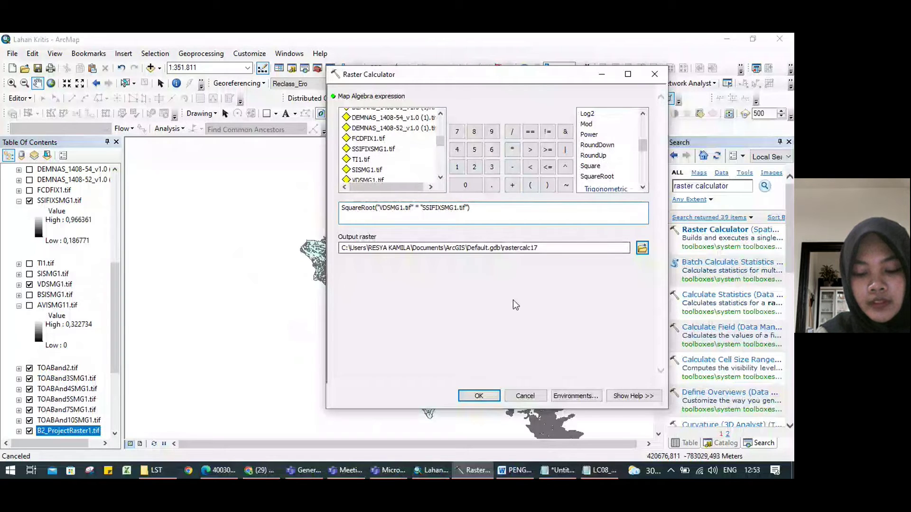
left_click(513, 186)
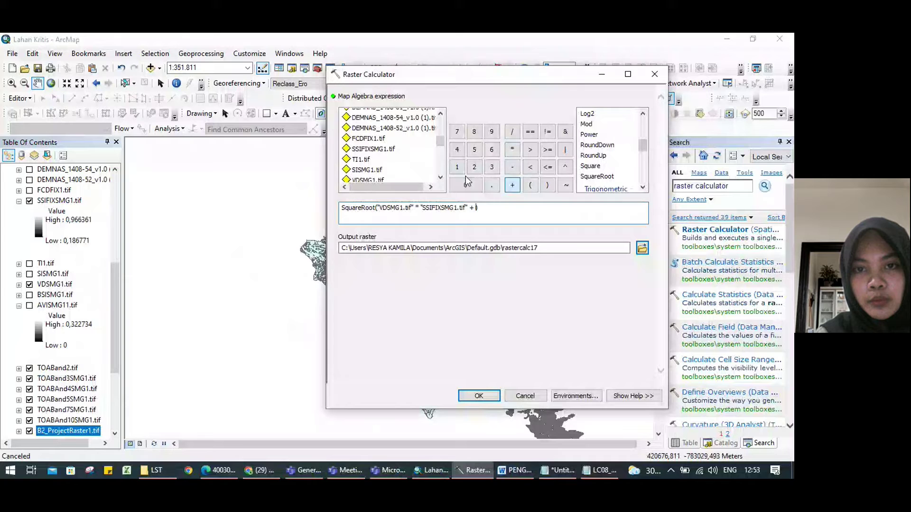
left_click(458, 167)
left_click(504, 208)
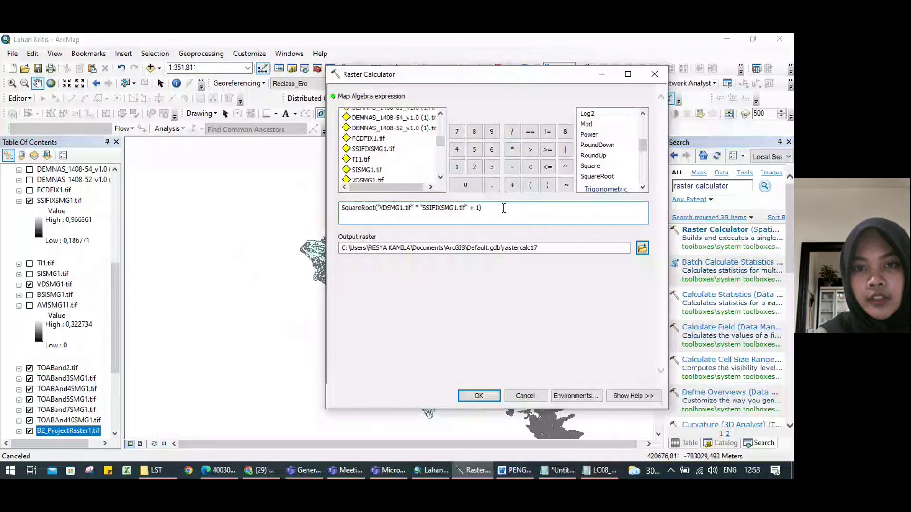
Set the output raster to FCD in D:\UNDIP\GIS QGIS, and close Raster Calculator without running it.
left_click(643, 248)
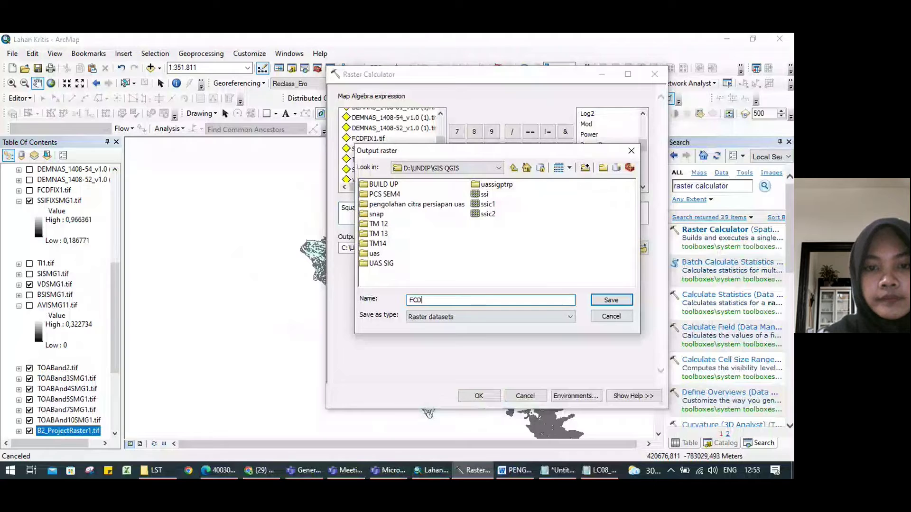
type("FCD")
left_click(611, 300)
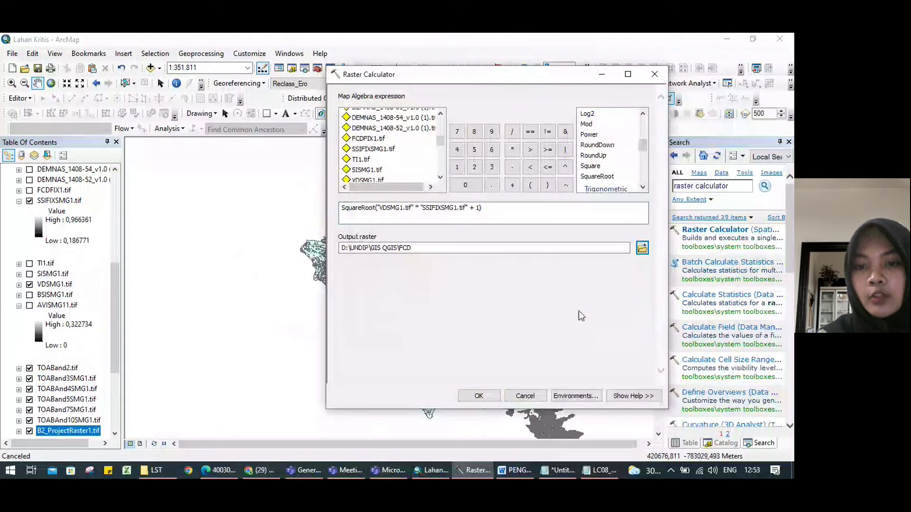
left_click(655, 74)
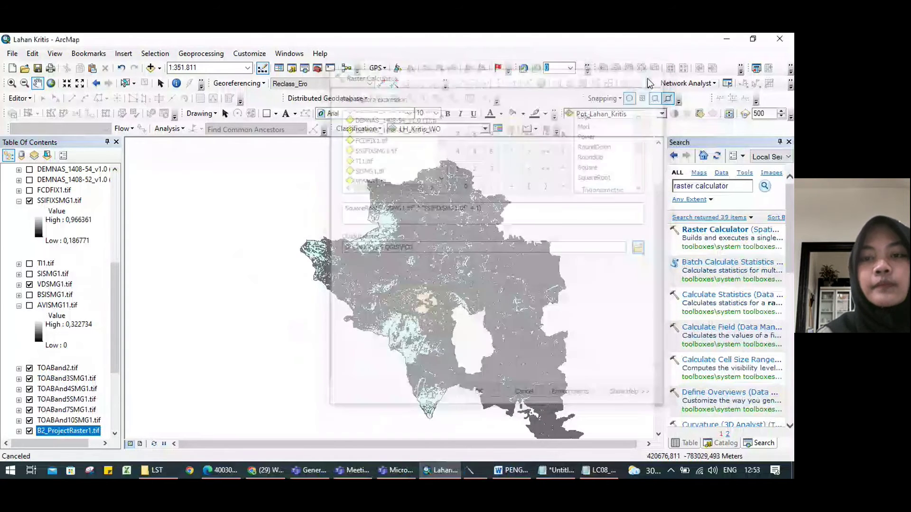
Display FCDFIX1.tif with its legend expanded, and hide the SSIFIXSMG1.tif and VDSMG1.tif layers.
left_click_drag(423, 258, 385, 272)
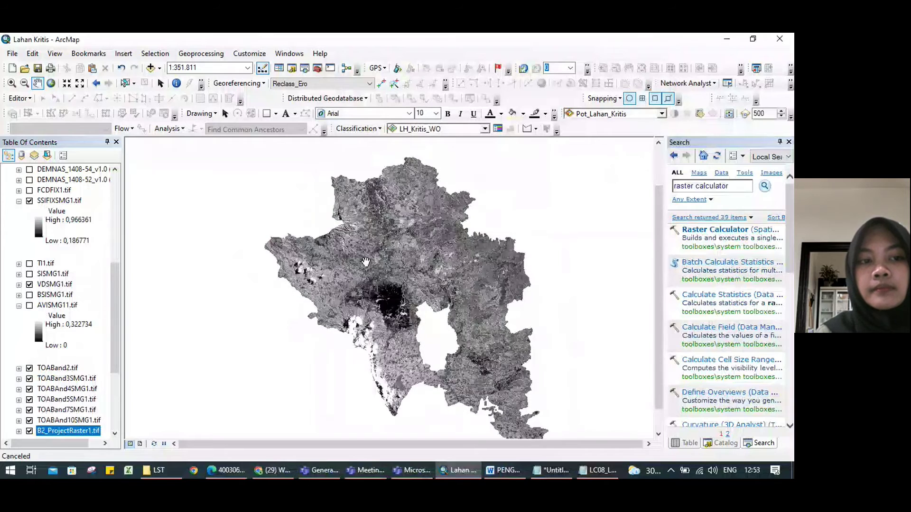
scroll(57, 237, "up", 1)
left_click(29, 221)
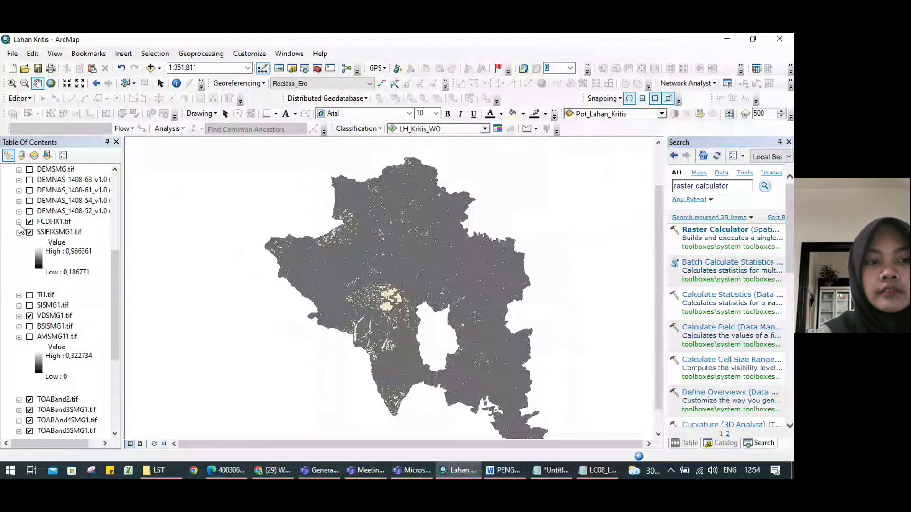
left_click(19, 222)
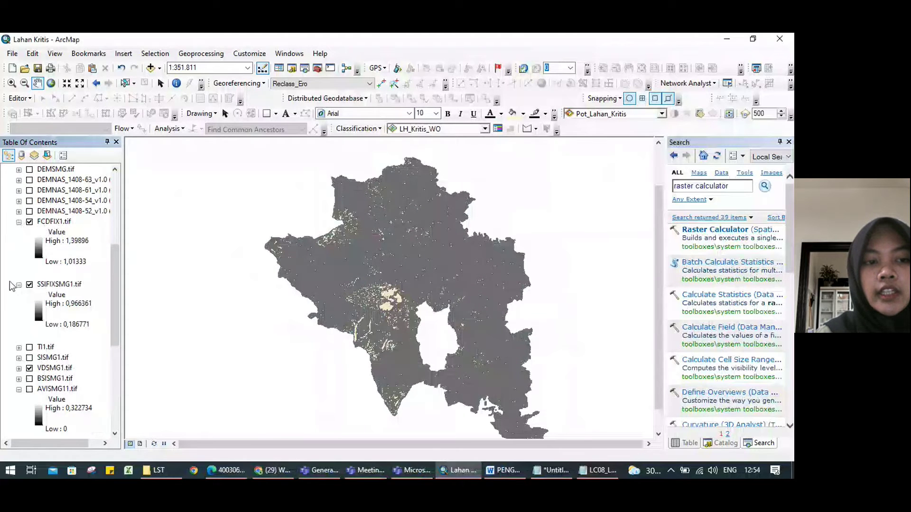
left_click(30, 285)
left_click(30, 368)
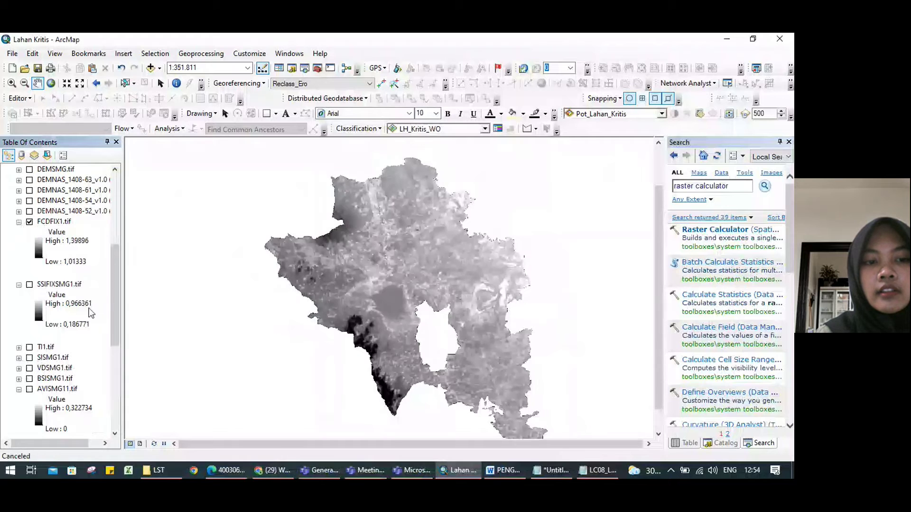
left_click_drag(113, 287, 115, 248)
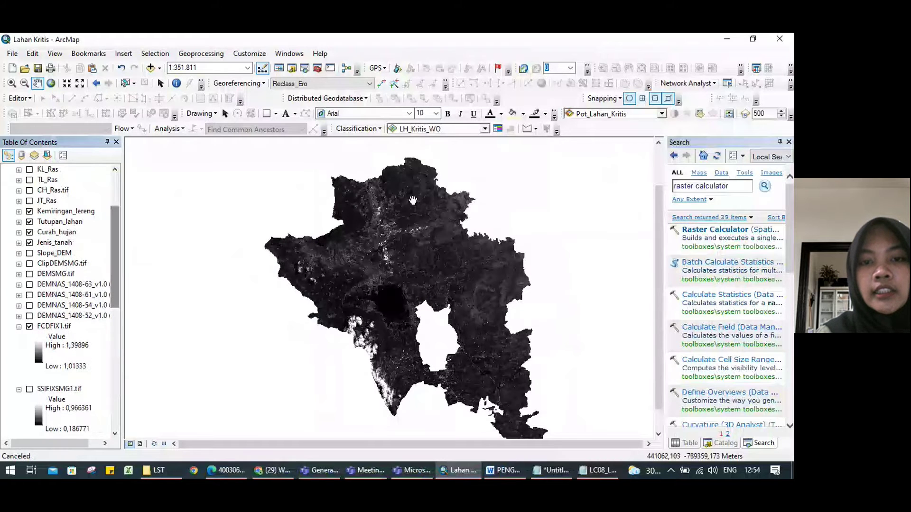
Display the DEMSMG.tif elevation layer, and replace it with the clipped ClipDEMSMG.tif layer.
left_click_drag(372, 233, 414, 234)
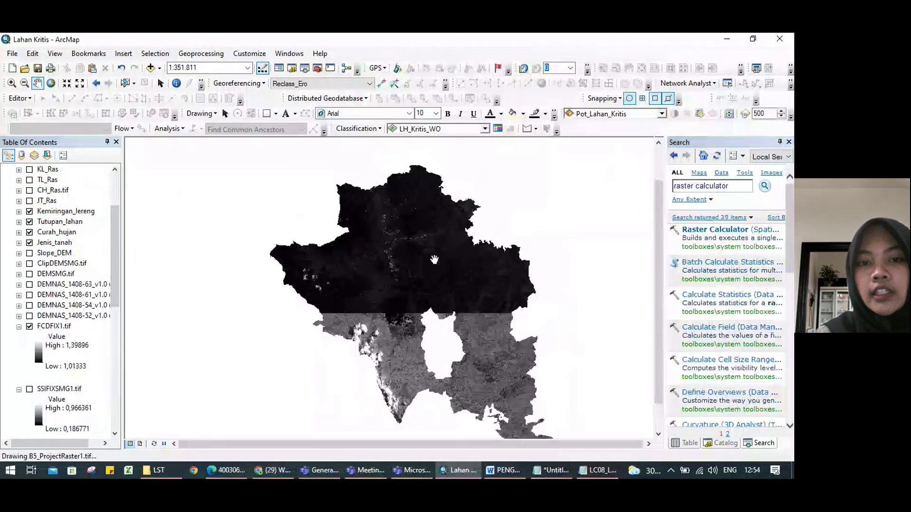
left_click_drag(451, 229, 466, 192)
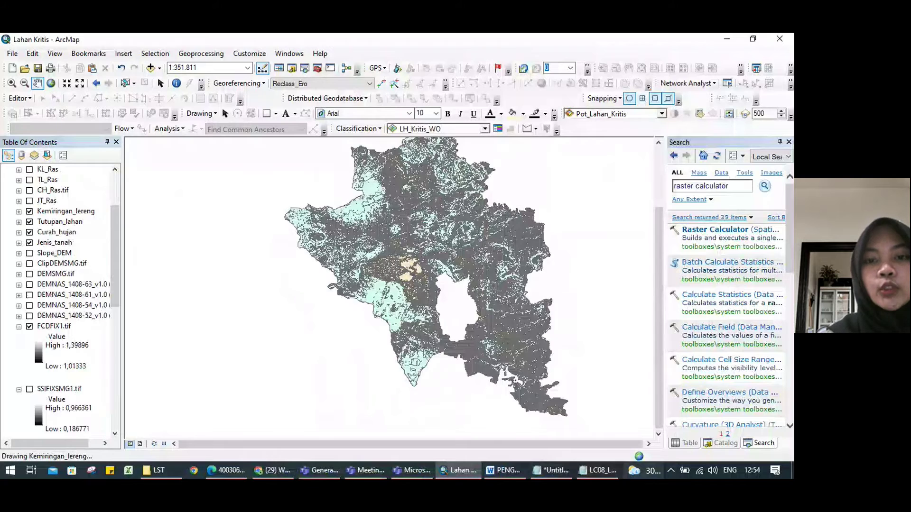
left_click(30, 275)
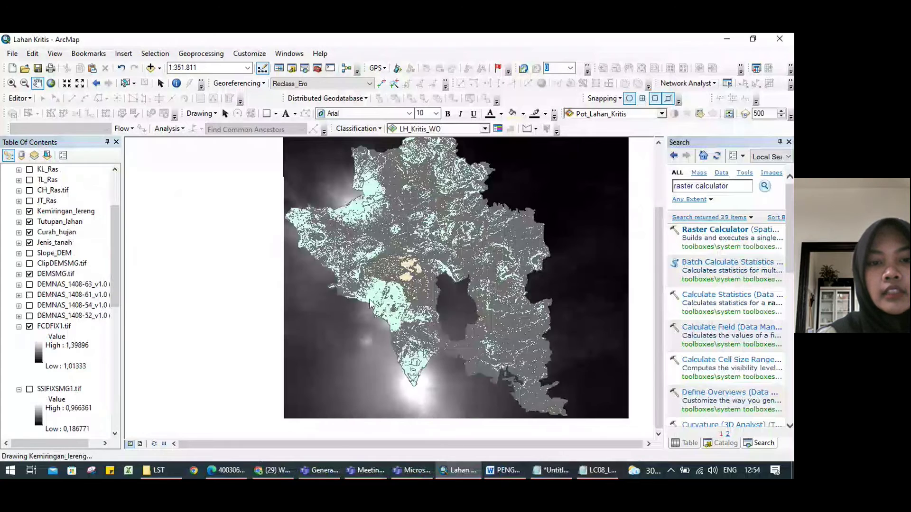
left_click(29, 264)
left_click(29, 274)
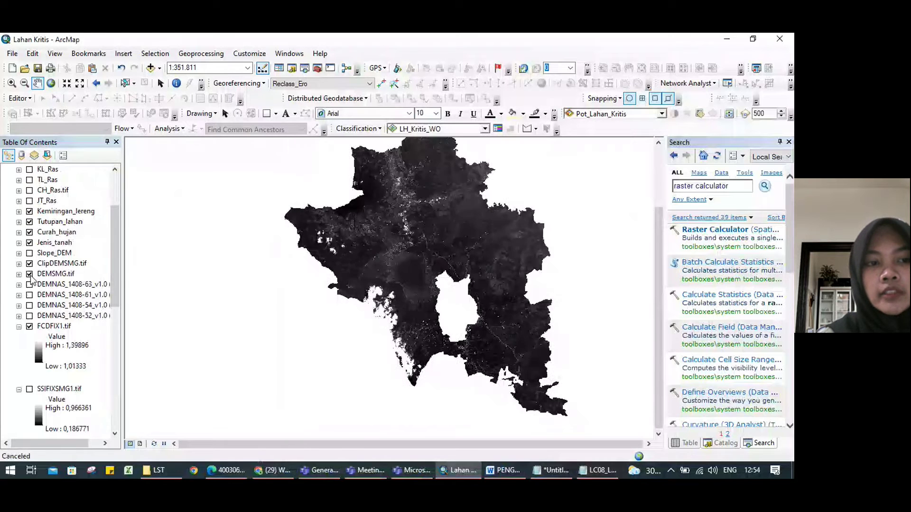
Hide the Tutupan_lahan, Kemiringan_lereng, Curah_hujan and Jenis_tanah layers so that ClipDEMSMG.tif is uncovered.
left_click(30, 222)
left_click(29, 211)
left_click(30, 232)
left_click(54, 242)
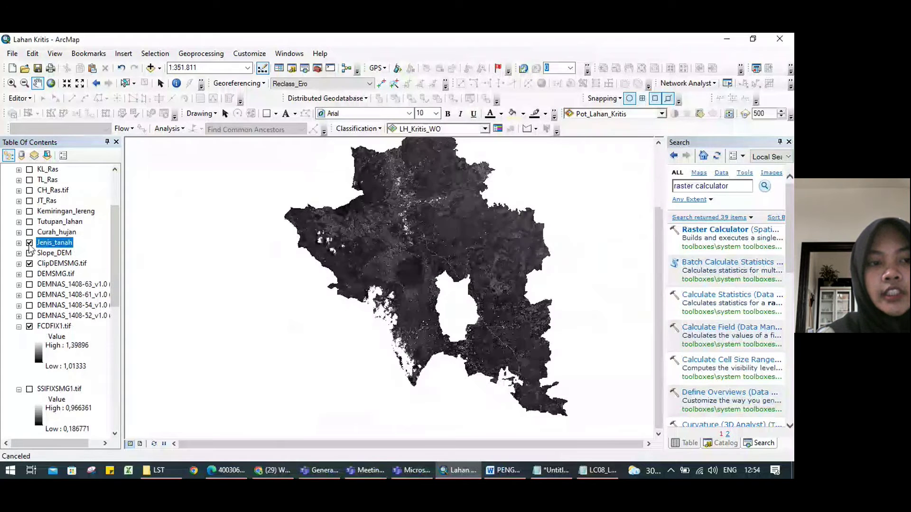
left_click(29, 242)
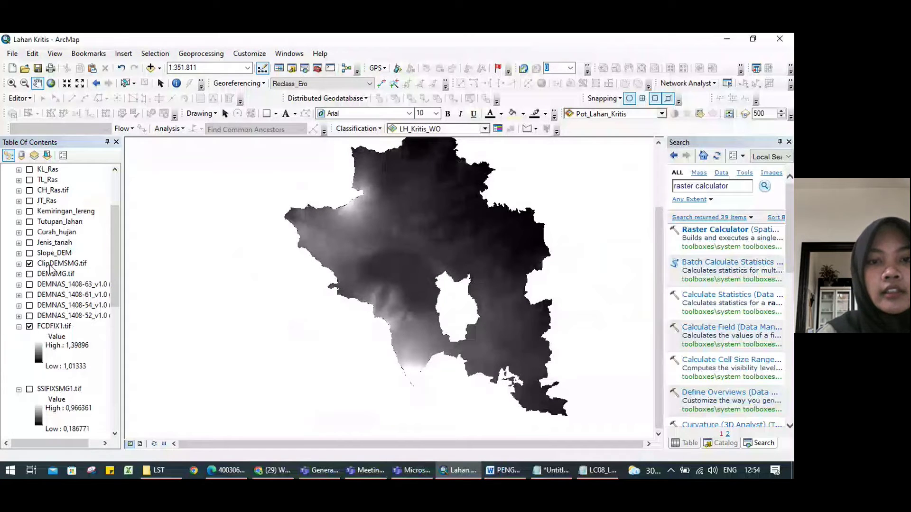
left_click_drag(471, 253, 443, 273)
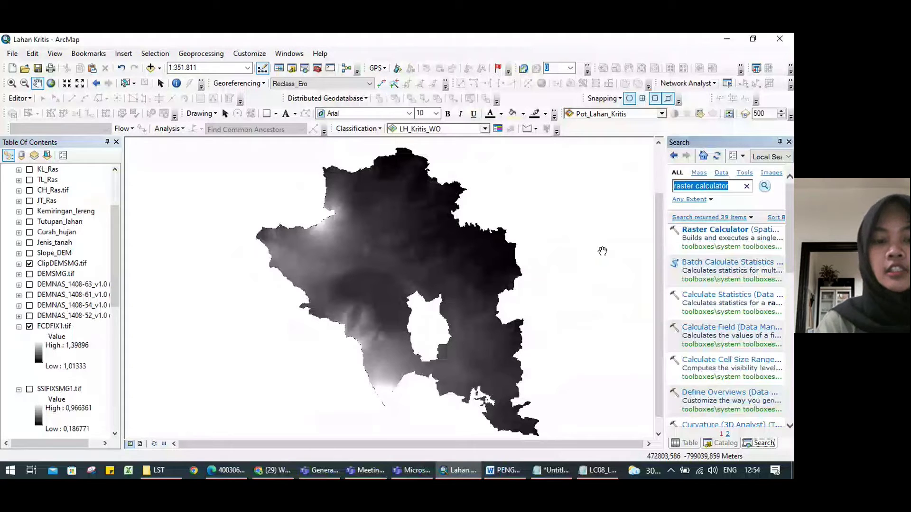
Search for SLOPE and open the Slope (Spatial Analyst) tool.
type("SLOPE")
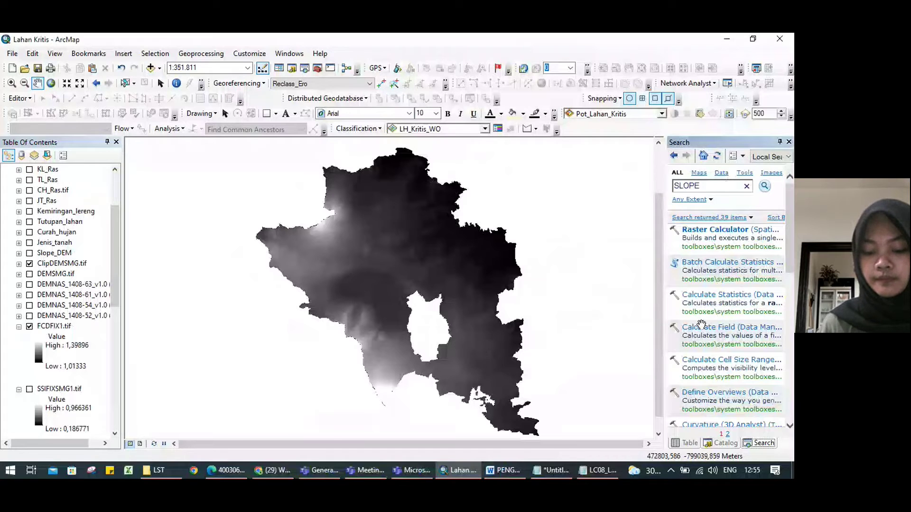
key("Return")
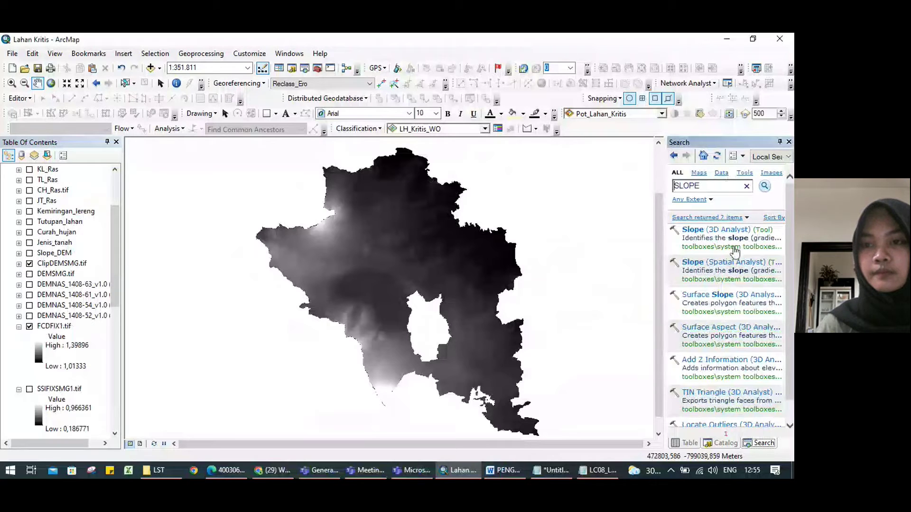
left_click(711, 267)
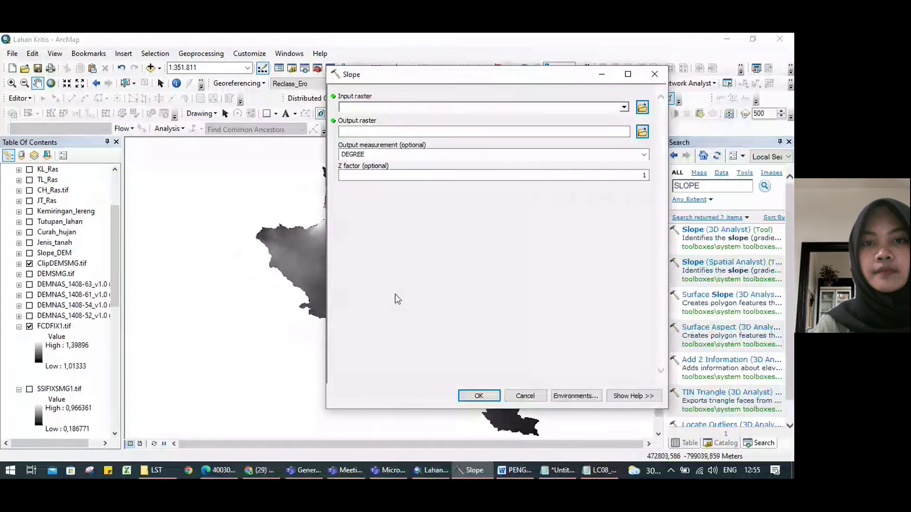
Set the Slope input to ClipDEMSMG.tif and its output to SLOPESMG in D:\UNDIP\GIS QGIS, and close the tool without running it.
left_click(624, 107)
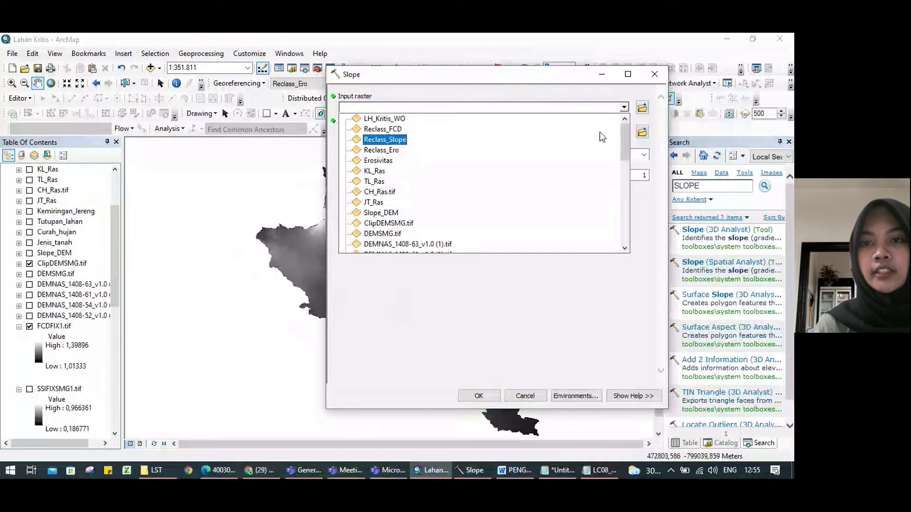
left_click_drag(627, 138, 623, 164)
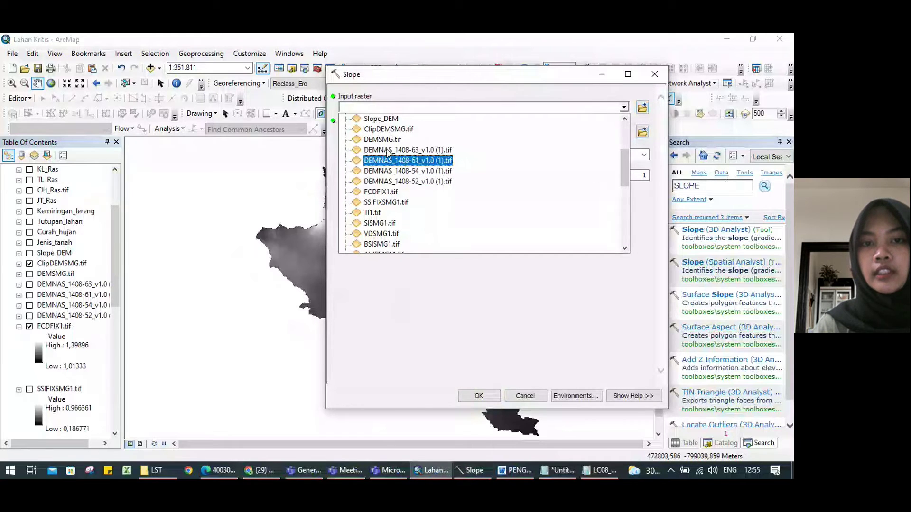
left_click(388, 131)
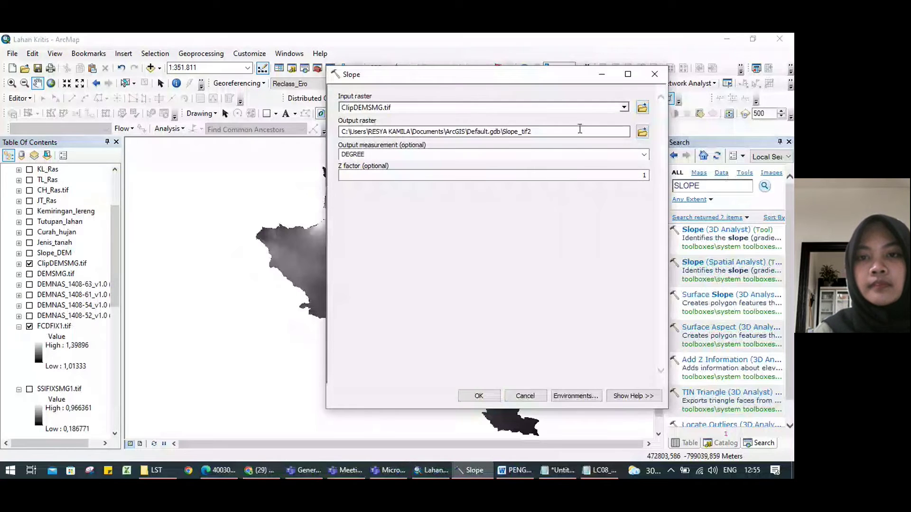
left_click(644, 132)
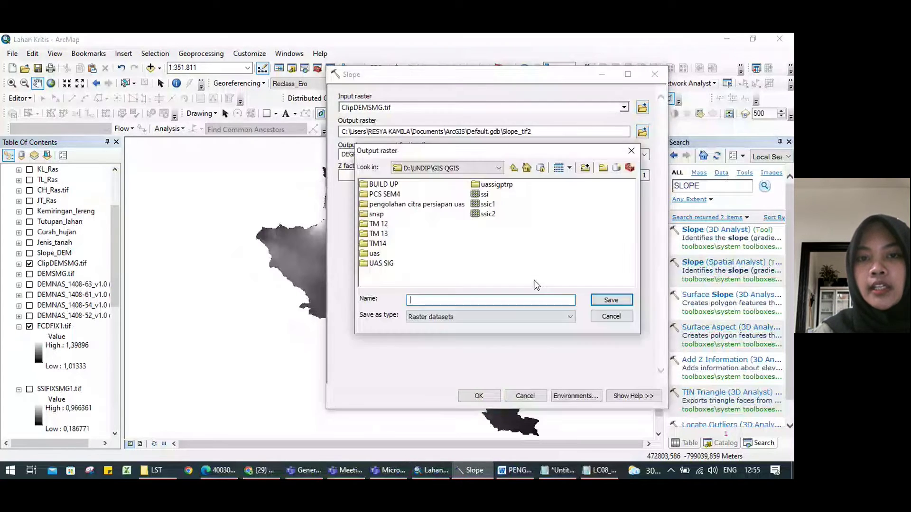
type("SLOPESMG")
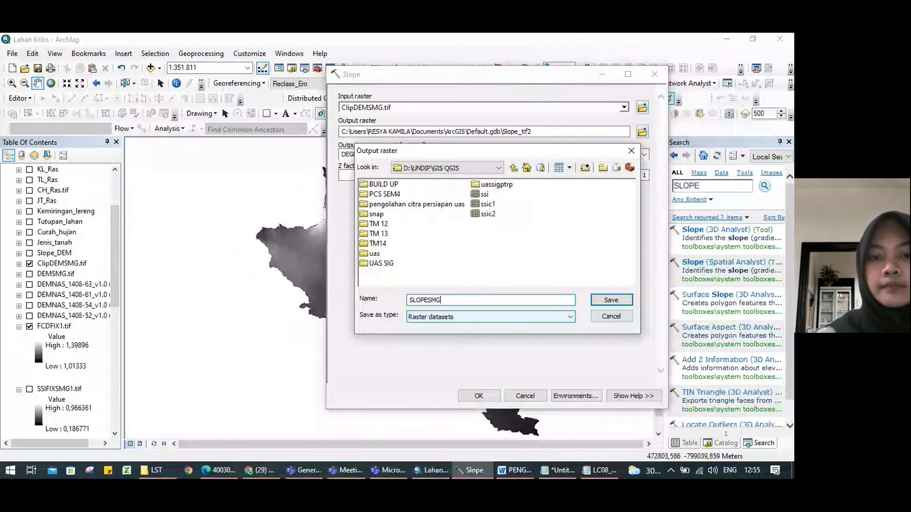
left_click(602, 301)
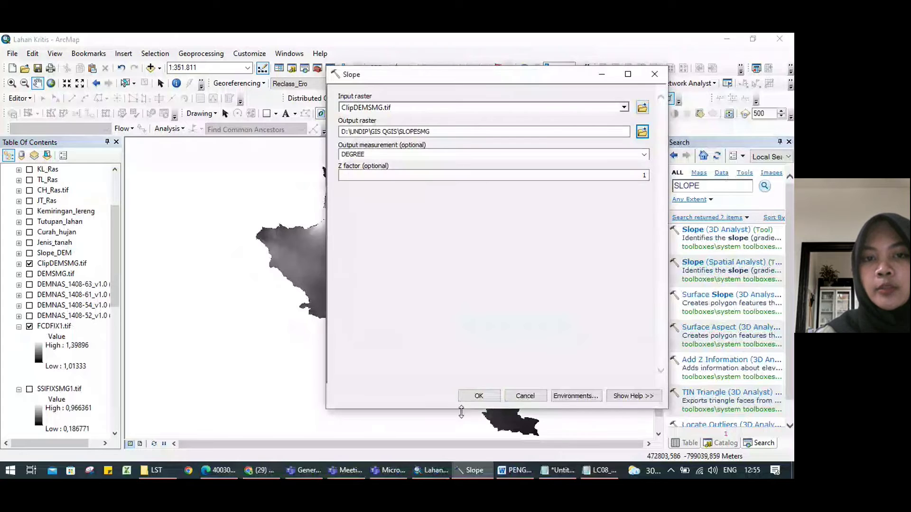
left_click(654, 74)
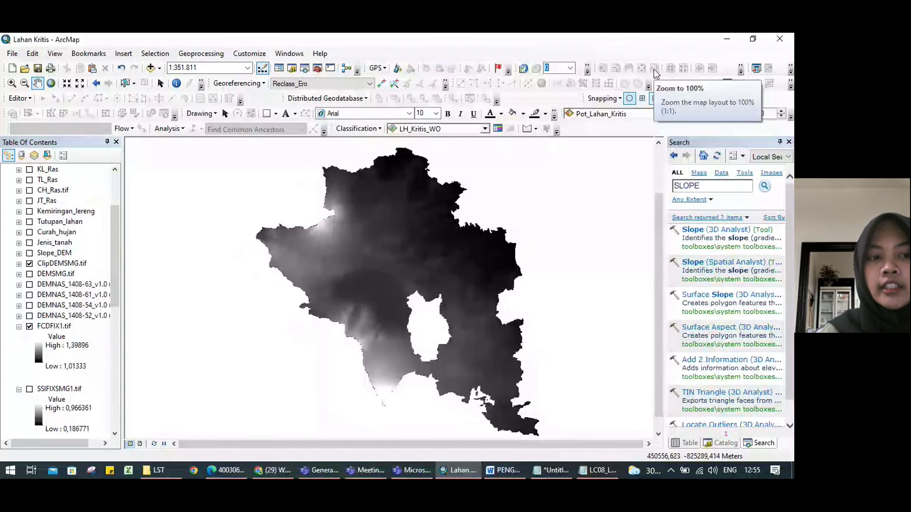
Examine the Slope_DEM layer with its class legend expanded, and hide both it and ClipDEMSMG.tif.
left_click(30, 253)
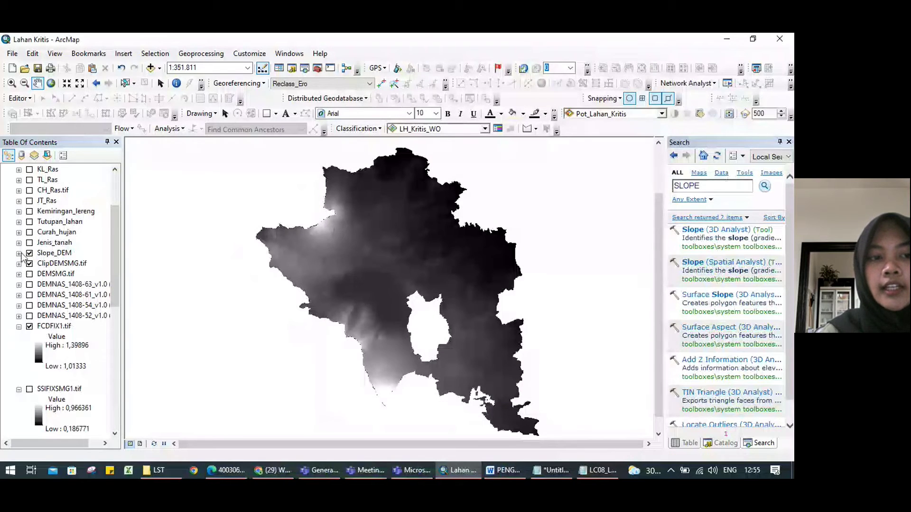
left_click(18, 253)
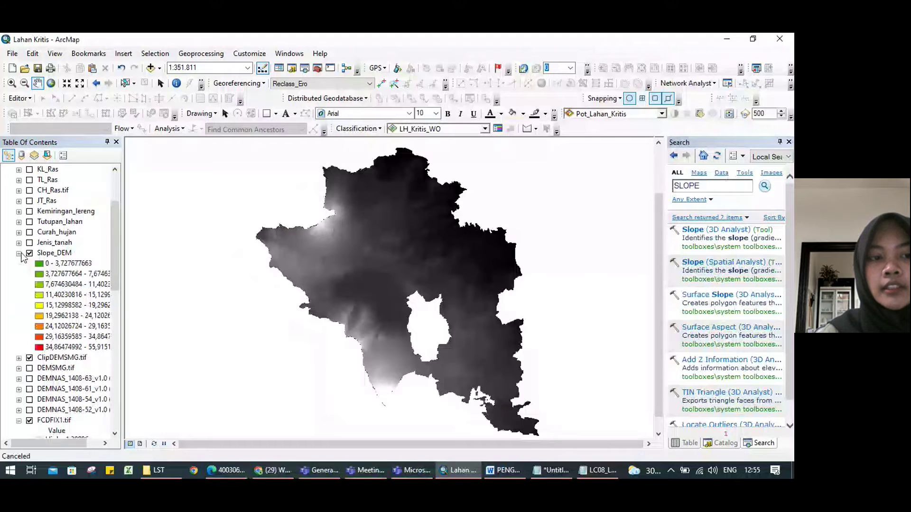
left_click(29, 358)
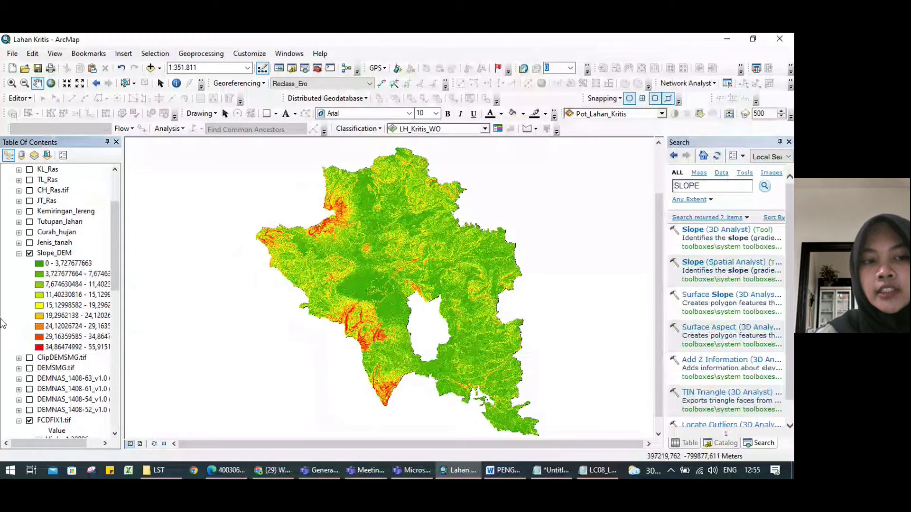
mouse_move(441, 211)
left_mouse_down()
mouse_move(439, 218)
mouse_move(443, 210)
left_mouse_up()
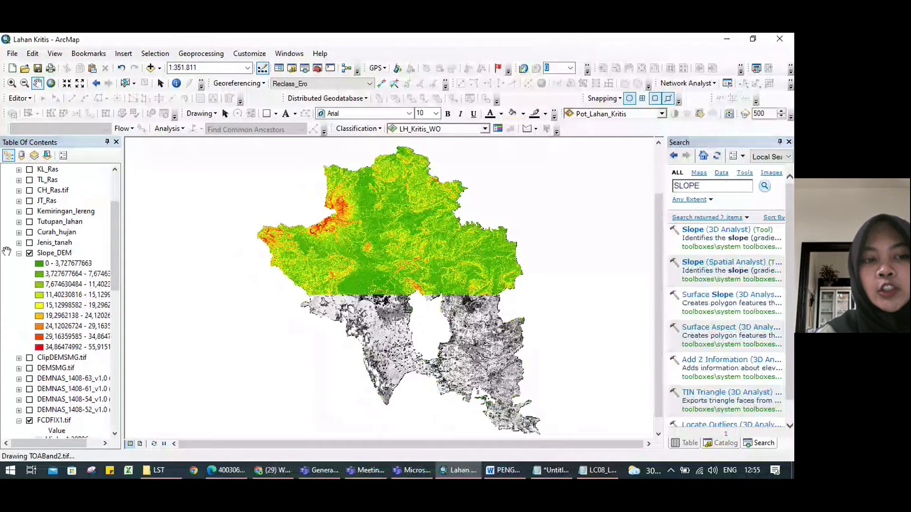
left_click(19, 254)
left_click(29, 253)
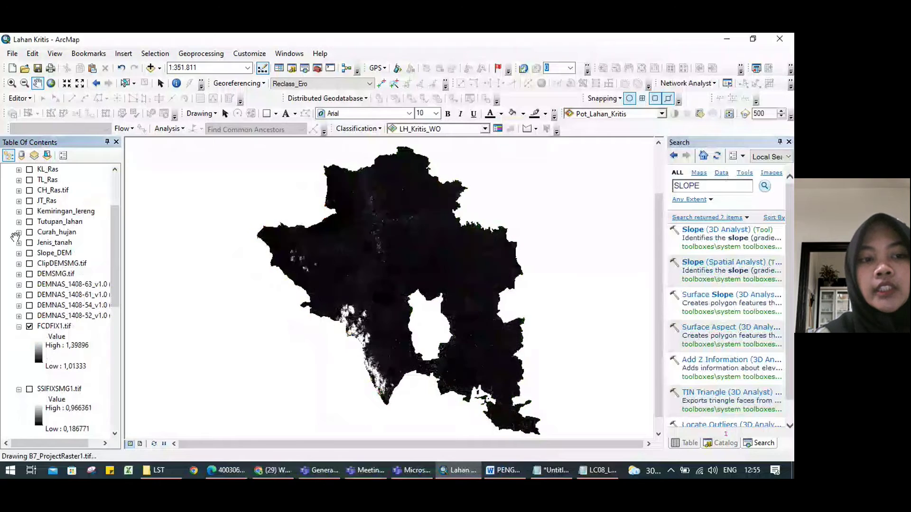
Display the Jenis_tanah layer and open its attribute table to view the Nilai_K column.
left_click(28, 243)
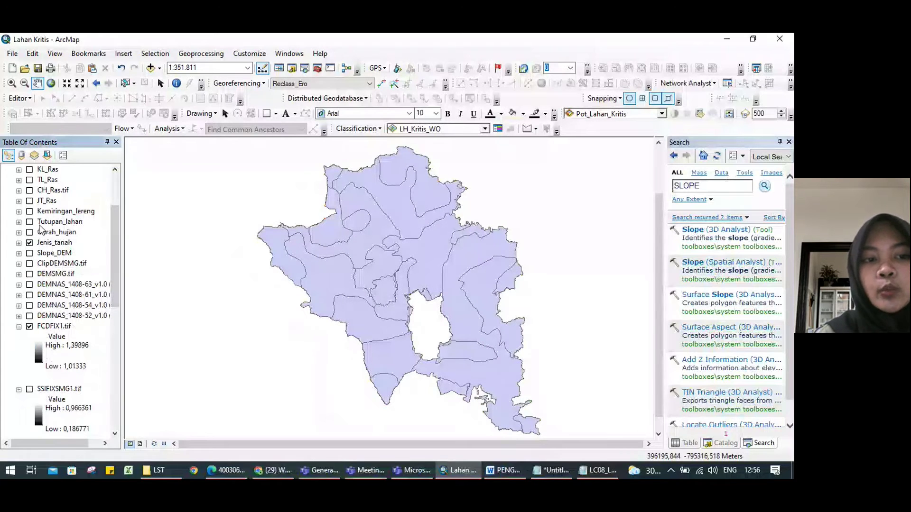
left_click(55, 243)
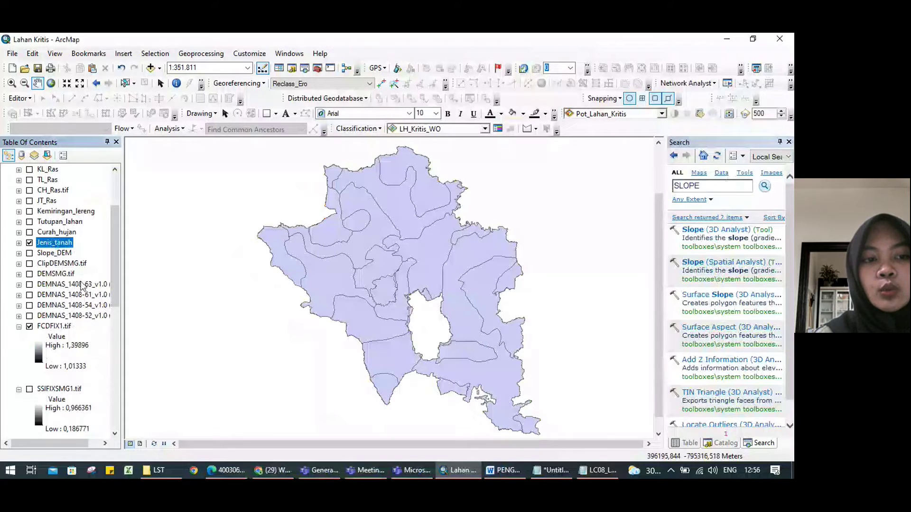
right_click(55, 243)
left_click(89, 242)
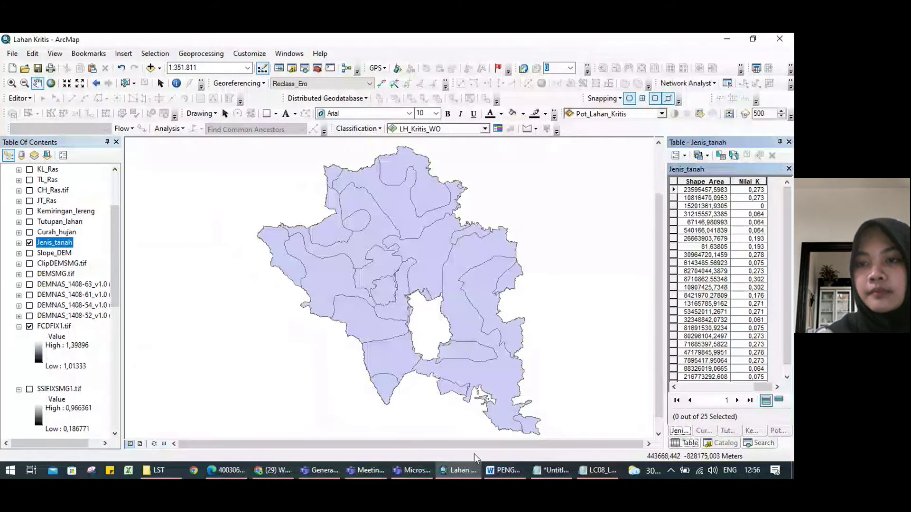
mouse_move(761, 387)
left_mouse_down()
mouse_move(702, 403)
mouse_move(763, 389)
left_mouse_up()
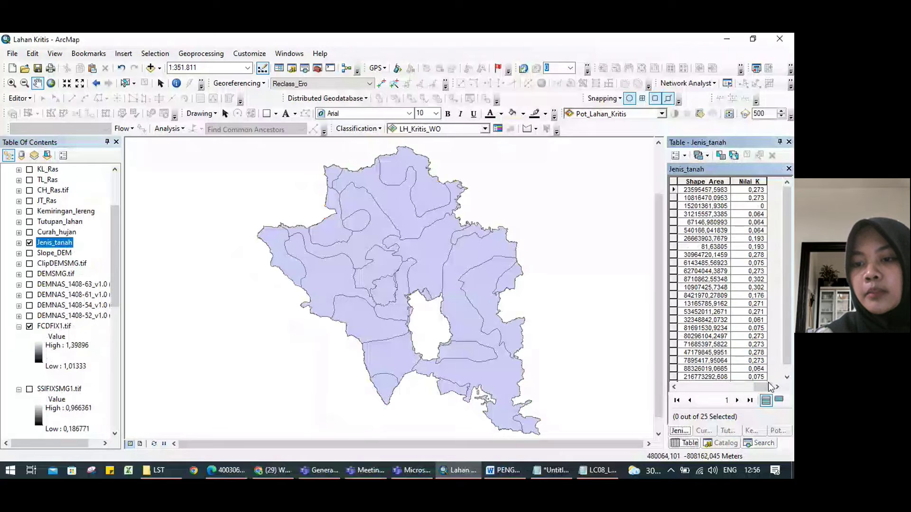
mouse_move(768, 383)
left_mouse_down()
mouse_move(738, 386)
mouse_move(771, 387)
left_mouse_up()
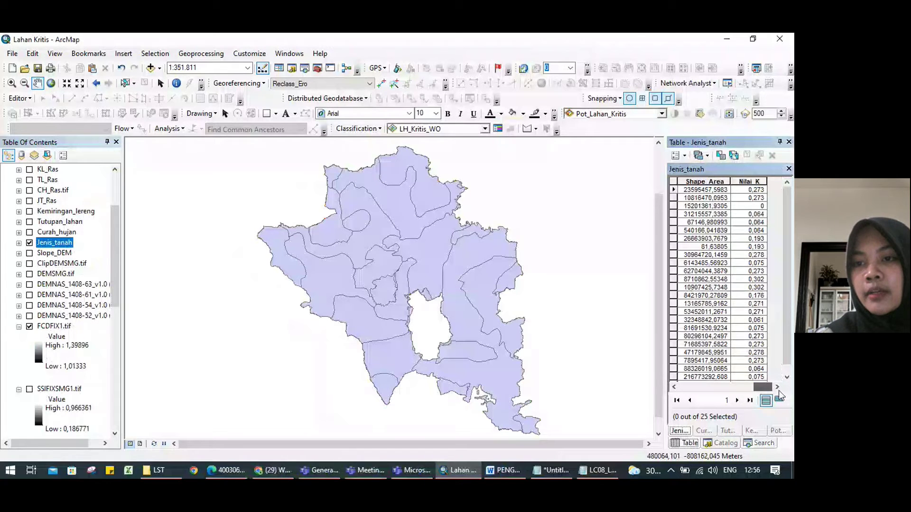
Open the attribute table of the Curah_hujan layer and examine its Curah, Base and R columns.
right_click(49, 232)
left_click(110, 243)
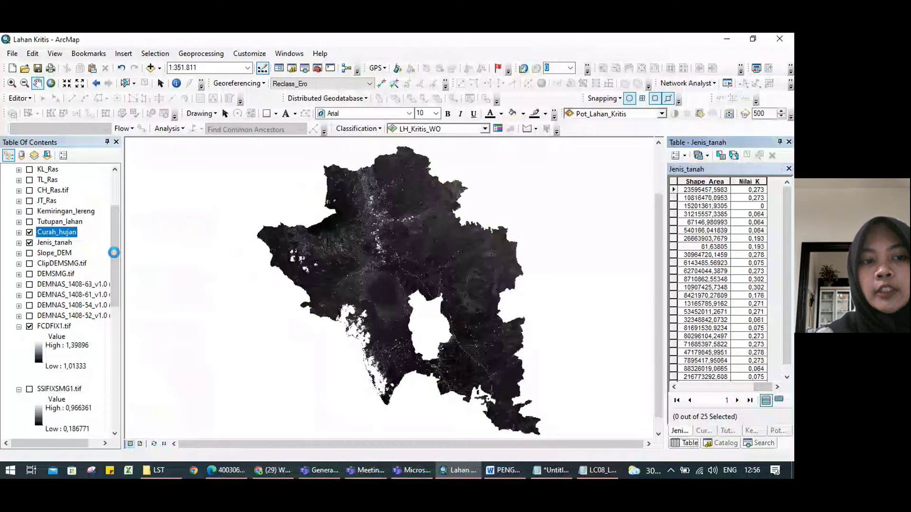
left_click(770, 387)
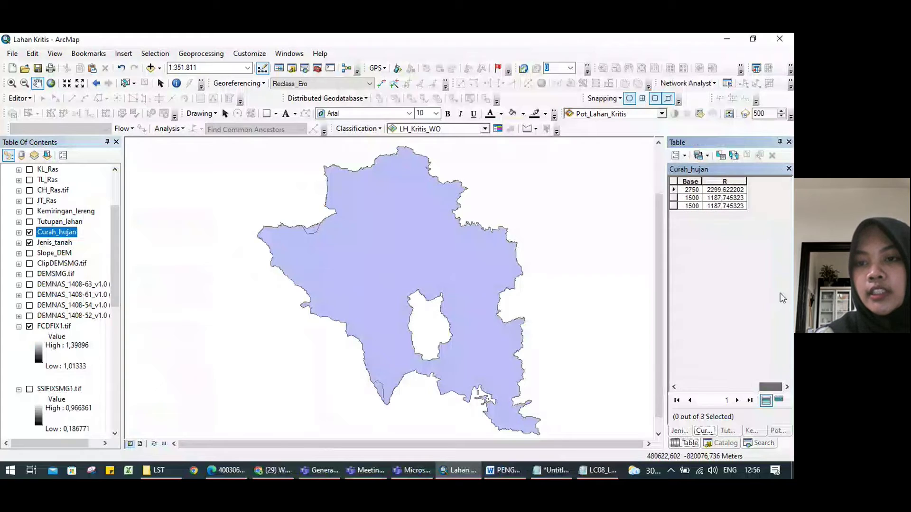
left_click_drag(769, 387, 749, 387)
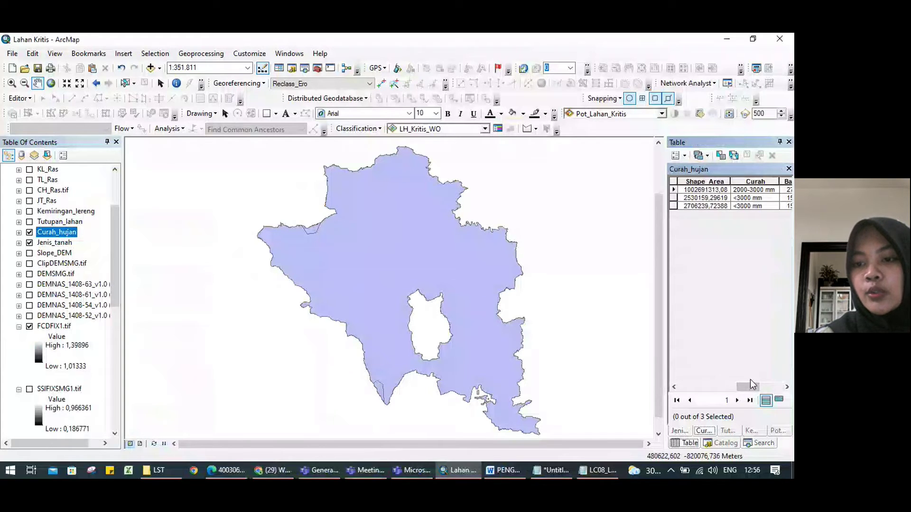
left_click_drag(750, 388, 774, 387)
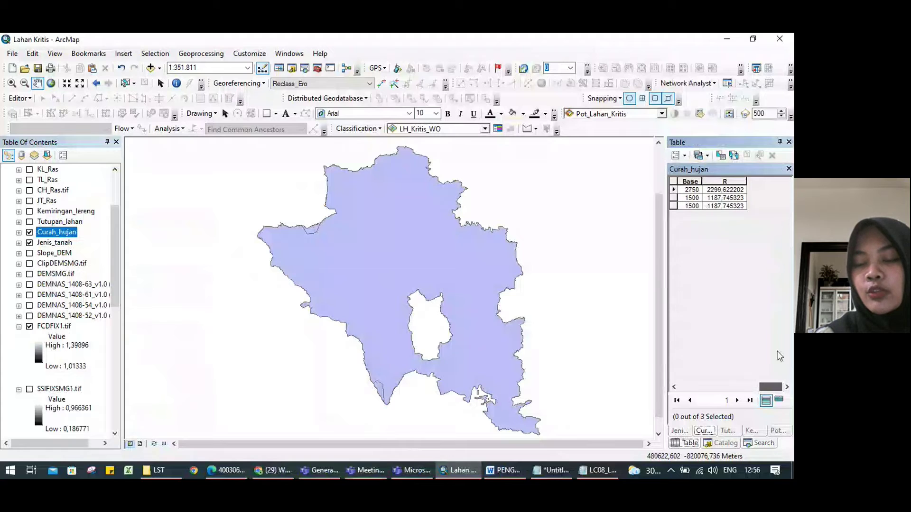
Display the Tutupan_lahan layer and open its attribute table to view the CP column.
left_click(29, 222)
right_click(58, 221)
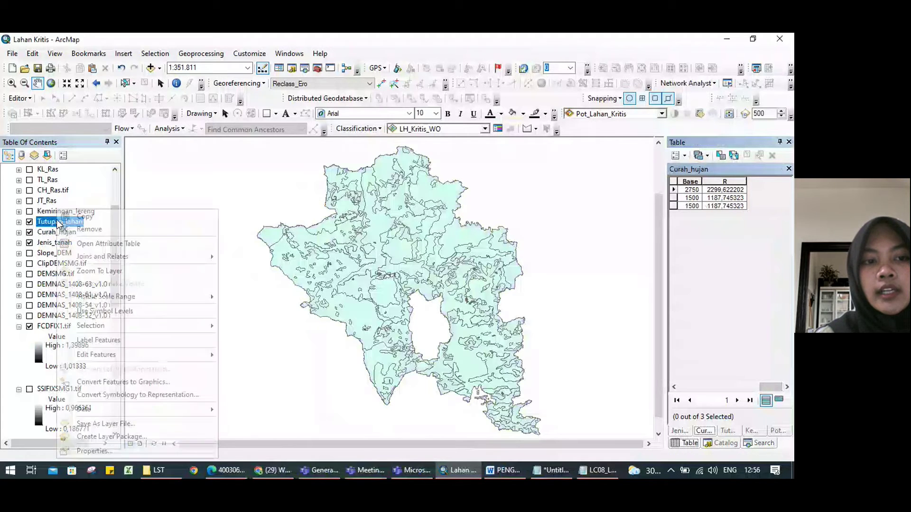
left_click(95, 241)
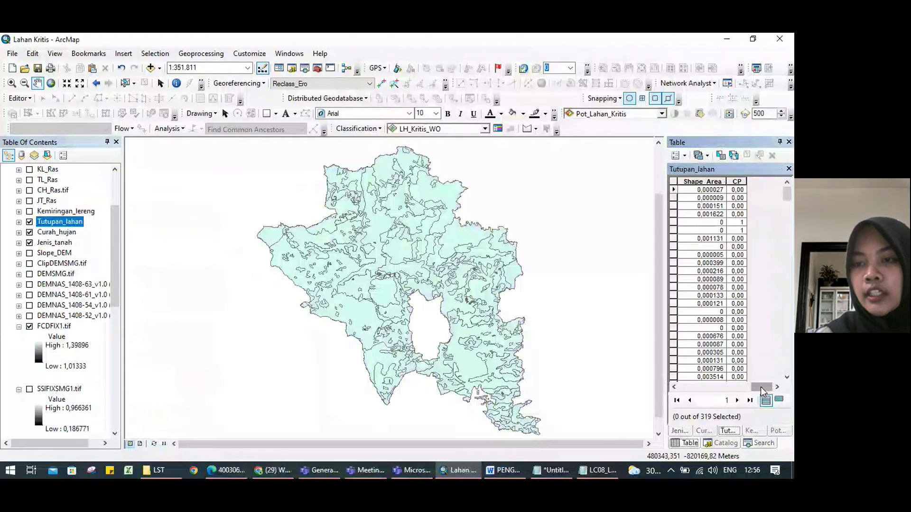
Display the Kemiringan_lereng layer and open its attribute table to view the LS values per slope class.
left_click(29, 211)
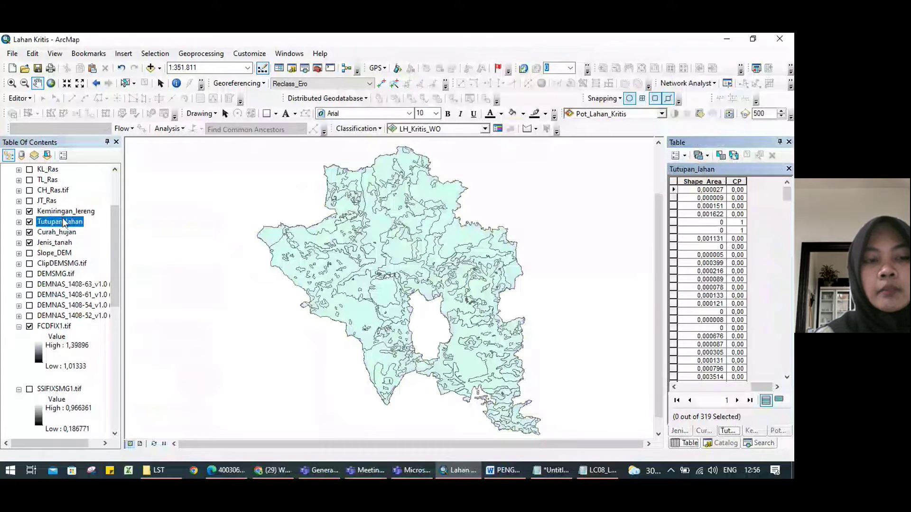
right_click(62, 212)
left_click(88, 243)
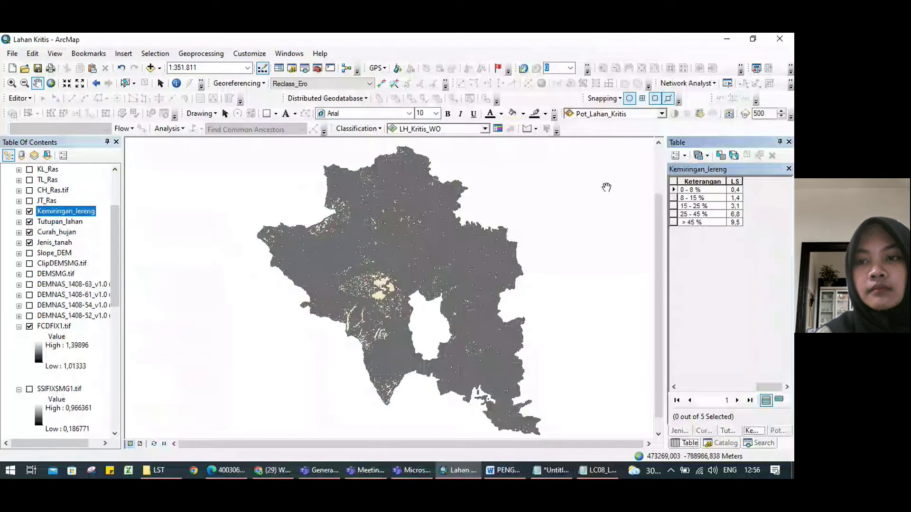
left_click_drag(765, 388, 773, 386)
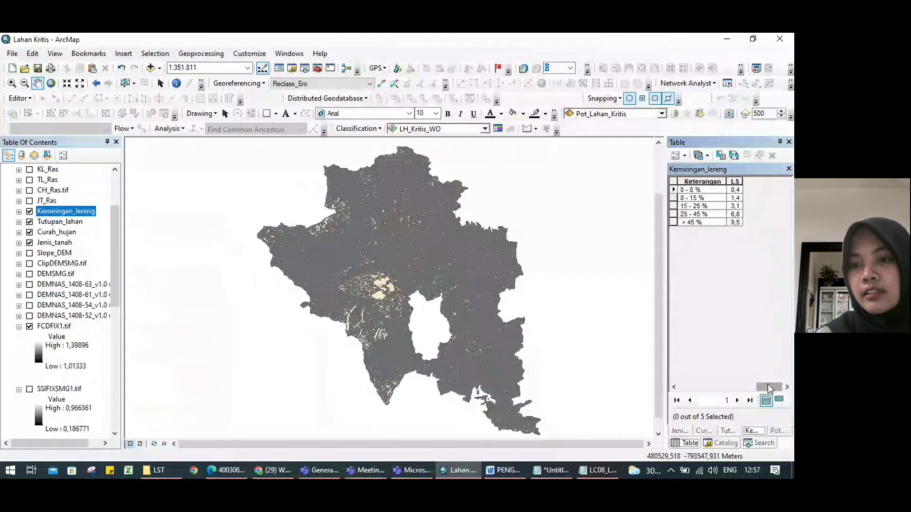
left_click_drag(769, 387, 700, 386)
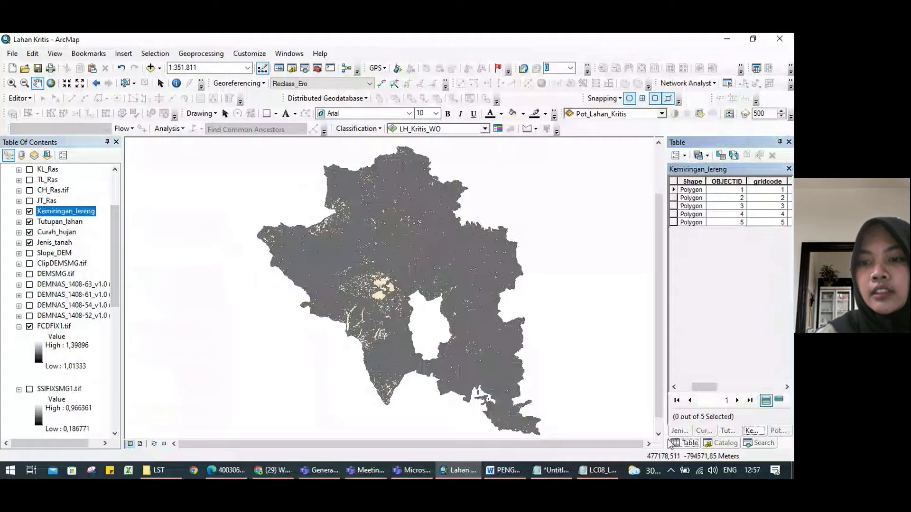
Search for "POLYGON TO RASTER" and open the Polygon to Raster conversion tool.
left_click(752, 444)
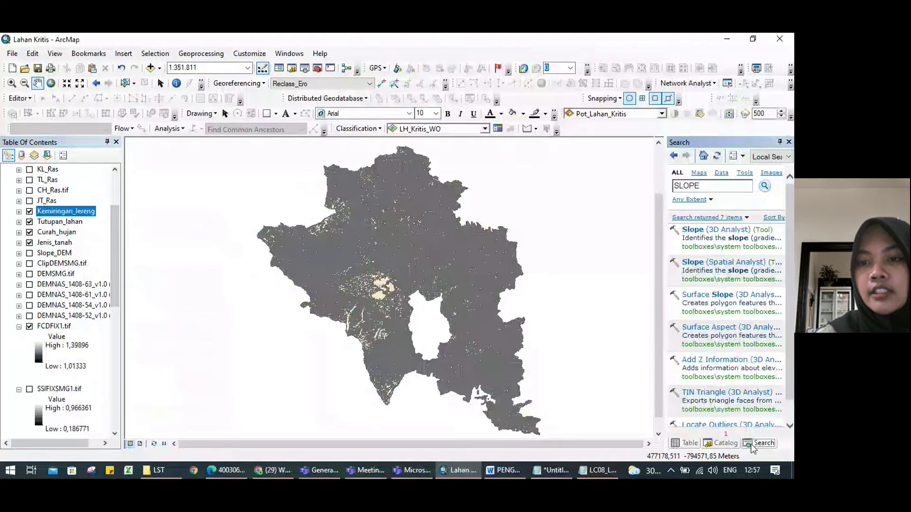
left_click(685, 186)
type("POLYGON")
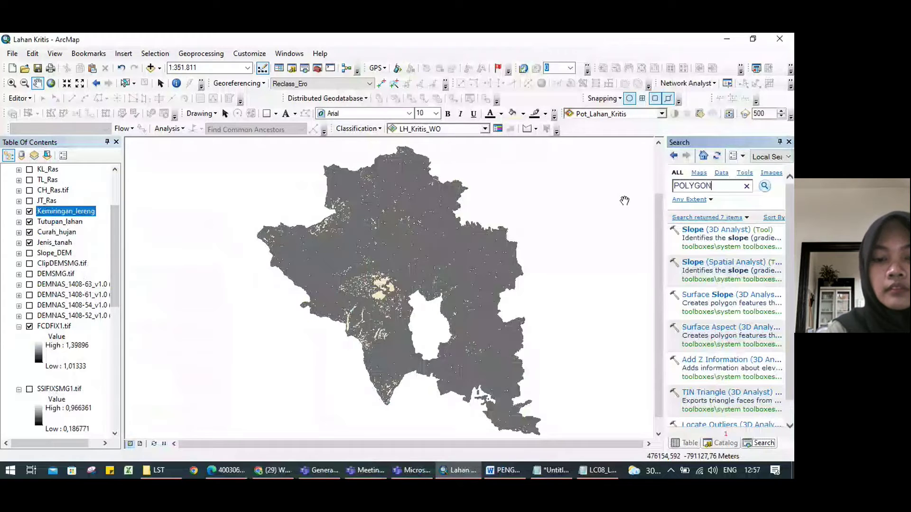
type(" TO RAS")
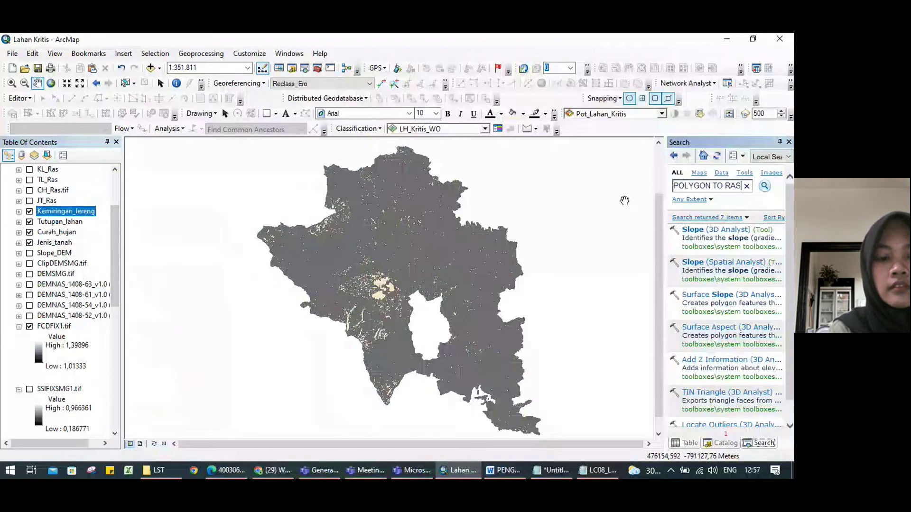
type("TER")
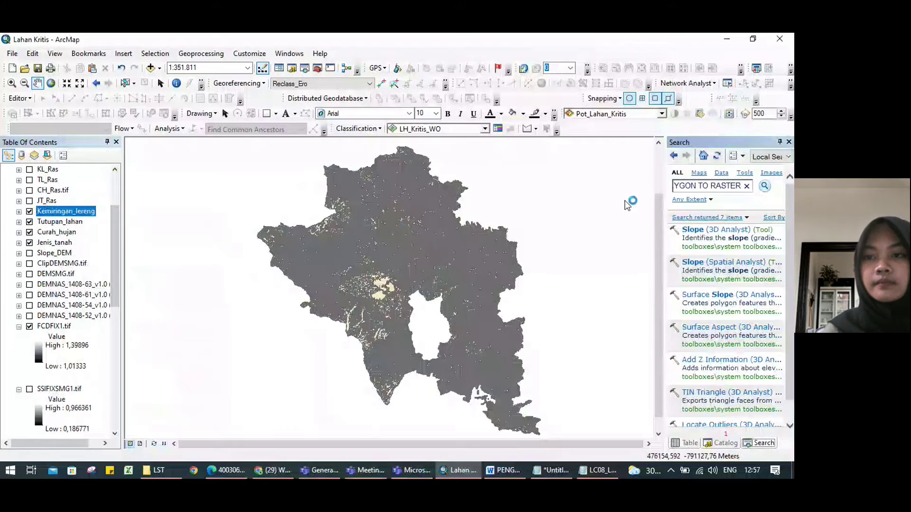
key("Return")
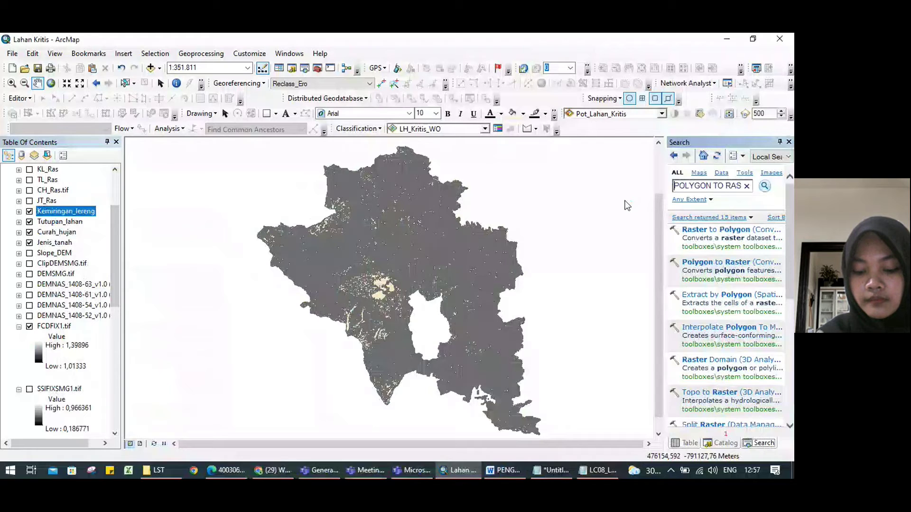
left_click(710, 266)
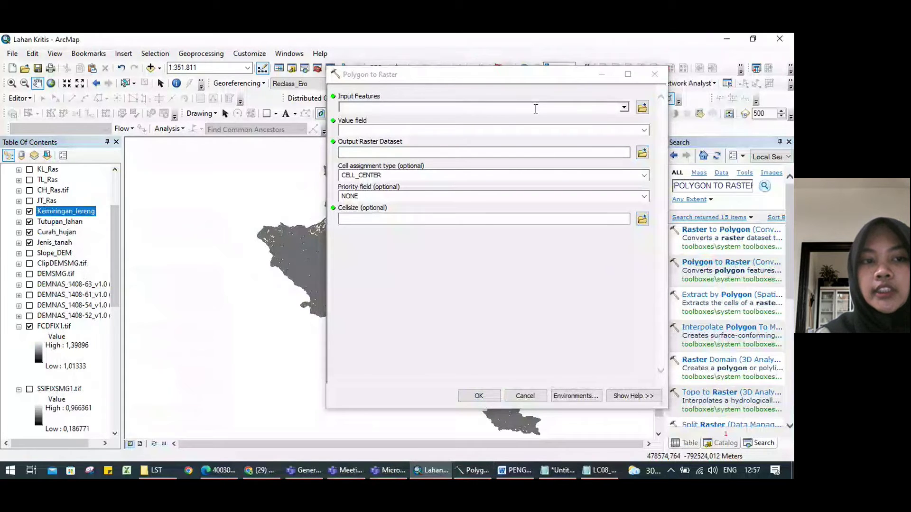
Set up Polygon to Raster for Jenis_tanah with value field Nilai_K and output JT in D:\UNDIP\GIS QGIS.
left_click(624, 108)
left_click(382, 172)
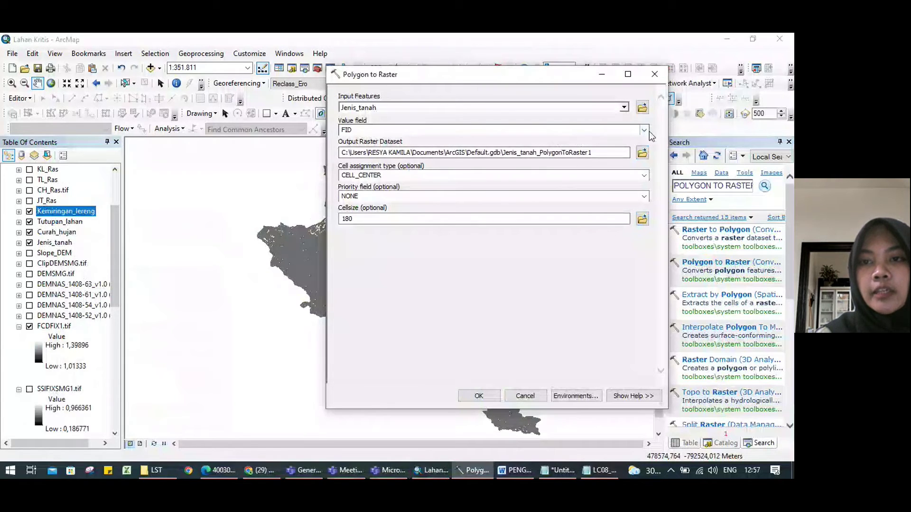
left_click(629, 131)
left_click(441, 208)
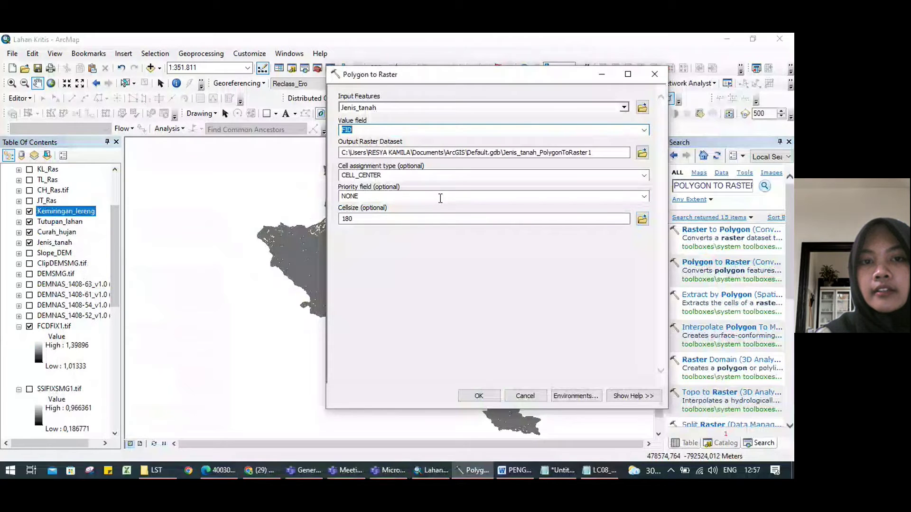
left_click(644, 130)
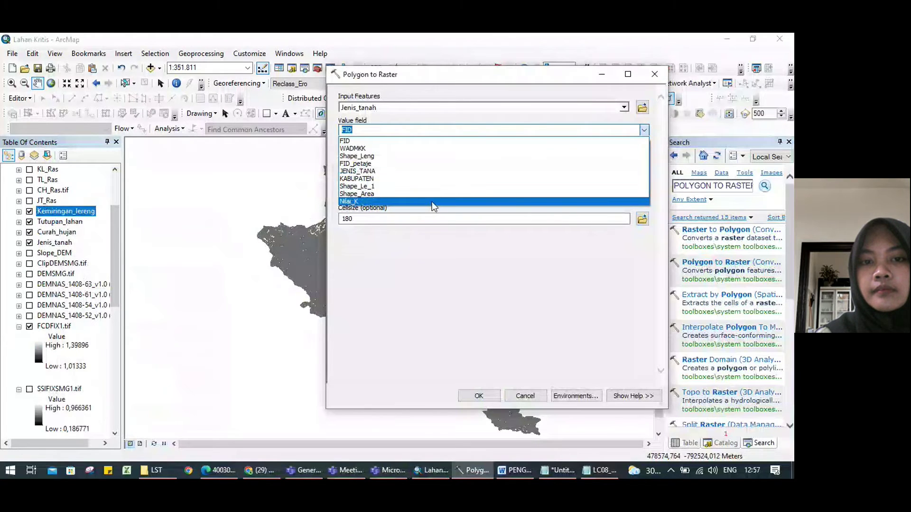
left_click(432, 201)
left_click(642, 153)
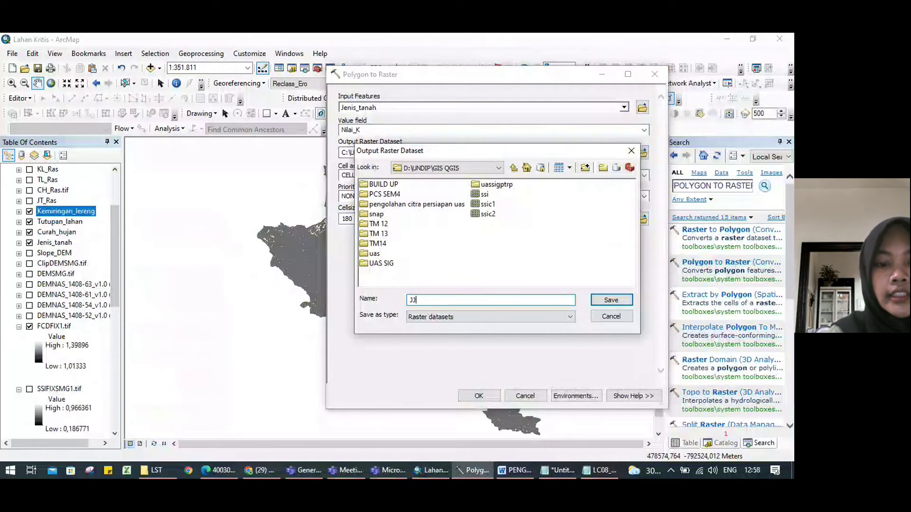
type("JT")
left_click(611, 299)
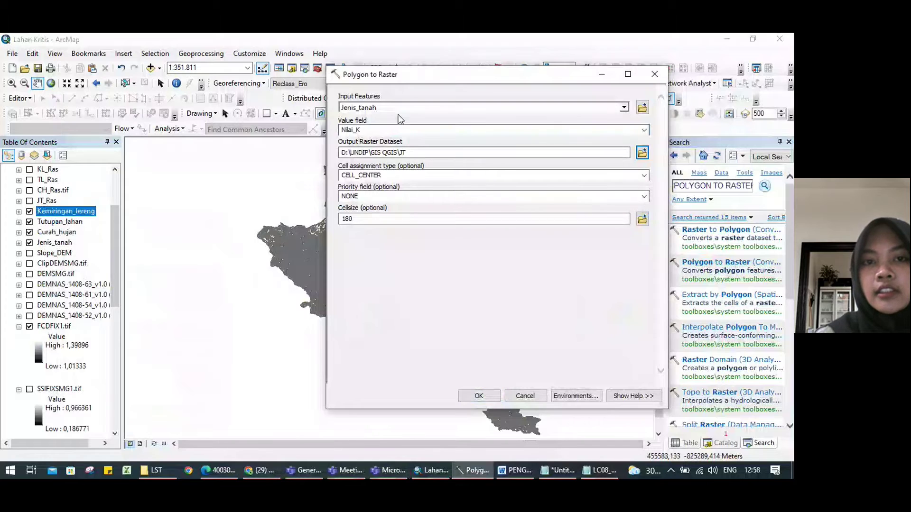
Change the conversion input to Curah_hujan with value field R and output raster CH in D:\UNDIP\GIS QGIS.
left_click(624, 108)
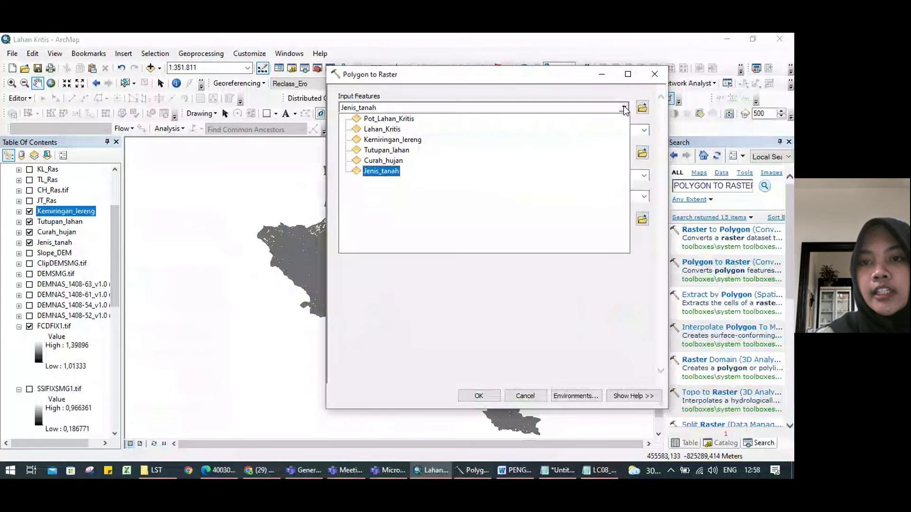
left_click(394, 161)
left_click(644, 143)
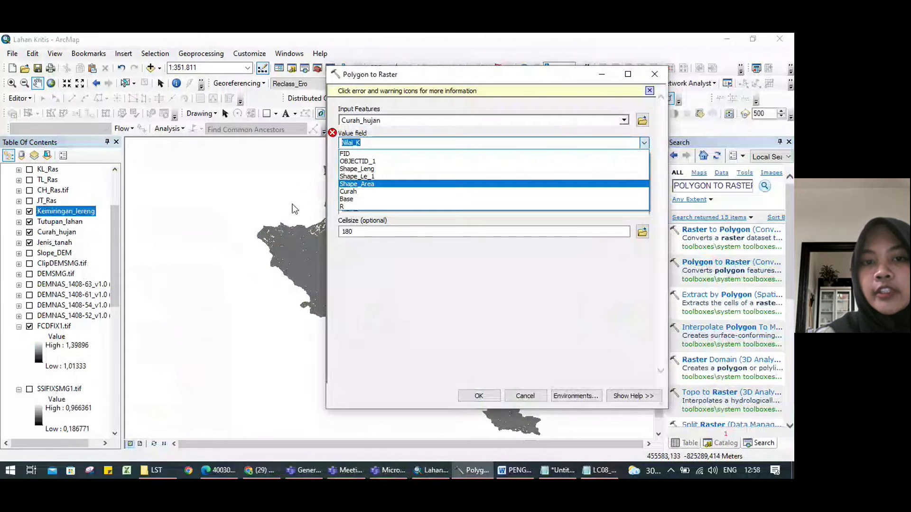
left_click(351, 206)
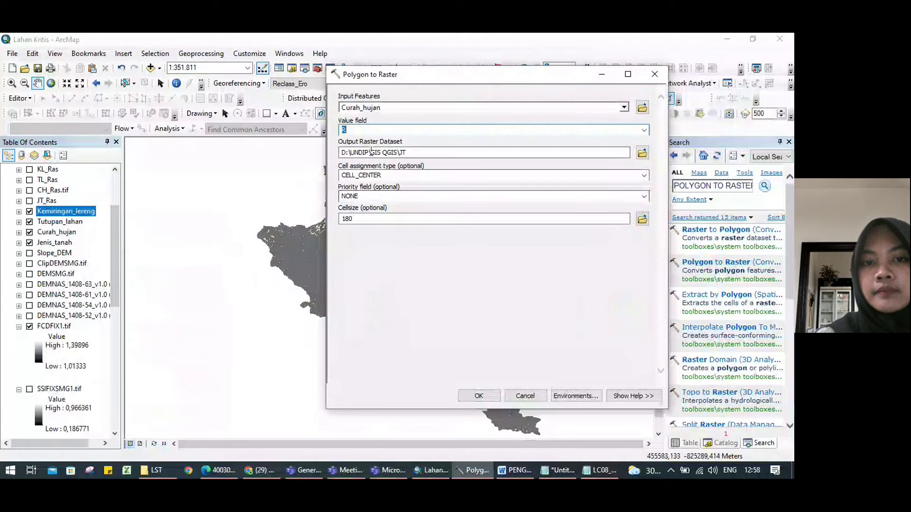
left_click(642, 153)
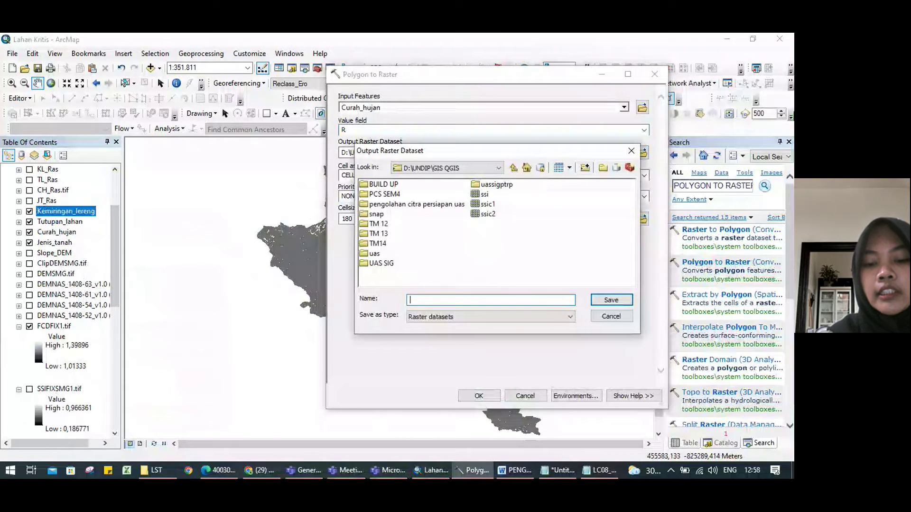
type("CH")
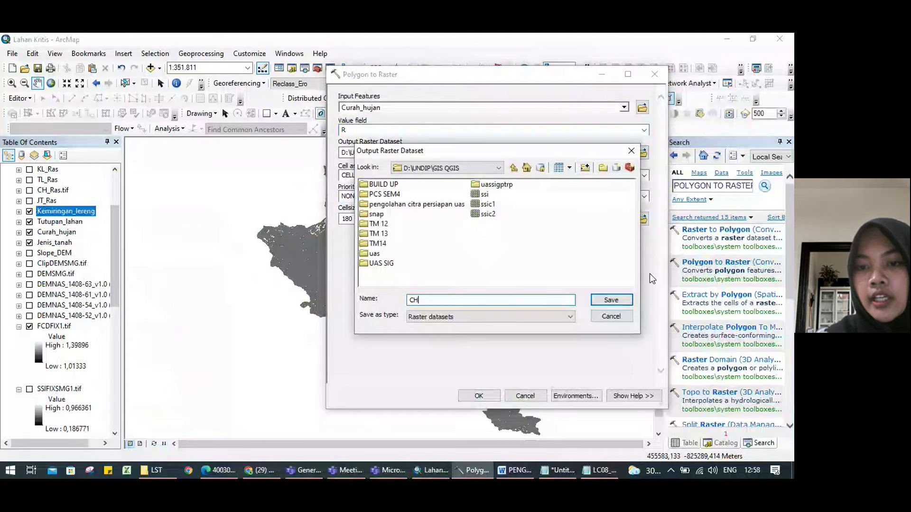
left_click(616, 302)
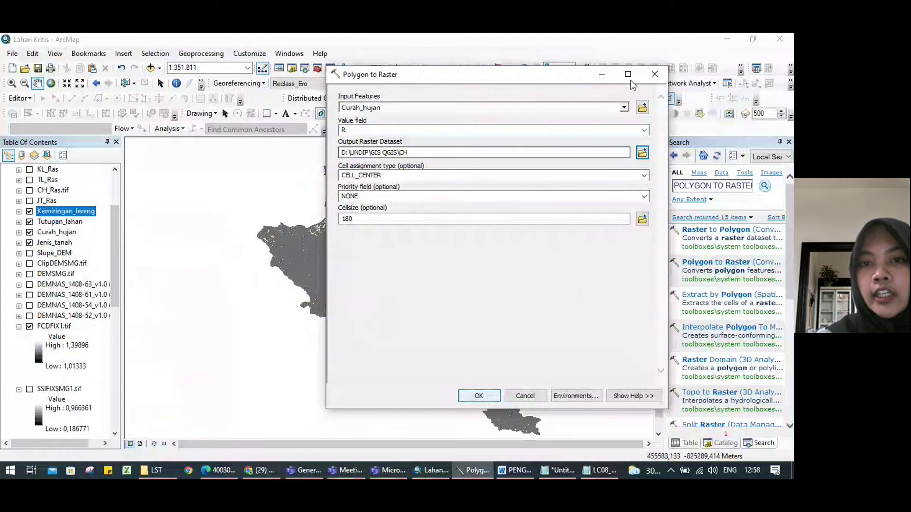
Change the conversion input to Tutupan_lahan with value field CP and output raster TL in D:\UNDIP\GIS QGIS.
left_click(528, 108)
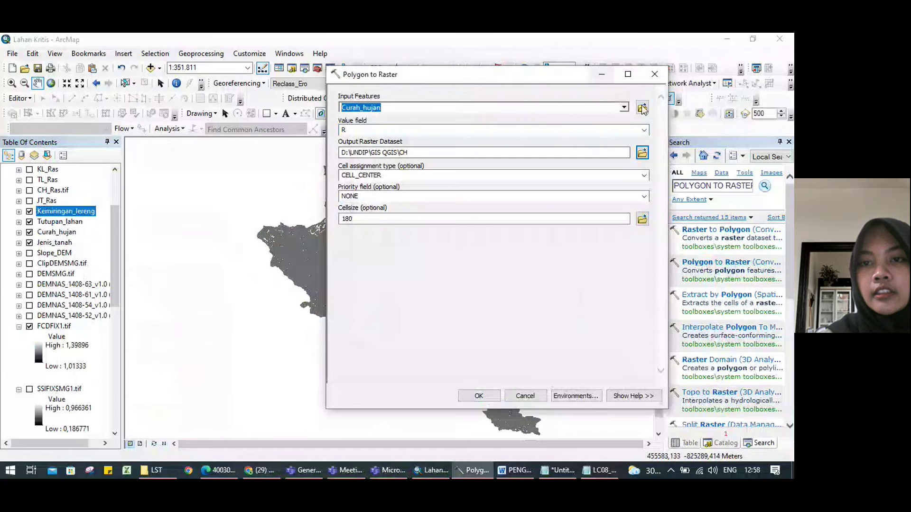
left_click(624, 108)
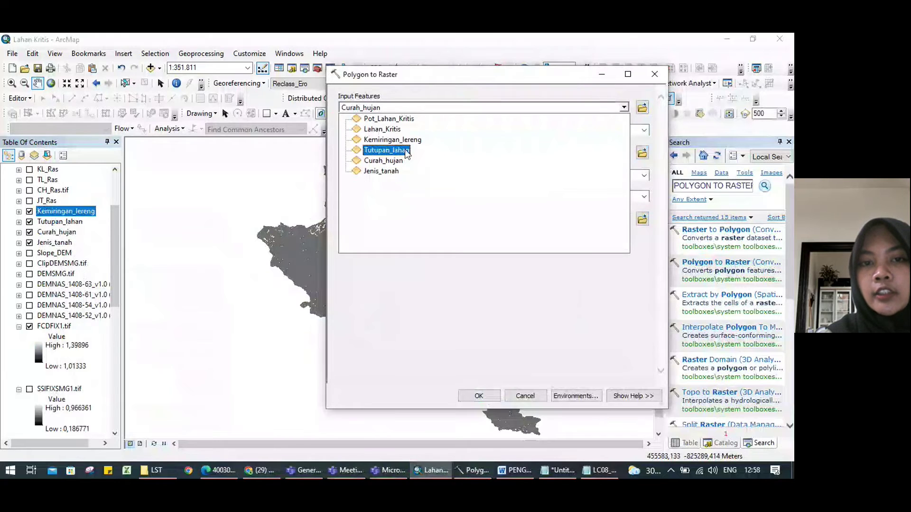
left_click(387, 151)
left_click(644, 130)
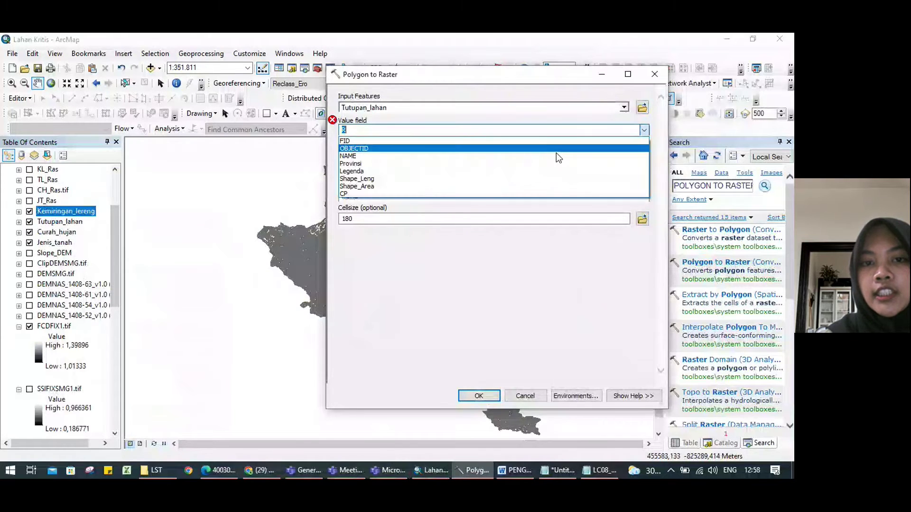
left_click(420, 194)
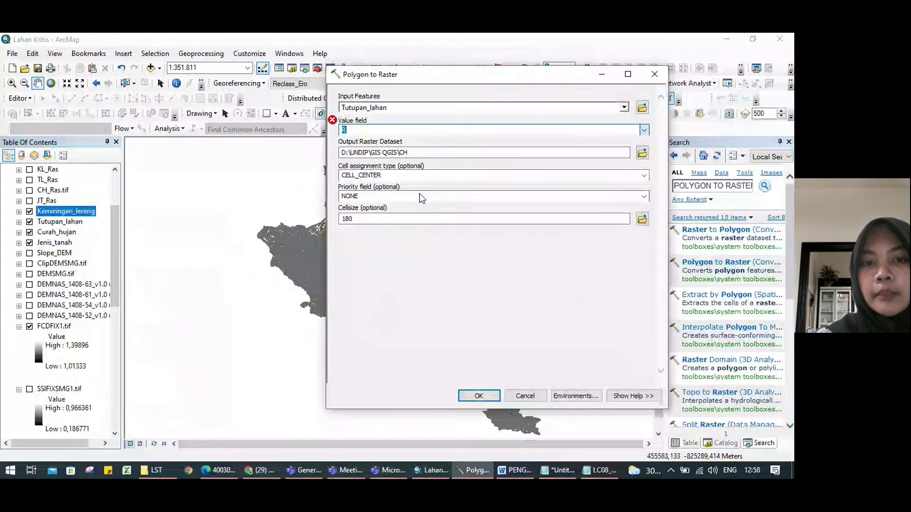
left_click(642, 153)
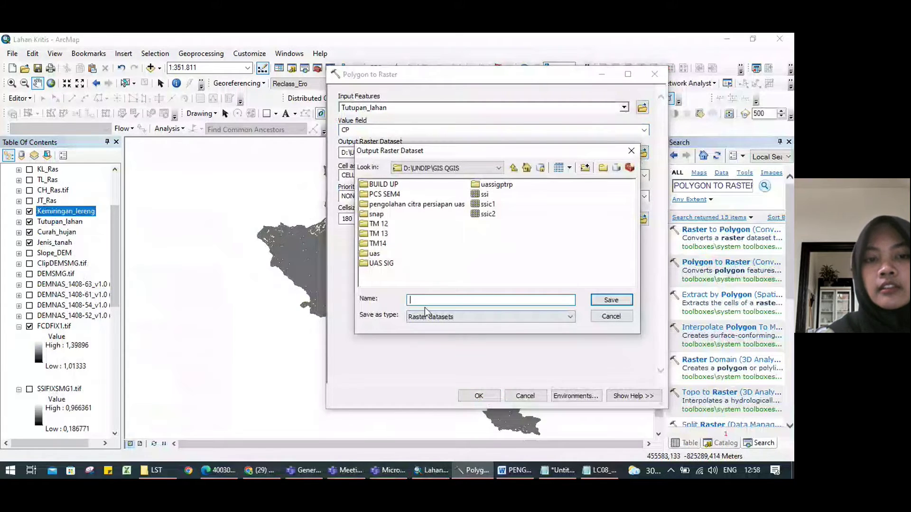
type("TL")
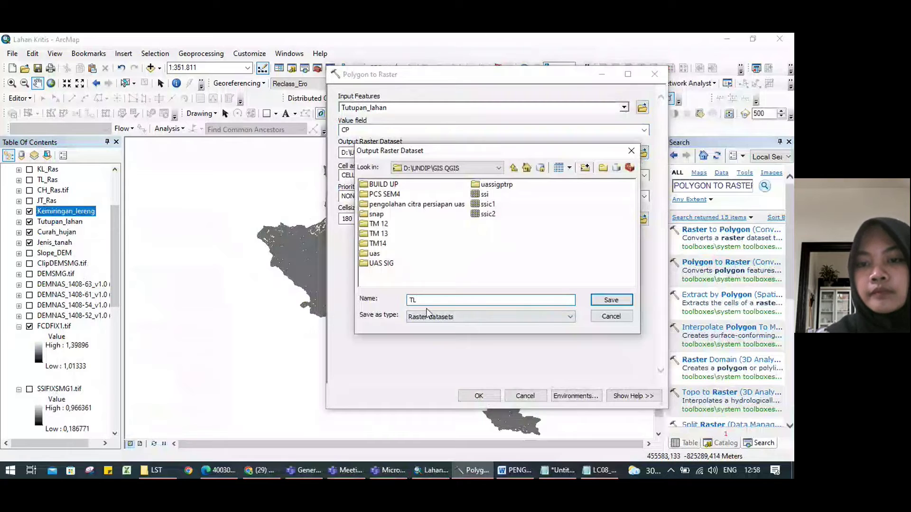
left_click(611, 300)
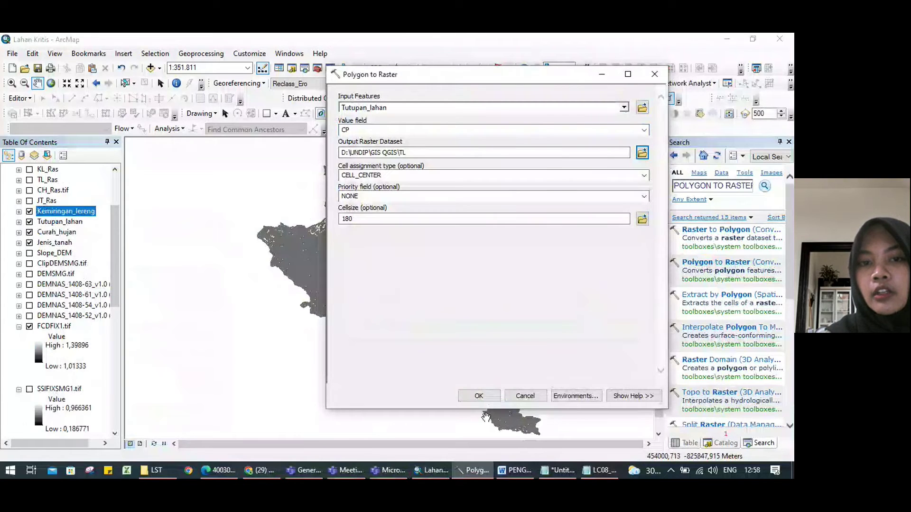
Change the conversion input to Kemiringan_lereng with value field LS and output raster KL, and close the tool without running it.
left_click(625, 109)
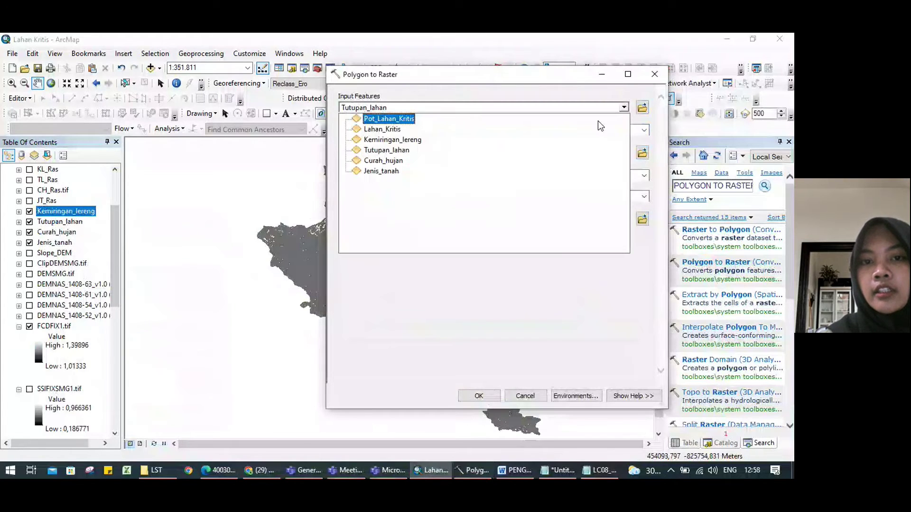
left_click(394, 141)
left_click(644, 130)
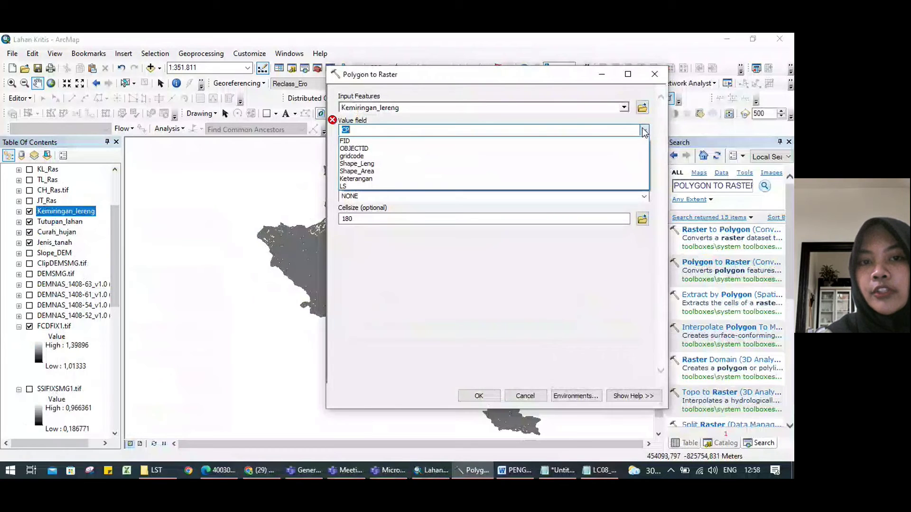
left_click(383, 187)
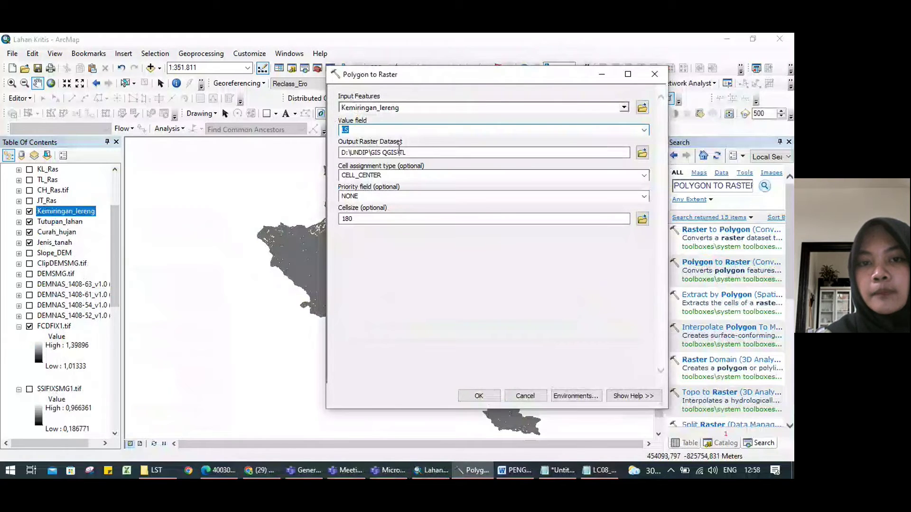
left_click(642, 153)
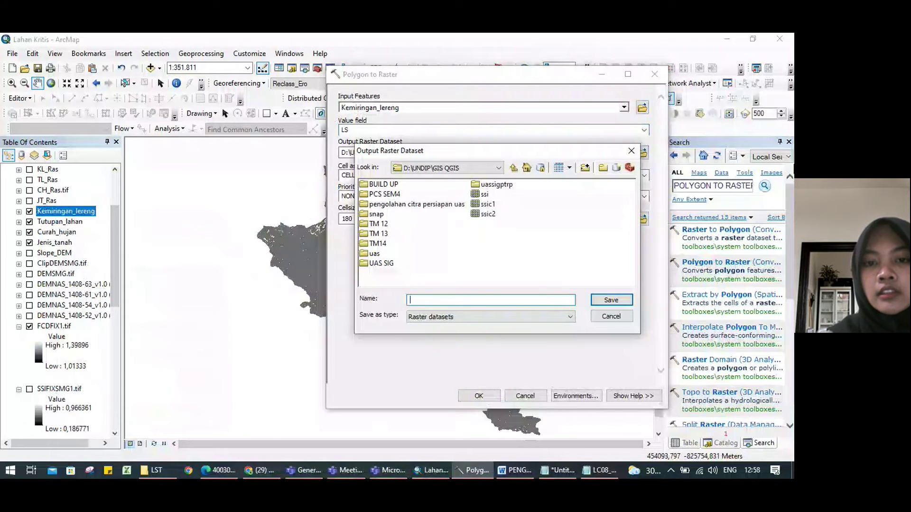
type("KL")
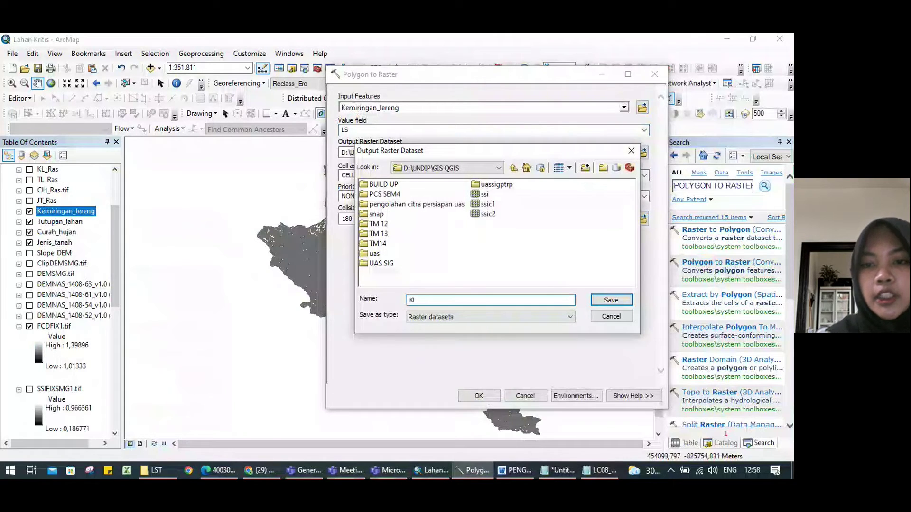
left_click(607, 300)
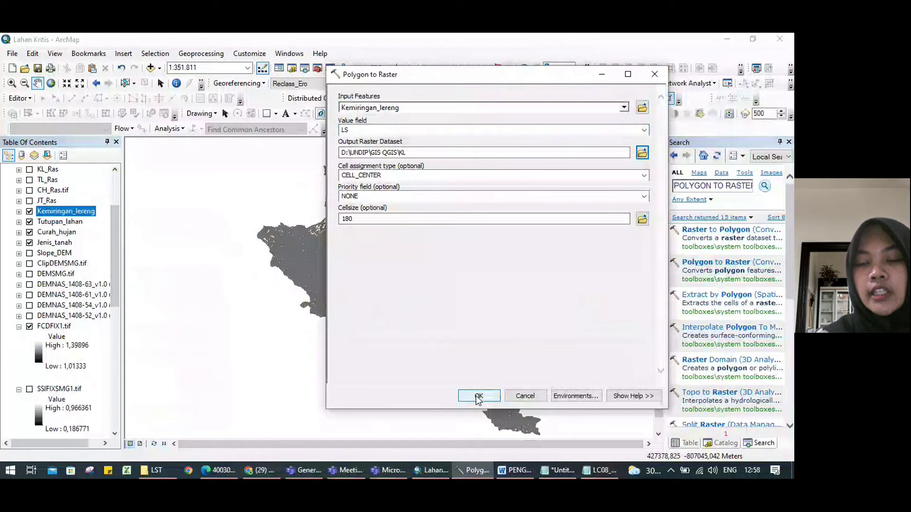
left_click(656, 71)
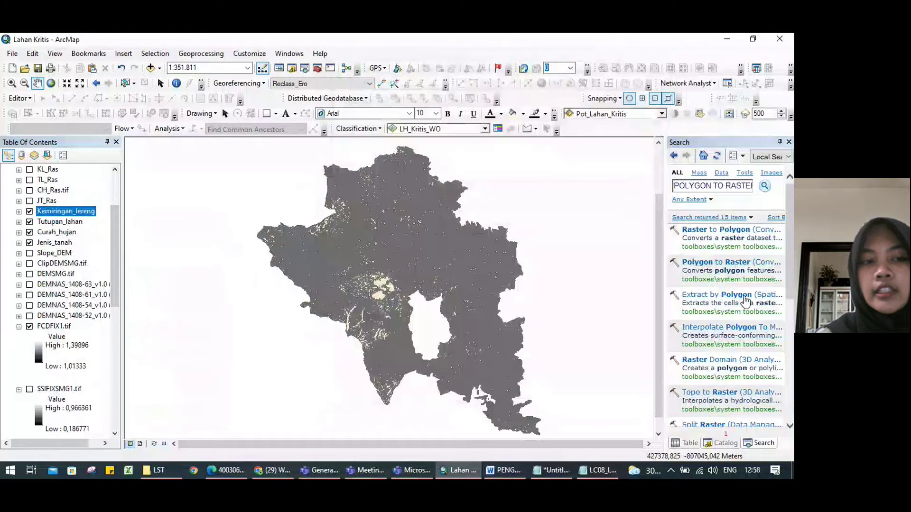
Hide the Kemiringan_lereng, Tutupan_lahan, Curah_hujan and Jenis_tanah layers.
left_click(29, 232)
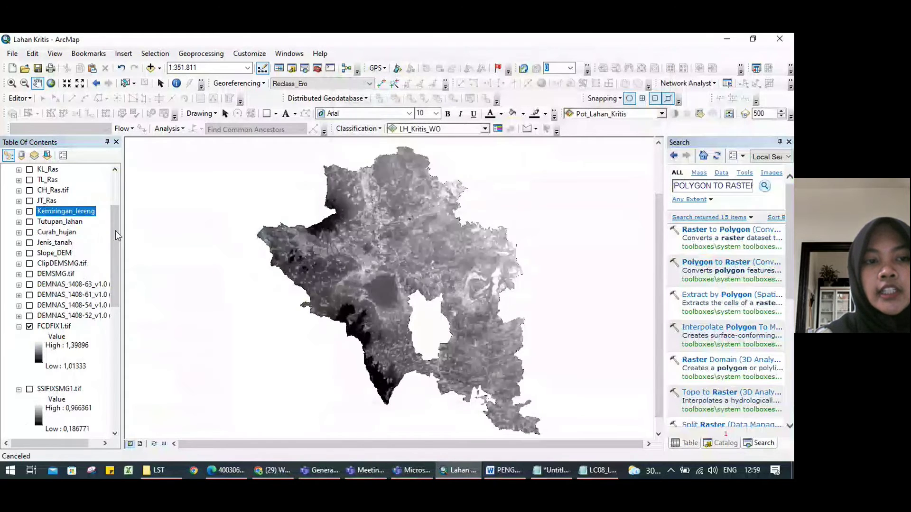
scroll(116, 231, "up", 2)
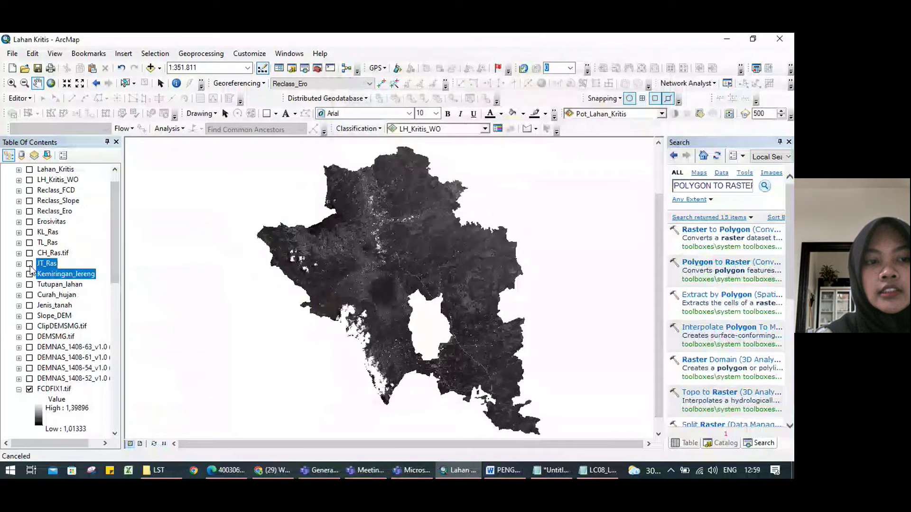
Show the JT_Ras, CH_Ras.tif, TL_Ras and KL_Ras raster layers on the map.
left_click(29, 263)
left_click(39, 253)
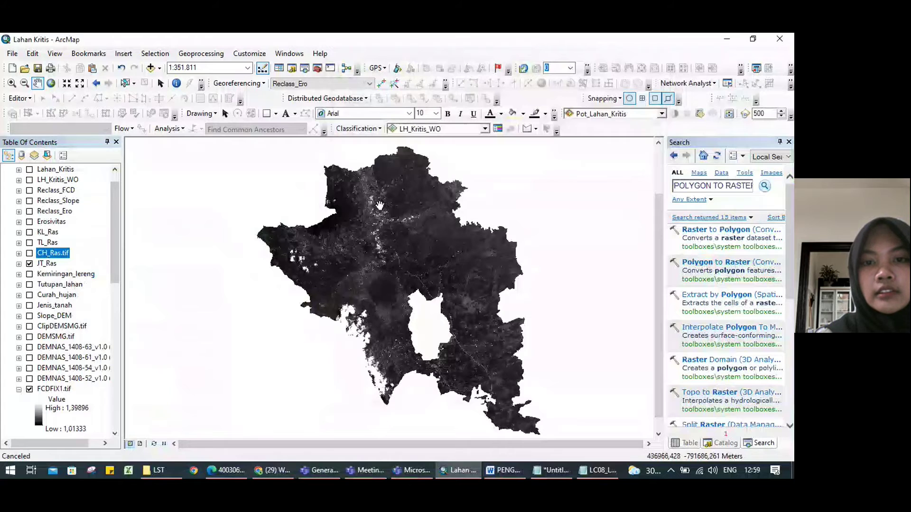
left_click(30, 243)
left_click(30, 232)
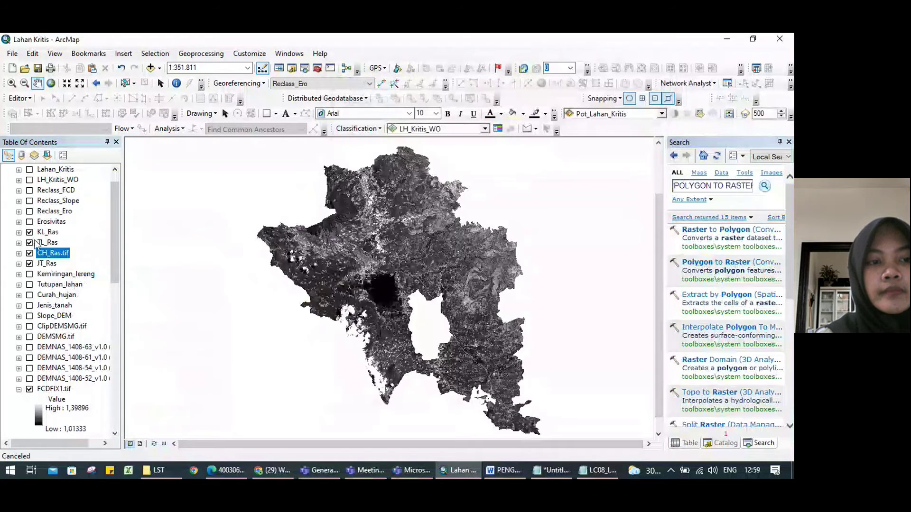
Expand the JT_Ras legend and hide the CH_Ras.tif, TL_Ras and KL_Ras rasters to inspect the soil raster.
left_click(19, 264)
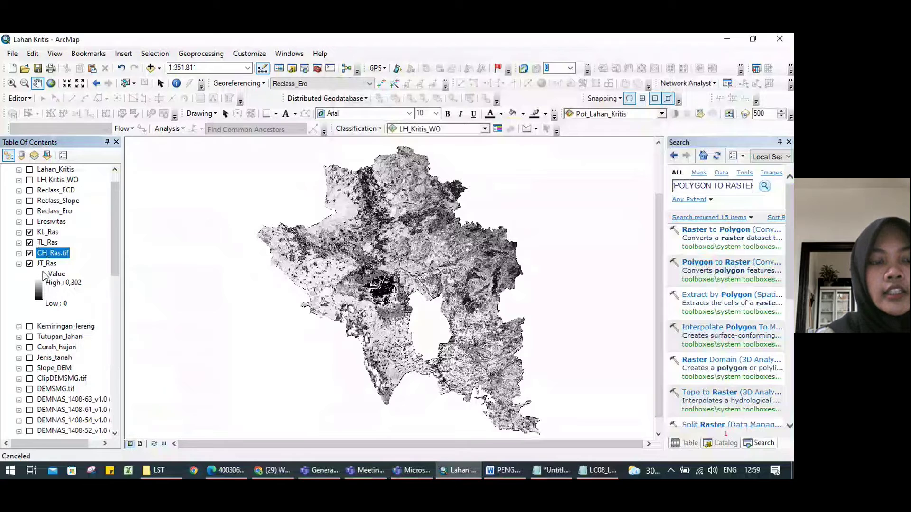
left_click(29, 243)
left_click(47, 232, "ctrl")
left_click(47, 232, "ctrl")
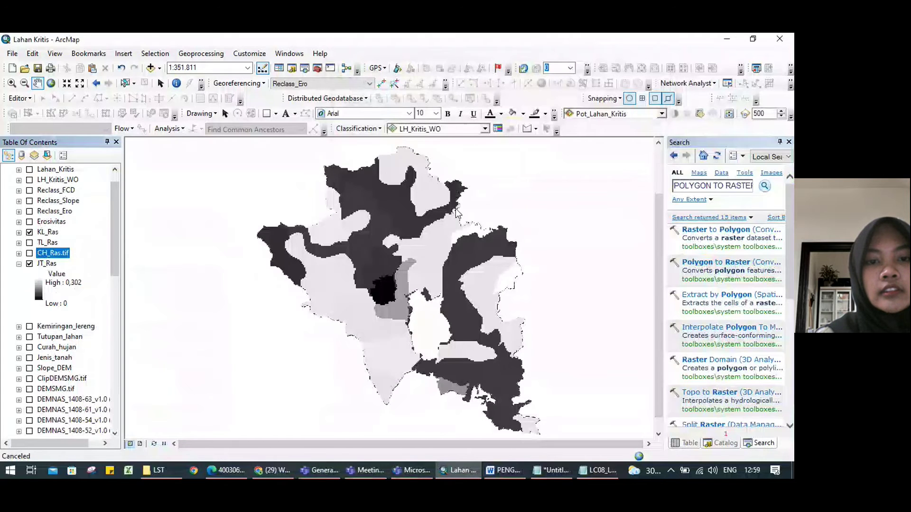
left_click_drag(379, 240, 389, 235)
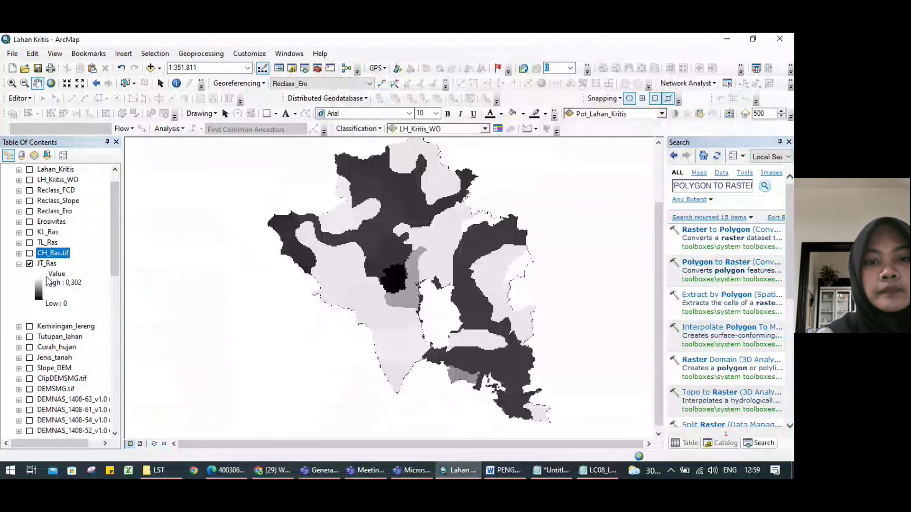
Hide JT_Ras and display the CH_Ras.tif rainfall raster with its legend expanded.
left_click(29, 263)
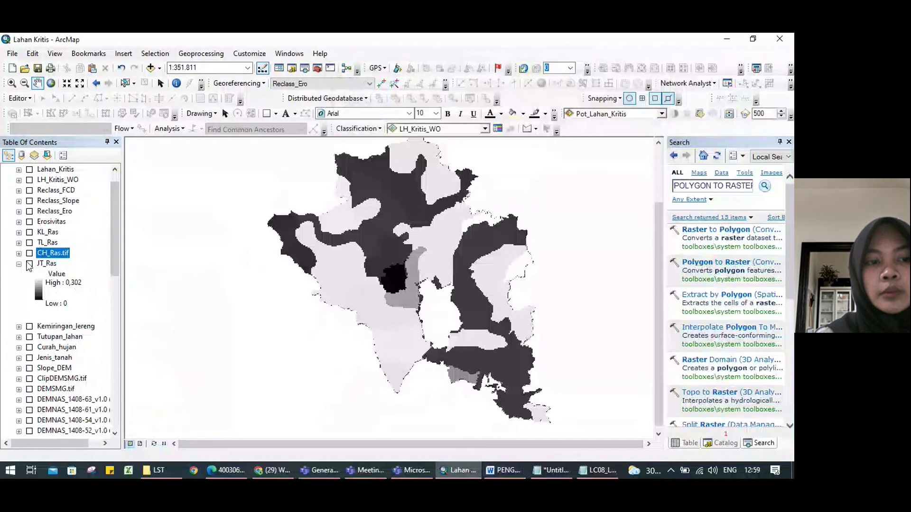
left_click(29, 253)
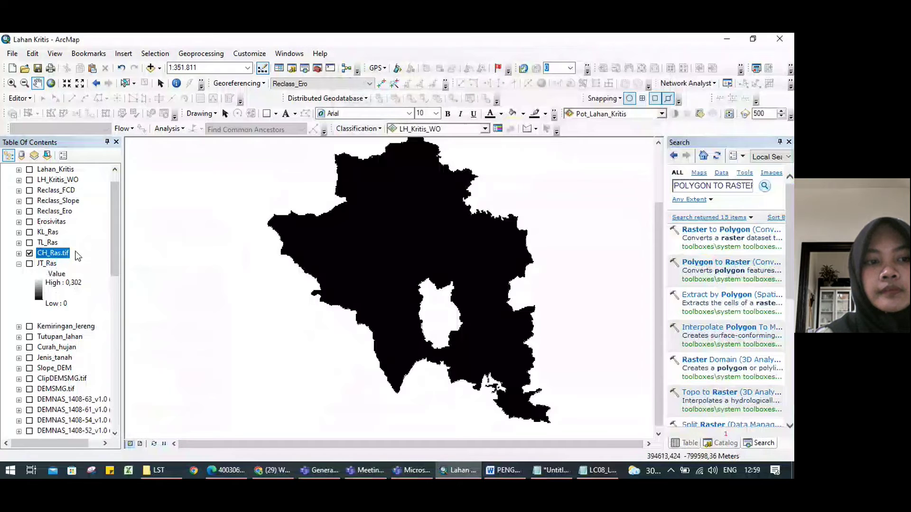
left_click(19, 253)
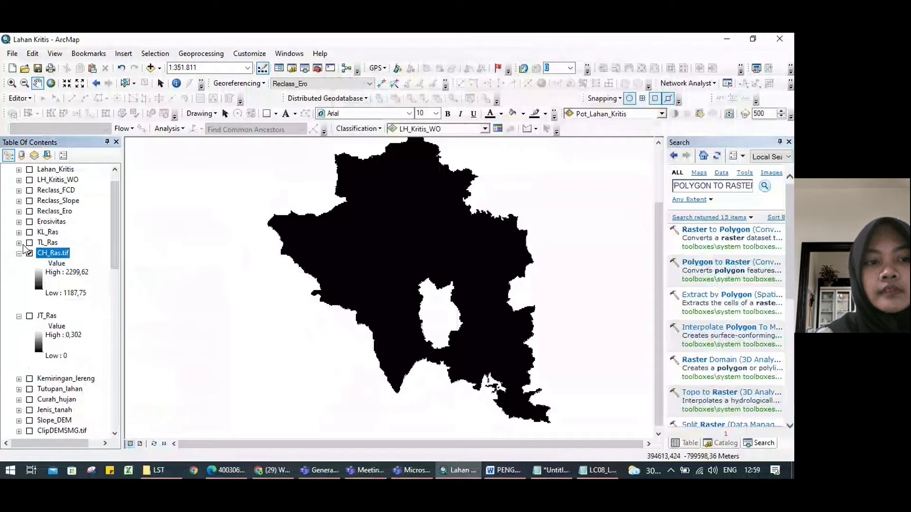
Inspect the TL_Ras and KL_Ras rasters in turn with their legends expanded, leaving only KL_Ras shown above the FCD layer.
left_click(18, 243)
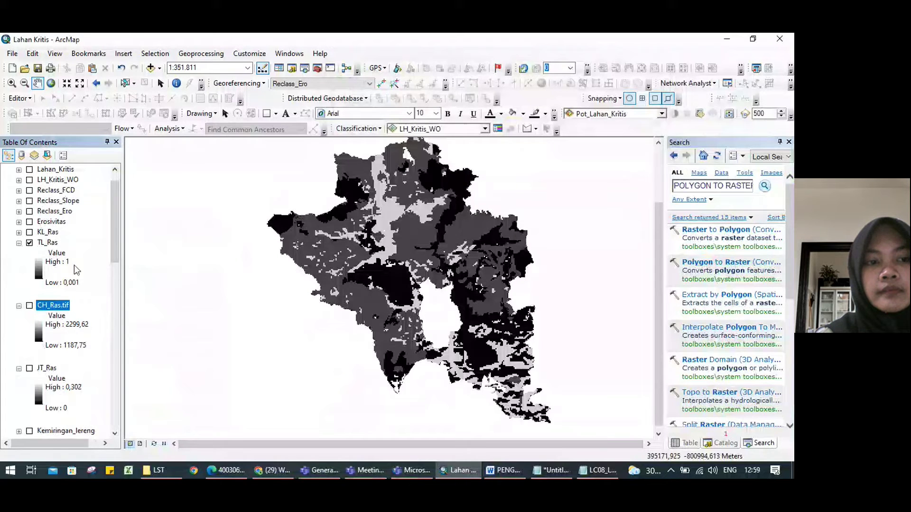
left_click(29, 243)
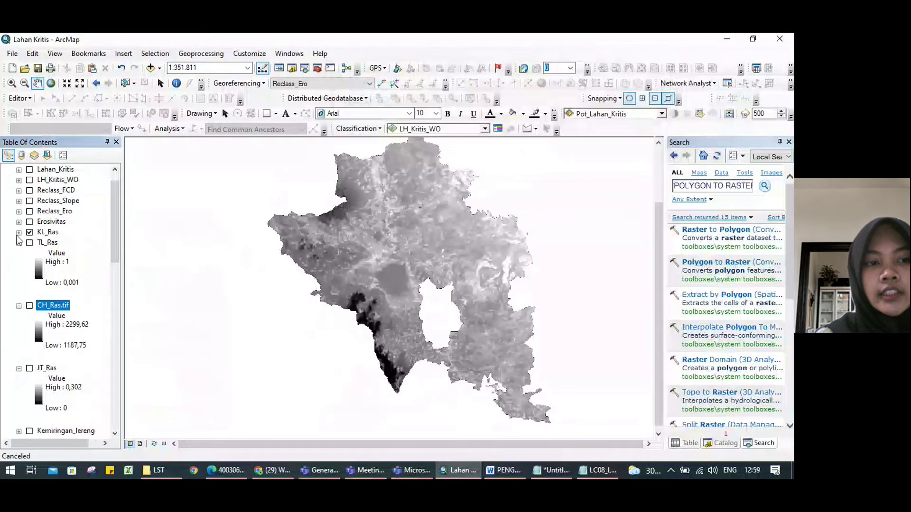
left_click(19, 233)
left_click(29, 232)
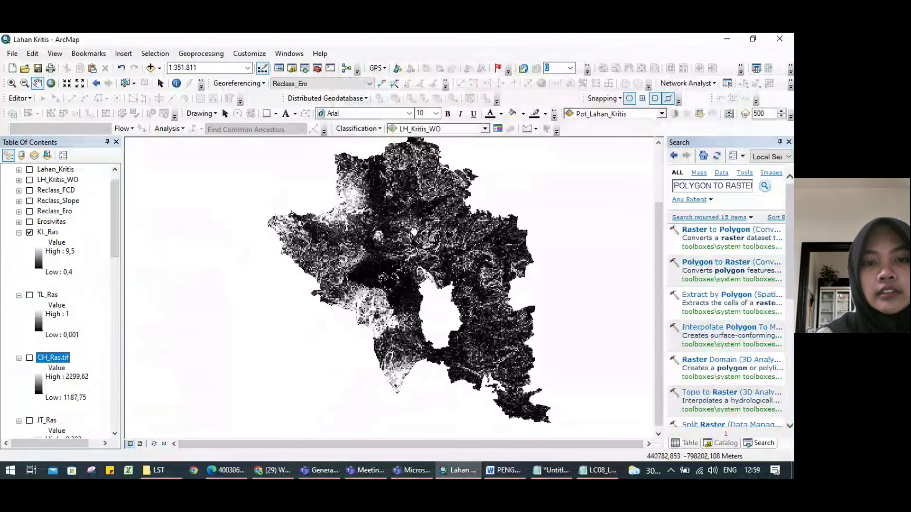
left_click_drag(410, 263, 416, 274)
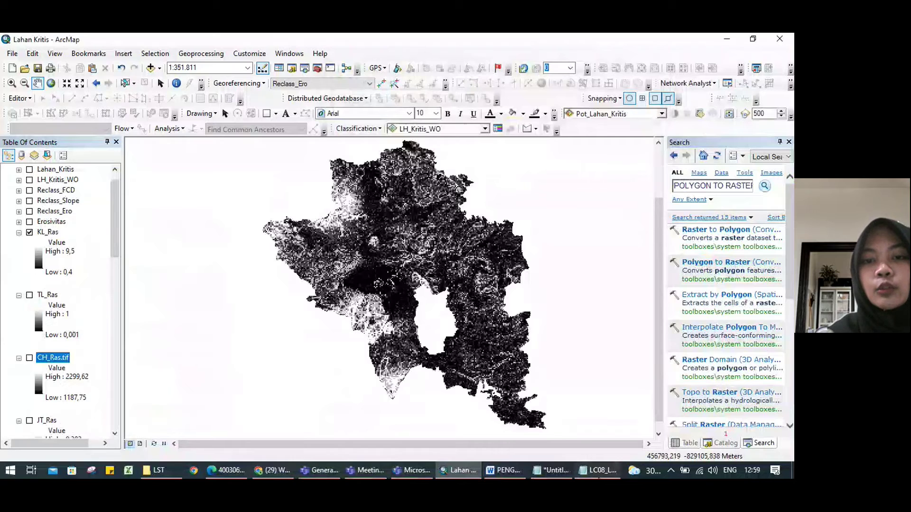
Search the tools for "RASTER CALCULATOR" and open the Raster Calculator.
mouse_move(599, 475)
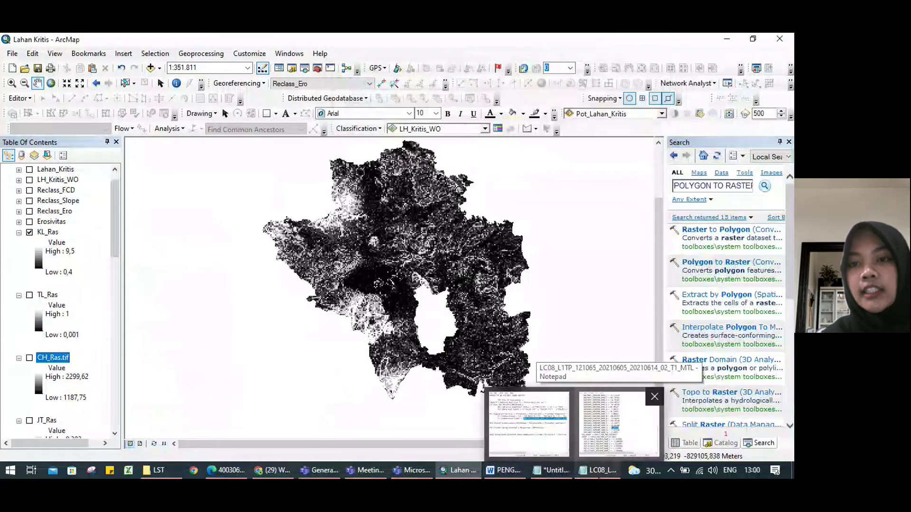
left_click(711, 186)
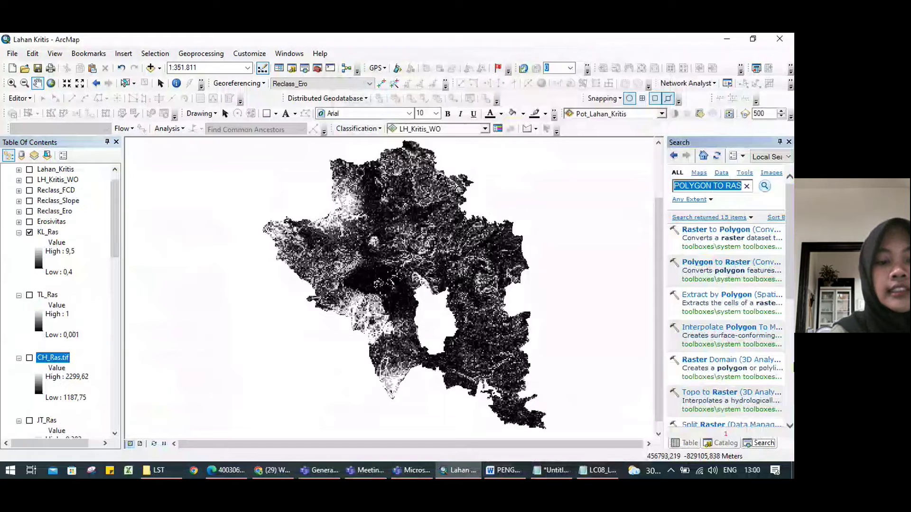
type("RASTER CALC")
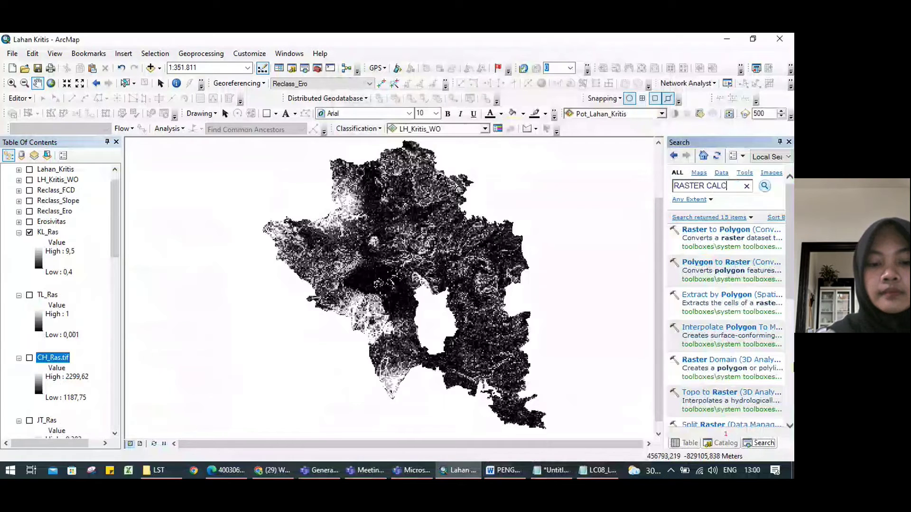
type("ULATOR")
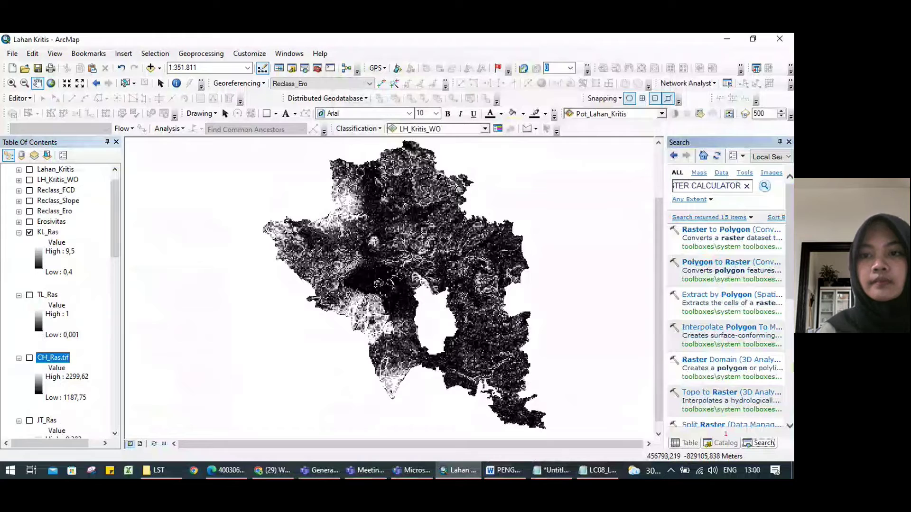
key("Return")
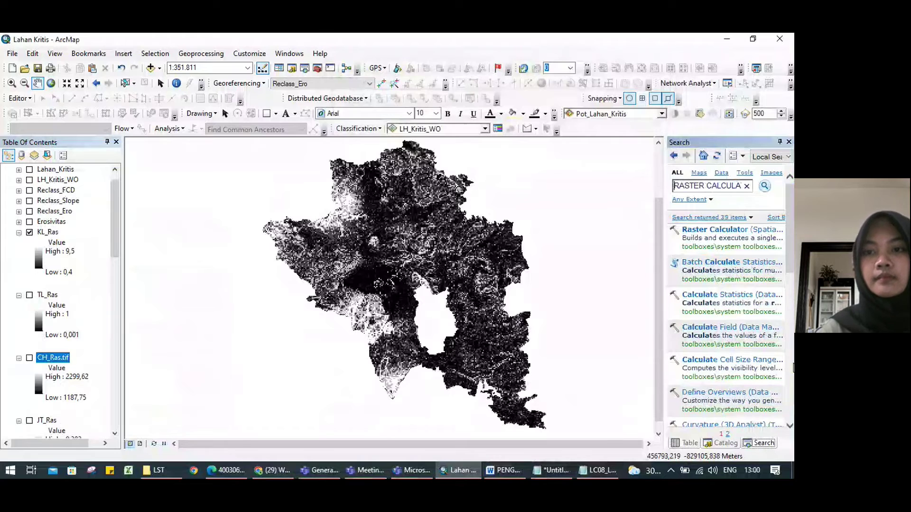
left_click(738, 232)
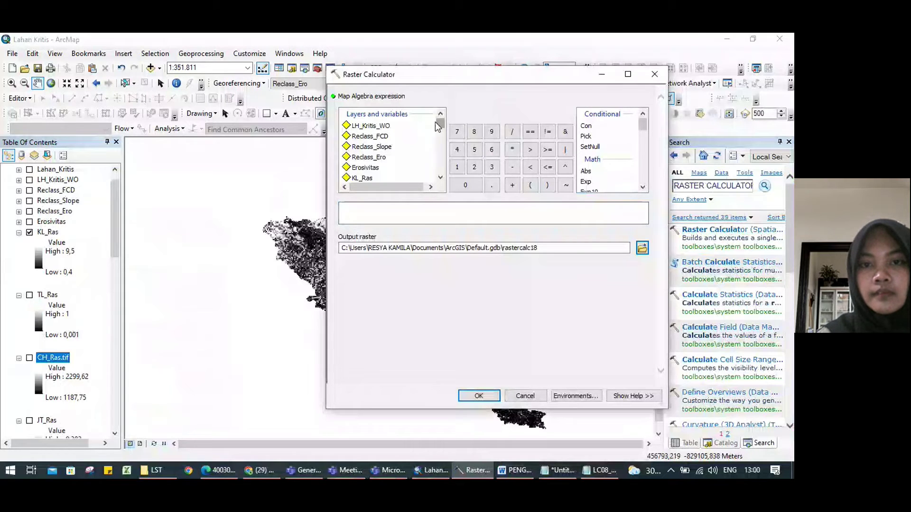
Build the map algebra expression "JT_Ras" * "CH_Ras.tif" * "TL_Ras" * "KL_Ras".
left_click_drag(438, 122, 433, 132)
double_click(362, 124)
left_click(512, 149)
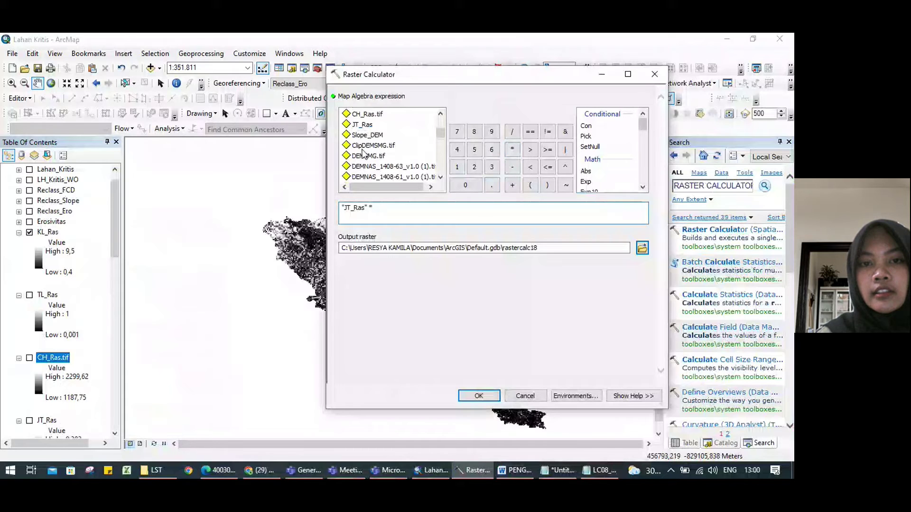
double_click(374, 115)
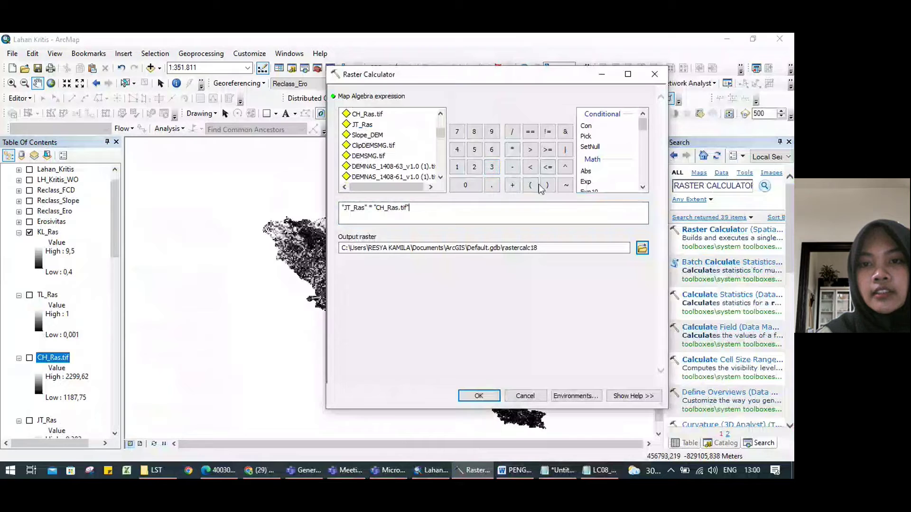
left_click(512, 149)
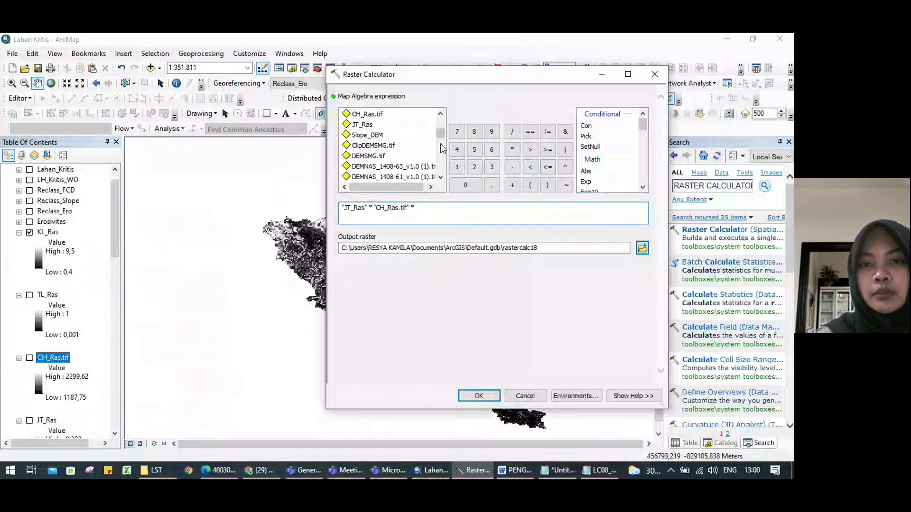
scroll(440, 139, "up", 1)
double_click(367, 133)
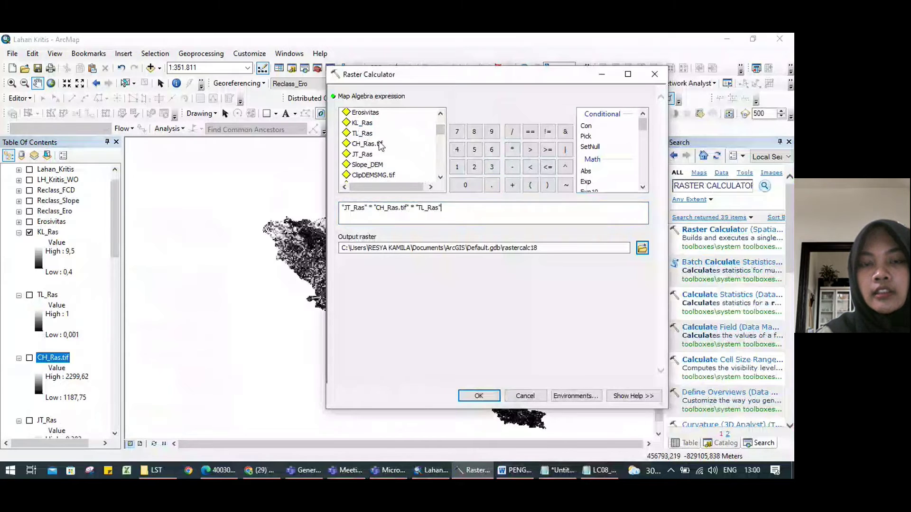
left_click(512, 151)
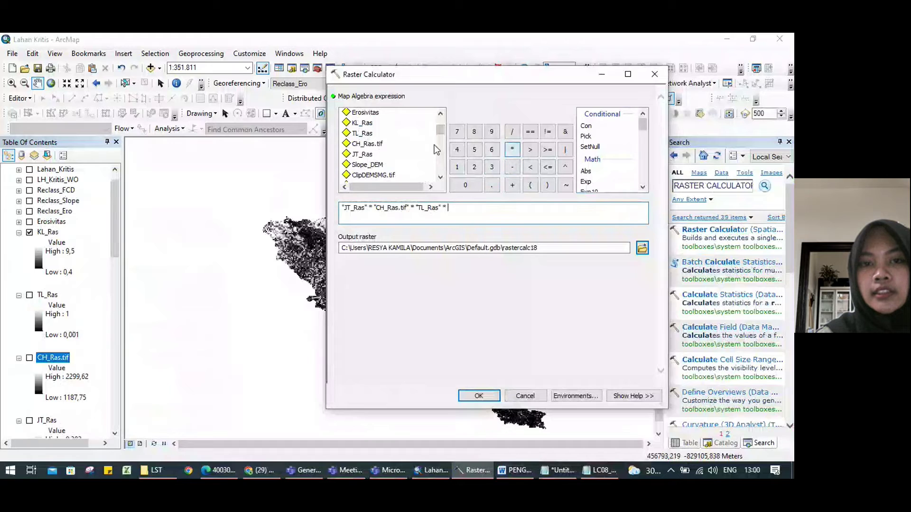
double_click(363, 123)
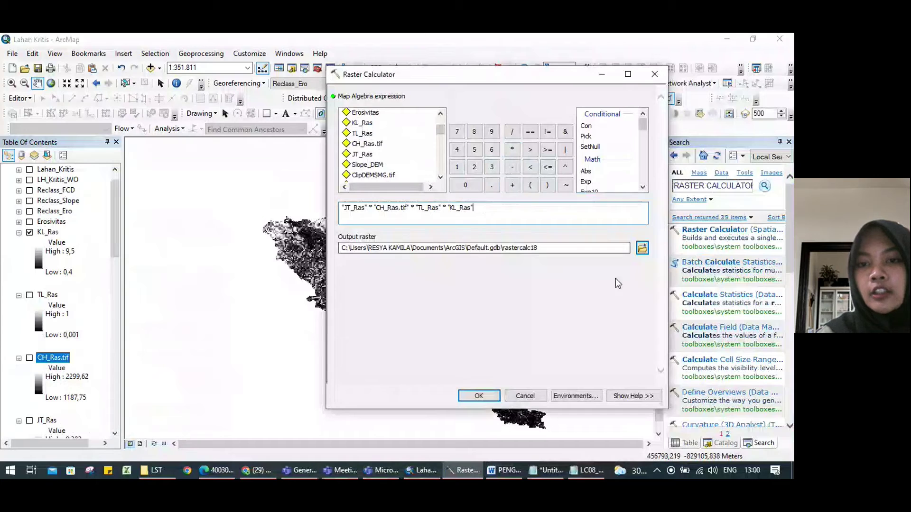
Set the output raster to Erosivitas in D:\UNDIP\GIS QGIS, and close the Raster Calculator without running it.
left_click(640, 245)
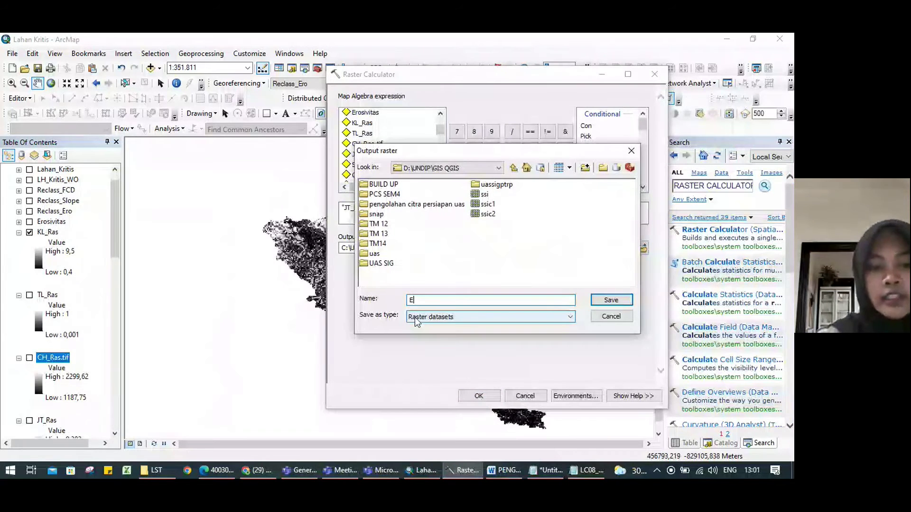
type("rosivitas")
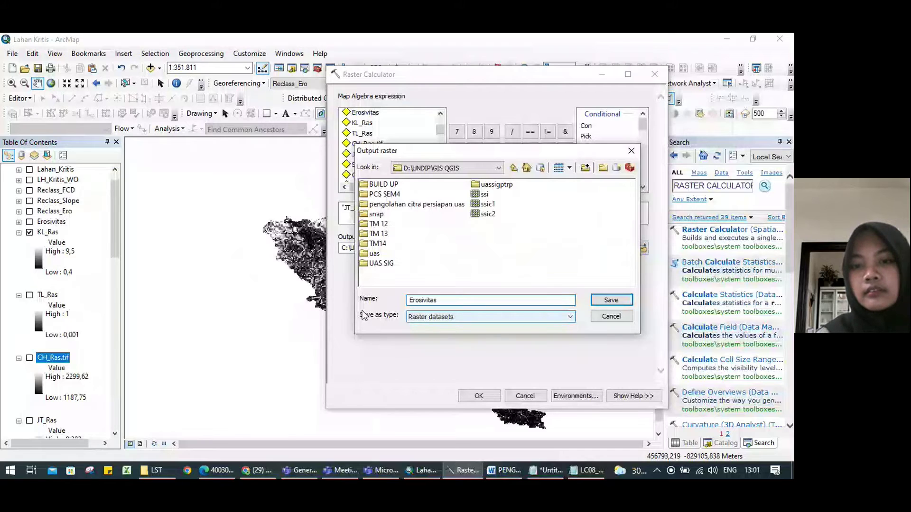
left_click(612, 300)
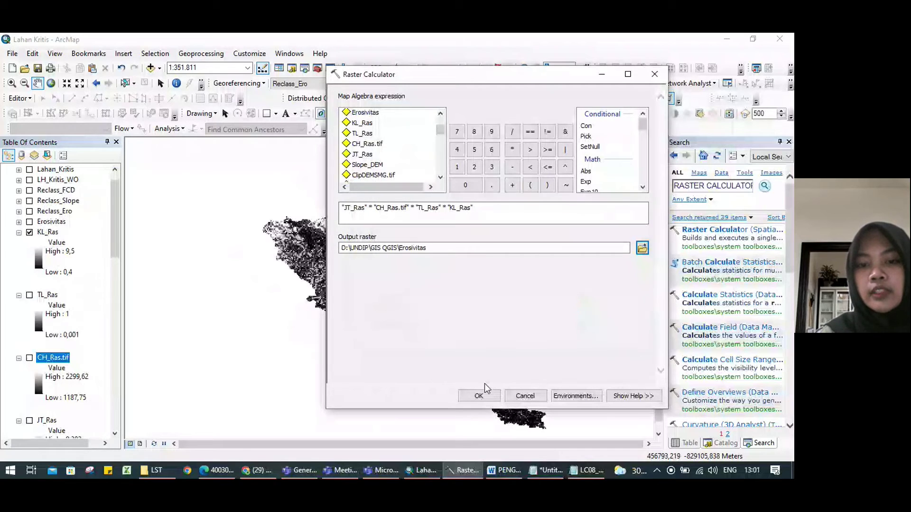
left_click(659, 78)
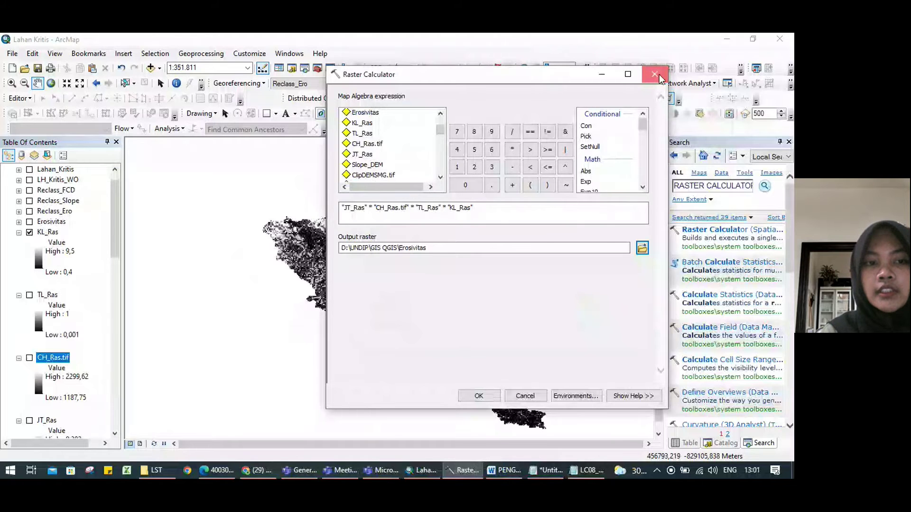
Display the existing Erosivitas layer instead of KL_Ras, collapsing the KL_Ras legend and expanding the Erosivitas legend.
left_click(30, 221)
left_click(29, 232)
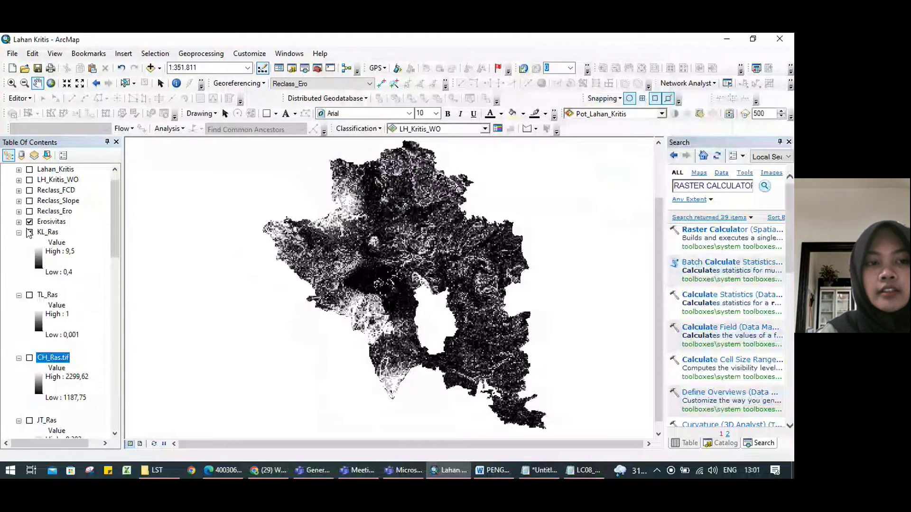
left_click(18, 232)
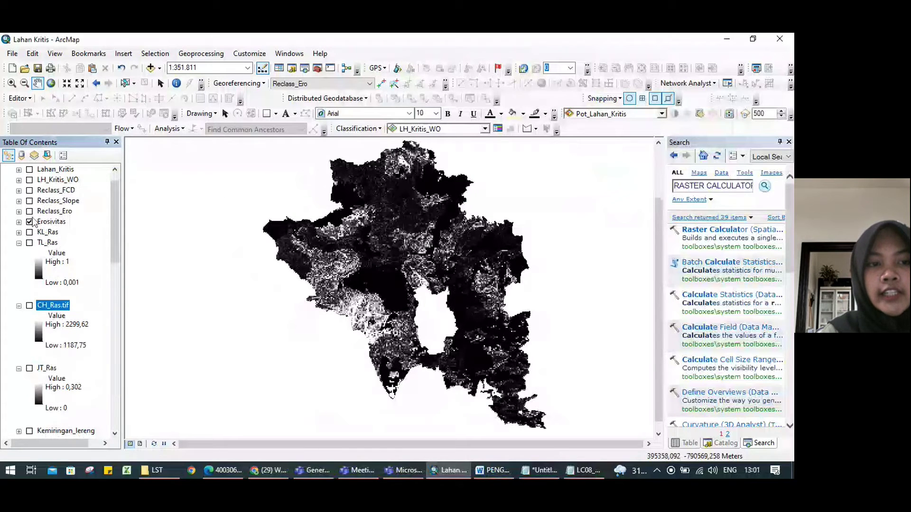
left_click(18, 222)
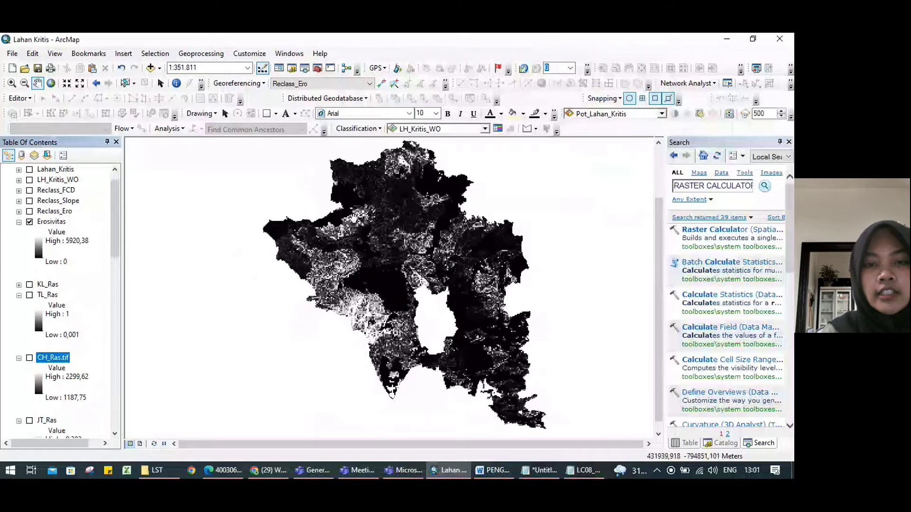
Look over the Erosivitas raster, collapse its legend and hide the layer.
left_click_drag(322, 204, 322, 230)
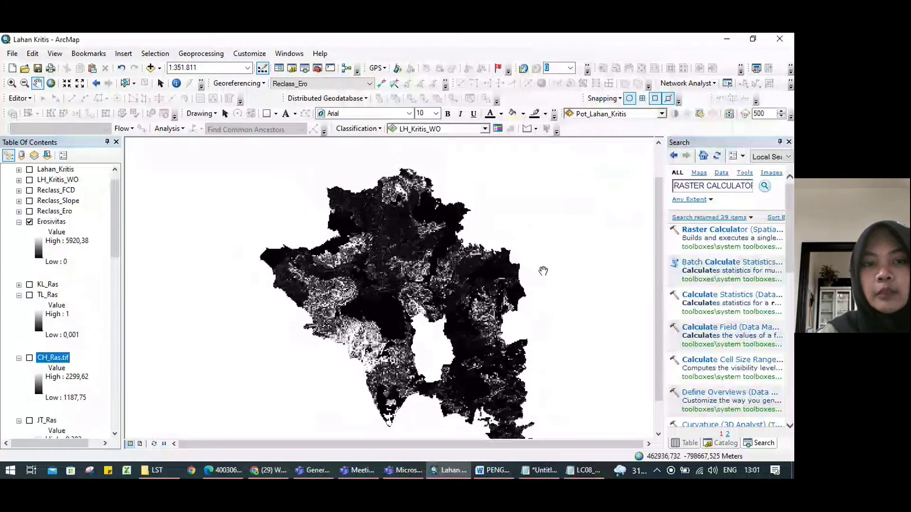
left_click_drag(413, 304, 409, 284)
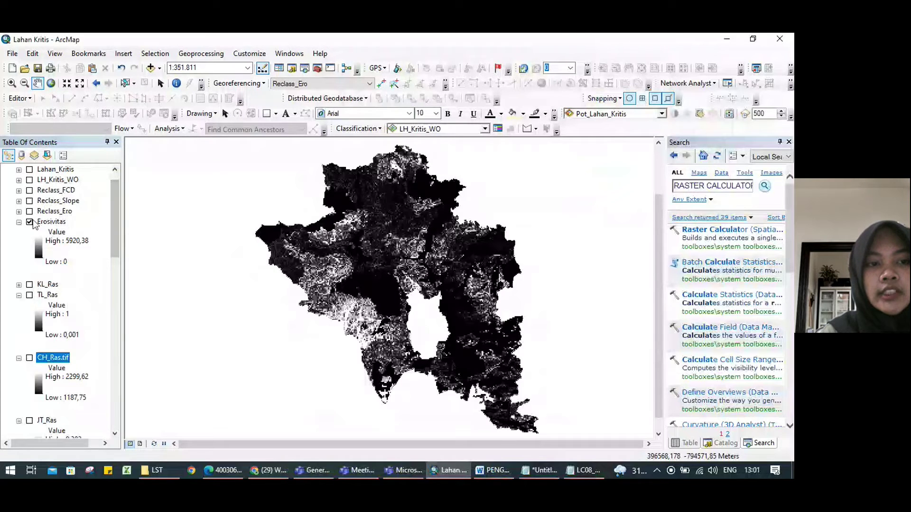
left_click(19, 222)
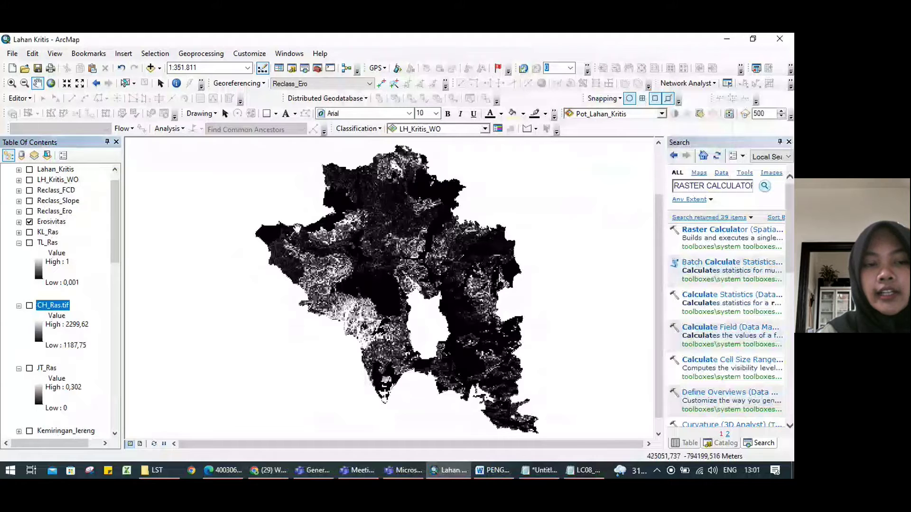
left_click(29, 222)
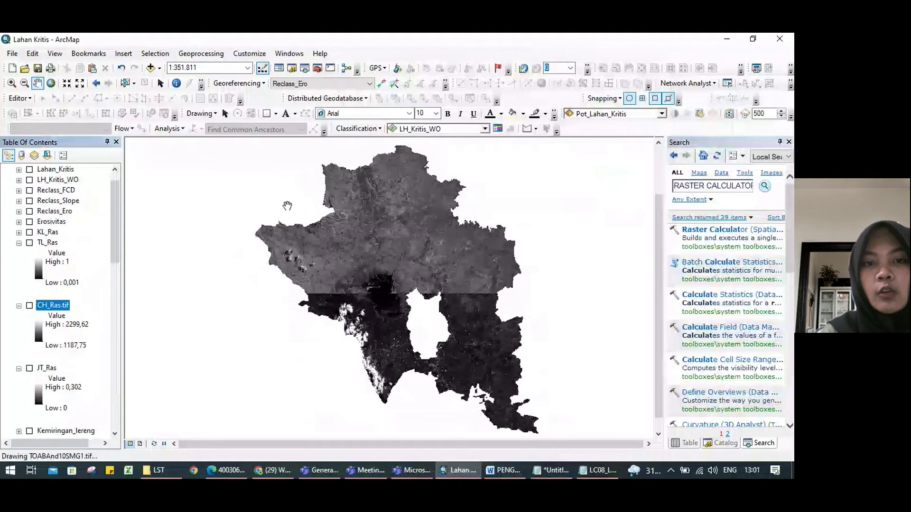
Search for the Spatial Analyst Reclassify tool, show the Erosivitas layer and choose it as the tool's input raster.
triple_click(712, 186)
type("reclassify")
key("Return")
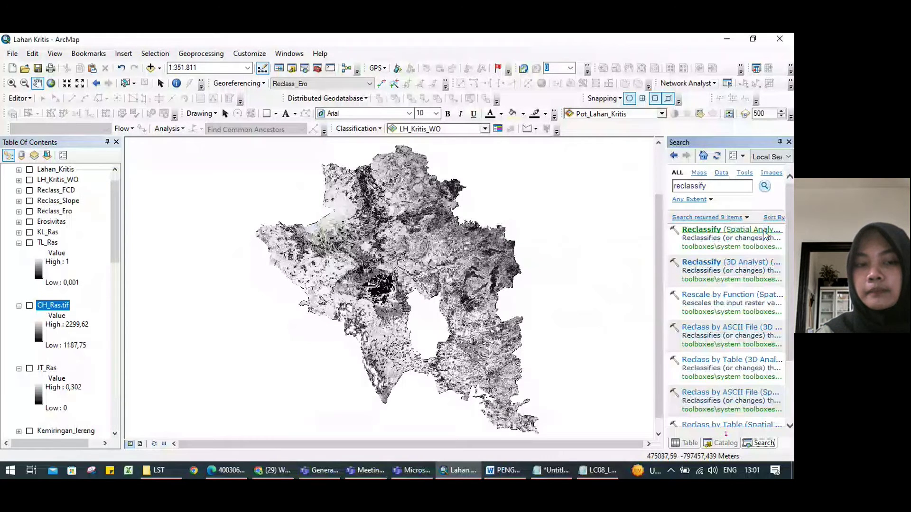
left_click(764, 231)
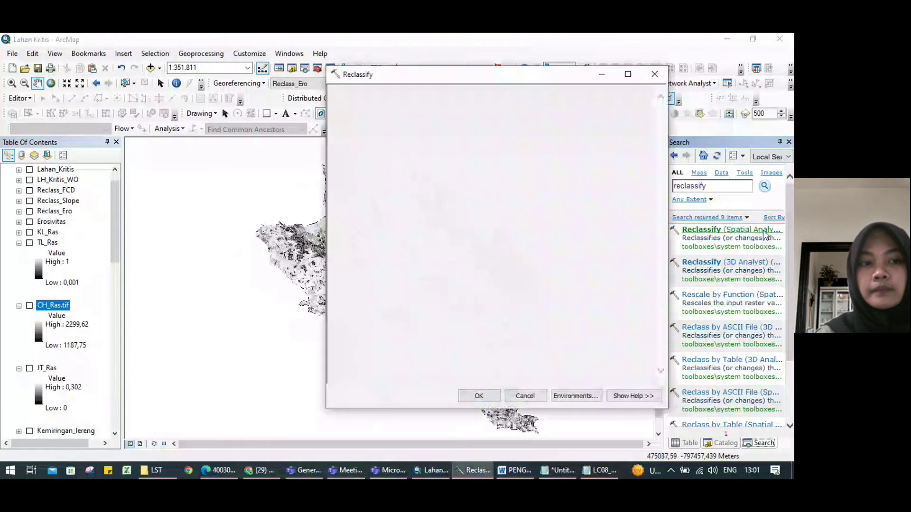
left_click(29, 221)
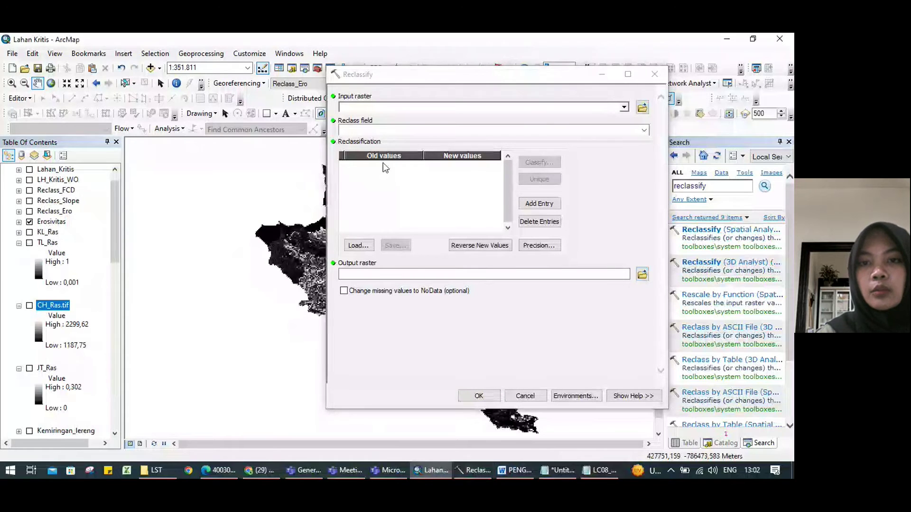
left_click(624, 107)
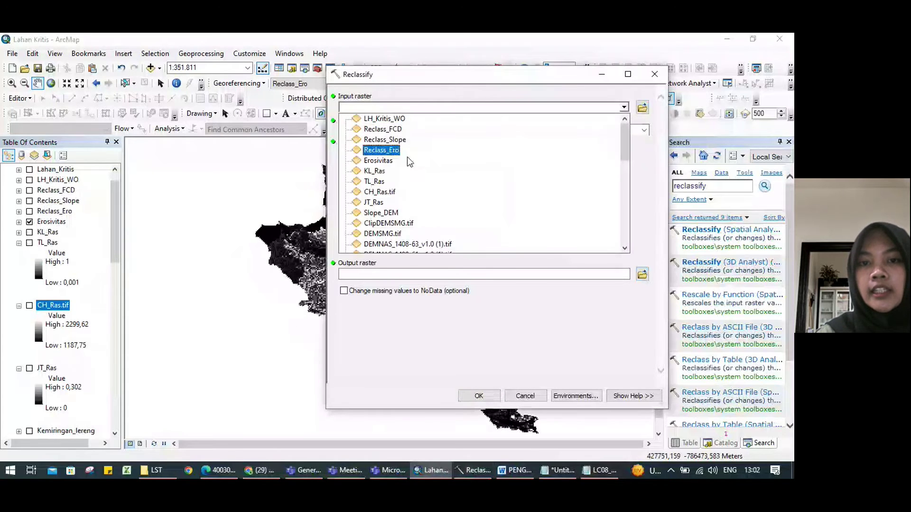
left_click(385, 160)
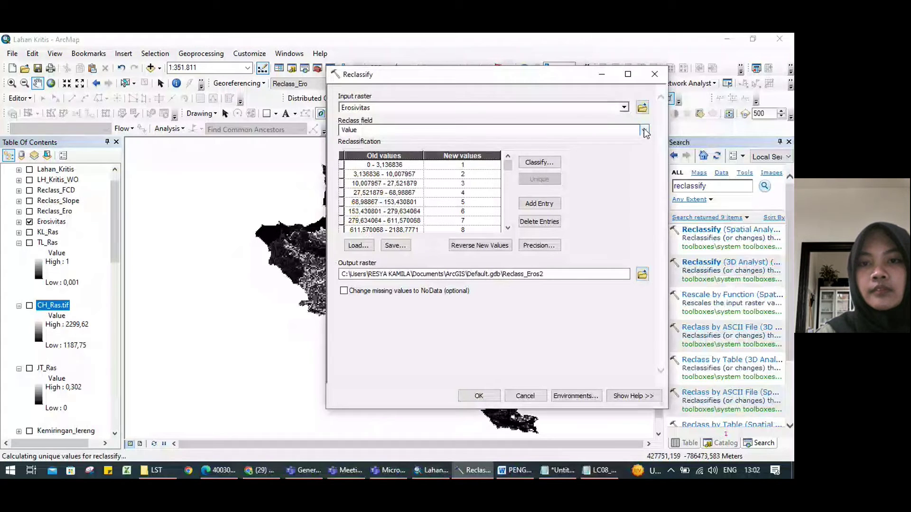
Classify the Erosivitas values into five equal-interval classes and set the output raster to Rec_Ero in D:\UNDIP\GIS QGIS.
left_click(543, 162)
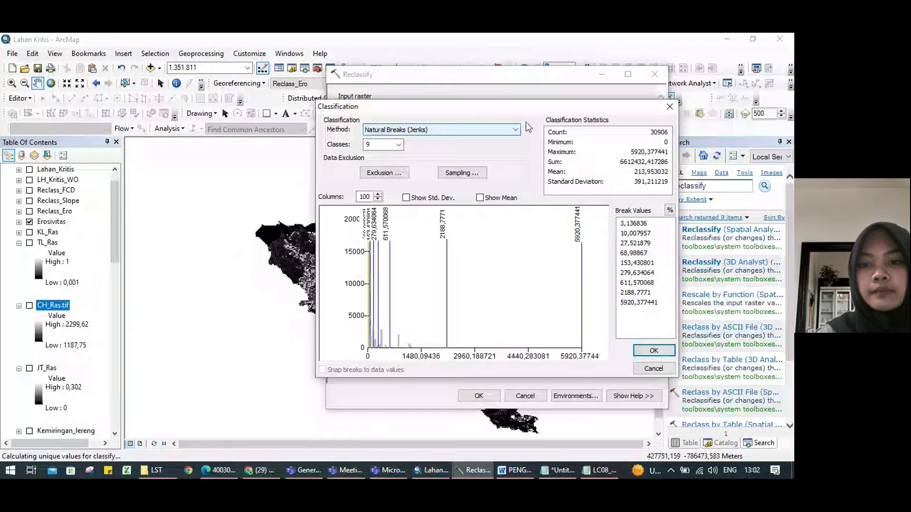
left_click(651, 352)
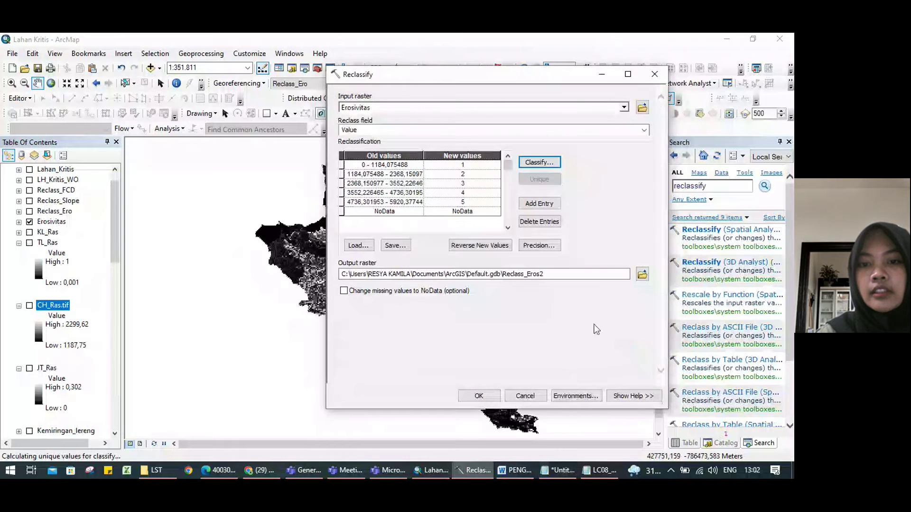
left_click(642, 274)
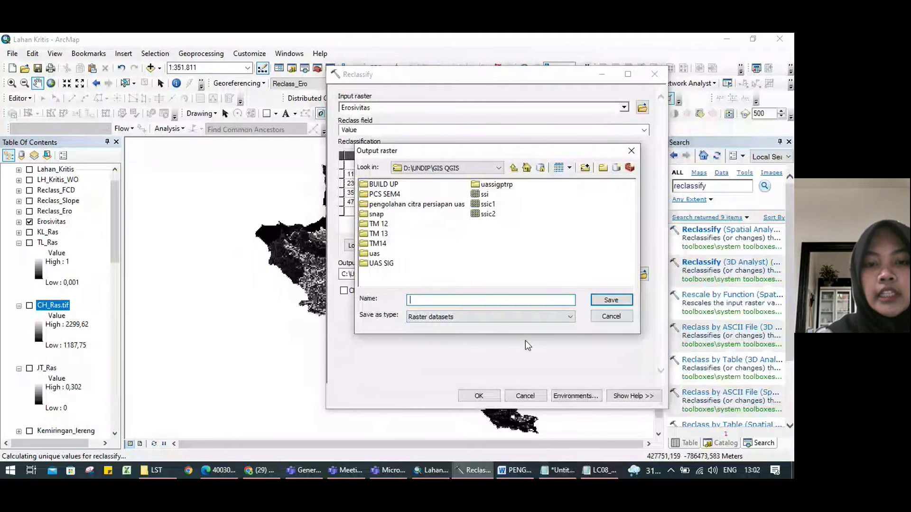
type("Rec_")
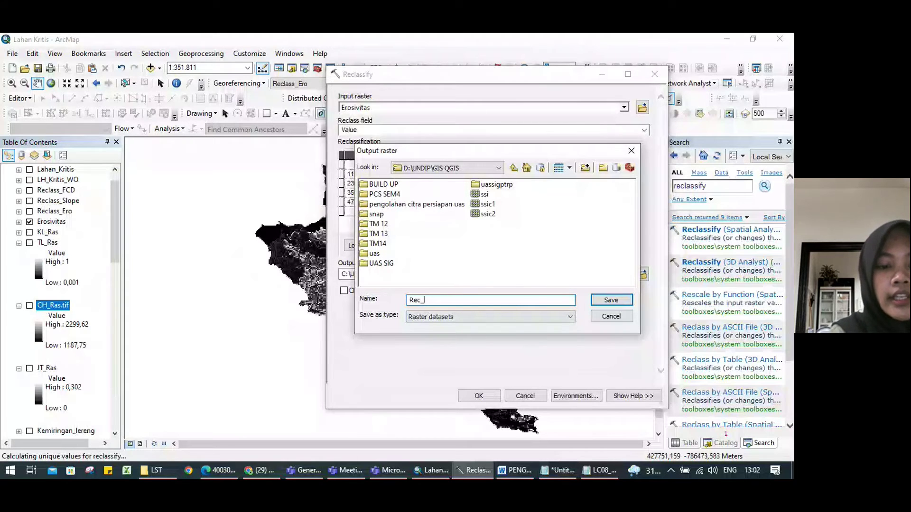
type("Ero")
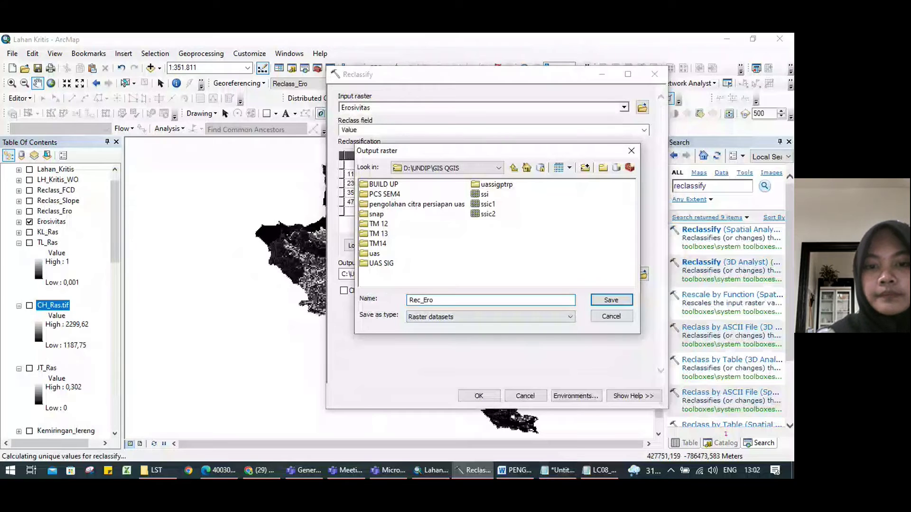
left_click(617, 299)
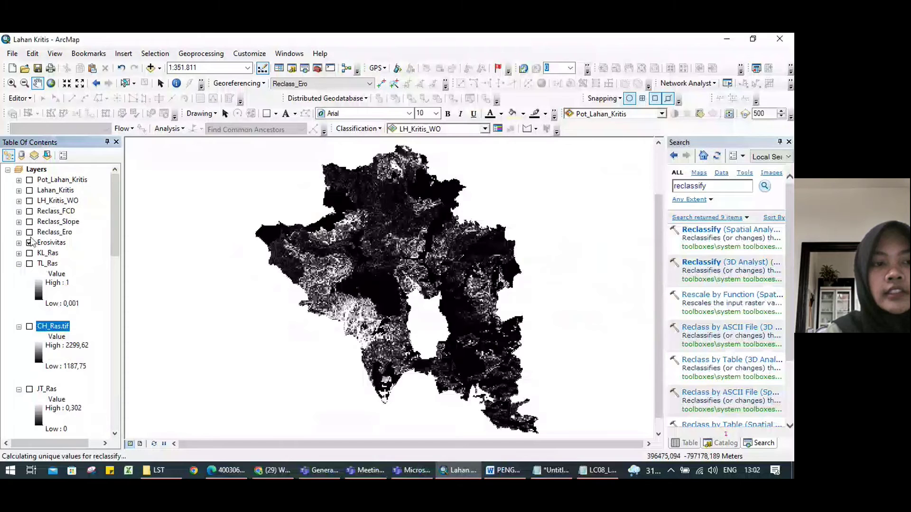
Display the Reclass_Ero layer with its class legend expanded and hide the Erosivitas layer.
left_click(29, 232)
left_click(18, 232)
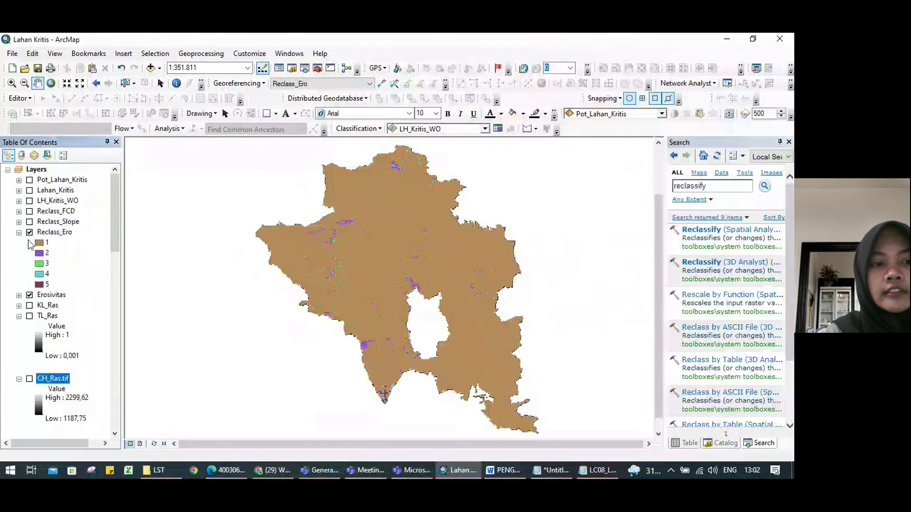
left_click(30, 295)
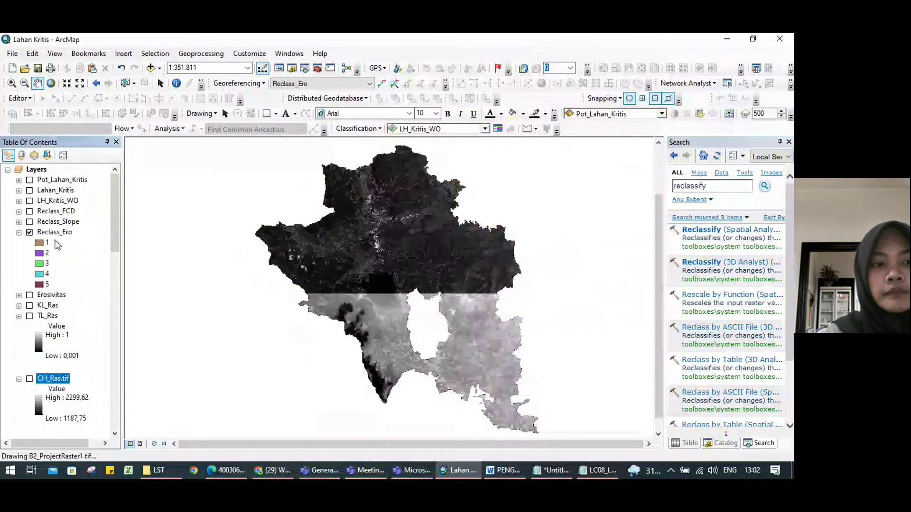
left_click_drag(352, 219, 369, 224)
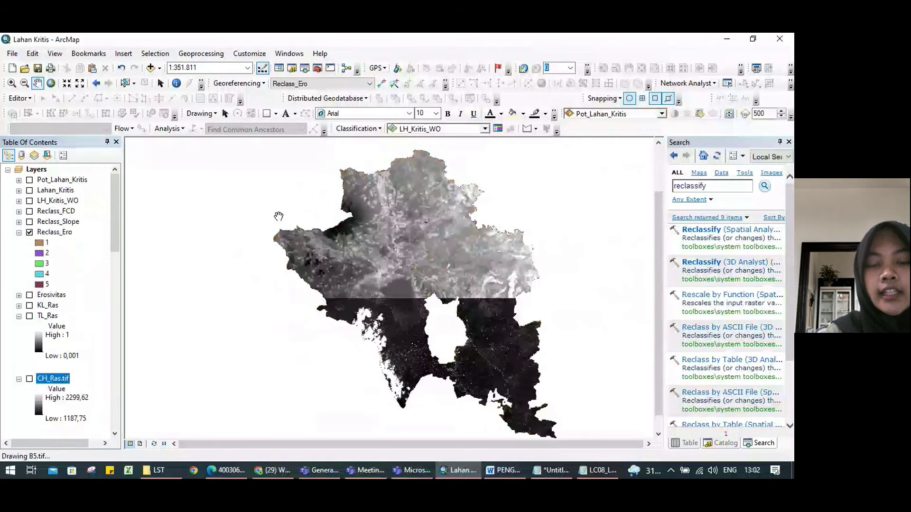
Expand the Reclass_Slope legend and display that layer instead of Reclass_Ero.
left_click(18, 222)
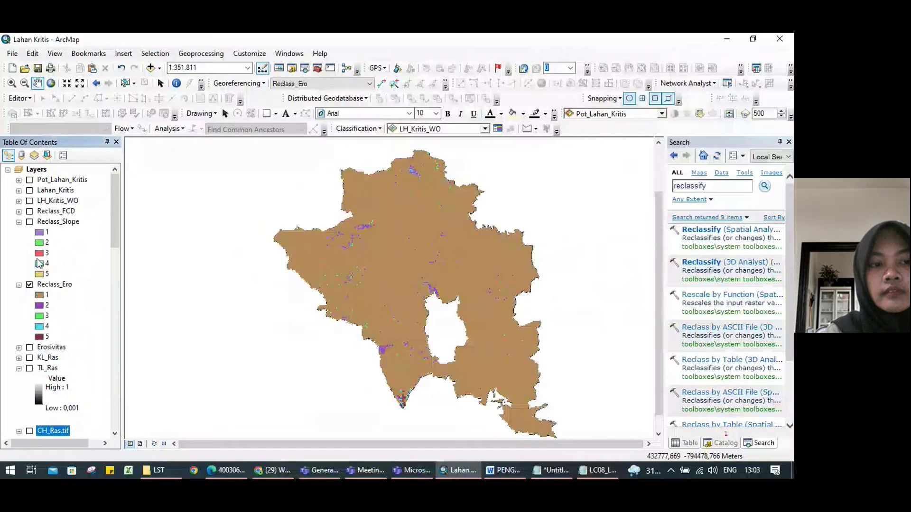
left_click(29, 222)
left_click(30, 285)
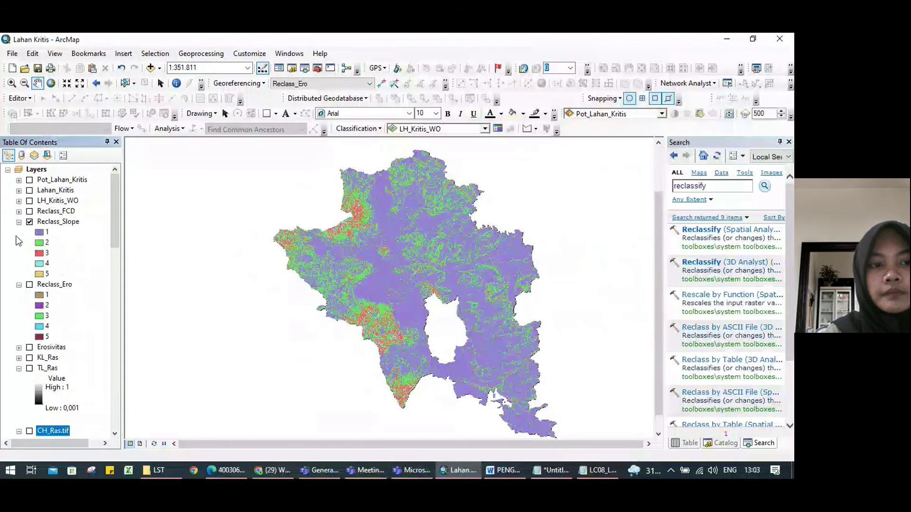
Hide Reclass_Slope and display the Reclass_FCD layer with its class legend expanded.
left_click(29, 221)
left_click(18, 211)
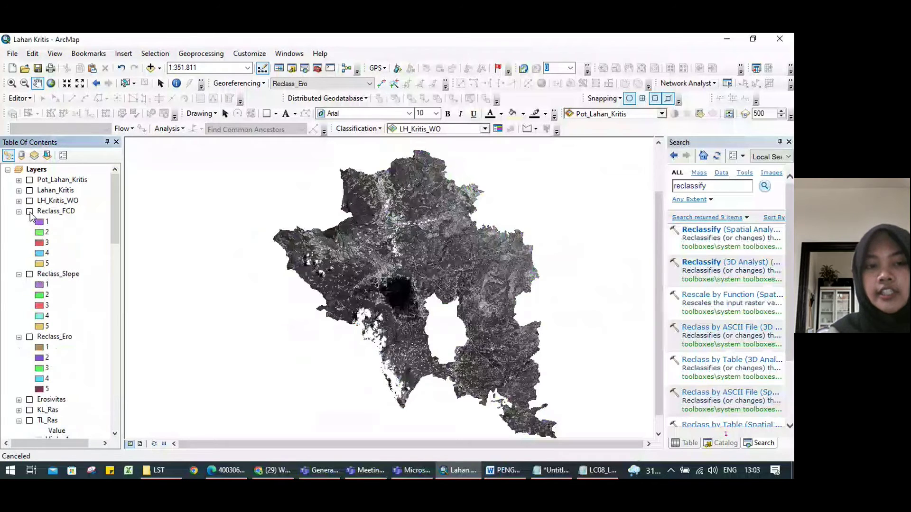
left_click(29, 211)
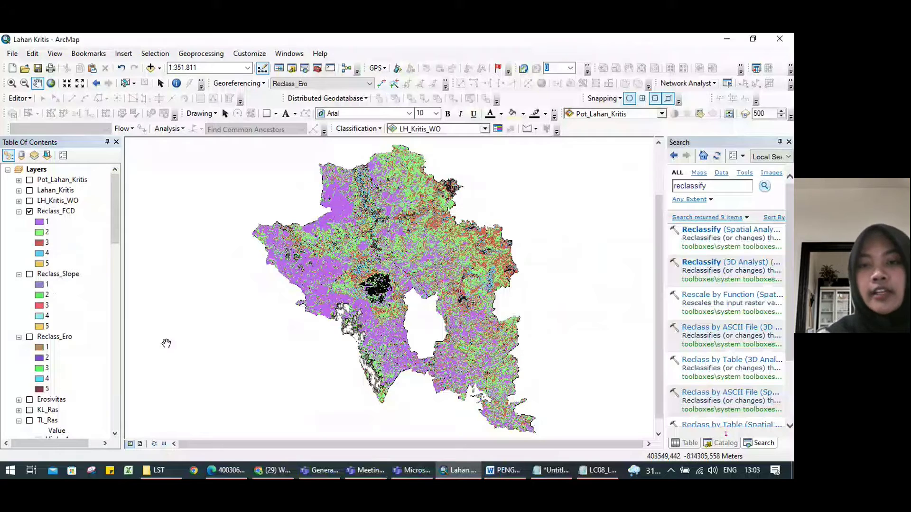
Search for the Weighted Overlay tool and open it.
left_click_drag(708, 186, 636, 186)
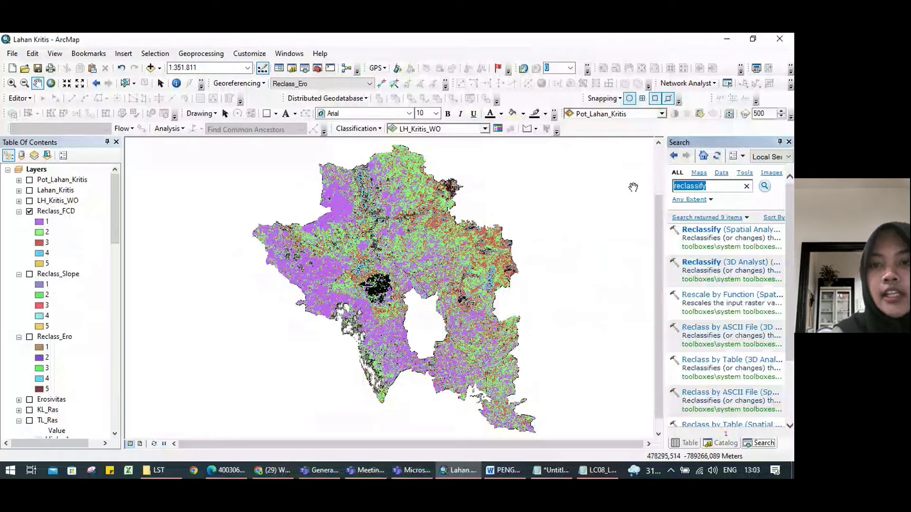
type("weighted overlay")
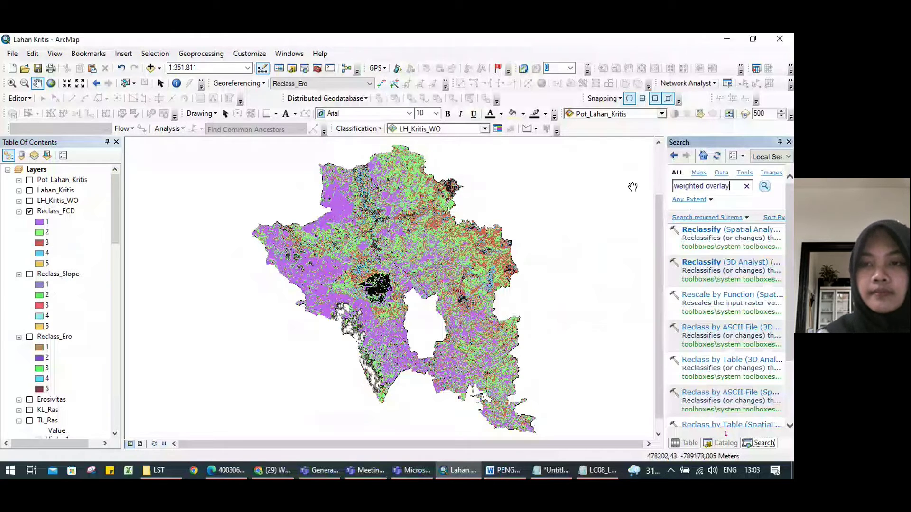
left_click(768, 192)
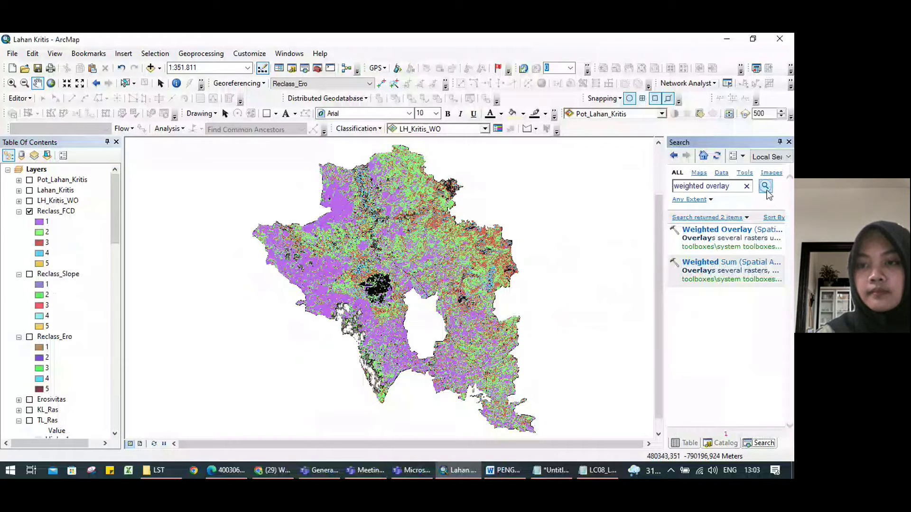
left_click(743, 232)
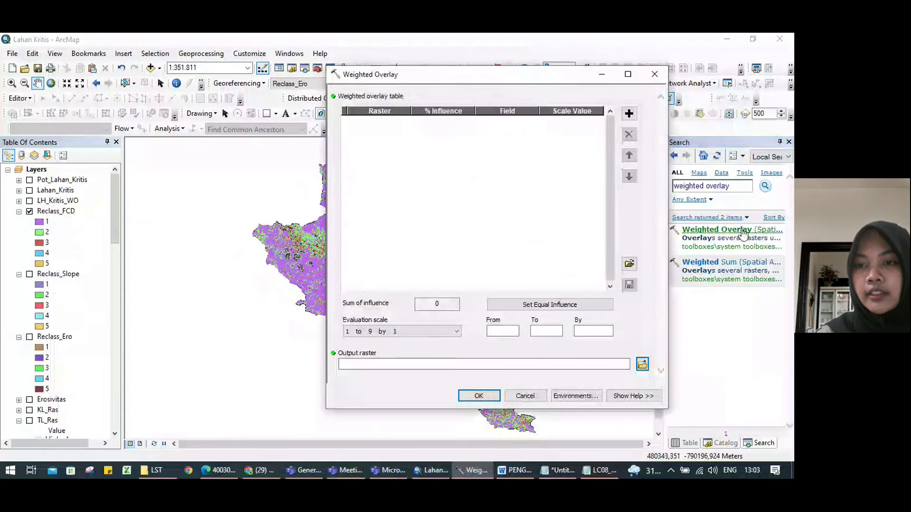
Add Reclass_FCD, Reclass_Slope and Reclass_Ero to the weighted overlay table, using VALUE as the Reclass_FCD input field.
left_click(629, 114)
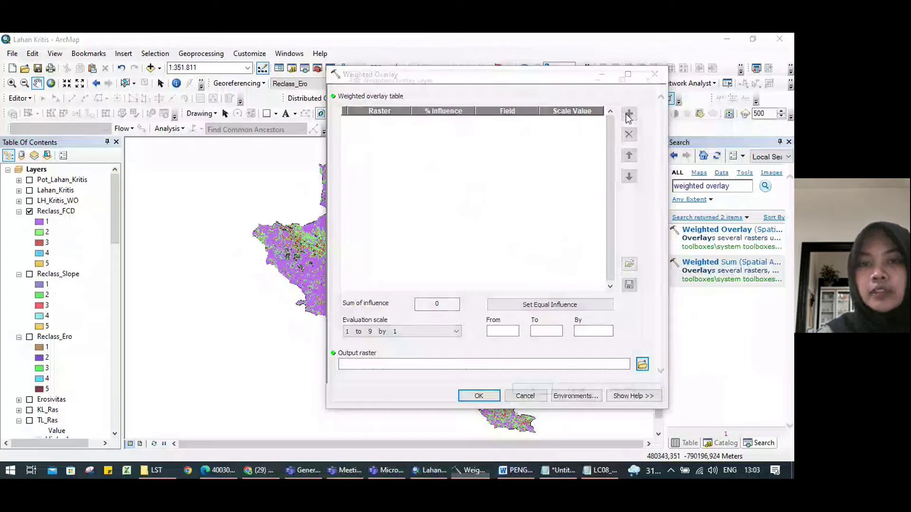
left_click(624, 108)
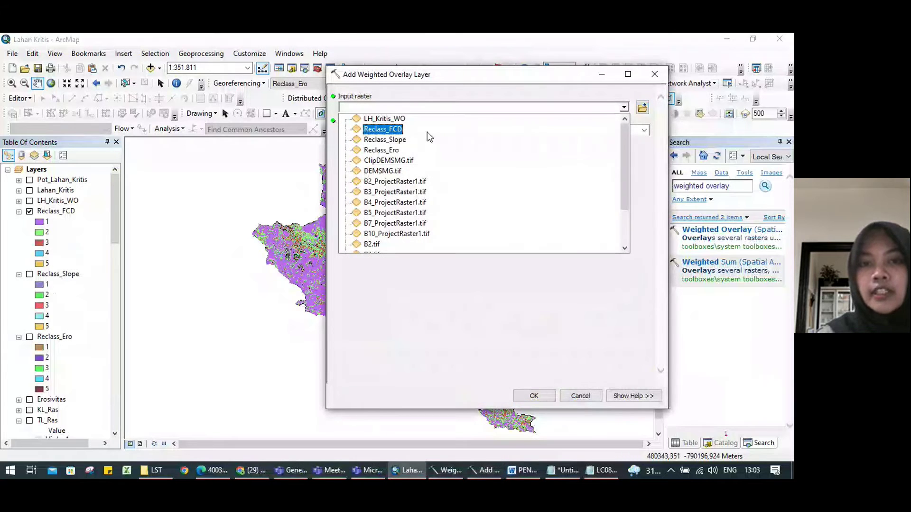
left_click(373, 129)
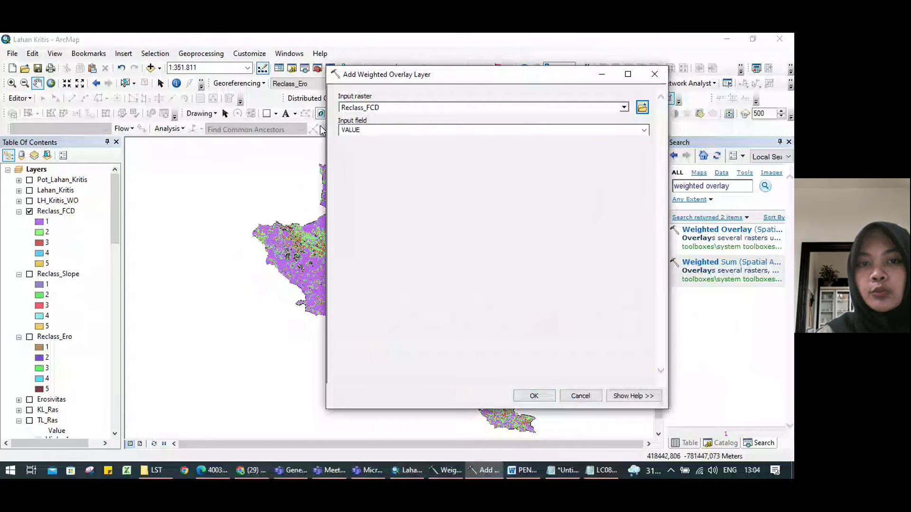
left_click(370, 108)
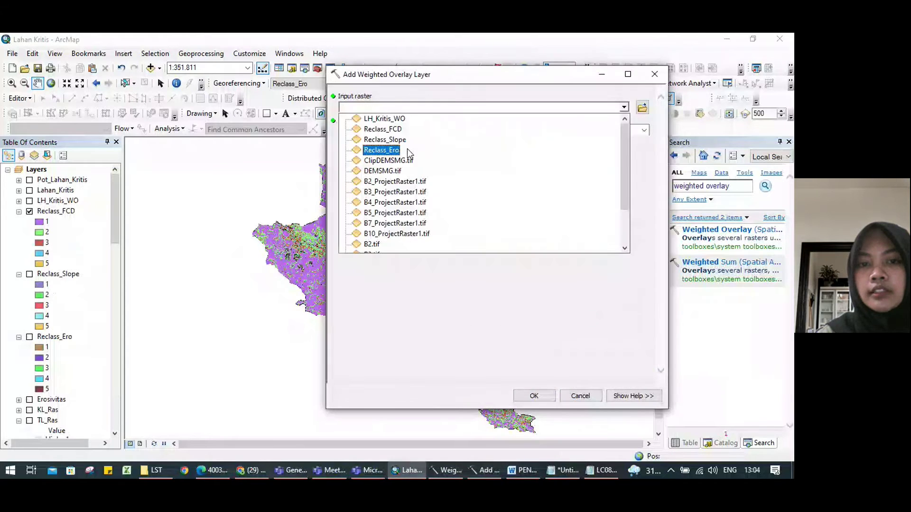
left_click(406, 148)
left_click(534, 396)
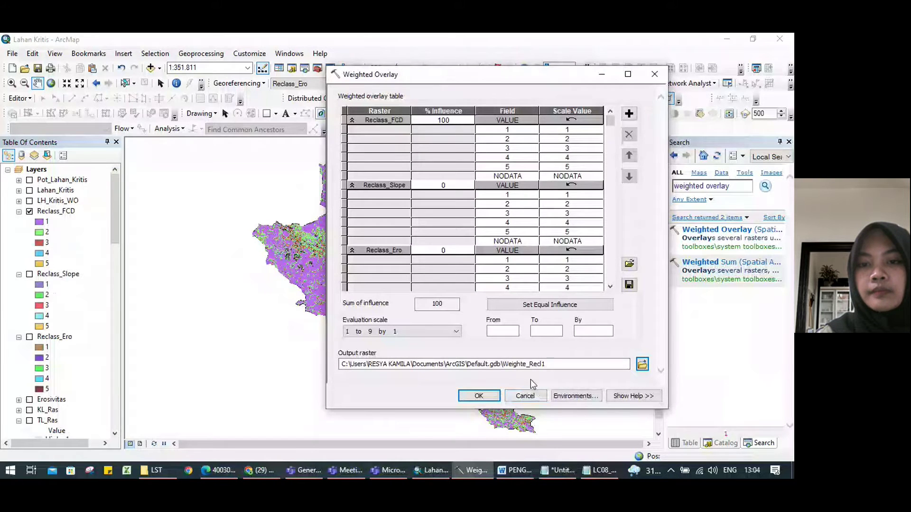
Give the three overlay rasters equal influence and enter an evaluation range from 1 to 5.
left_click(586, 310)
left_click(512, 331)
type("1")
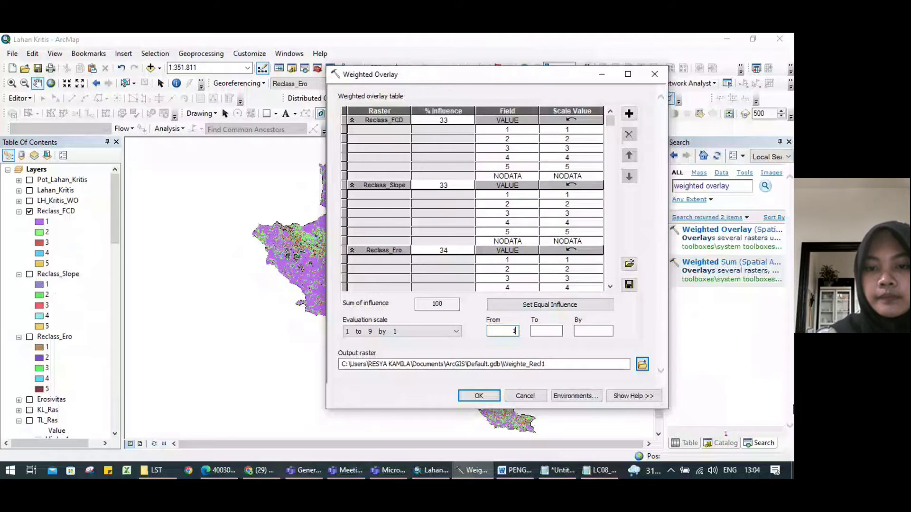
left_click(539, 334)
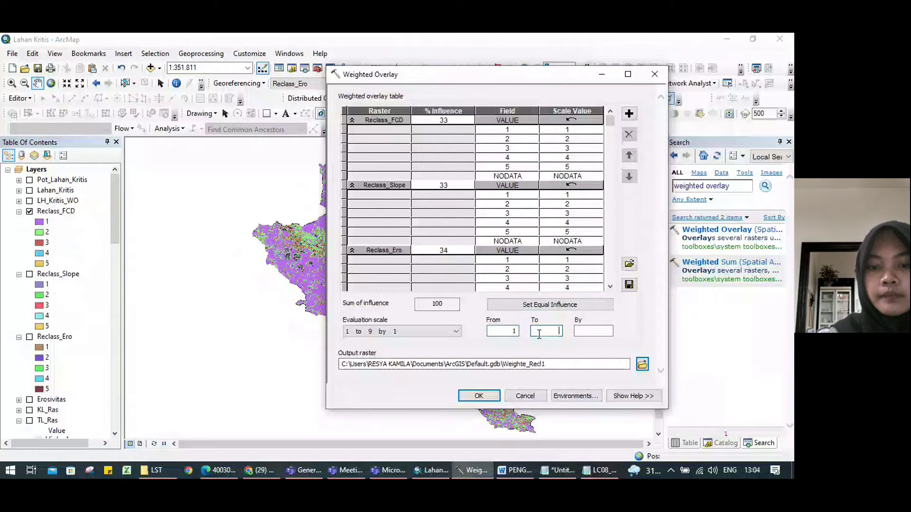
type("5")
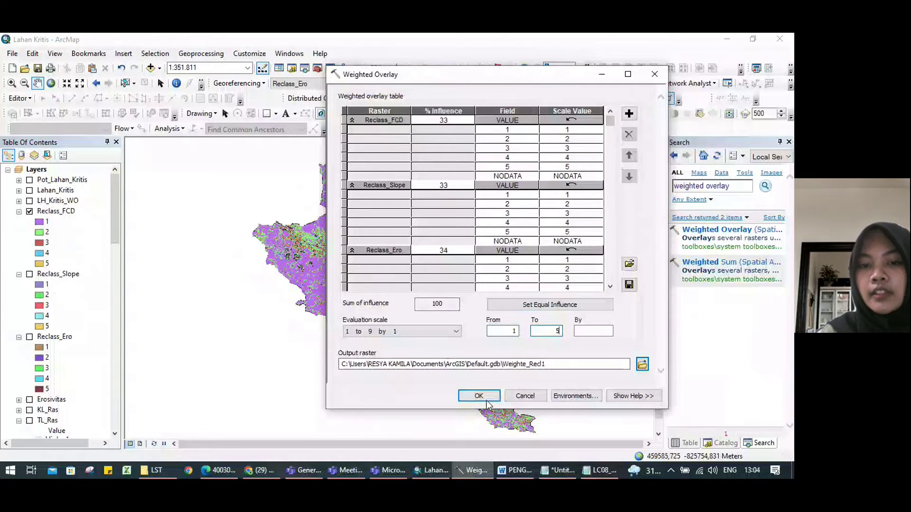
Set the overlay's output raster to WO_LK in D:\UNDIP\GIS QGIS and accept the Weighted Overlay settings.
left_click(642, 365)
type("WO_")
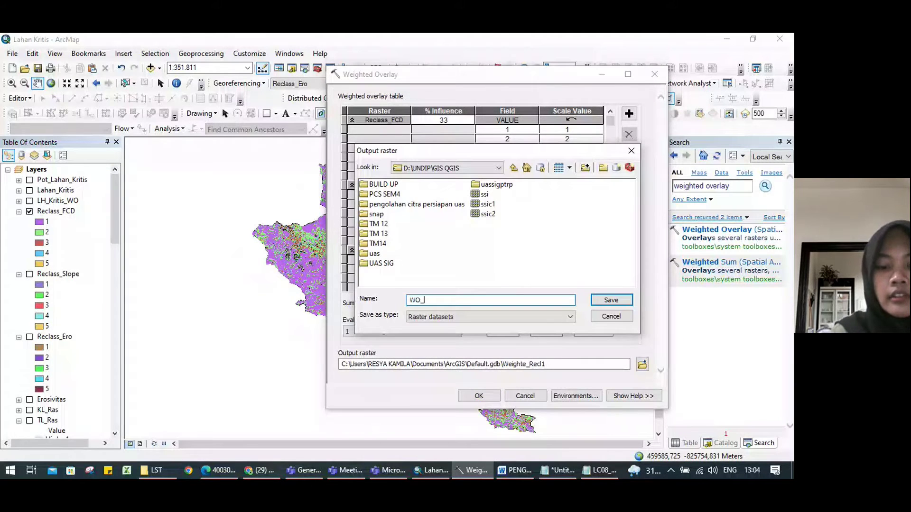
type("LK")
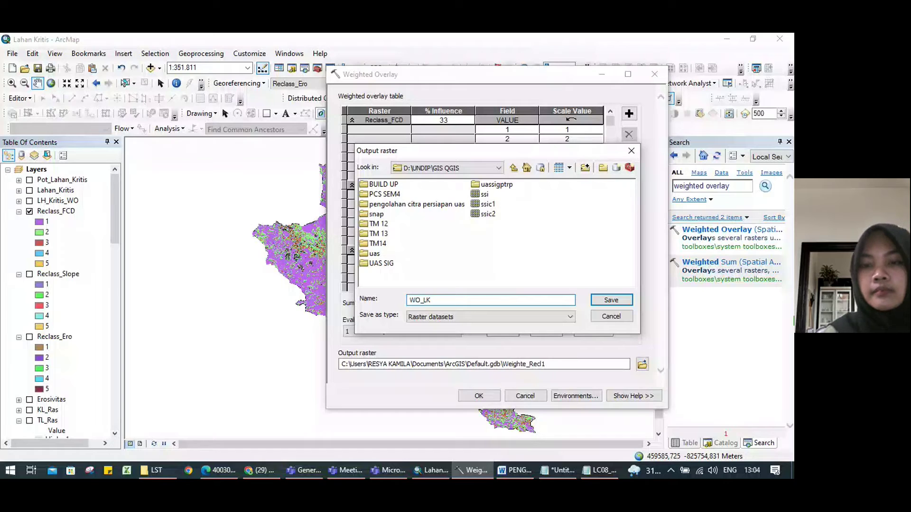
left_click(622, 302)
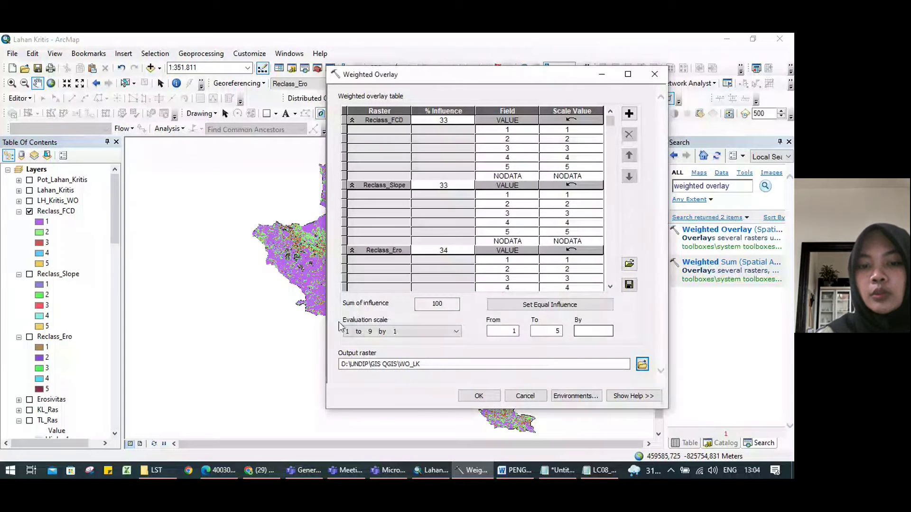
left_click(480, 396)
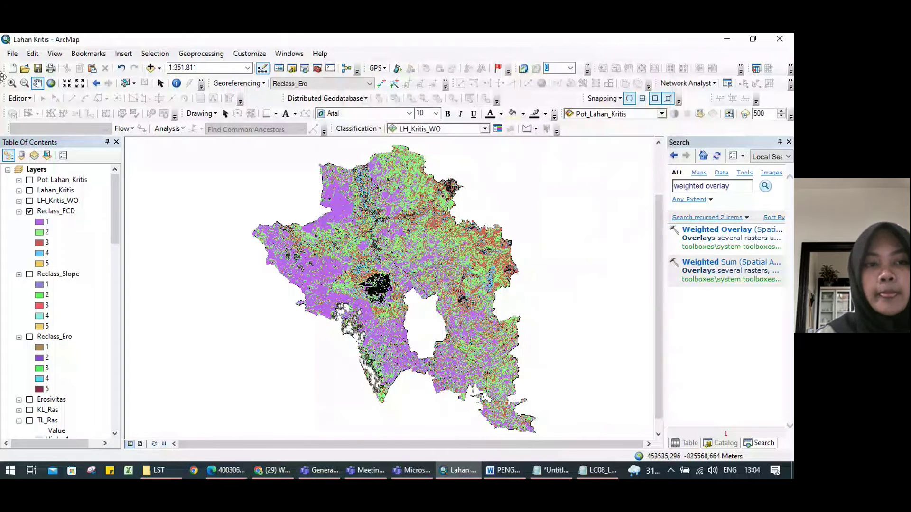
Display the LH_Kritis_WO raster with its class legend, hide Reclass_FCD and collapse the legends of the three reclassified layers.
left_click(29, 201)
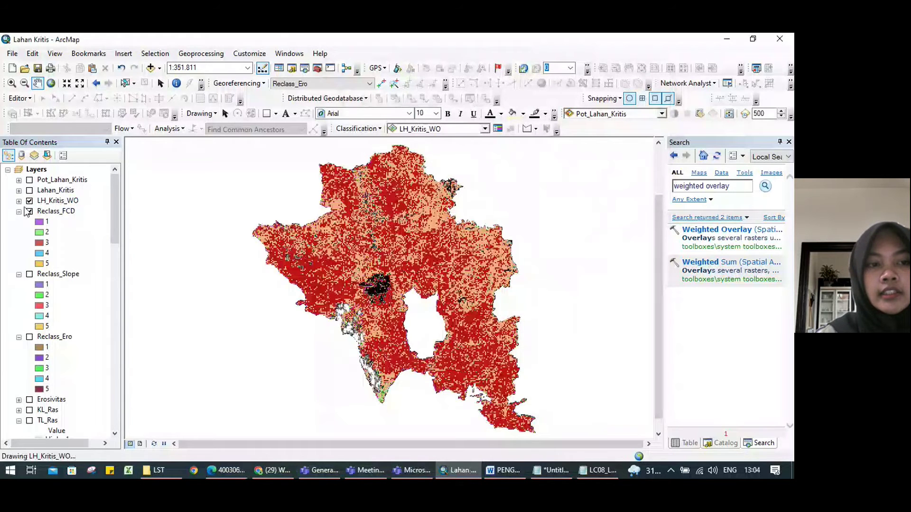
left_click(19, 200)
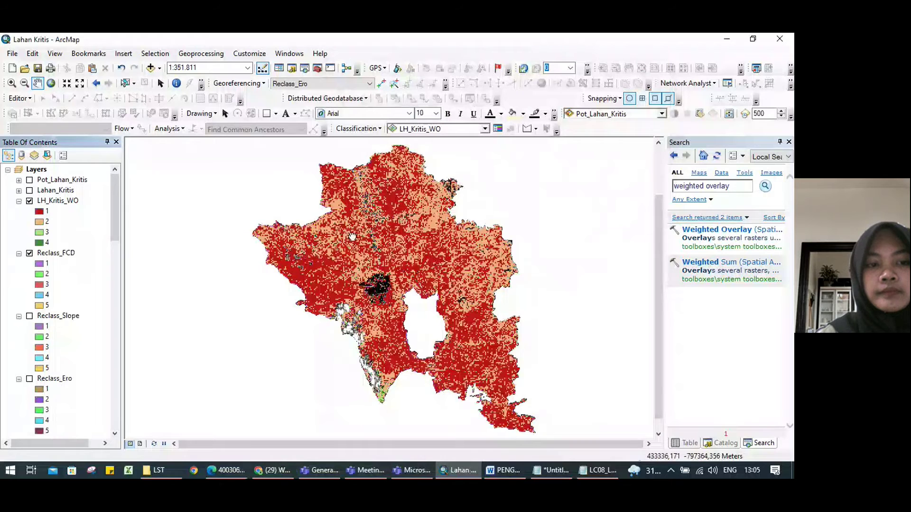
left_click_drag(353, 236, 334, 250)
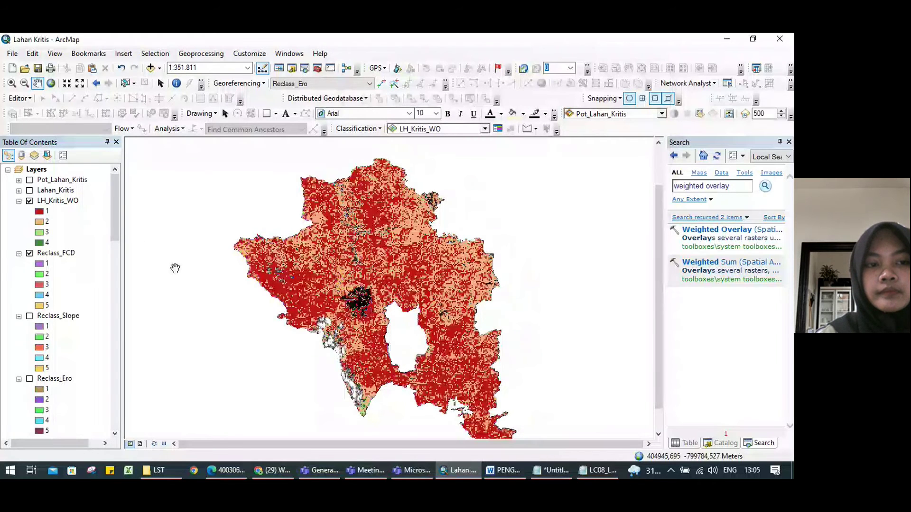
left_click(19, 253)
left_click(30, 253)
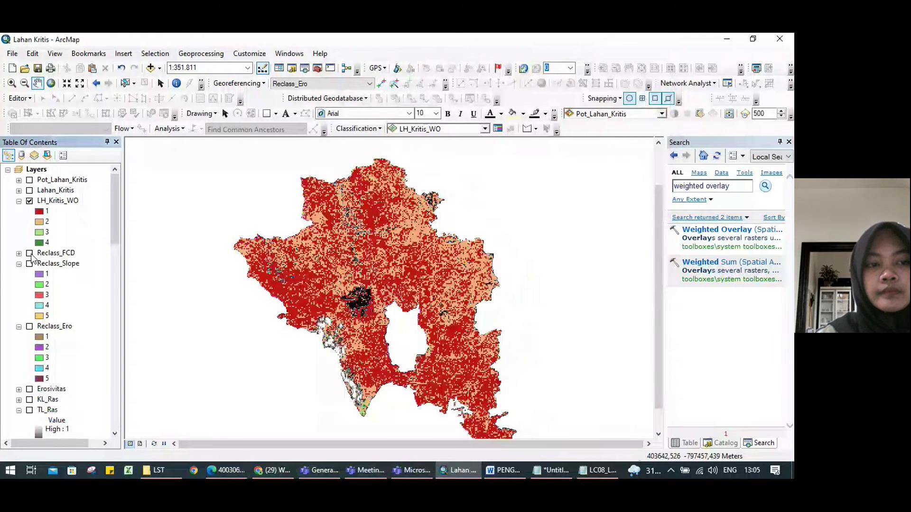
left_click(19, 264)
left_click(19, 275)
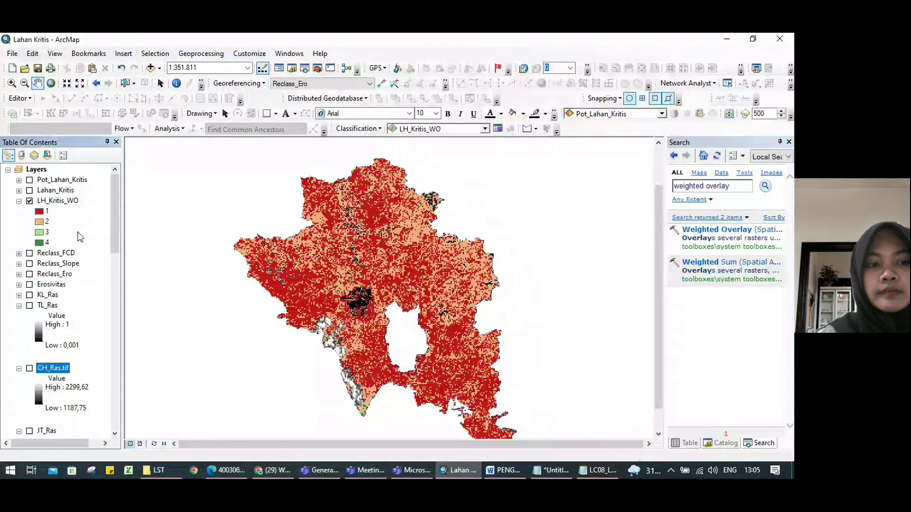
mouse_move(375, 247)
left_mouse_down()
mouse_move(364, 248)
mouse_move(337, 212)
left_mouse_up()
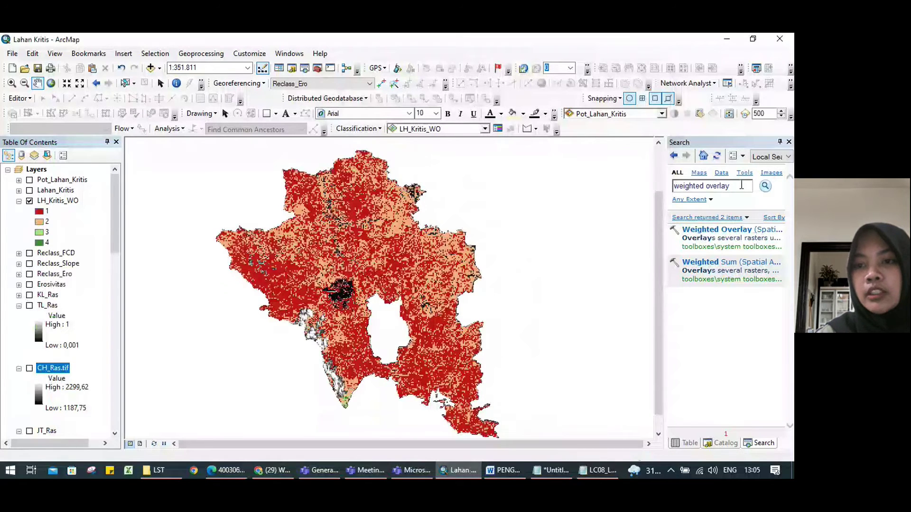
Search for the Raster to Polygon tool and open it.
left_click(717, 186)
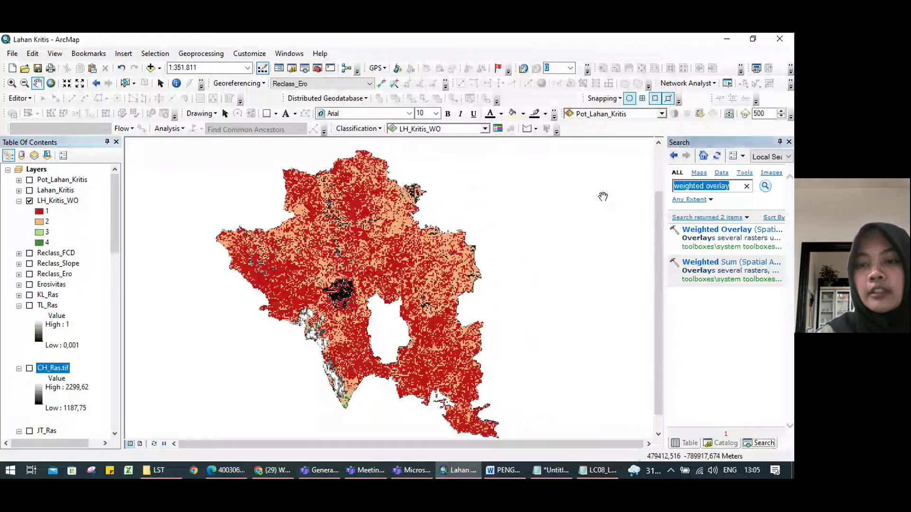
left_click(737, 187)
left_click_drag(736, 187, 644, 198)
type("RASTE T")
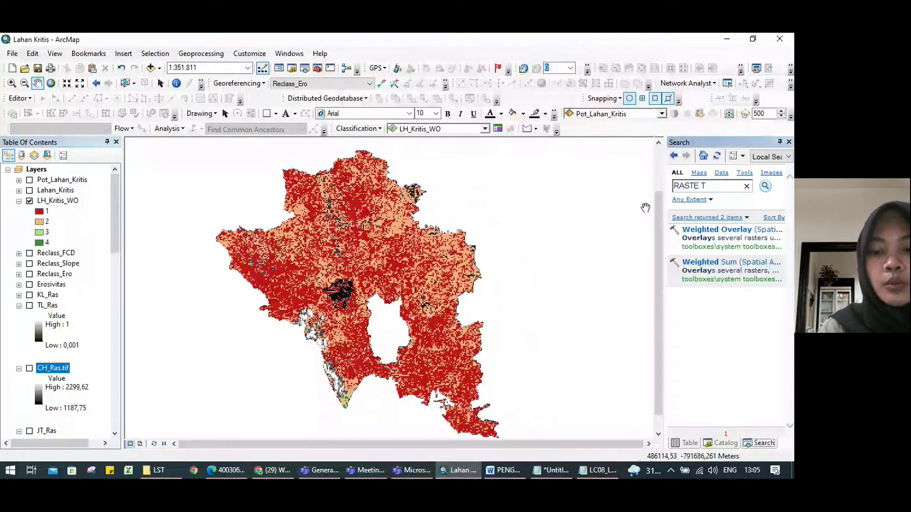
type("O POLYGON")
key("Return")
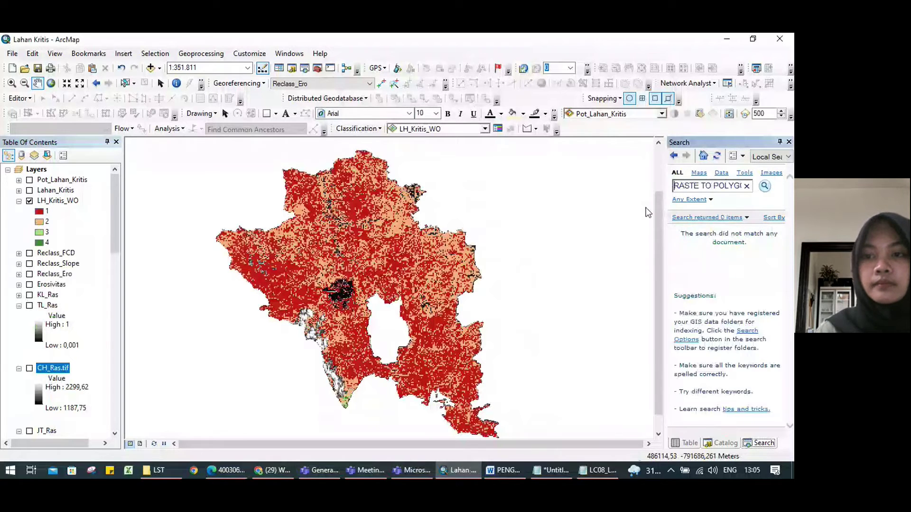
left_click(702, 186)
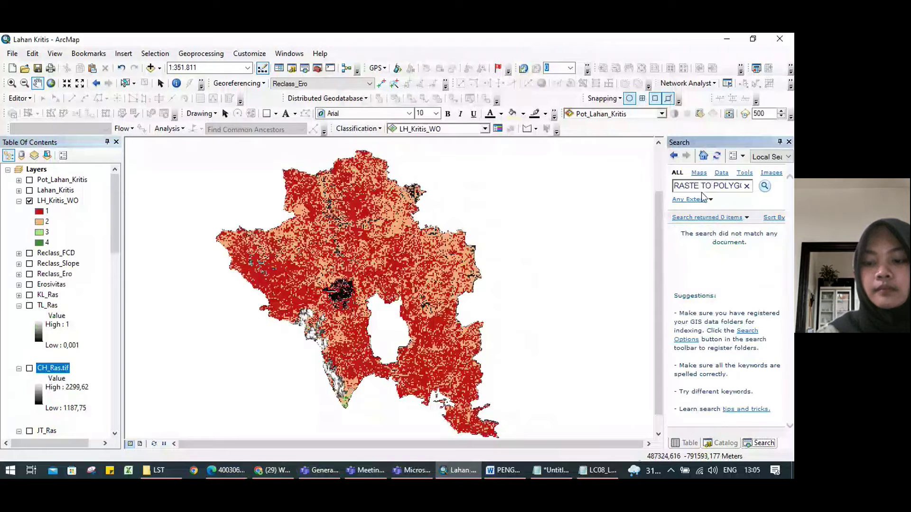
type("R")
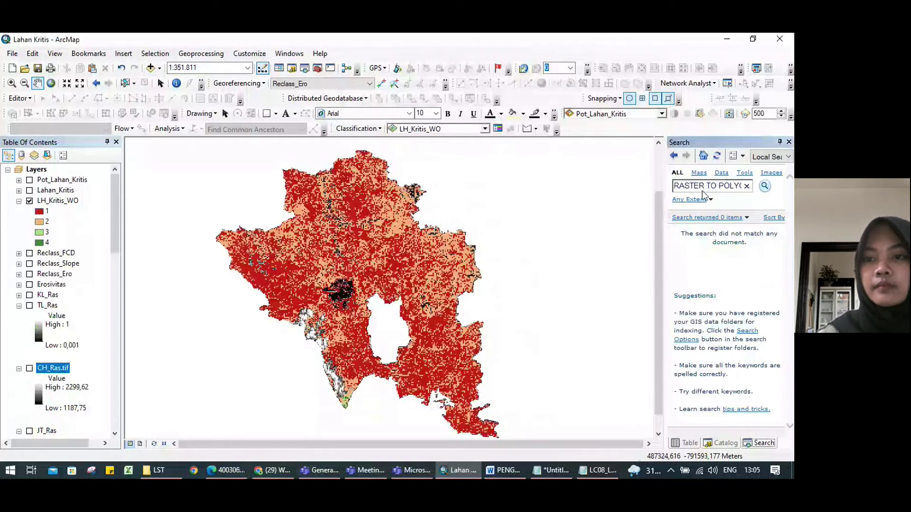
key("Return")
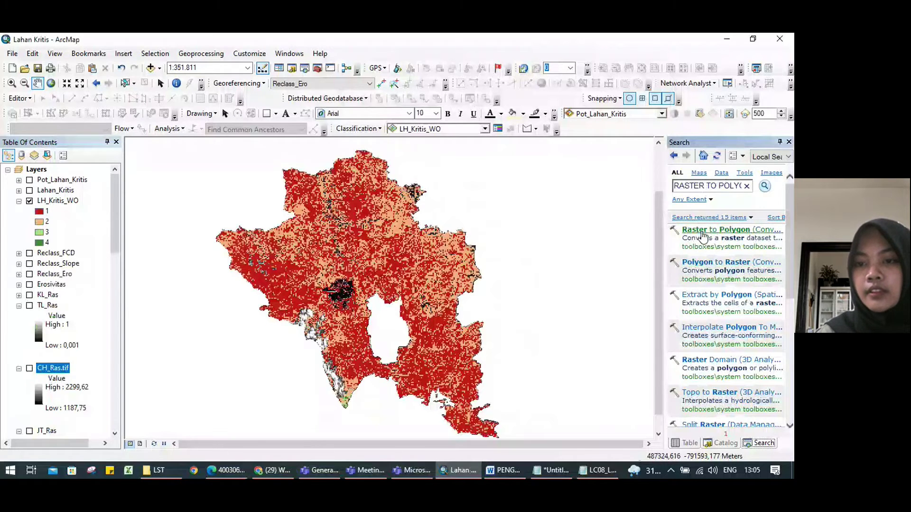
left_click(703, 230)
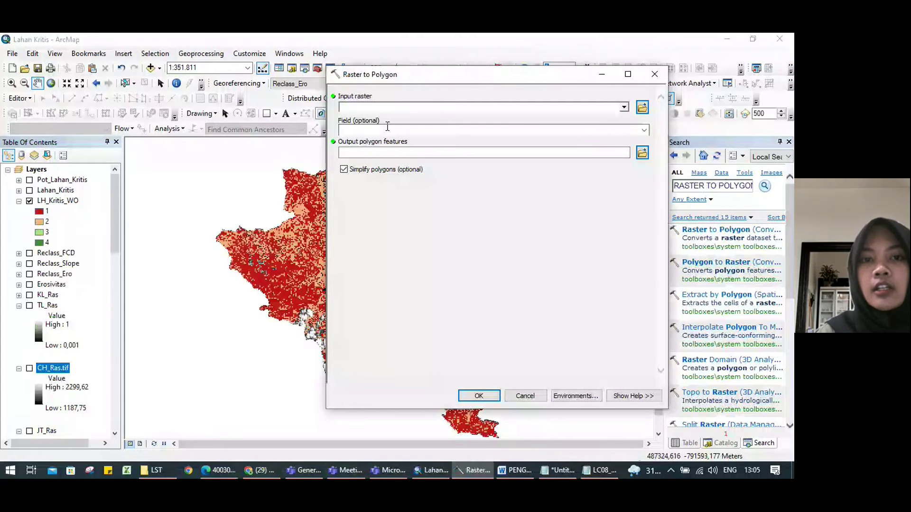
Choose LH_Kritis_WO as the raster to convert to polygons, with VALUE as the field.
left_click(624, 107)
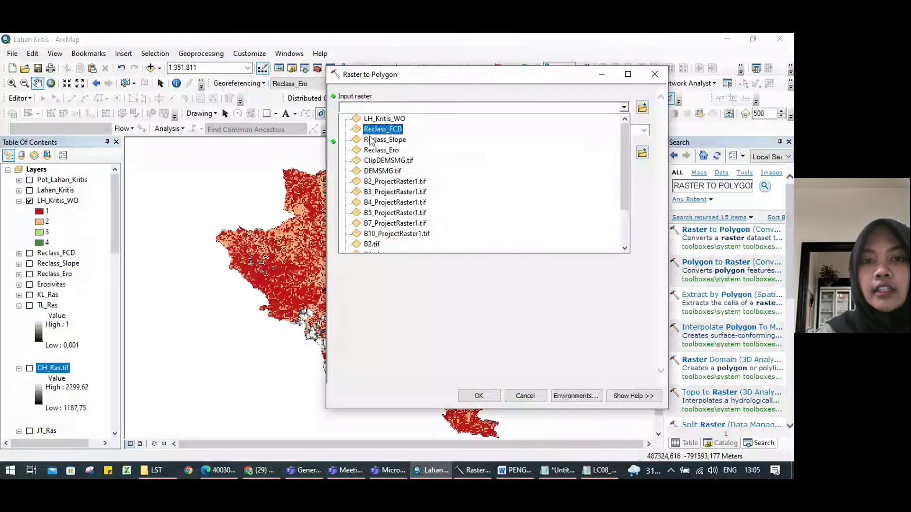
key("Up")
key("Up")
key("Down")
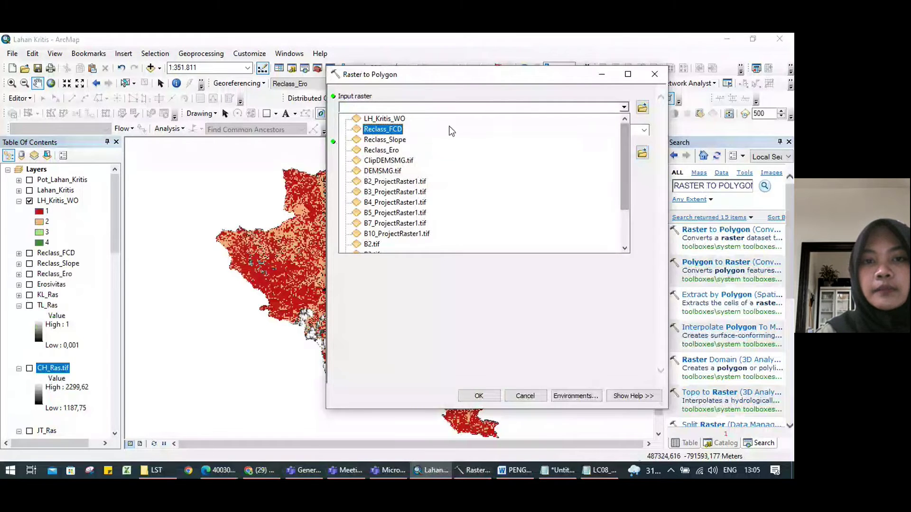
left_click(384, 118)
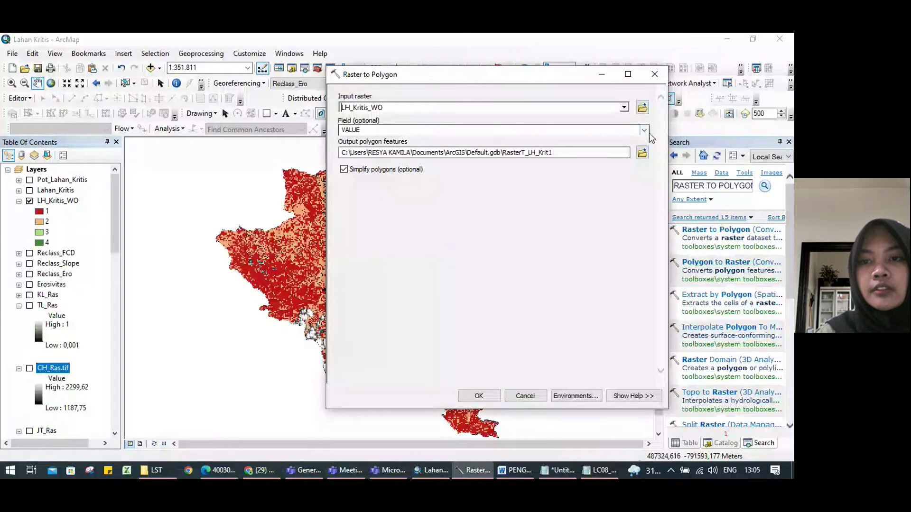
left_click(643, 130)
left_click(494, 140)
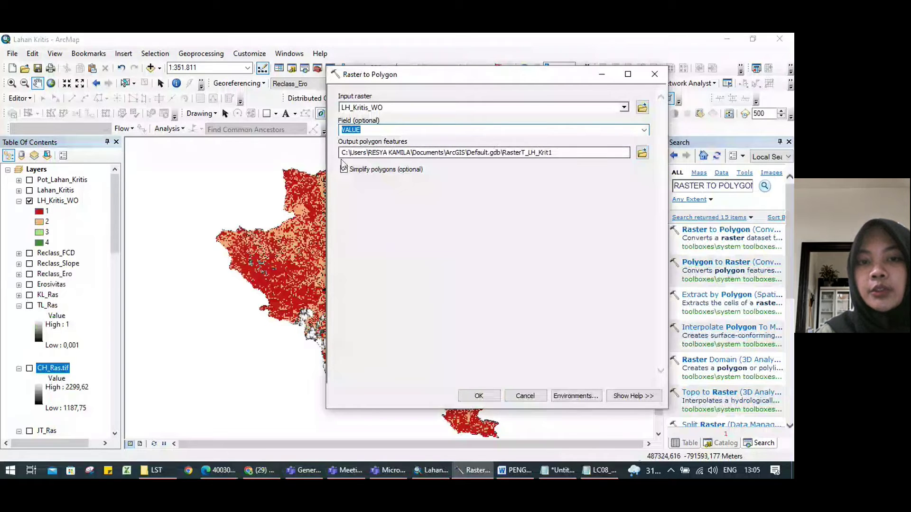
Set the output polygon features to LAHAN_KRITIS in D:\UNDIP\GIS QGIS and complete the Raster to Polygon dialog.
left_click(642, 153)
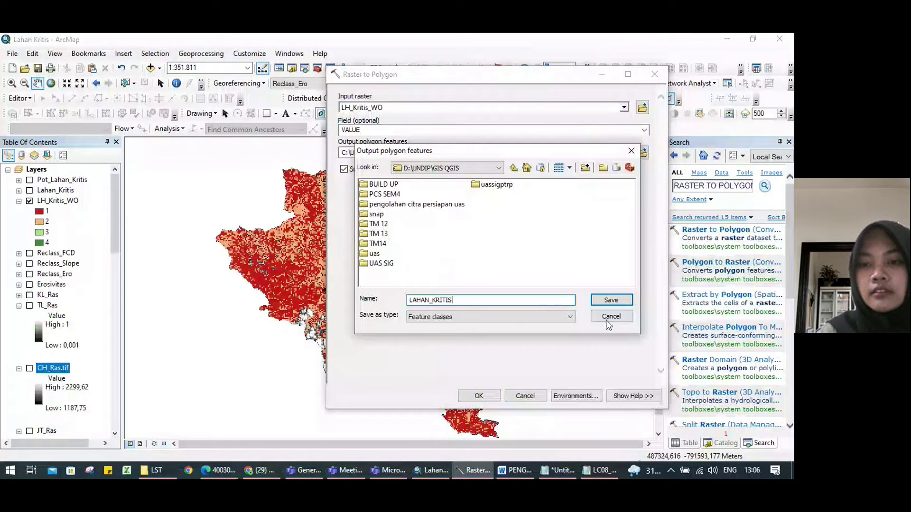
left_click(610, 300)
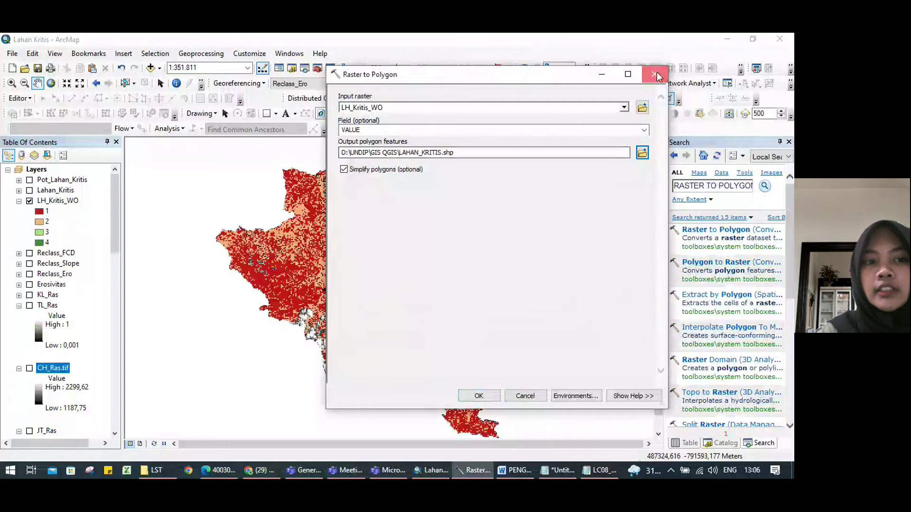
left_click(479, 396)
Display the Lahan_Kritis polygons in place of LH_Kritis_WO and look through their attribute table.
left_click(29, 191)
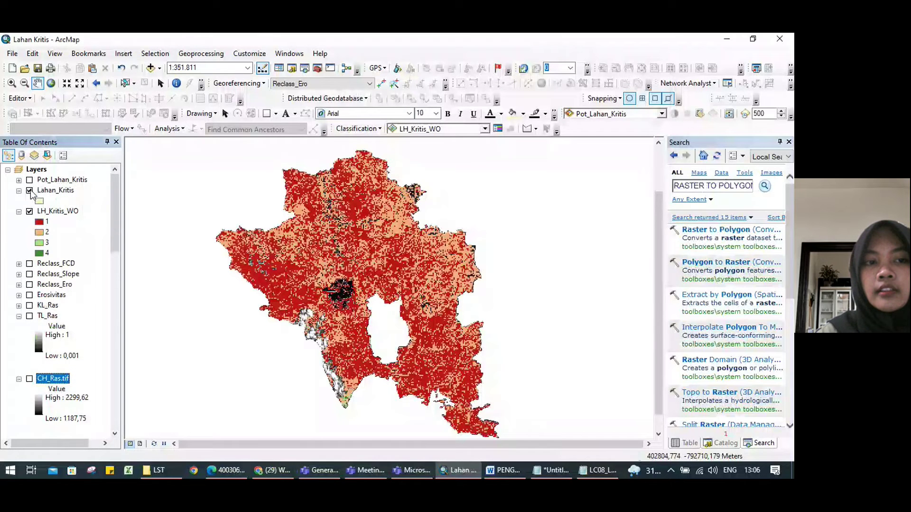
left_click(29, 212)
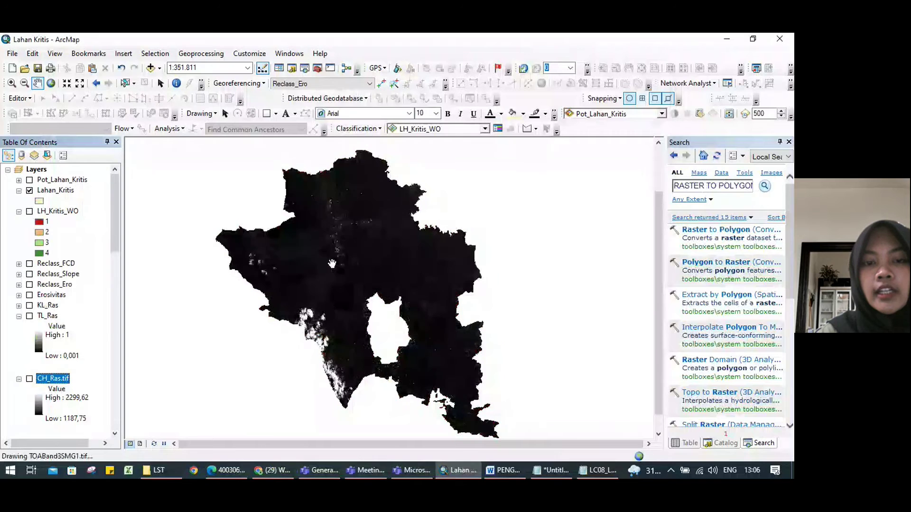
left_click(54, 191)
right_click(55, 191)
left_click(87, 226)
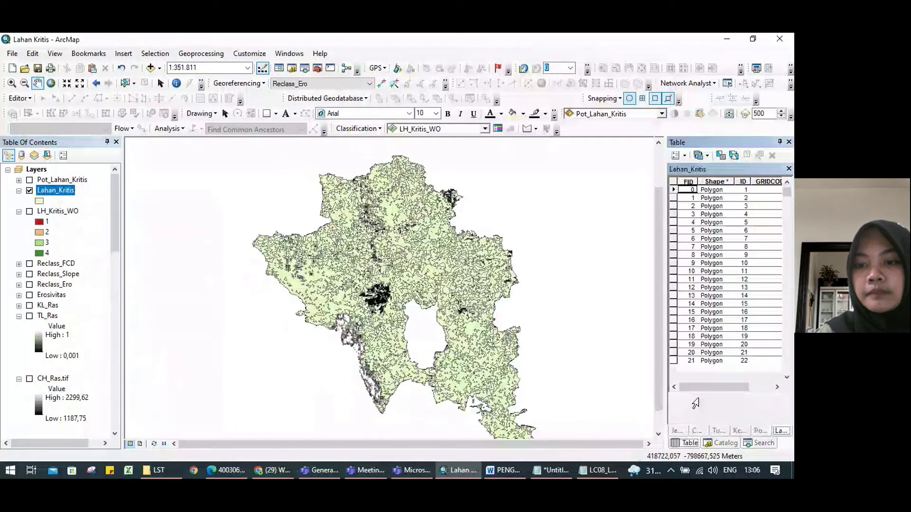
left_click_drag(737, 385, 793, 361)
left_click_drag(787, 195, 787, 172)
left_click_drag(748, 387, 721, 401)
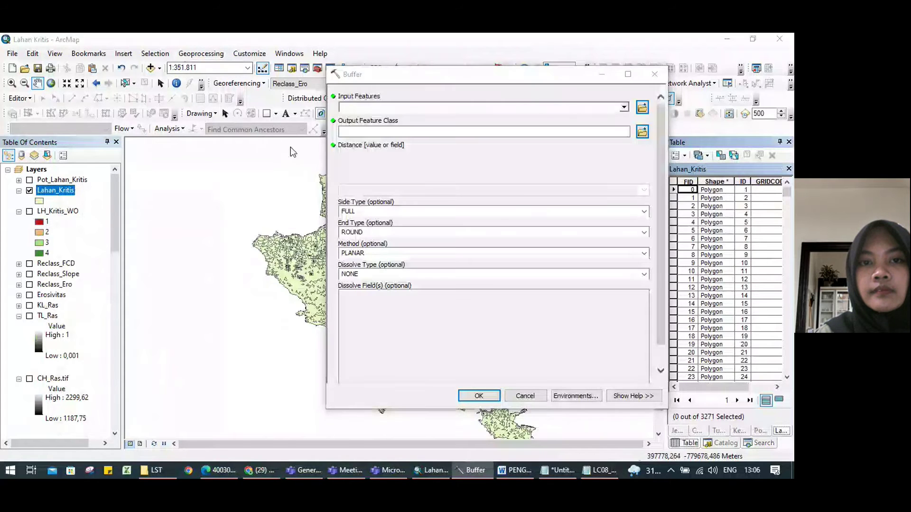
Dismiss the Buffer tool, open the Dissolve tool and choose Lahan_Kritis as its input features.
left_click(524, 395)
left_click(192, 54)
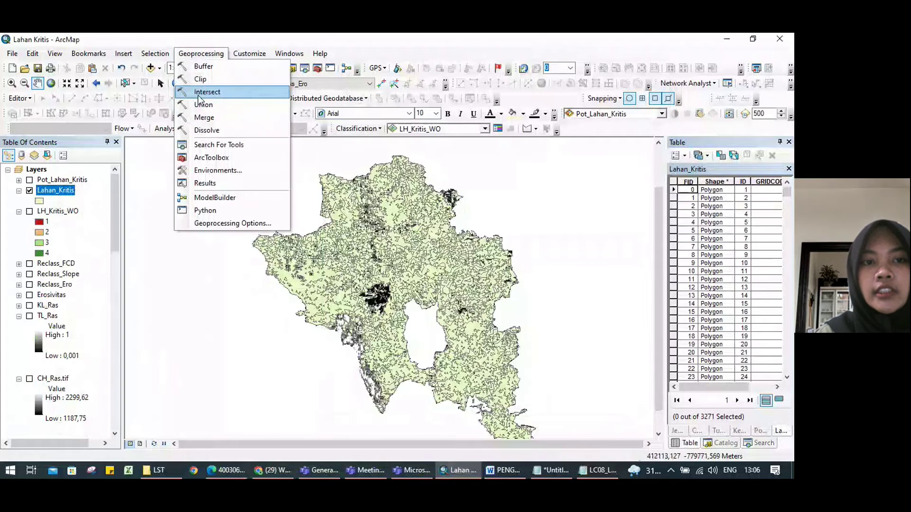
left_click(205, 129)
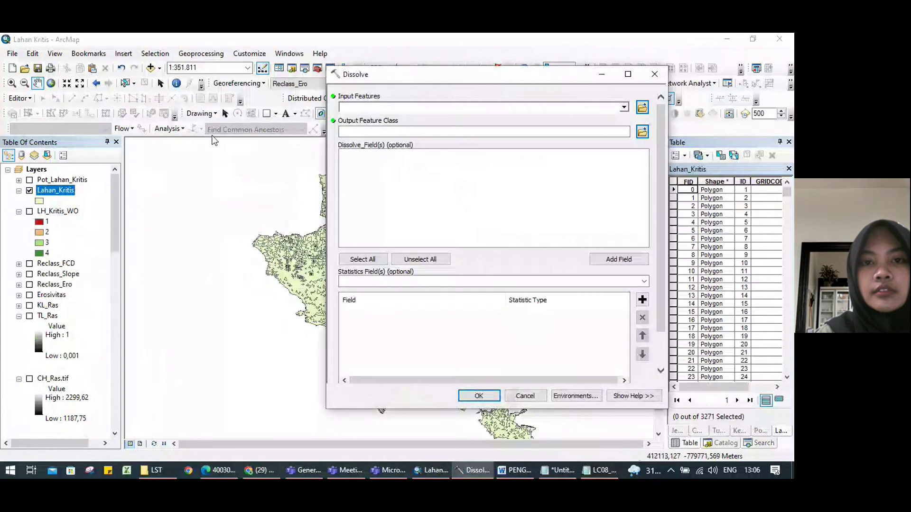
left_click(624, 107)
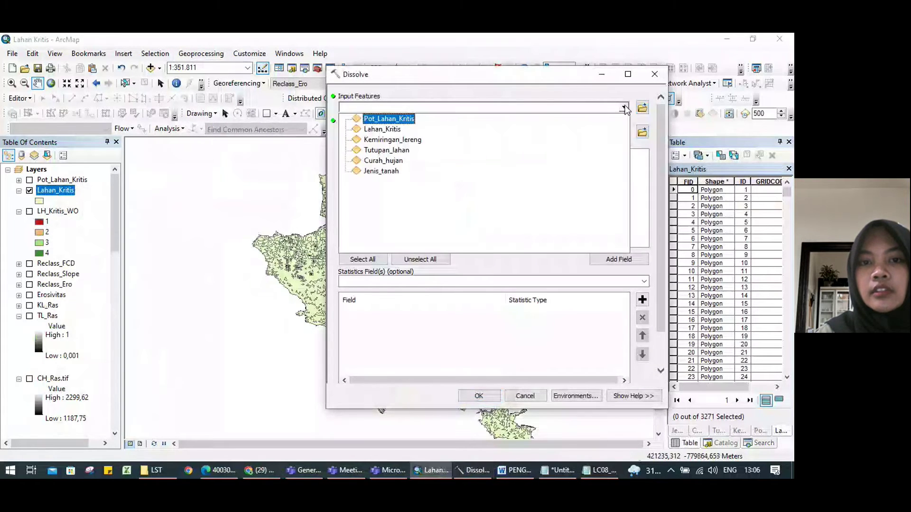
left_click(375, 129)
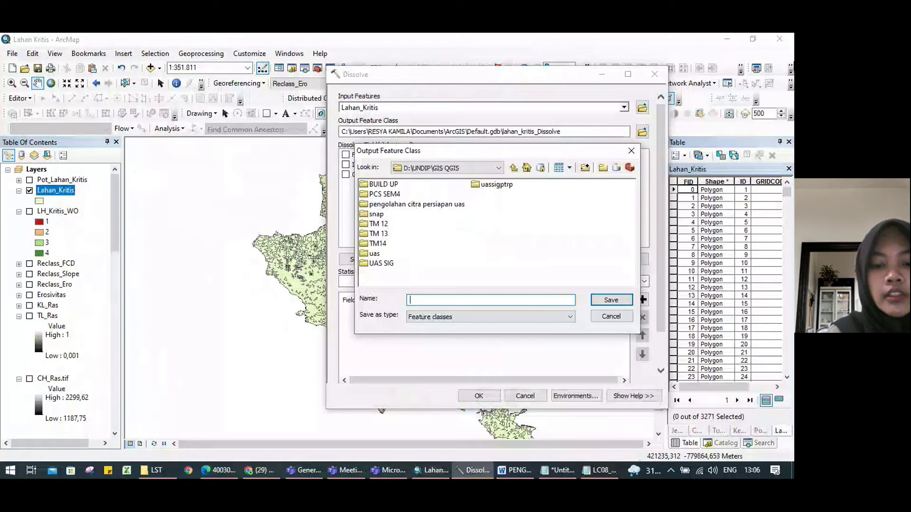
Set the dissolve output to POT_LAHAN_KRITIS in D:\UNDIP\GIS QGIS, dissolve by GRIDCODE and complete the dialog.
type("T_LAHAN_KR")
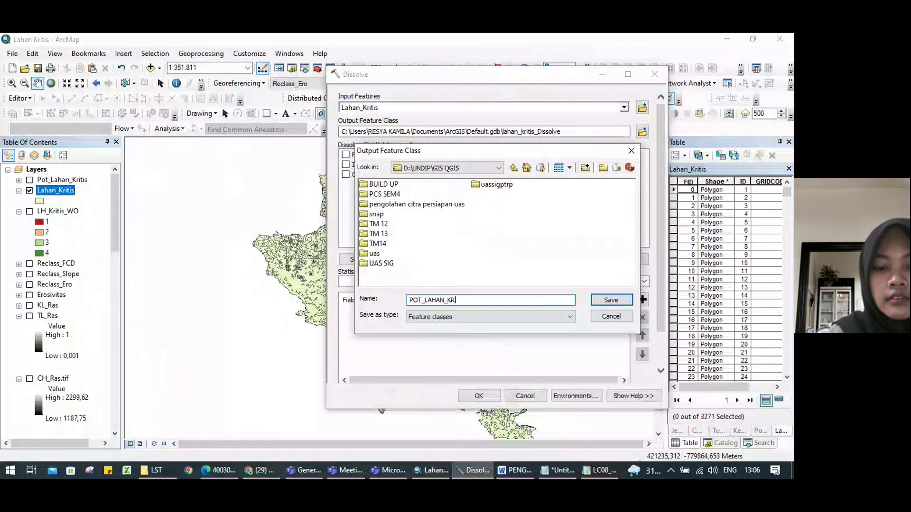
type("ITIS")
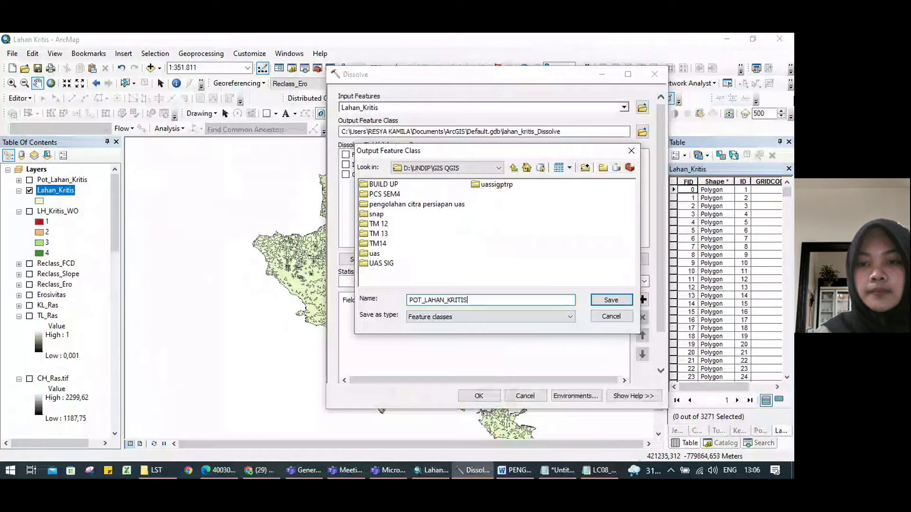
left_click(610, 300)
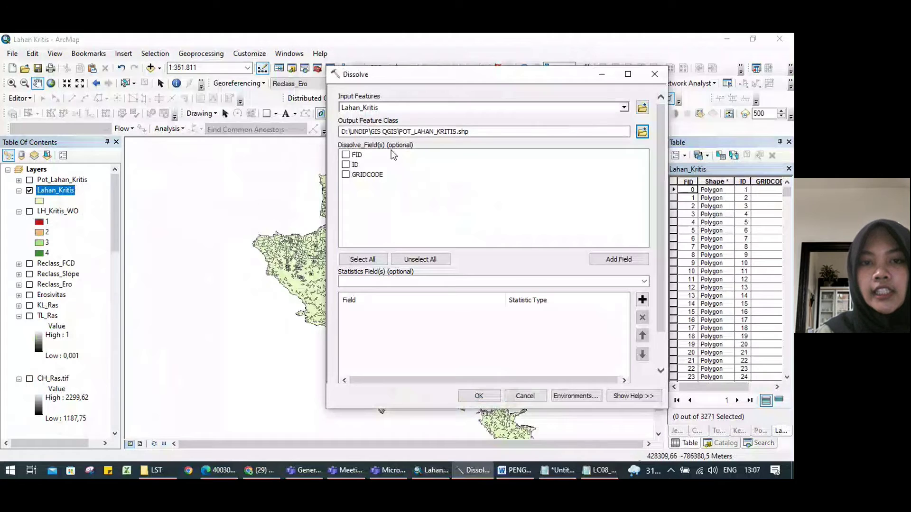
left_click(345, 174)
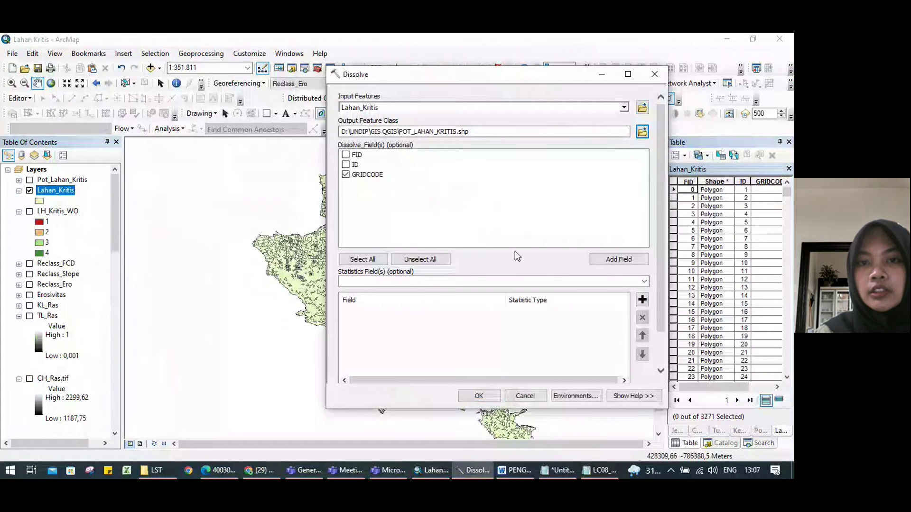
left_click(488, 397)
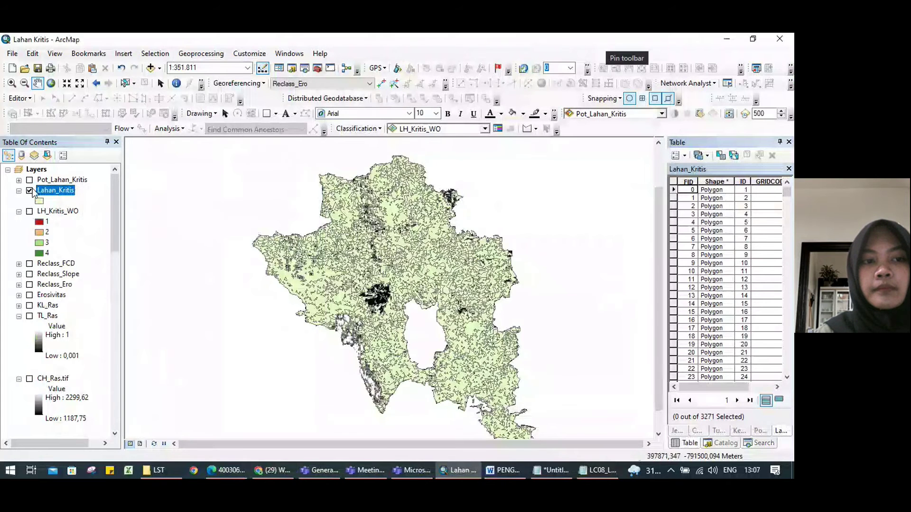
Display Pot_Lahan_Kritis with its GRIDCODE legend in place of Lahan_Kritis and open its attribute table.
left_click(30, 191)
left_click(30, 180)
left_click(19, 180)
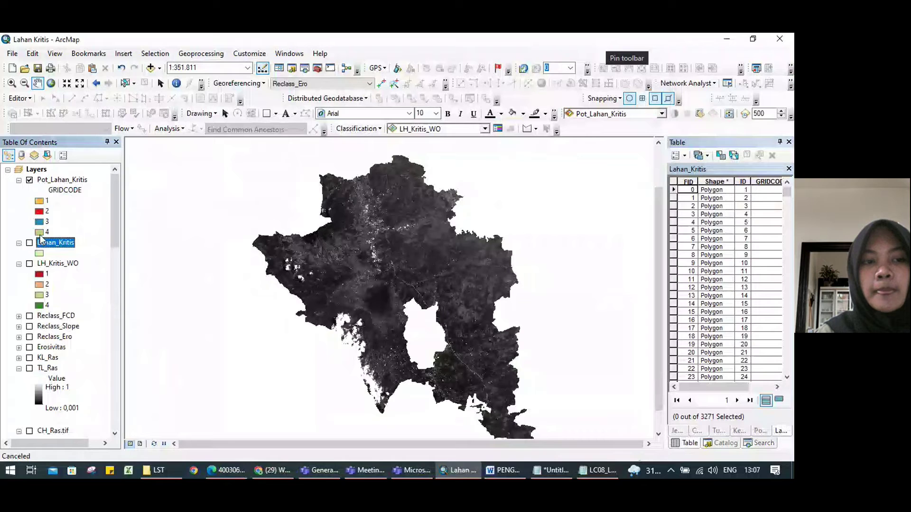
right_click(54, 180)
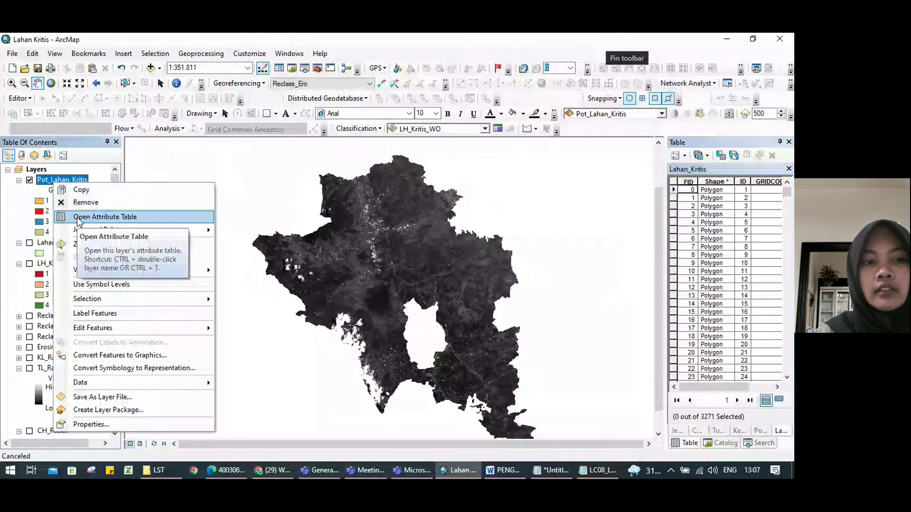
left_click(407, 271)
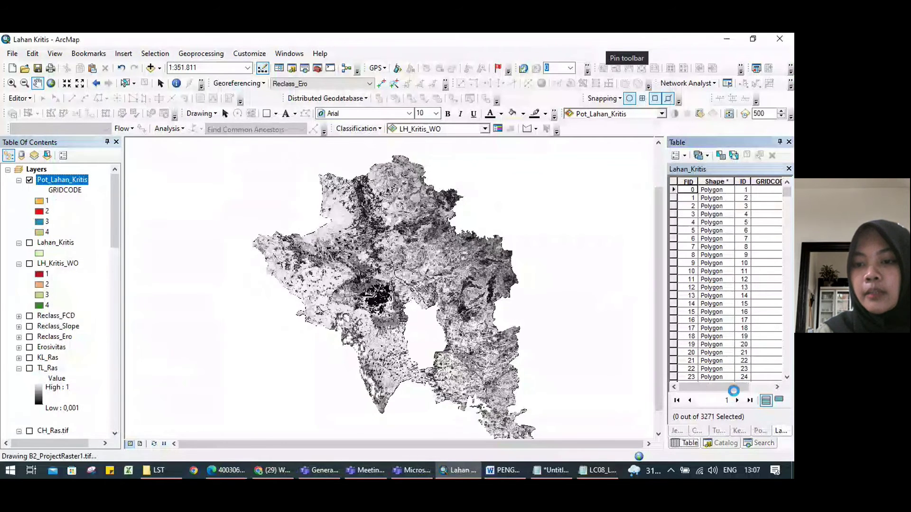
Examine the GRIDCODE and Keterangan classes in the Pot_Lahan_Kritis attribute table against the dissolved map.
mouse_move(716, 386)
left_mouse_down()
mouse_move(748, 386)
mouse_move(784, 366)
mouse_move(731, 392)
left_mouse_up()
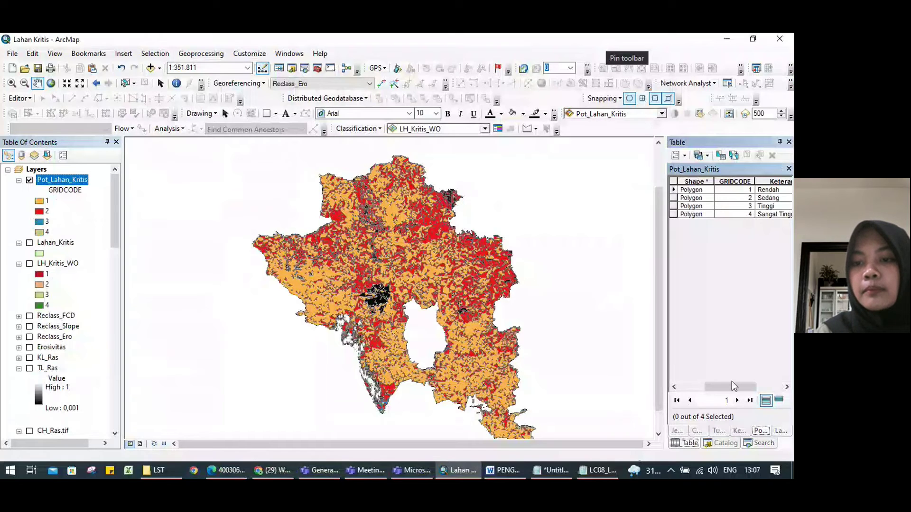
left_click_drag(732, 384, 757, 385)
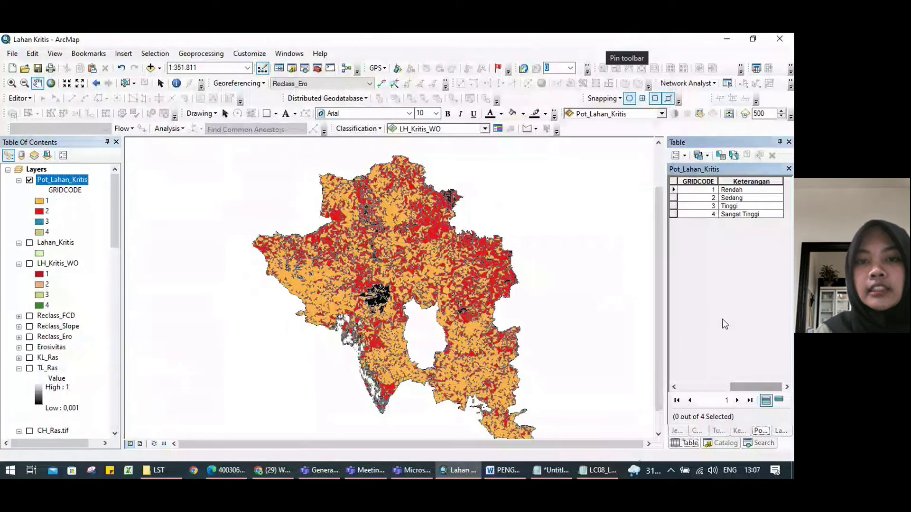
left_click_drag(378, 246, 379, 230)
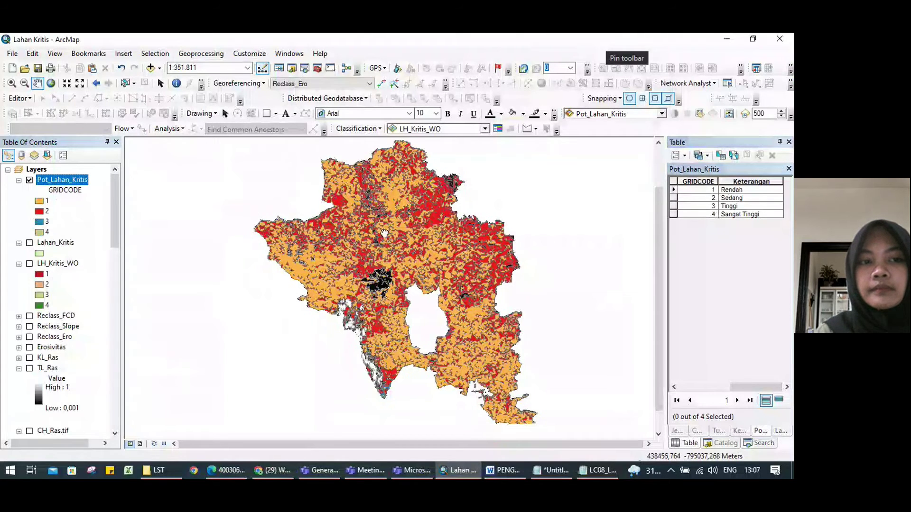
scroll(380, 207, "down", 1)
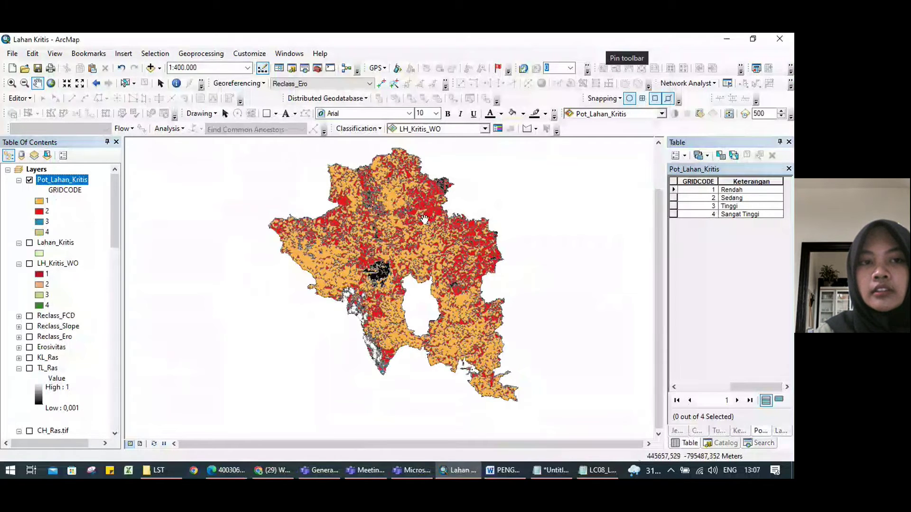
scroll(424, 219, "up", 1)
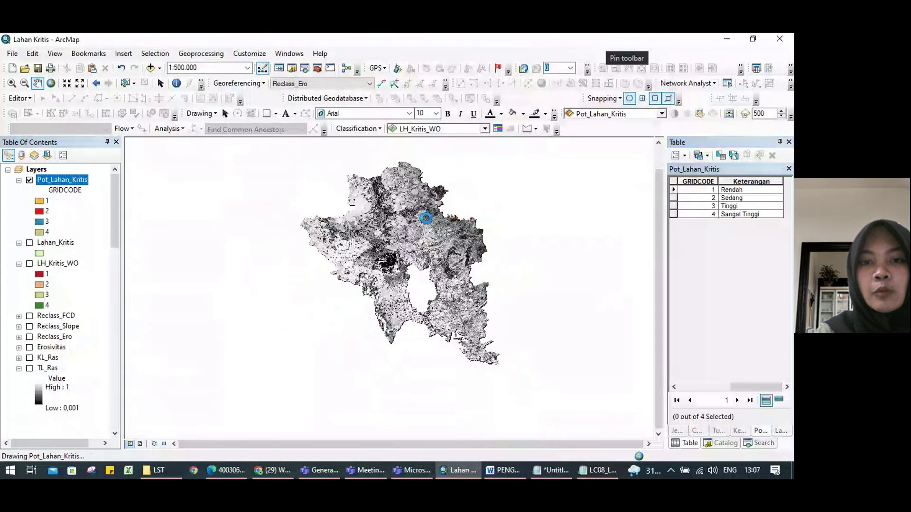
scroll(427, 213, "down", 1)
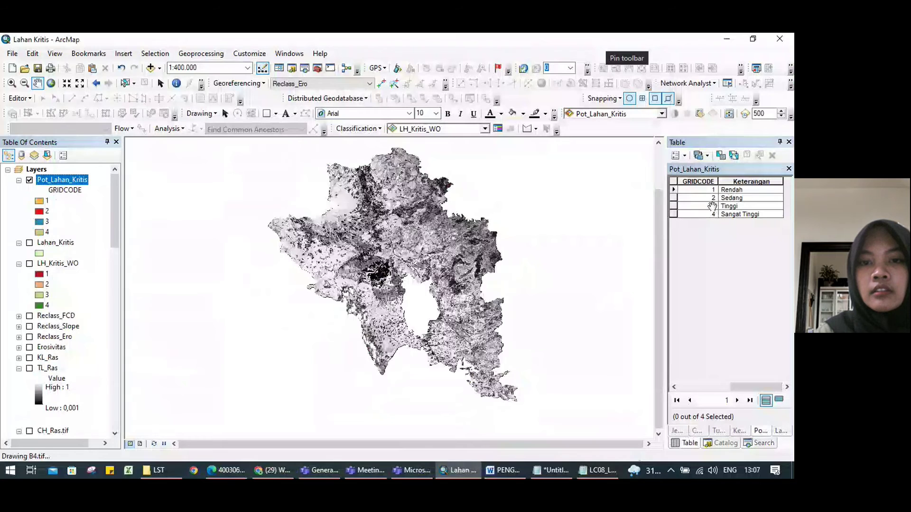
scroll(377, 273, "down", 1)
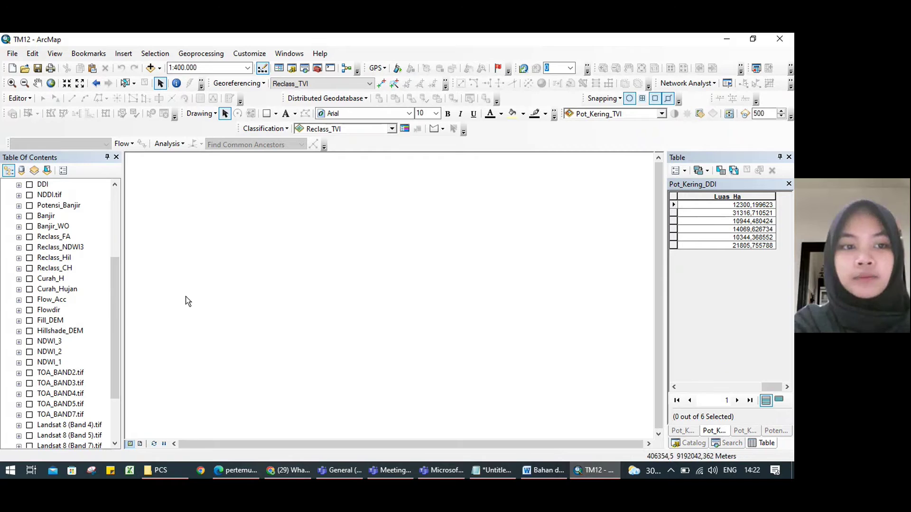
Fill the Raster Calculator expression with the NDWI-1 formula from the Notepad list: (TOA Band 5 – TOA Band 7) / (TOA Band 5 + TOA Band 7).
left_click_drag(115, 328, 115, 357)
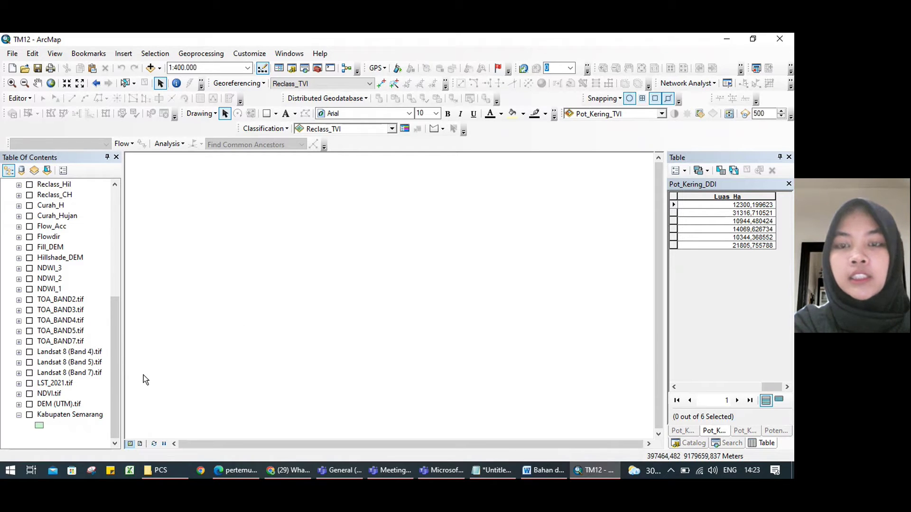
scroll(117, 332, "up", 1)
scroll(118, 331, "down", 1)
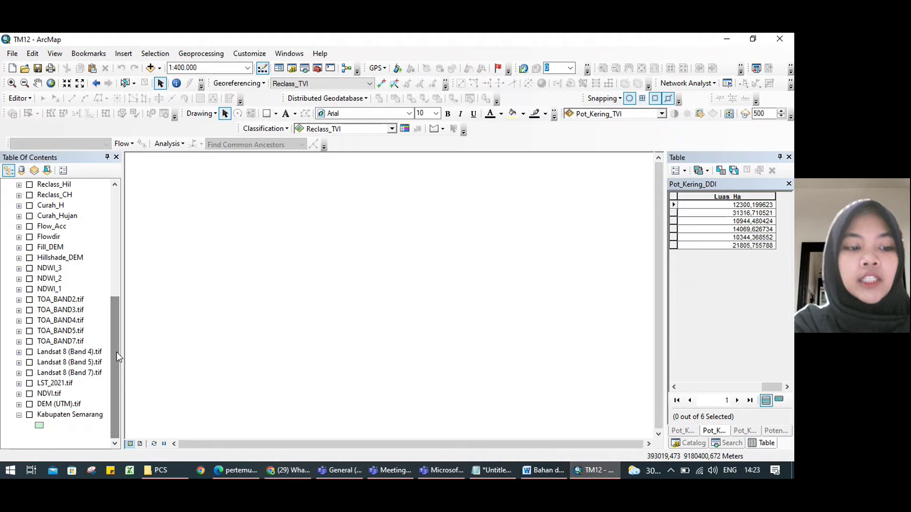
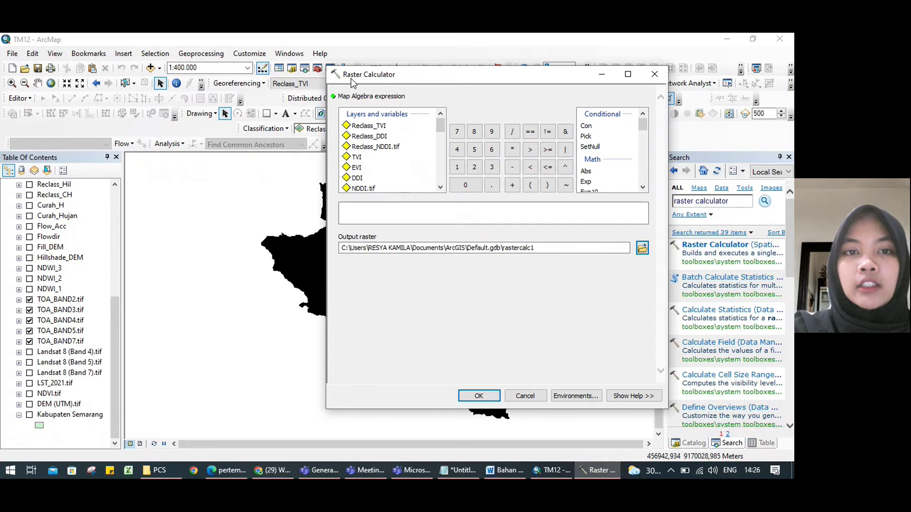
left_click(453, 216)
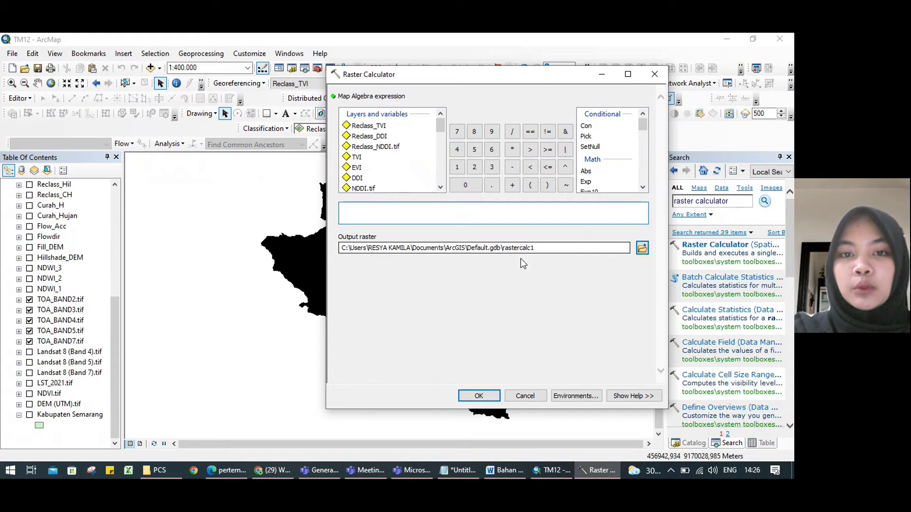
left_click(518, 478)
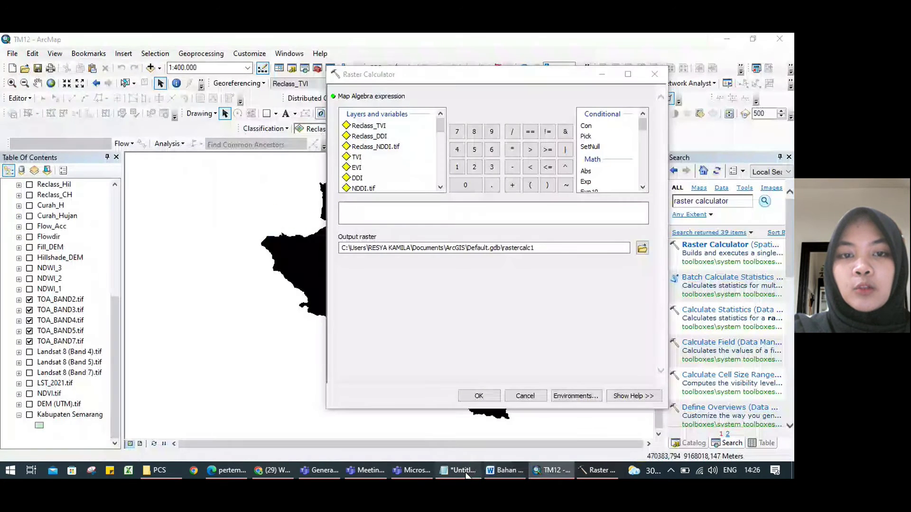
left_click(458, 470)
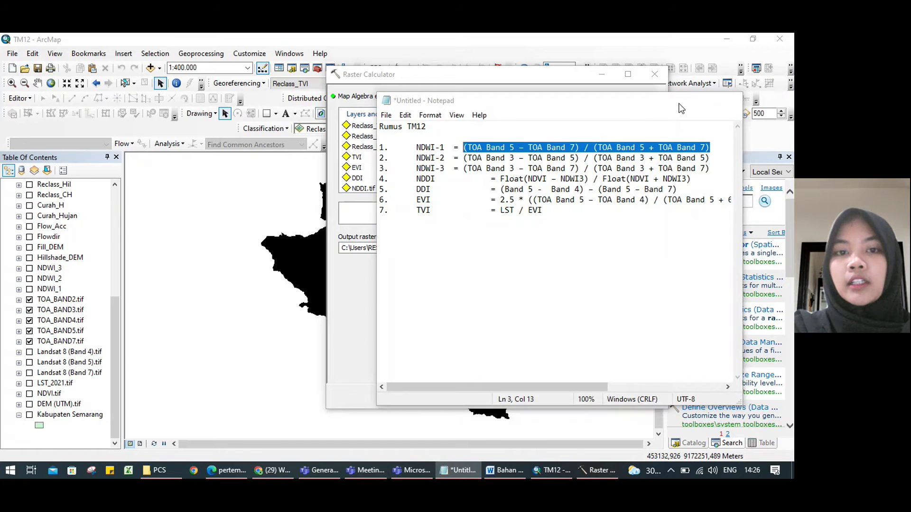
left_click(677, 101)
left_click(461, 209)
type("(TOA Band 5 – TOA Band 7) / (TOA Band 5 + TOA Band 7)")
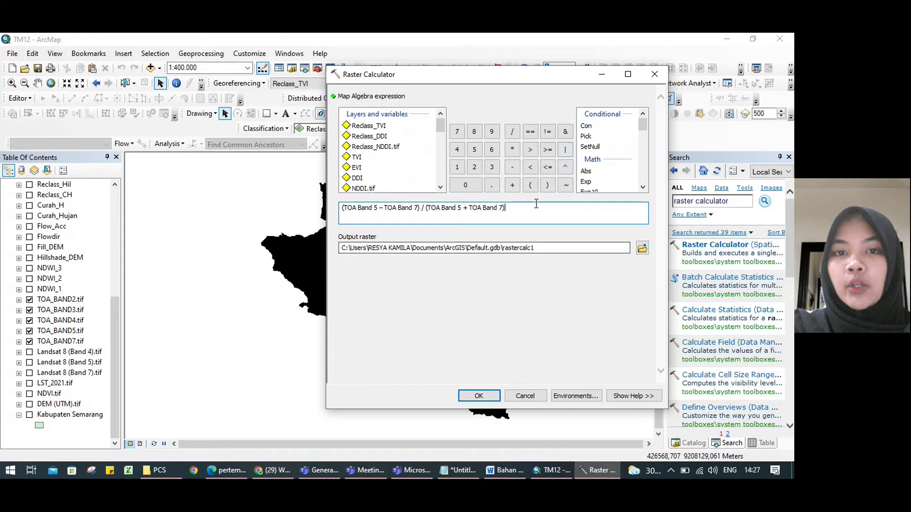
Replace the calculator expression with the NDWI-2 formula from the notes: (TOA Band 3 – TOA Band 5) / (TOA Band 3 + TOA Band 5).
left_click_drag(521, 211, 325, 223)
key("BackSpace")
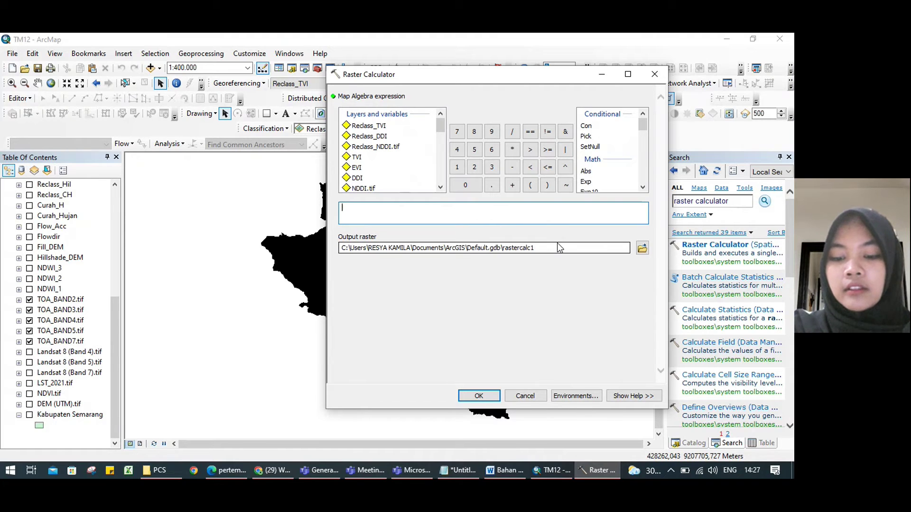
left_click(452, 472)
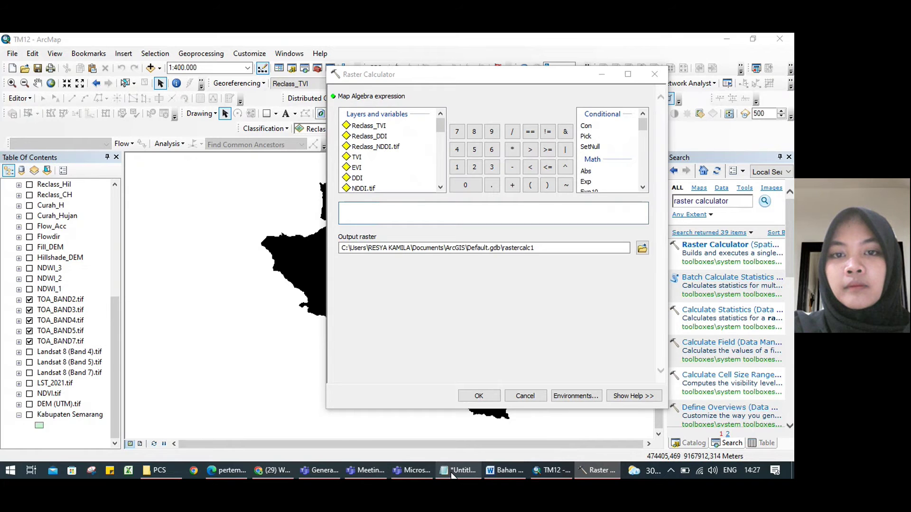
left_click(452, 472)
left_click_drag(463, 158, 709, 158)
key("ctrl+c")
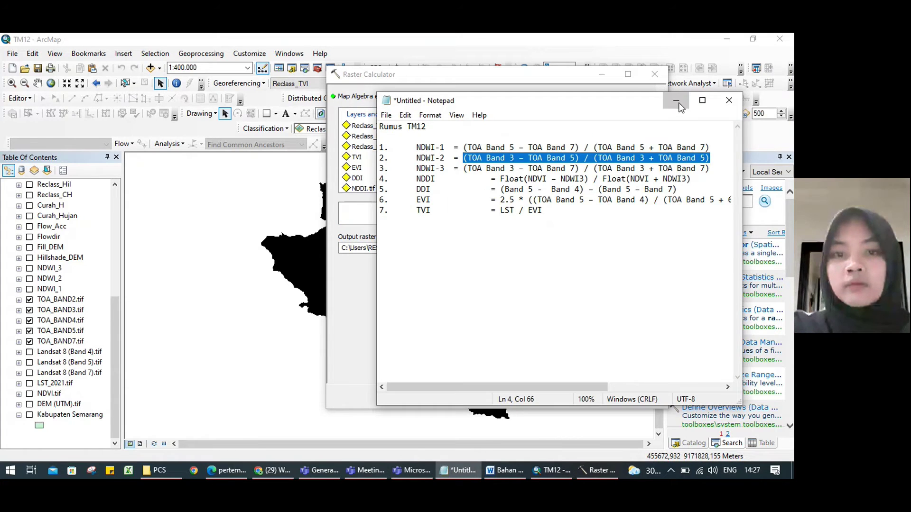
left_click(677, 100)
left_click(479, 209)
key("ctrl+v")
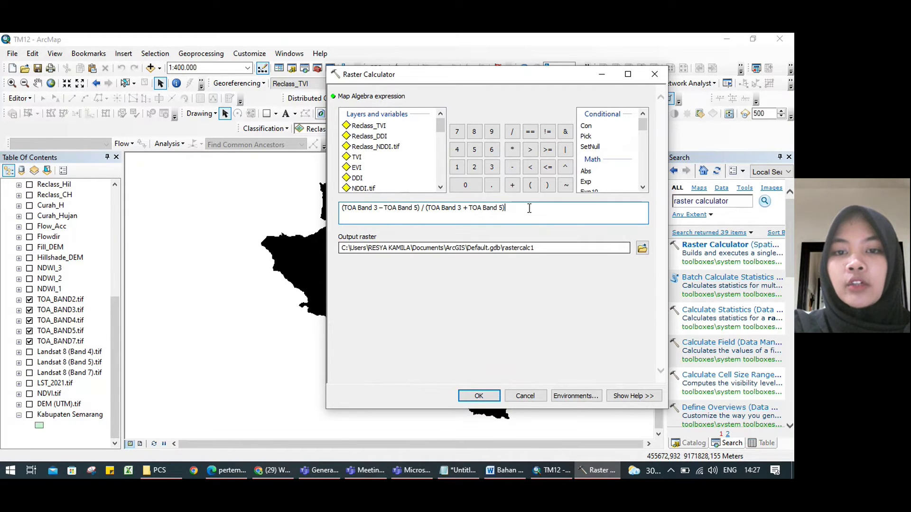
Replace the calculator expression with the NDWI-3 formula from the notes: (TOA Band 3 – TOA Band 7) / (TOA Band 3 + TOA Band 7).
left_click_drag(507, 209, 312, 250)
key("Delete")
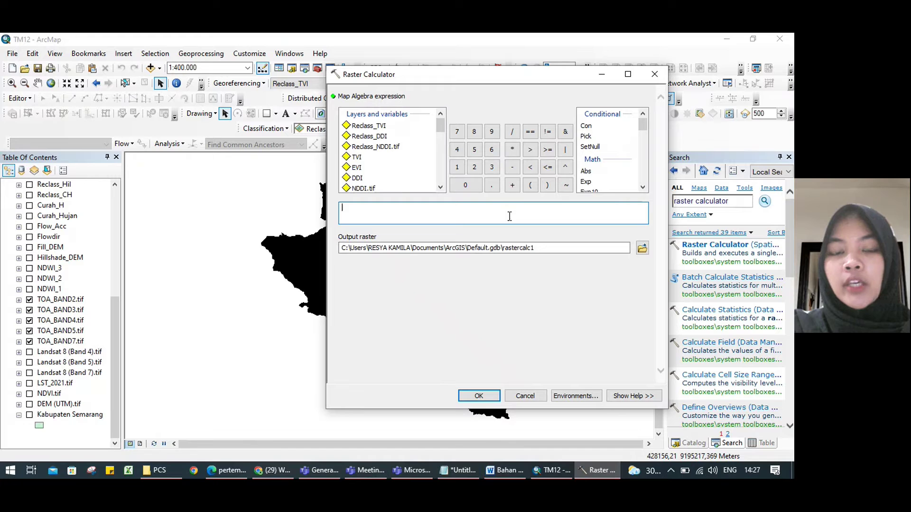
left_click(458, 470)
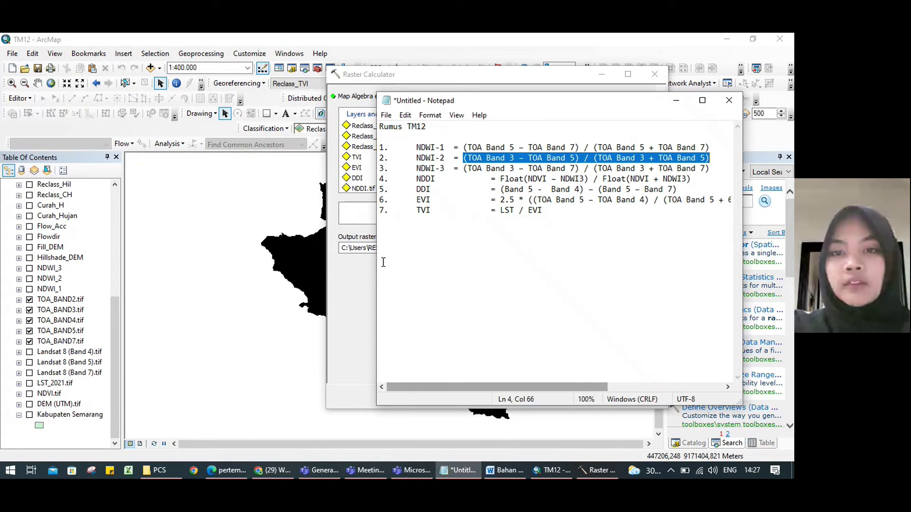
left_click_drag(464, 168, 710, 168)
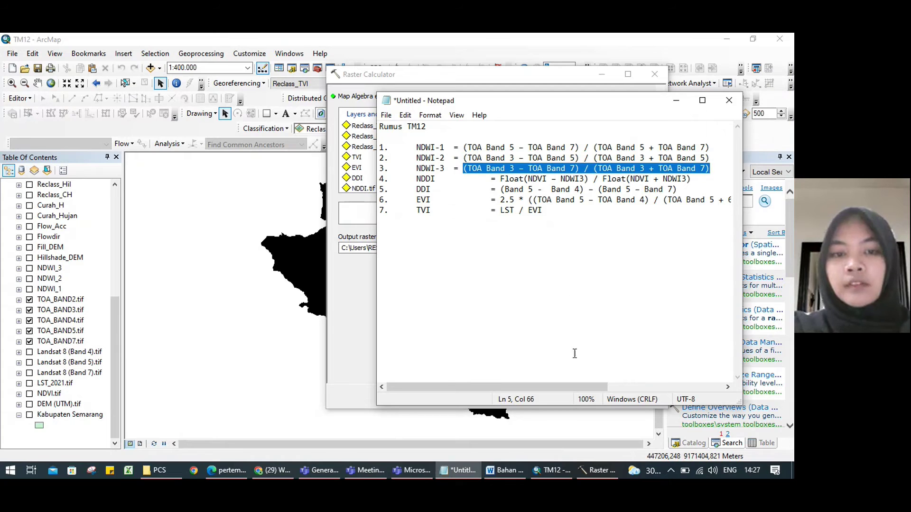
left_click(357, 208)
key("ctrl+v")
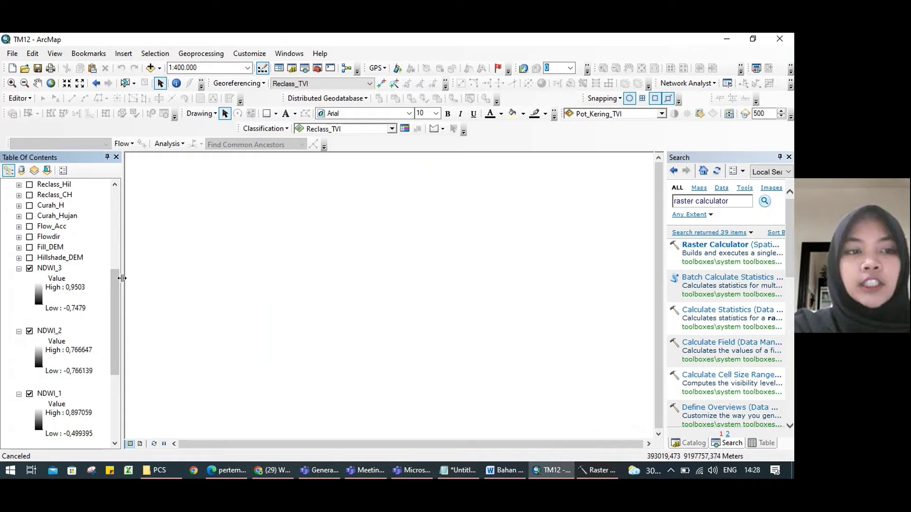
Search the tools for hillshade and open the Spatial Analyst Hillshade tool.
left_click_drag(116, 283, 117, 306)
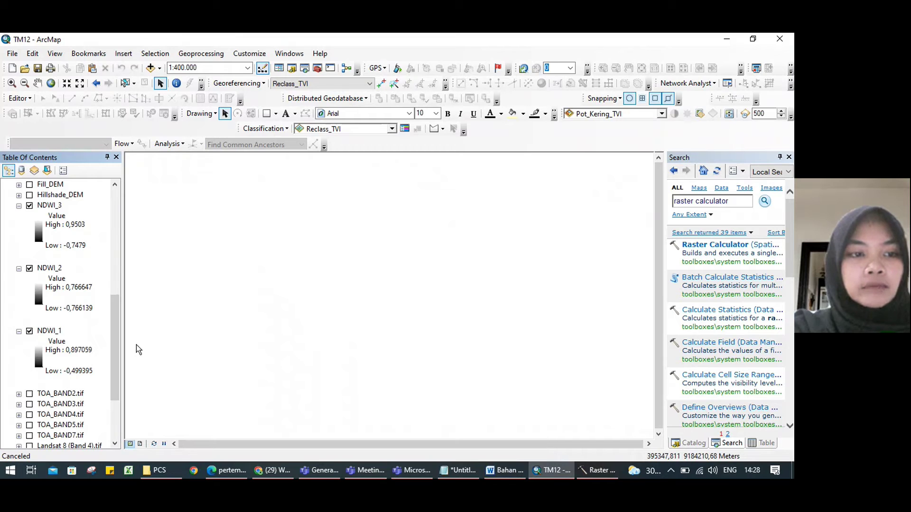
left_click_drag(117, 335, 114, 368)
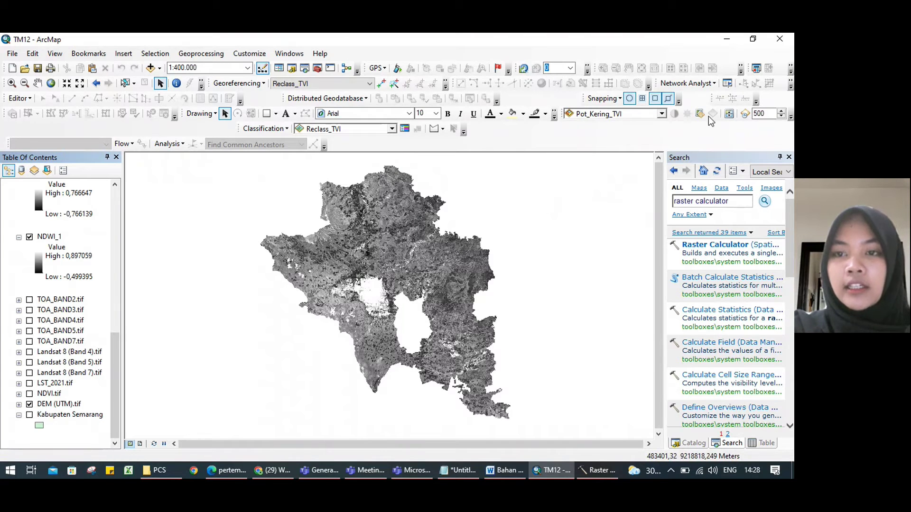
left_click_drag(725, 202, 633, 206)
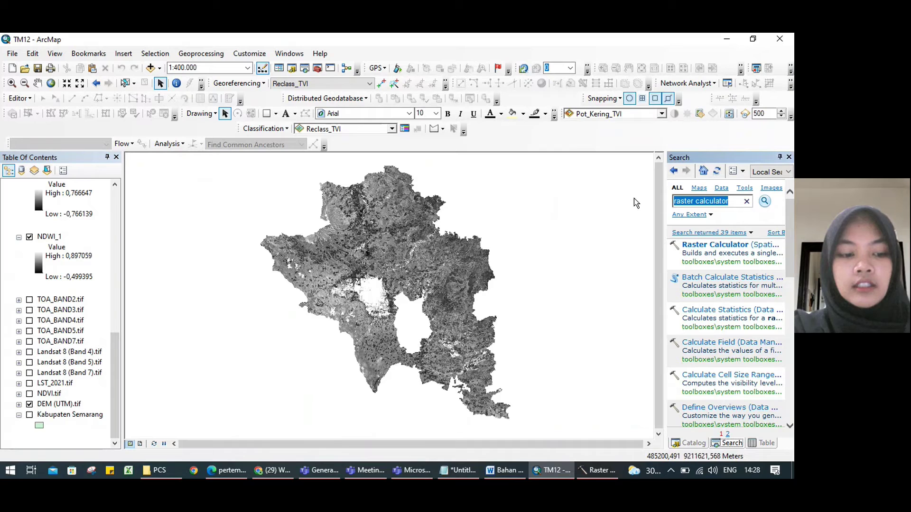
key("BackSpace")
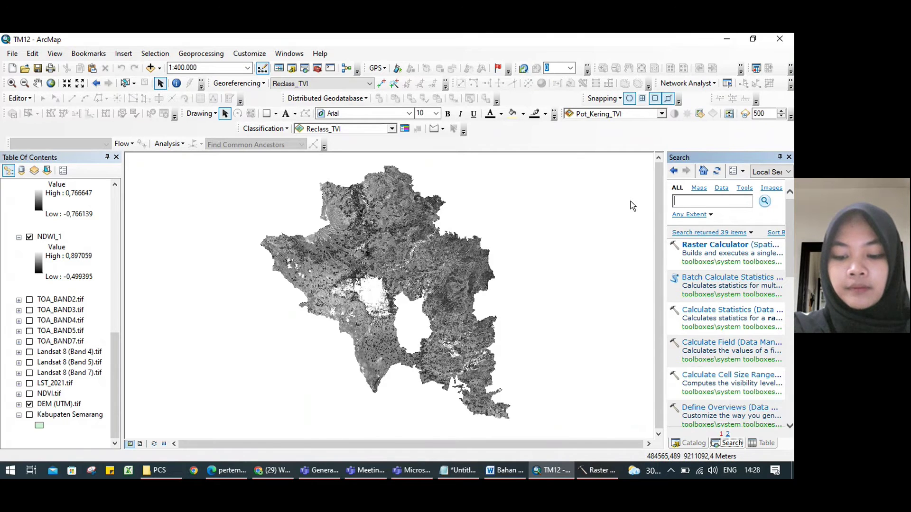
type("hillshade")
key("Return")
left_click(719, 276)
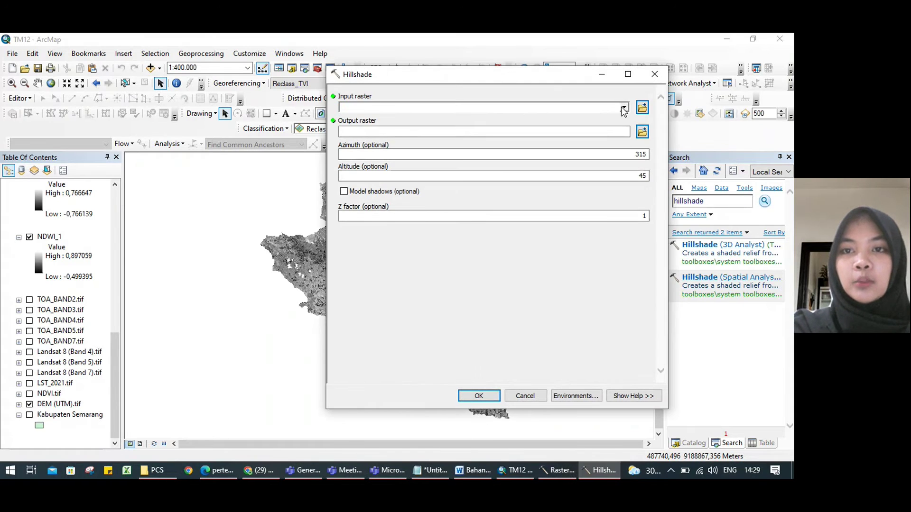
Choose DEM (UTM).tif as the Hillshade input raster, then close the tool without running it.
left_click(624, 107)
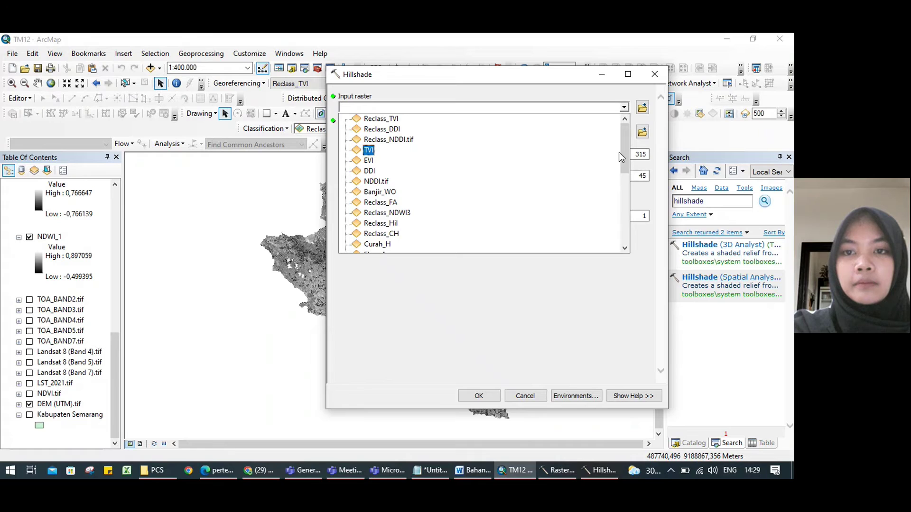
left_click_drag(623, 162, 615, 207)
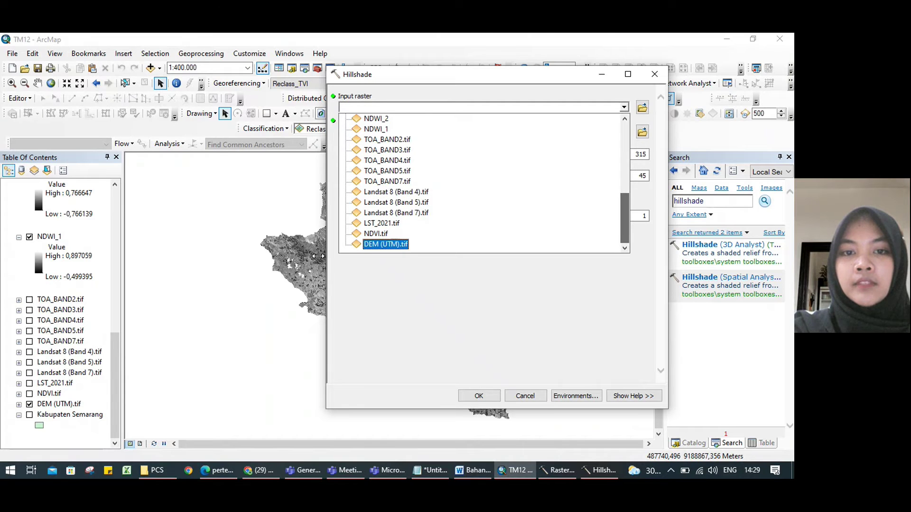
left_click(360, 245)
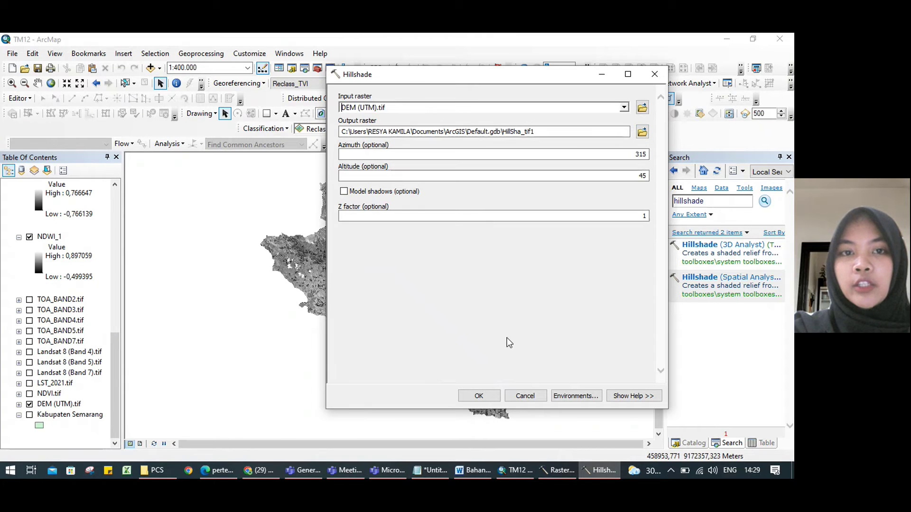
left_click(653, 75)
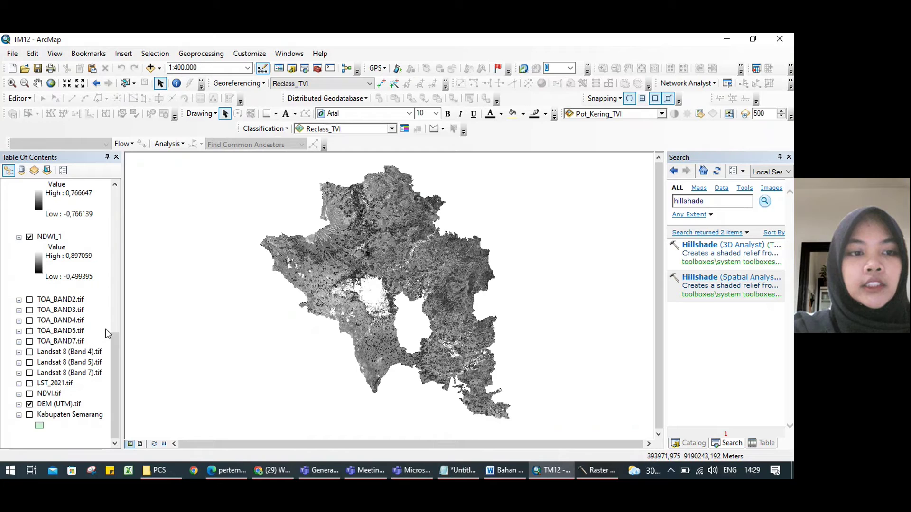
Turn on the existing Hillshade_DEM layer and expand its legend in the layer list.
left_click_drag(115, 340, 121, 367)
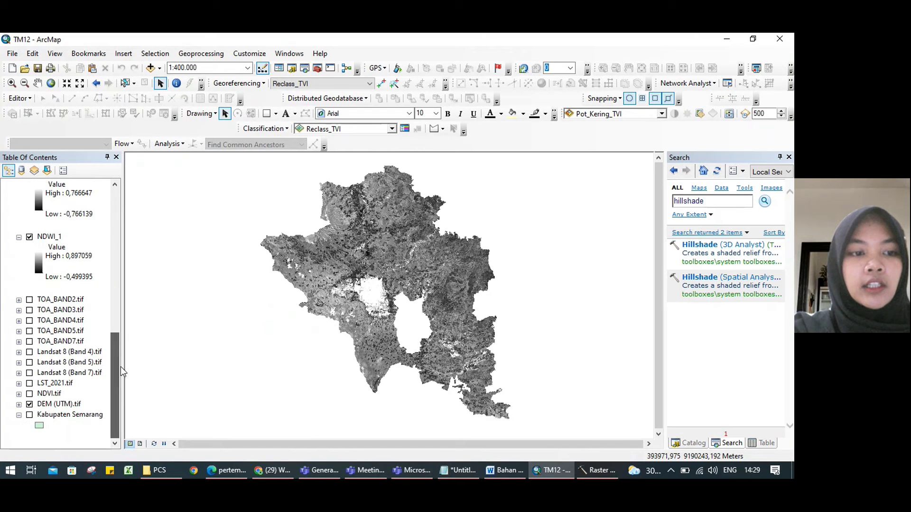
left_click_drag(115, 377, 107, 309)
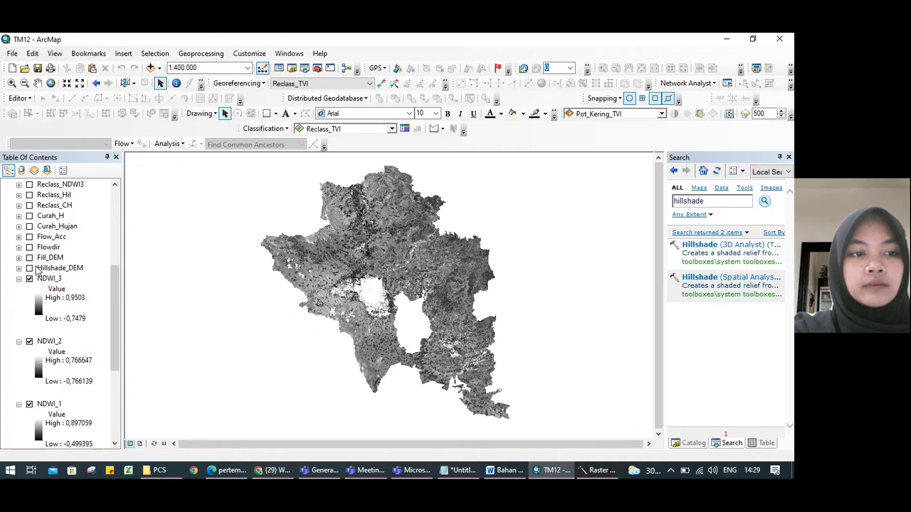
left_click(29, 269)
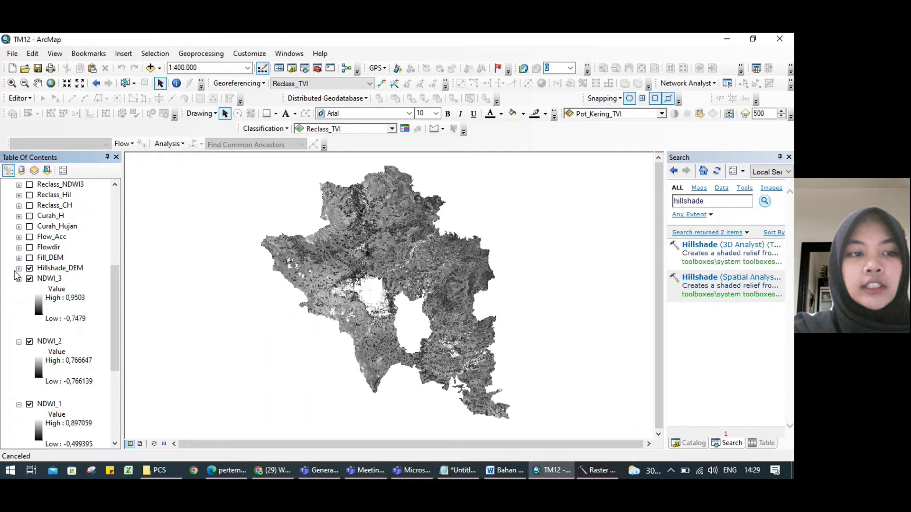
left_click(19, 269)
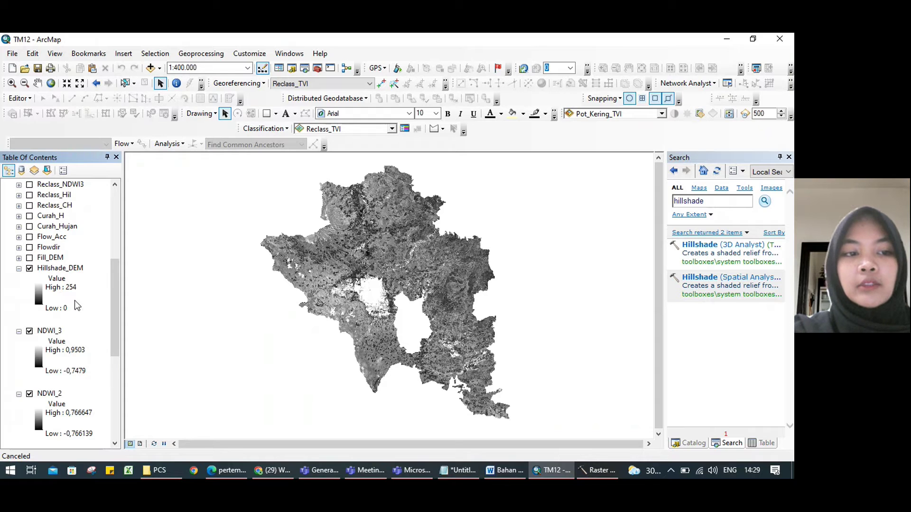
Search the tools for fill and open the Spatial Analyst Fill tool.
left_click_drag(115, 295, 115, 285)
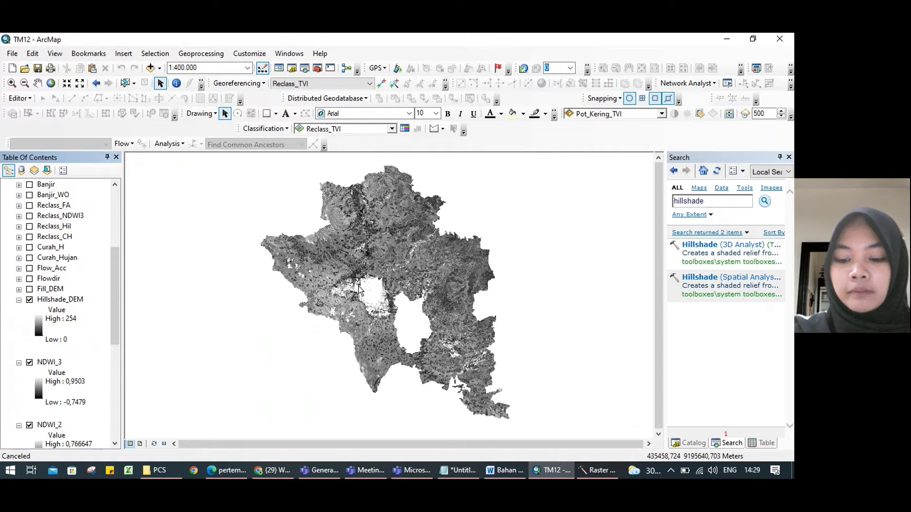
double_click(689, 201)
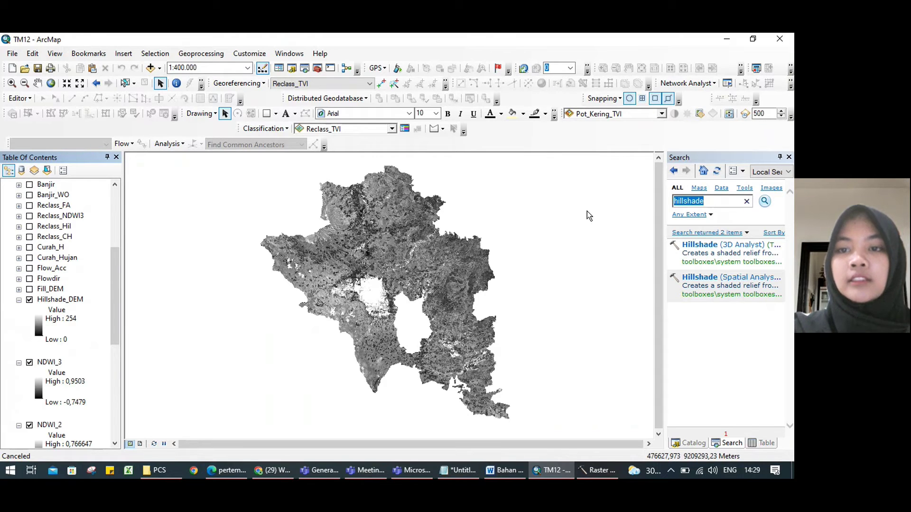
type("fill")
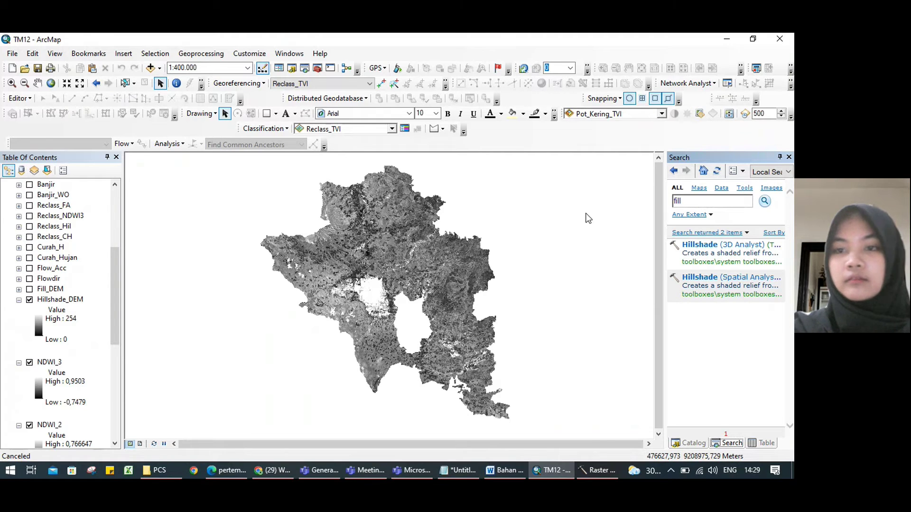
key("Return")
left_click(735, 245)
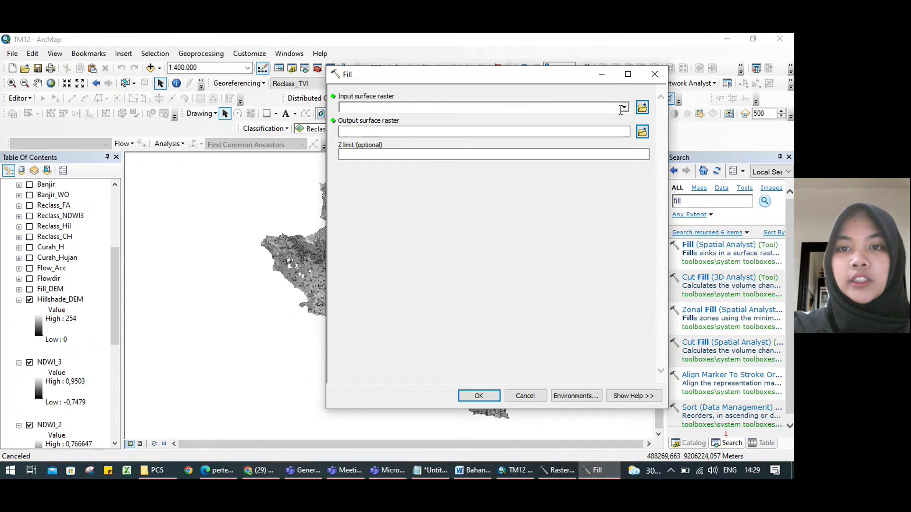
Choose DEM (UTM).tif as the Fill input surface raster, then close the tool without running it.
left_click(625, 107)
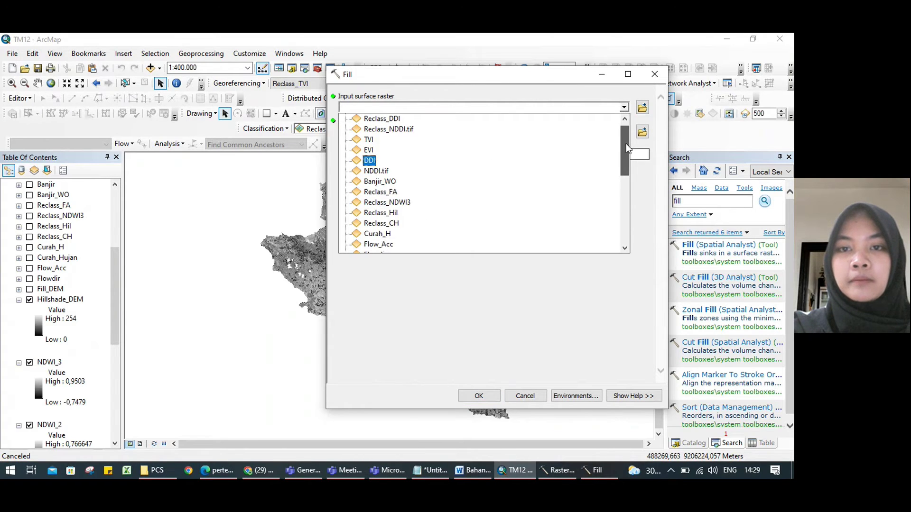
left_click_drag(625, 144, 621, 236)
left_click(404, 244)
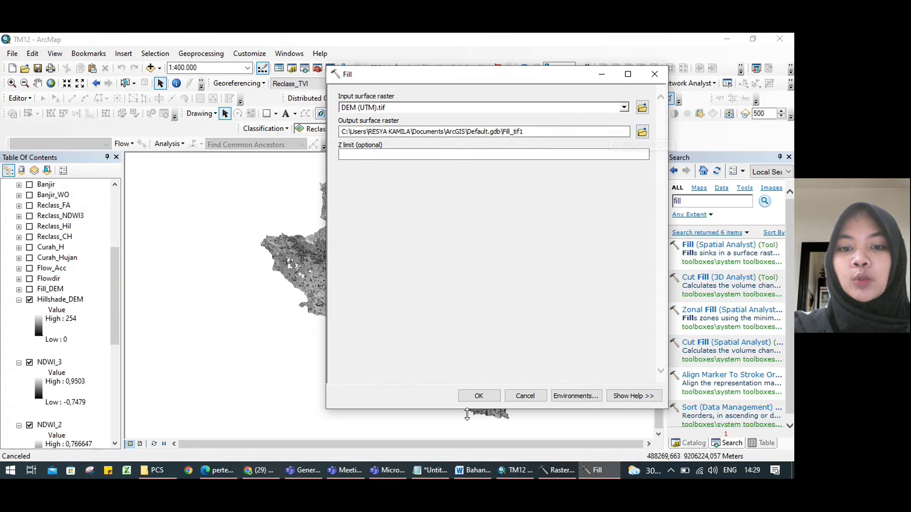
left_click(655, 74)
Show the existing Fill_DEM layer with its legend instead of Hillshade_DEM, and collapse the Hillshade_DEM and NDWI_3 legends.
left_click(29, 300)
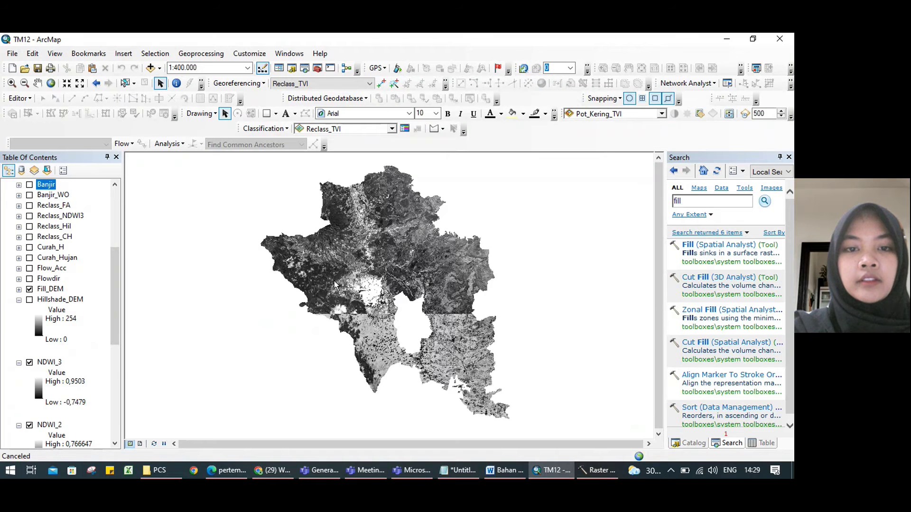
left_click(19, 290)
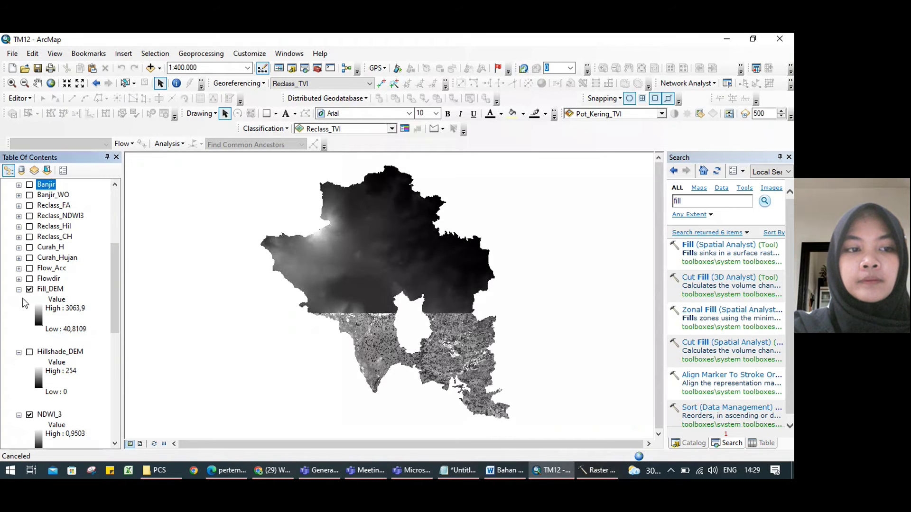
left_click(18, 353)
left_click(18, 362)
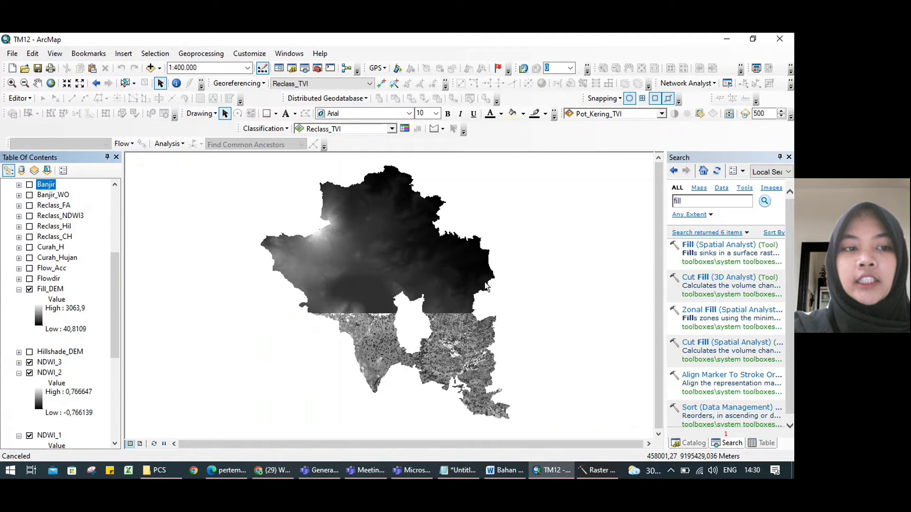
Search the tools for flow direction and open the Spatial Analyst Flow Direction tool.
left_click(685, 205)
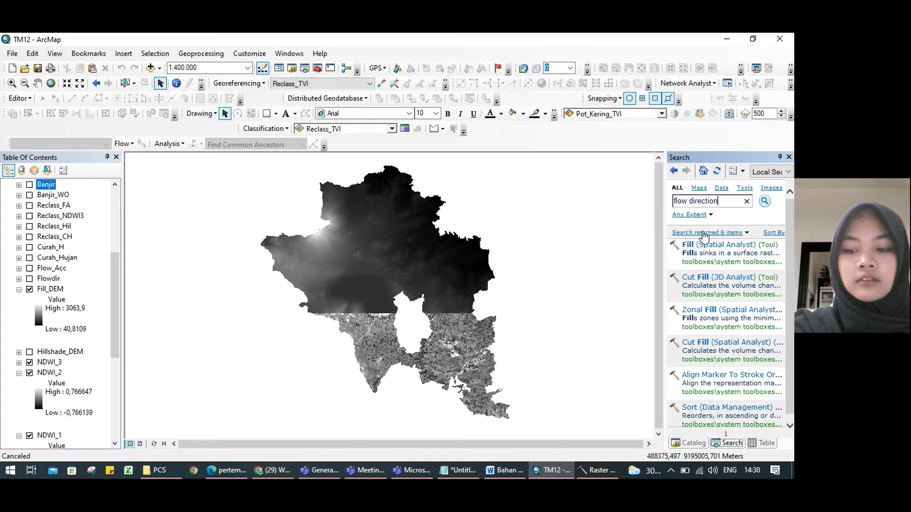
key("Return")
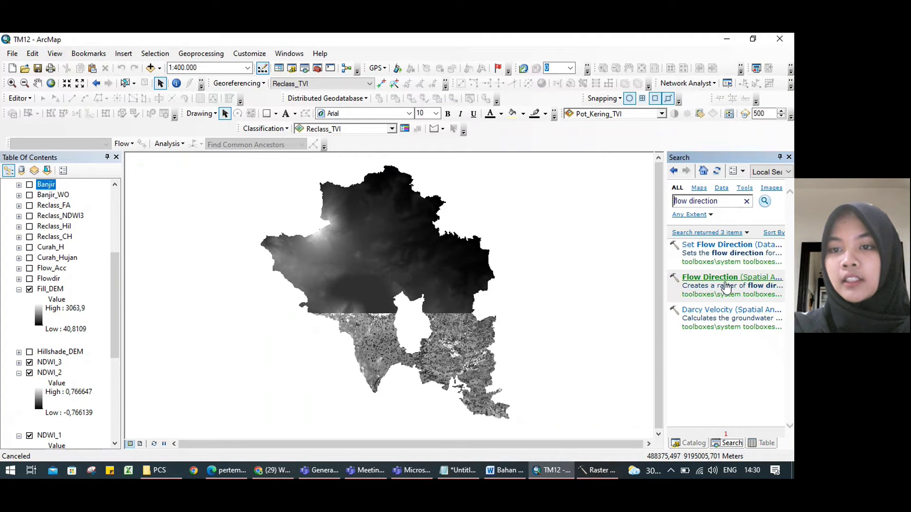
left_click(739, 281)
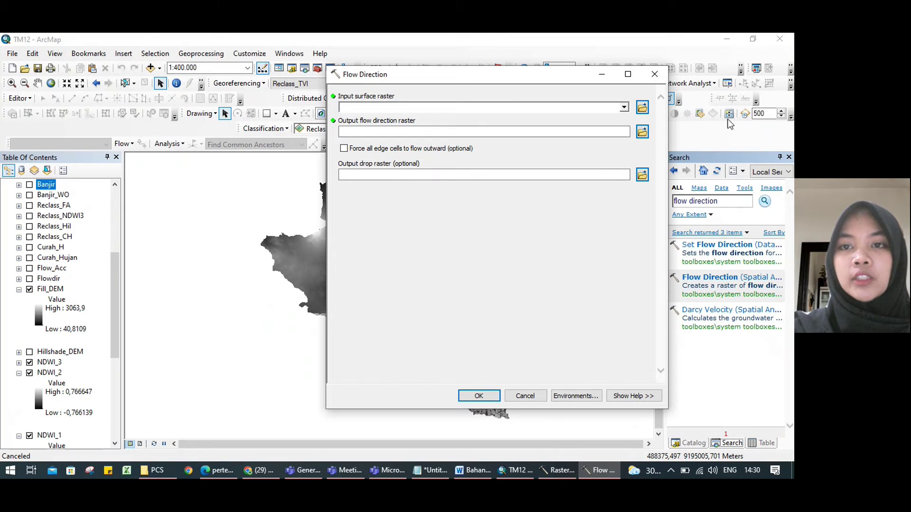
Choose Fill_DEM as the Flow Direction input surface raster, then close the tool without running it.
left_click(624, 107)
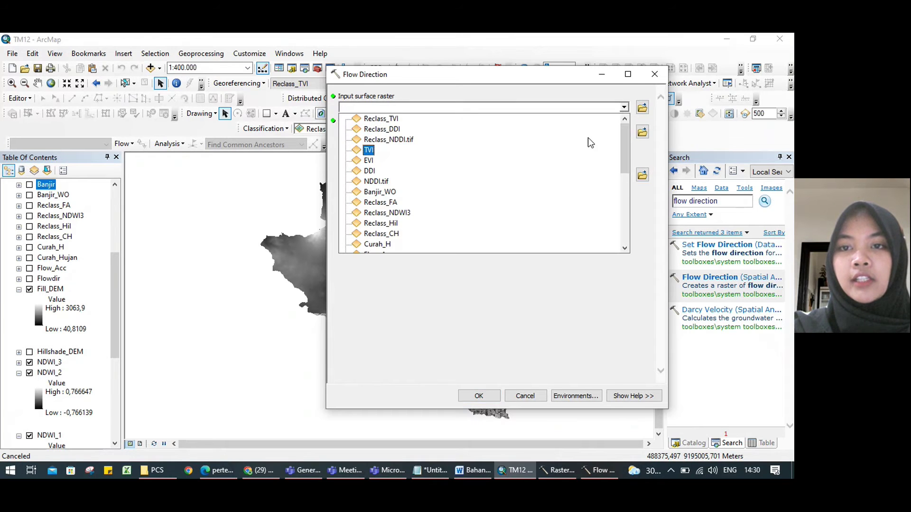
left_click_drag(624, 171, 624, 241)
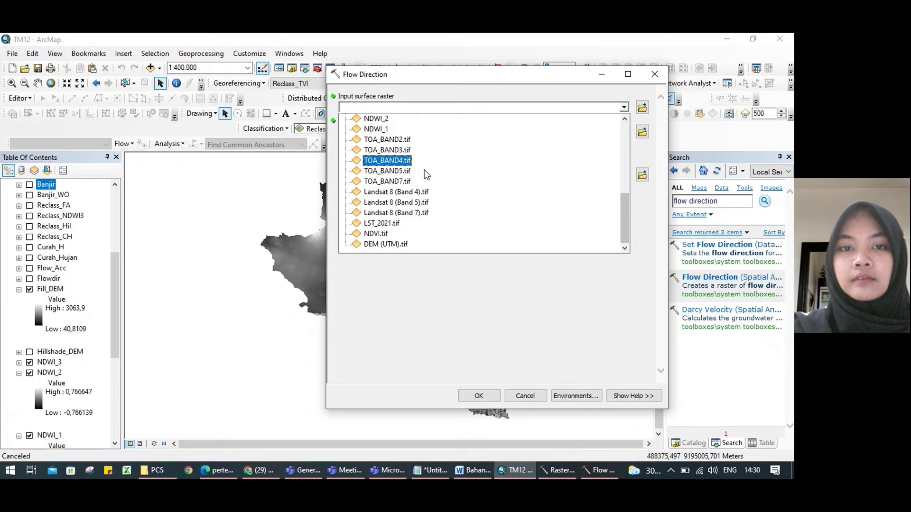
scroll(380, 201, "up", 3)
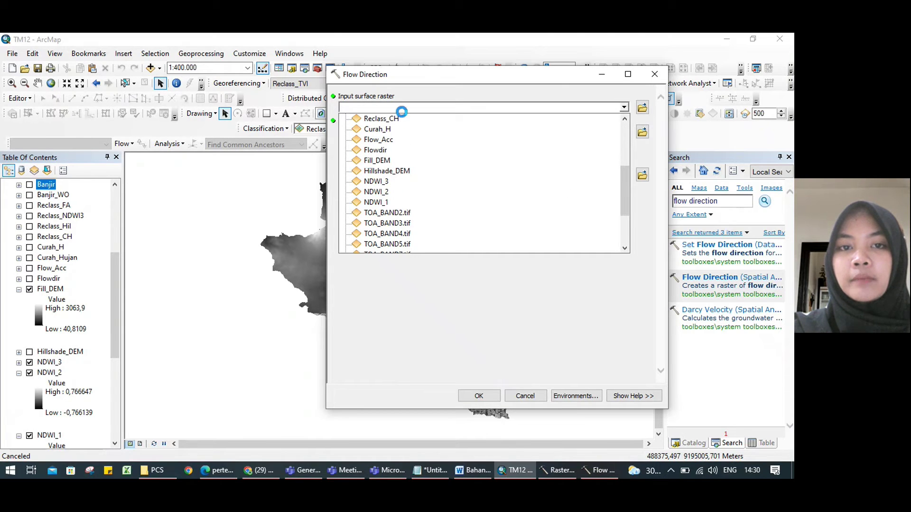
left_click(378, 160)
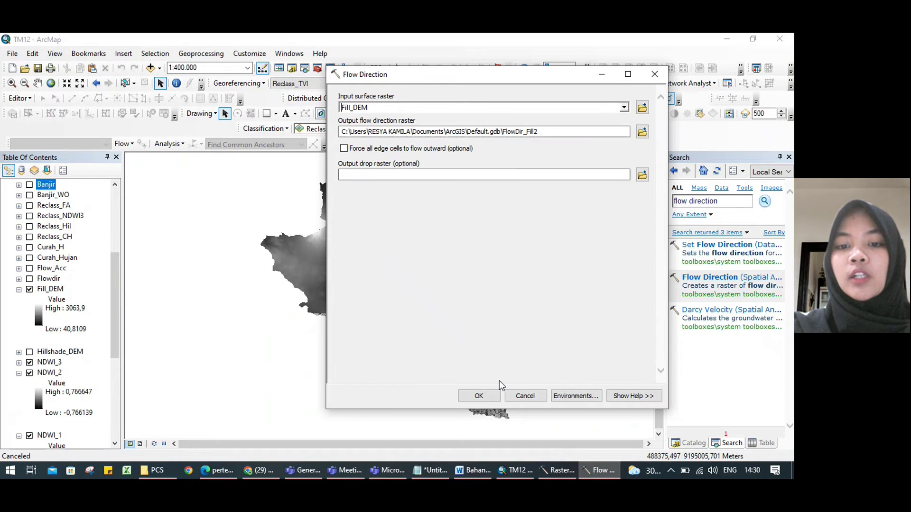
left_click(655, 74)
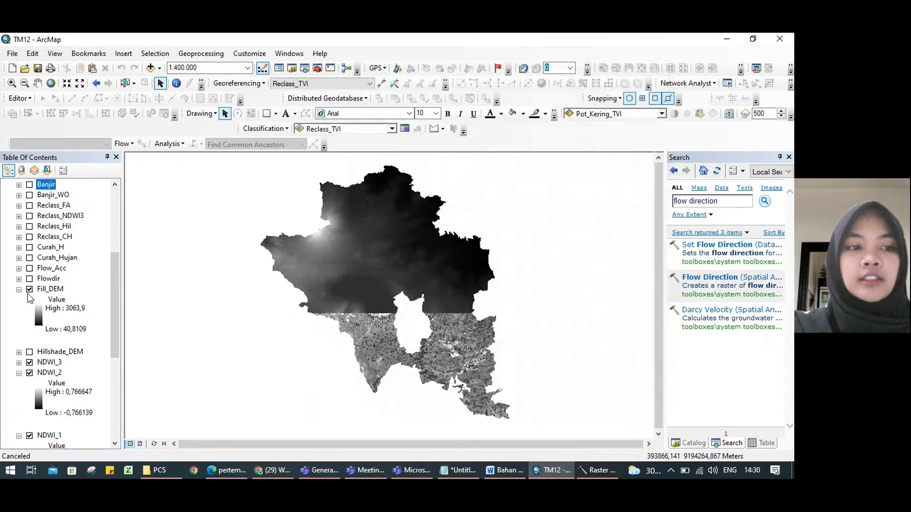
Hide Fill_DEM, NDWI_3 and NDWI_2, and display the existing Flowdir layer with its legend expanded.
left_click(19, 289)
left_click(29, 289)
left_click(29, 279)
left_click(19, 279)
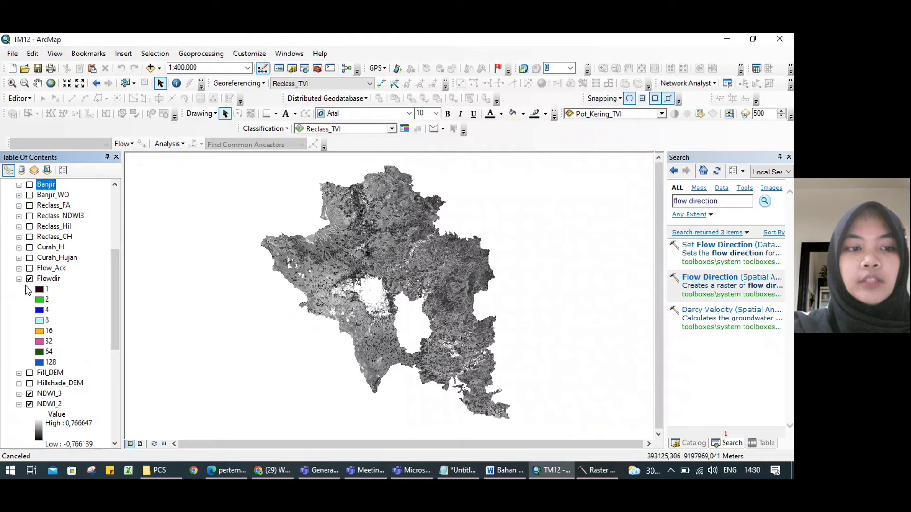
left_click(47, 287)
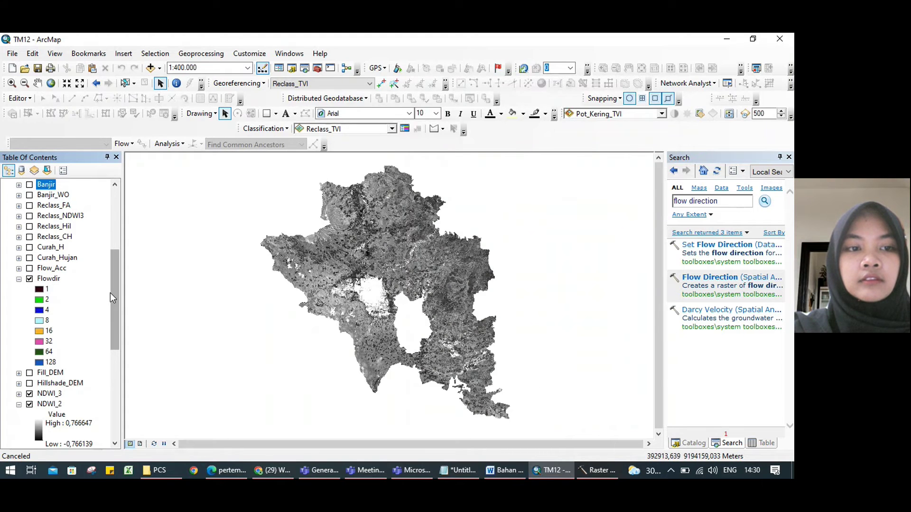
Search the tools for flow accumulation and open the Spatial Analyst Flow Accumulation tool.
left_click_drag(725, 202, 688, 201)
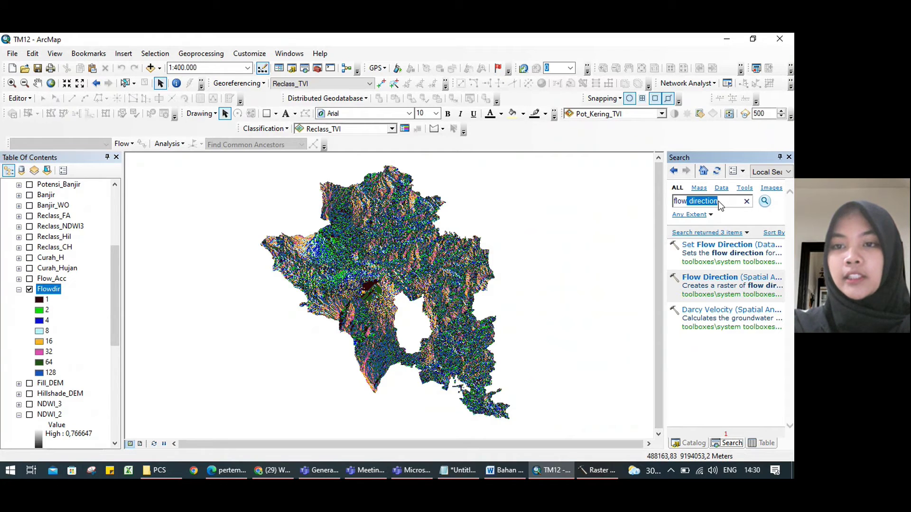
left_click(722, 204)
left_click_drag(722, 202, 689, 209)
type("a")
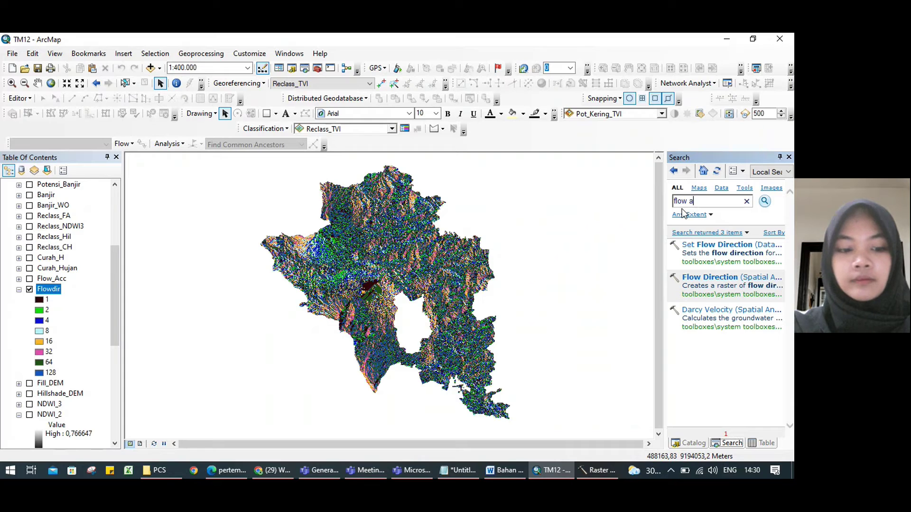
type("ccumulation")
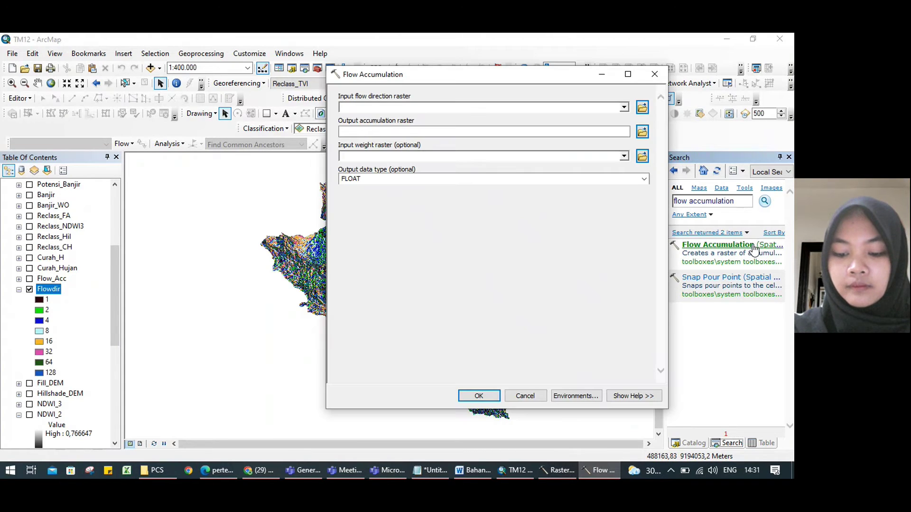
Choose Flowdir as the Flow Accumulation input flow direction raster, then close the tool without running it.
left_click(624, 109)
scroll(616, 168, "down", 3)
scroll(612, 190, "down", 3)
scroll(603, 212, "up", 3)
scroll(587, 172, "up", 2)
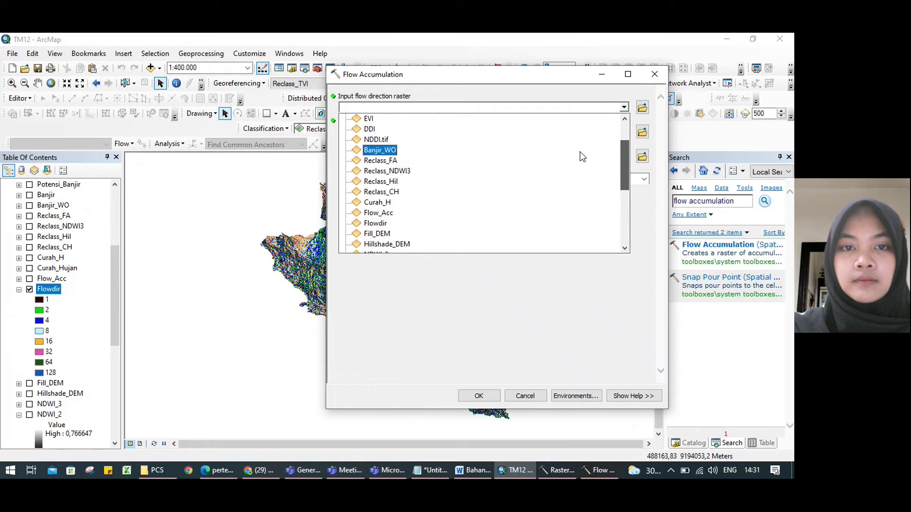
scroll(579, 149, "down", 3)
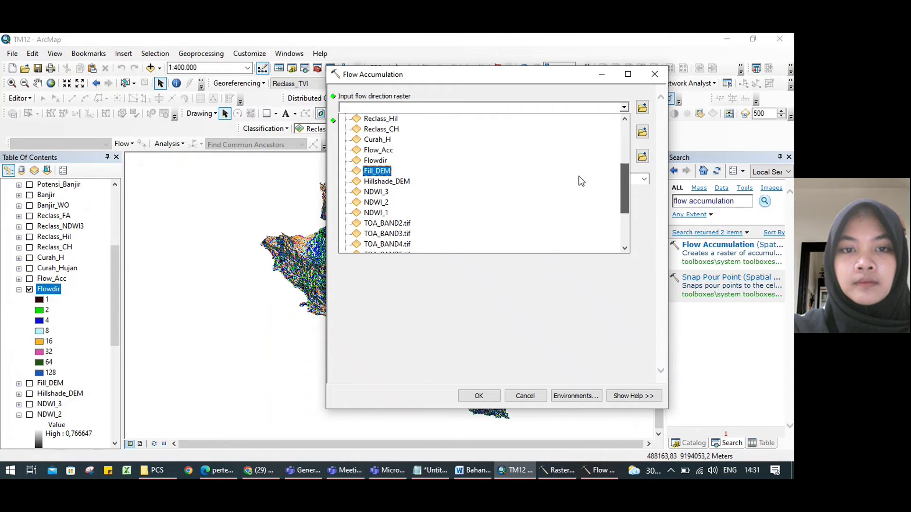
scroll(577, 195, "down", 1)
scroll(575, 198, "up", 1)
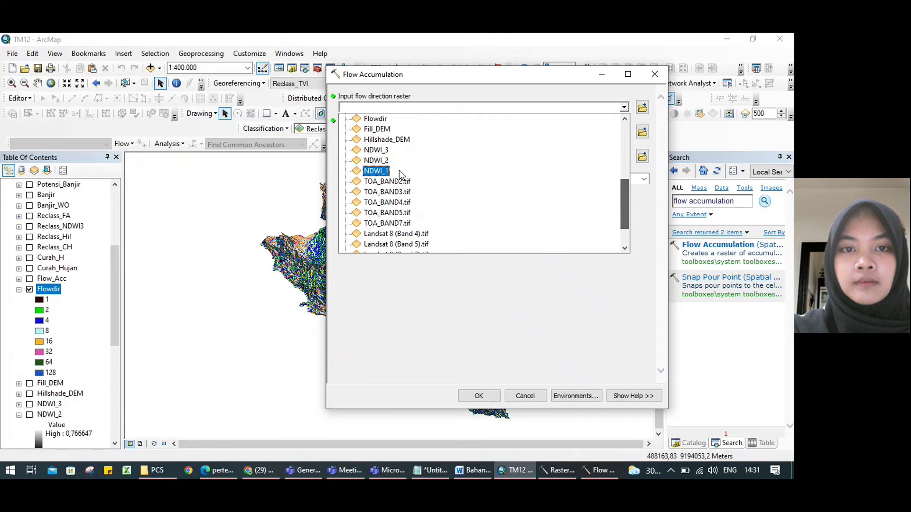
left_click(379, 122)
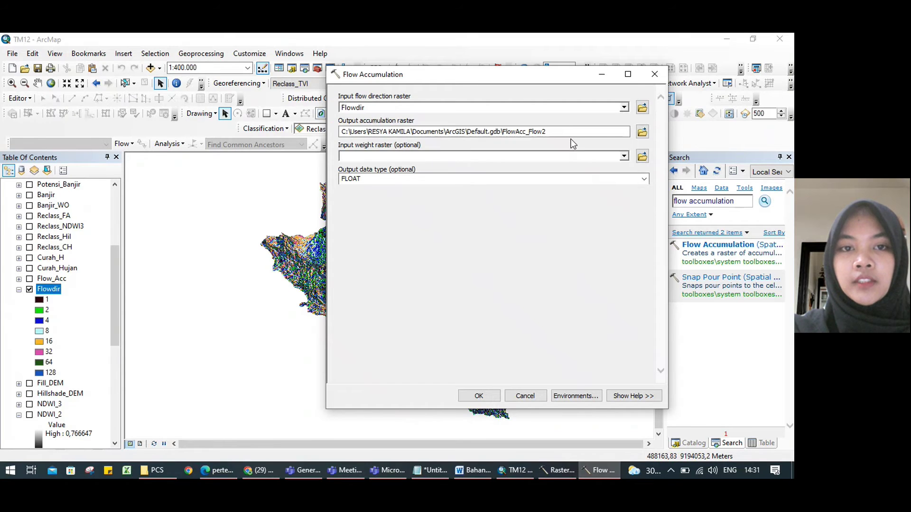
left_click(661, 75)
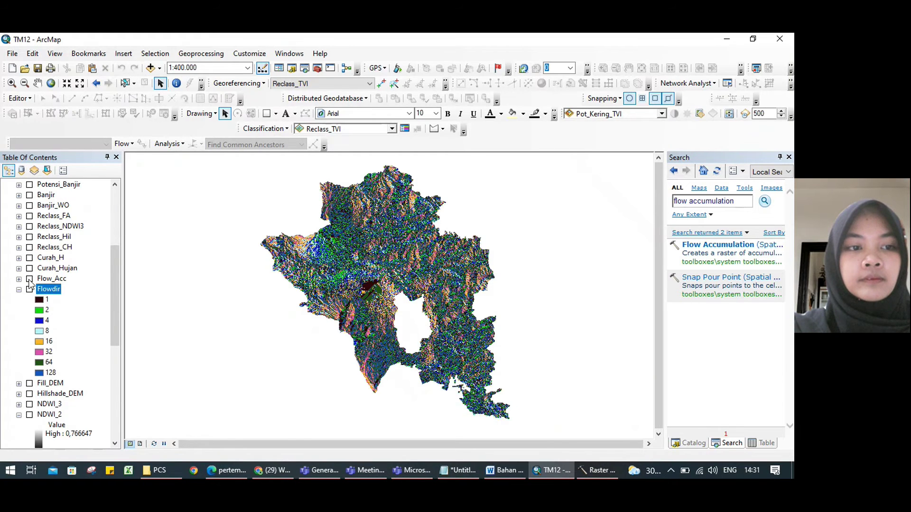
Turn on the existing Flow_Acc layer with its legend expanded, and collapse the hidden Flowdir layer's legend.
left_click(29, 279)
left_click(18, 290)
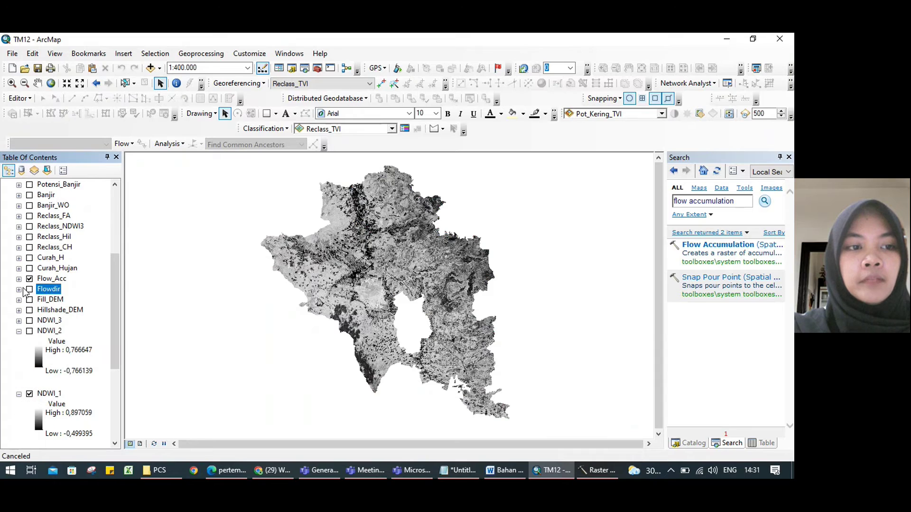
left_click(19, 289)
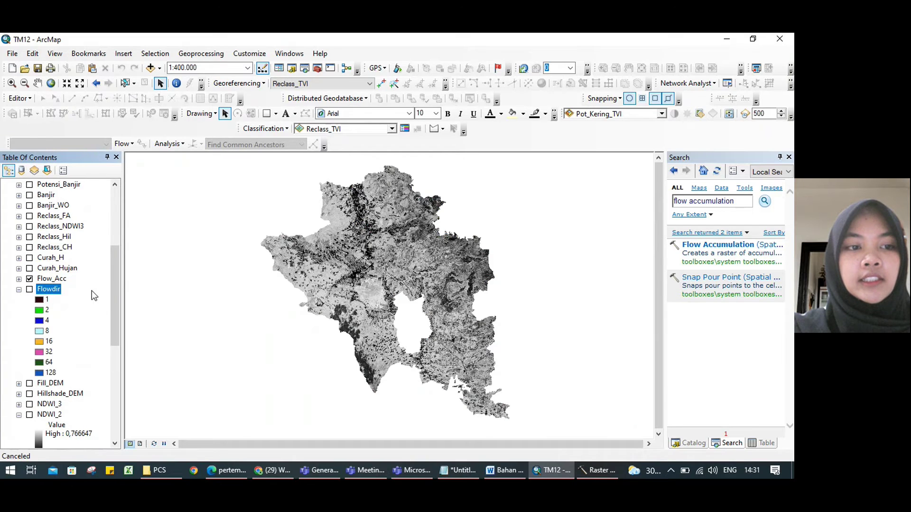
left_click(18, 290)
left_click(18, 279)
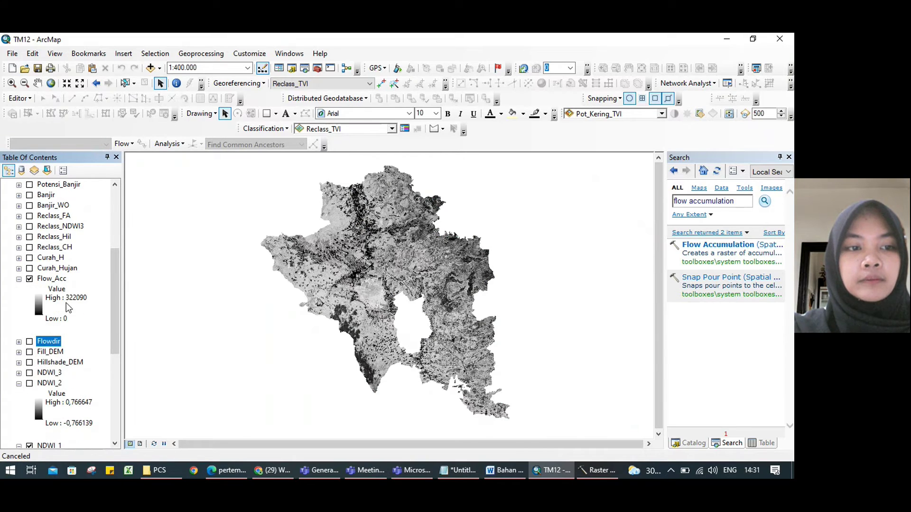
left_click(55, 279)
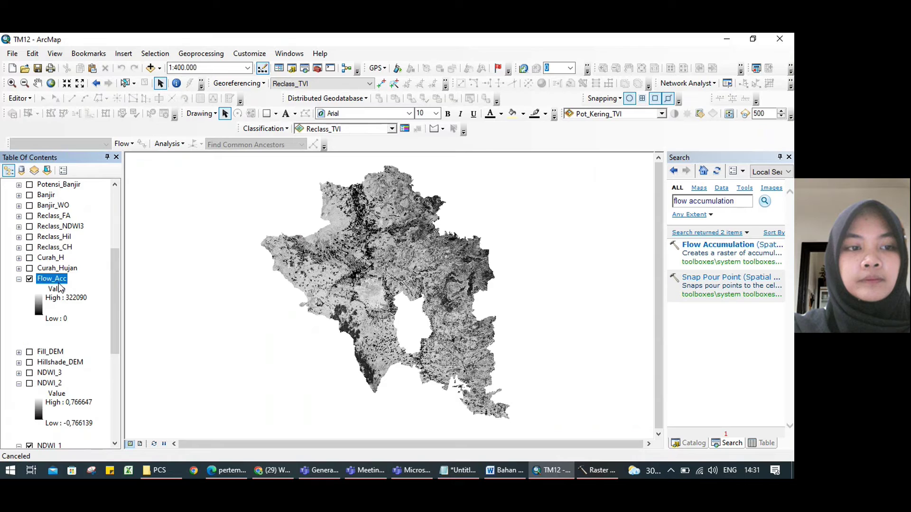
Turn on the Curah_Hujan rainfall layer, hide Flow_Acc, and select Curah_Hujan in the layer list.
left_click(29, 268)
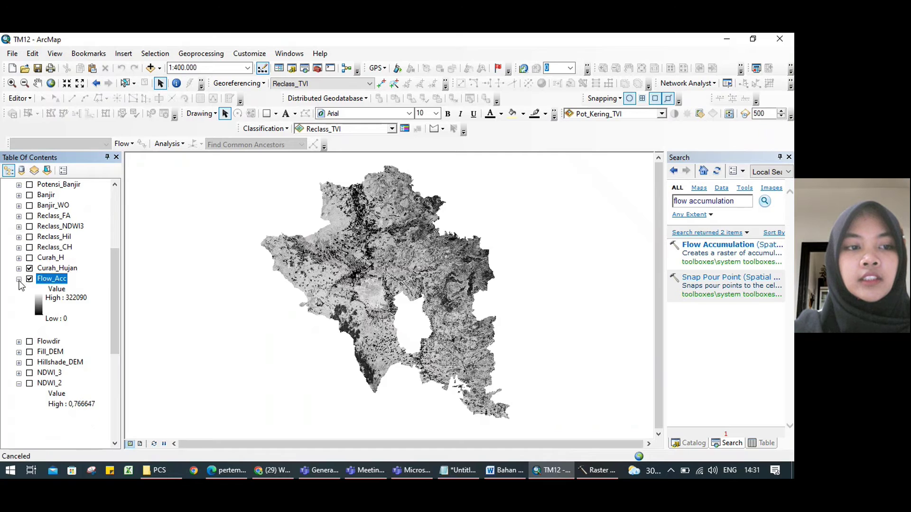
left_click(29, 279)
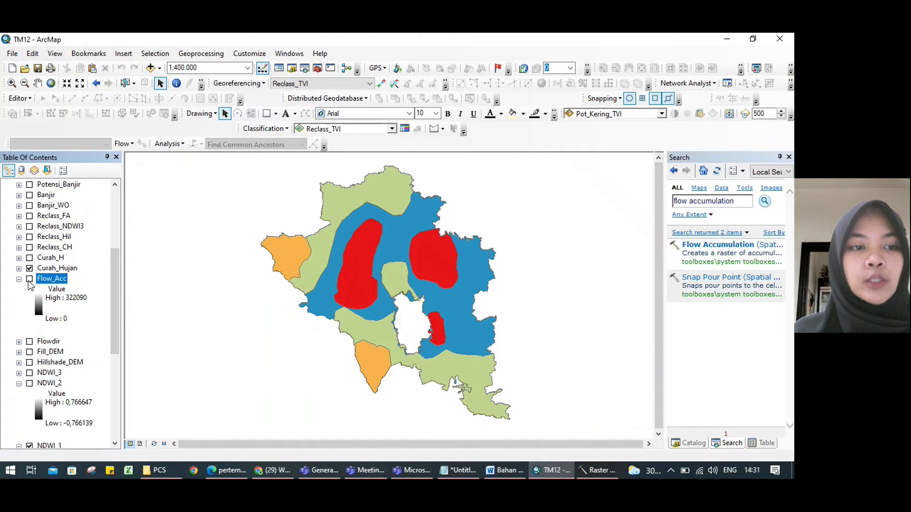
right_click(56, 270)
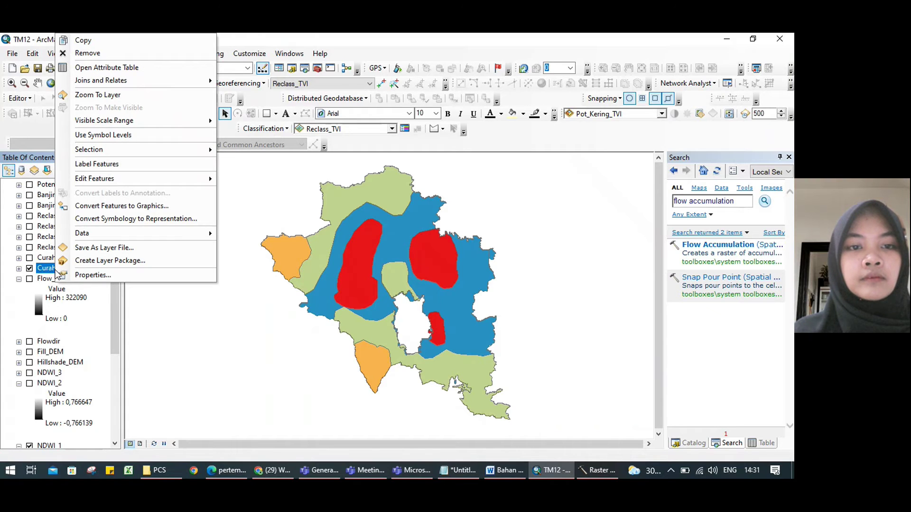
left_click(113, 305)
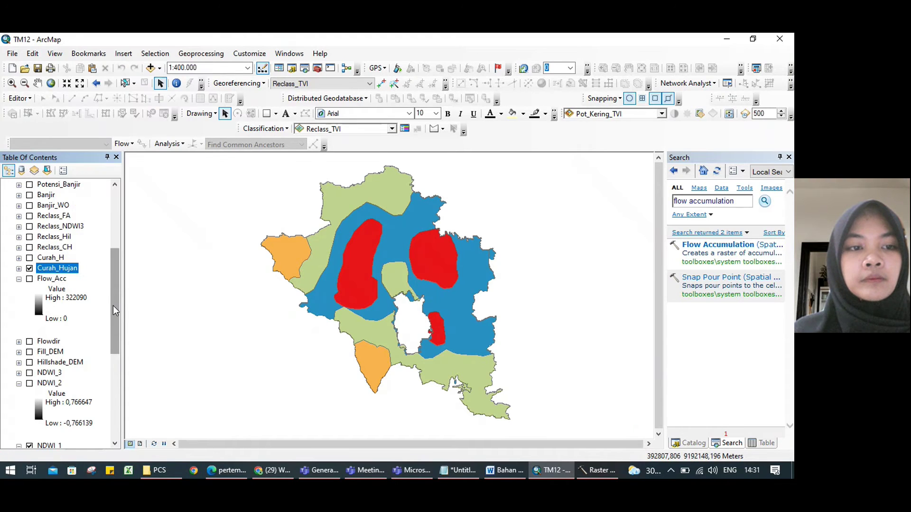
left_click(19, 269)
left_click(18, 268)
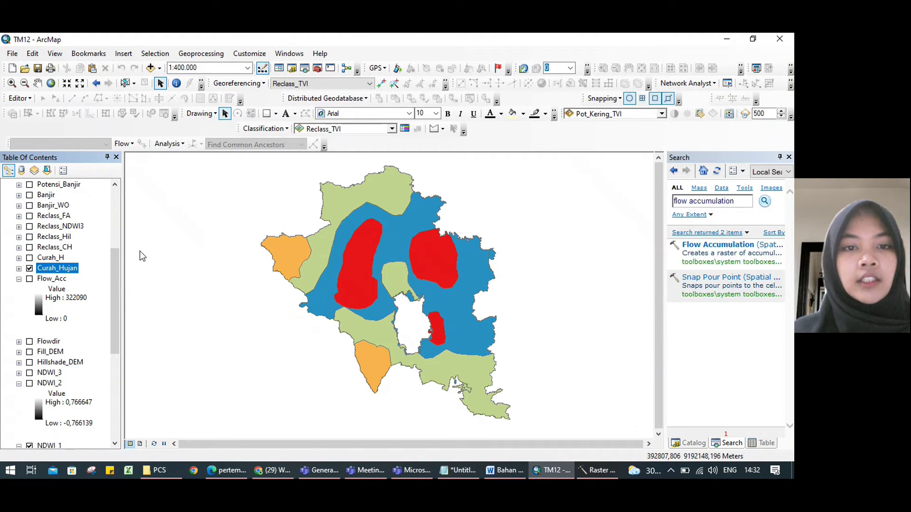
Search the tools for polygon to raster and open the Polygon to Raster conversion tool.
double_click(742, 198)
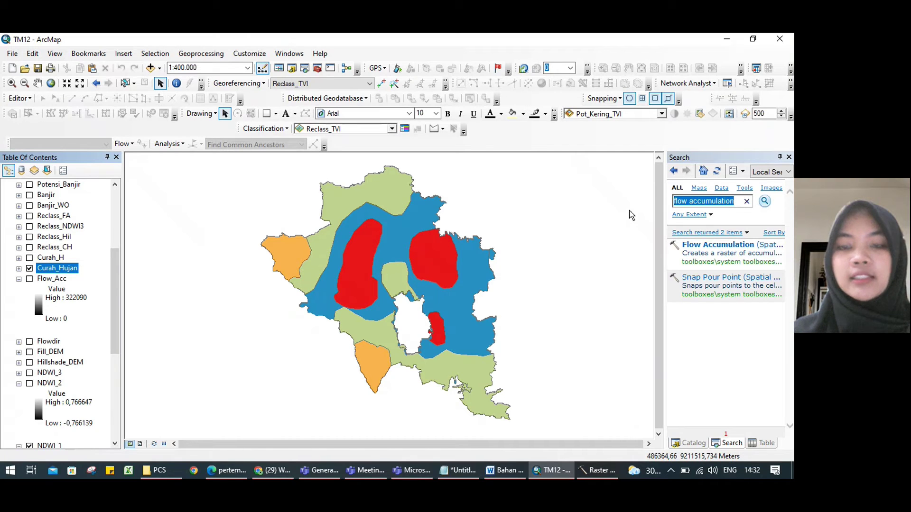
key("BackSpace")
type("ol")
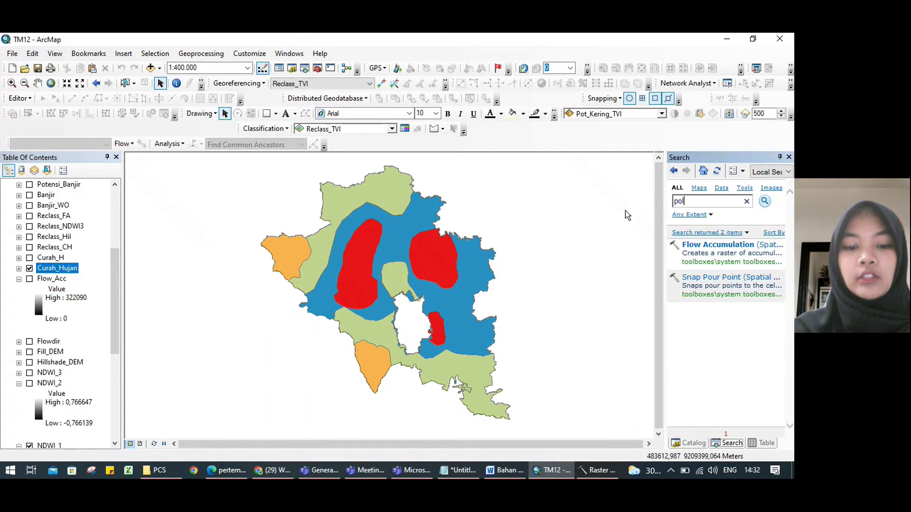
type("ygon to raster")
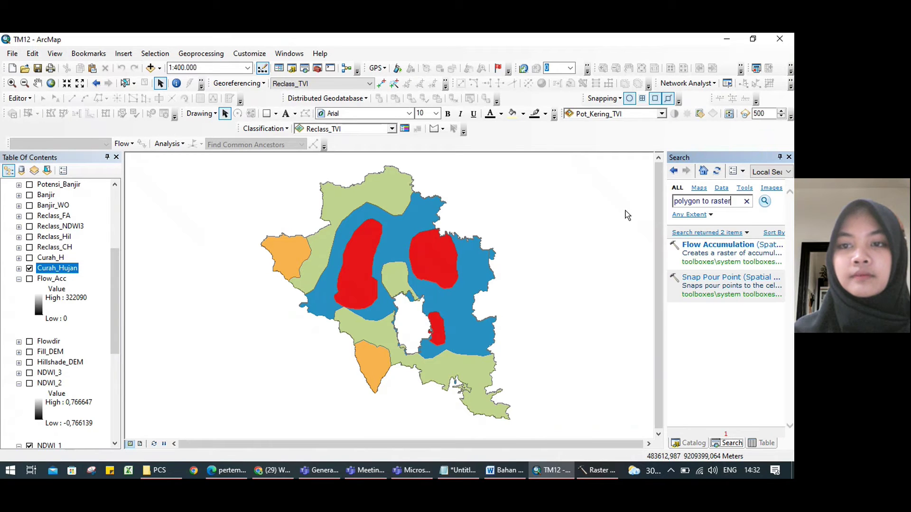
key("Return")
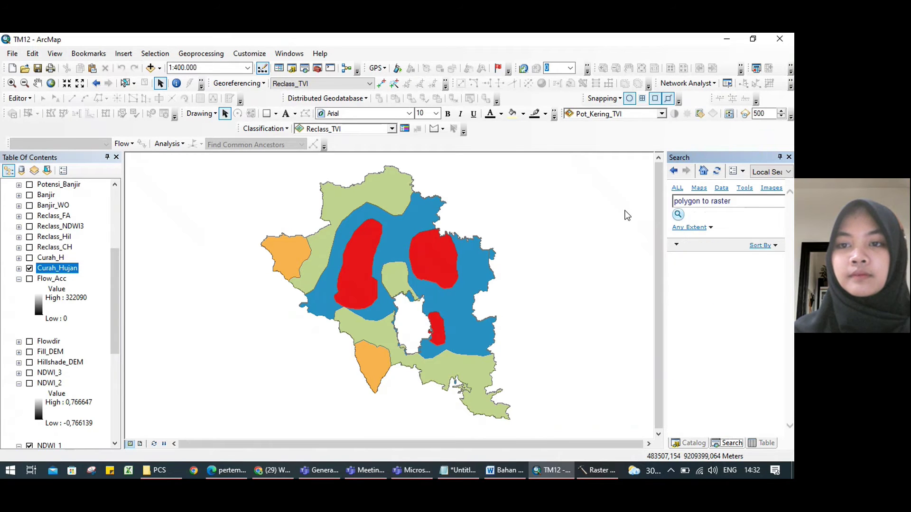
left_click(708, 278)
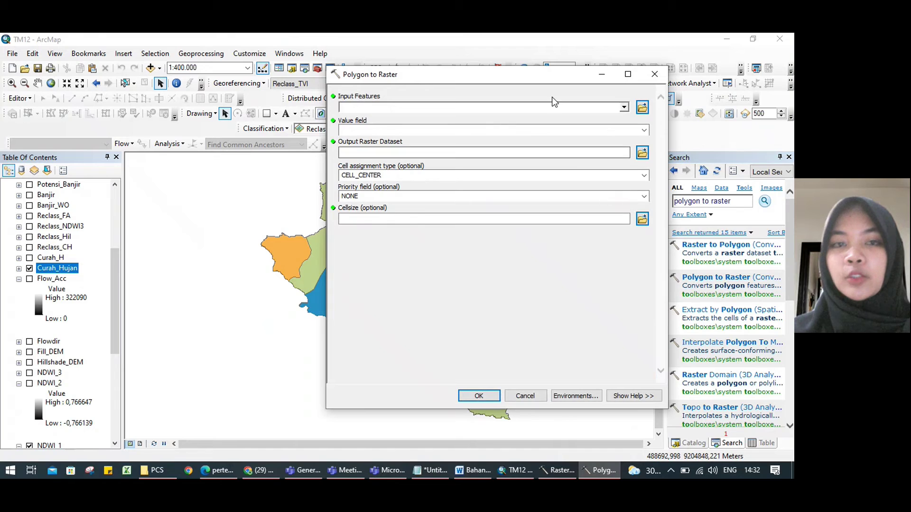
Choose Curah_Hujan as the Polygon to Raster input with CURAH as the value field, then close the tool without running it.
left_click(623, 107)
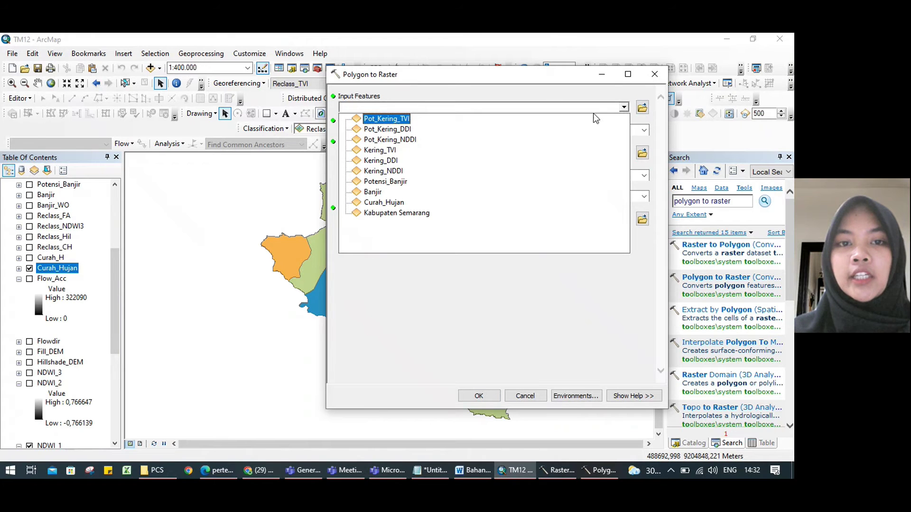
left_click(397, 203)
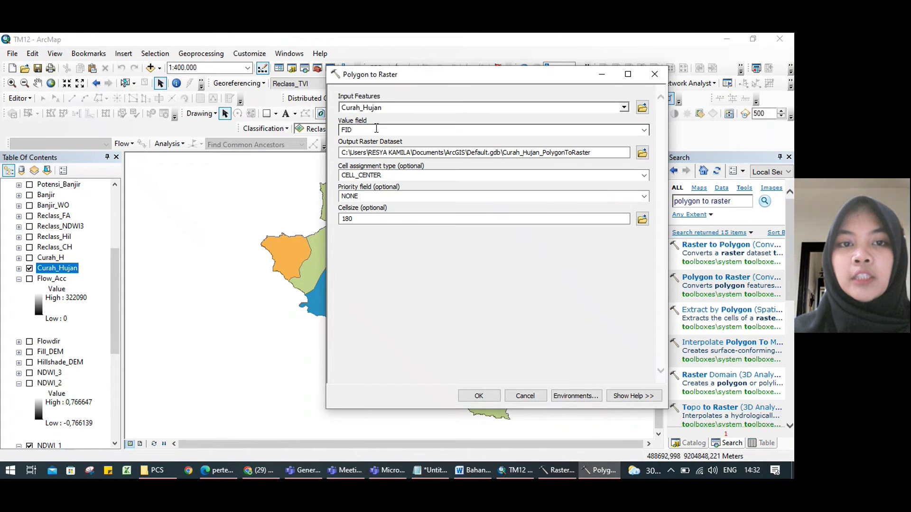
left_click(644, 130)
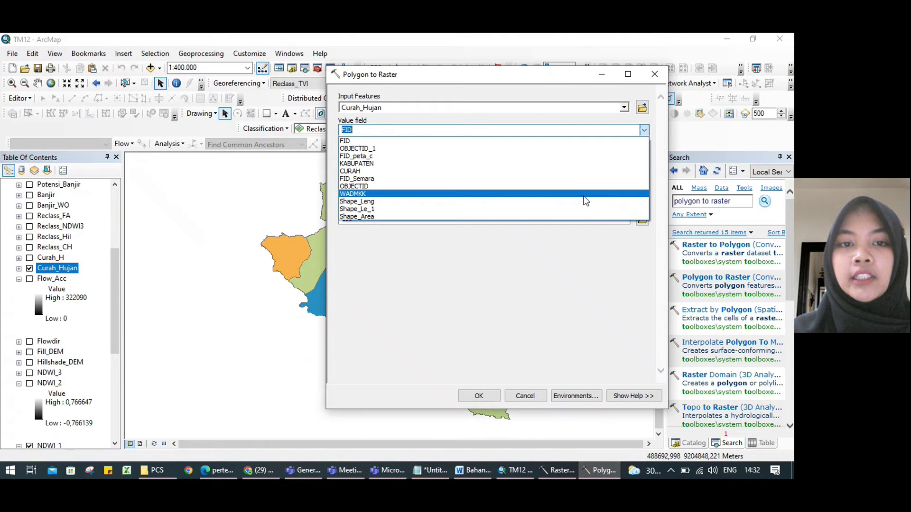
left_click(565, 172)
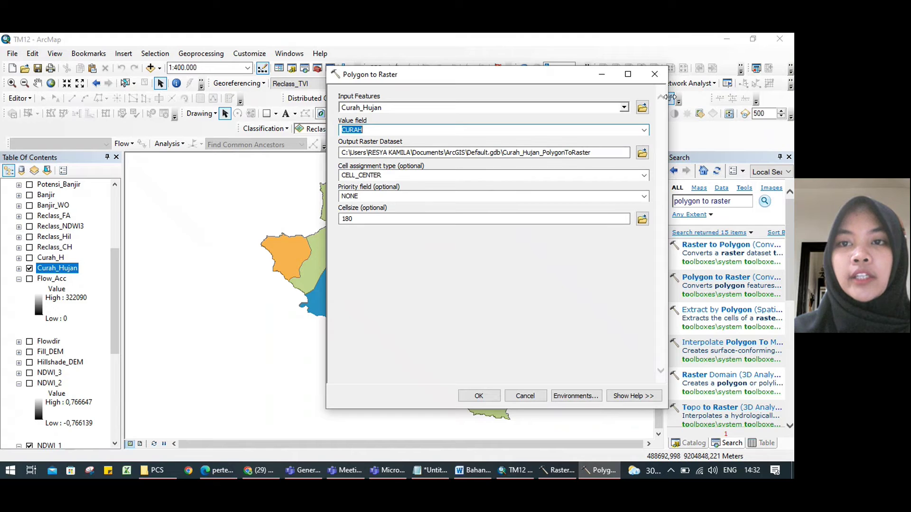
left_click(655, 73)
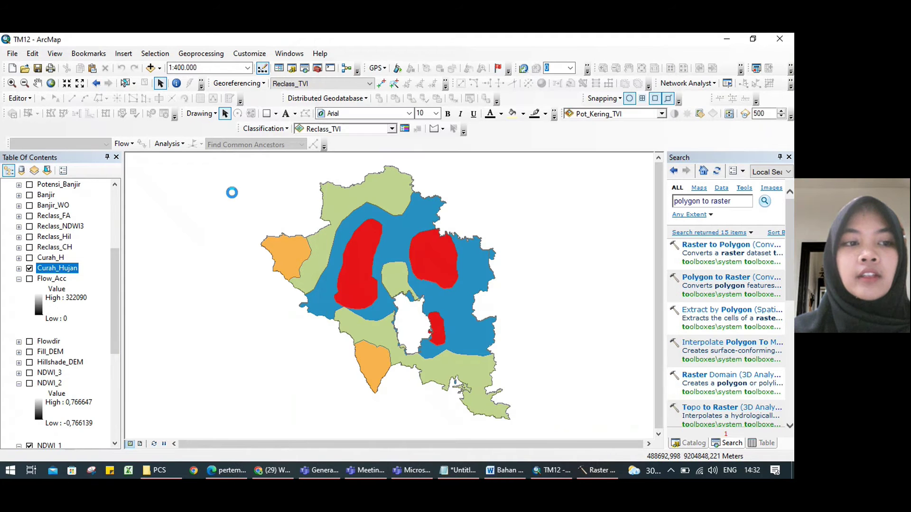
Turn on the existing Curah_H raster layer with its legend expanded, and hide Curah_Hujan.
left_click(29, 258)
left_click(19, 258)
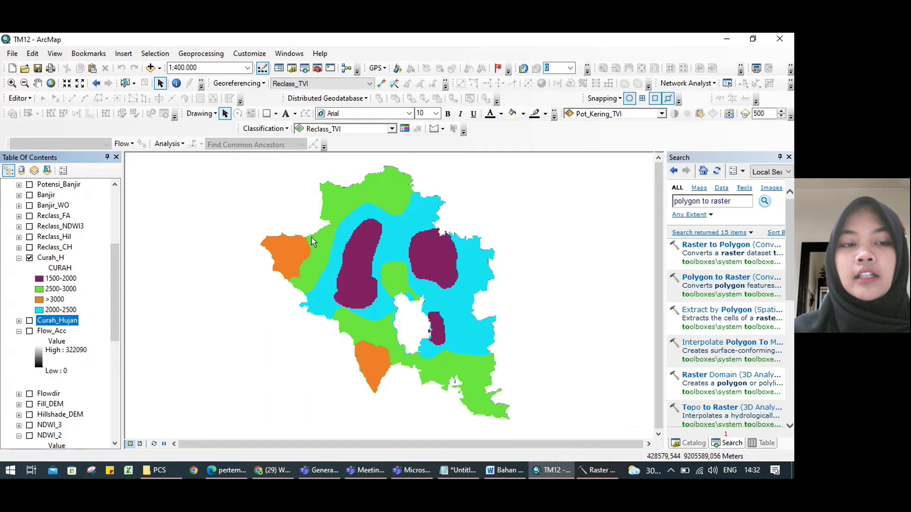
Search the tools for reclassify and open the Reclassify tool.
left_click(729, 202)
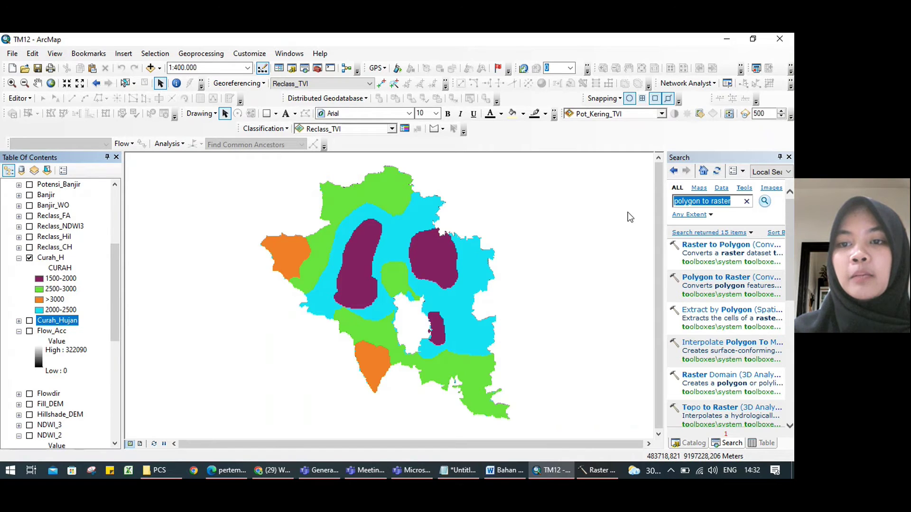
type("rec")
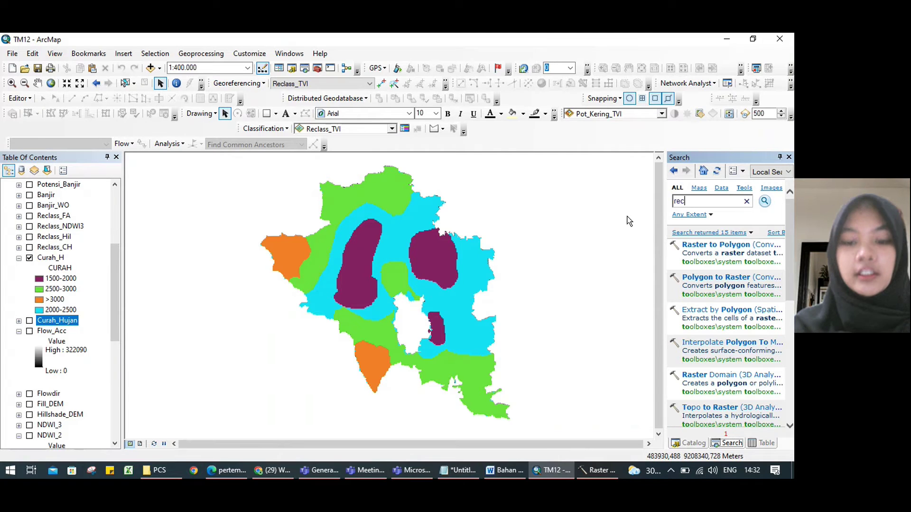
type("lassi")
key("Return")
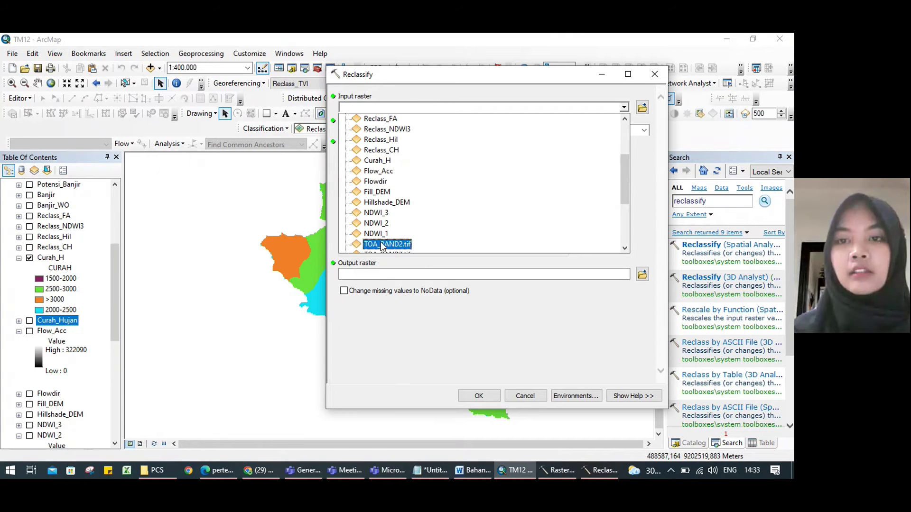
Reclassify Curah_H with 1500-2000 as 1, 2000-2500 as 2, 2500-3000 as 3 and >3000 as 4, then close the tool without running it.
left_click(437, 181)
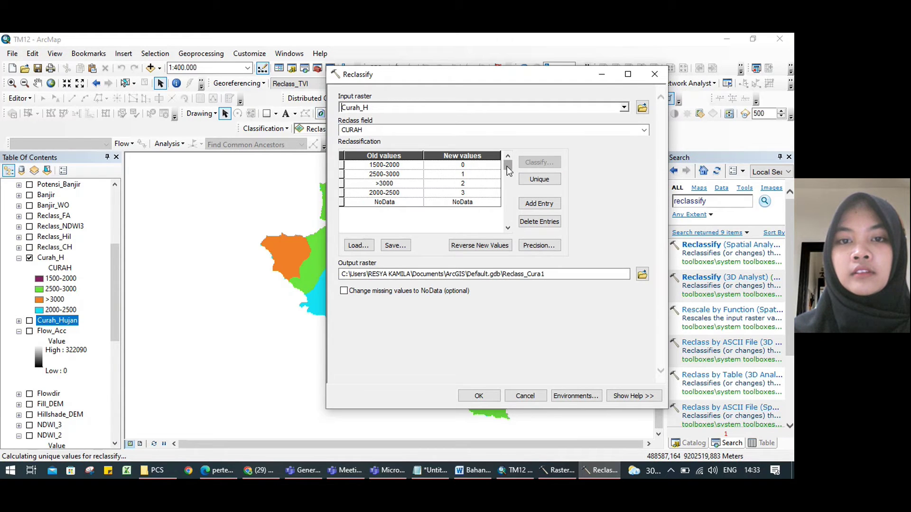
left_click_drag(506, 168, 510, 183)
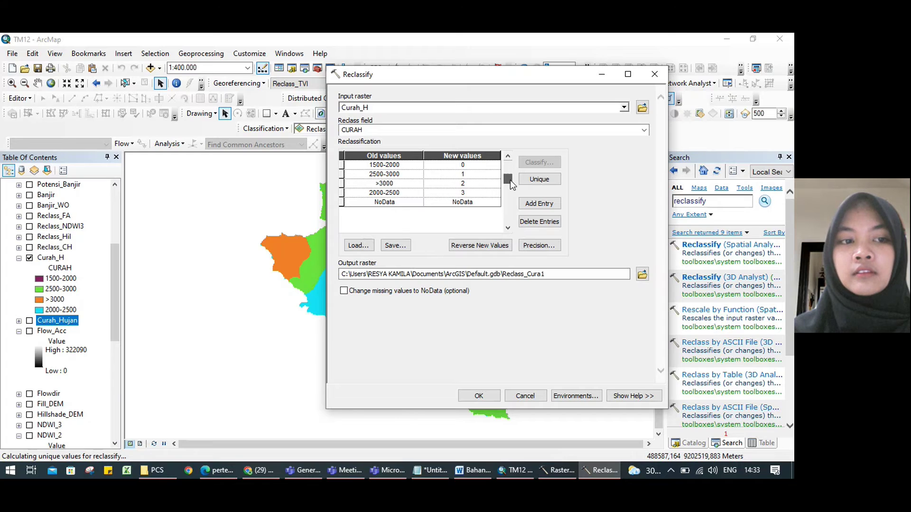
left_click(463, 165)
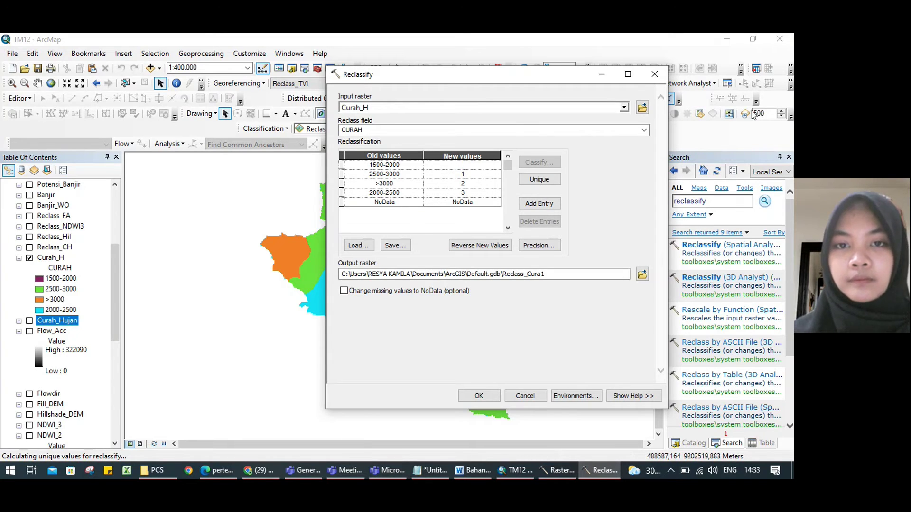
left_click(462, 174)
type("1")
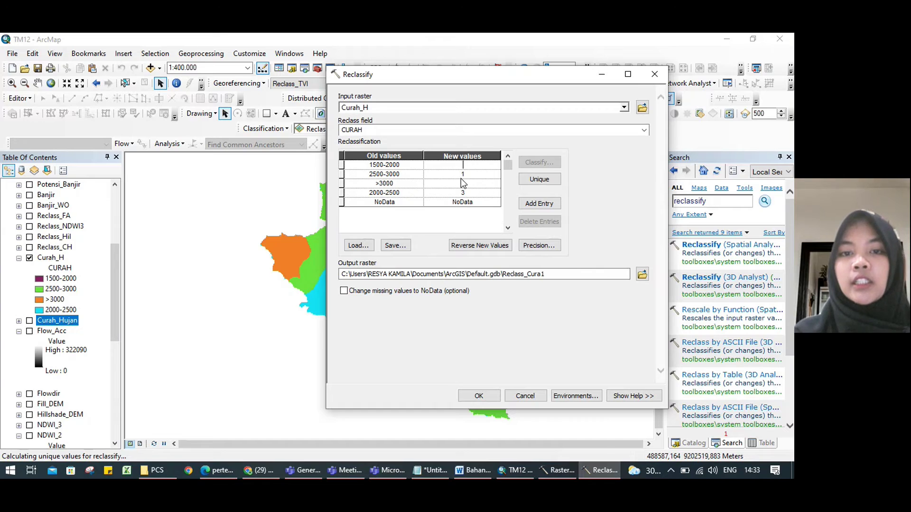
left_click(463, 183)
type("2")
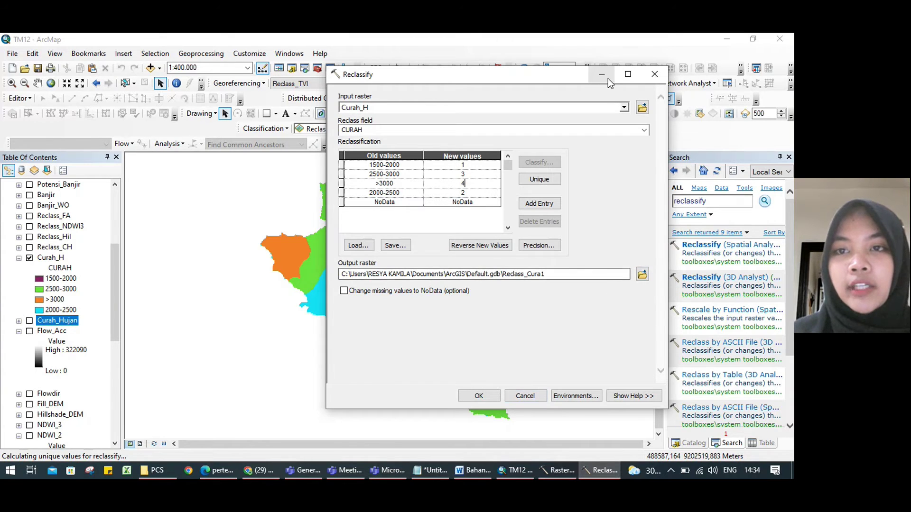
left_click(654, 74)
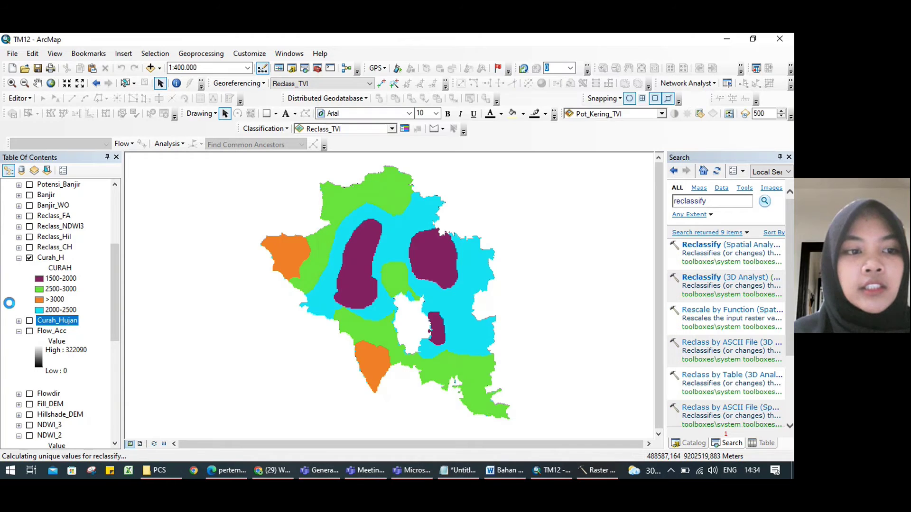
Hide Curah_H and turn on the existing Reclass_CH layer with its legend expanded.
left_click(30, 258)
left_click(30, 247)
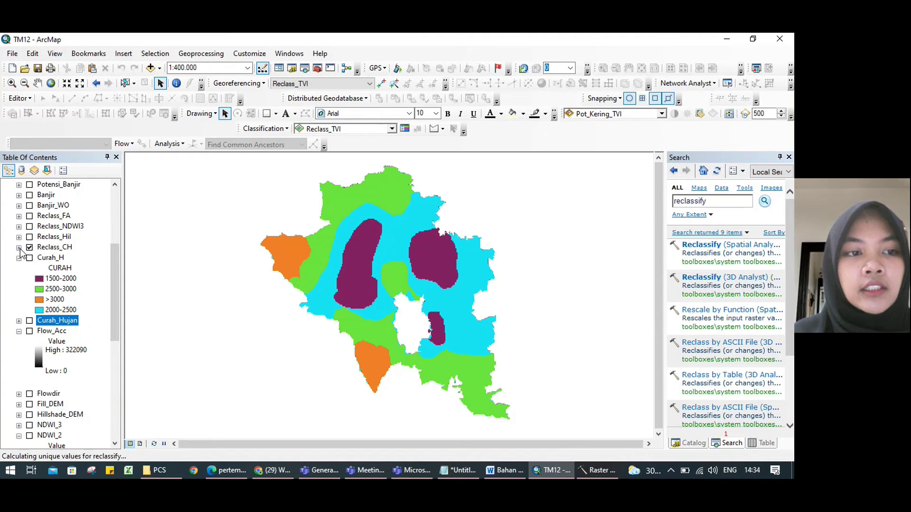
left_click(19, 248)
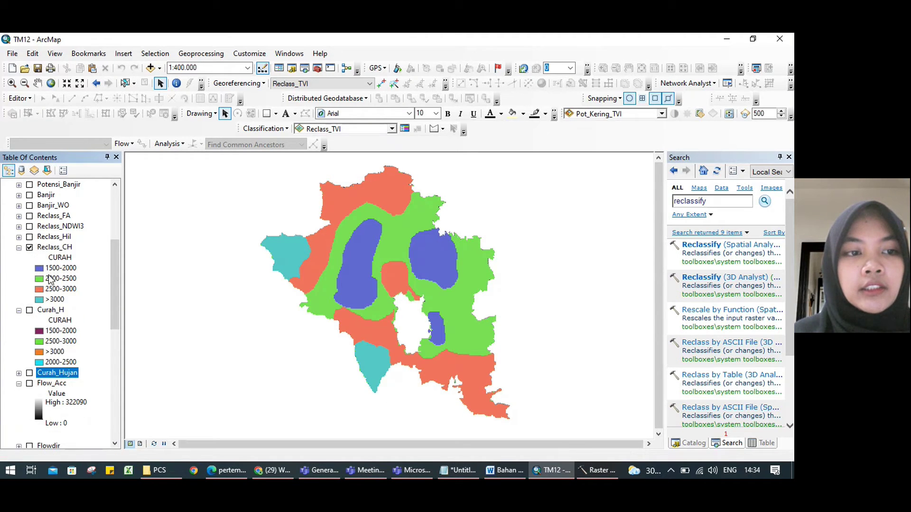
Open the Reclass_CH attribute table and examine its VALUE and CURAH columns.
left_click(56, 248)
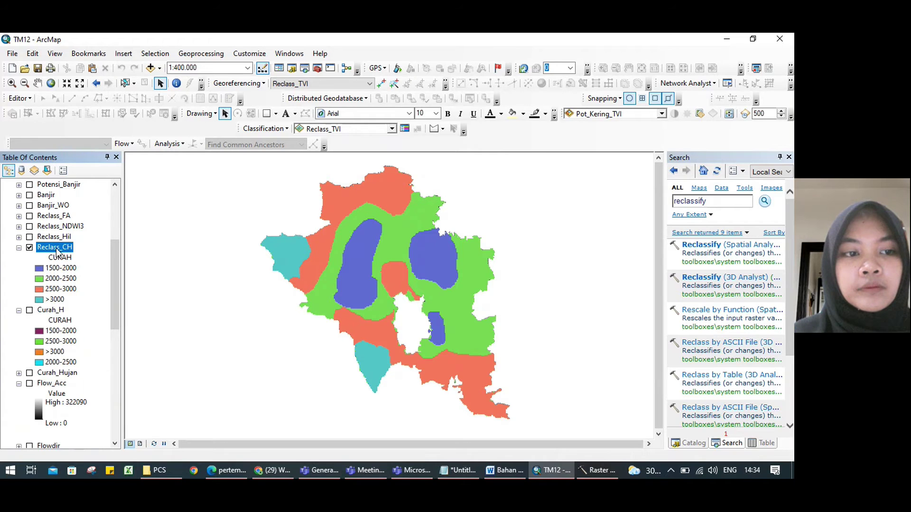
right_click(56, 248)
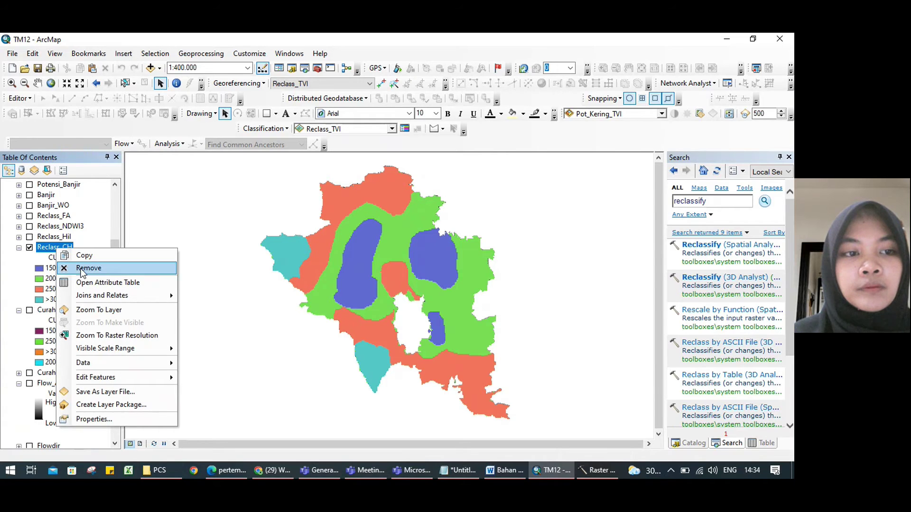
left_click(91, 283)
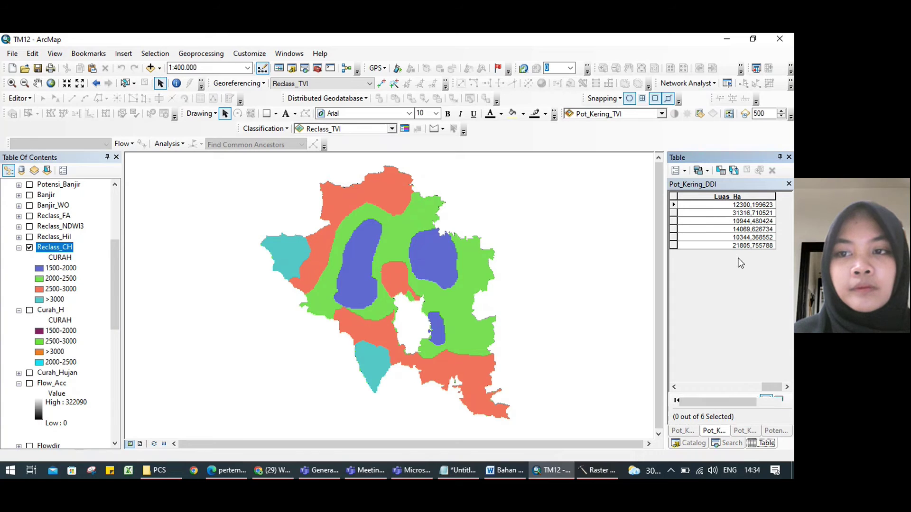
left_click_drag(716, 386, 747, 377)
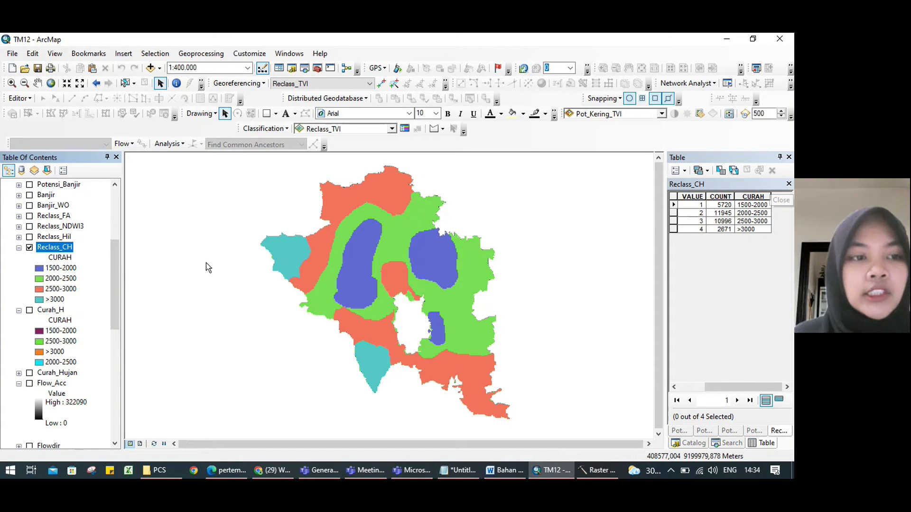
Hide Reclass_CH with its legend collapsed, and turn on the Hillshade_DEM layer with its legend expanded.
left_click(19, 247)
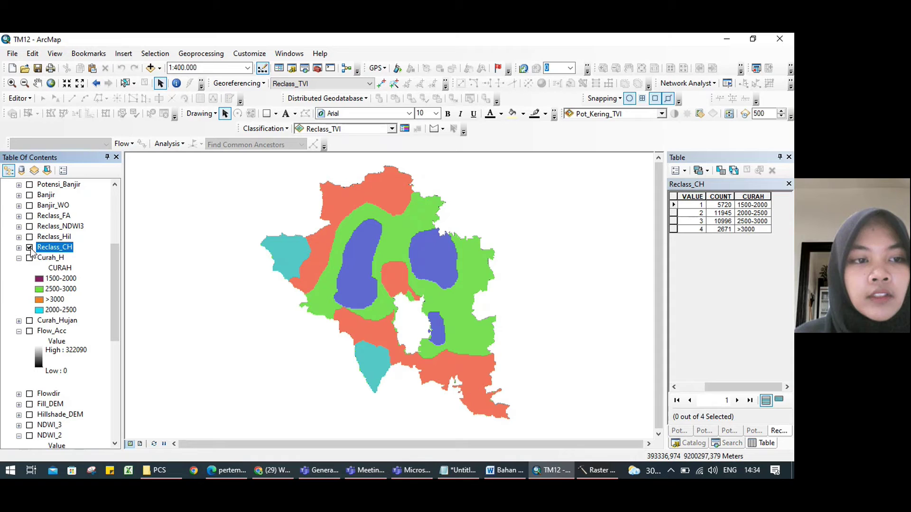
left_click(29, 247)
left_click_drag(113, 261, 119, 295)
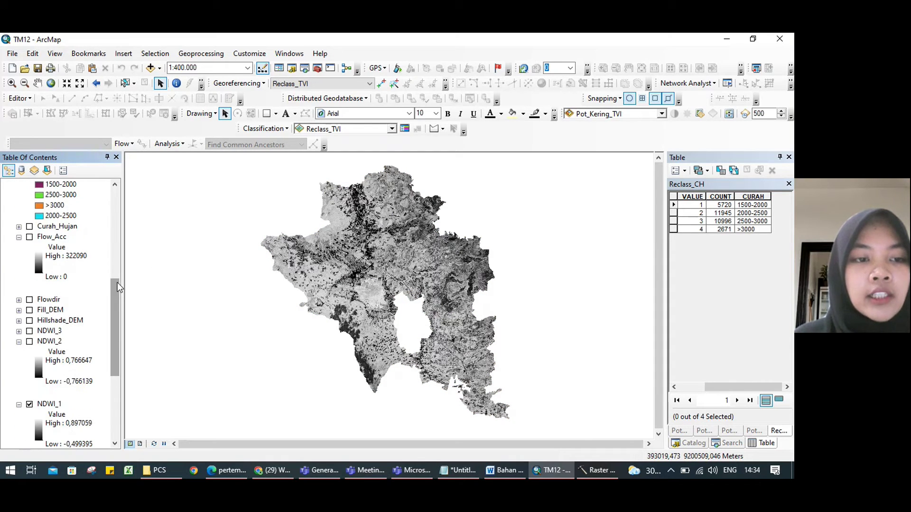
scroll(117, 281, "down", 1)
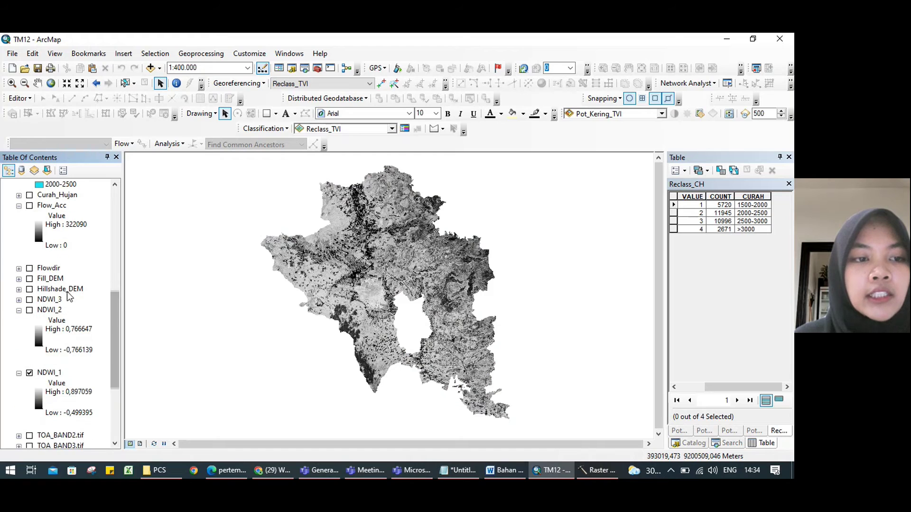
left_click(19, 289)
left_click(30, 289)
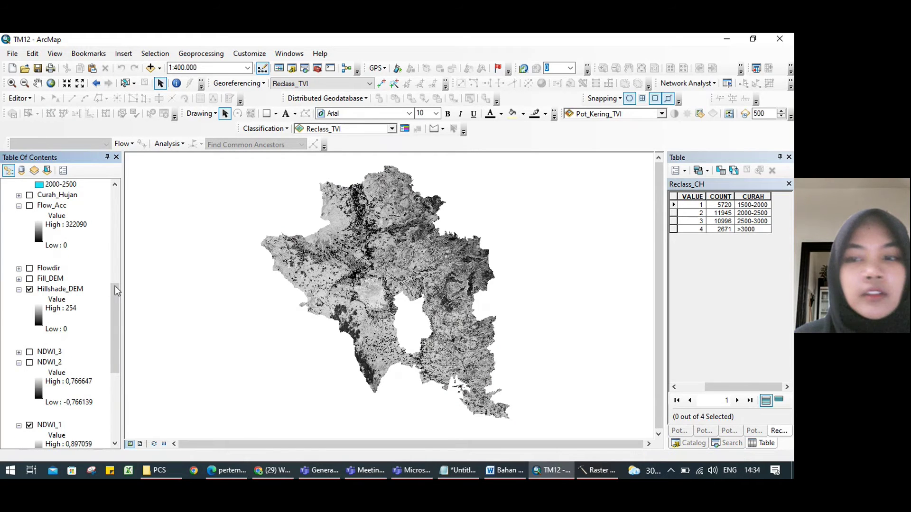
Open the Spatial Analyst Reclassify tool with Hillshade_DEM as the input raster and bring up its classification settings.
left_click(731, 443)
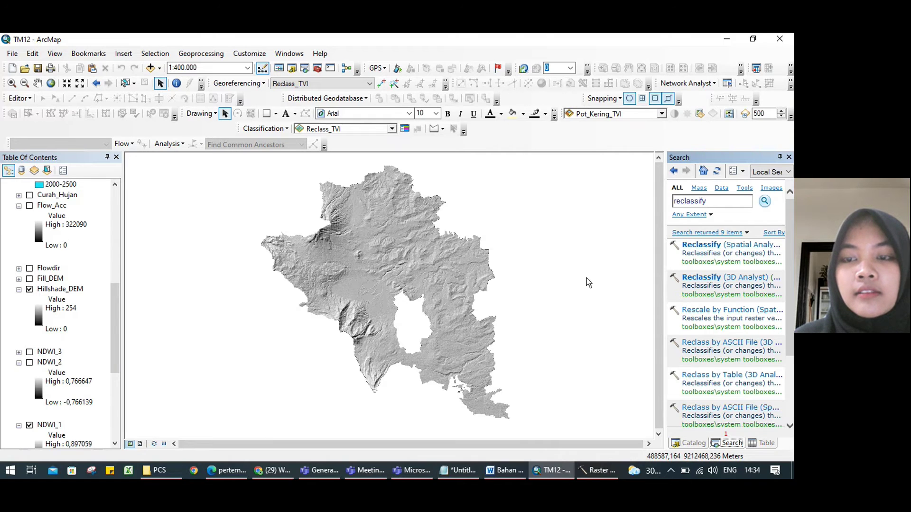
left_click(724, 247)
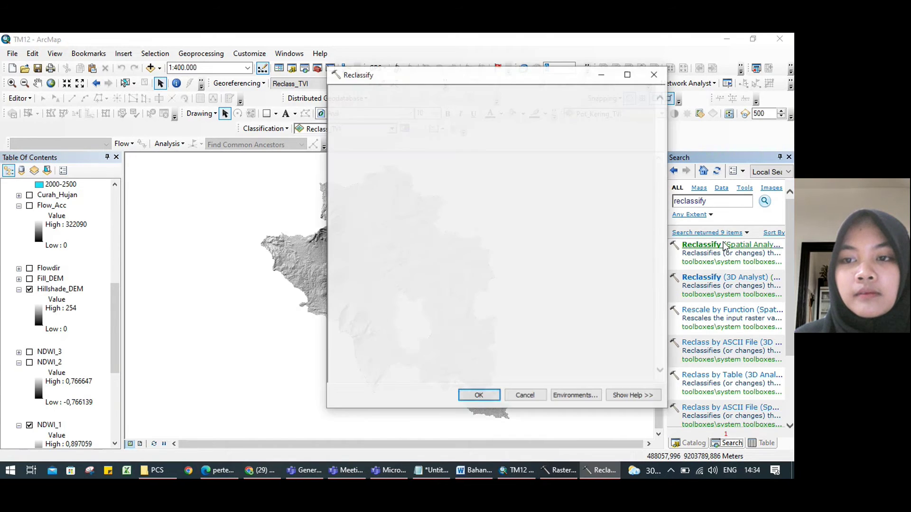
left_click(625, 107)
left_click_drag(623, 133, 617, 175)
left_click(401, 141)
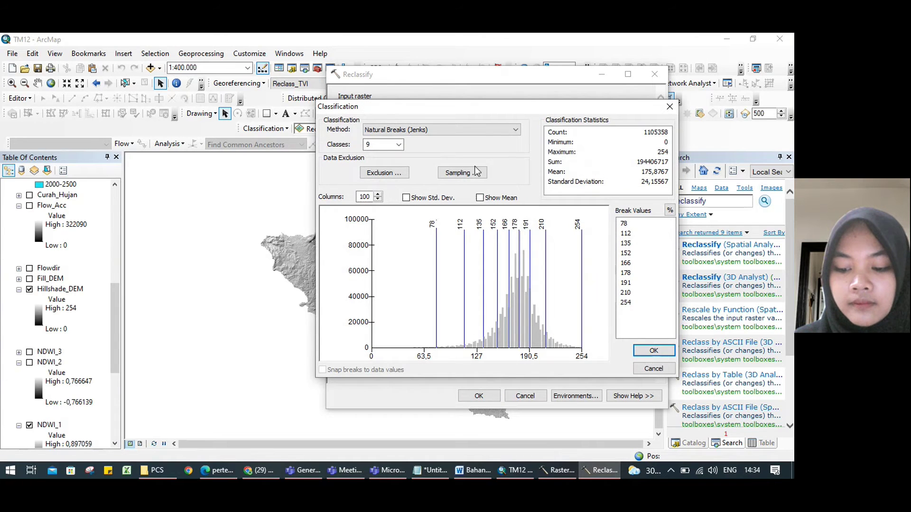
Classify Hillshade_DEM into 4 classes by Equal Interval, then close the Reclassify tool without running it.
left_click(451, 132)
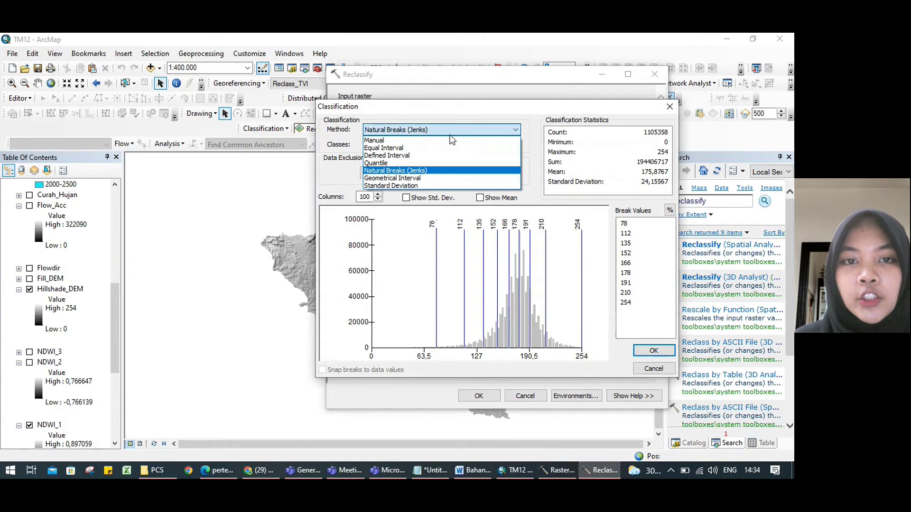
left_click(437, 149)
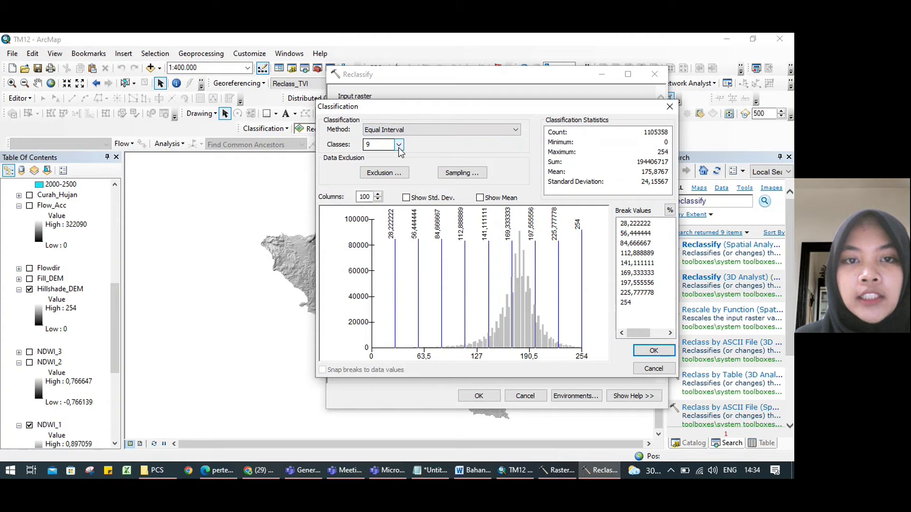
left_click(398, 144)
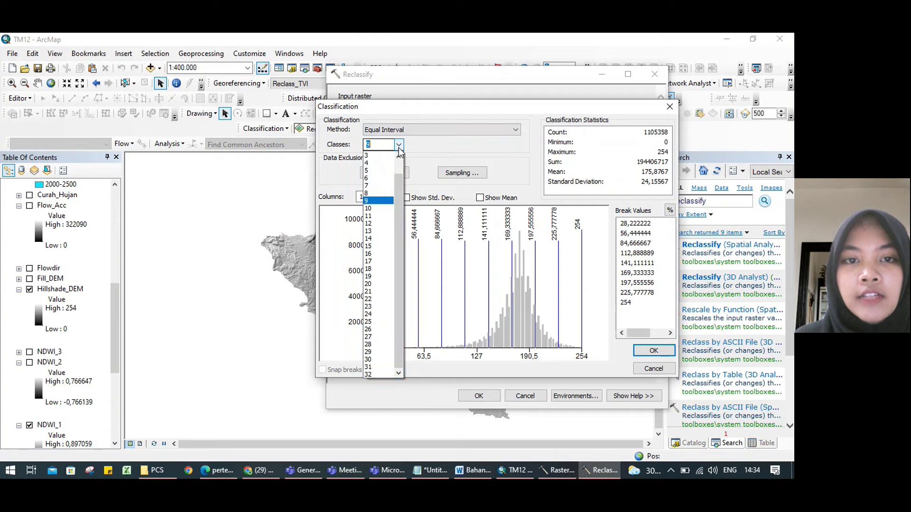
left_click(369, 163)
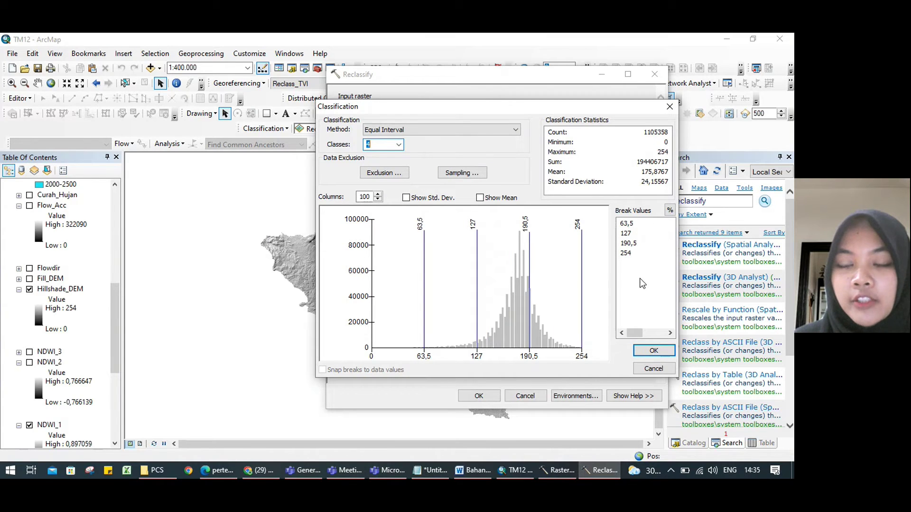
left_click(654, 350)
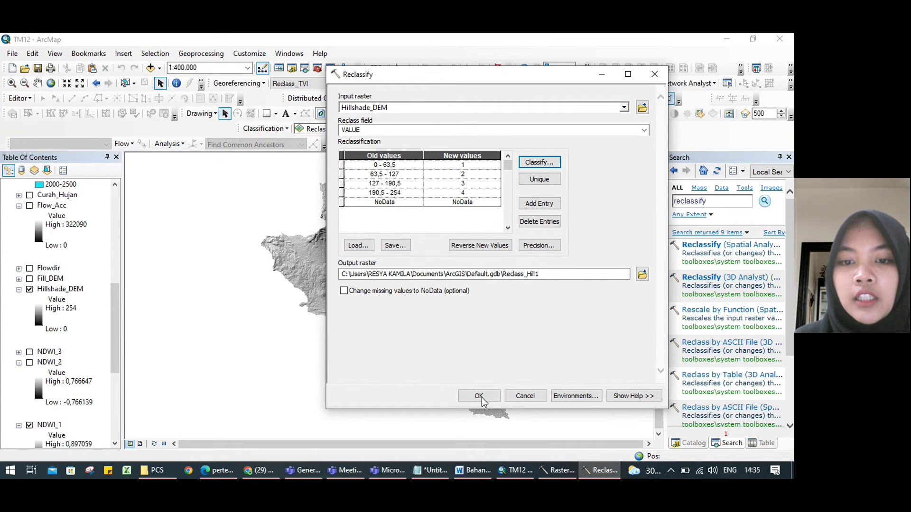
left_click(653, 76)
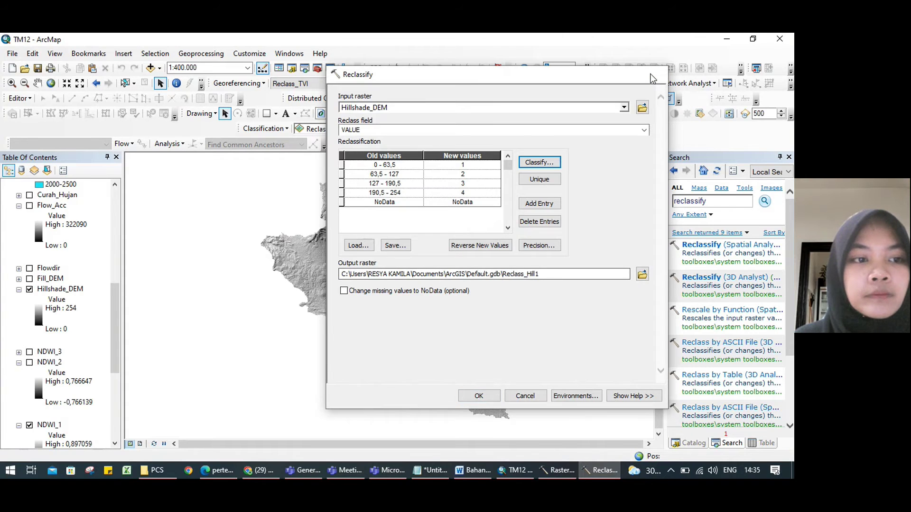
Hide Hillshade_DEM with its legend collapsed, and turn on the NDWI_3 layer with its legend expanded.
left_click(19, 289)
left_click(30, 289)
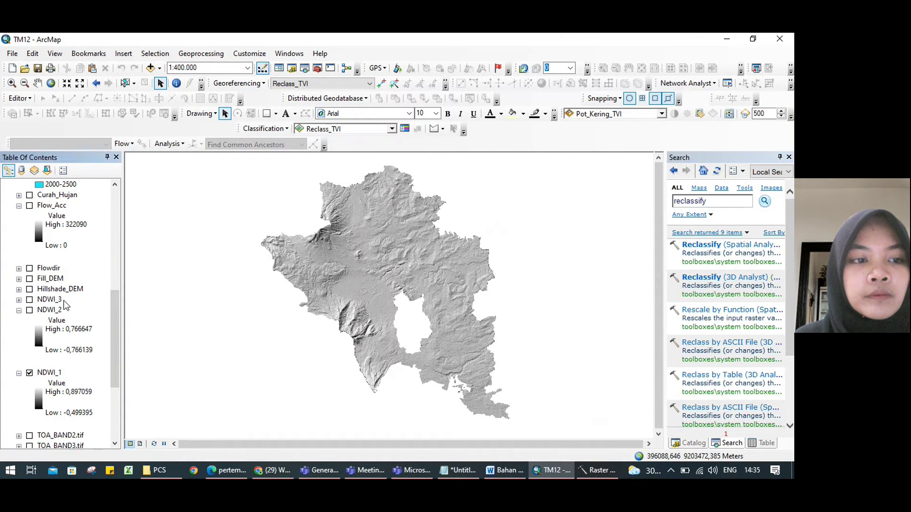
left_click_drag(112, 266, 110, 257)
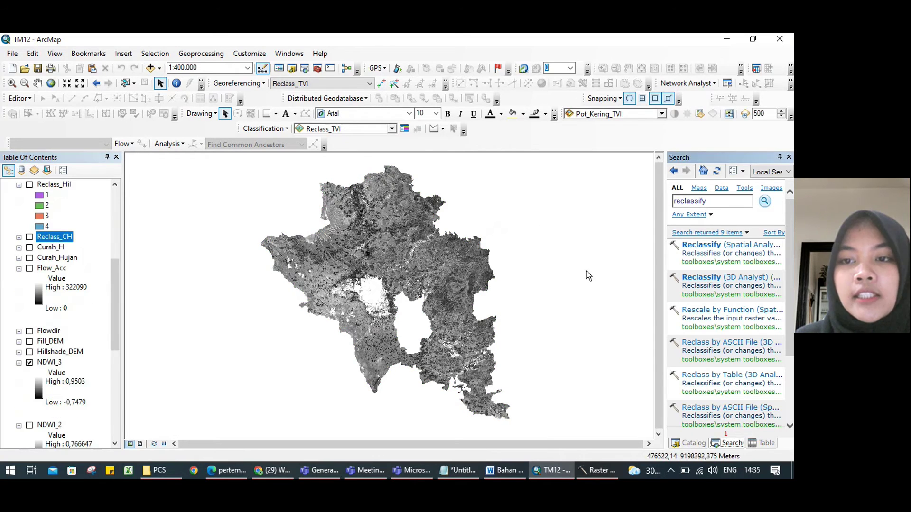
Open the Spatial Analyst Reclassify tool with NDWI_2 as the input raster and bring up its classification settings.
left_click(683, 245)
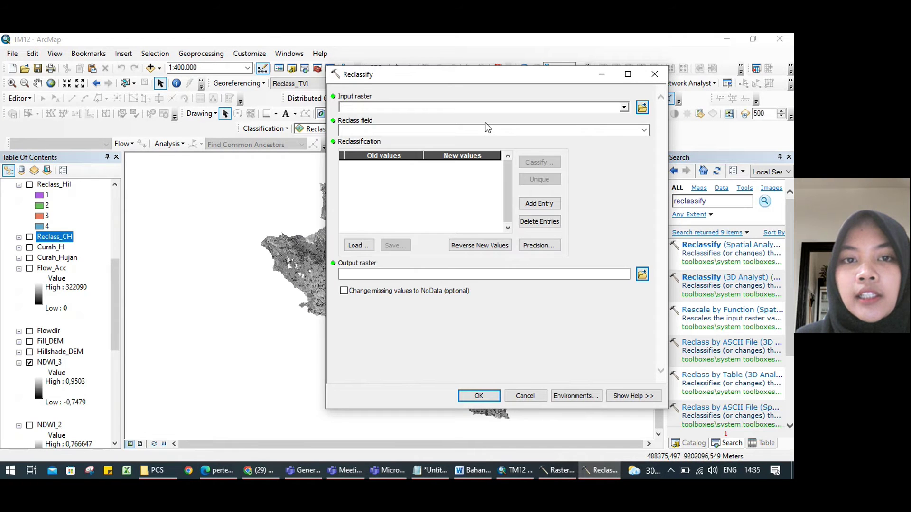
left_click(623, 108)
left_click_drag(626, 131, 608, 190)
left_click(377, 119)
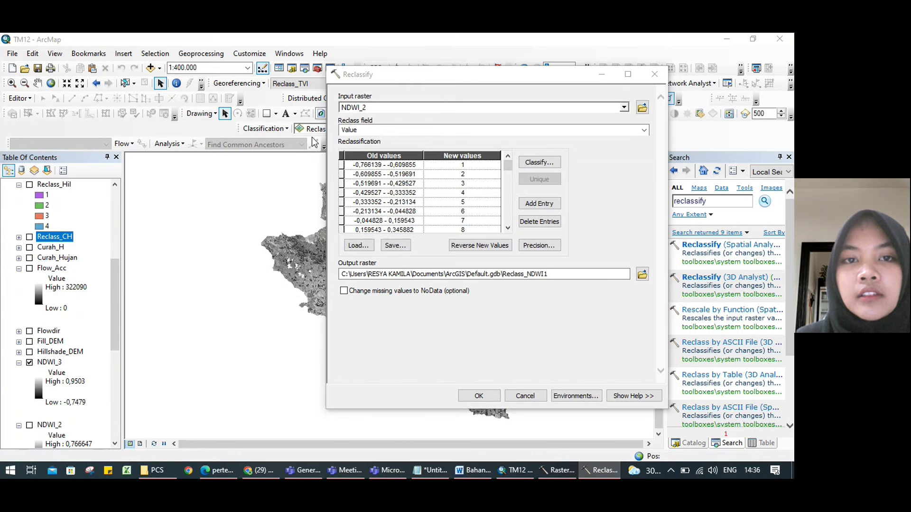
left_click(538, 163)
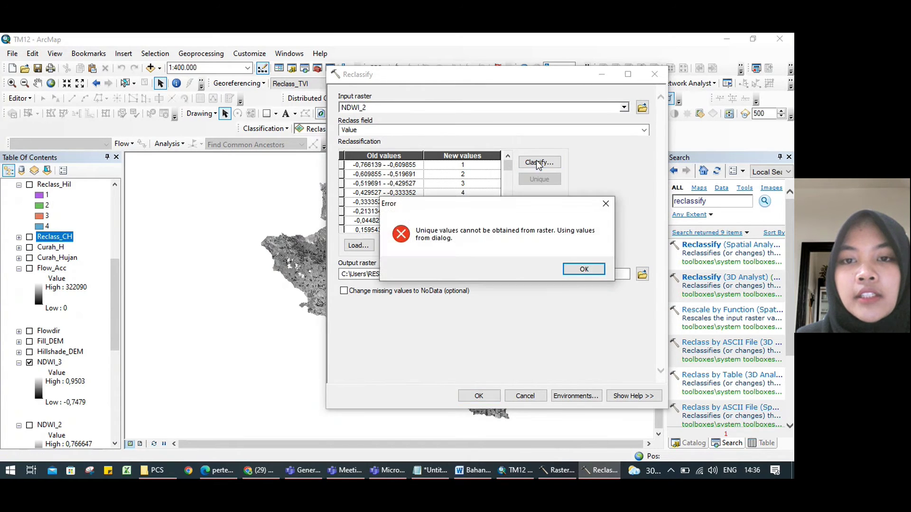
left_click(603, 206)
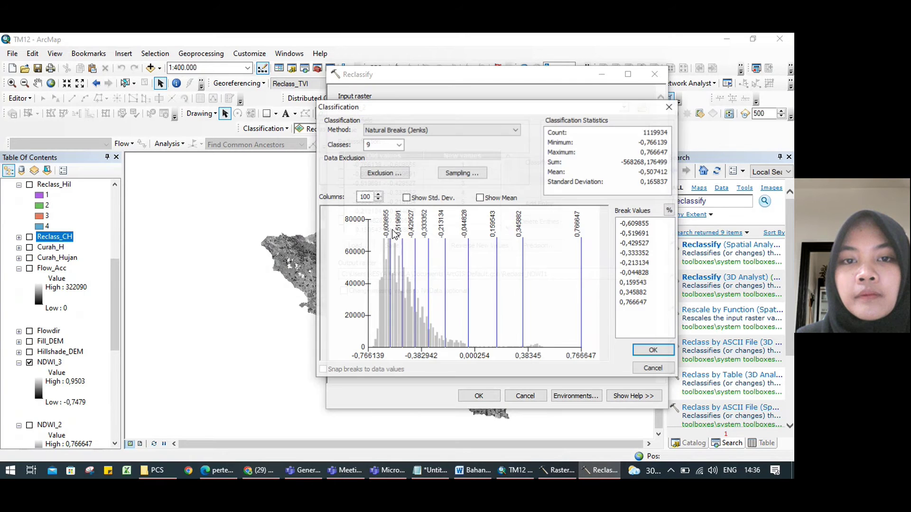
Classify NDWI_2 by Equal Interval into 4 classes in Reclassify, and close the tool without running it.
left_click(438, 130)
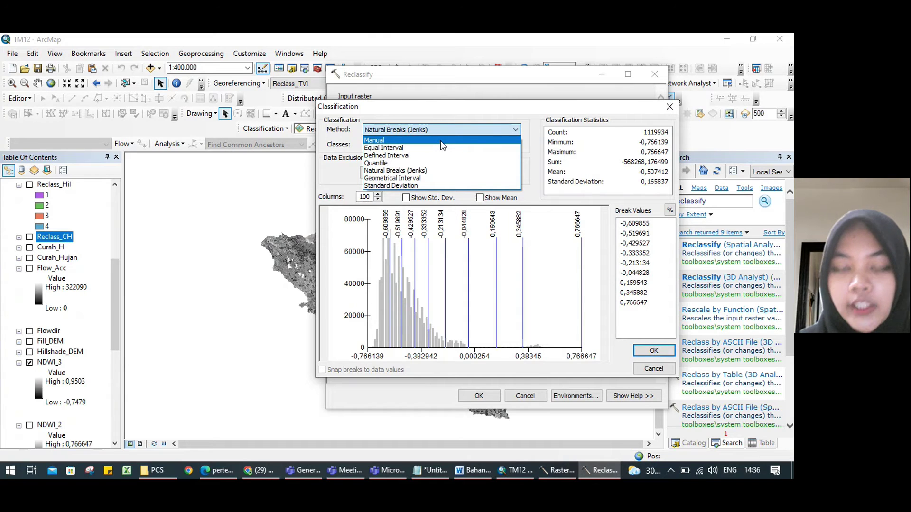
left_click(430, 147)
left_click(392, 144)
left_click(399, 145)
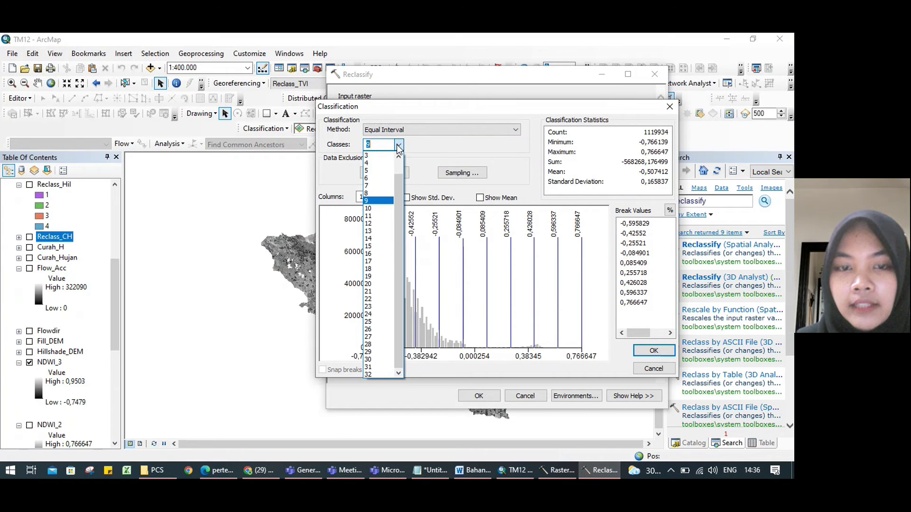
left_click(373, 163)
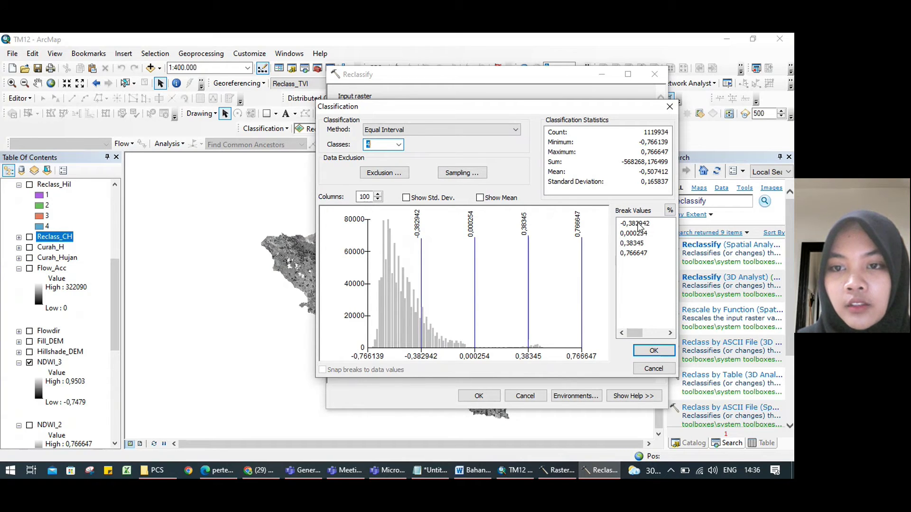
left_click_drag(660, 374, 660, 360)
left_click(654, 350)
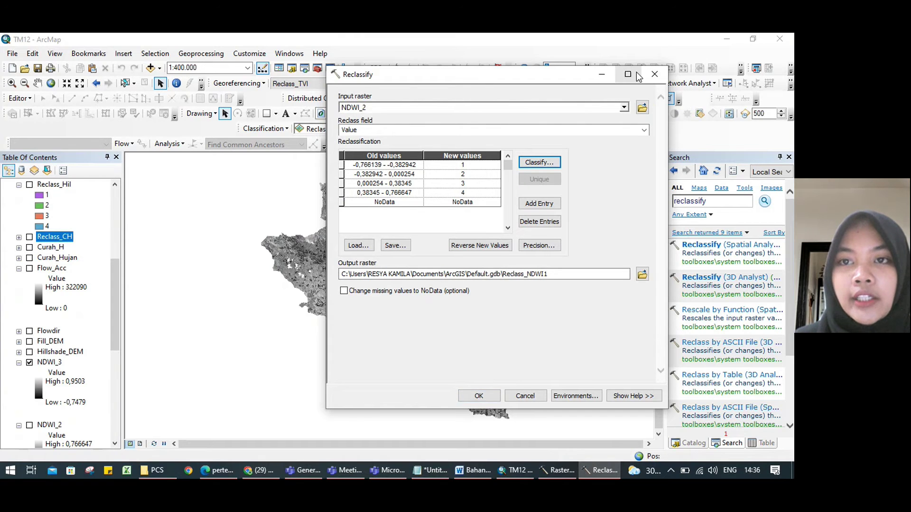
left_click(654, 74)
Hide the Reclass_NDWI3 layer on the map.
scroll(92, 289, "up", 5)
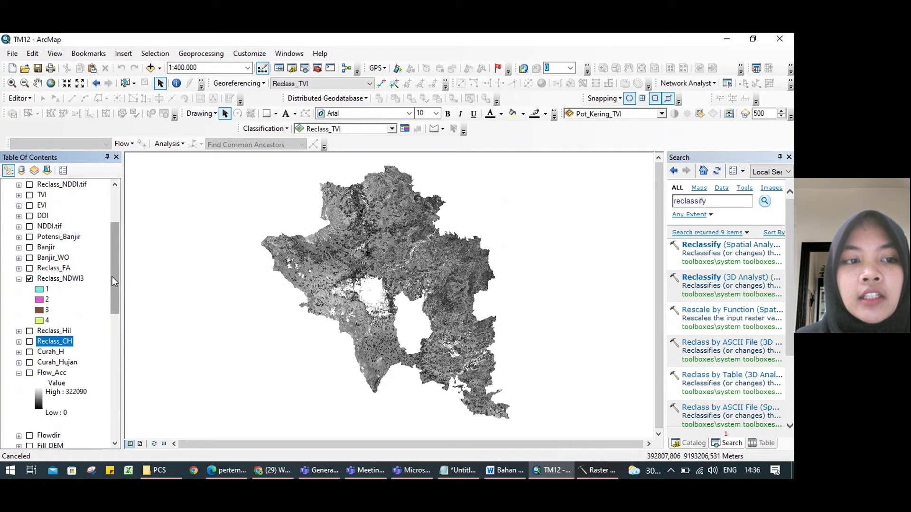
left_click_drag(112, 278, 110, 266)
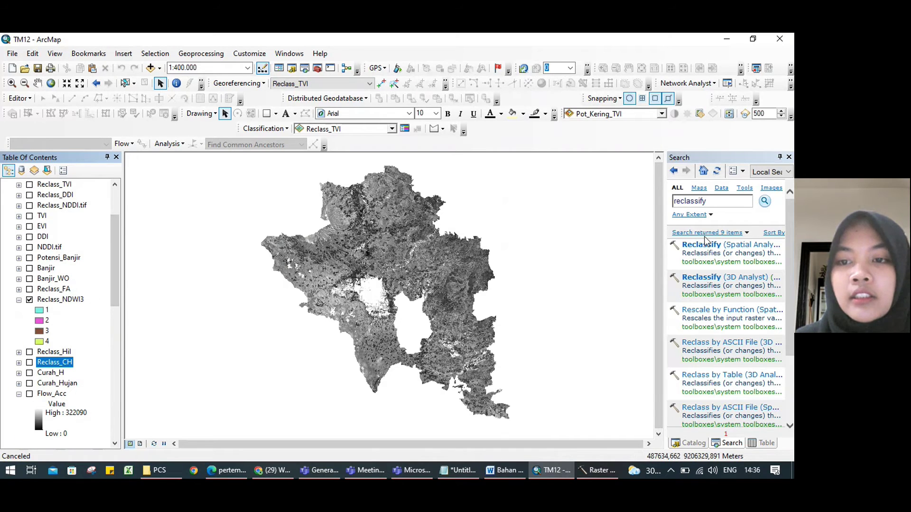
left_click(30, 301)
Open the Spatial Analyst Reclassify tool and choose Flow_Acc as its input raster.
left_click(702, 245)
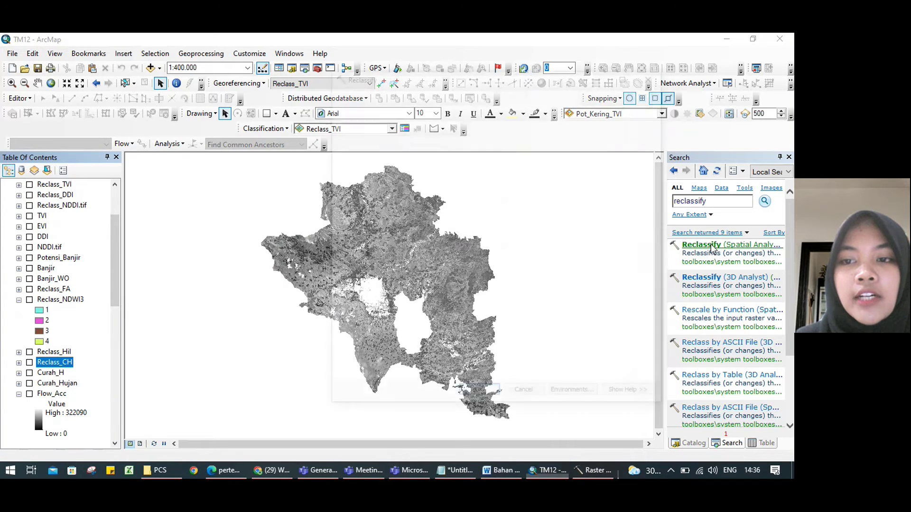
left_click(625, 108)
mouse_move(624, 176)
left_mouse_down()
mouse_move(620, 229)
mouse_move(625, 158)
left_mouse_up()
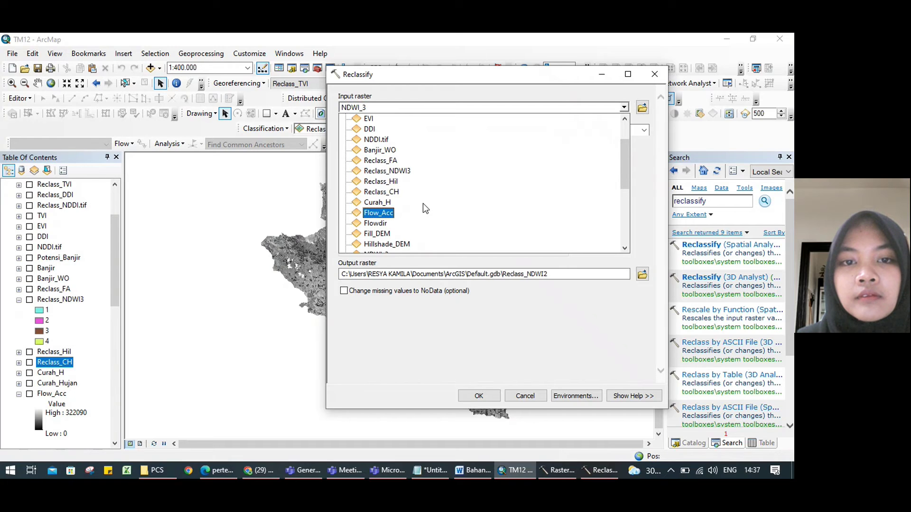
left_click(382, 213)
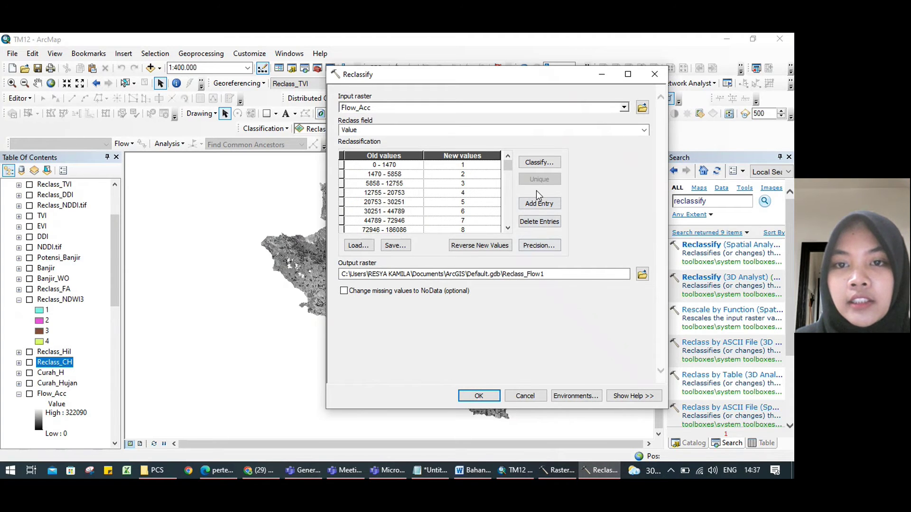
Classify the Flow_Acc values by Equal Interval into 4 classes, and close the Reclassify tool without running it.
left_click(539, 162)
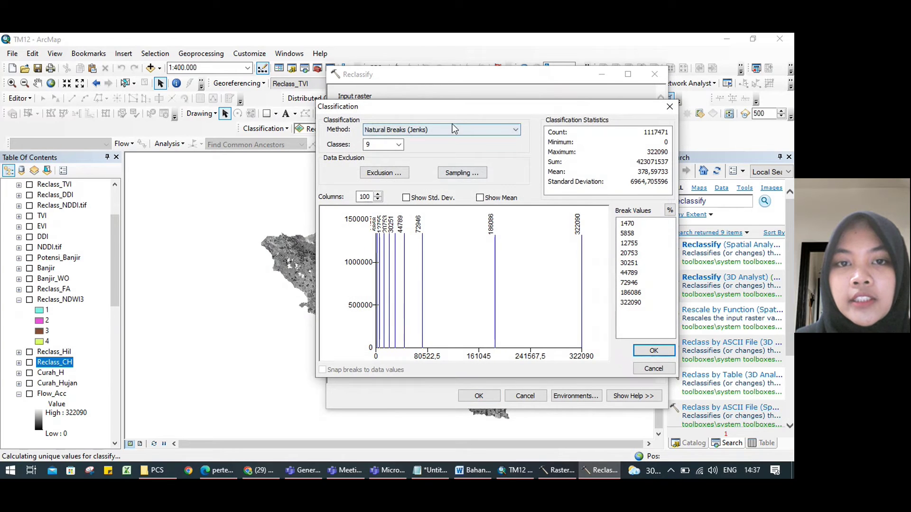
left_click(454, 129)
left_click(440, 146)
left_click(388, 145)
left_click(399, 144)
left_click(379, 173)
left_click(654, 351)
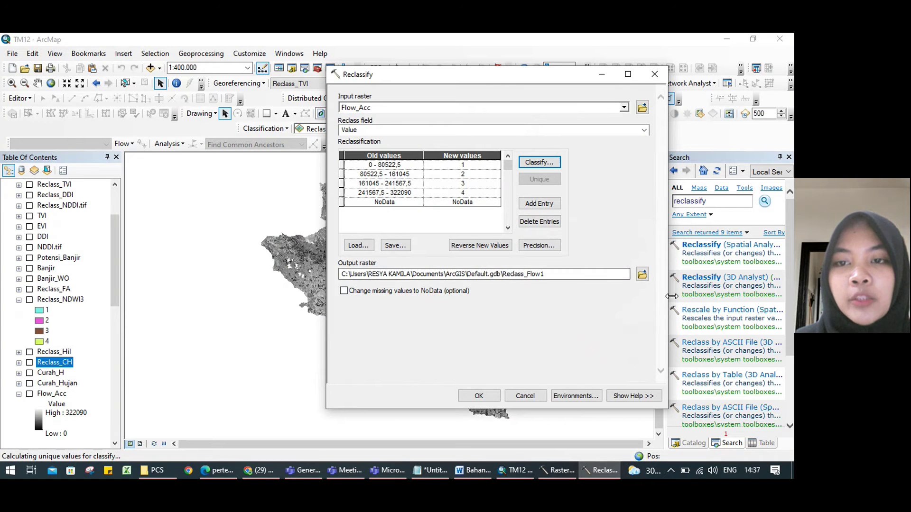
left_click(654, 74)
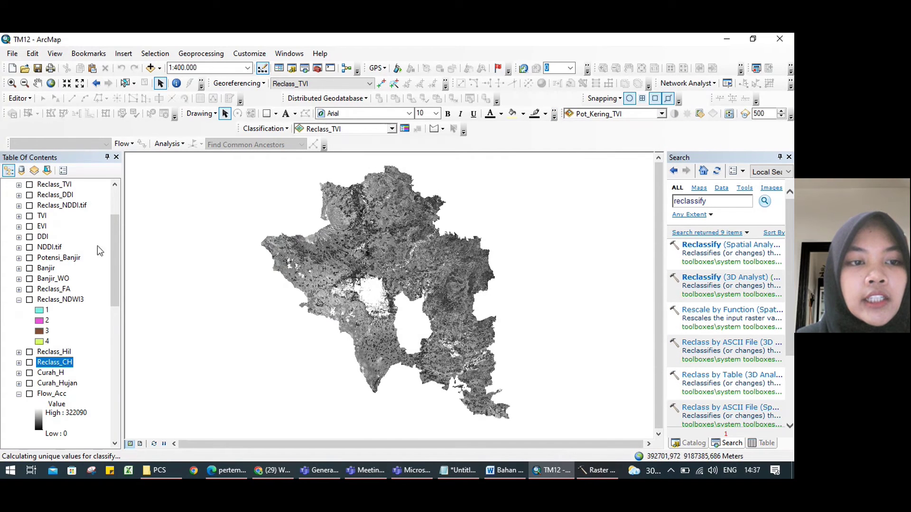
Collapse the Reclass_NDWI3 legend, and switch the Reclass_TVI, Reclass_DDI and Reclass_NDDI.tif layers on and off again.
left_click(19, 300)
scroll(115, 265, "up", 3)
left_click(30, 227)
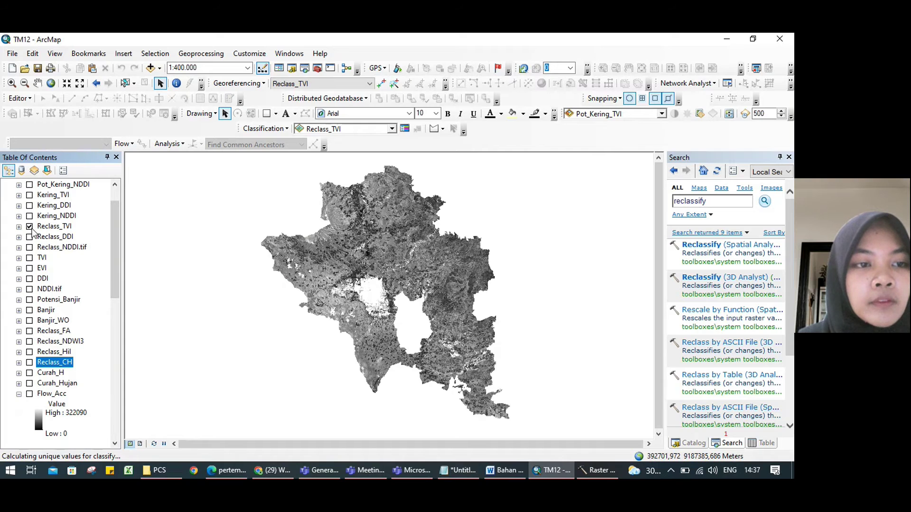
left_click(29, 236)
left_click(29, 247)
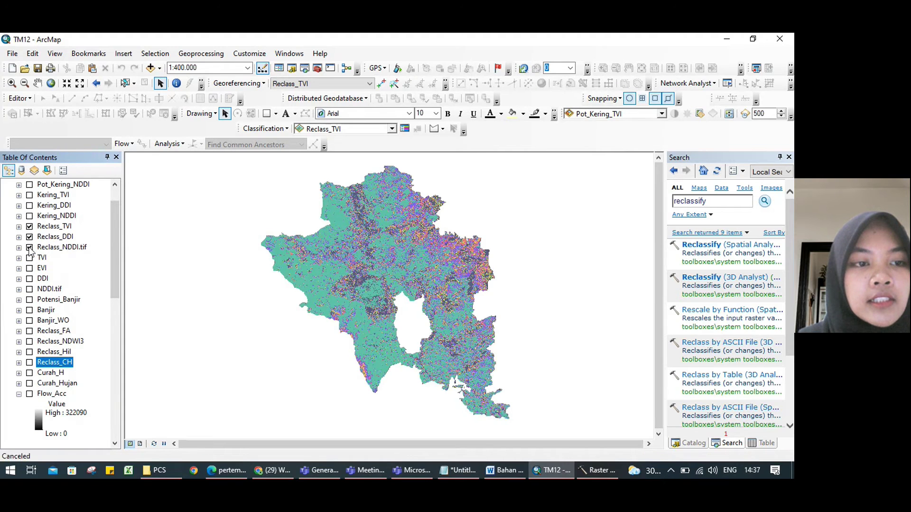
left_click(30, 226)
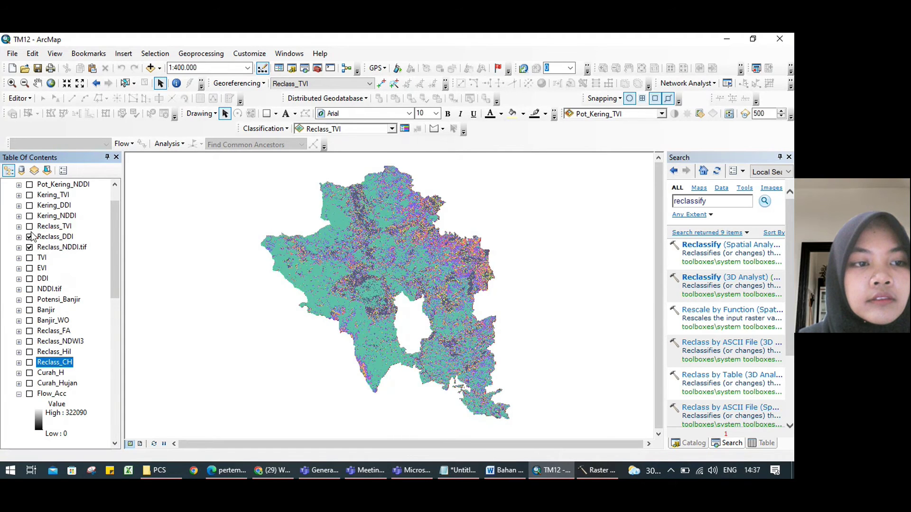
left_click(30, 247)
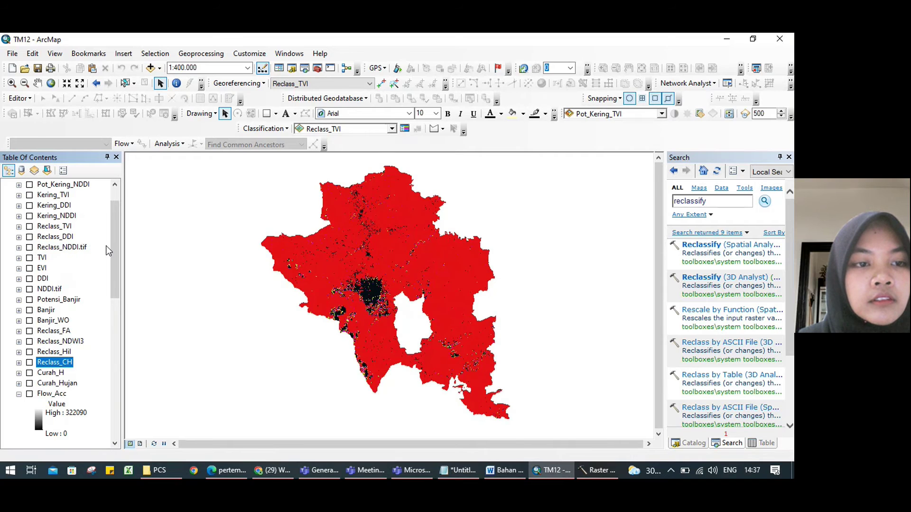
left_click(30, 237)
Display the Reclass_FA, Reclass_NDWI3, Reclass_Hil and Reclass_CH layers on the map.
left_click_drag(115, 233, 111, 264)
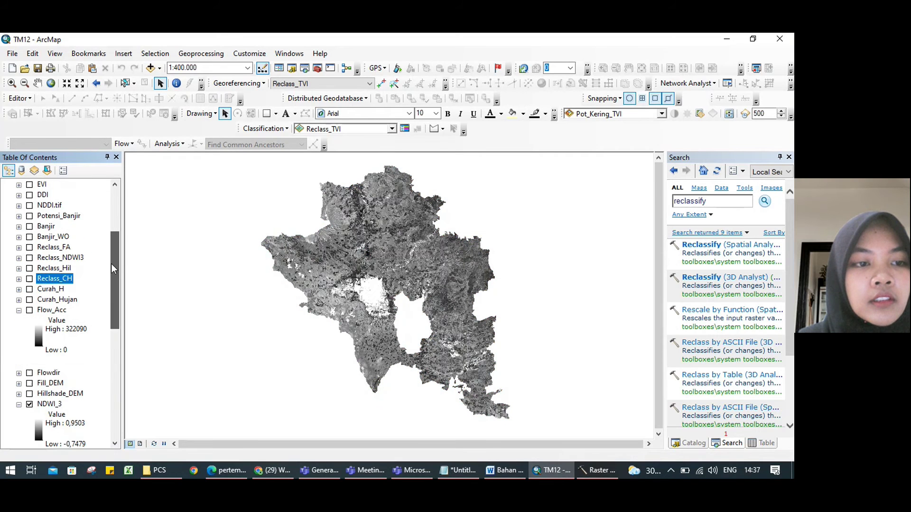
left_click(30, 247)
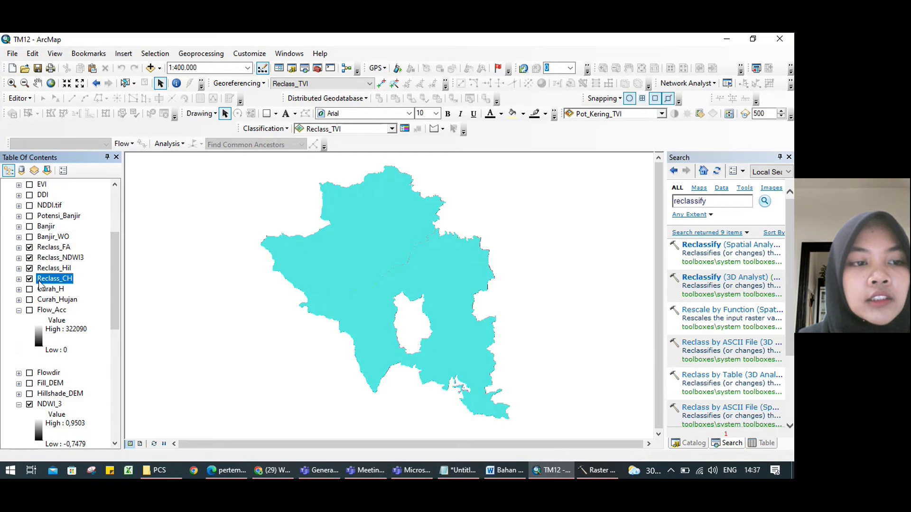
mouse_move(114, 262)
left_mouse_down()
mouse_move(117, 273)
mouse_move(113, 259)
left_mouse_up()
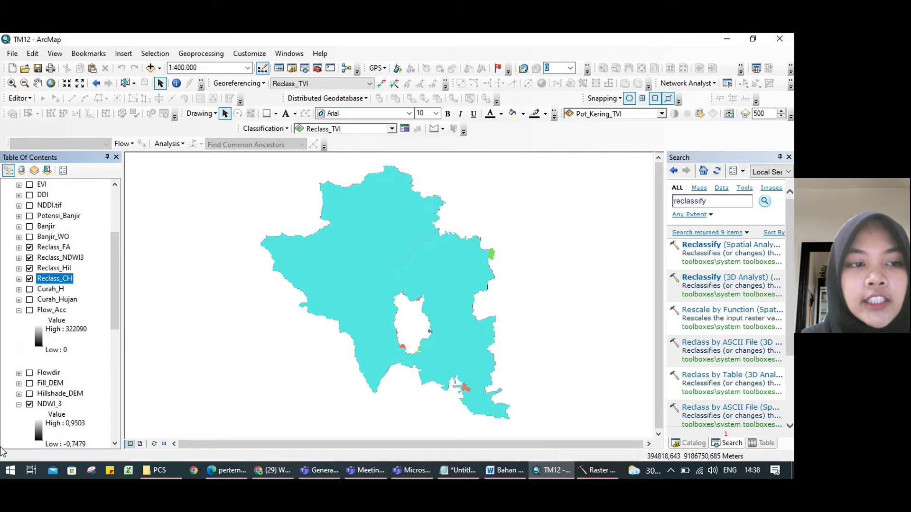
left_click_drag(114, 267, 111, 249)
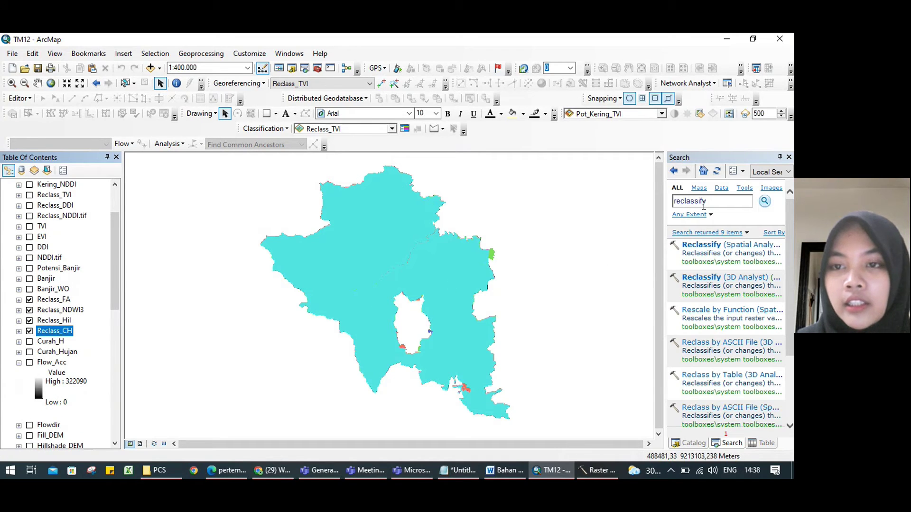
mouse_move(116, 249)
left_mouse_down()
mouse_move(112, 215)
mouse_move(110, 238)
left_mouse_up()
Search the tools for "weighted overlay" and open the Spatial Analyst Weighted Overlay tool.
double_click(720, 203)
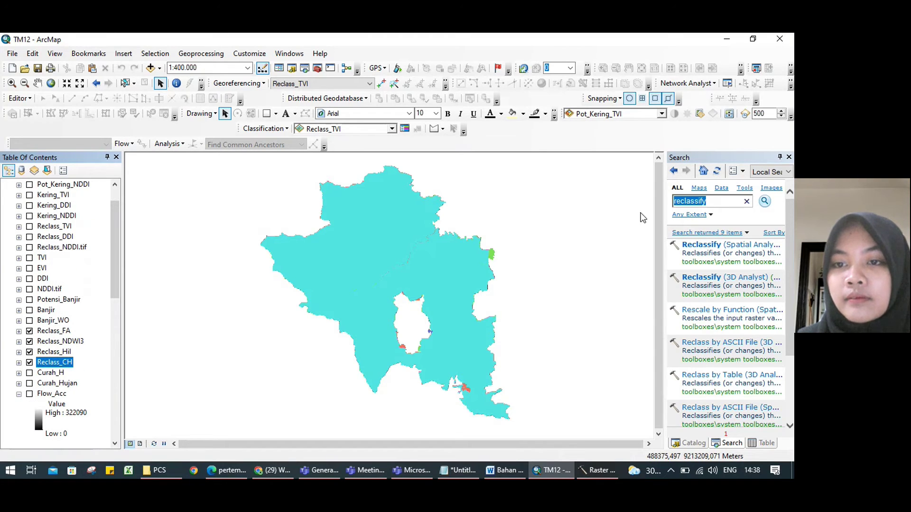
type("wo")
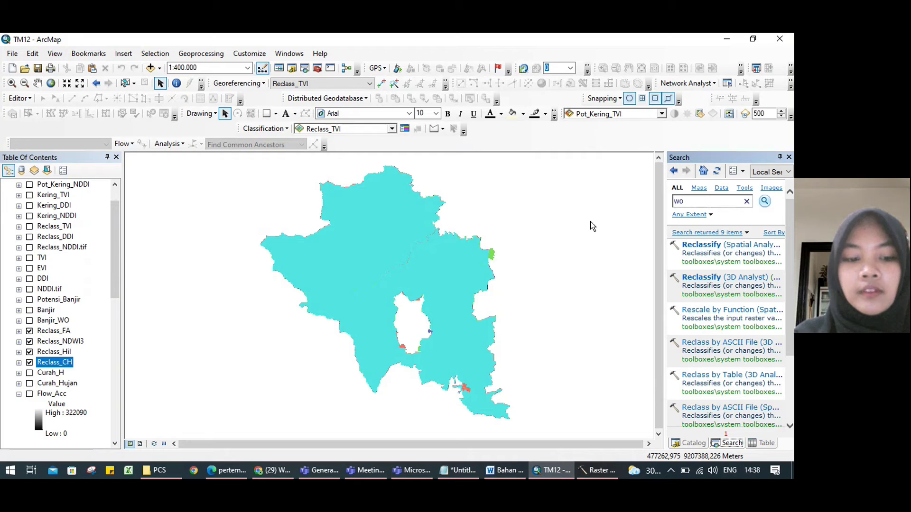
key("BackSpace")
type("eigh")
key("BackSpace")
type("hted o")
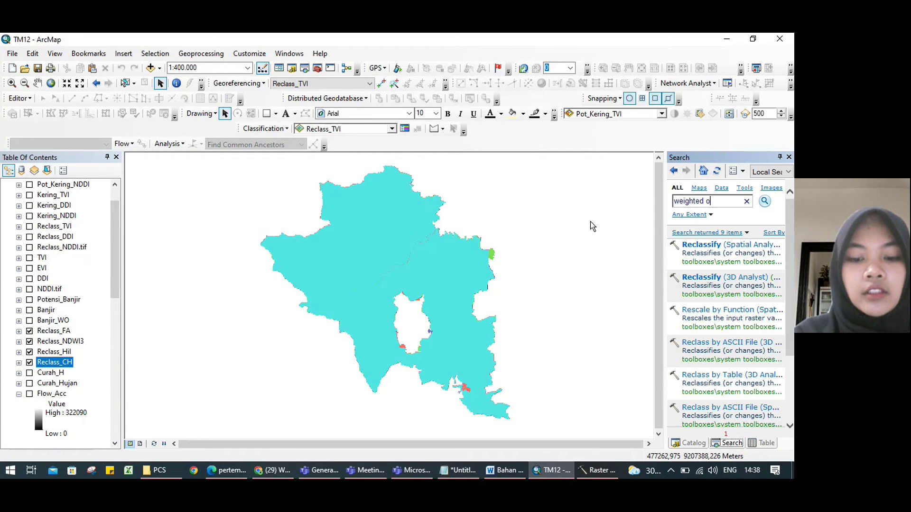
type("verlay")
key("Return")
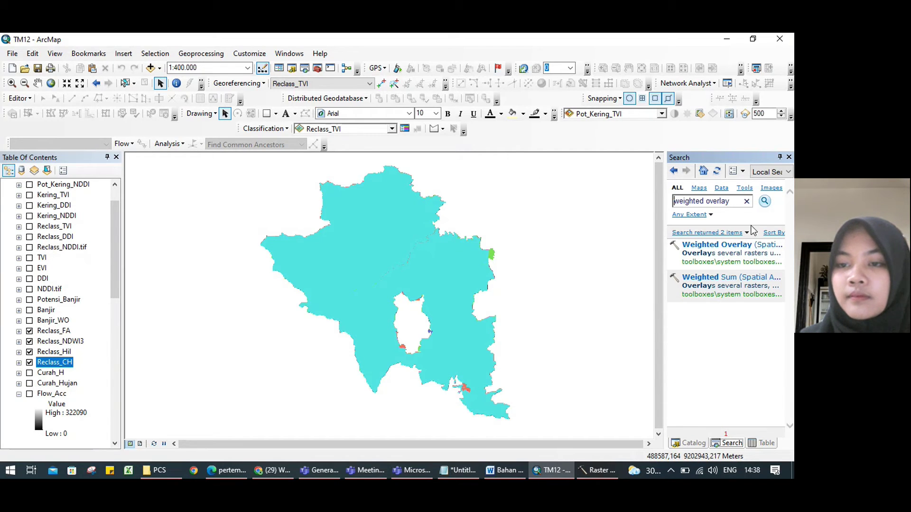
left_click(749, 243)
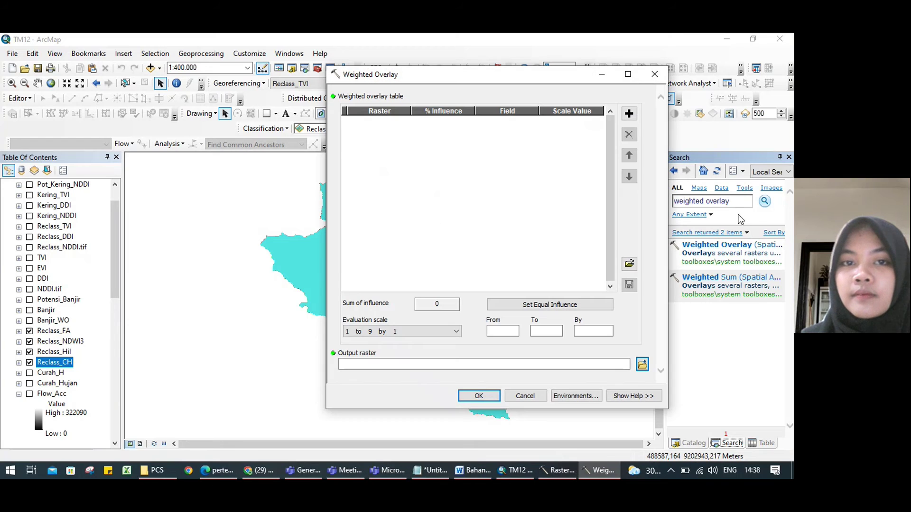
Add the Reclass_CH raster with the VALUE field to the weighted overlay table.
left_click(629, 114)
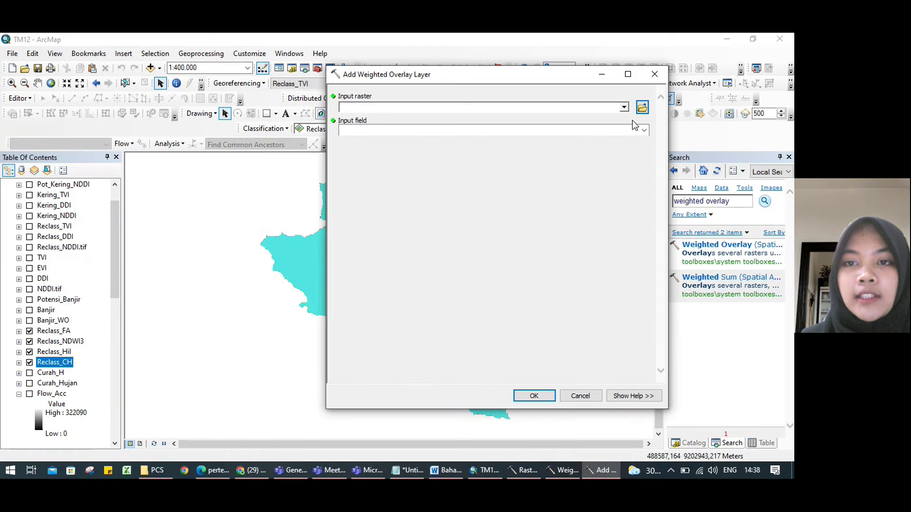
left_click(623, 109)
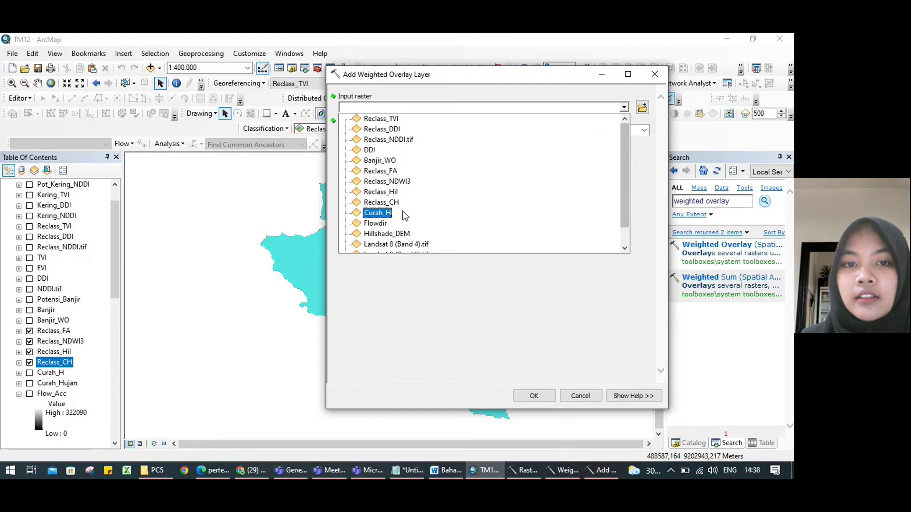
left_click(381, 203)
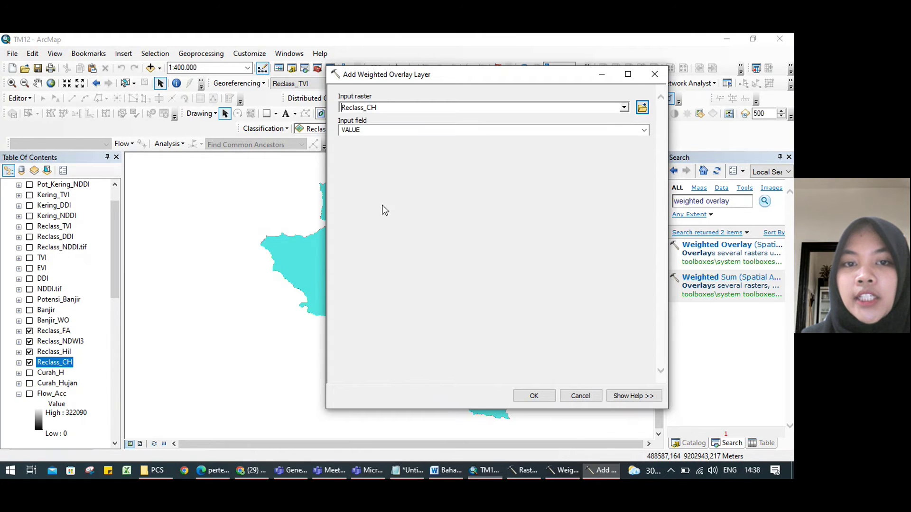
left_click(532, 397)
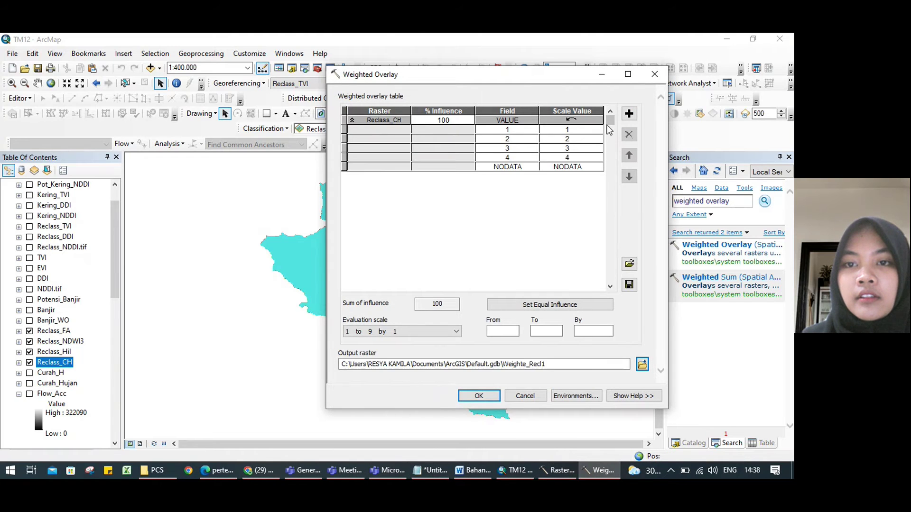
Add the Reclass_Hil raster with the VALUE field as the second weighted overlay layer.
left_click(629, 114)
left_click(625, 108)
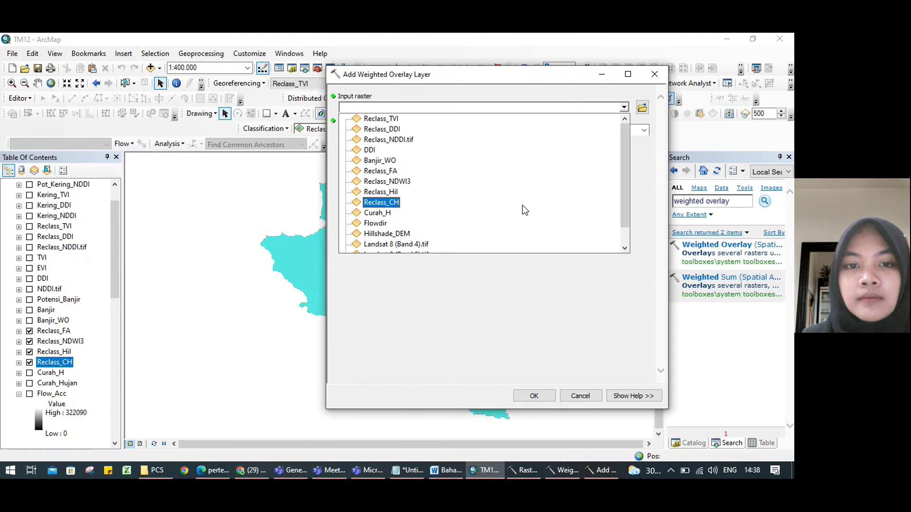
left_click(381, 192)
left_click(539, 397)
Add the Reclass_NDWI3 raster with the VALUE field as the third weighted overlay layer.
left_click(629, 114)
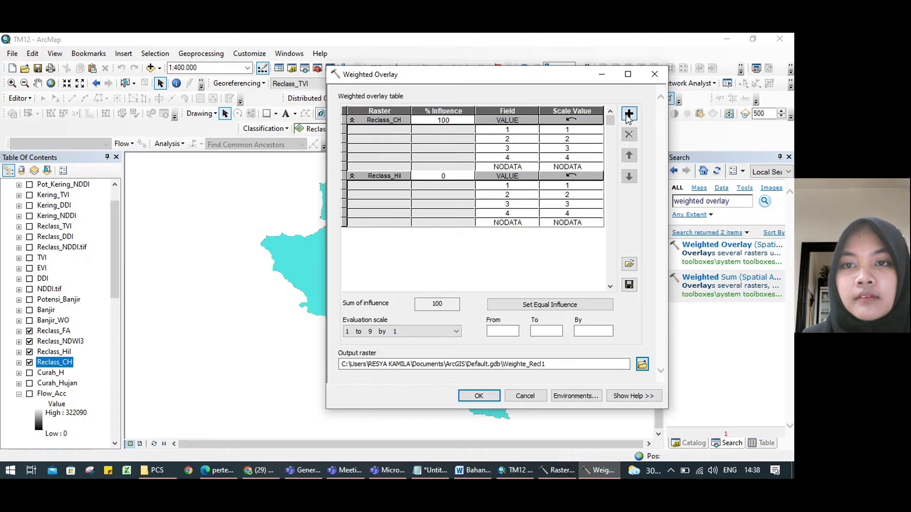
left_click(623, 108)
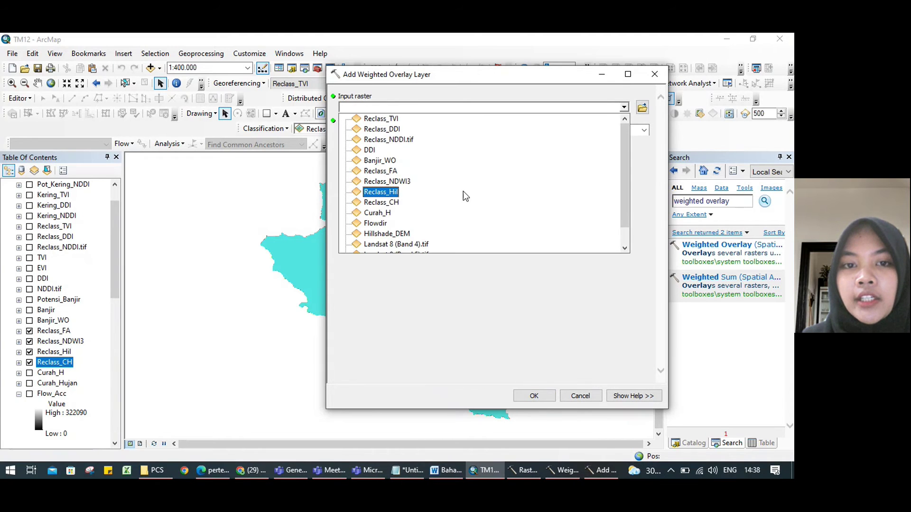
left_click(405, 182)
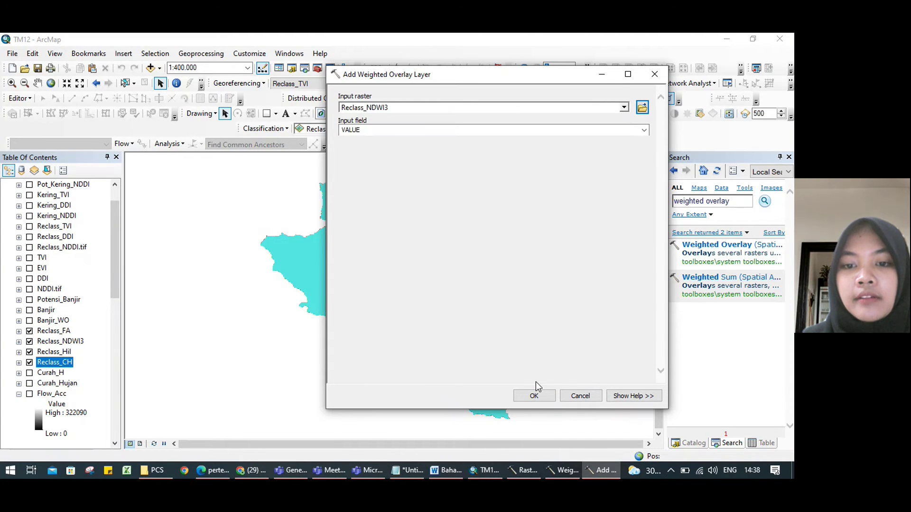
left_click(535, 397)
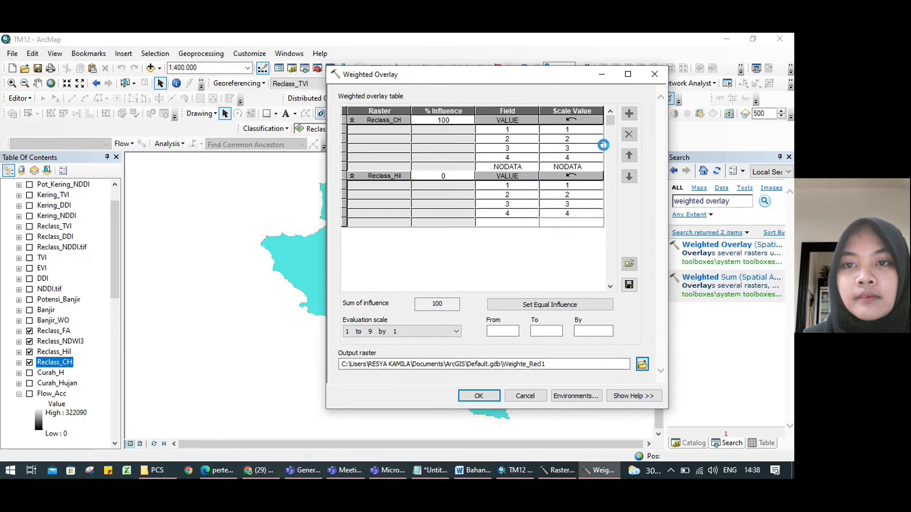
Add the Reclass_FA raster with the VALUE field as the fourth weighted overlay layer.
left_click(629, 113)
left_click(624, 108)
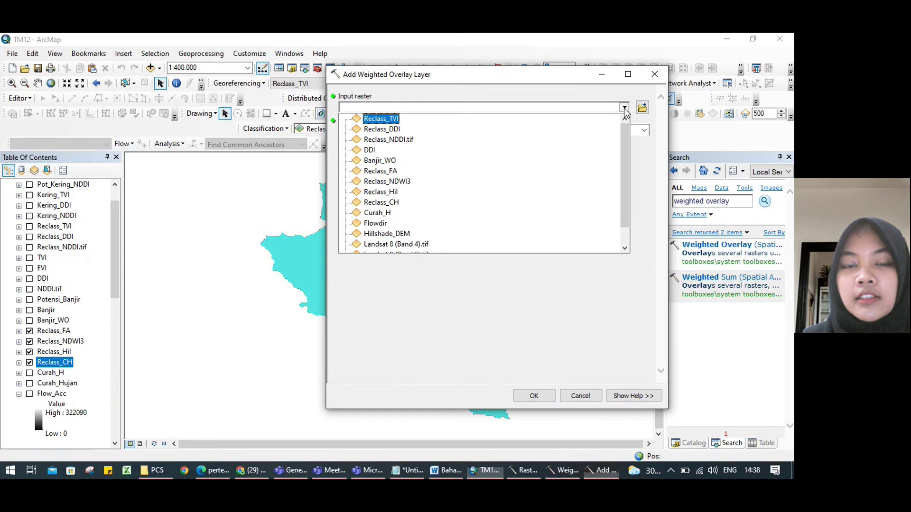
left_click(387, 173)
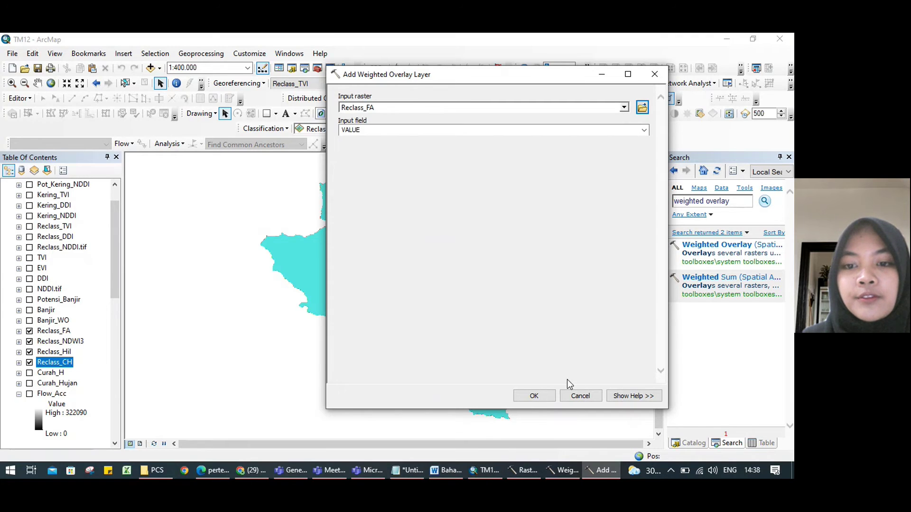
left_click(534, 396)
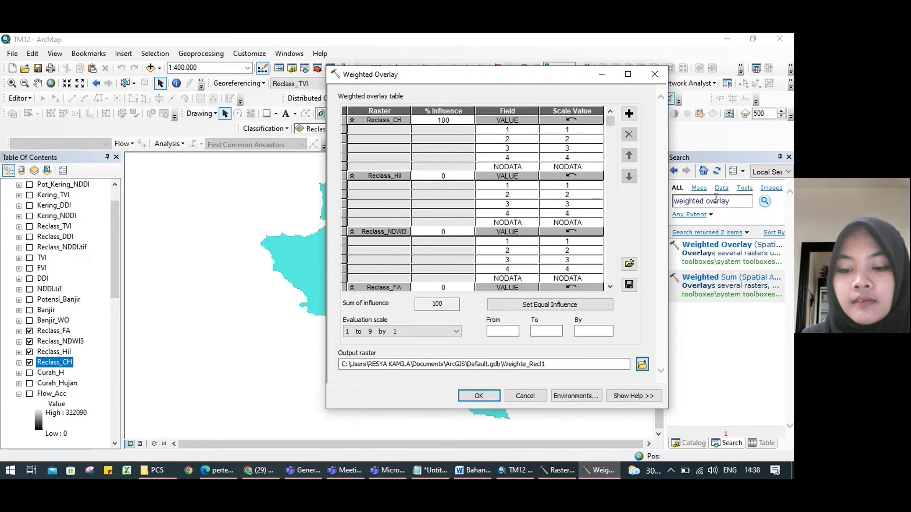
Set the influence of Reclass_CH to 40 percent in the weighted overlay table.
left_click(449, 122)
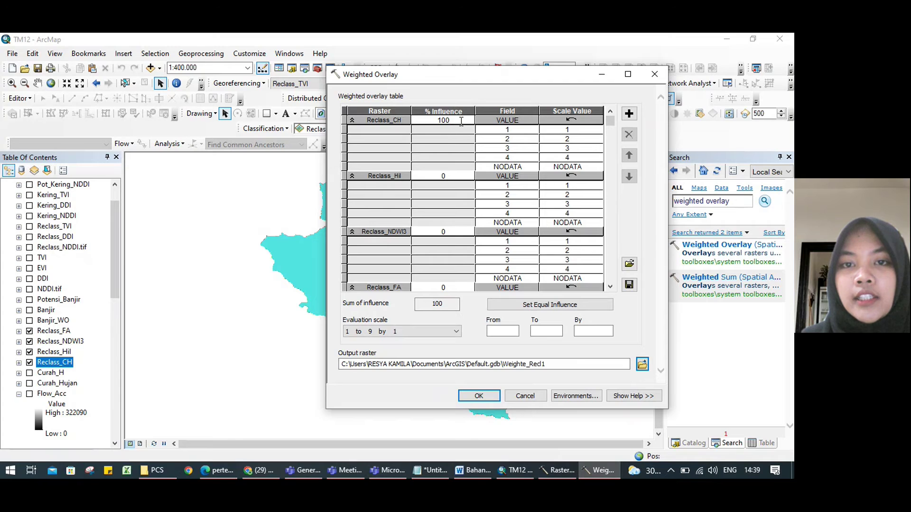
left_click_drag(451, 120, 439, 120)
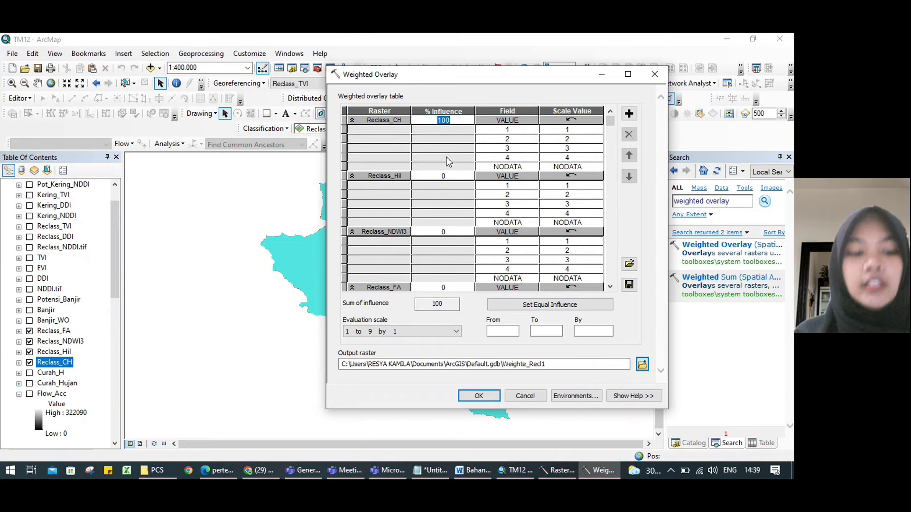
type("40")
key("Return")
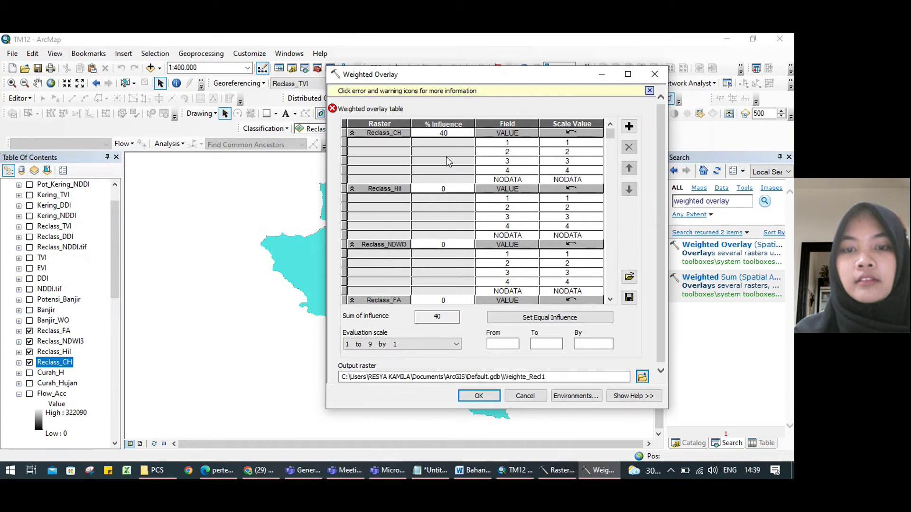
Set the influence of Reclass_Hil, Reclass_NDWI3 and Reclass_FA to 20 percent each in the weighted overlay table.
left_click(442, 190)
left_click(446, 189)
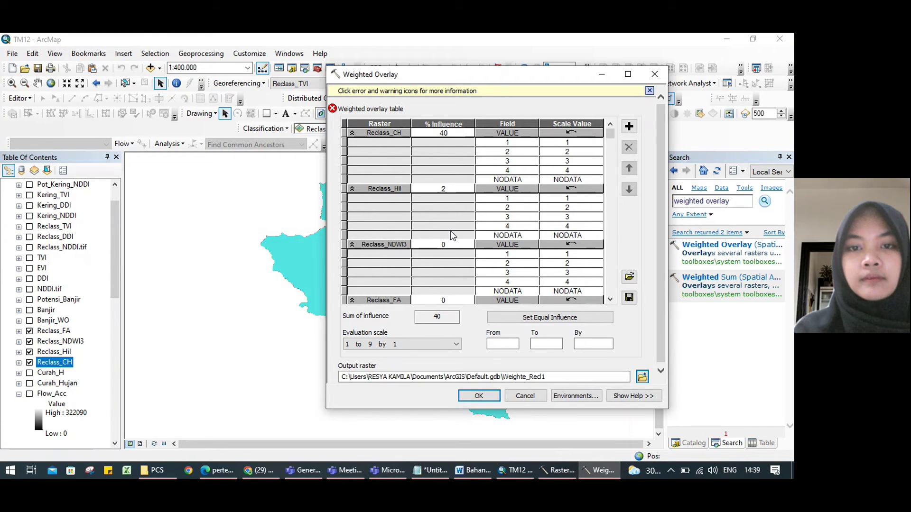
left_click(448, 244)
left_click(444, 244)
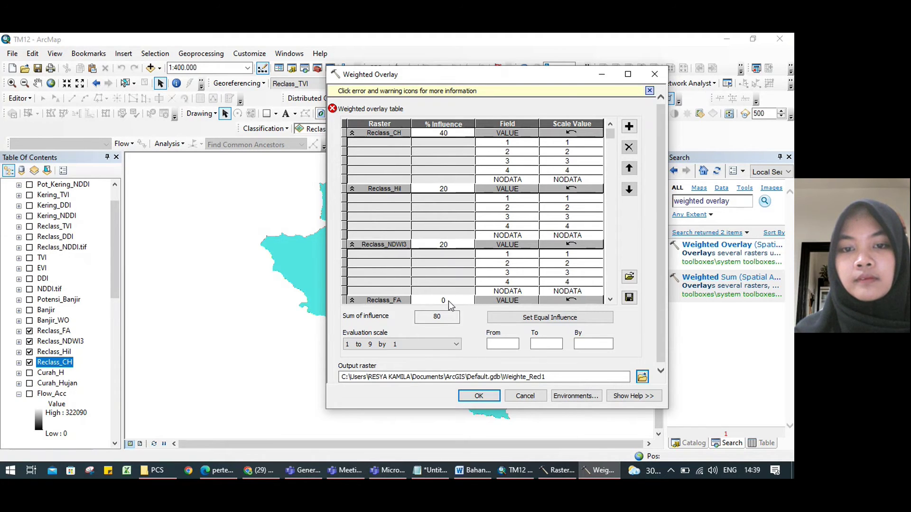
left_click(439, 301)
left_click(444, 291)
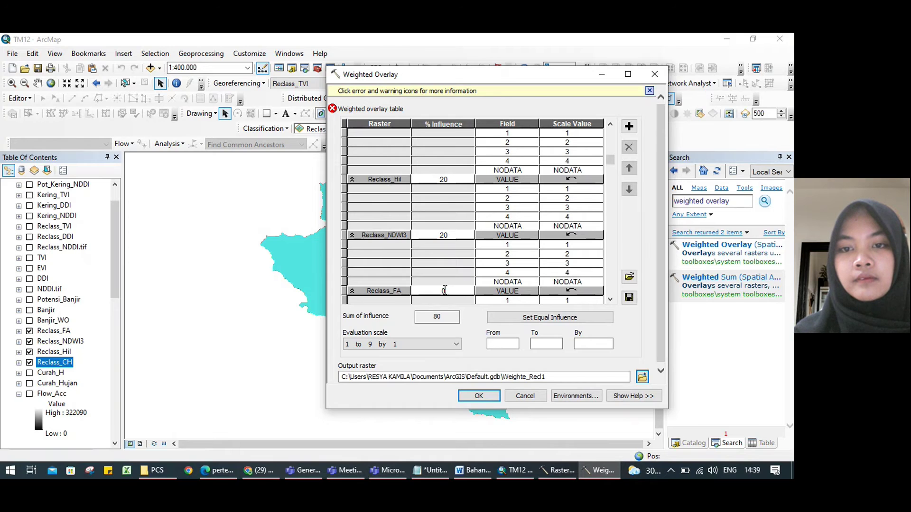
type("20")
Enter 1 as the start of the custom evaluation scale for the weighted overlay.
left_click(510, 332)
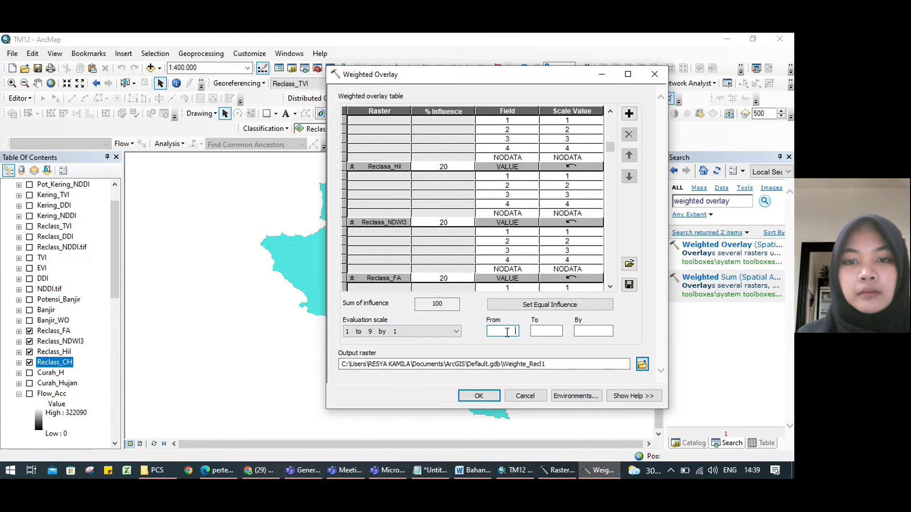
type("1")
left_click(541, 333)
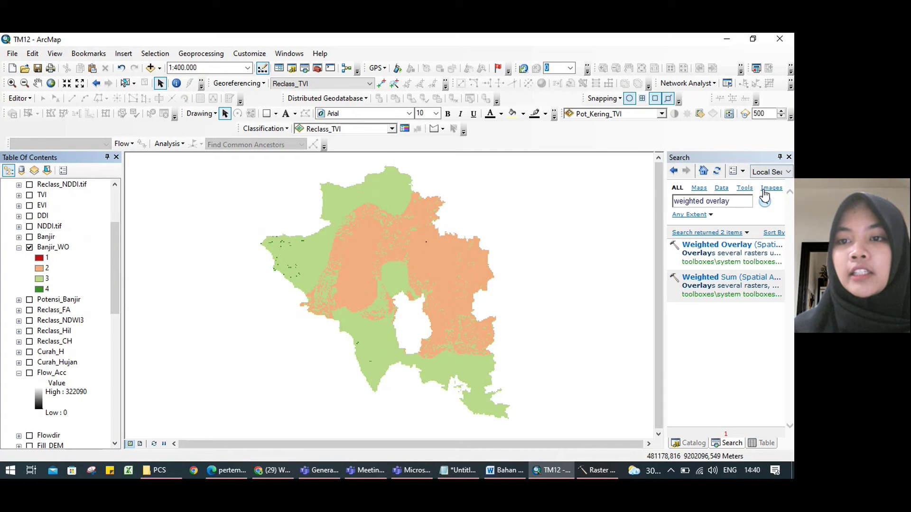
Search for "raster to polygon", set up Banjir_WO for conversion with the VALUE field, and close the tool without running it.
left_click(735, 200)
key("BackSpace")
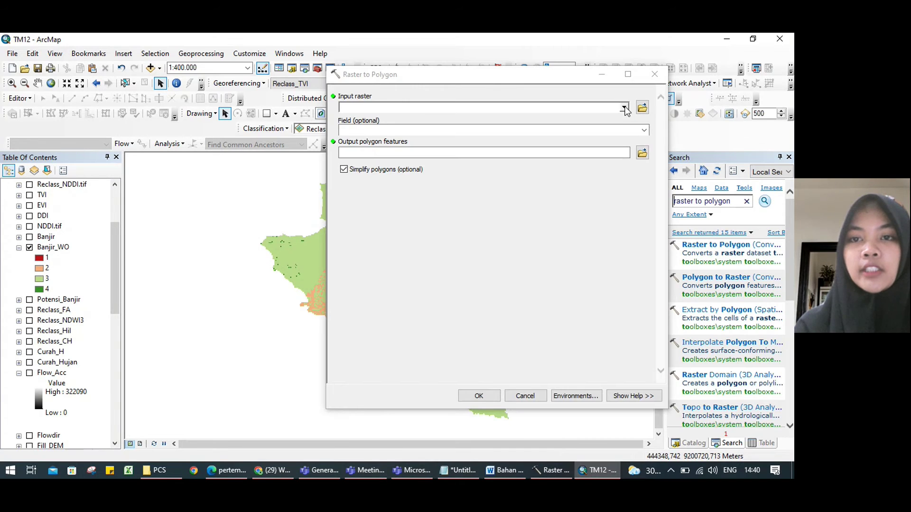
left_click(625, 107)
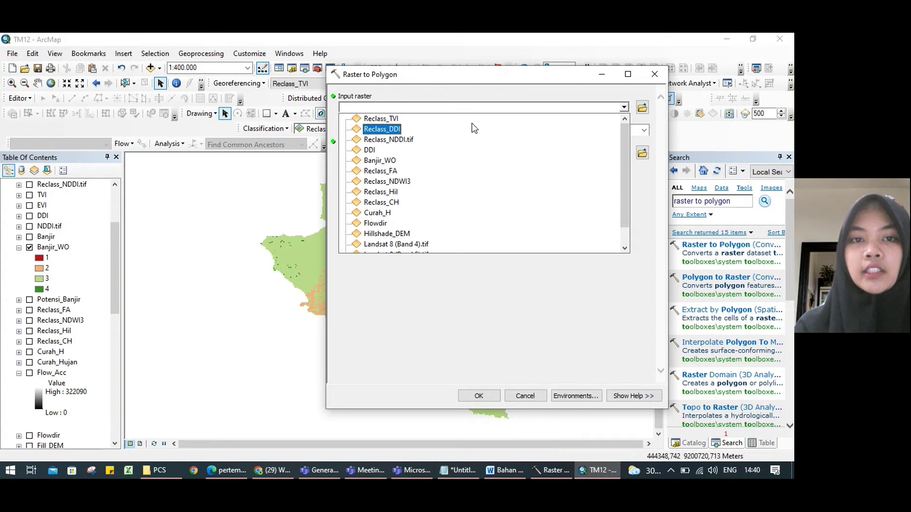
left_click(379, 160)
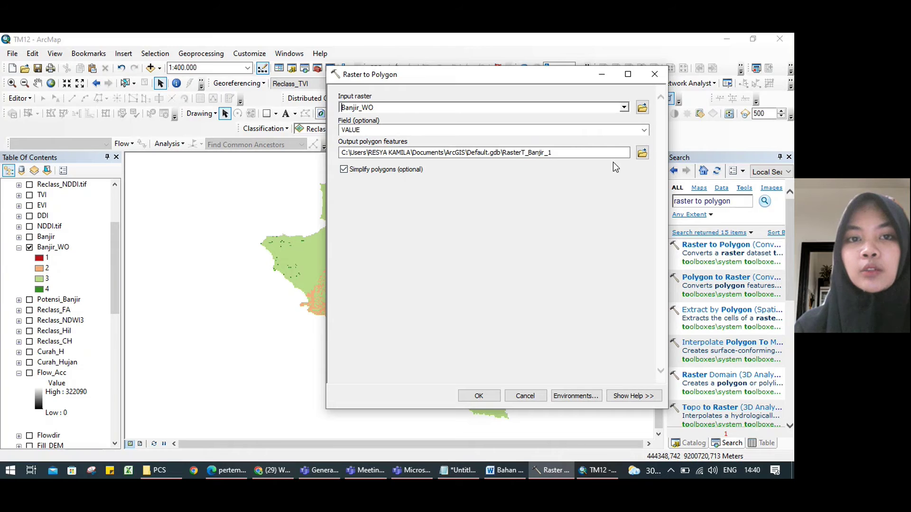
left_click(641, 75)
Hide the Banjir_WO raster, display the Banjir polygon layer and open its attribute table.
left_click(29, 248)
left_click(18, 247)
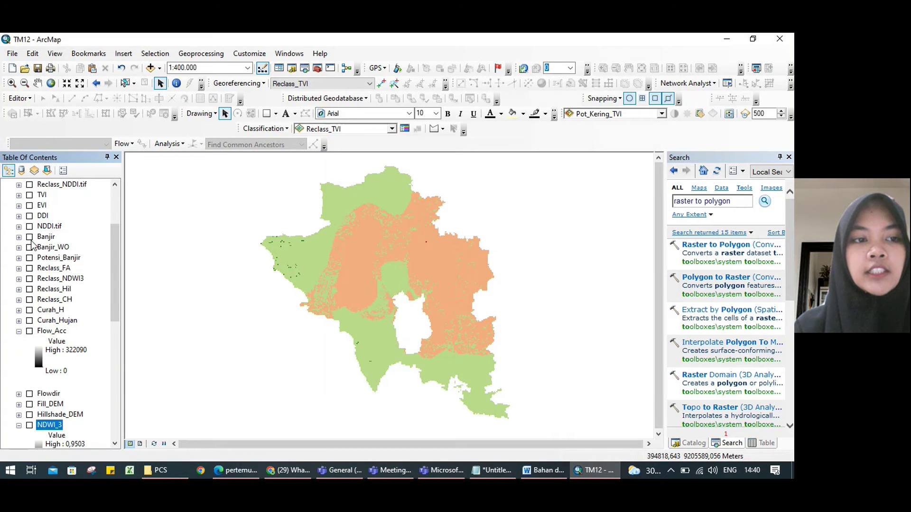
left_click(19, 238)
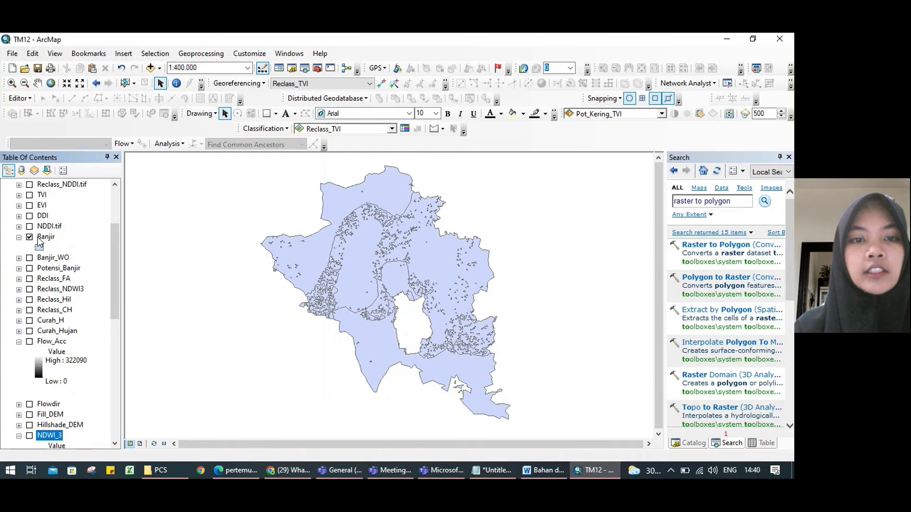
left_click(39, 238)
right_click(38, 237)
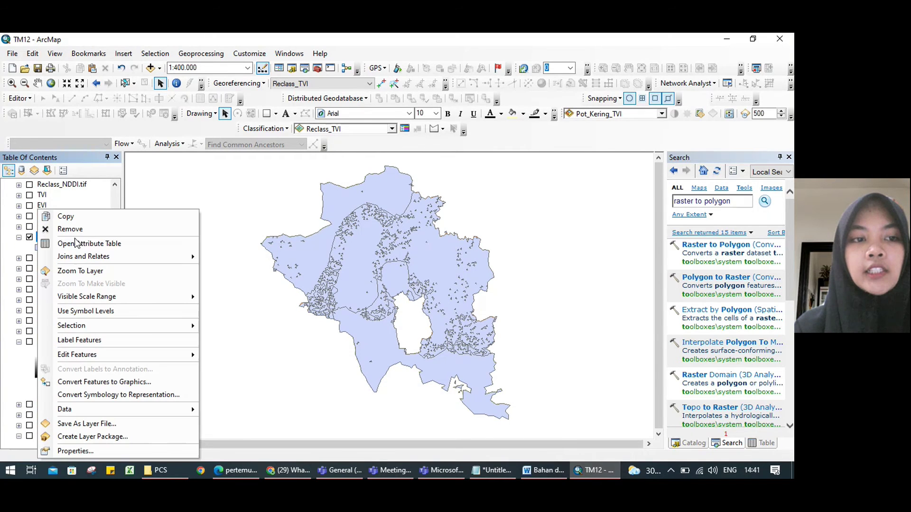
left_click(97, 246)
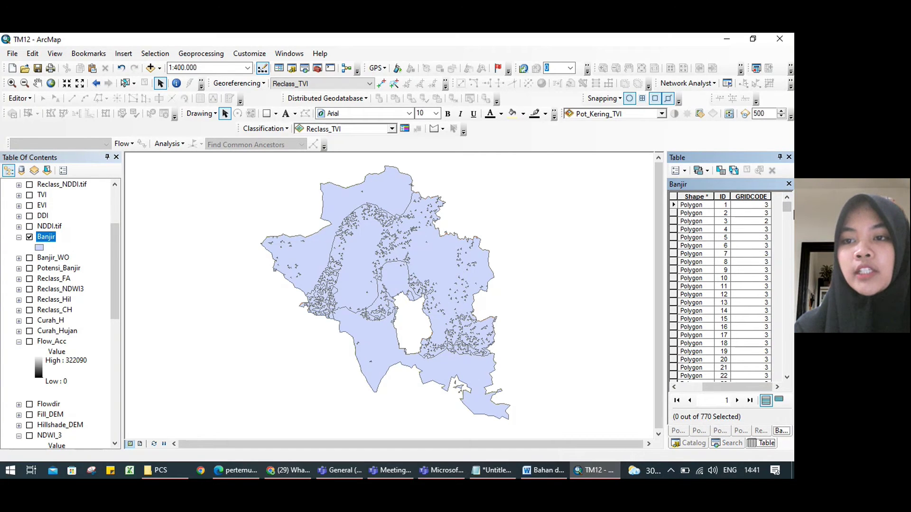
Set up a Dissolve of the Banjir layer by the GRIDCODE field and close the tool without running it.
left_click(201, 53)
left_click(197, 131)
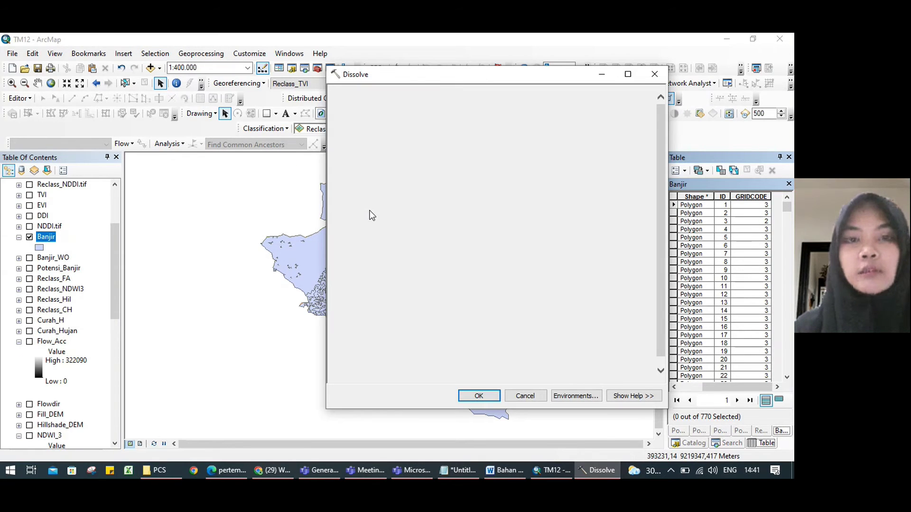
left_click(623, 108)
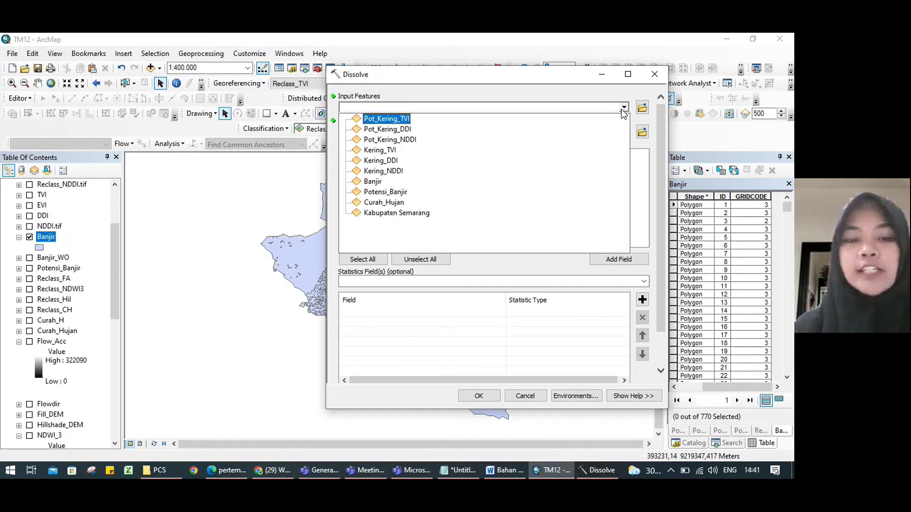
left_click(375, 182)
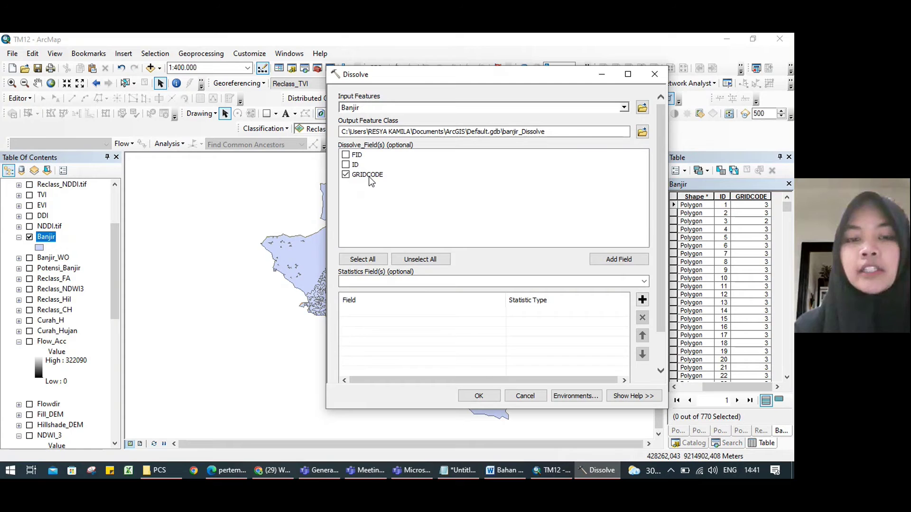
left_click(664, 50)
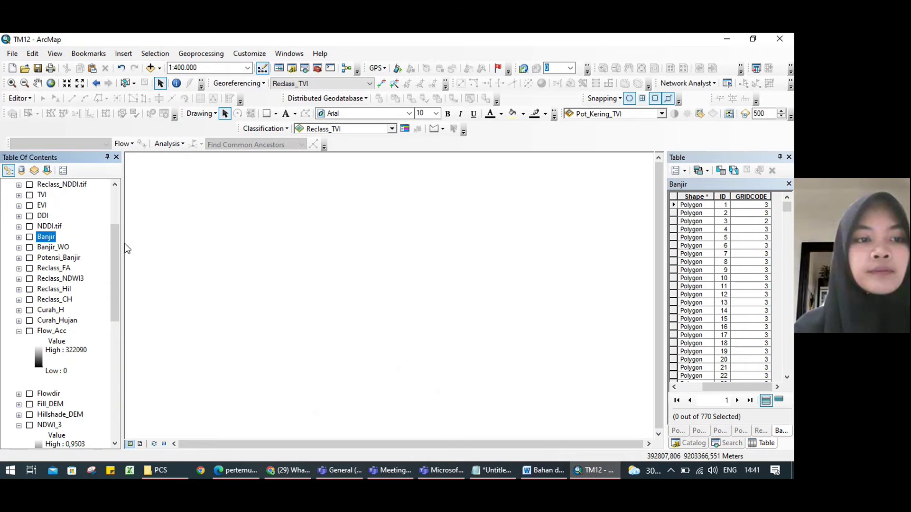
Display the Potensi_Banjir layer and expand its Keterangan class legend.
left_click(60, 259)
left_click(30, 258)
left_click(19, 258)
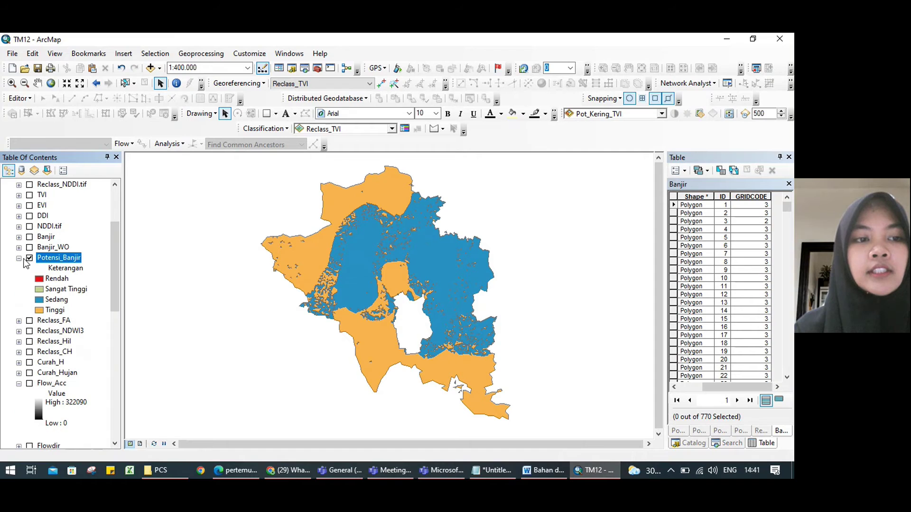
Examine the GRIDCODE, Luas Ha and Keterangan fields in the Potensi_Banjir attribute table, and close that table.
right_click(50, 259)
left_click(97, 69)
mouse_move(751, 386)
left_mouse_down()
mouse_move(683, 386)
mouse_move(790, 377)
mouse_move(714, 380)
mouse_move(777, 370)
mouse_move(719, 384)
mouse_move(743, 384)
left_mouse_up()
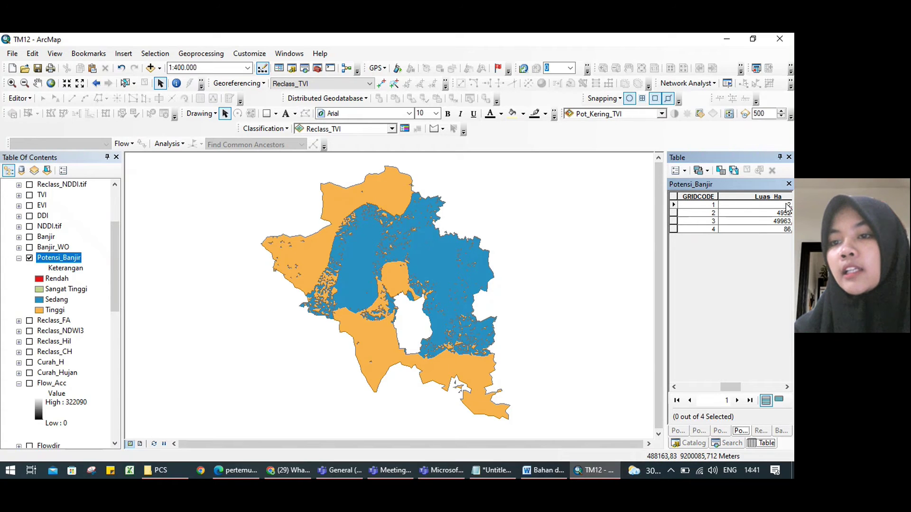
left_click_drag(725, 387, 769, 385)
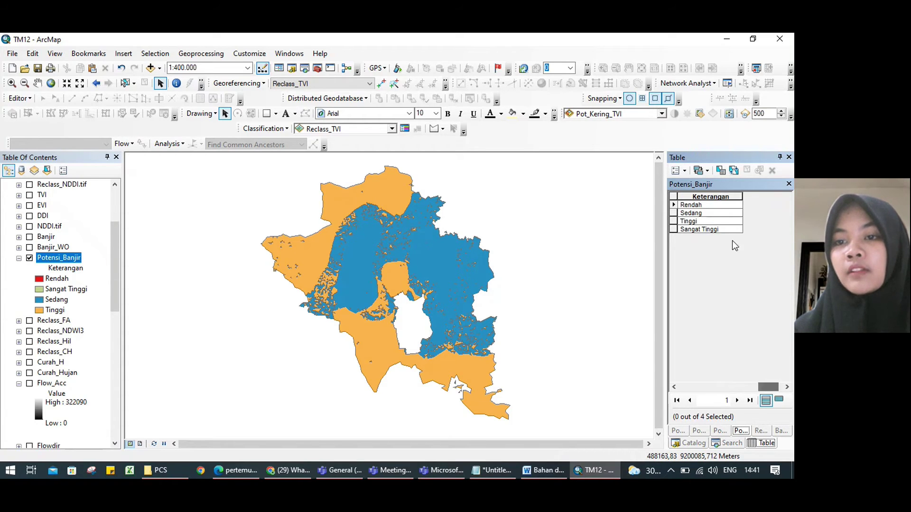
mouse_move(773, 387)
left_mouse_down()
mouse_move(764, 397)
mouse_move(789, 392)
mouse_move(683, 394)
mouse_move(739, 389)
mouse_move(781, 371)
mouse_move(761, 378)
left_mouse_up()
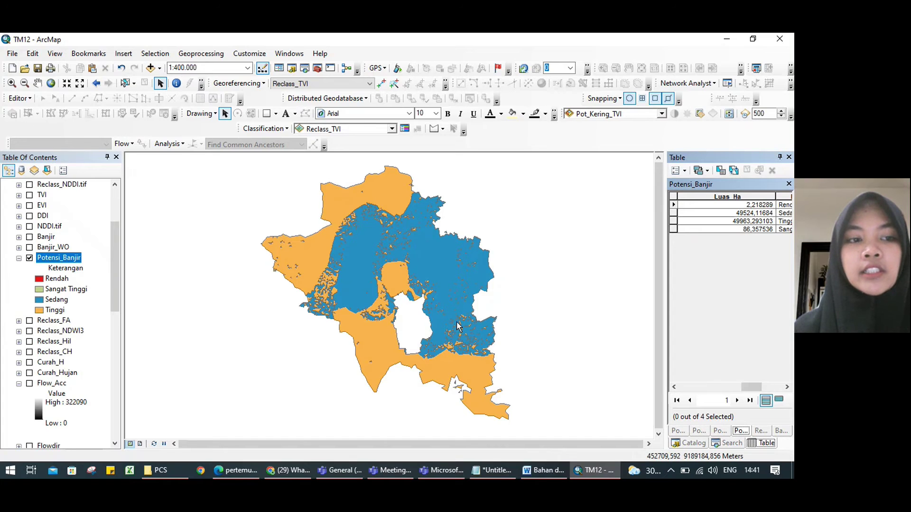
mouse_move(751, 387)
left_mouse_down()
mouse_move(793, 379)
mouse_move(748, 380)
left_mouse_up()
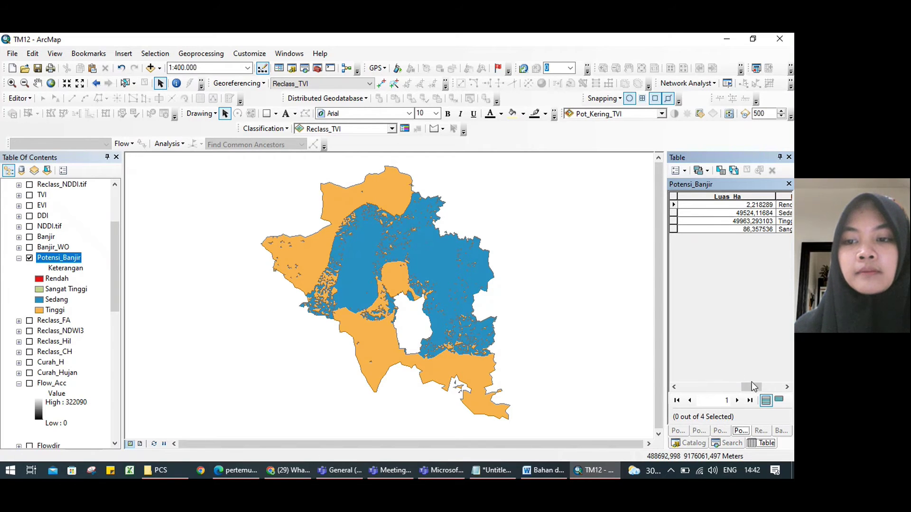
left_click_drag(753, 385, 773, 385)
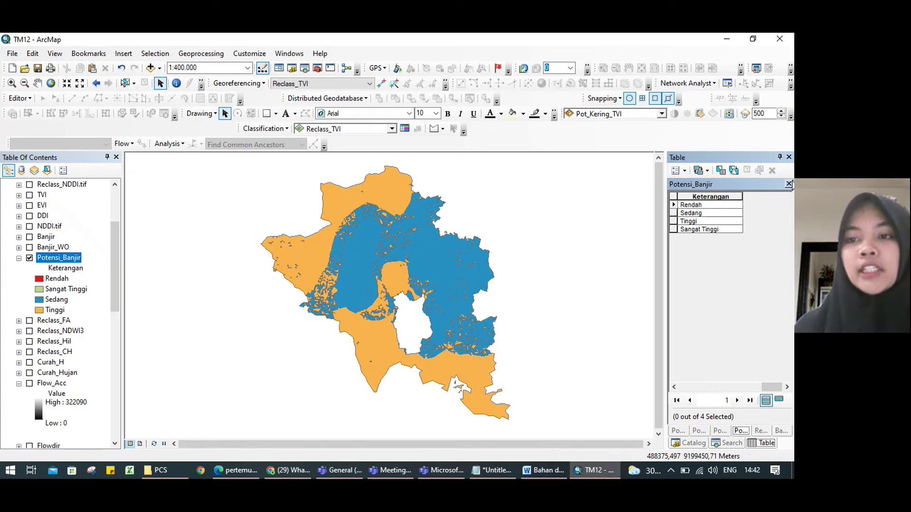
left_click(789, 181)
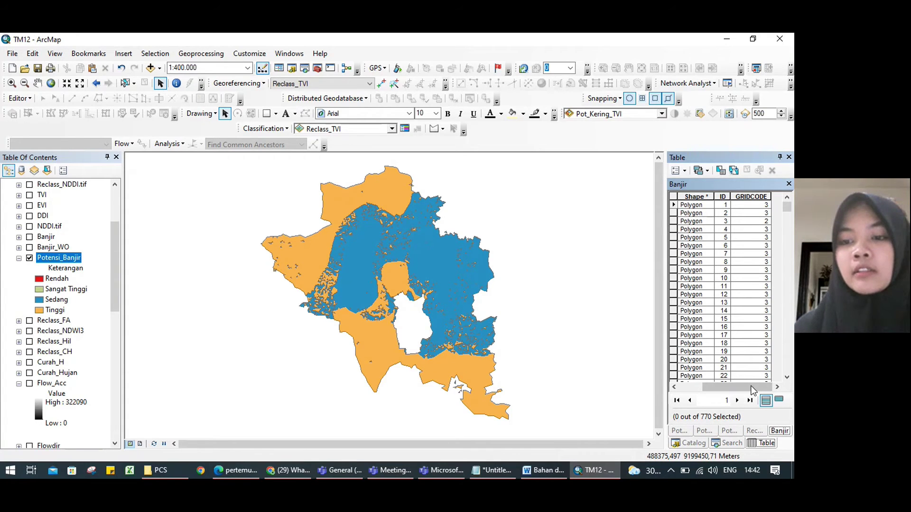
Collapse the Potensi_Banjir legend and hide that layer on the map.
left_click_drag(750, 386, 728, 386)
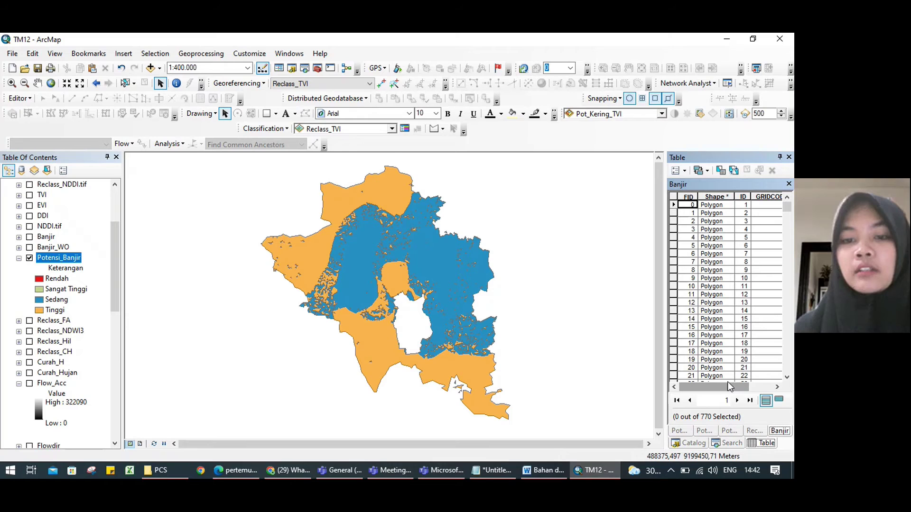
left_click(19, 258)
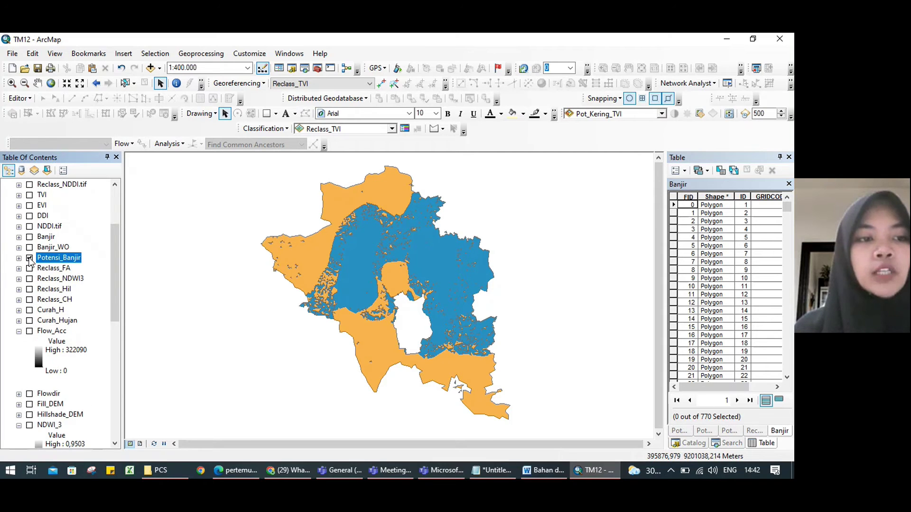
left_click(30, 258)
left_click_drag(113, 261, 109, 227)
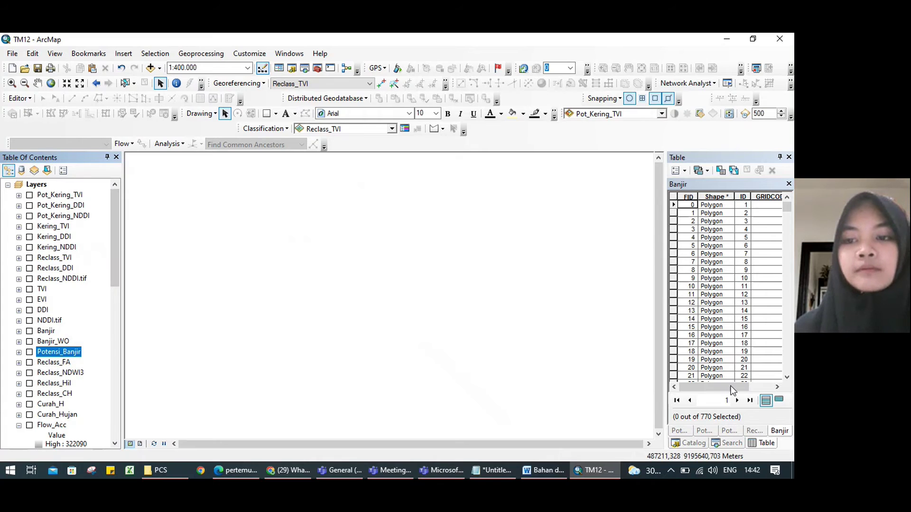
left_click_drag(711, 387, 735, 387)
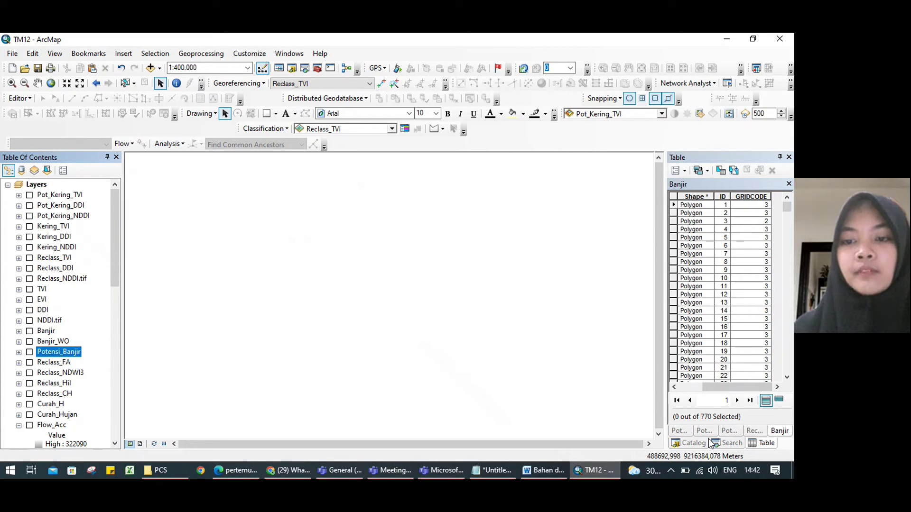
Search the tools for "raster calculator" and open the Spatial Analyst Raster Calculator.
left_click(723, 444)
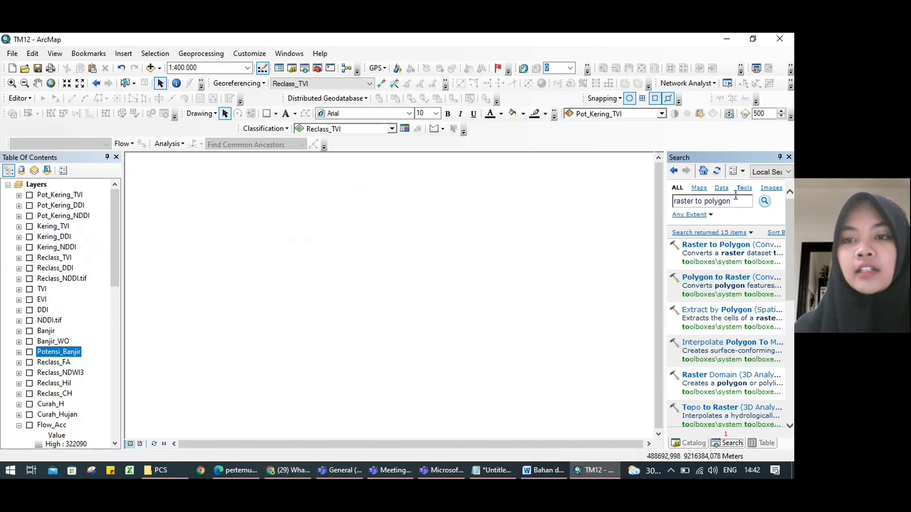
type("r")
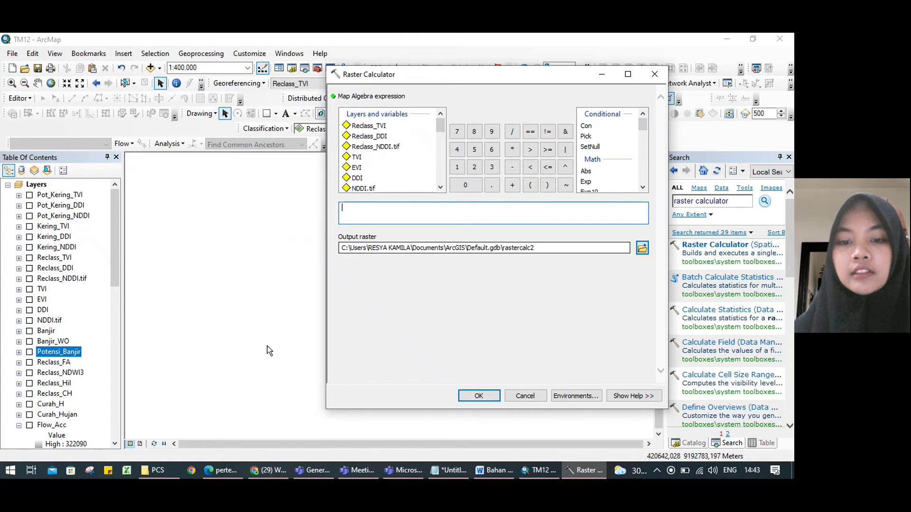
Copy the NDDI formula Float(NDVI – NDWI3) / Float(NDVI + NDWI3) from the Notepad list into the Raster Calculator expression.
left_click(450, 470)
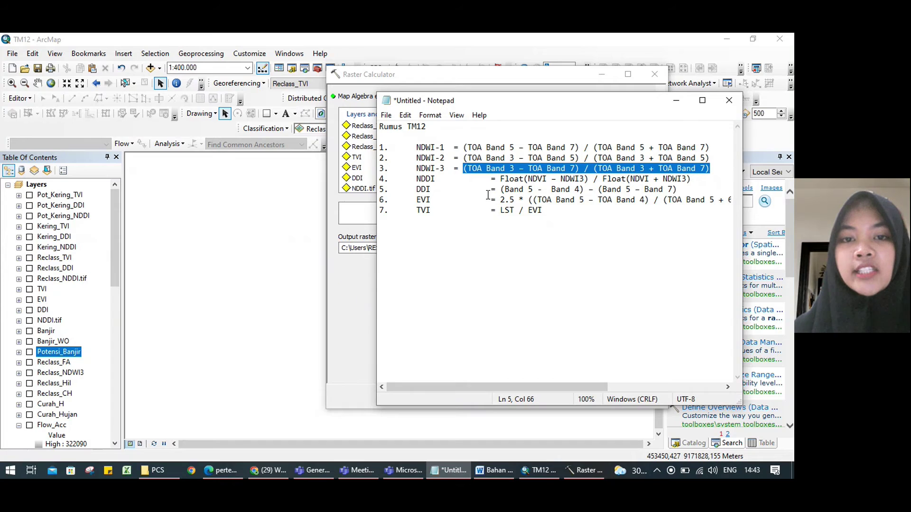
left_click(498, 180)
left_click_drag(498, 179, 692, 178)
key("ctrl+c")
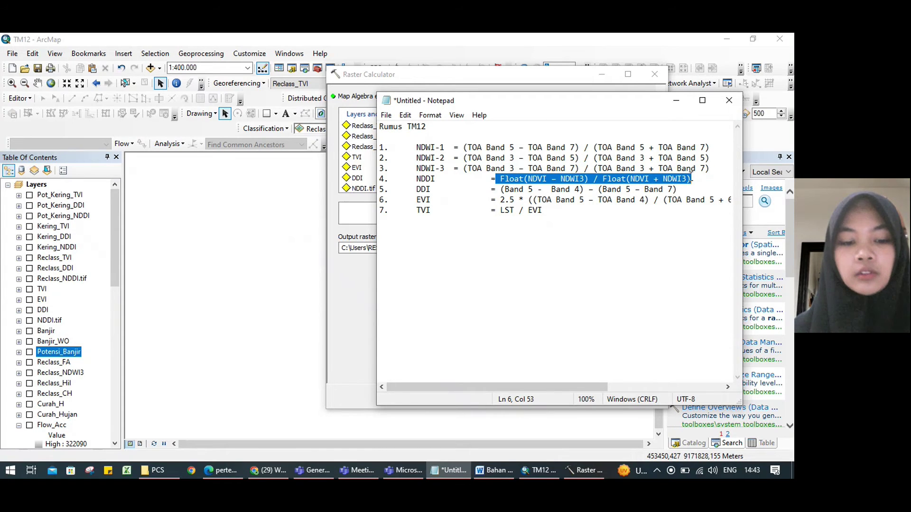
left_click(676, 102)
left_click(354, 212)
key("ctrl+v")
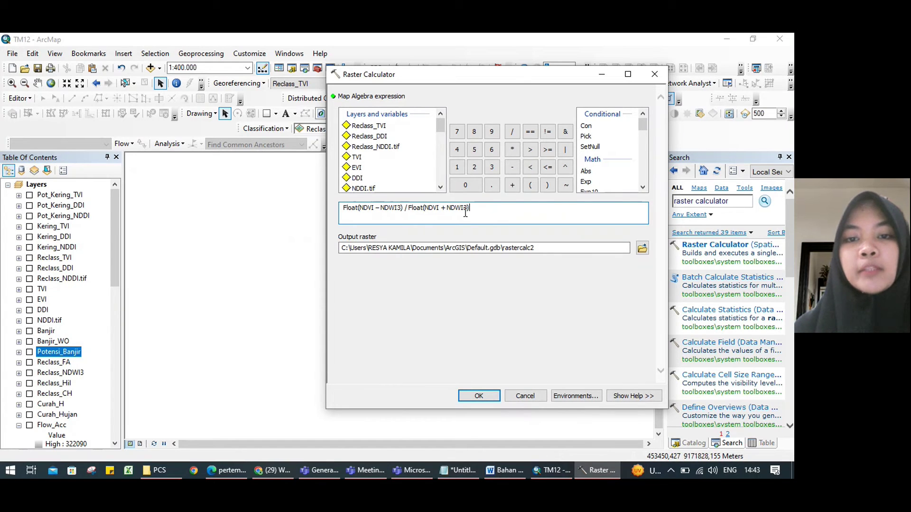
Clear the NDDI expression and close the Raster Calculator without running it.
left_click(115, 206)
mouse_move(116, 206)
left_mouse_down()
mouse_move(115, 220)
mouse_move(116, 206)
left_mouse_up()
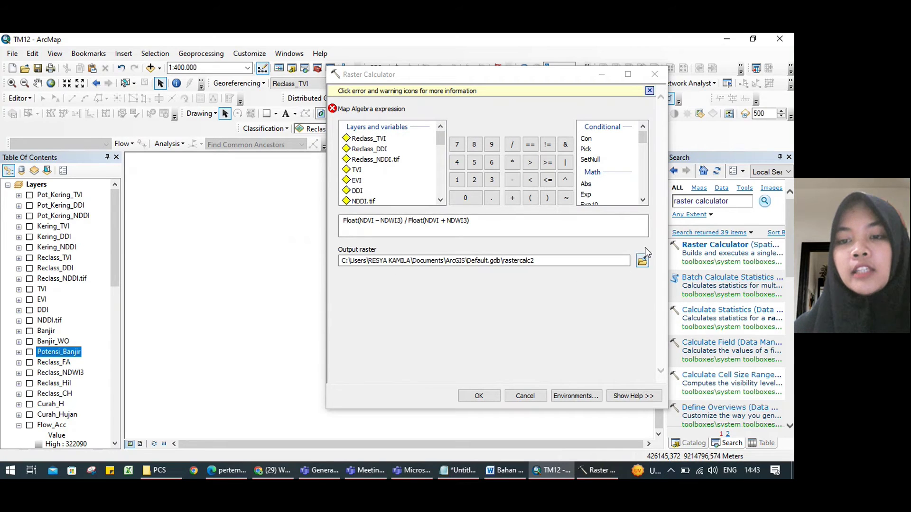
left_click_drag(553, 220, 349, 242)
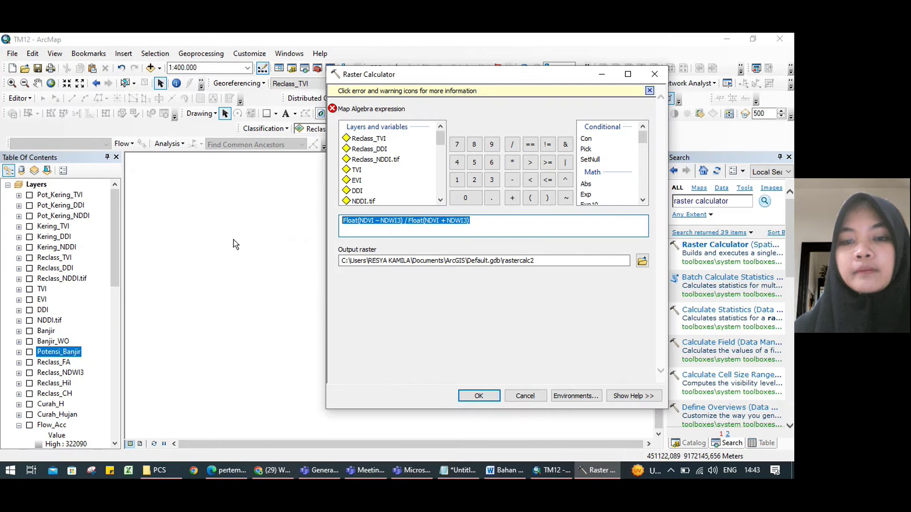
key("BackSpace")
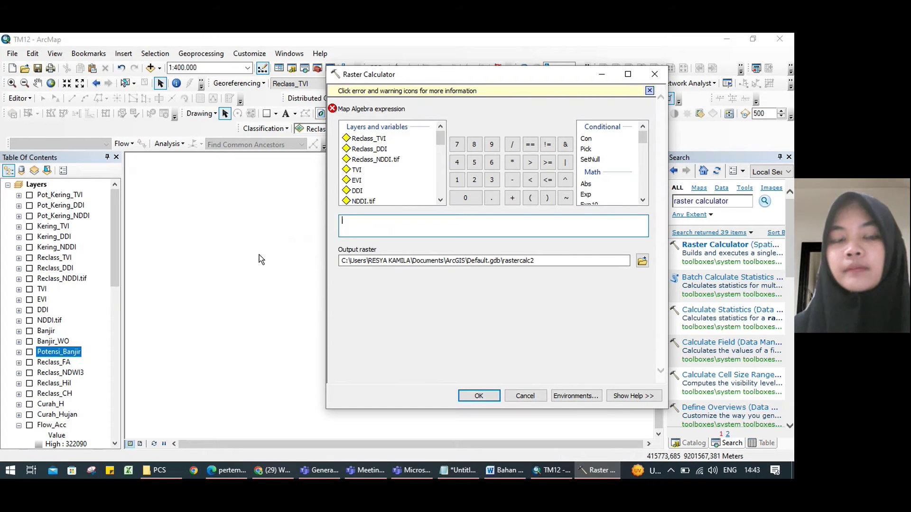
left_click(662, 76)
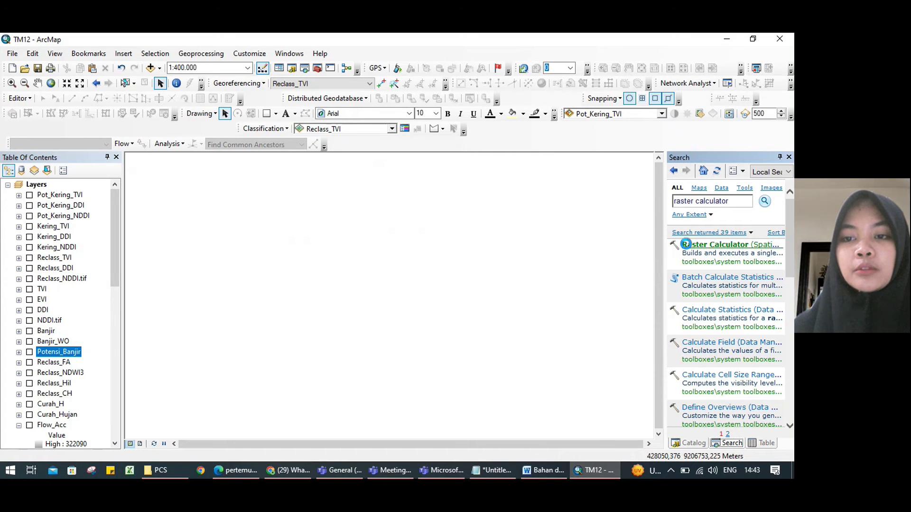
Reopen the Raster Calculator and enter the DDI expression (Band 5 - Band 4) - (Band 5 - Band 7) using the Landsat 8 band rasters.
left_click(687, 246)
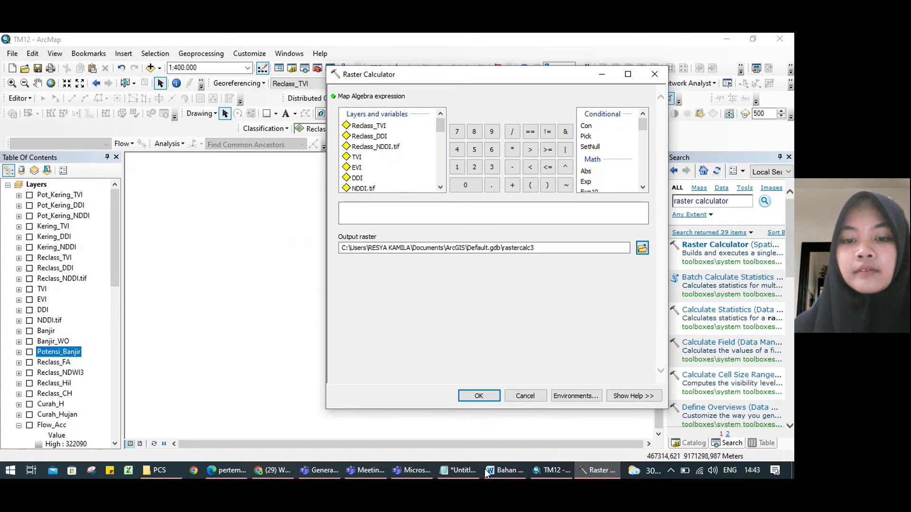
left_click(457, 471)
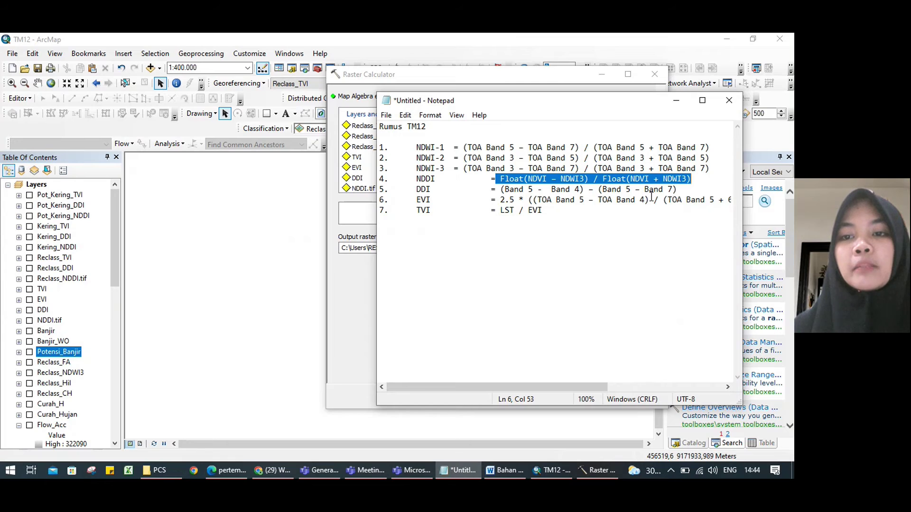
left_click_drag(501, 190, 685, 186)
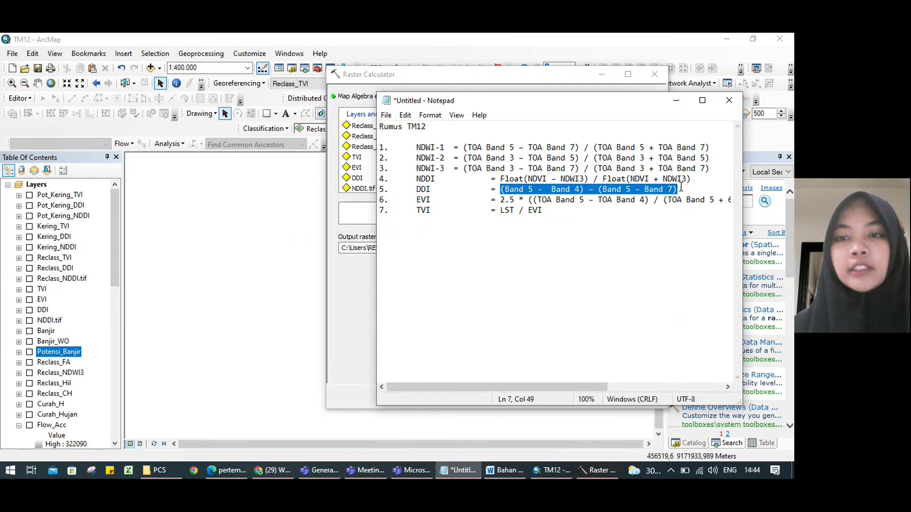
left_click(676, 100)
type("(Band 5 - Band 4) – (Band 5 – Band 7)")
scroll(441, 134, "down", 1)
mouse_move(441, 134)
left_mouse_down()
mouse_move(441, 163)
mouse_move(441, 119)
left_mouse_up()
left_click(114, 239)
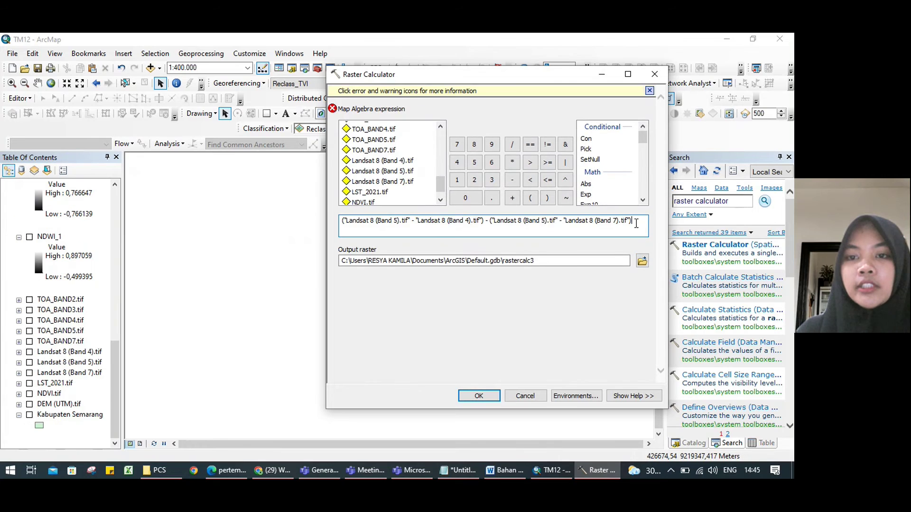
Clear the DDI expression and close the Raster Calculator without running it.
key("ctrl+a")
key("BackSpace")
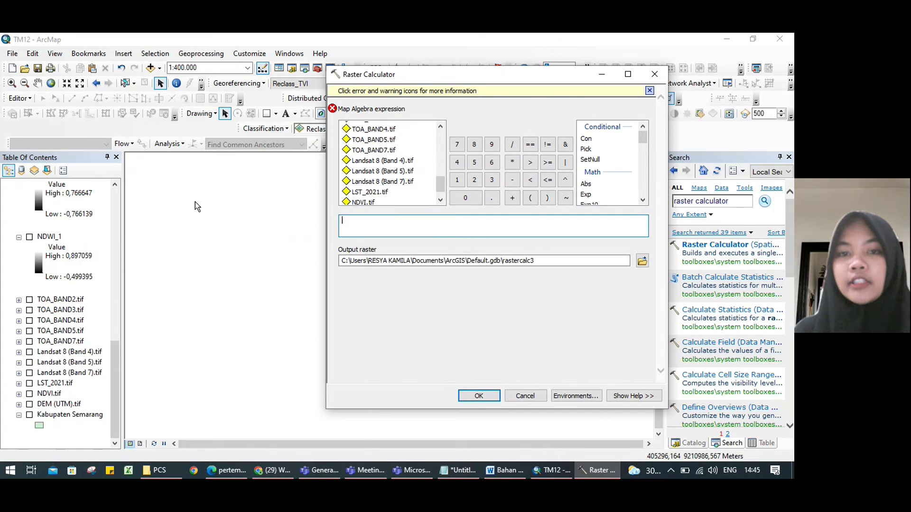
left_click(655, 74)
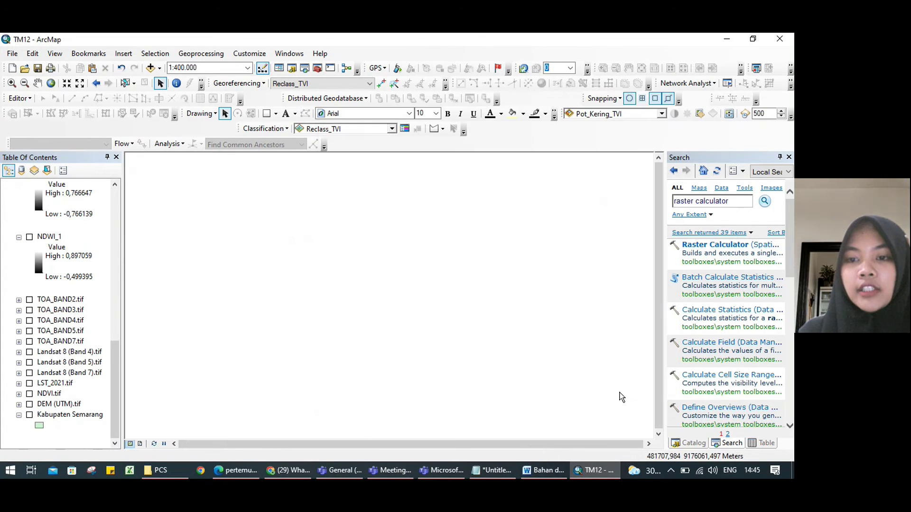
Reopen the Raster Calculator and copy the complete EVI formula from the Notepad list into its expression.
left_click(740, 246)
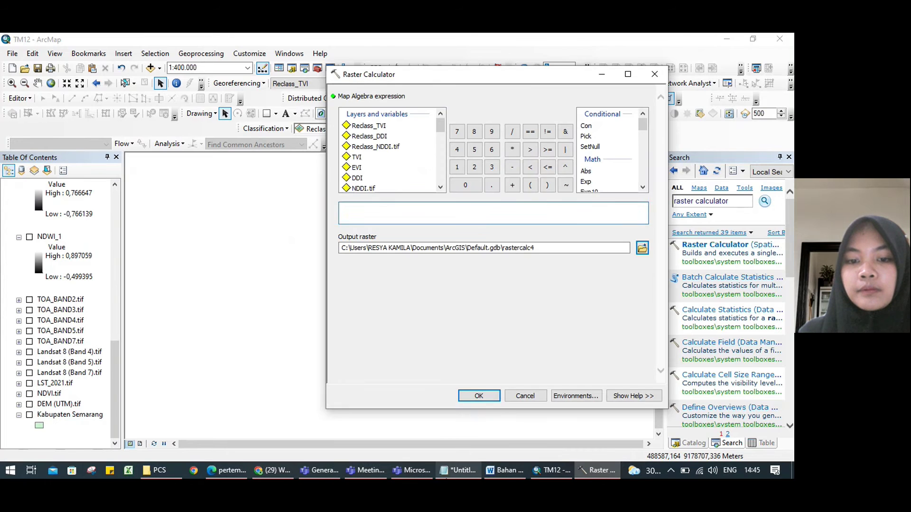
left_click(457, 470)
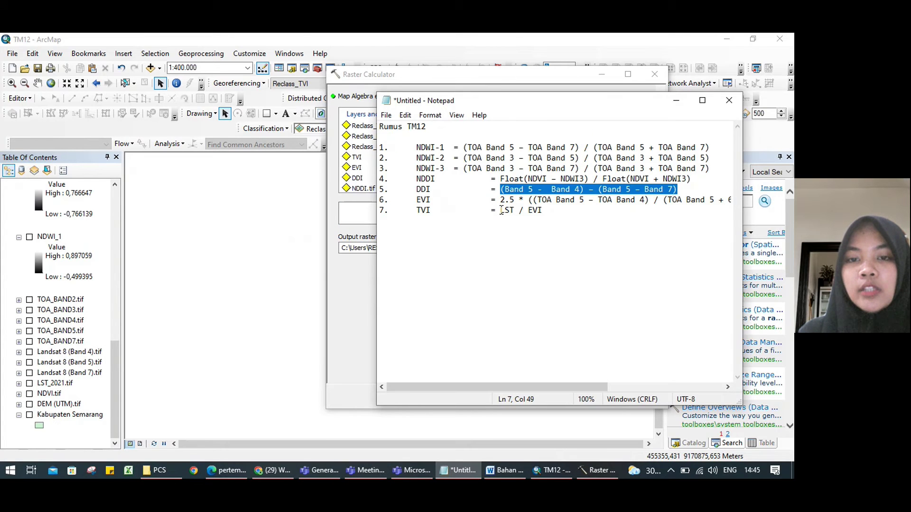
left_click(677, 104)
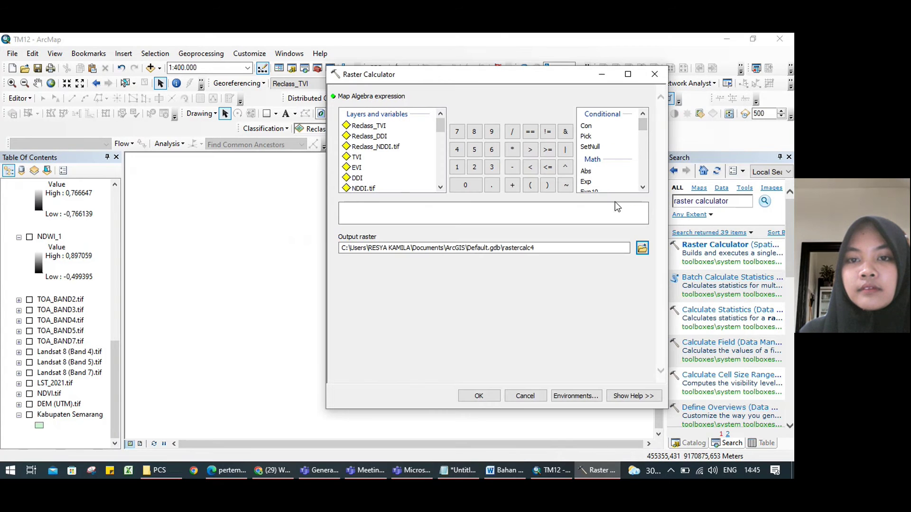
left_click(457, 477)
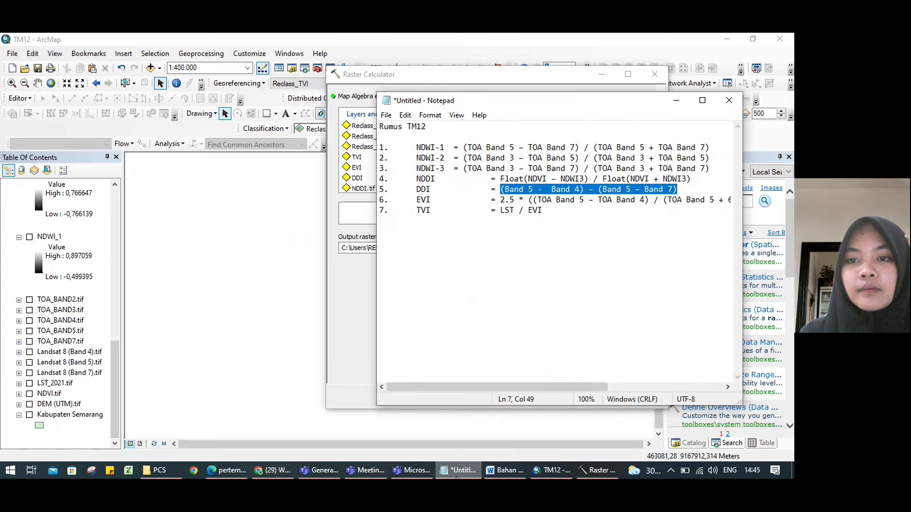
left_click_drag(501, 200, 745, 198)
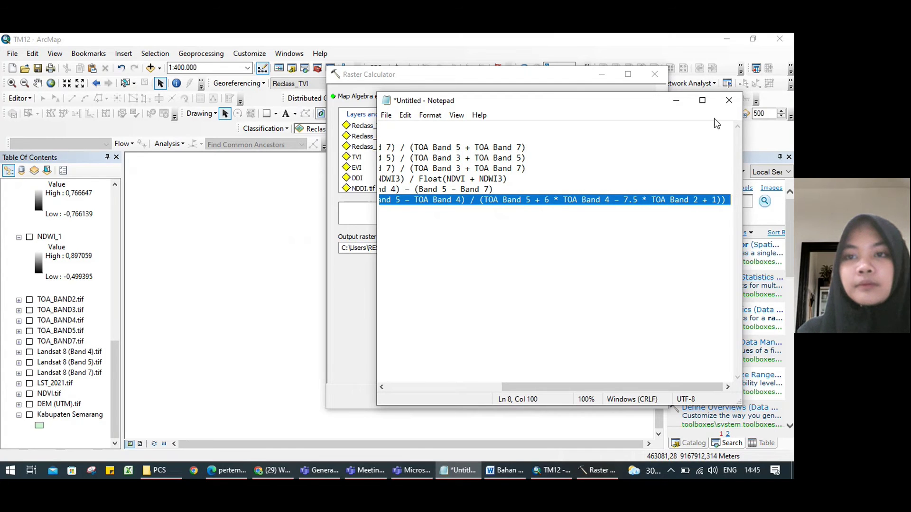
left_click(676, 100)
left_click(449, 213)
type("2.5 * ((TOA Band 5 – TOA Band 4) / (TOA Band 5 + 6 * TOA Band 4 – 7.5 * TOA Band 2 + 1))")
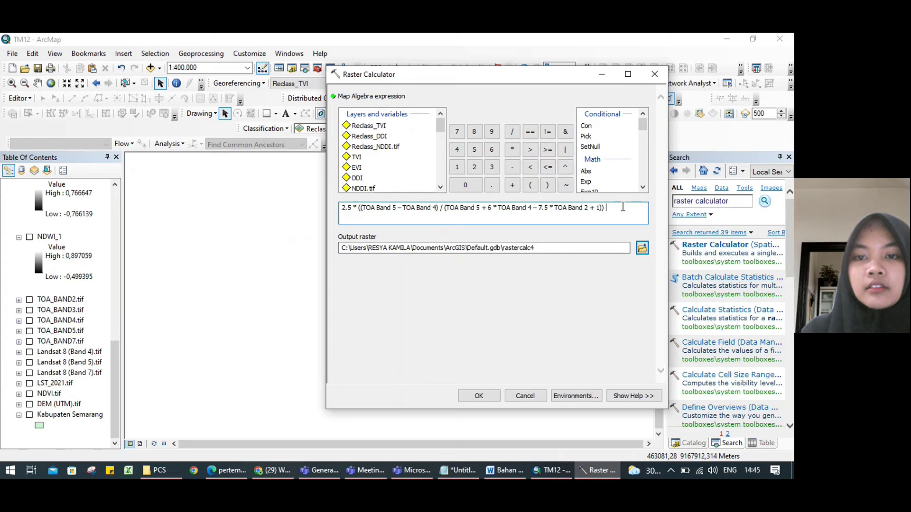
Replace the EVI expression with the TVI formula "LST_2021.tif" / "EVI" and close the Raster Calculator without running it.
left_click_drag(609, 209, 289, 212)
key("Delete")
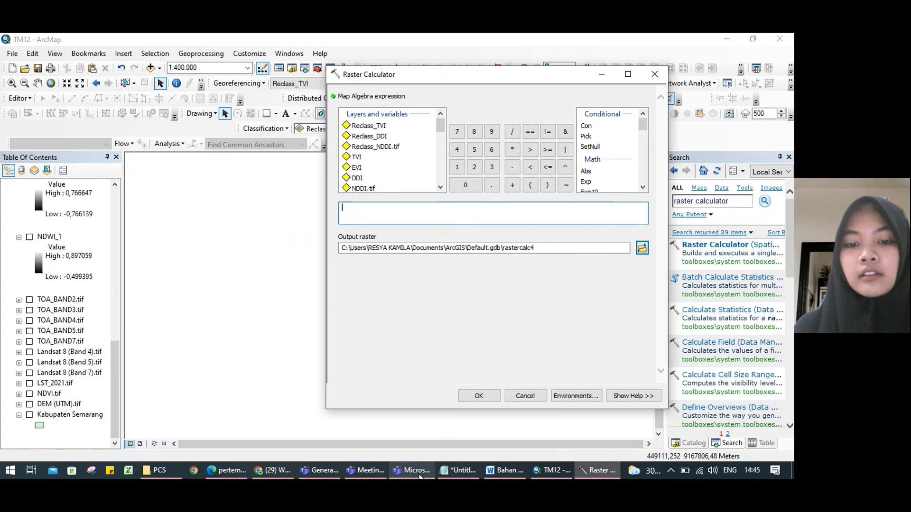
left_click(550, 475)
left_click(550, 474)
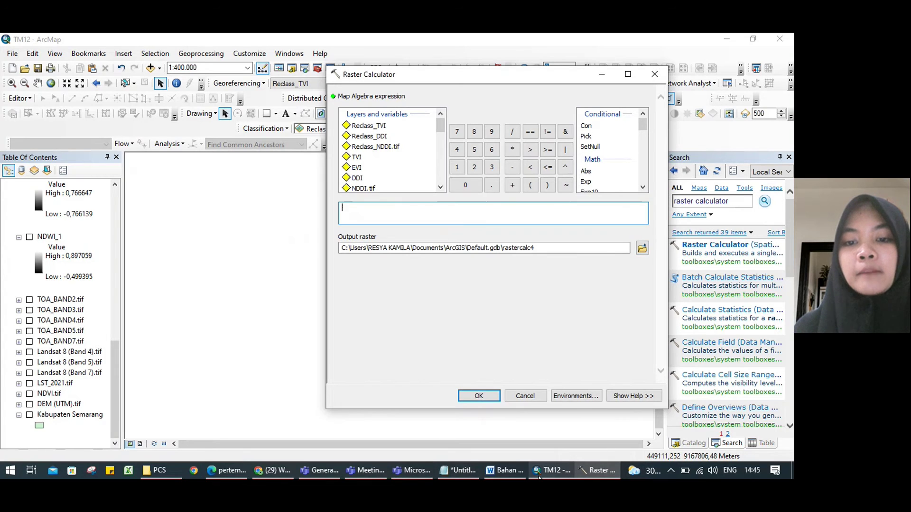
left_click(459, 477)
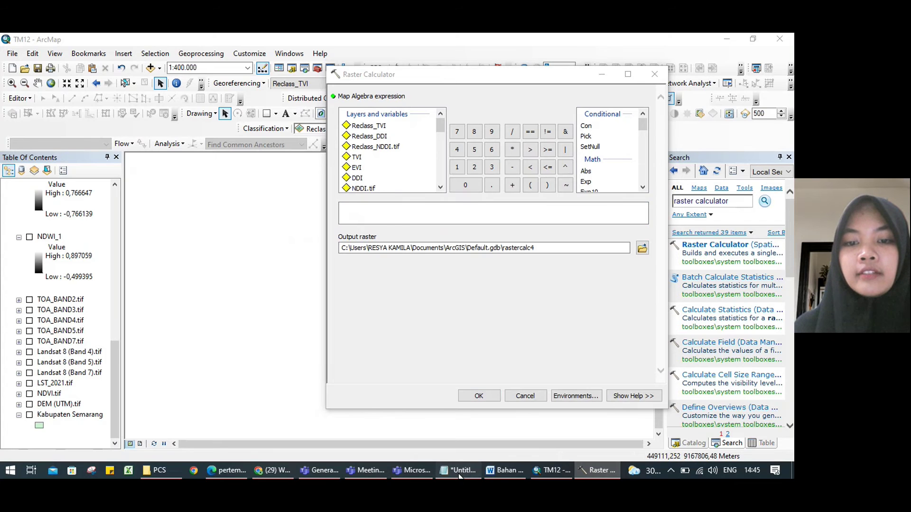
left_click(539, 376)
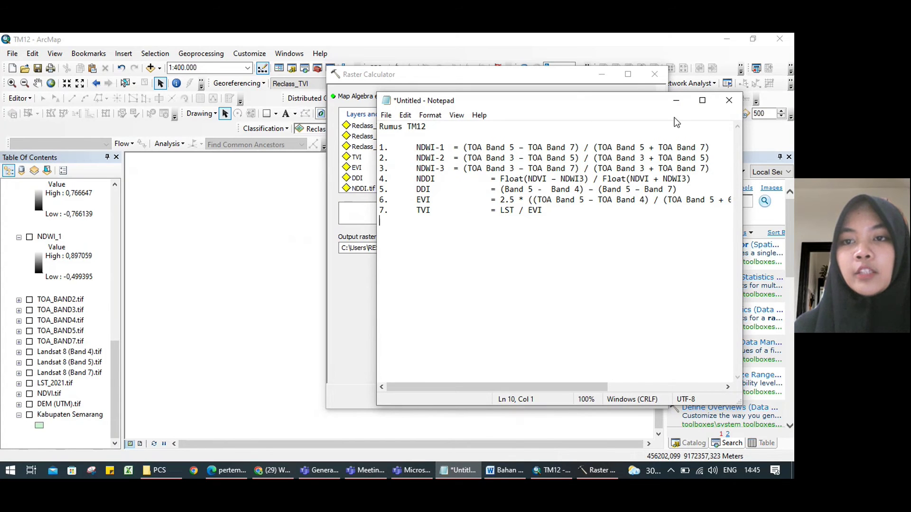
left_click(679, 101)
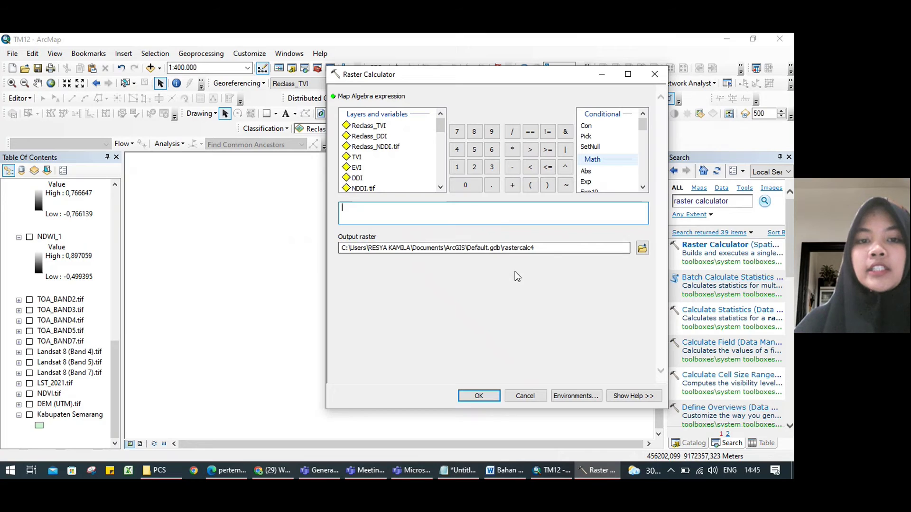
type("\"LST_2021.tif\" / \"EVI\"")
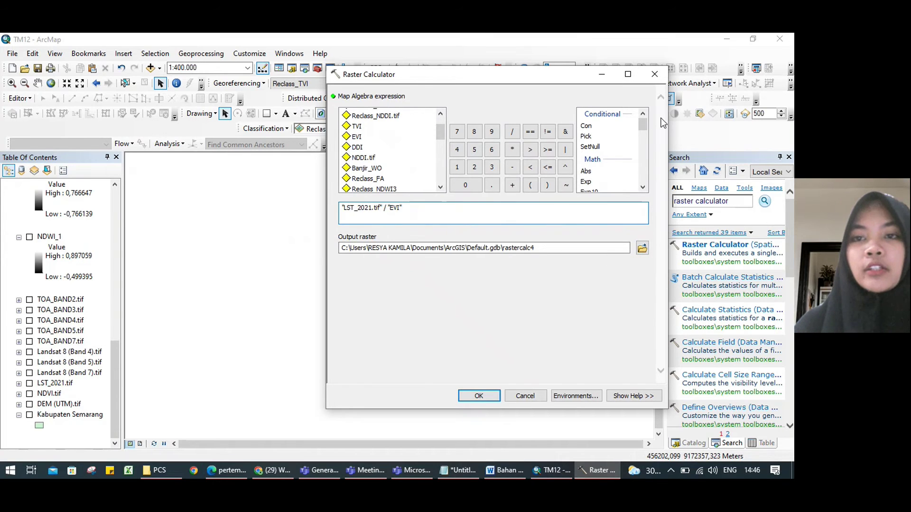
left_click(655, 74)
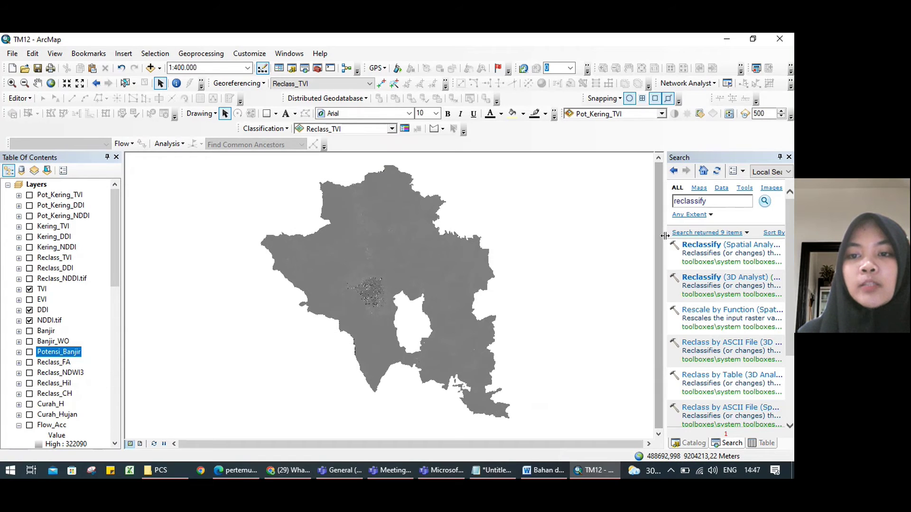
Open the Spatial Analyst Reclassify tool with NDDI.tif as the input raster and bring up its classification settings.
left_click(689, 247)
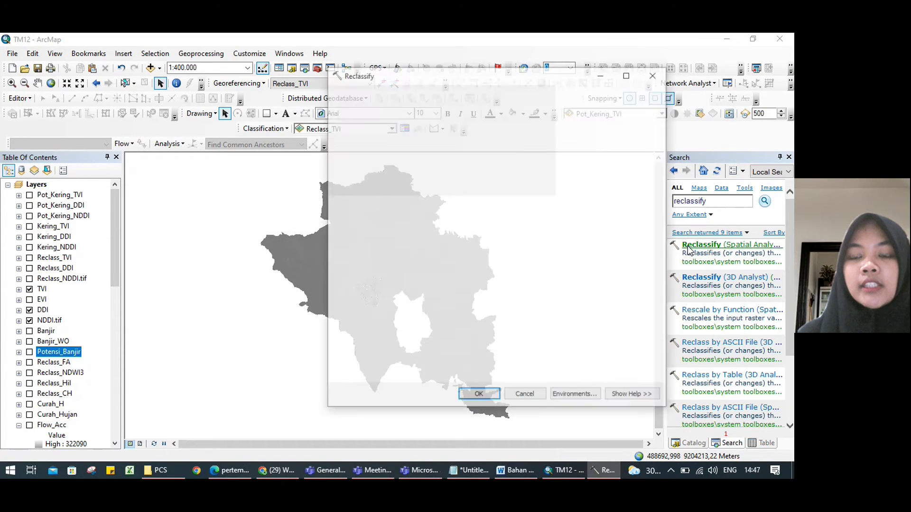
left_click(624, 107)
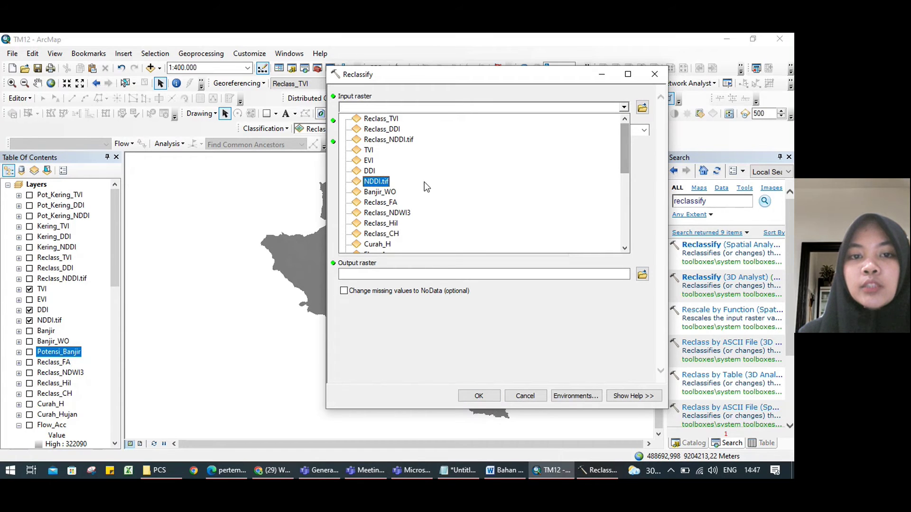
left_click(382, 182)
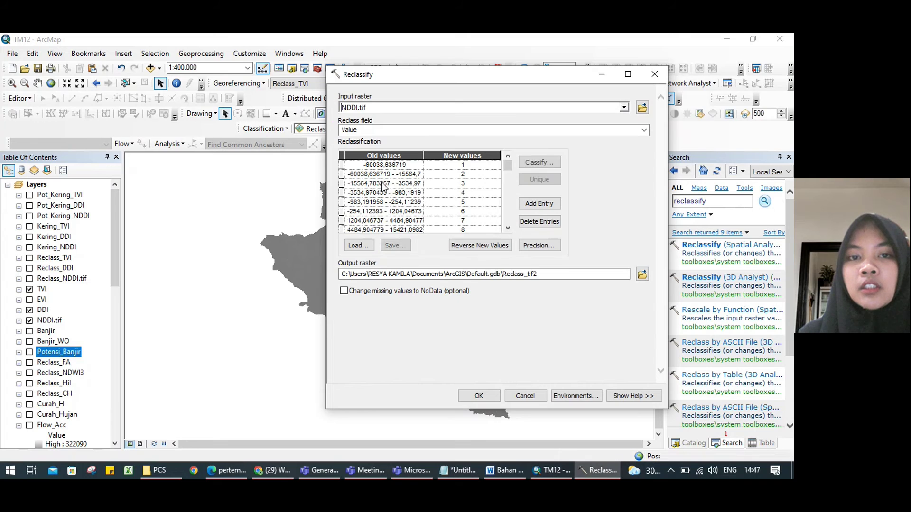
left_click(539, 162)
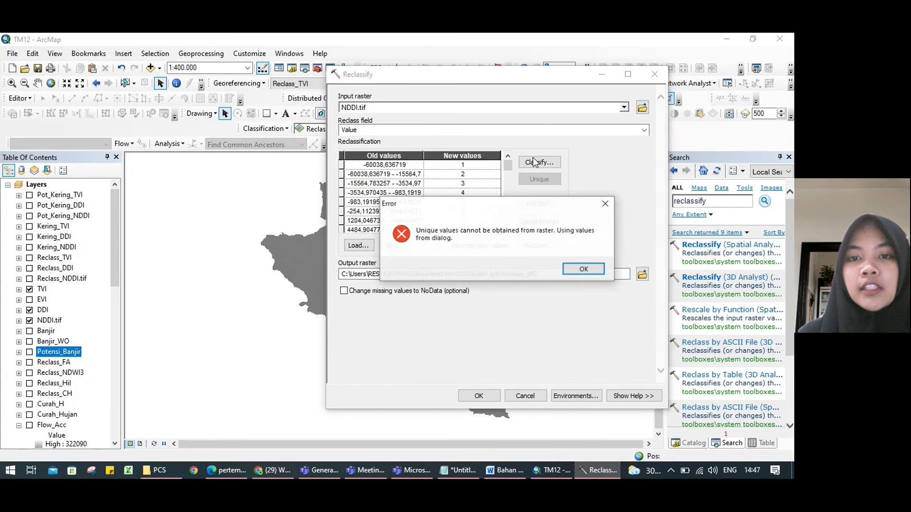
left_click(584, 269)
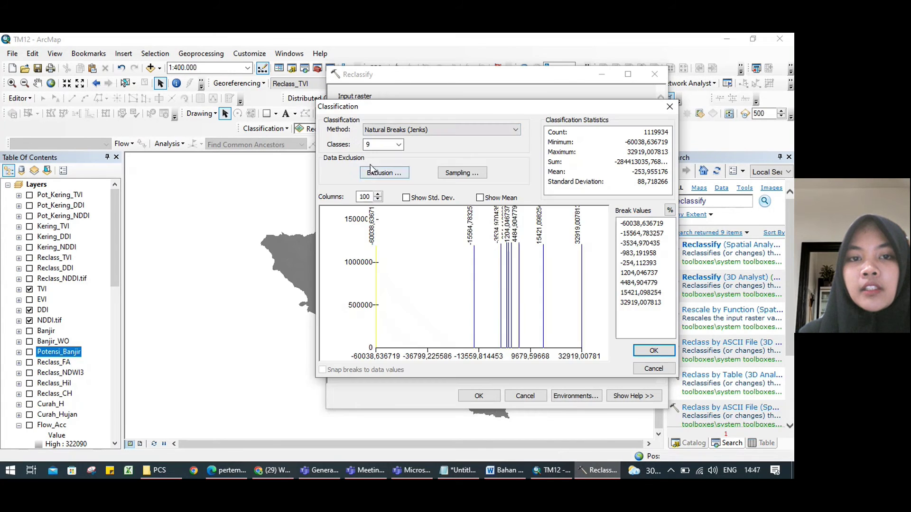
Set the NDDI.tif classification to 4 classes with the Manual method.
left_click(398, 144)
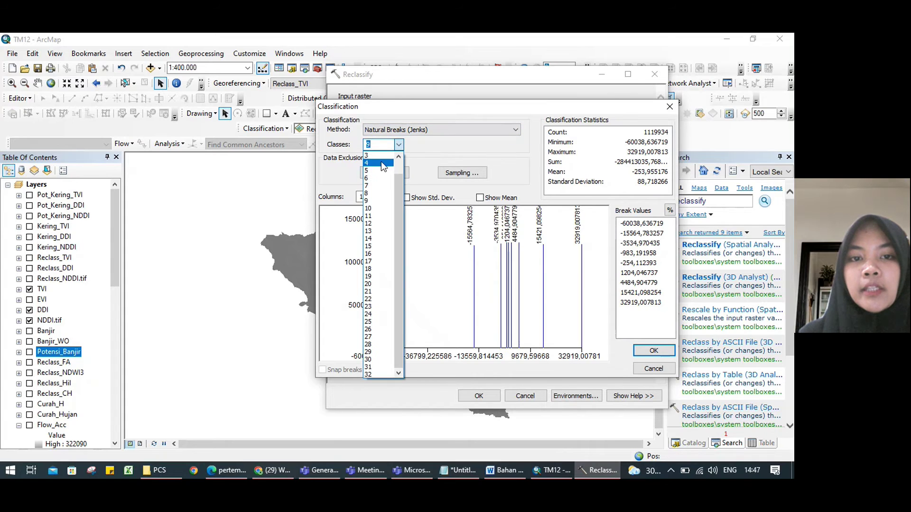
left_click(381, 156)
left_click(402, 131)
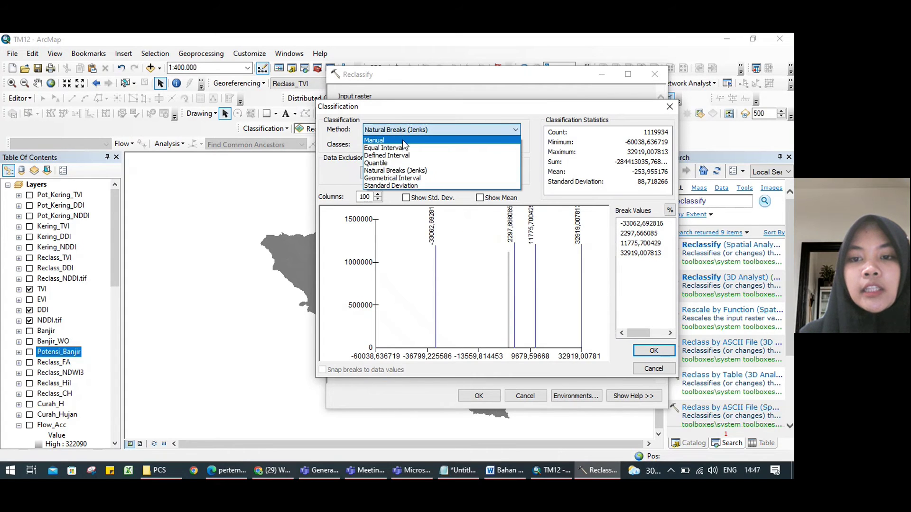
left_click(404, 141)
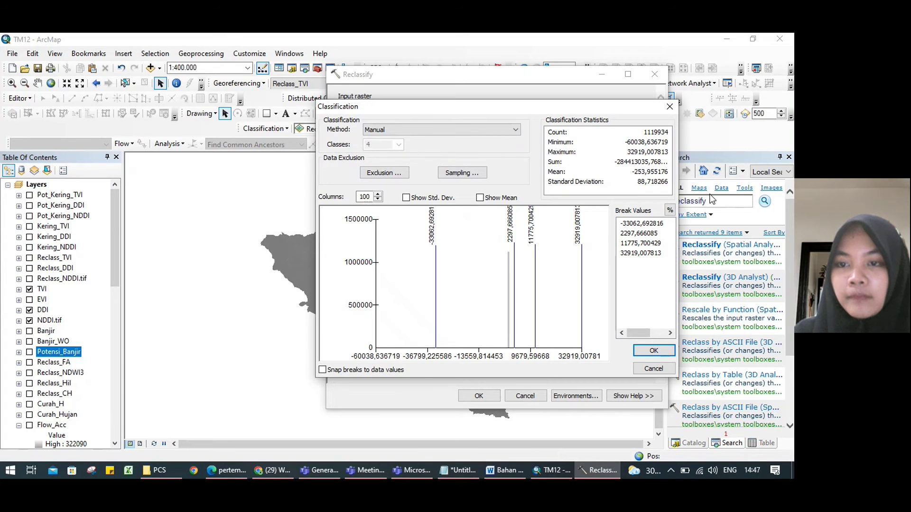
Set the first three NDDI break values to 0,01, 0,15 and 0,25, accept them, and close the Reclassify tool without running it.
left_click(637, 225)
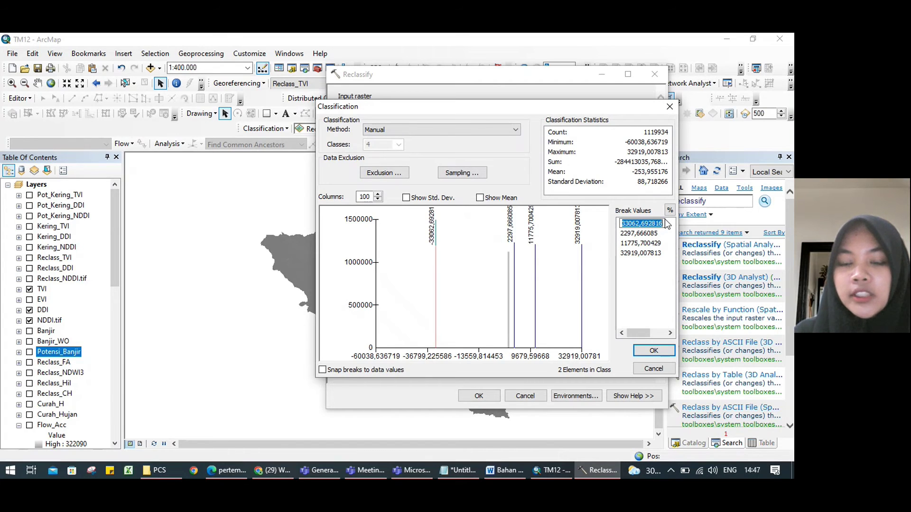
type("0,01")
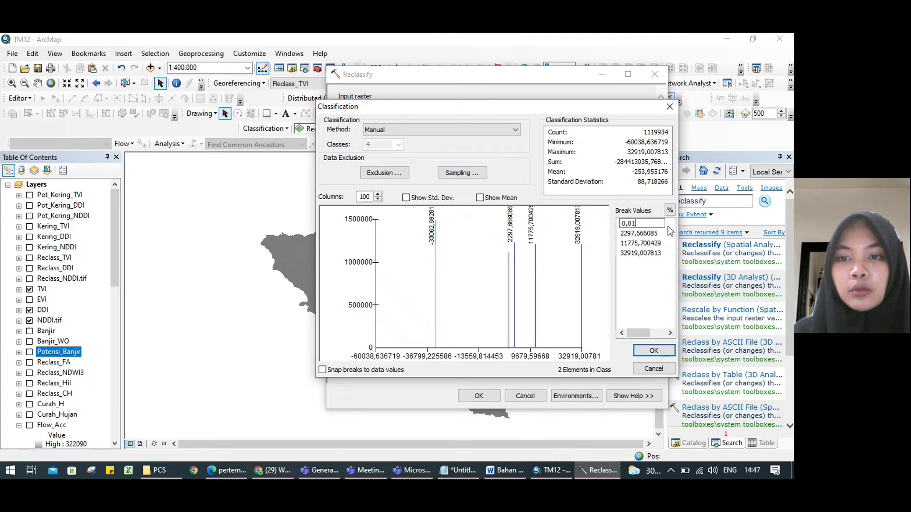
key("Return")
left_click(651, 233)
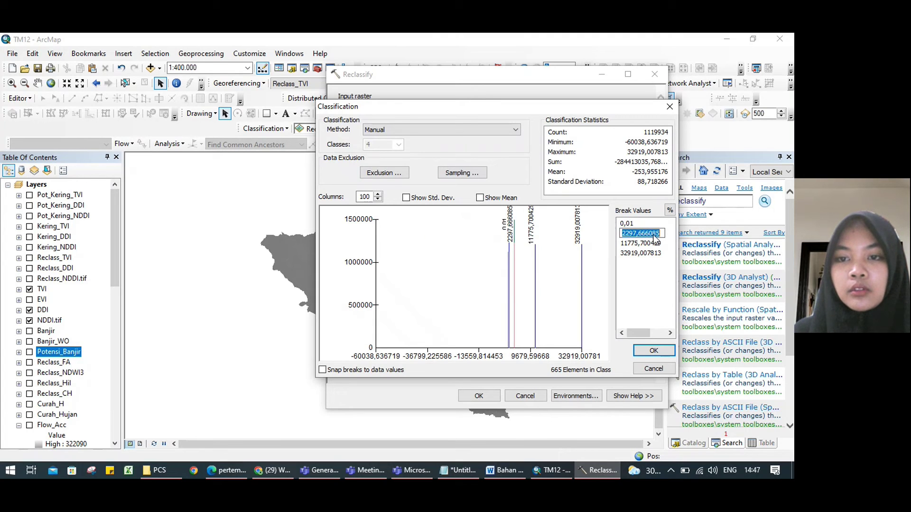
type("0,15")
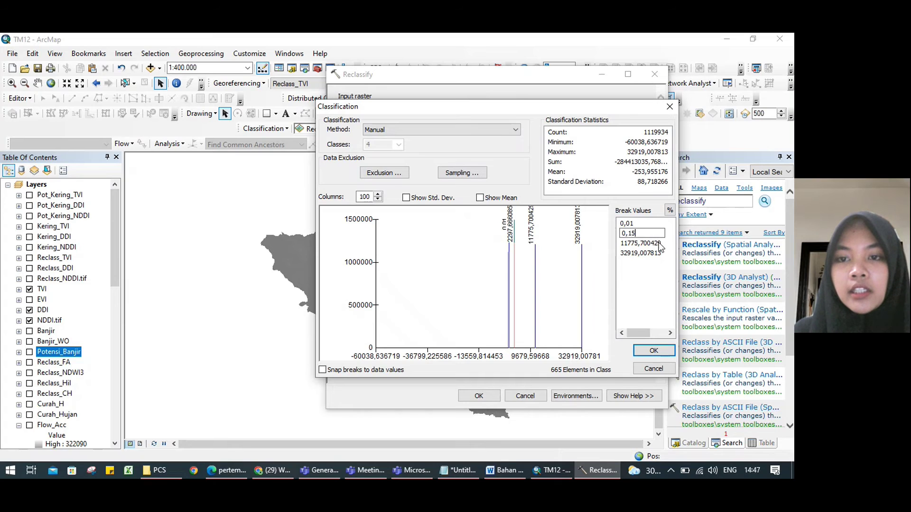
key("Return")
left_click(655, 243)
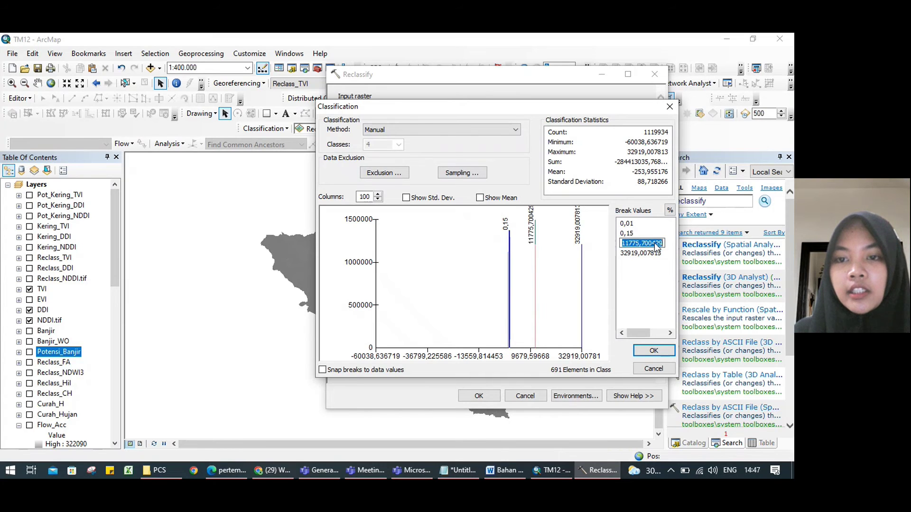
type("0,25")
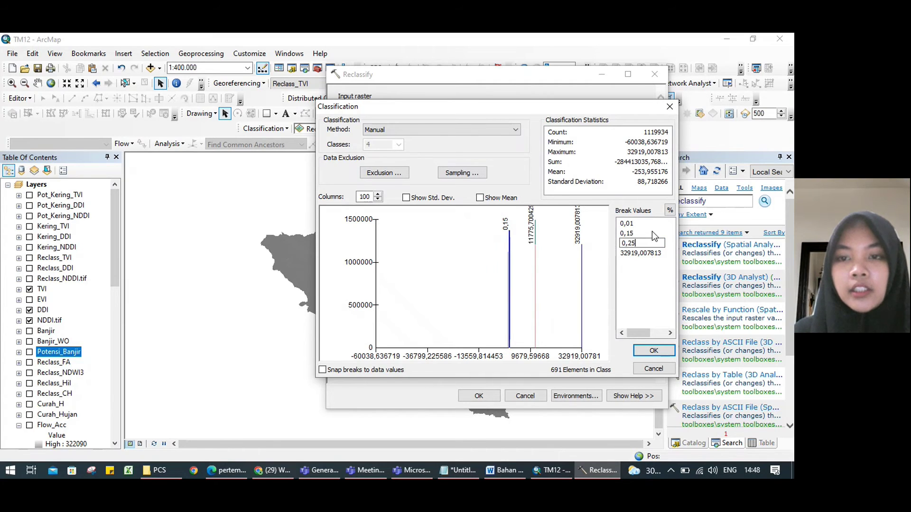
key("Return")
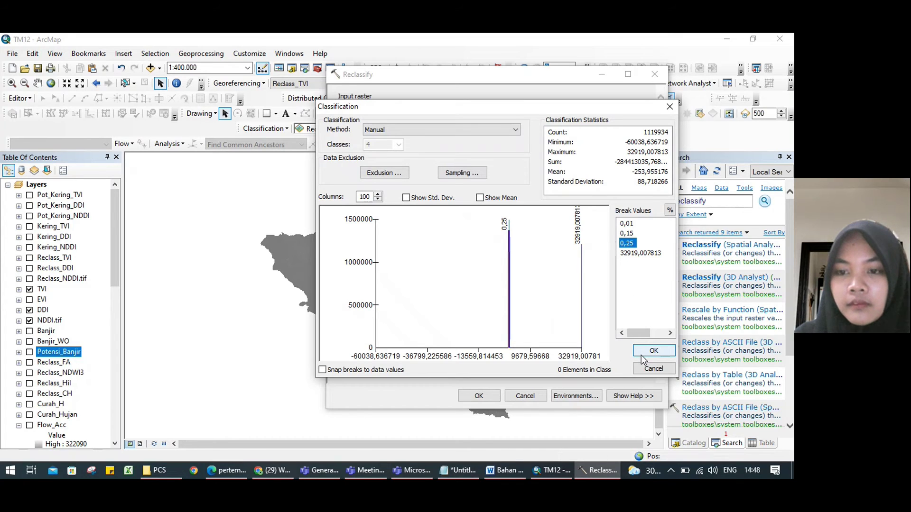
left_click(640, 354)
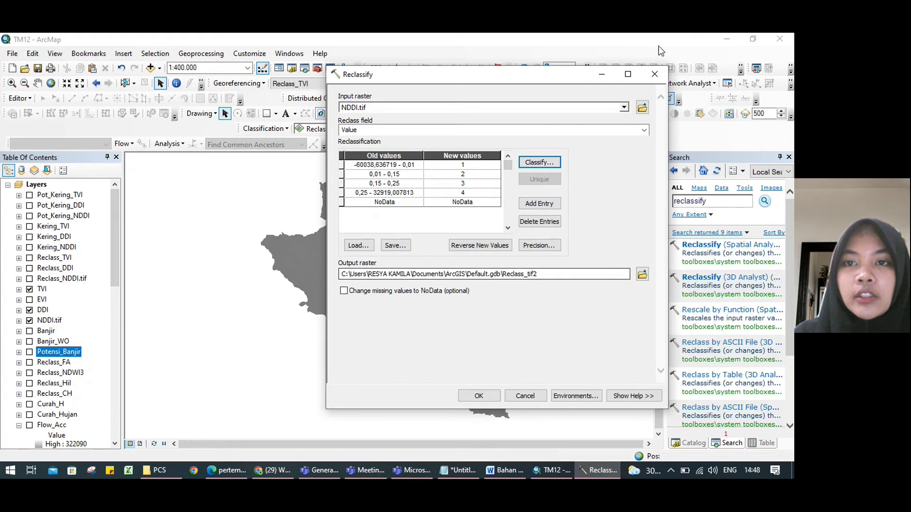
left_click(654, 75)
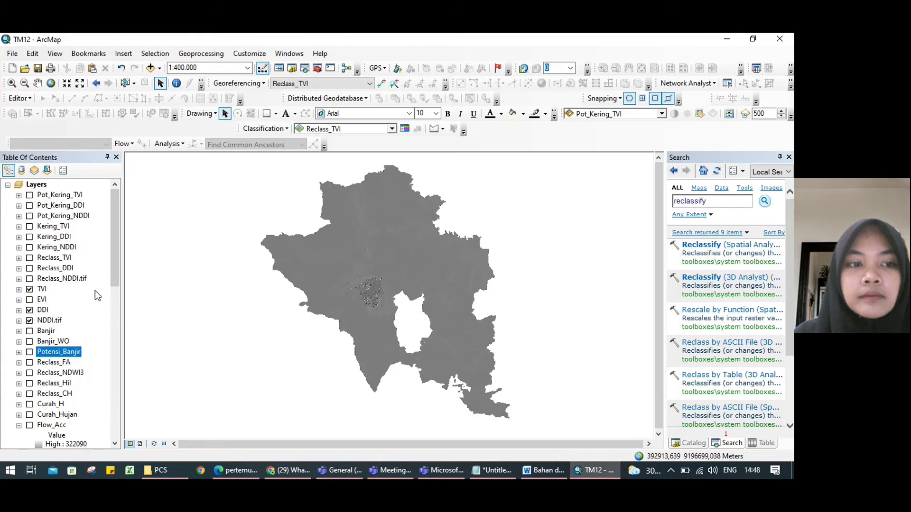
Display only Reclass_NDDI.tif and check its class legend, then switch the map to show DDI instead.
left_click(30, 310)
left_click(30, 289)
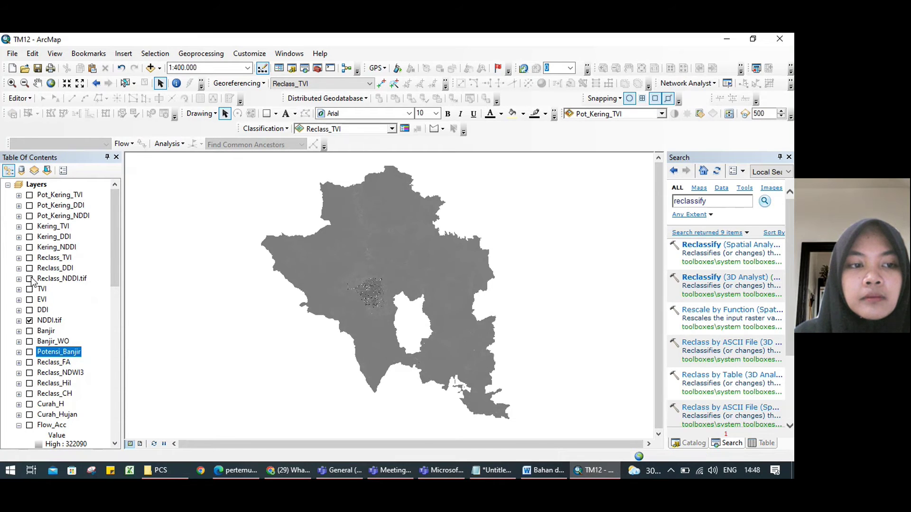
left_click(30, 320)
left_click(29, 279)
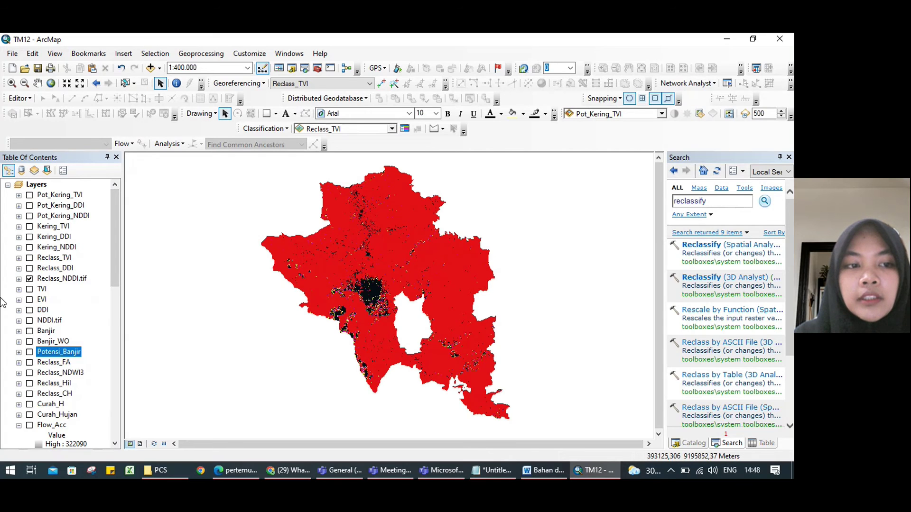
left_click(19, 279)
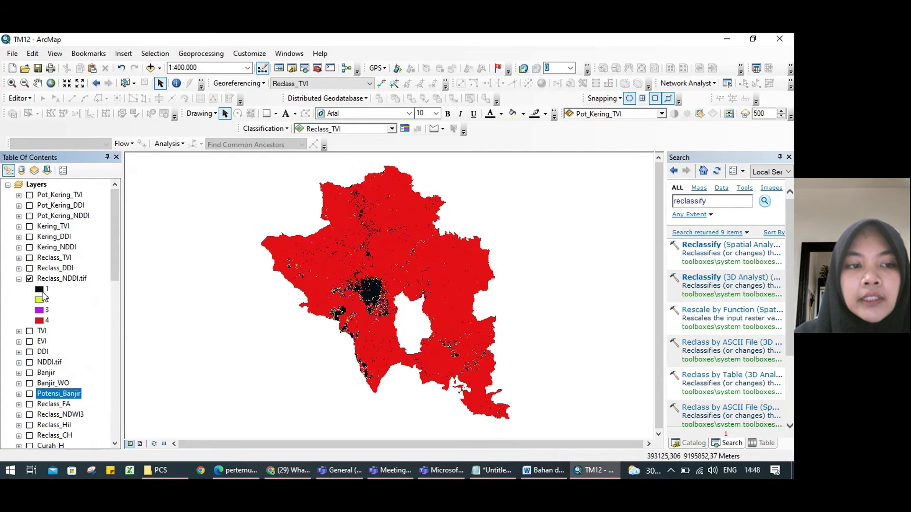
left_click(19, 278)
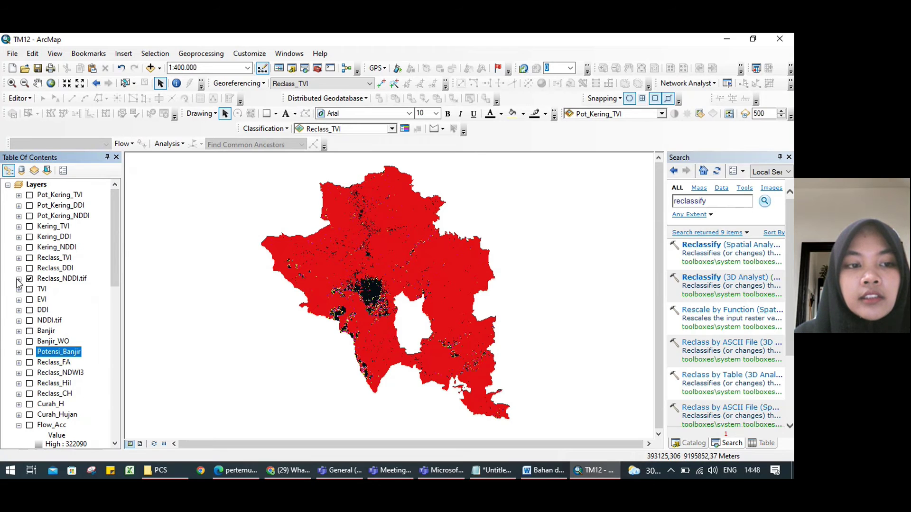
left_click(30, 310)
left_click(30, 278)
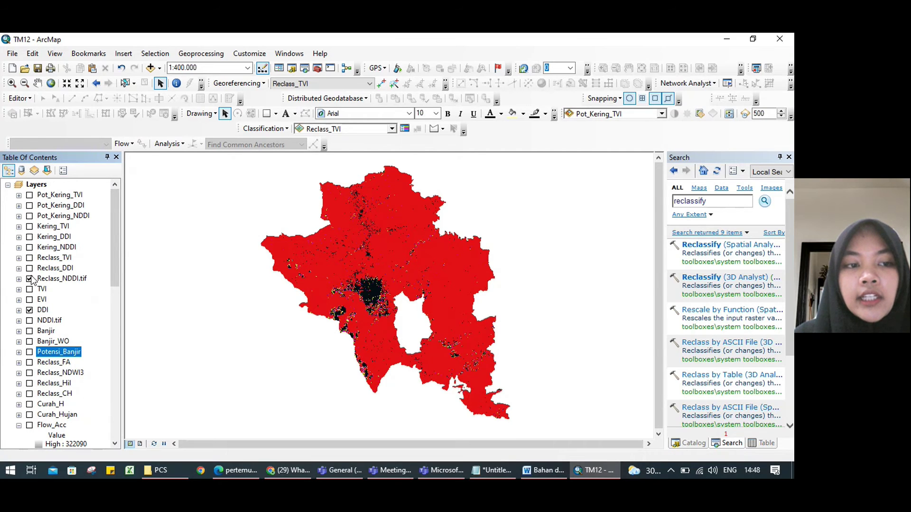
Open the Spatial Analyst Reclassify tool with DDI as the input raster and set a Manual classification with 6 classes.
left_click(697, 245)
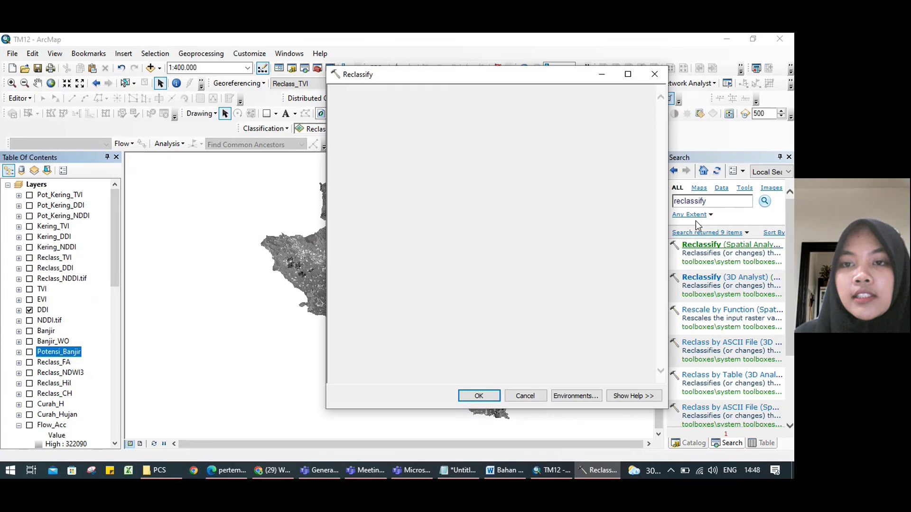
left_click(624, 108)
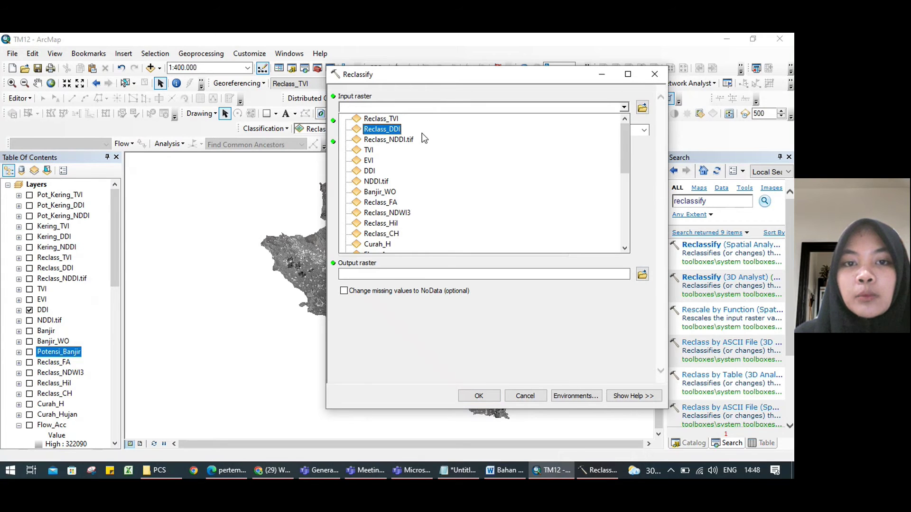
left_click(378, 181)
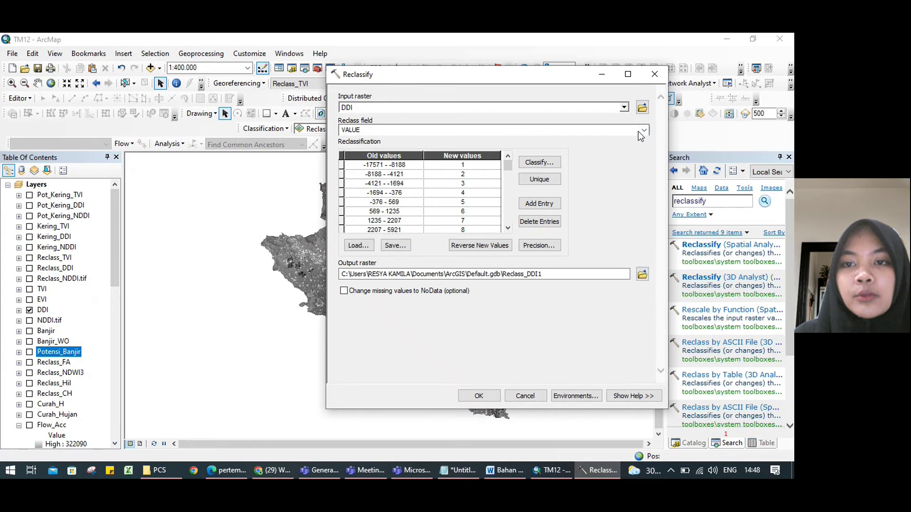
left_click(537, 162)
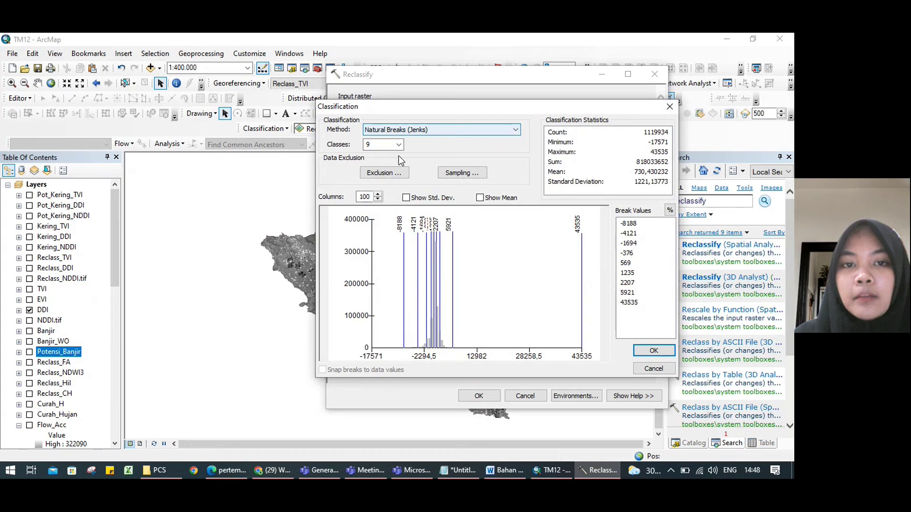
left_click(400, 145)
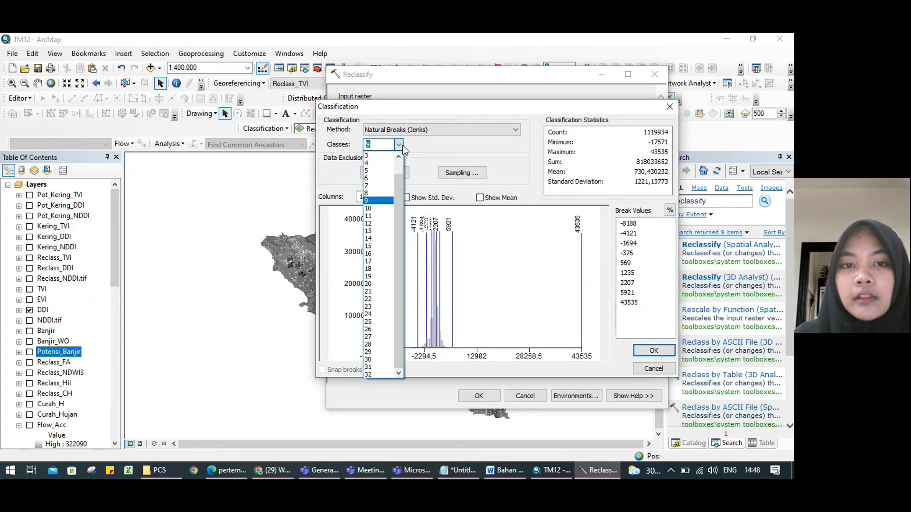
left_click(386, 177)
left_click(432, 130)
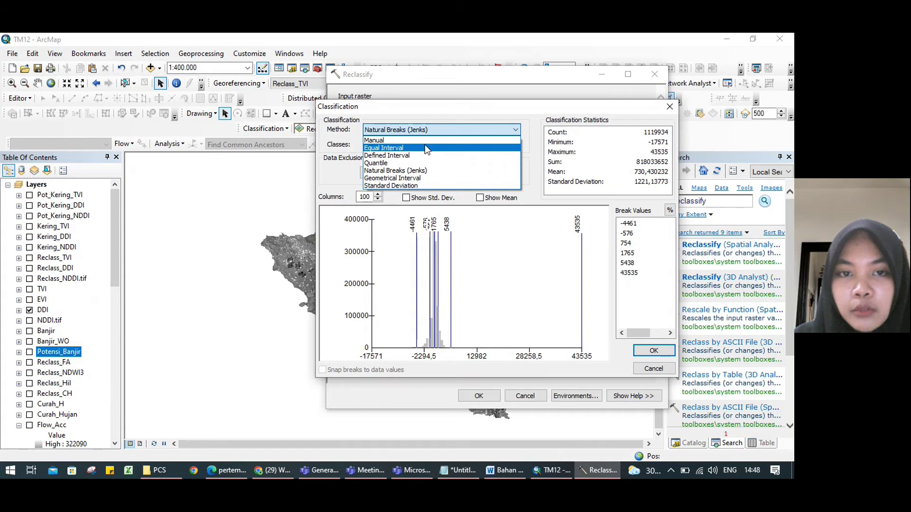
left_click(417, 142)
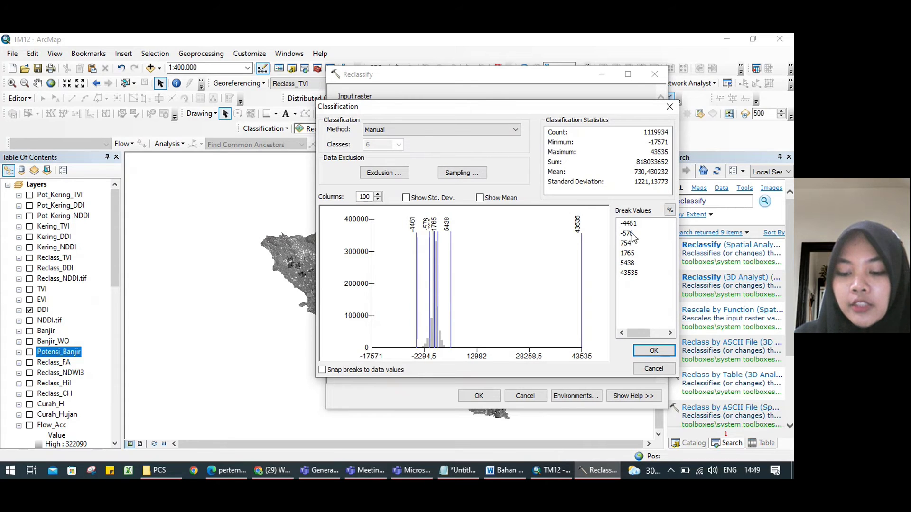
Set the first two DDI break values to 0 and 650.
left_click(644, 234)
type("576")
key("Up")
type("0")
key("Down")
type("550")
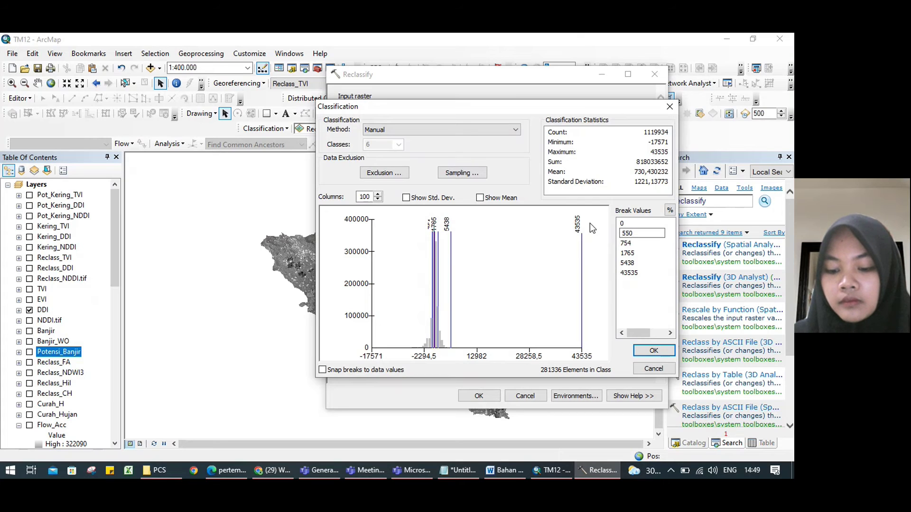
left_click(626, 234)
key("BackSpace")
type("6")
Set the third to fifth DDI break values to 812, 1053 and 1319, accept them, and close Reclassify without running it.
left_click(633, 244)
key("BackSpace")
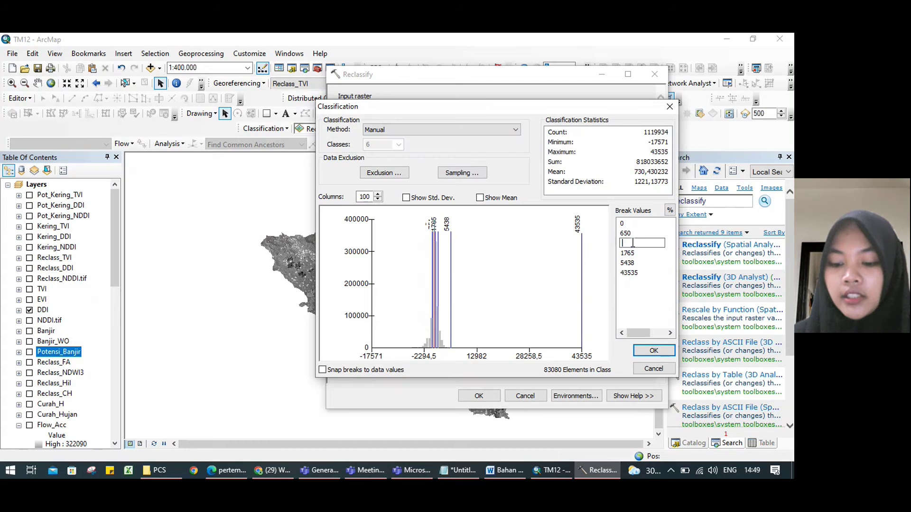
type("812")
left_click(645, 252)
type("1053")
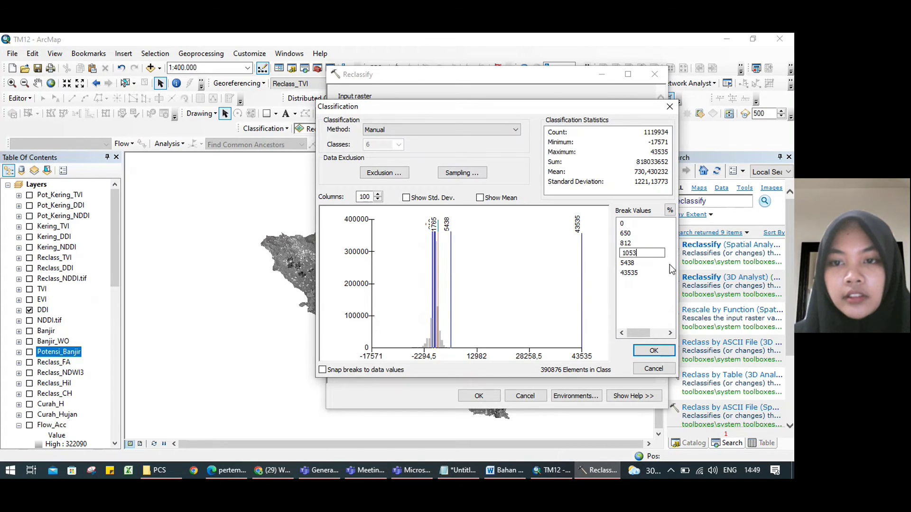
left_click(644, 263)
type("1319")
left_click(634, 275)
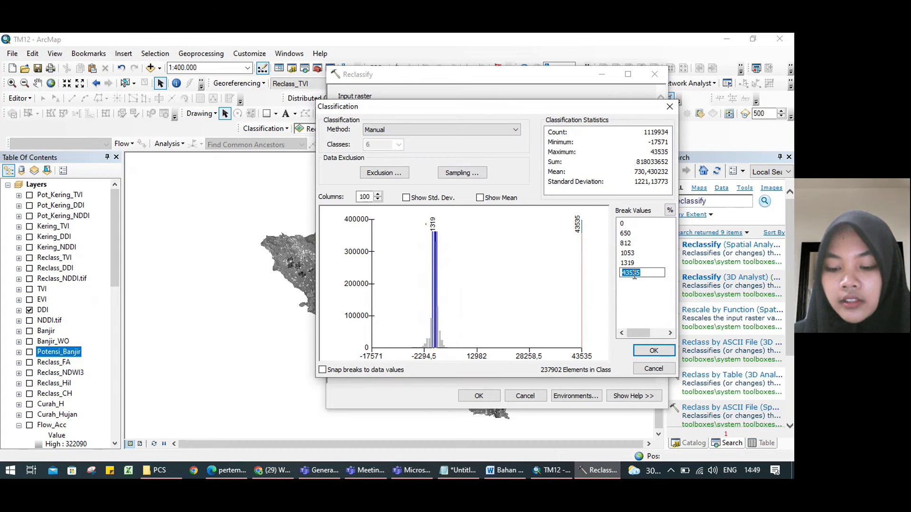
left_click(652, 349)
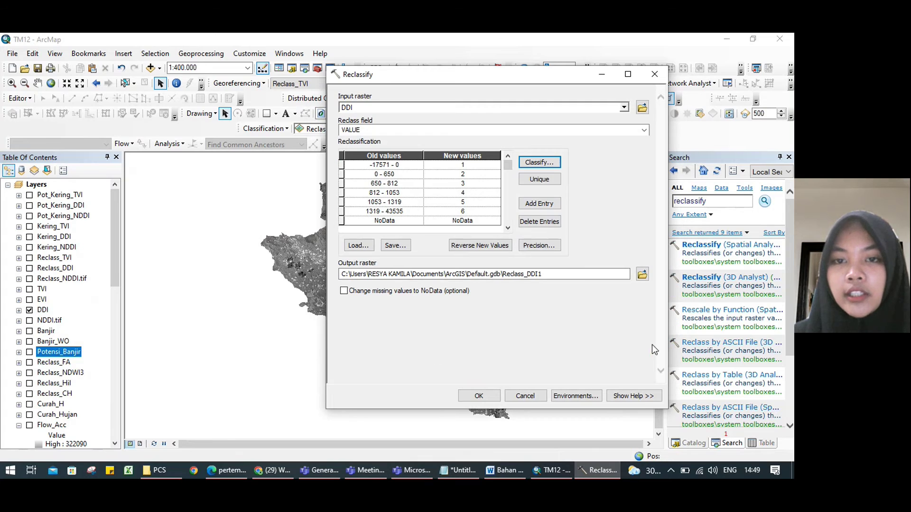
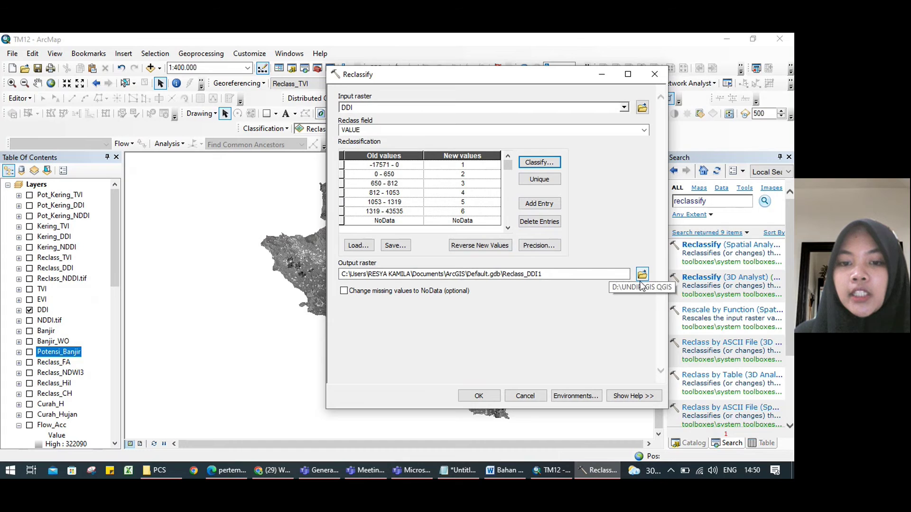
left_click(655, 74)
Show Reclass_DDI in place of DDI and check its class legend.
left_click(29, 310)
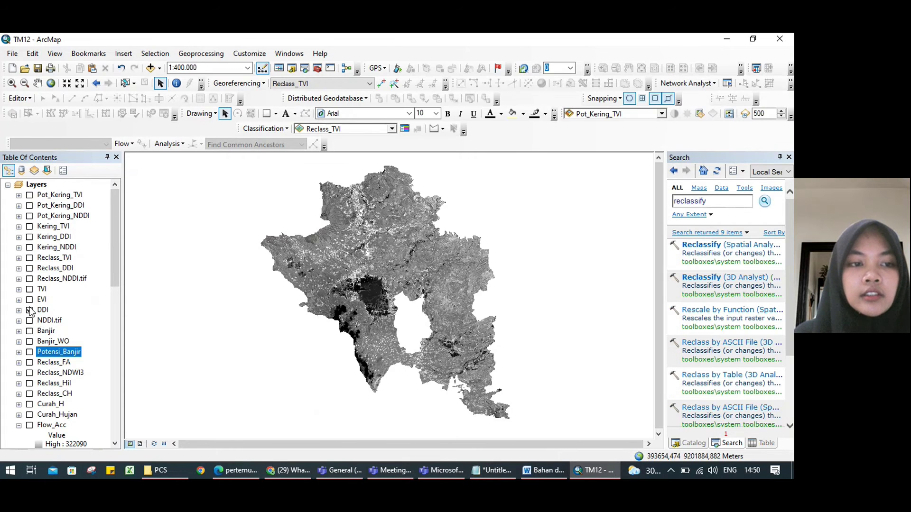
left_click(30, 269)
left_click(19, 268)
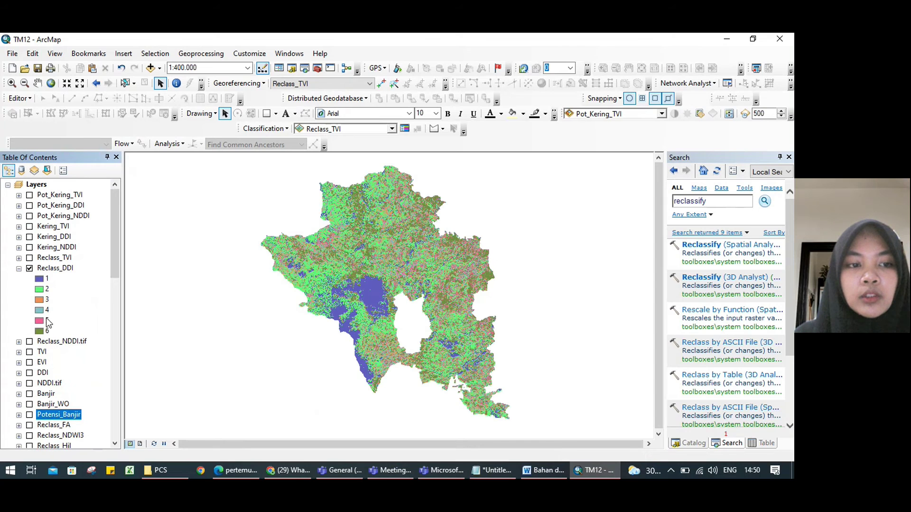
left_click(20, 268)
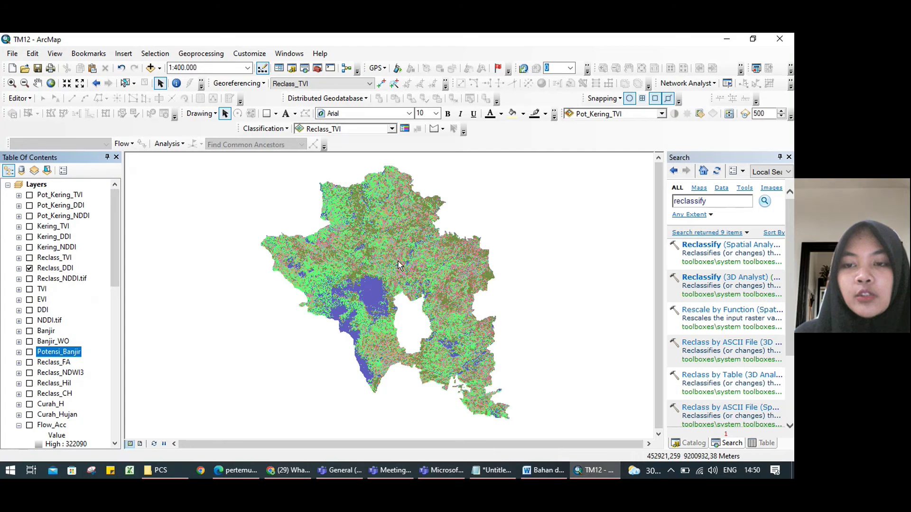
Open the Spatial Analyst Reclassify tool with TVI as the input raster, showing the TVI layer in place of Reclass_DDI.
left_click(694, 242)
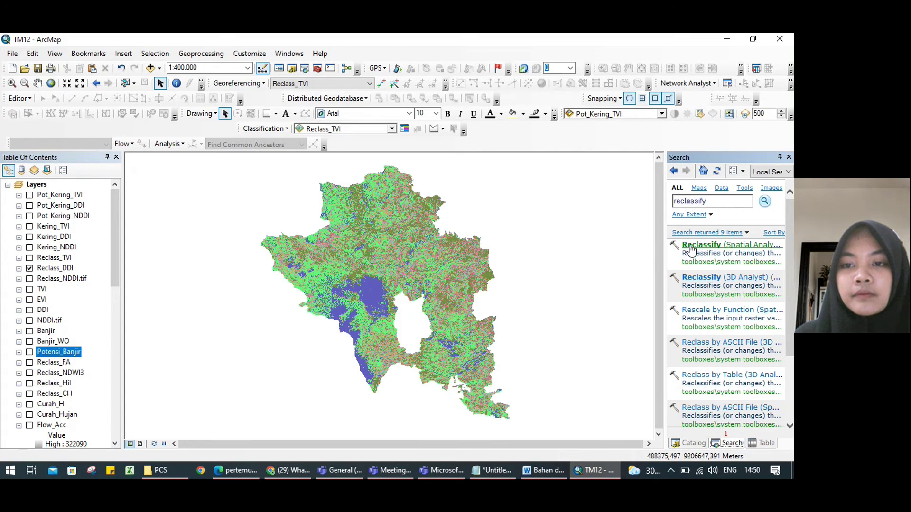
left_click(690, 246)
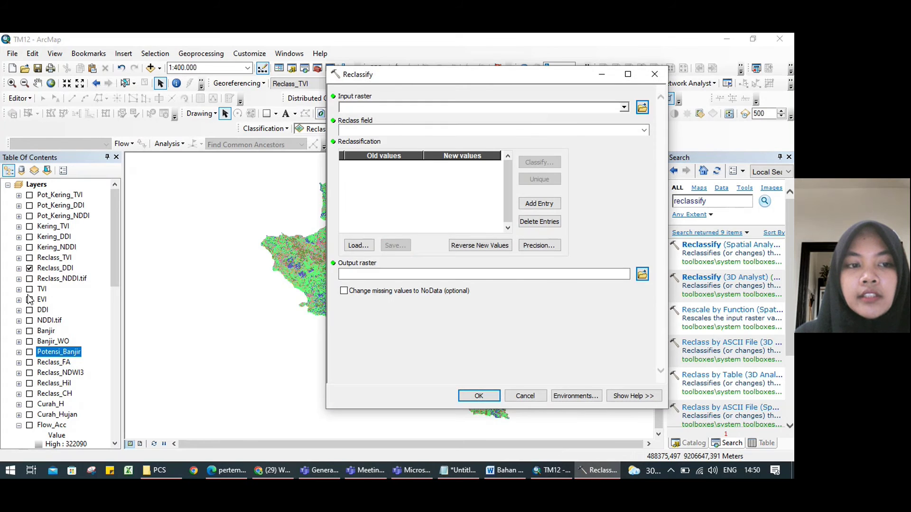
left_click(30, 269)
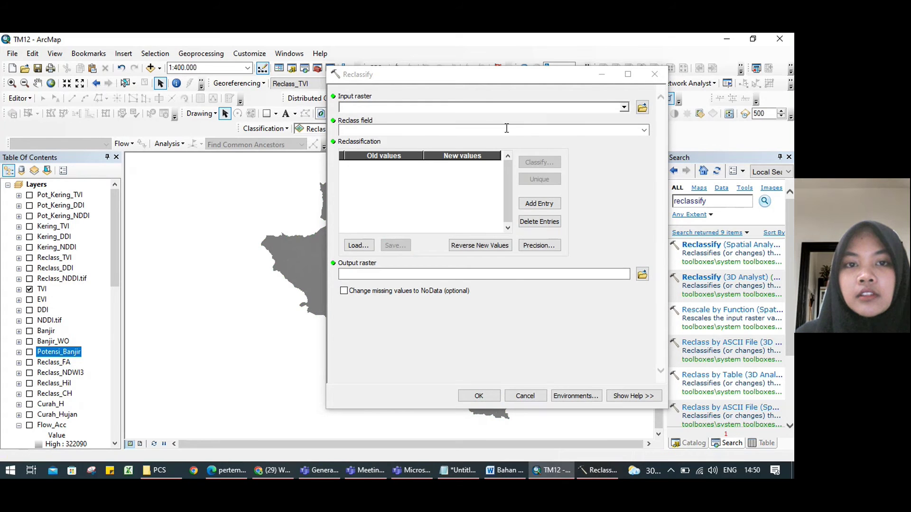
left_click(624, 107)
left_click(482, 150)
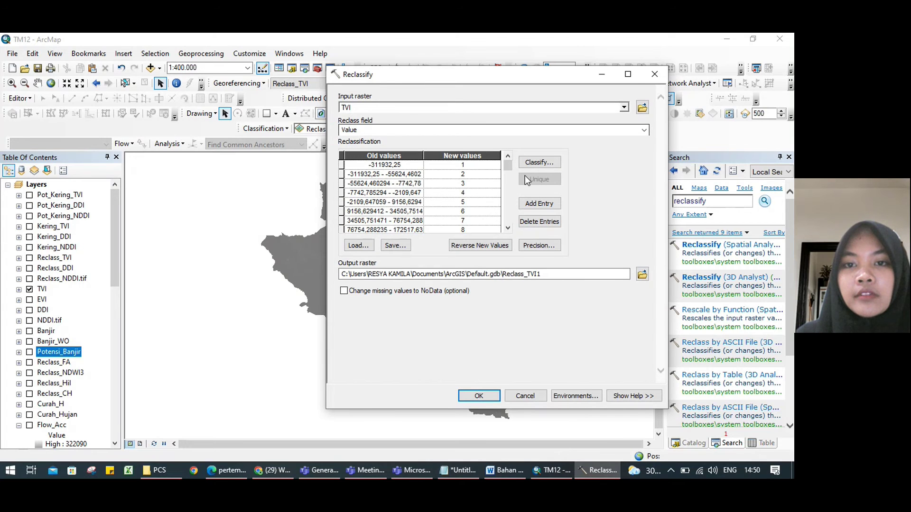
Set the TVI classification to 5 classes with the Manual method.
left_click(531, 160)
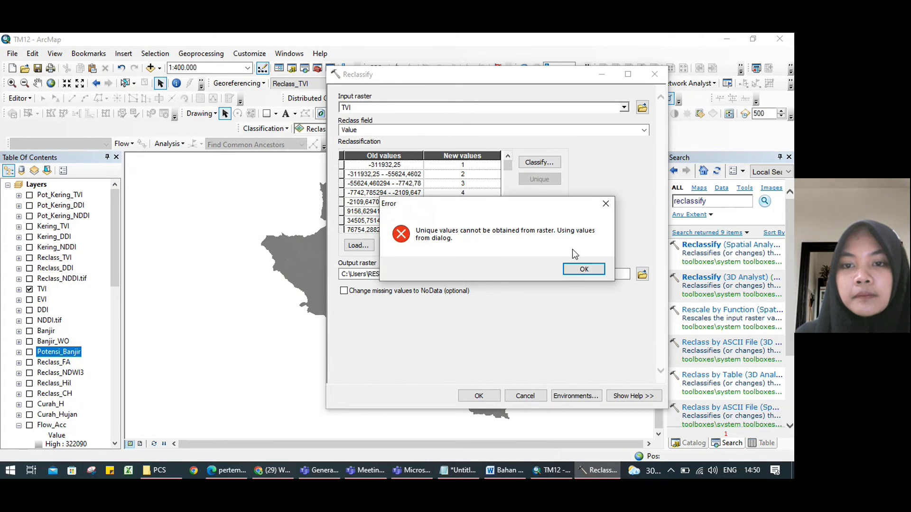
left_click(575, 269)
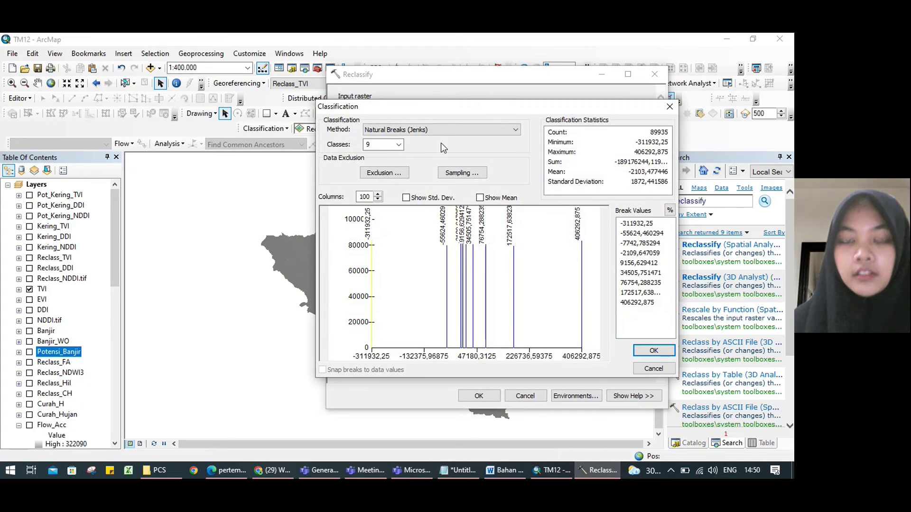
left_click(439, 130)
key("Escape")
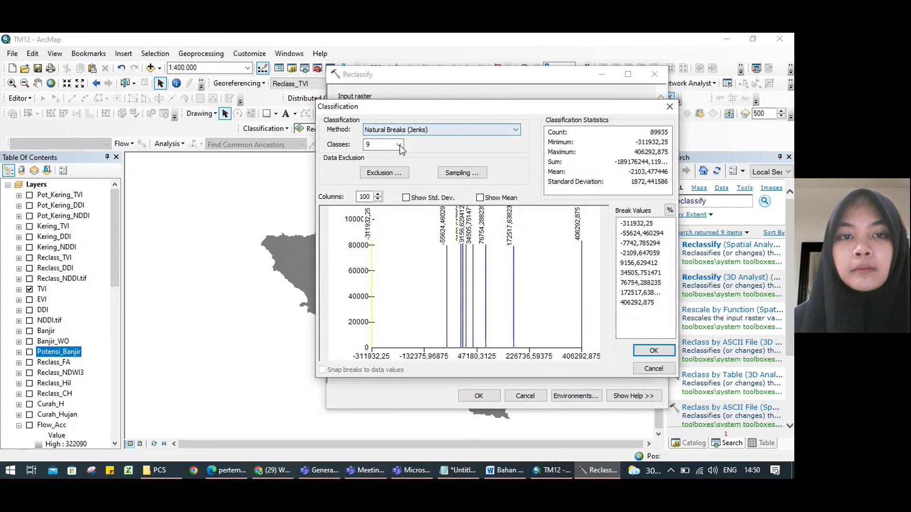
left_click(397, 145)
left_click(377, 170)
left_click(399, 133)
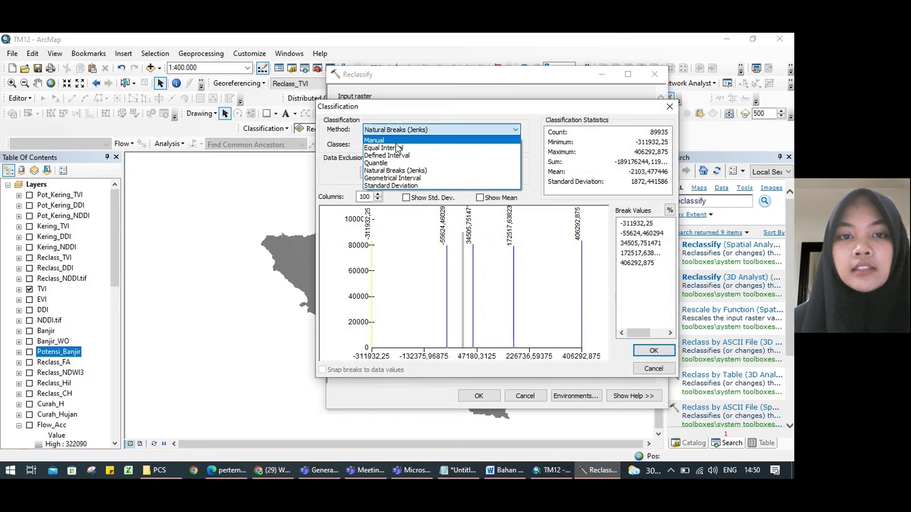
left_click(396, 139)
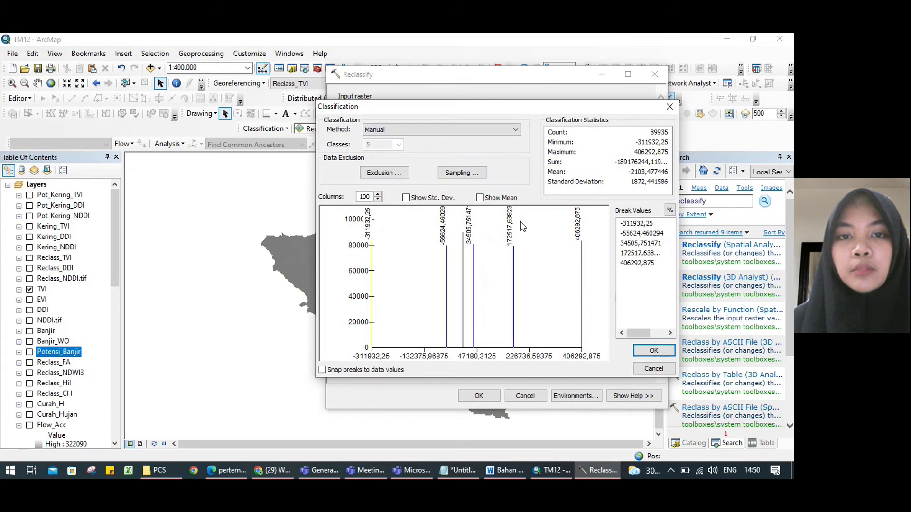
double_click(653, 224)
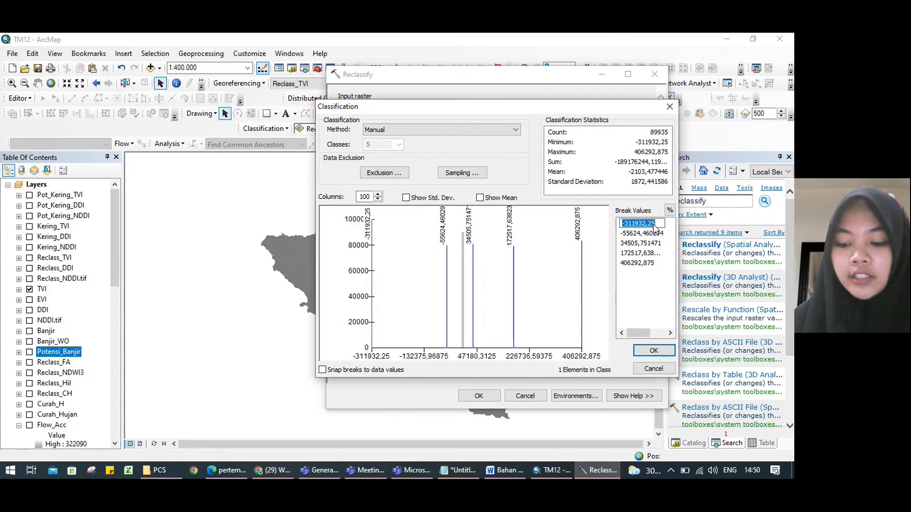
left_click(623, 224)
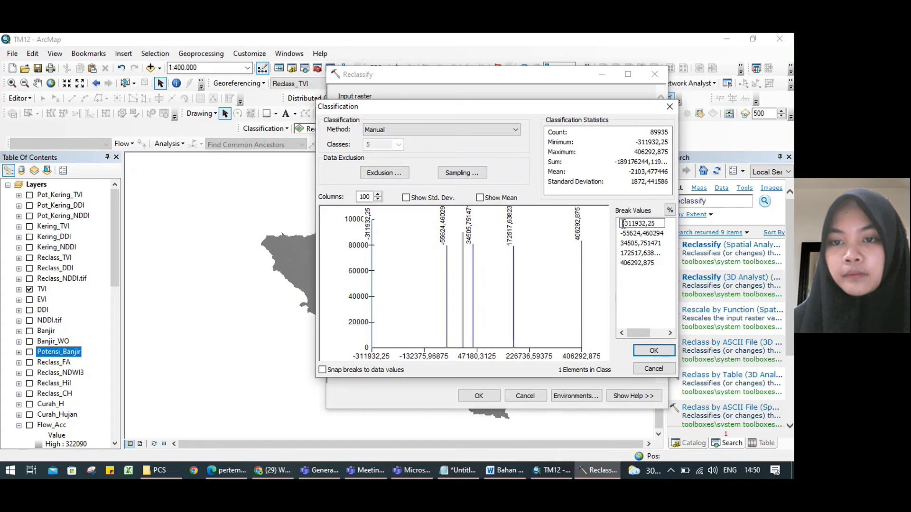
key("Delete")
left_click(625, 233)
left_click(624, 233)
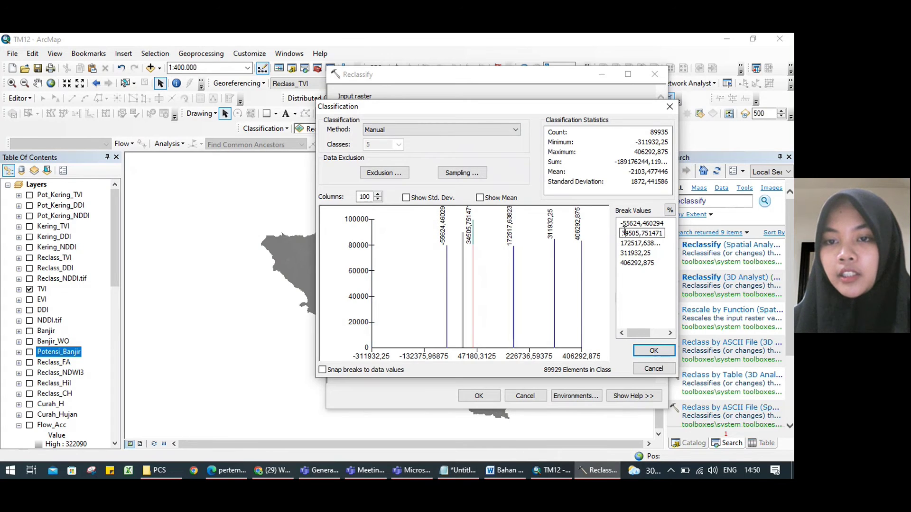
left_click(625, 224)
left_click(623, 224)
key("Delete")
key("Delete")
key("Return")
Set the first four TVI break values to 55, 70, 85 and 99, accept them, and close Reclassify without running it.
left_click(639, 223)
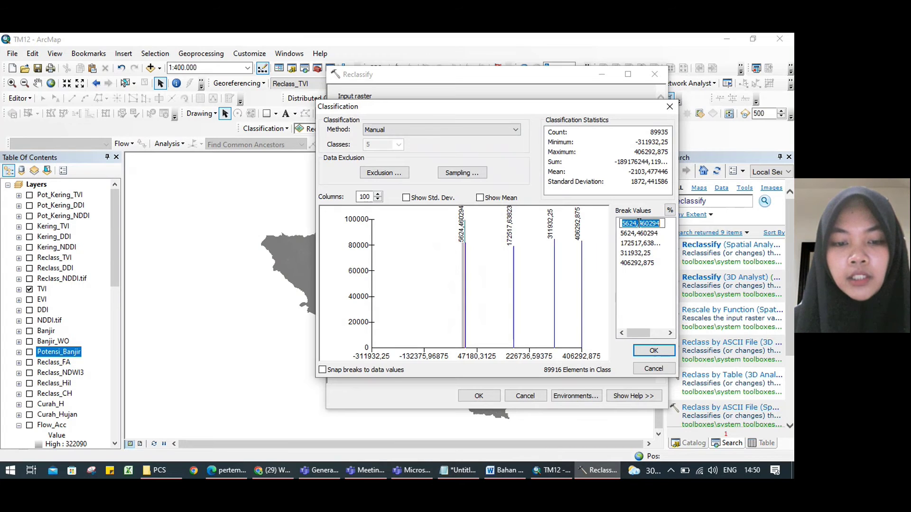
type("55")
left_click(638, 233)
type("70")
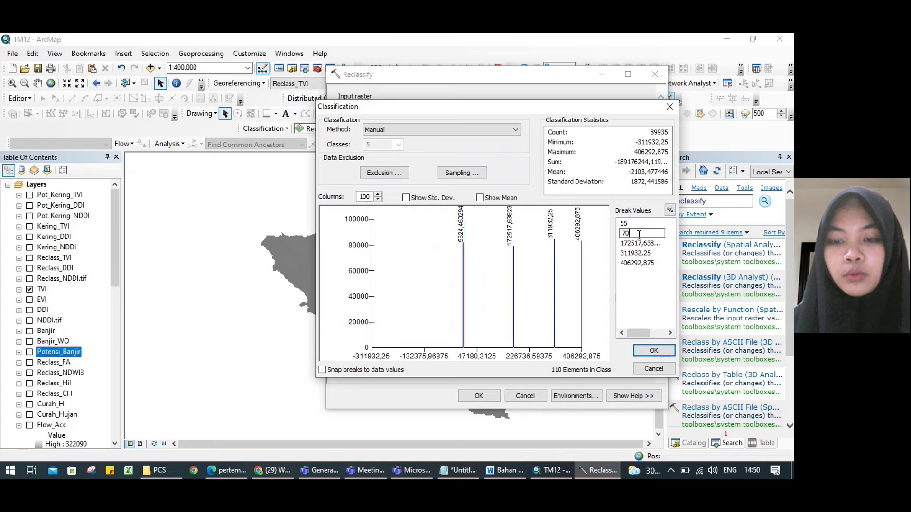
left_click(639, 243)
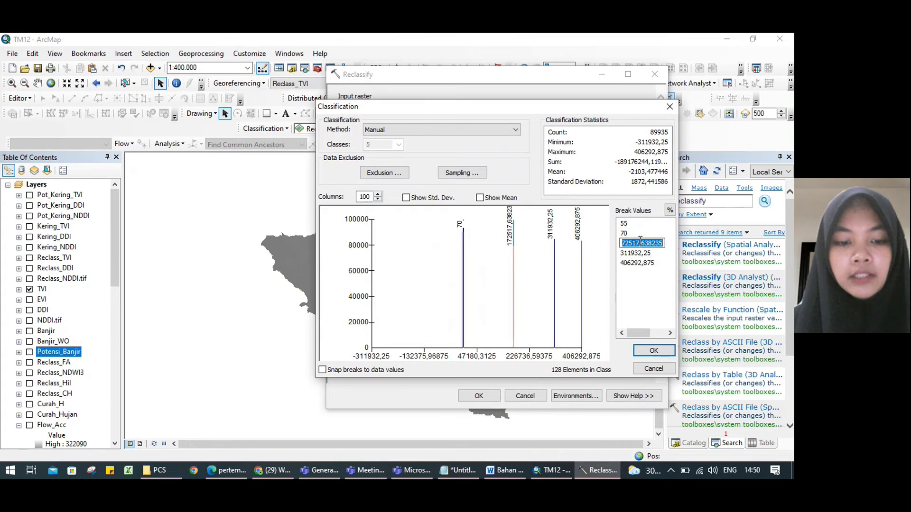
type("85")
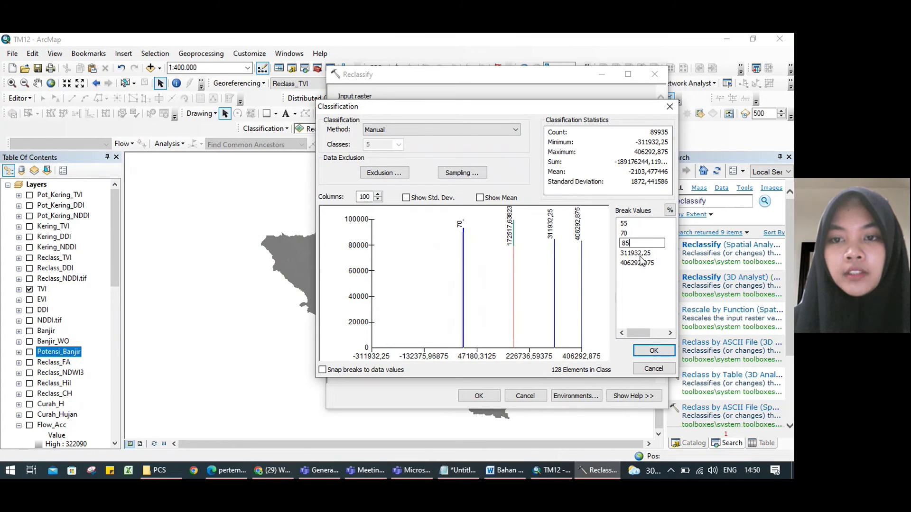
left_click(640, 254)
type("99")
left_click(645, 278)
left_click(662, 351)
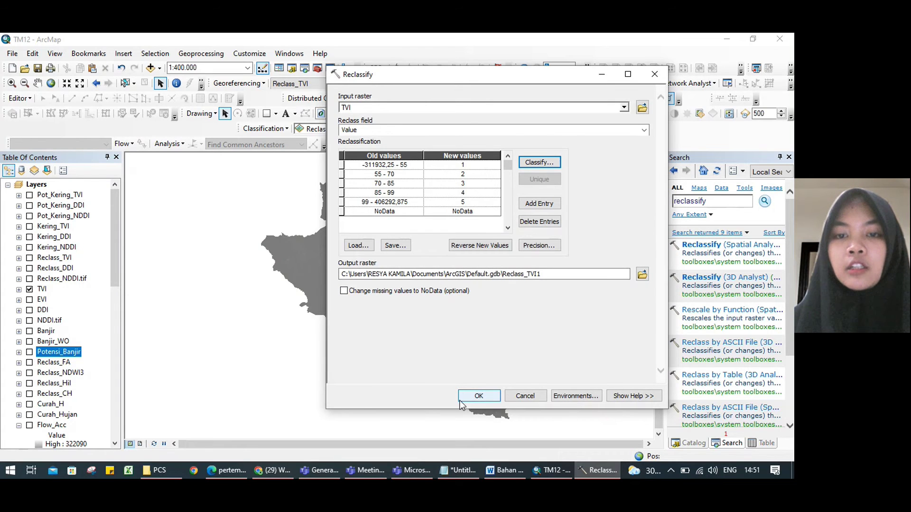
left_click(478, 397)
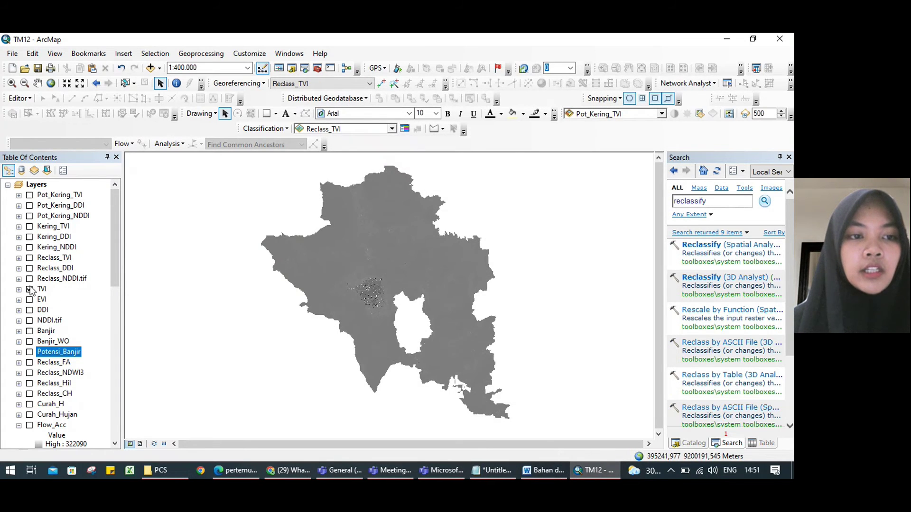
Show Reclass_TVI in place of TVI, check its class legend, and collapse the legend again.
left_click(29, 257)
left_click(19, 258)
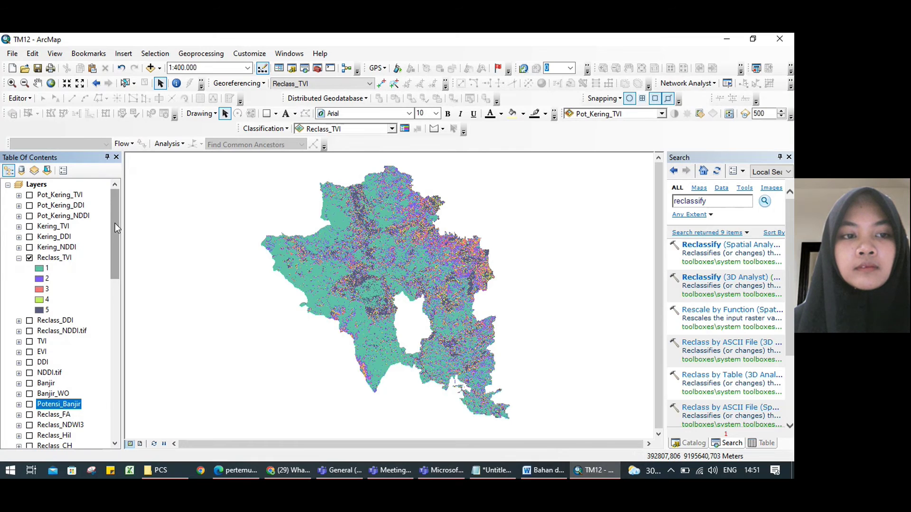
mouse_move(115, 223)
left_mouse_down()
mouse_move(116, 233)
mouse_move(115, 219)
left_mouse_up()
left_click(30, 258)
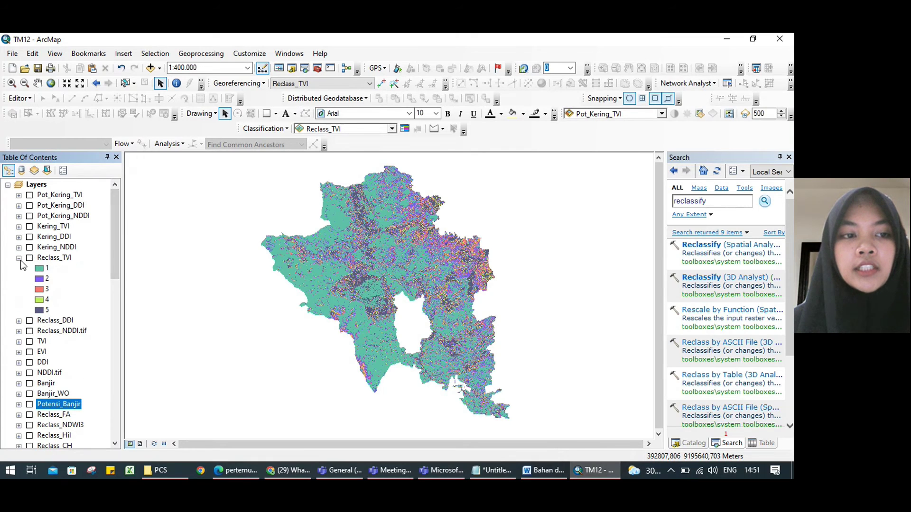
left_click(19, 259)
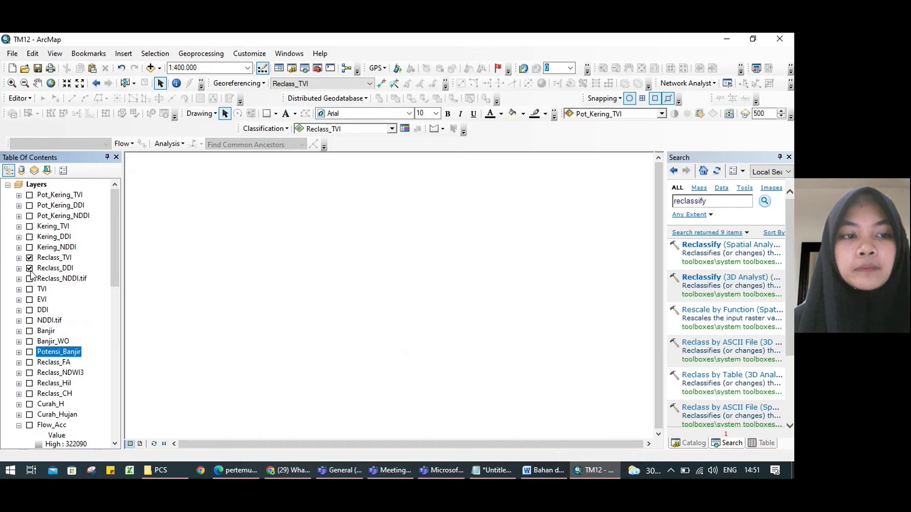
Show Reclass_TVI, Reclass_DDI and Reclass_NDDI.tif together and expand their class legends for comparison.
left_click(19, 279)
left_click(19, 268)
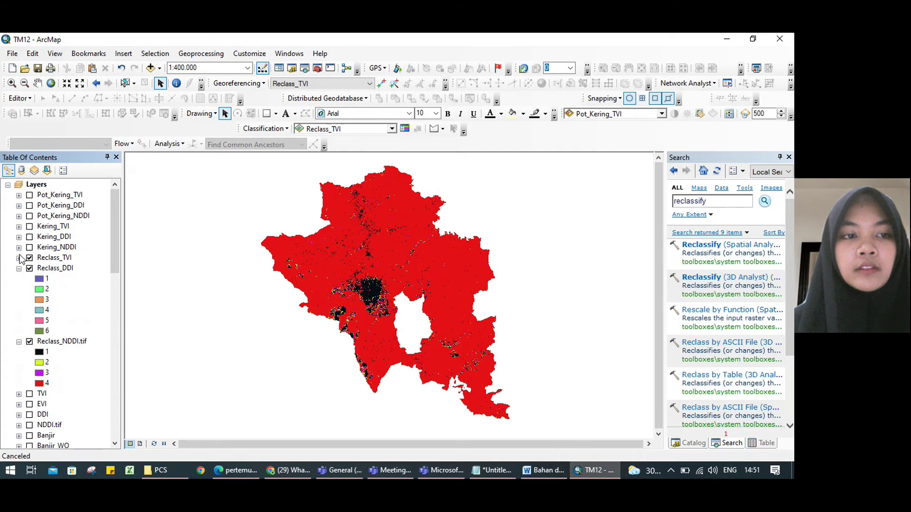
left_click(19, 257)
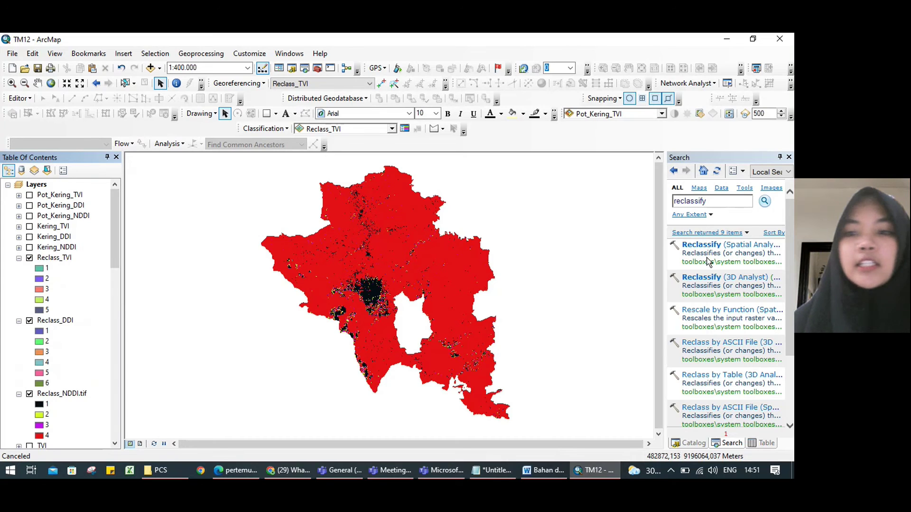
Search the tools for "raster to polygon" and open the Raster to Polygon conversion tool.
left_click(713, 202)
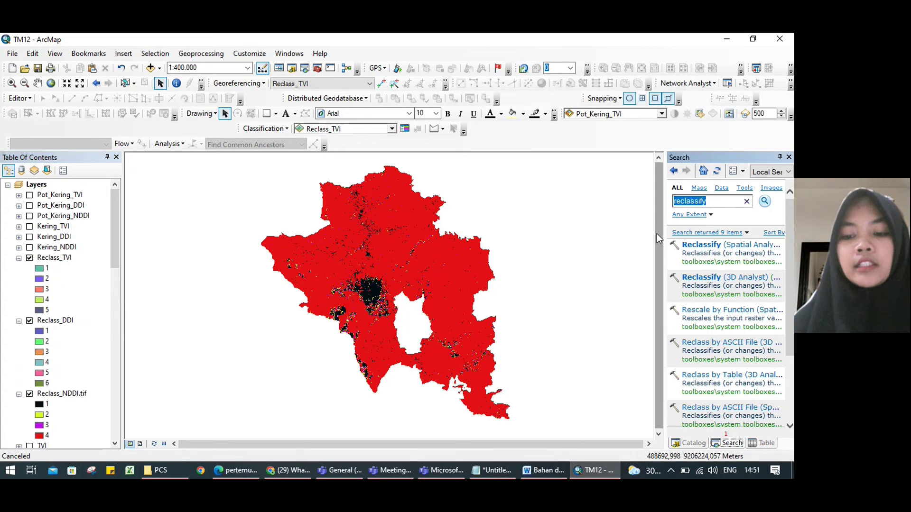
type("ra")
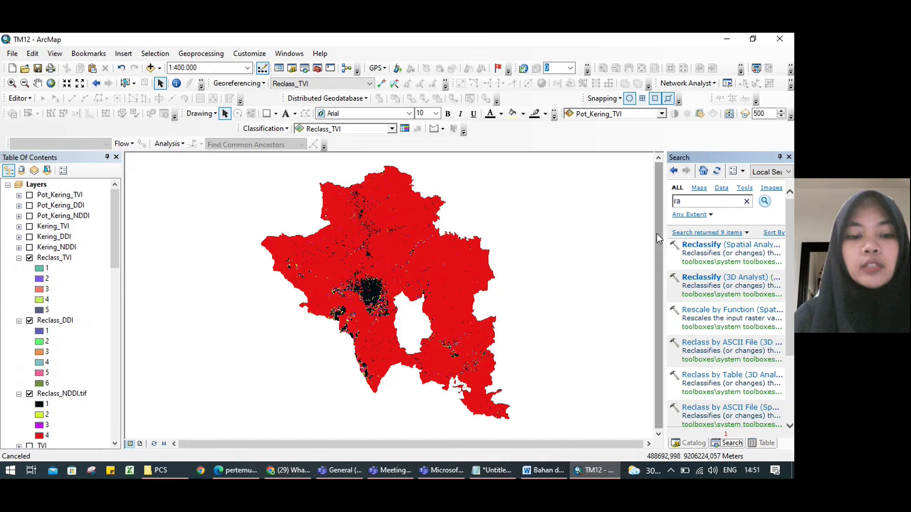
key("BackSpace")
type("aster t")
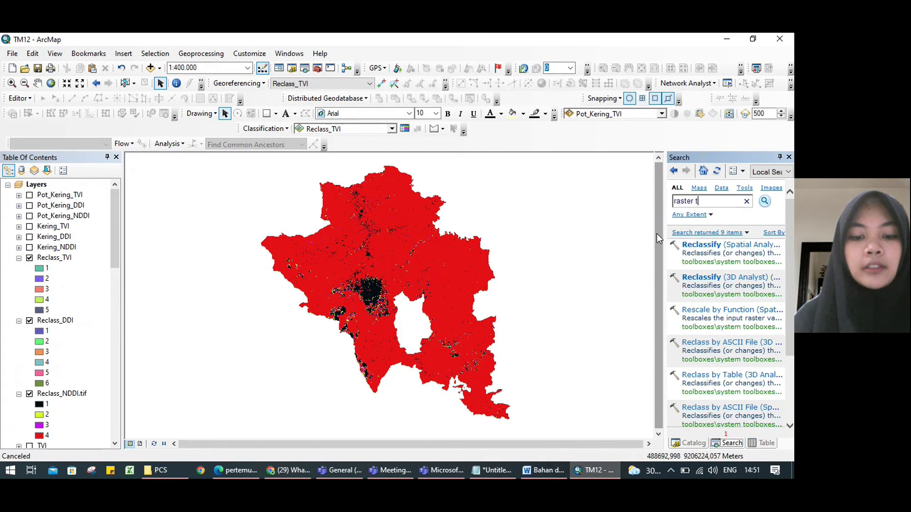
type("o polygon")
key("Return")
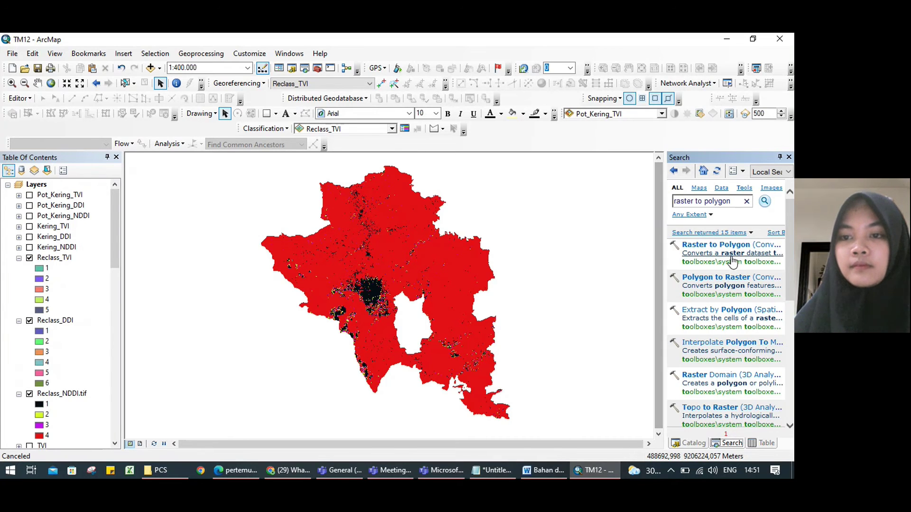
left_click(736, 248)
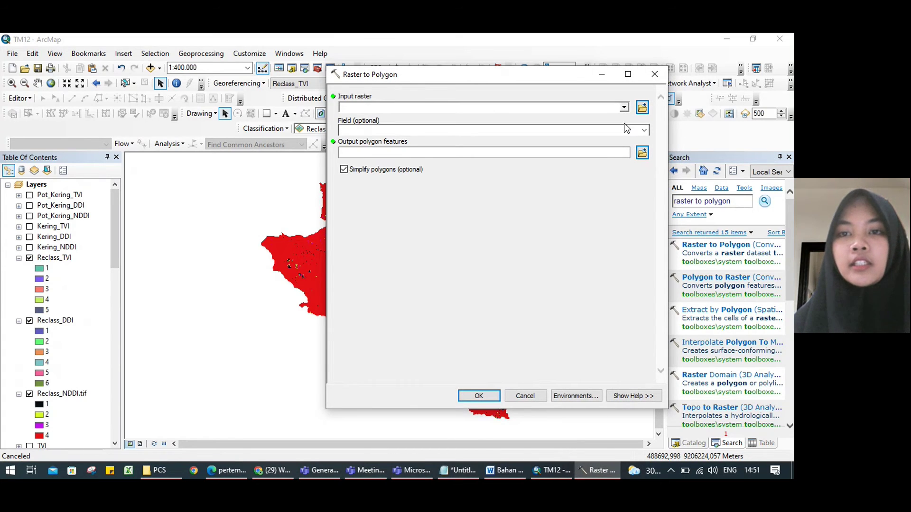
Choose Reclass_NDDI.tif as the input raster with Value as the field, and close Raster to Polygon without running it.
left_click(624, 109)
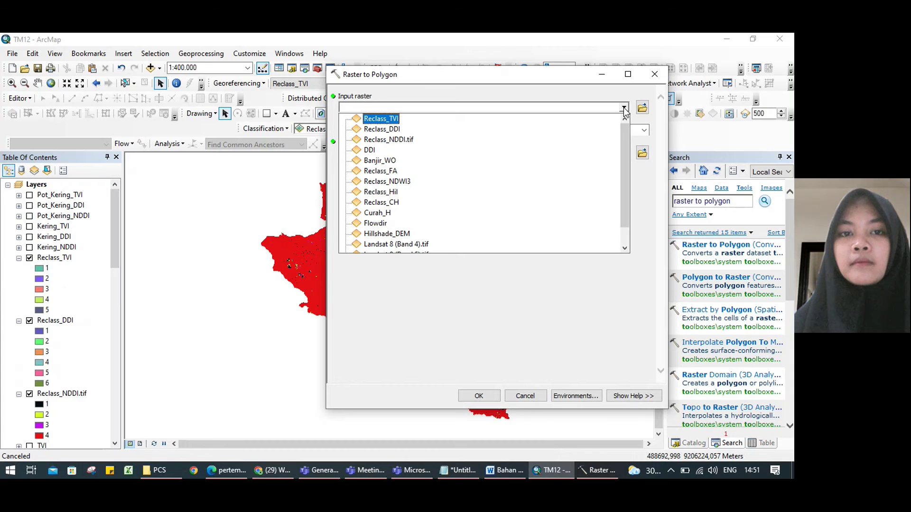
left_click(501, 140)
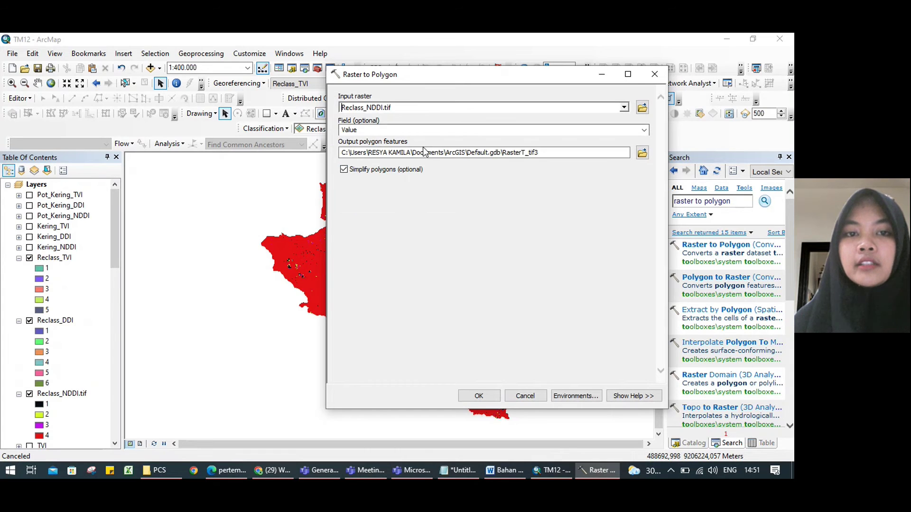
left_click(644, 130)
left_click(617, 142)
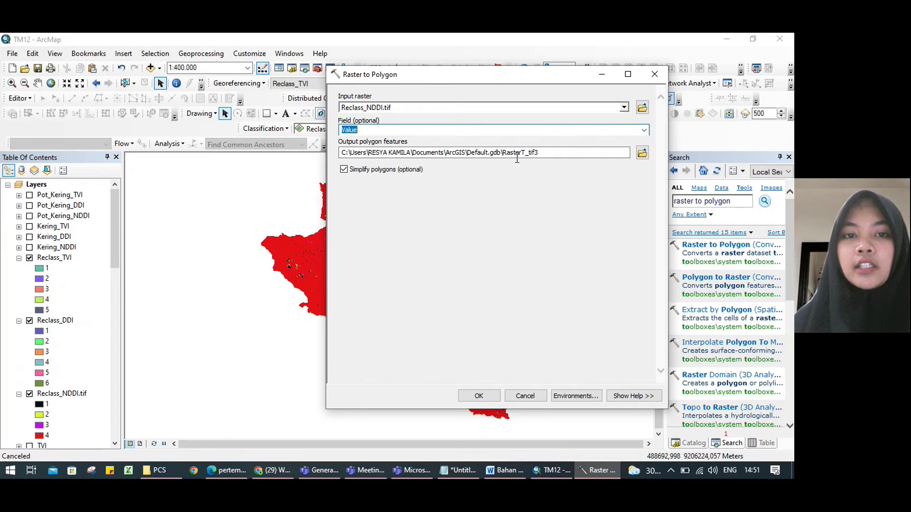
left_click(478, 396)
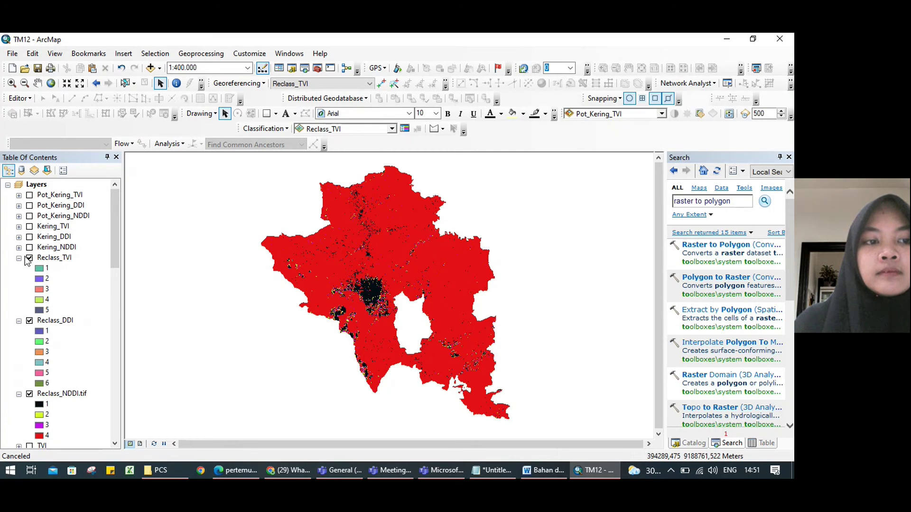
Show the Kering_NDDI, Kering_DDI and Kering_TVI polygon layers in place of the three Reclass rasters.
left_click(30, 247)
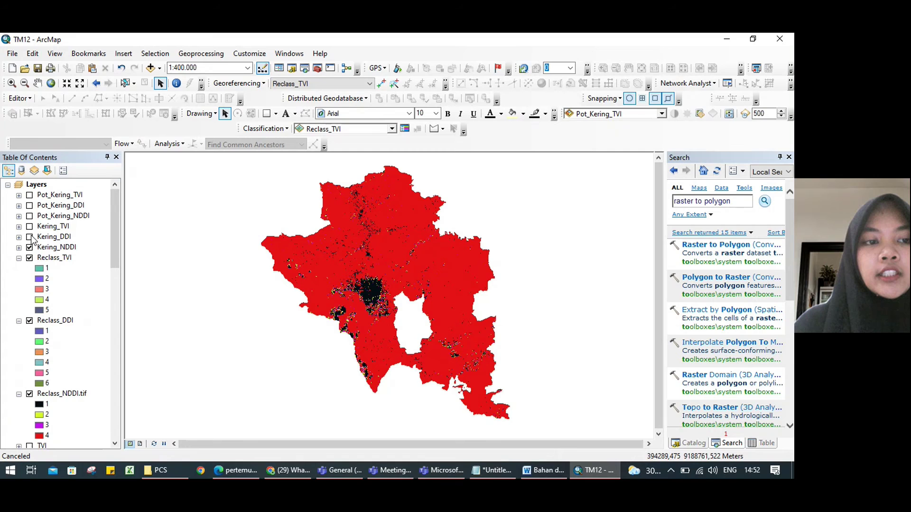
left_click(30, 257)
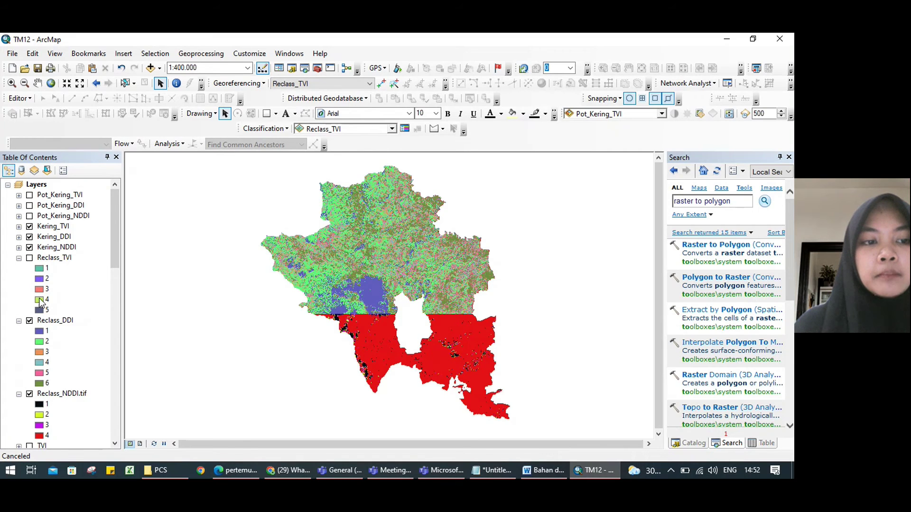
left_click(29, 320)
left_click(29, 394)
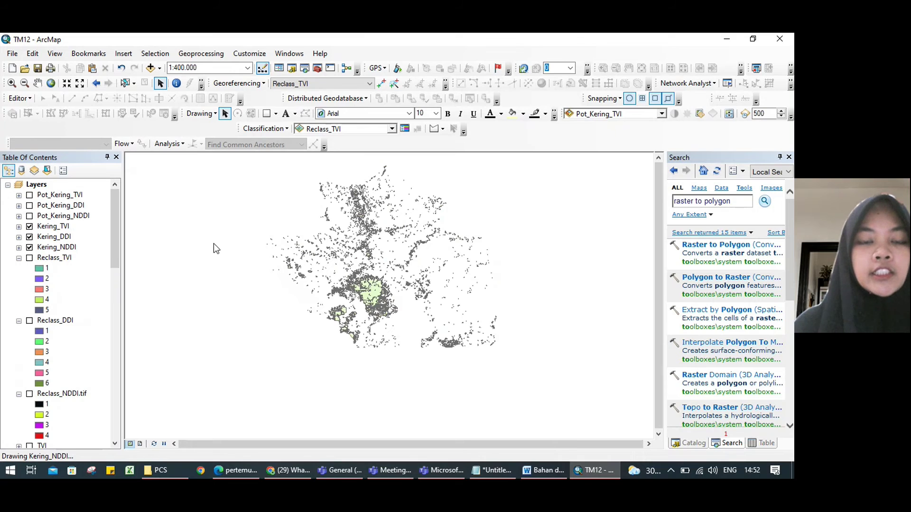
Open the Kering_NDDI attribute table, examine its GRIDCODE values, and close the table.
left_click(19, 247)
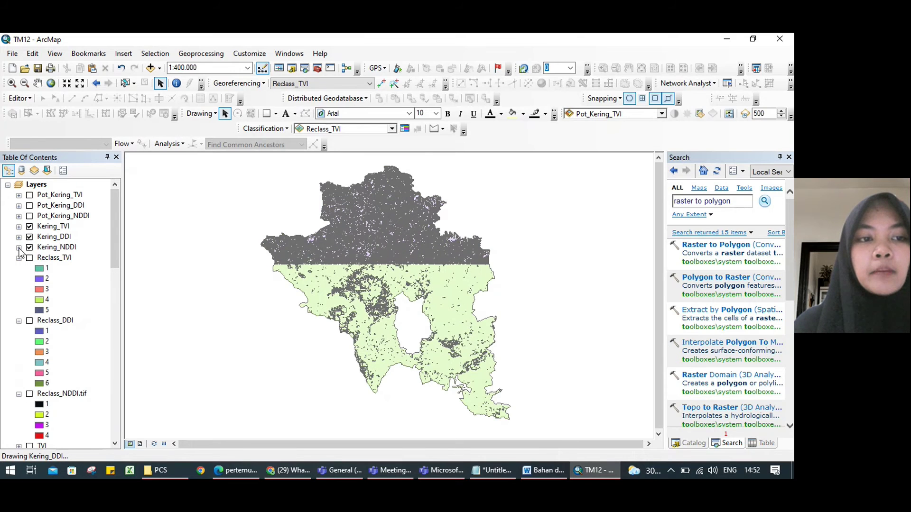
right_click(38, 251)
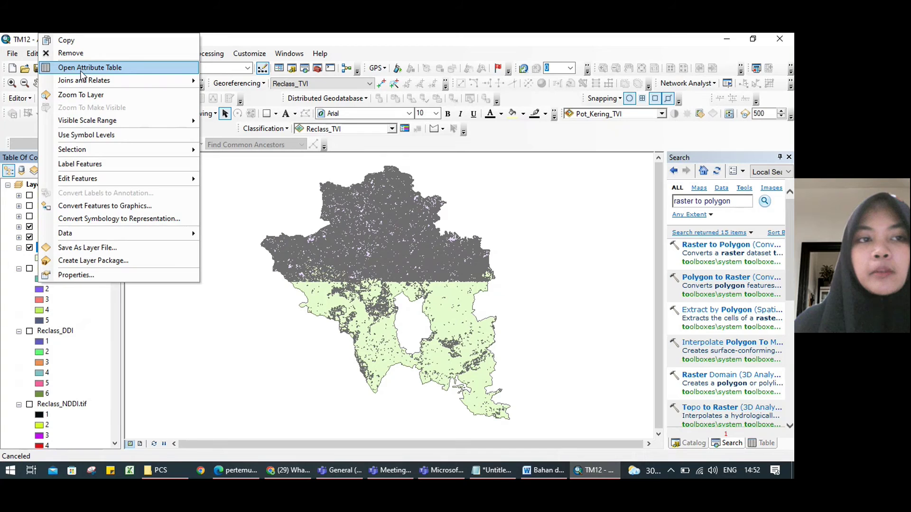
left_click(90, 68)
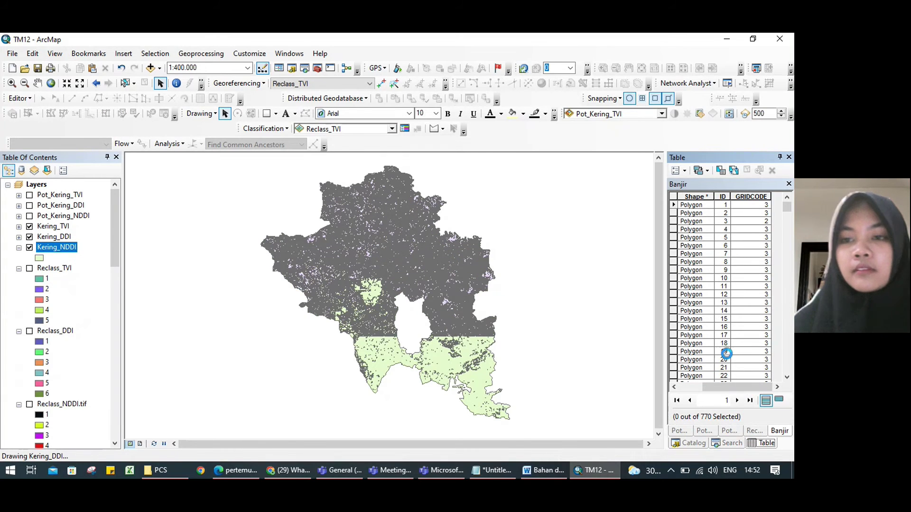
left_click(727, 401)
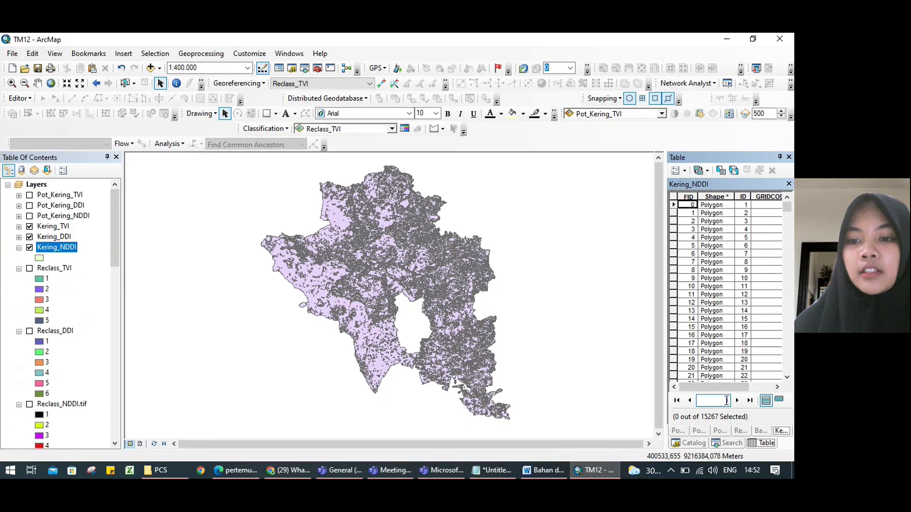
left_click_drag(718, 387, 778, 376)
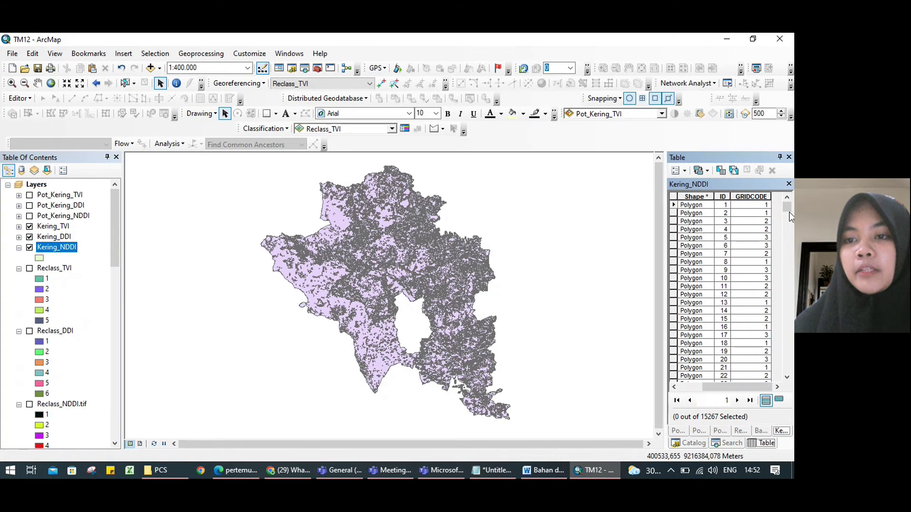
left_click_drag(788, 210, 782, 346)
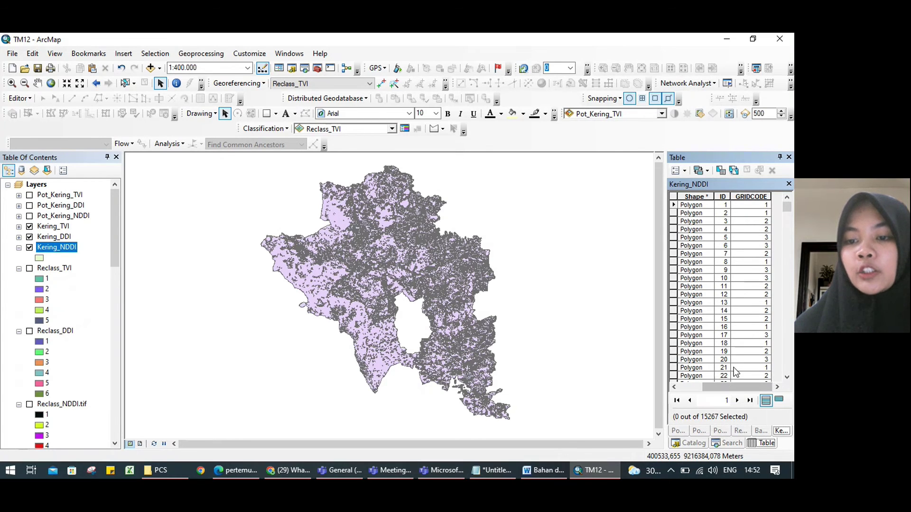
left_click(761, 430)
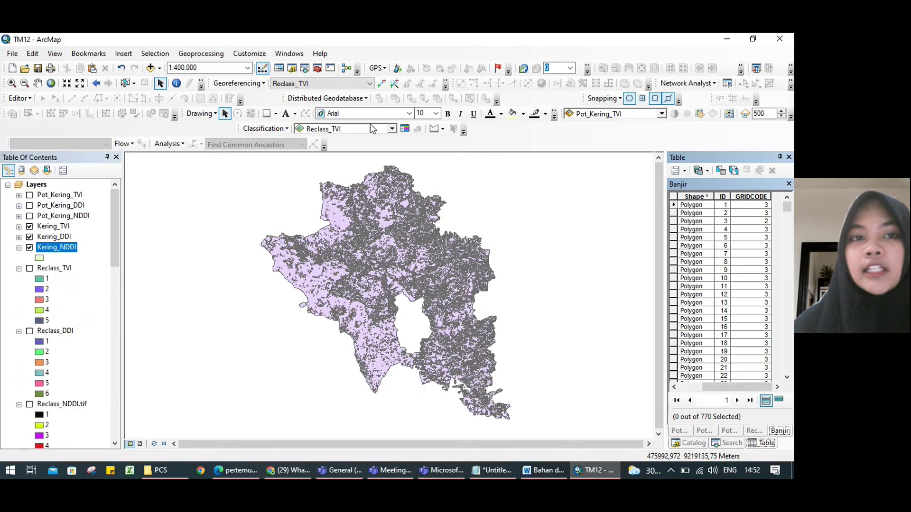
Set up a Dissolve of Kering_NDDI by the GRIDCODE field and close the tool without running it.
left_click(216, 57)
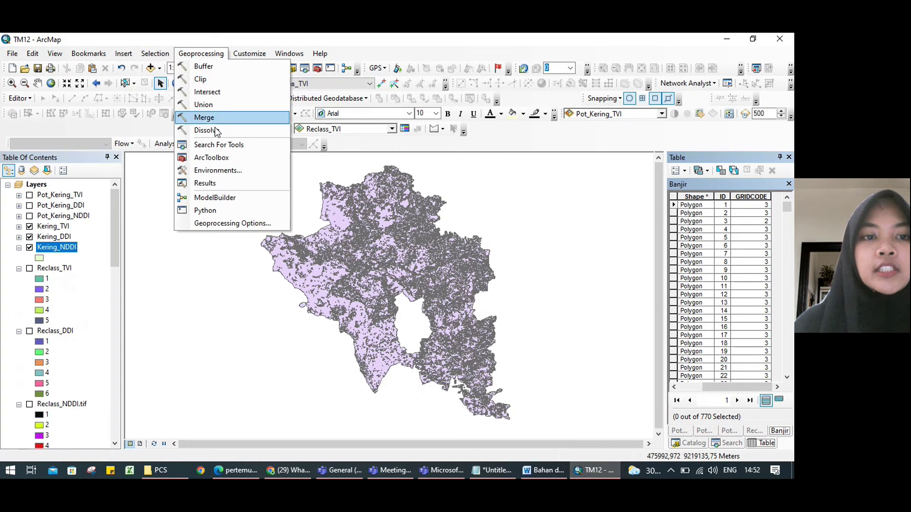
left_click(221, 135)
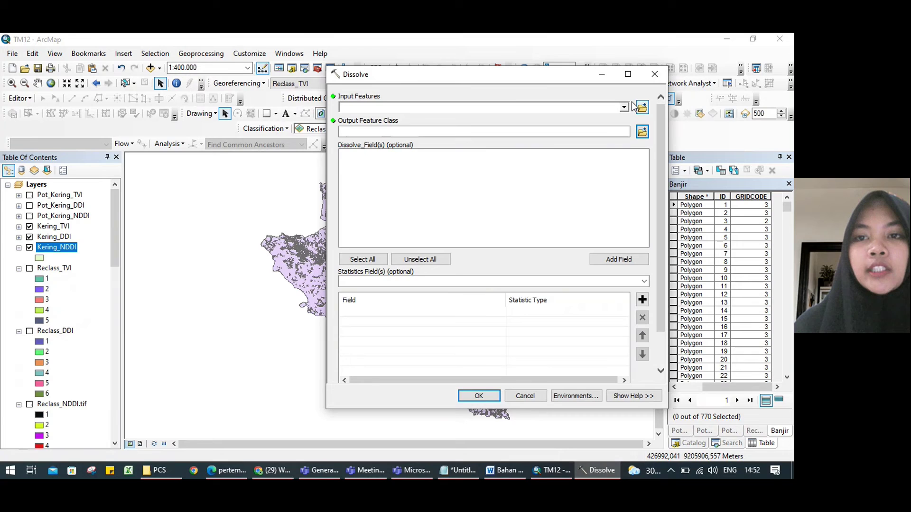
left_click(624, 108)
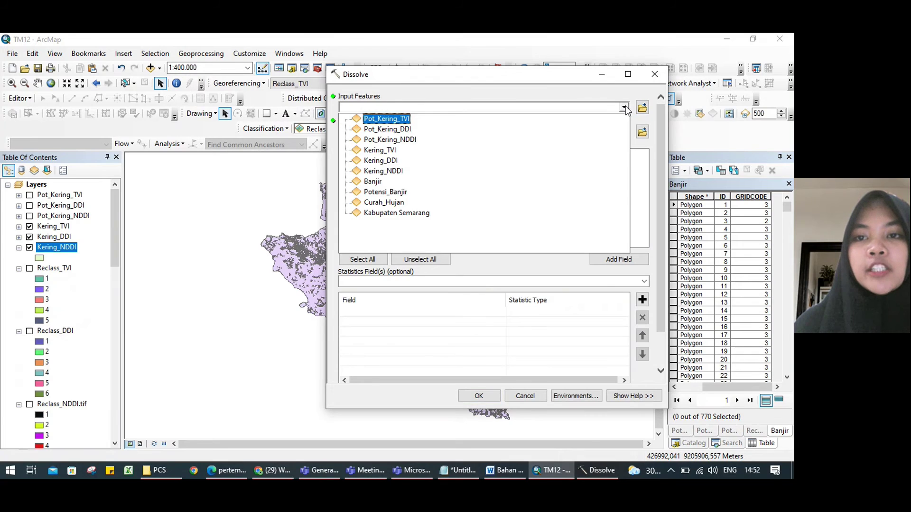
left_click(375, 172)
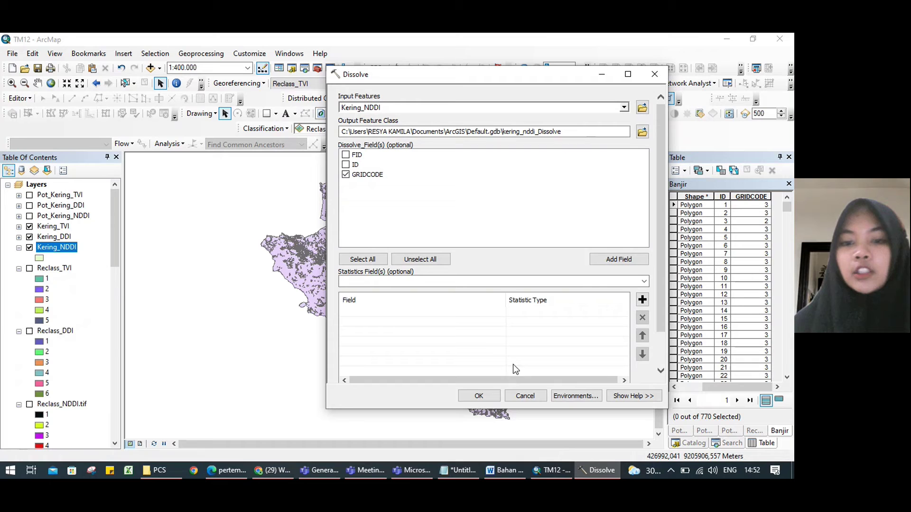
left_click(655, 74)
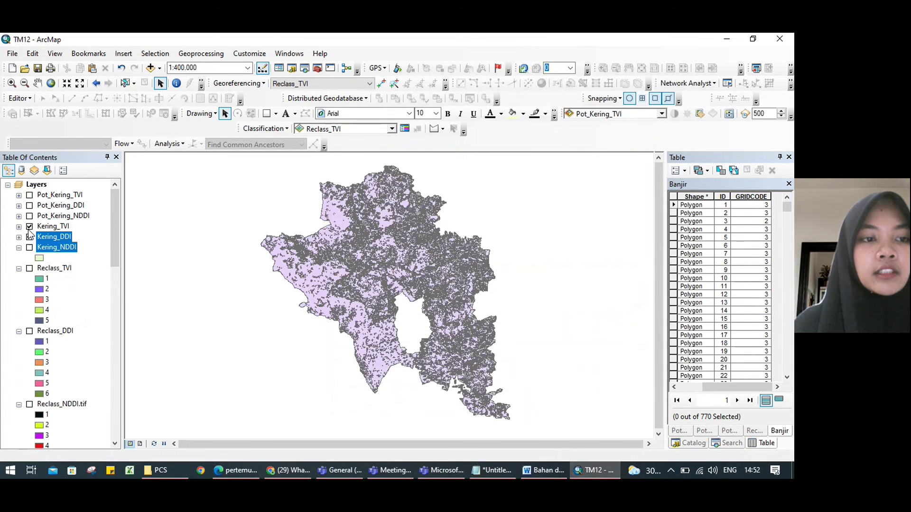
Show the Pot_Kering_NDDI, Pot_Kering_DDI and Pot_Kering_TVI layers in place of the three Kering polygon layers.
left_click(29, 238)
left_click(29, 227)
left_click(29, 216)
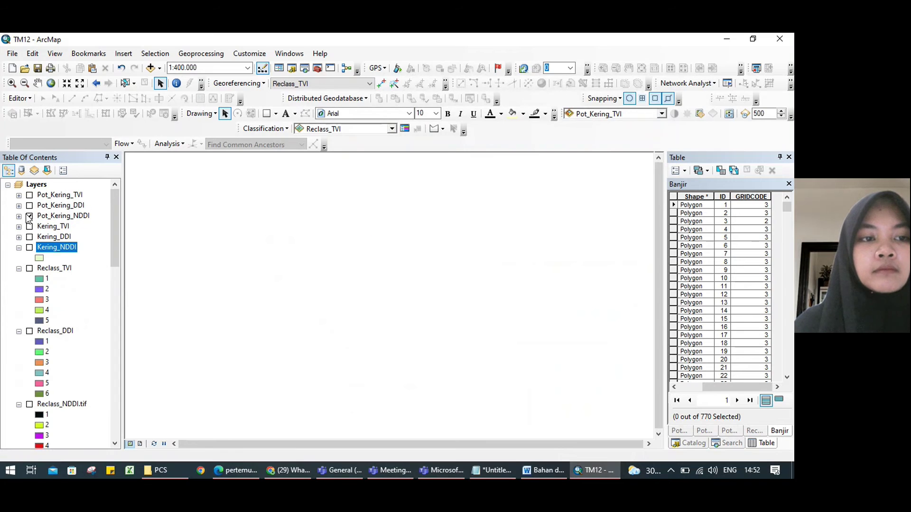
left_click(29, 206)
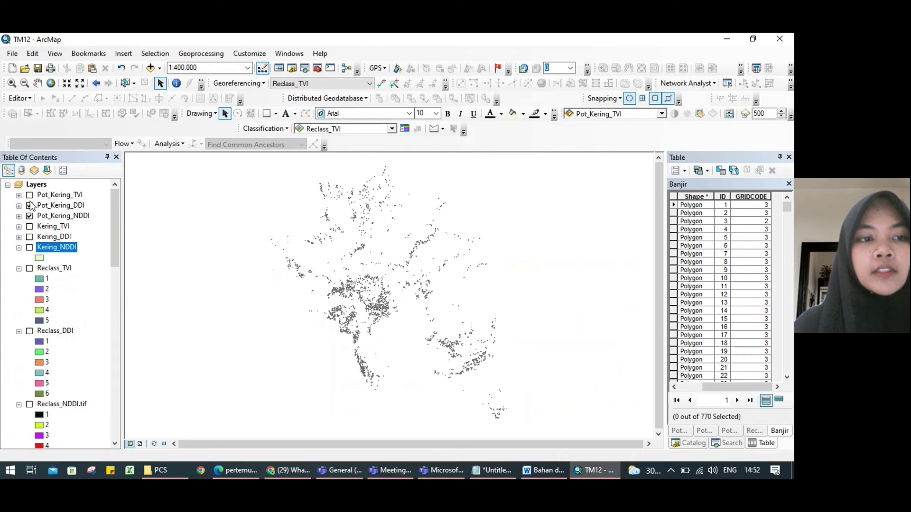
left_click(30, 195)
left_click(30, 195)
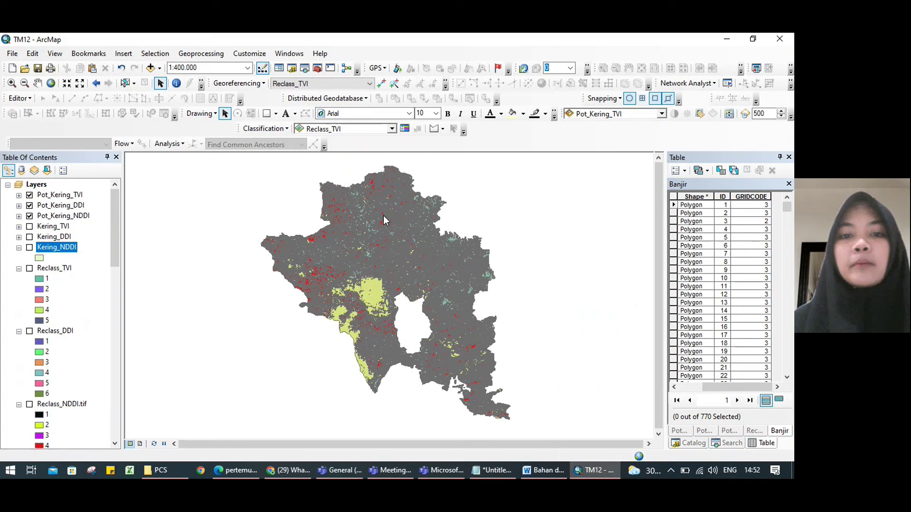
Expand the Pot_Kering_NDDI legend, examine GRIDCODE, Keterangan and Luas Ha in its attribute table, and collapse the legend.
left_click(19, 217)
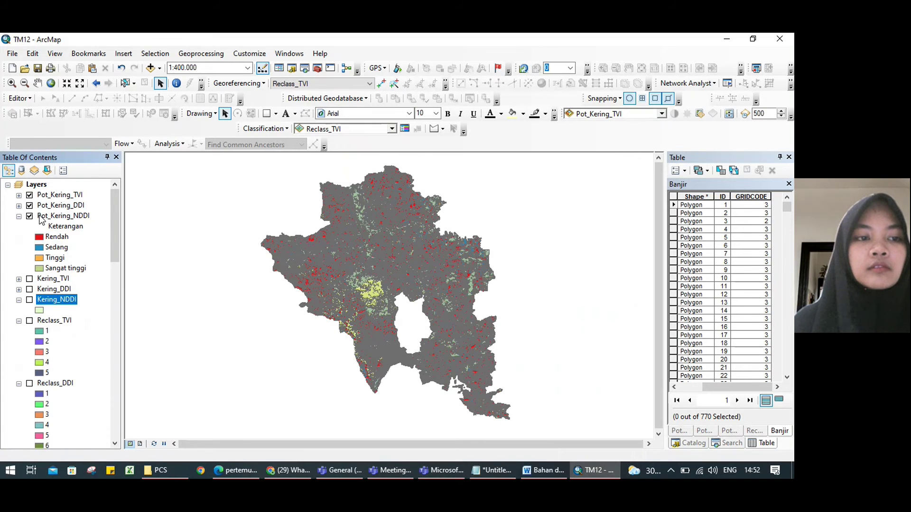
right_click(42, 218)
left_click(59, 243)
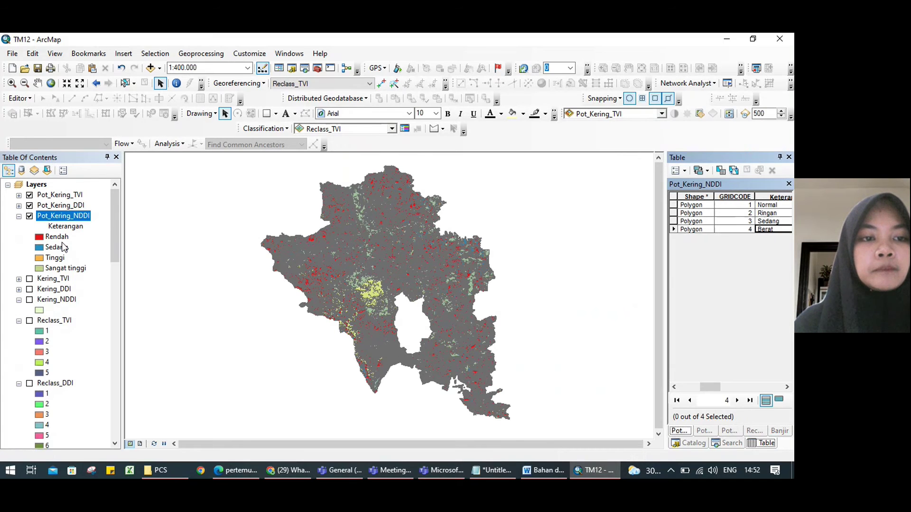
left_click_drag(712, 387, 693, 400)
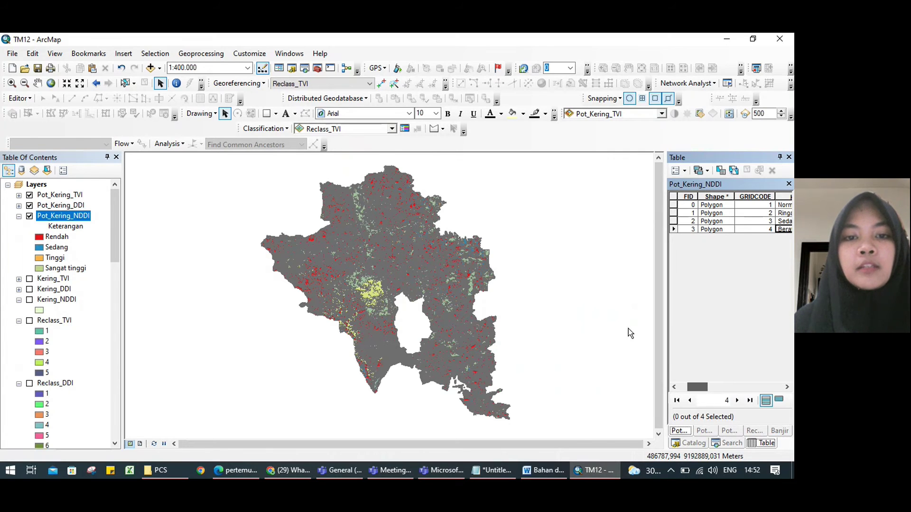
left_click_drag(698, 388, 713, 387)
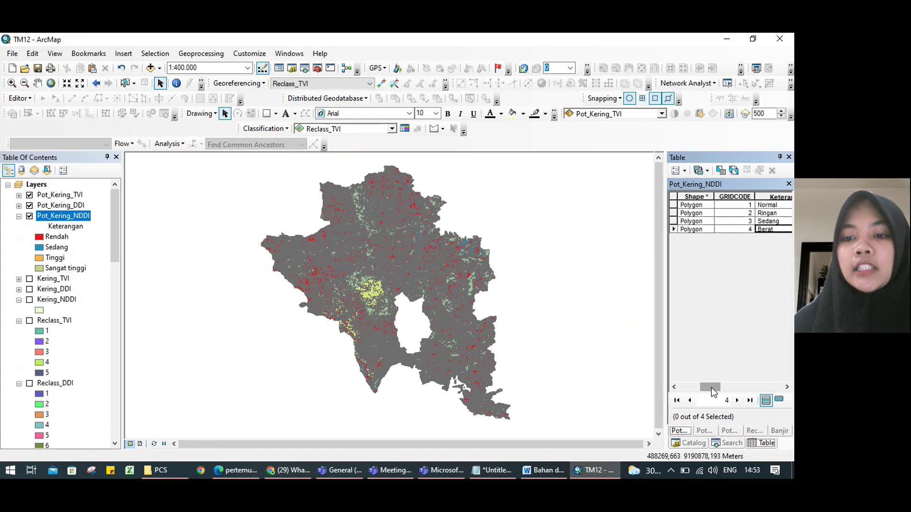
mouse_move(712, 389)
left_mouse_down()
mouse_move(762, 385)
mouse_move(711, 388)
left_mouse_up()
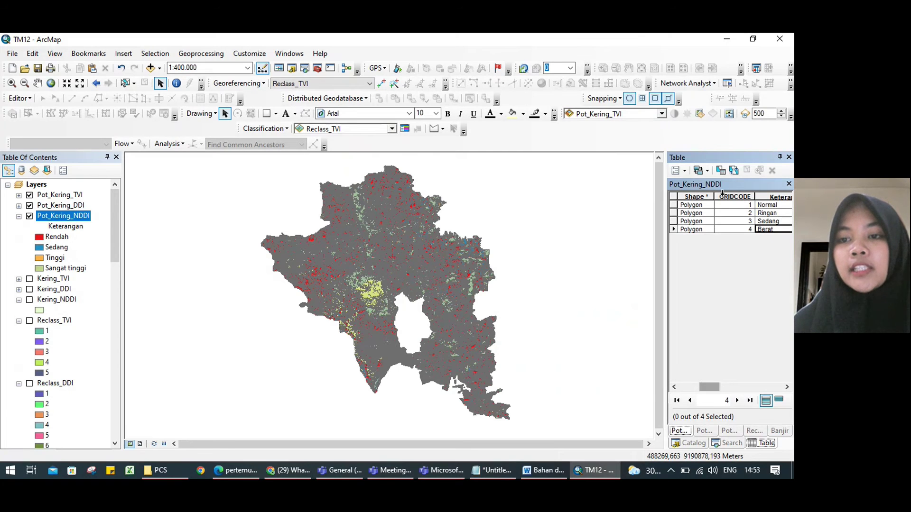
left_click_drag(720, 388, 743, 389)
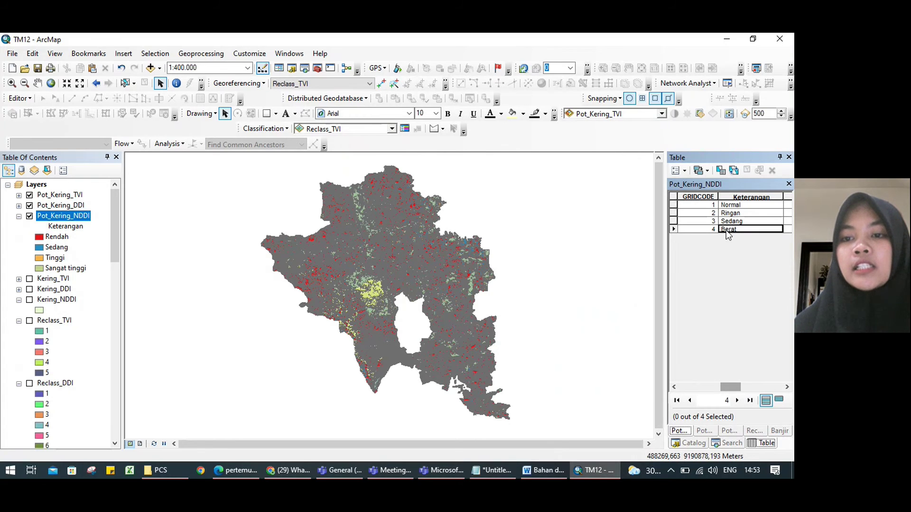
left_click_drag(748, 387, 785, 388)
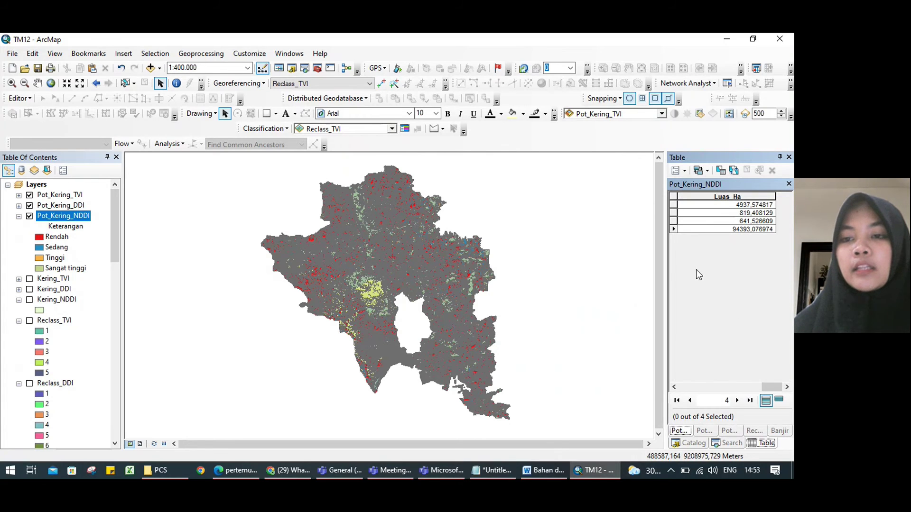
left_click_drag(772, 386, 734, 390)
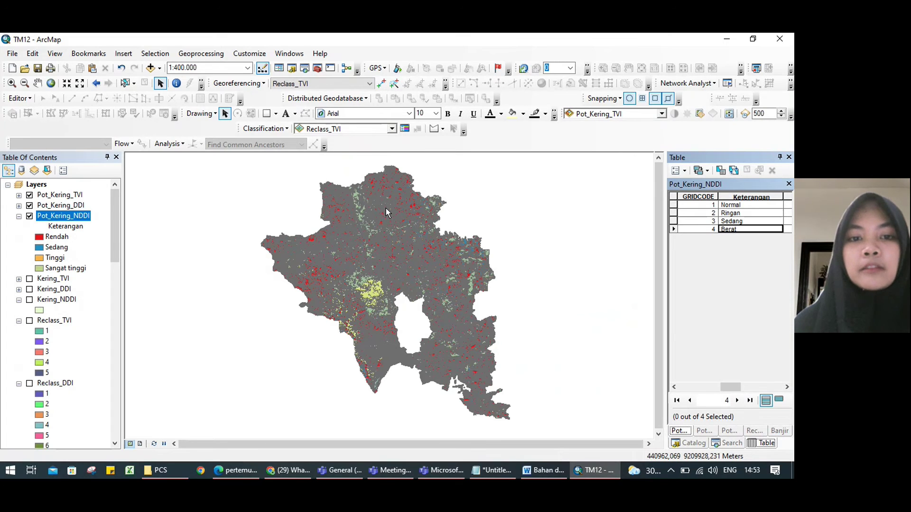
left_click_drag(737, 388, 793, 353)
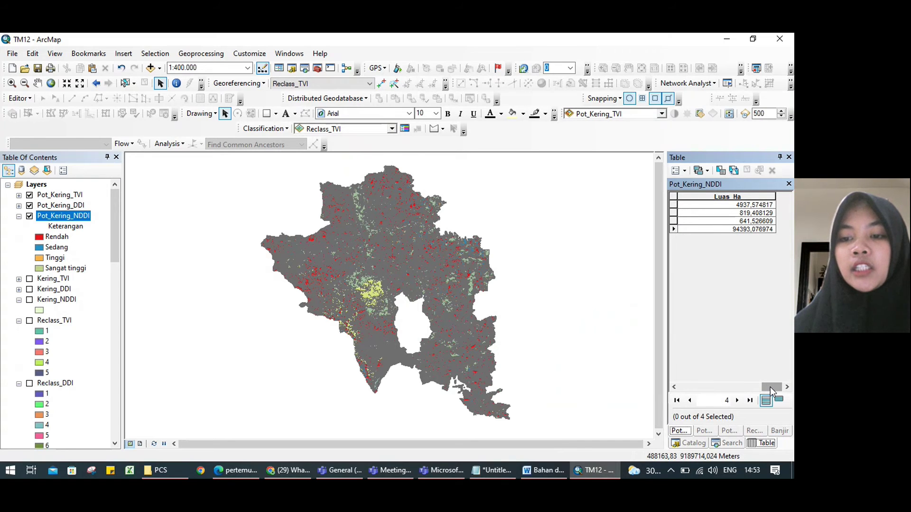
left_click_drag(768, 386, 14, 234)
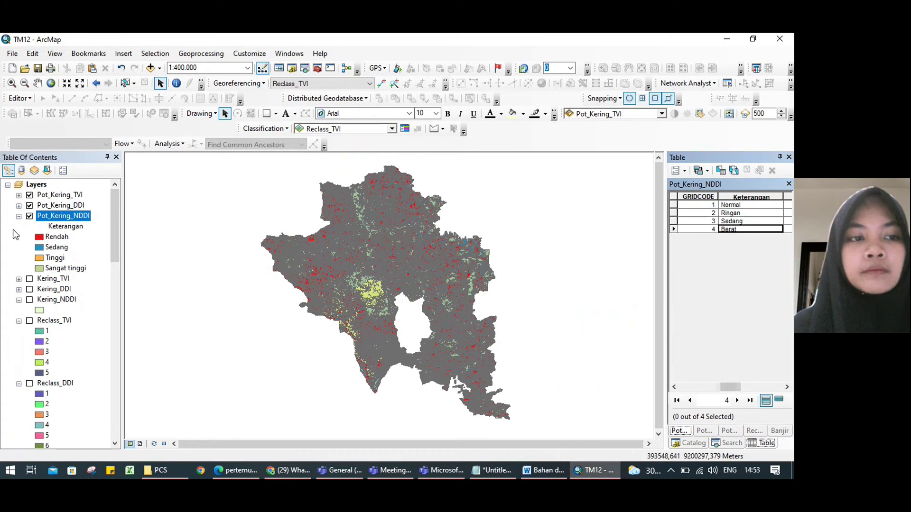
left_click(19, 216)
Open the Pot_Kering_DDI attribute table and compare its Keterangan classes and Luas Ha areas with the layer's legend.
left_click(50, 205)
right_click(45, 206)
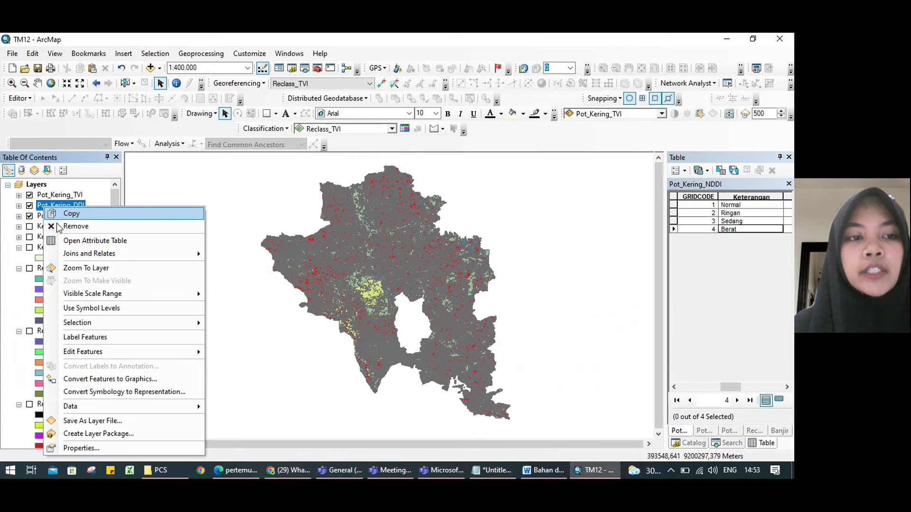
left_click(66, 241)
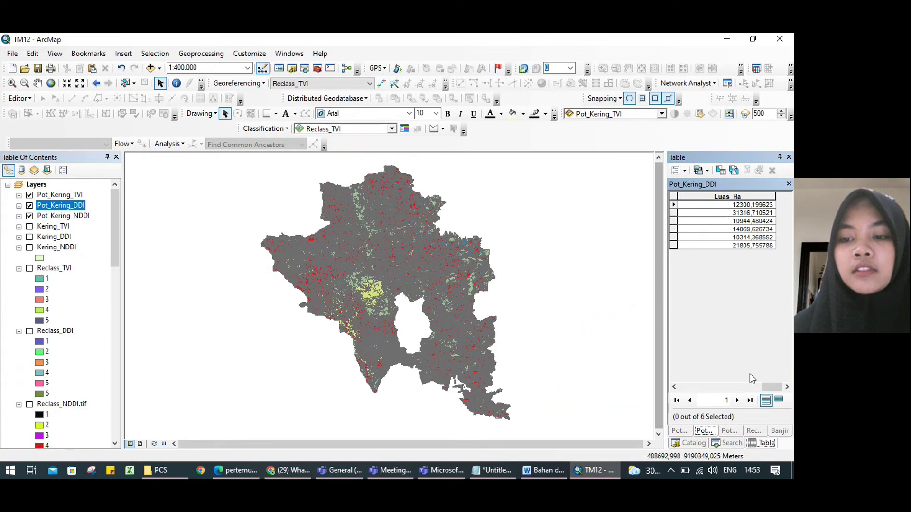
left_click_drag(681, 384, 732, 383)
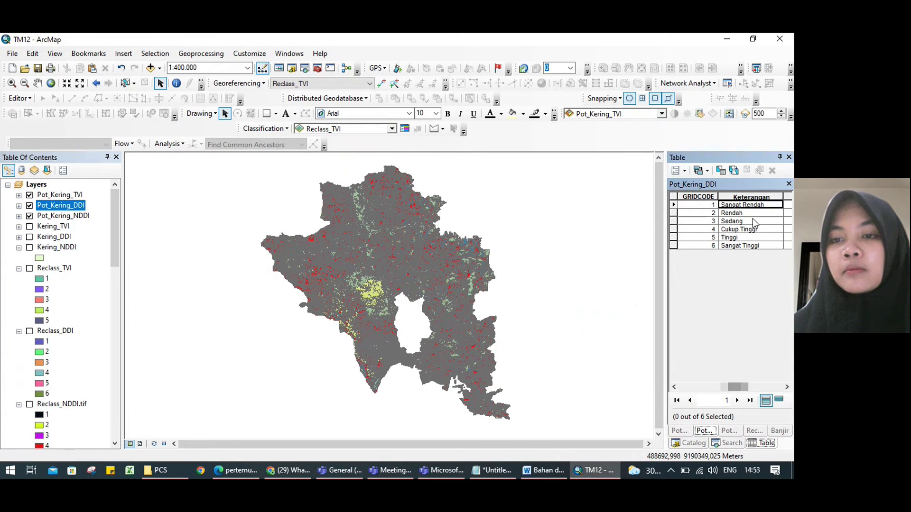
left_click(19, 205)
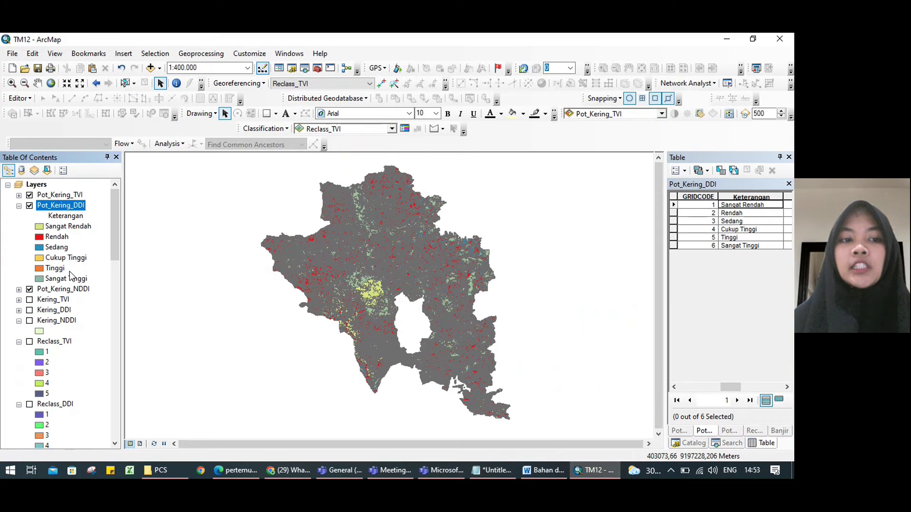
left_click_drag(730, 387, 775, 387)
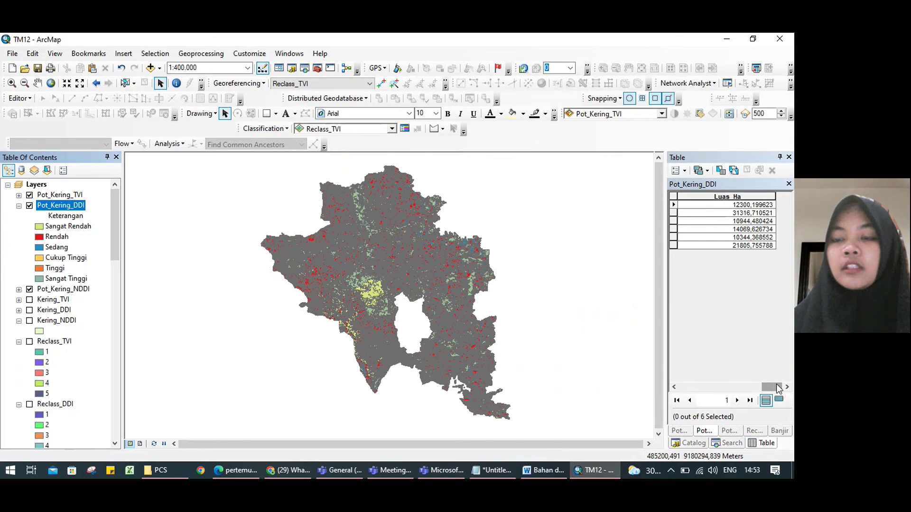
mouse_move(775, 384)
left_mouse_down()
mouse_move(740, 381)
mouse_move(776, 388)
left_mouse_up()
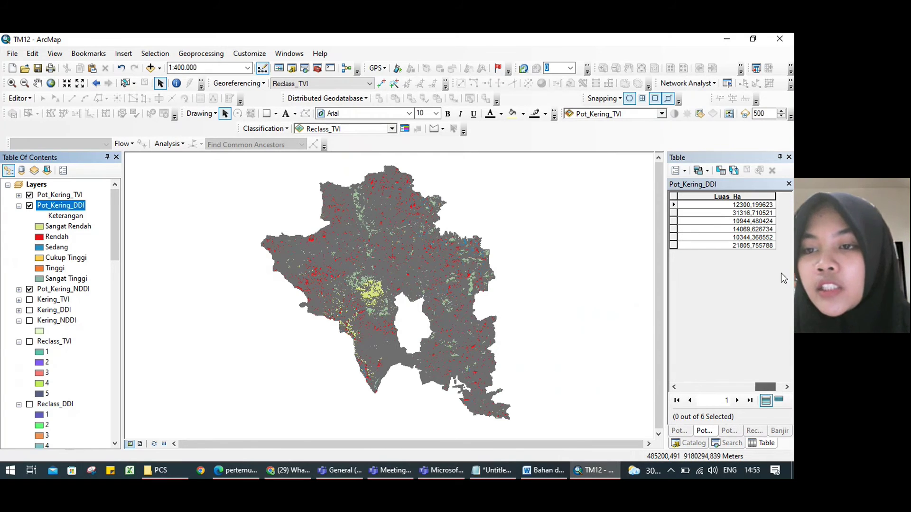
left_click(742, 215)
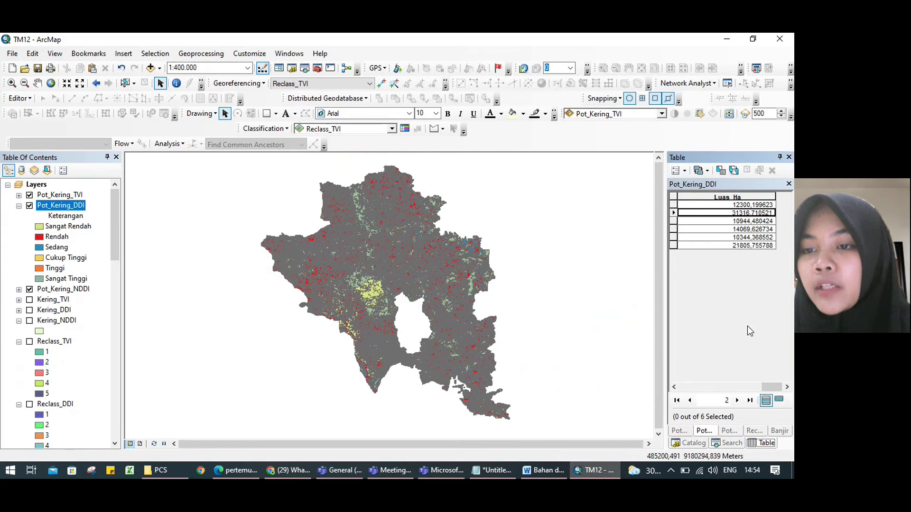
left_click(760, 390)
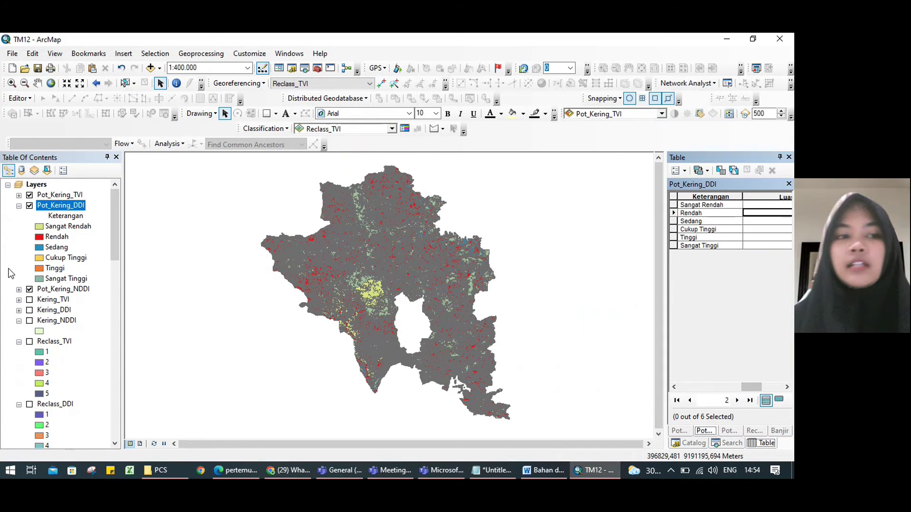
left_click(19, 207)
Expand the Pot_Kering_TVI legend and examine the Keterangan and Luas Ha columns in its attribute table.
left_click(19, 195)
left_click(57, 195)
right_click(57, 195)
left_click(87, 228)
left_click_drag(684, 387, 722, 387)
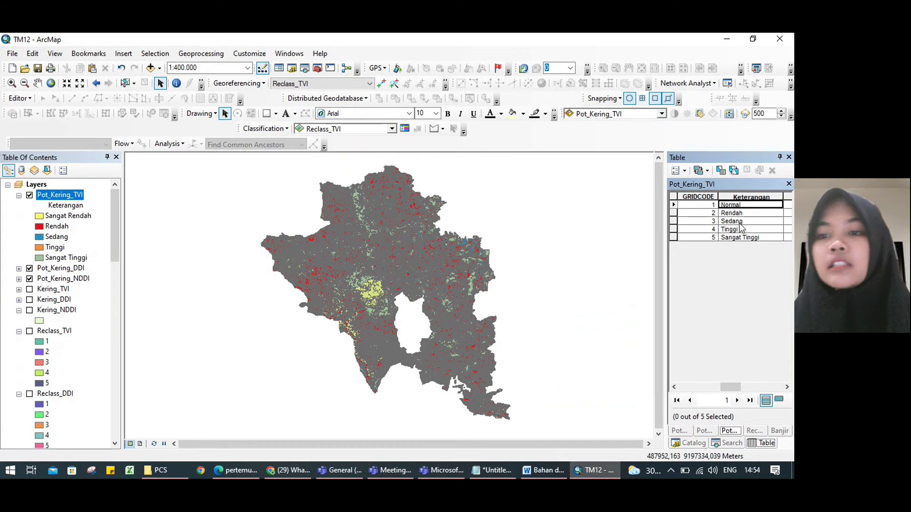
left_click_drag(733, 389, 778, 388)
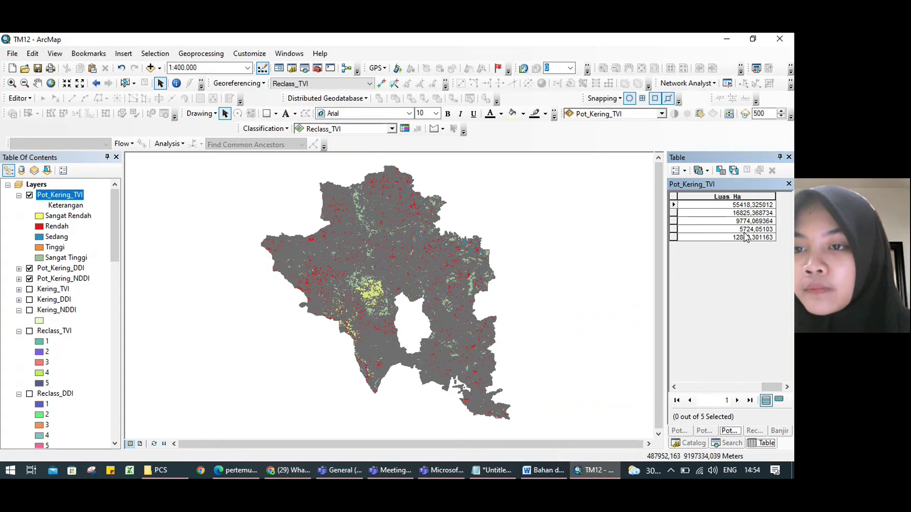
Review the Luas Ha values in the Pot_Kering_TVI attribute table and match them to the GRIDCODE and Keterangan columns.
key("Down")
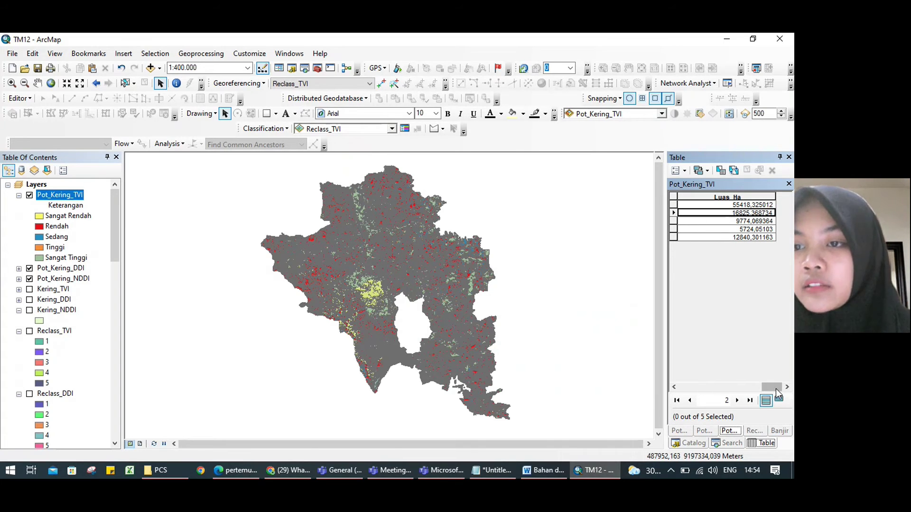
left_click_drag(770, 387, 710, 388)
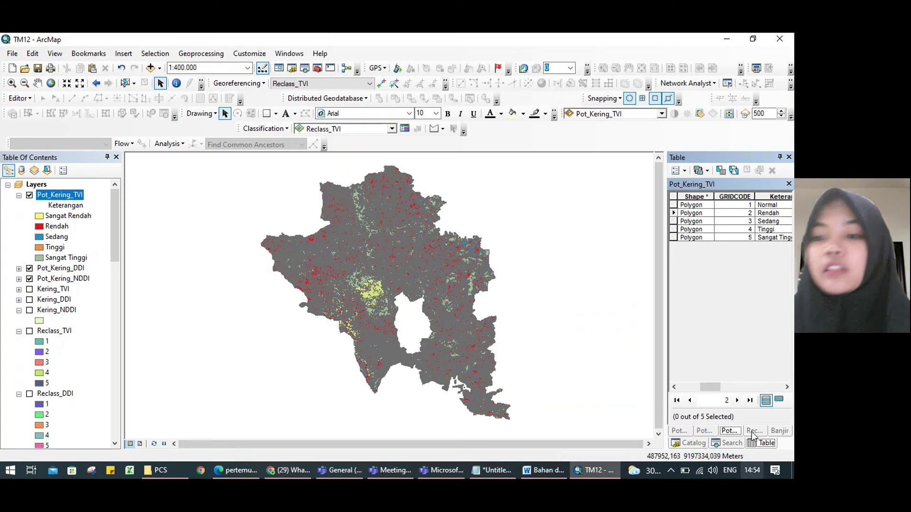
left_click(721, 387)
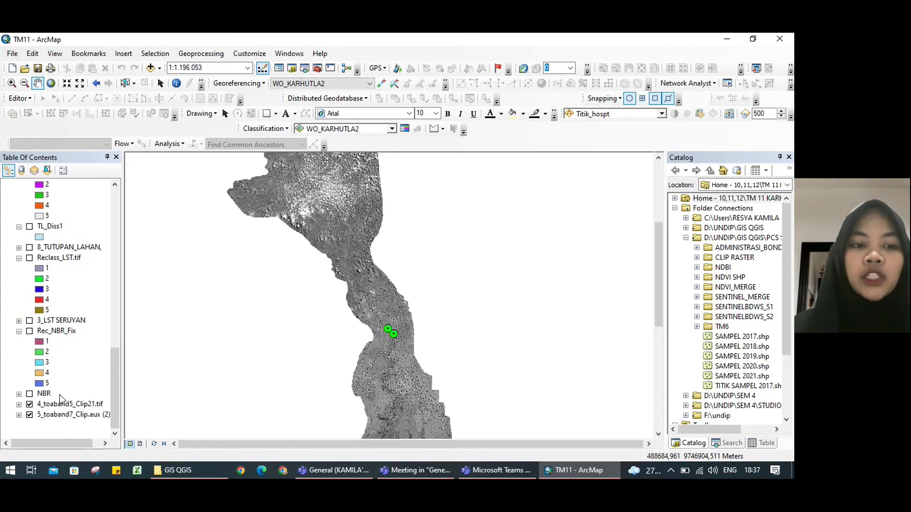
Look through the TM11 project's fire-mapping layers and examine the Titik_hospt points over the band 5 and band 7 rasters.
left_click_drag(116, 370, 114, 350)
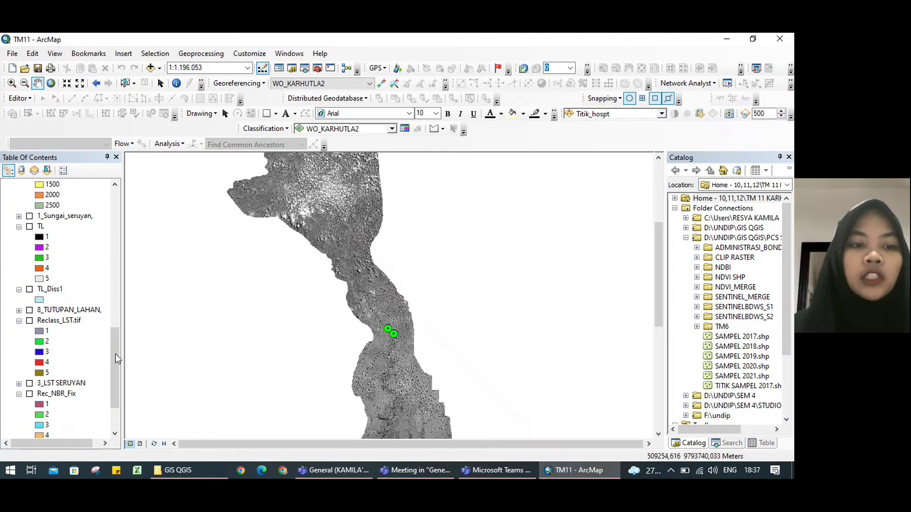
left_click_drag(116, 354, 86, 194)
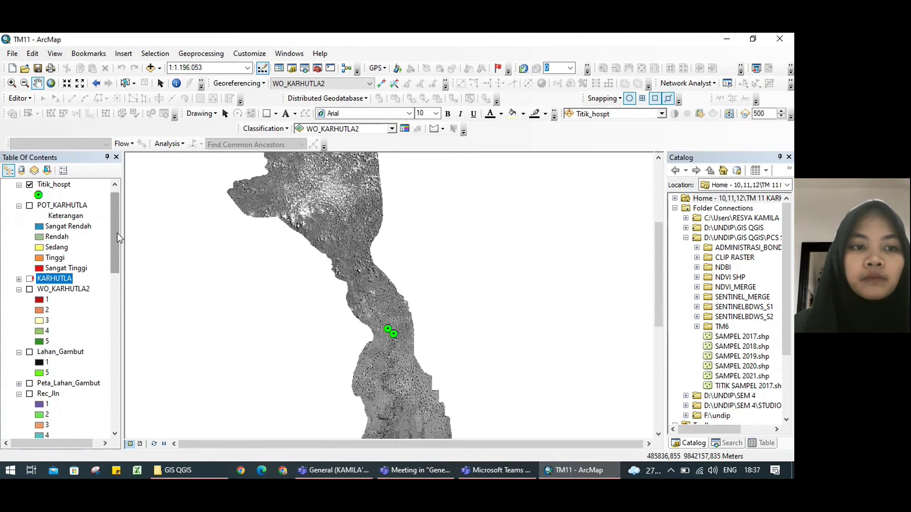
left_click_drag(113, 223, 97, 388)
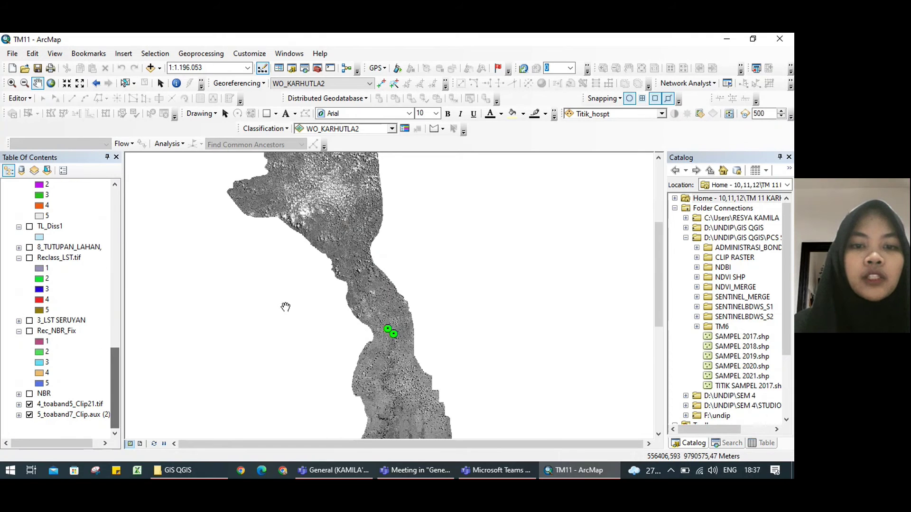
left_click_drag(393, 356, 376, 340)
scroll(376, 340, "up", 1)
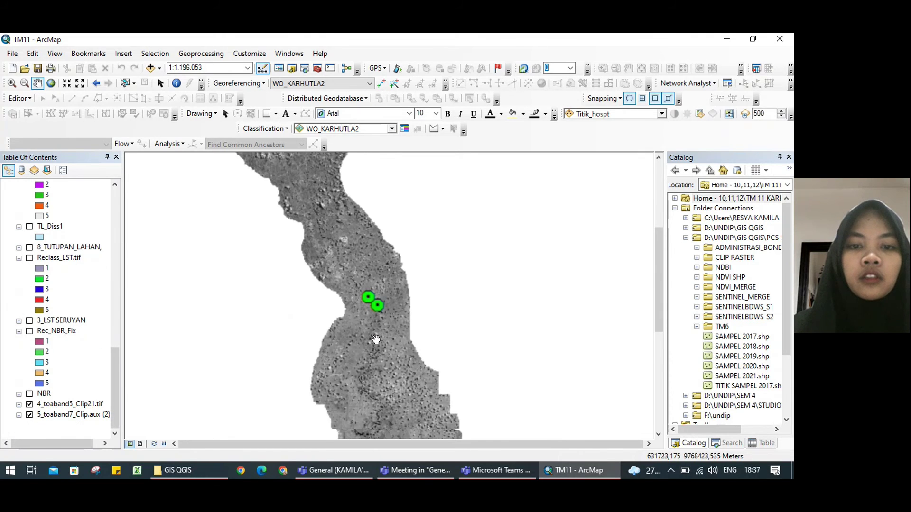
scroll(179, 346, "down", 1)
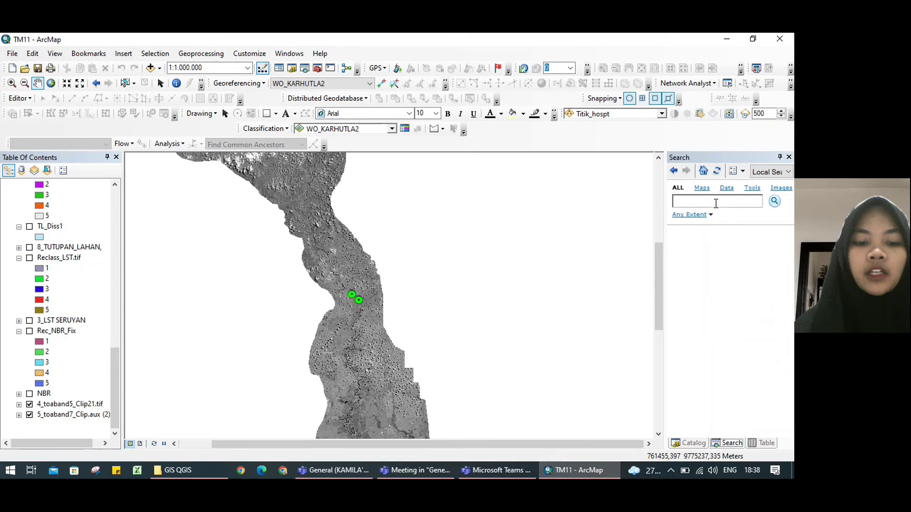
Find and open Raster Calculator, and enter the NBR numerator ("4_toaband5_Clip21.tif" - "5_toaband7_Clip.aux (2).tif").
left_click(716, 202)
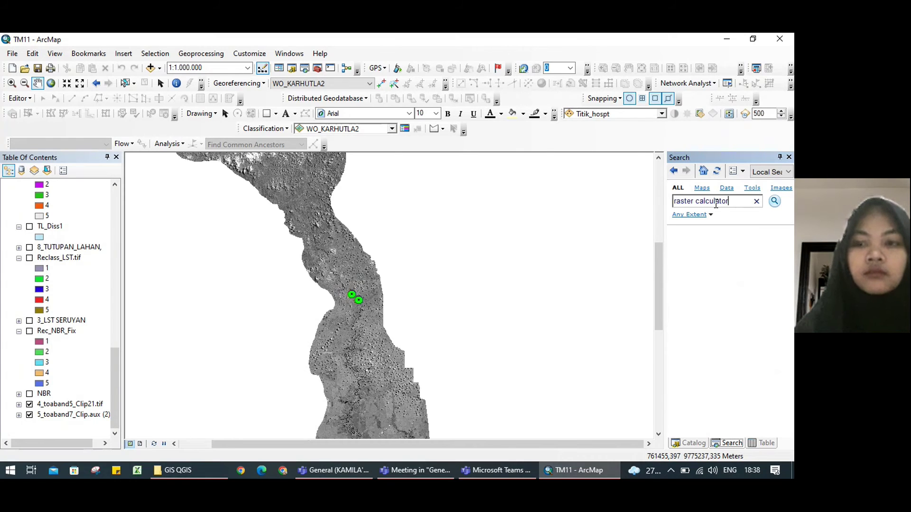
key("Return")
left_click(731, 244)
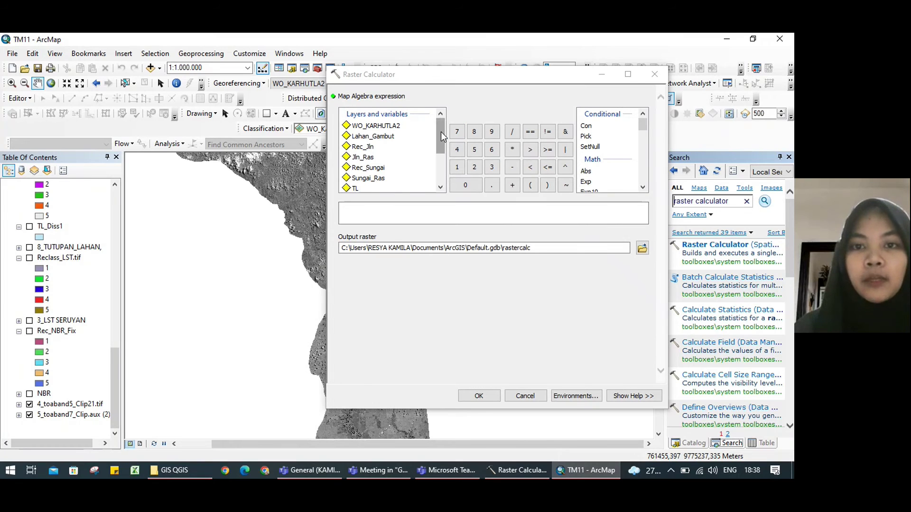
left_click(531, 185)
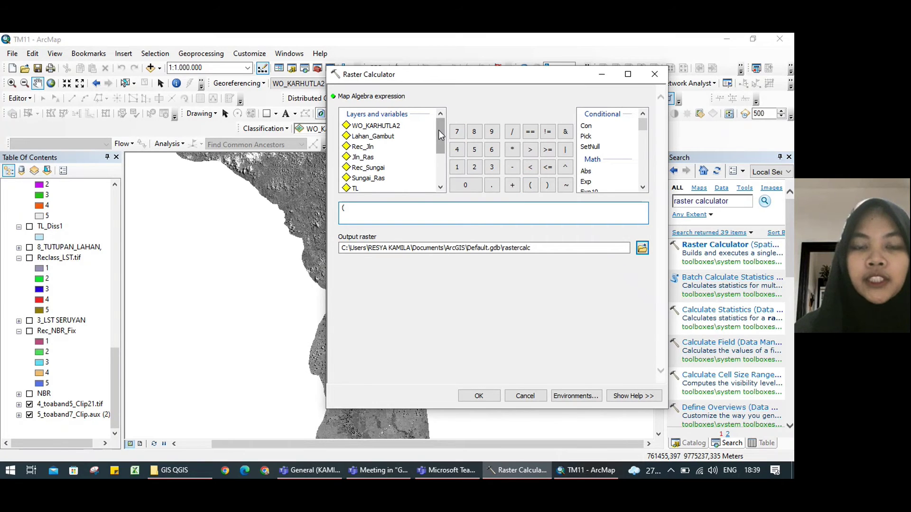
left_click_drag(442, 129, 437, 166)
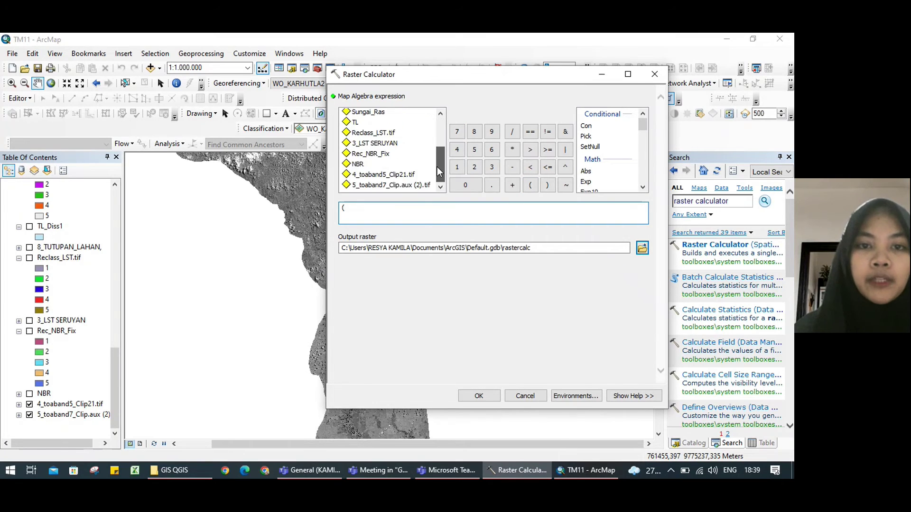
double_click(395, 175)
left_click(512, 171)
double_click(408, 185)
left_click(547, 185)
Divide the expression by ("4_toaband5_Clip21.tif" + "5_toaband7_Clip.aux (2).tif"), and close Raster Calculator without running it.
left_click(512, 131)
left_click(530, 186)
double_click(408, 175)
left_click(512, 185)
double_click(408, 177)
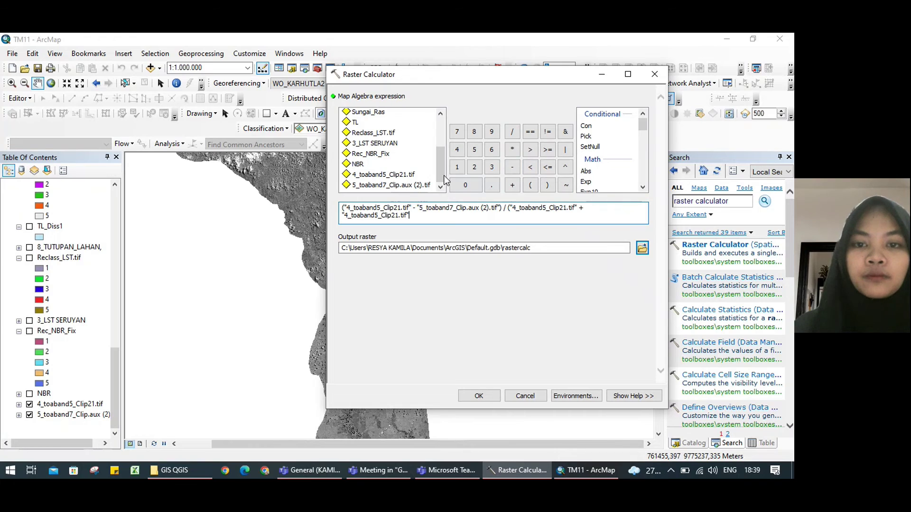
left_click_drag(398, 223, 342, 218)
key("BackSpace")
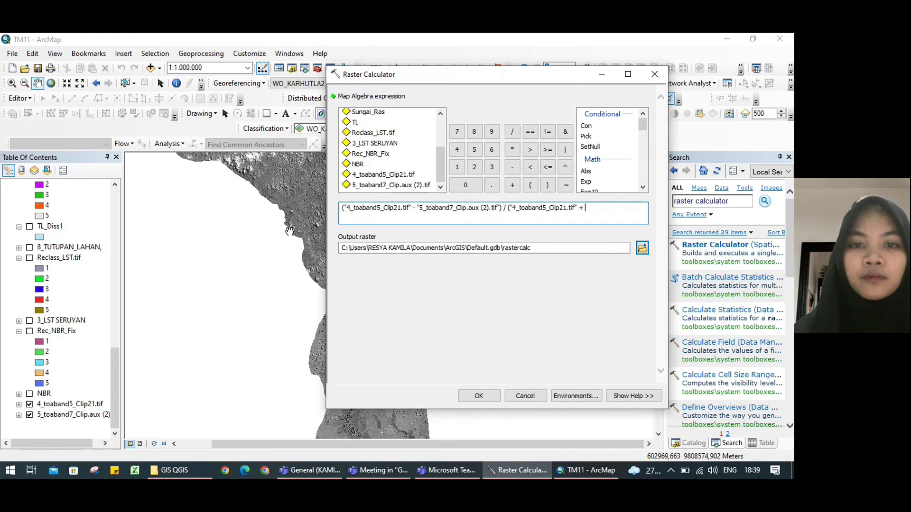
double_click(357, 185)
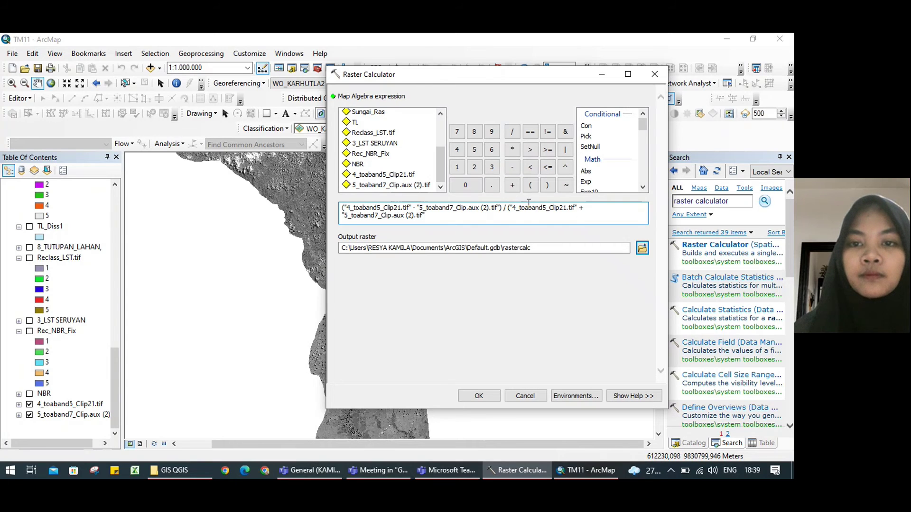
left_click(547, 185)
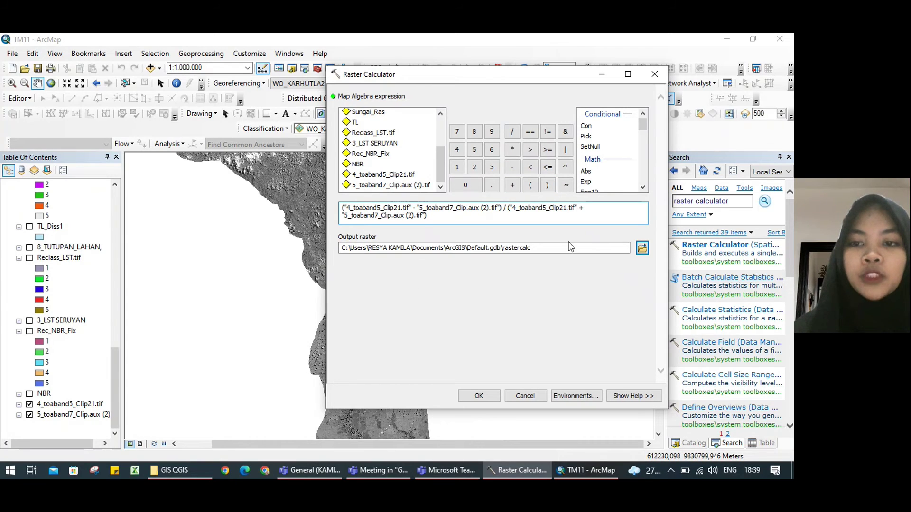
left_click(653, 76)
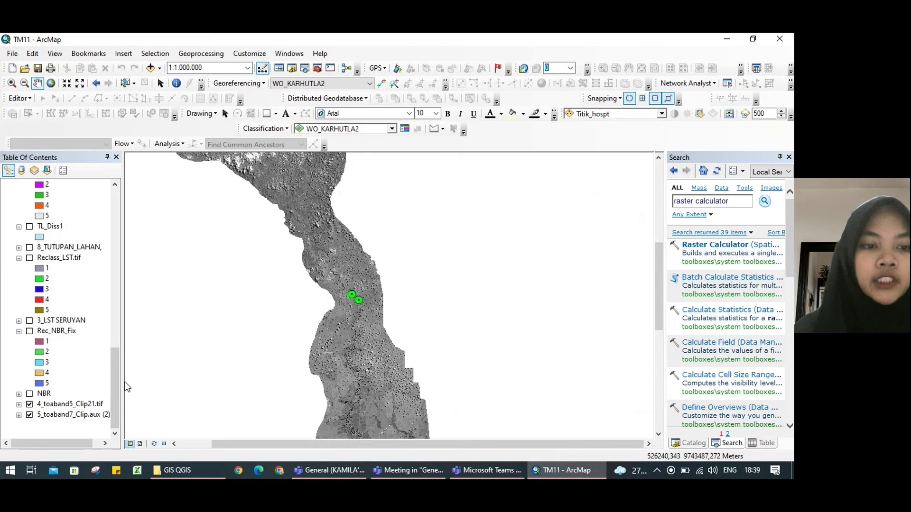
Show the existing NBR raster on the map and expand its legend.
left_click(29, 395)
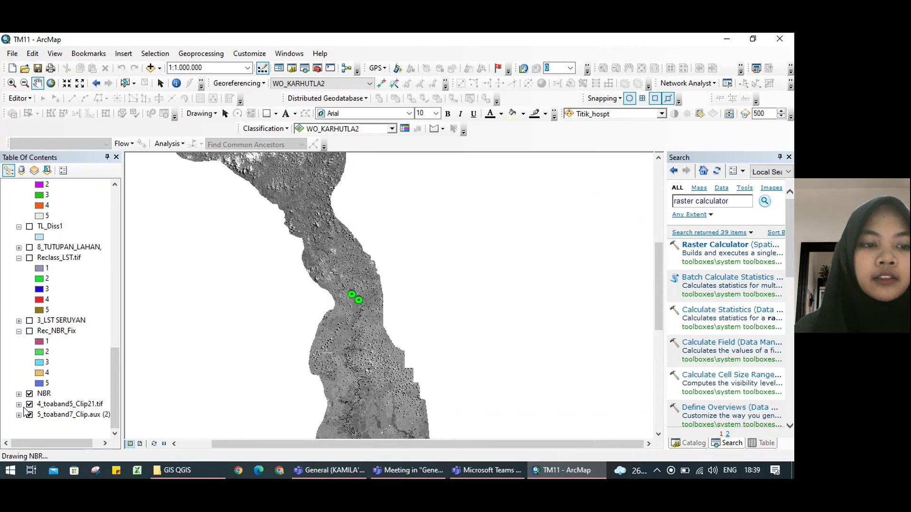
left_click(19, 394)
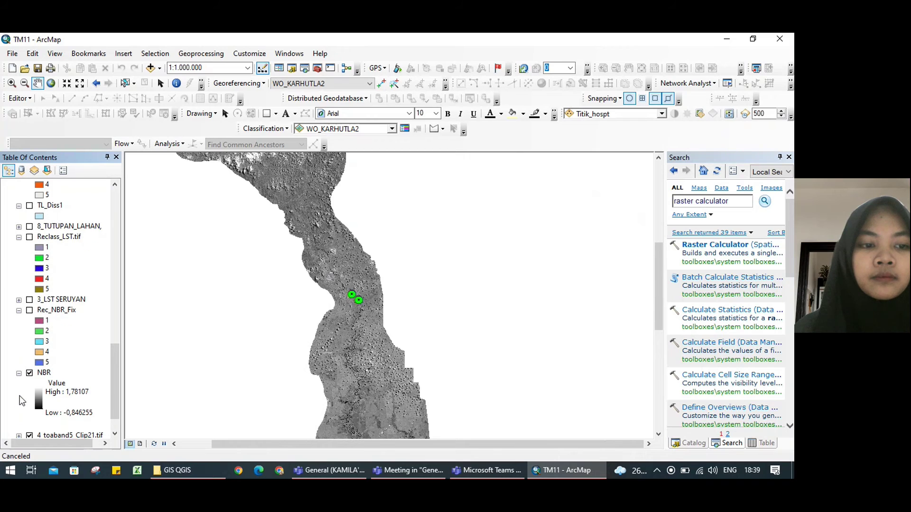
left_click_drag(297, 280, 271, 306)
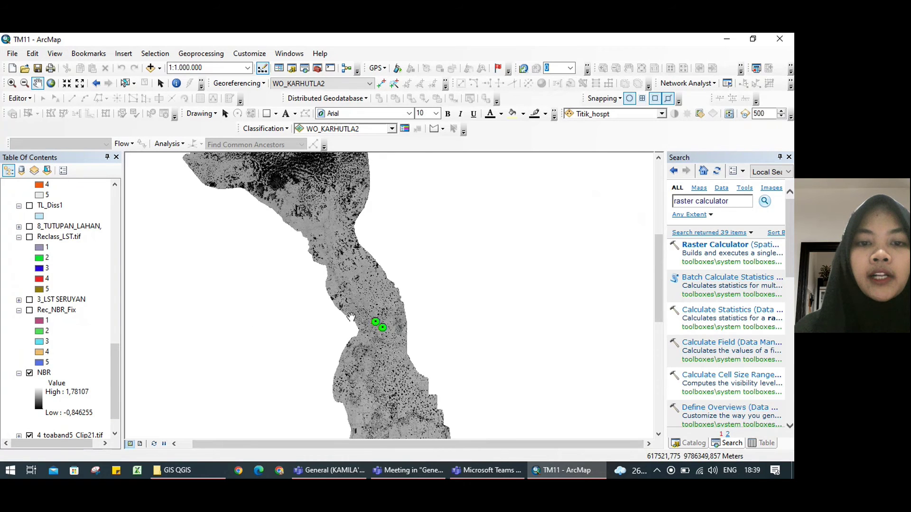
Find and open the Spatial Analyst Reclassify tool and choose NBR as the input raster.
left_click_drag(727, 202, 627, 212)
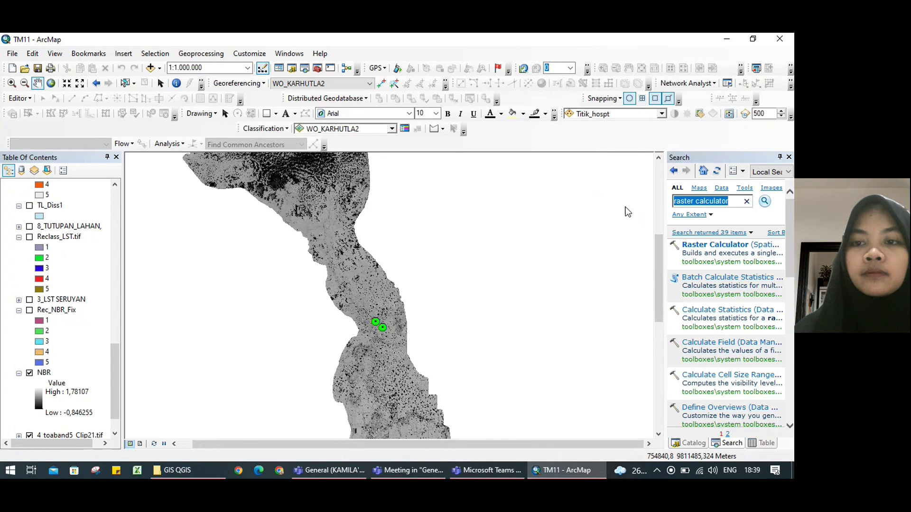
key("BackSpace")
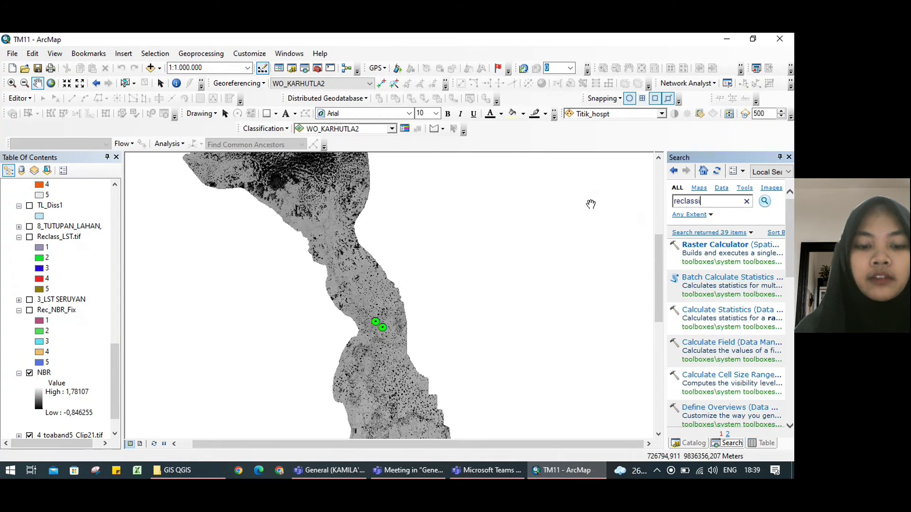
key("Return")
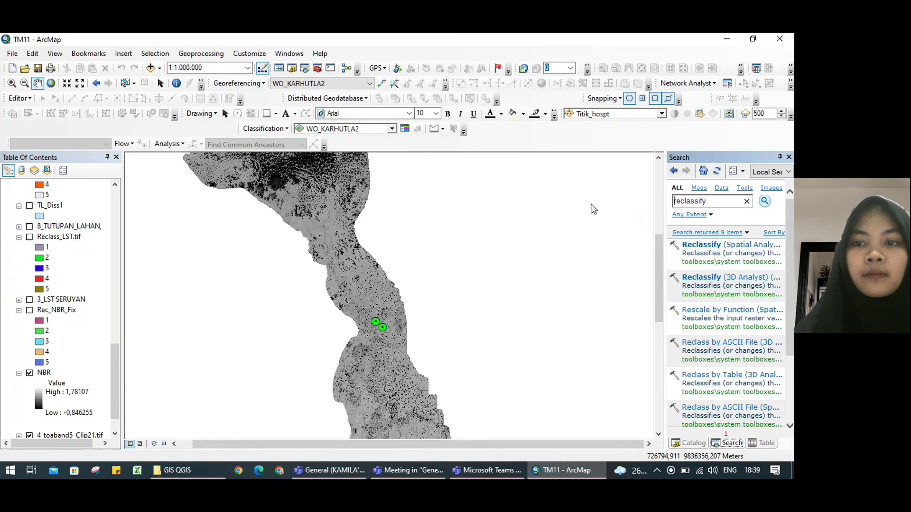
left_click(748, 248)
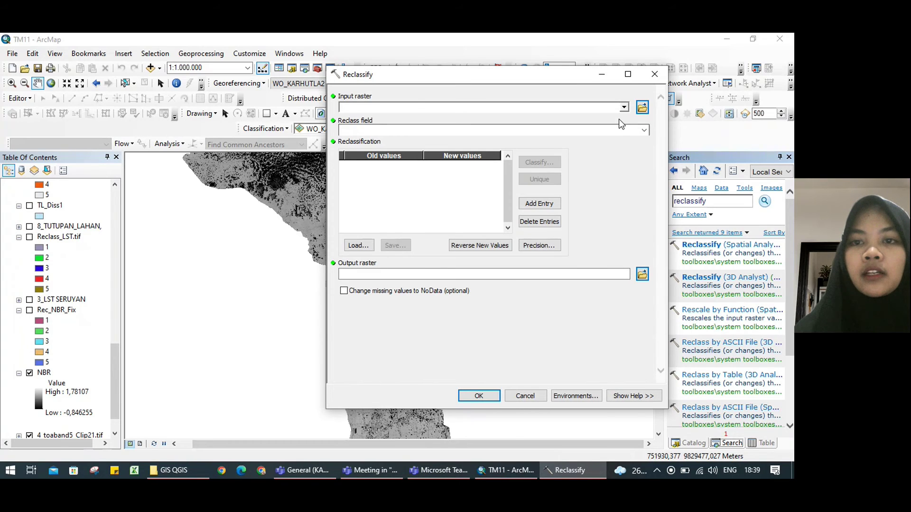
left_click(623, 107)
left_click(378, 222)
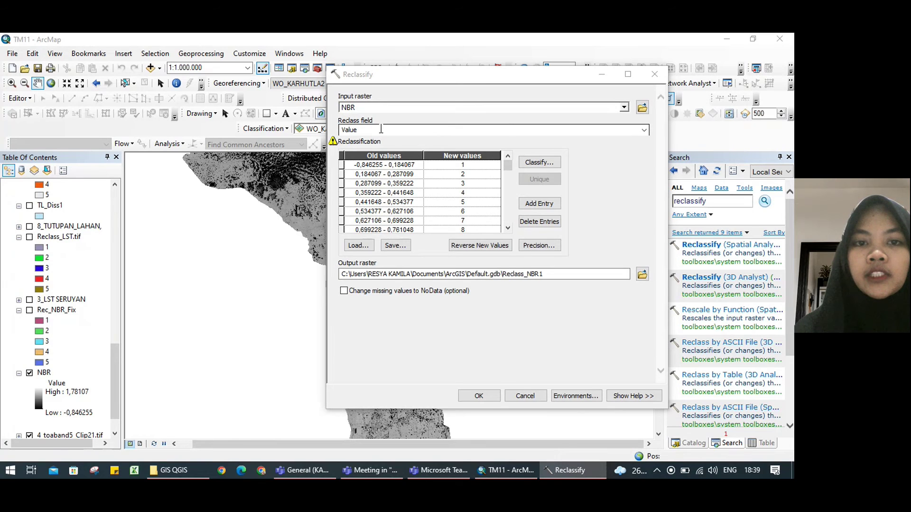
Classify the NBR values by Equal Interval into 5 classes, and close Reclassify without running it.
left_click(540, 162)
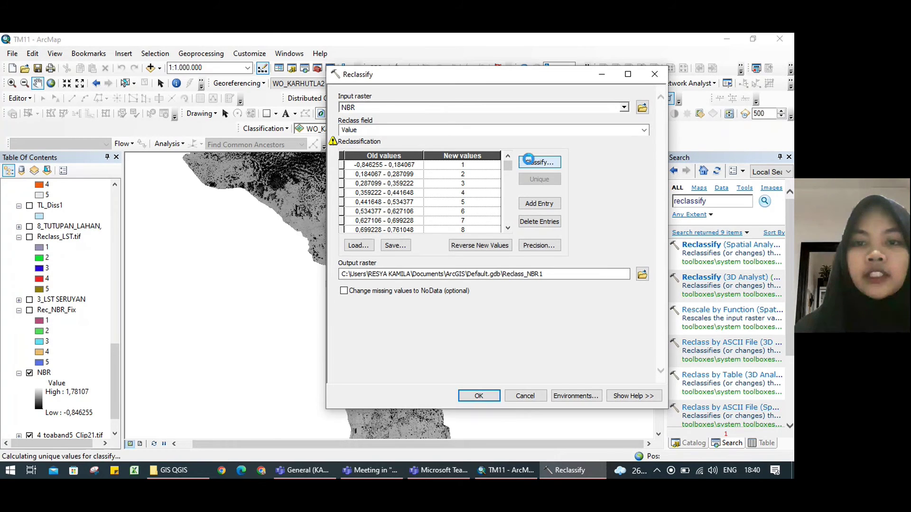
left_click(584, 269)
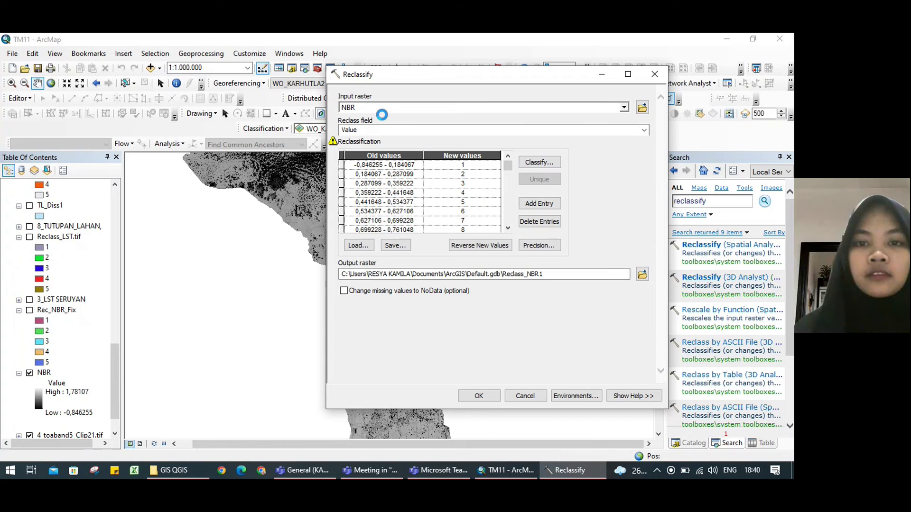
left_click(406, 130)
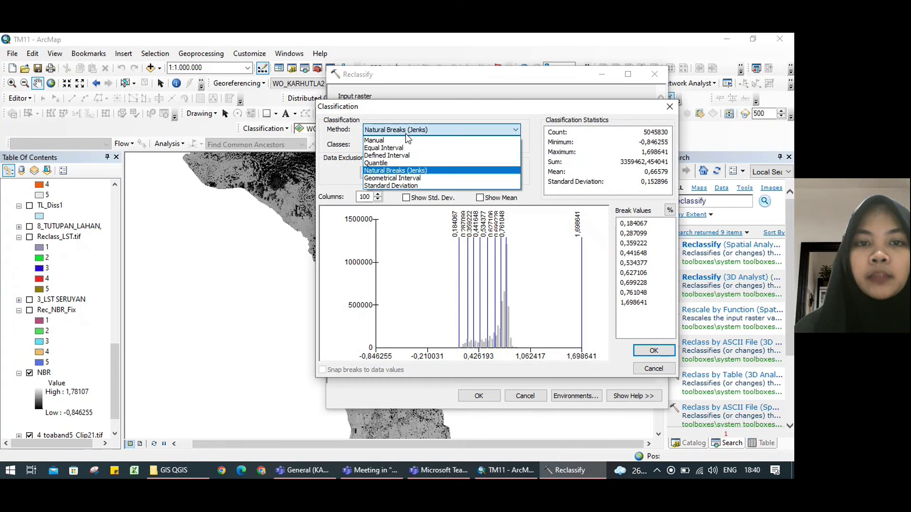
left_click(401, 144)
left_click(398, 144)
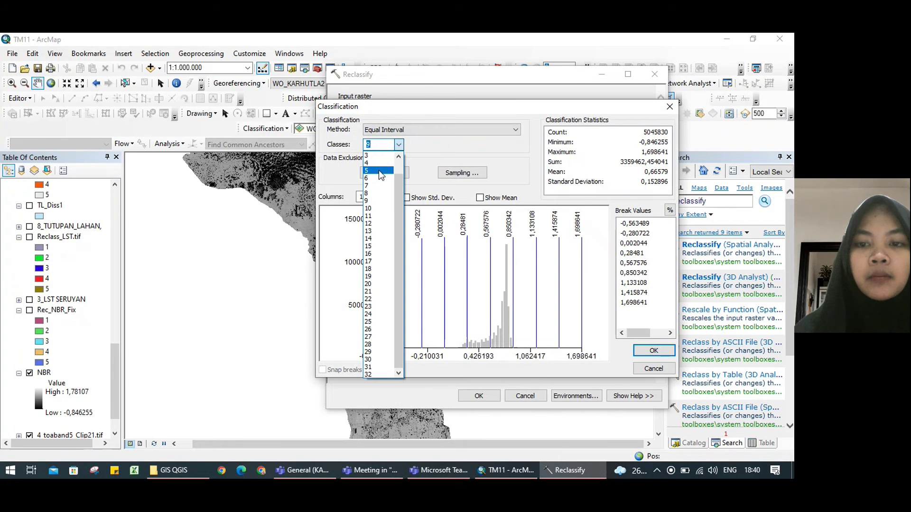
left_click(379, 171)
left_click(651, 355)
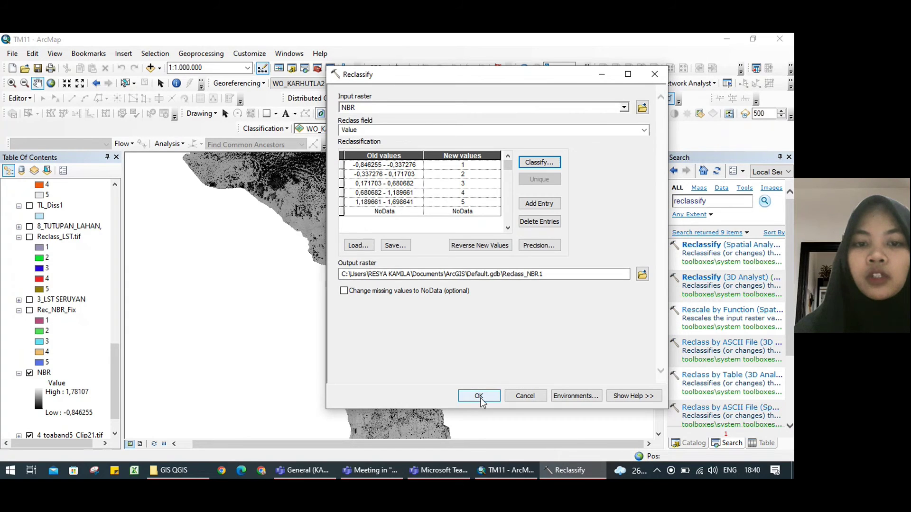
left_click(646, 78)
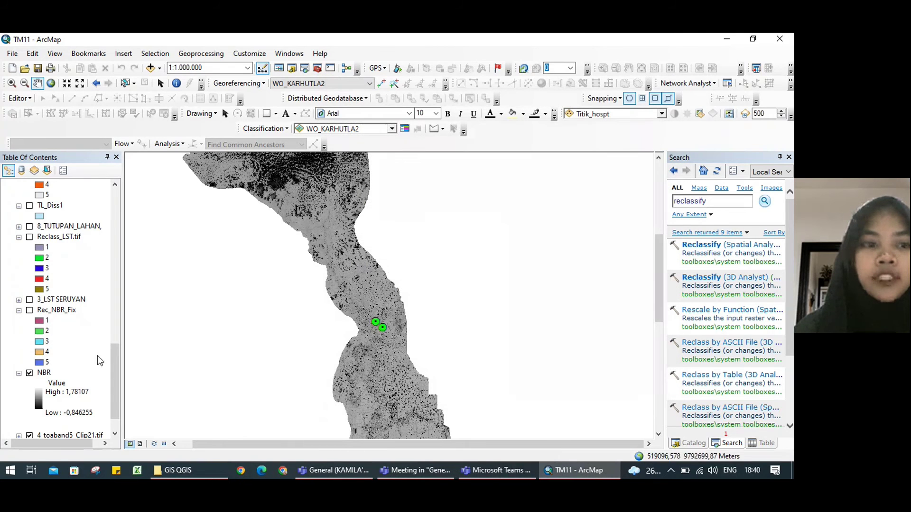
Show the reclassified Rec_NBR_Fix raster on the map and turn on the 3_LST SERUYAN layer above it.
left_click(29, 310)
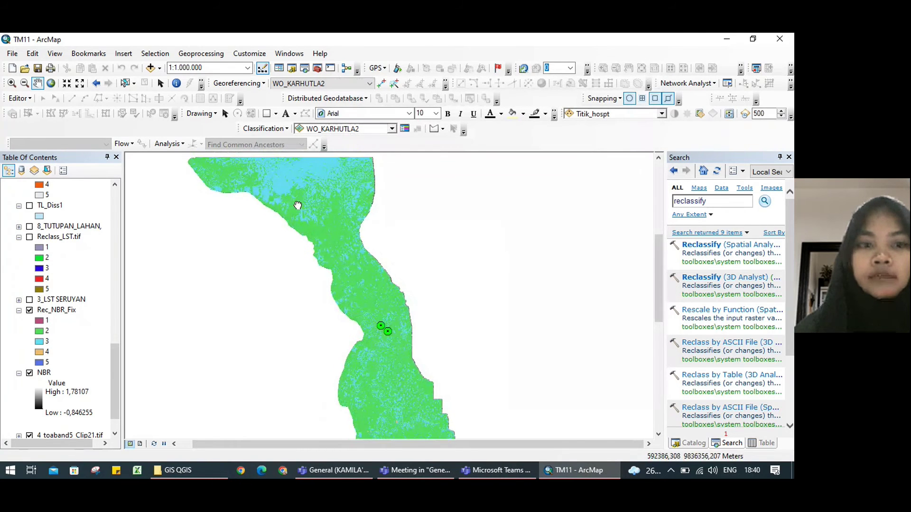
left_click_drag(295, 203, 331, 212)
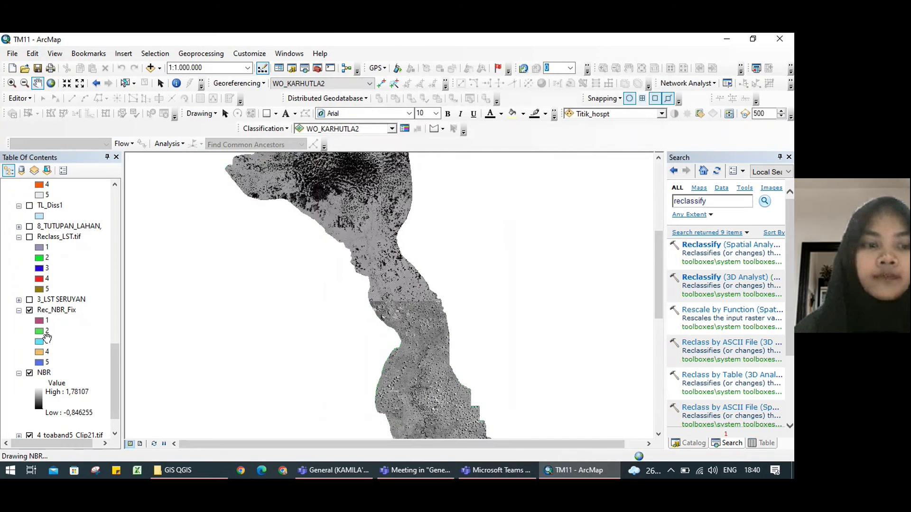
left_click_drag(392, 247, 383, 253)
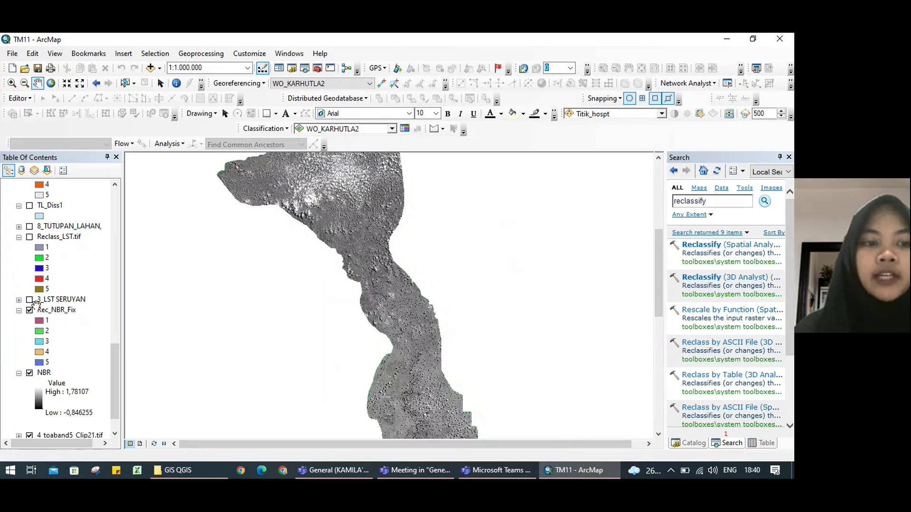
left_click(30, 300)
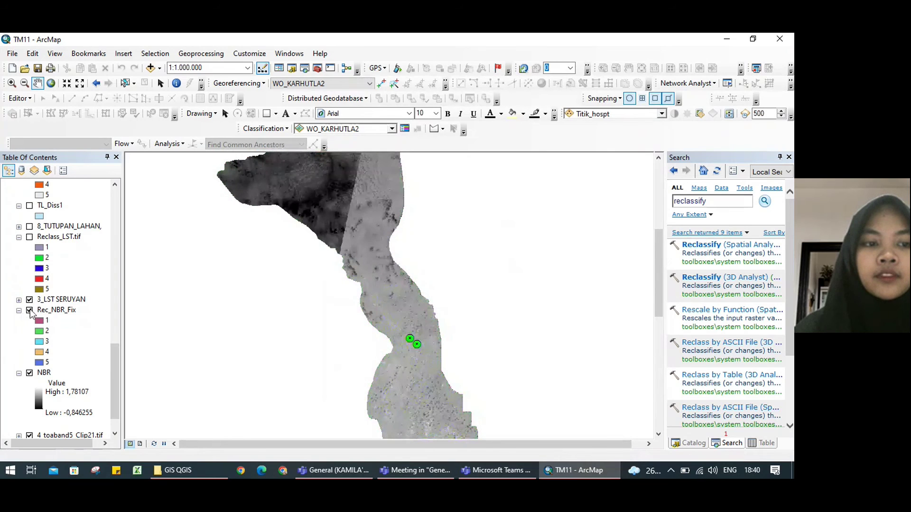
Collapse the Rec_NBR_Fix legend and show the Reclass_LST.tif raster on the map.
left_click(18, 311)
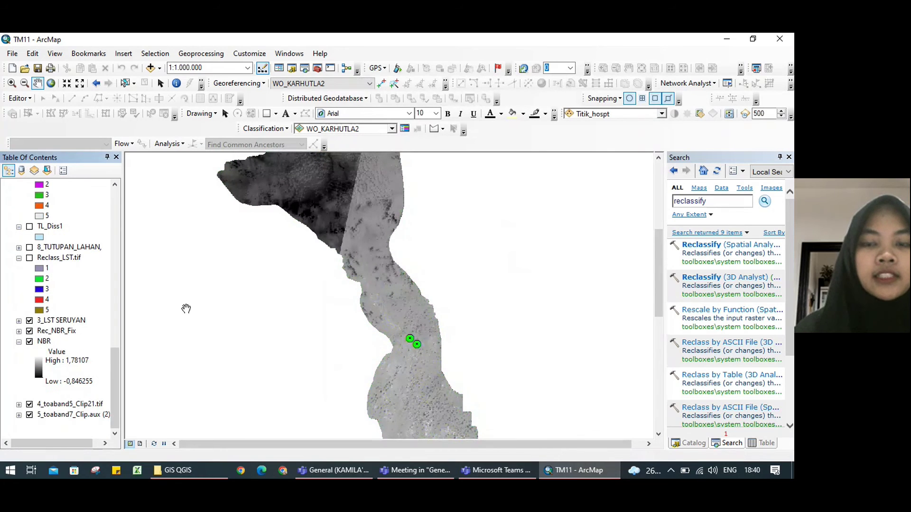
left_click_drag(329, 213, 333, 231)
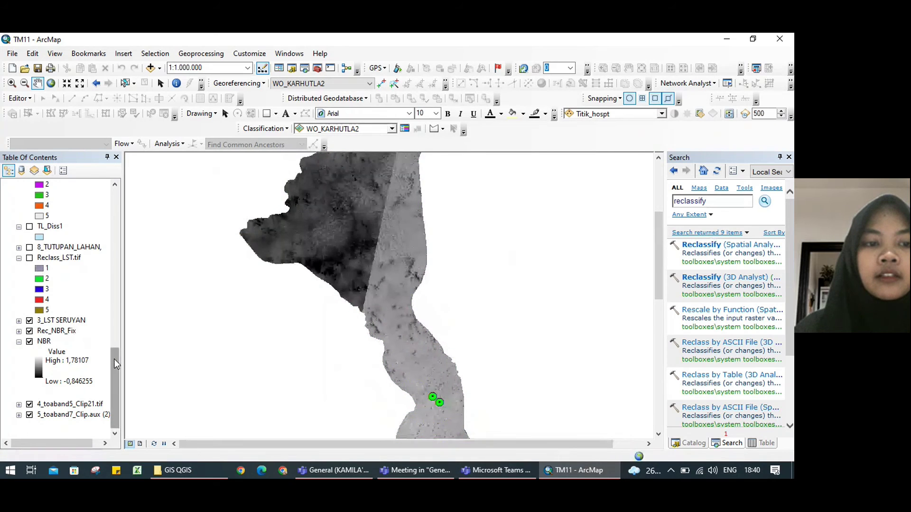
scroll(115, 360, "up", 1)
left_click(29, 279)
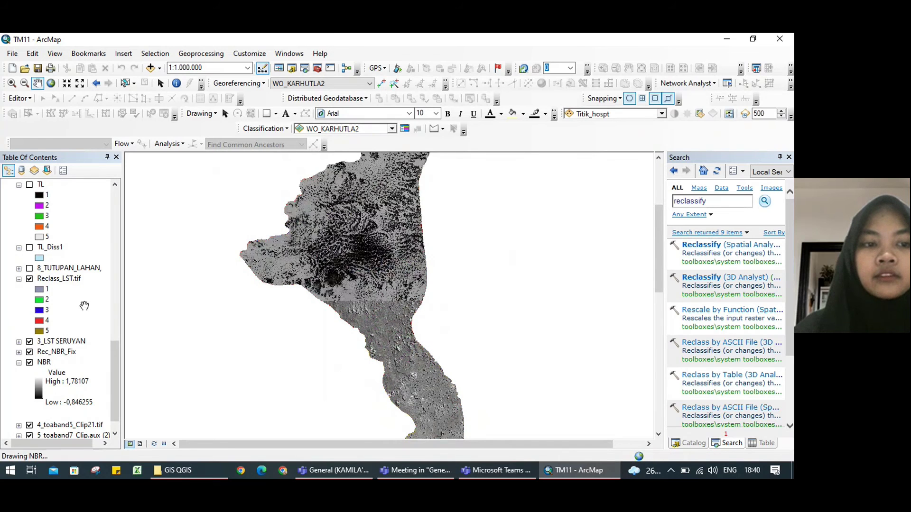
scroll(389, 280, "up", 3)
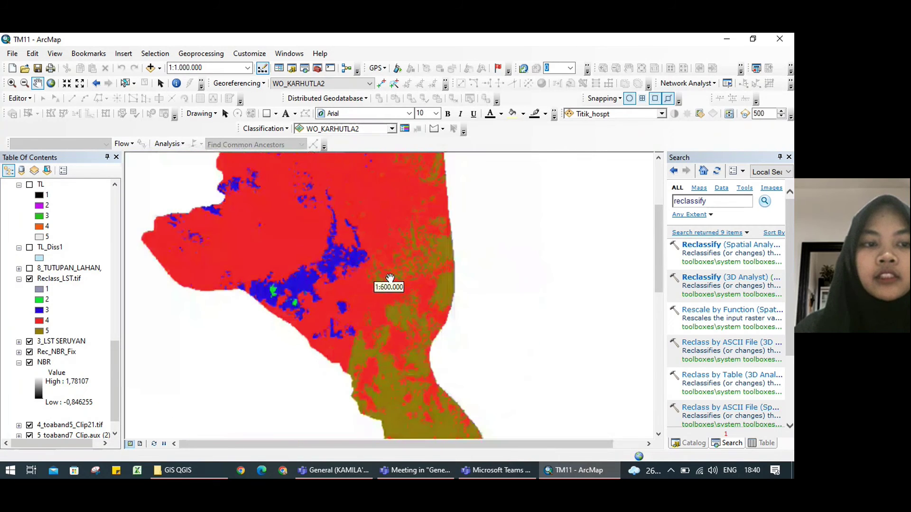
scroll(390, 279, "down", 3)
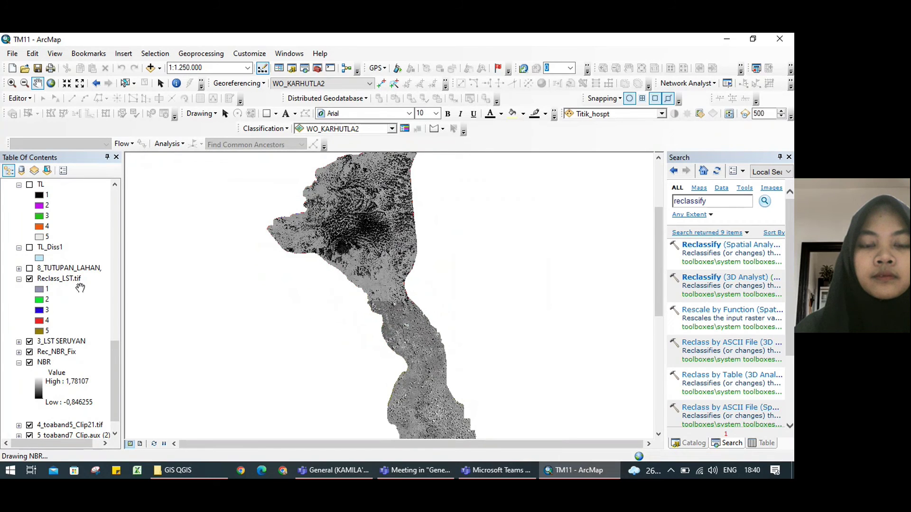
Show the 8_TUTUPAN_LAHAN layer and examine the Legenda and Skor_TL columns in its attribute table.
left_click_drag(113, 347, 121, 333)
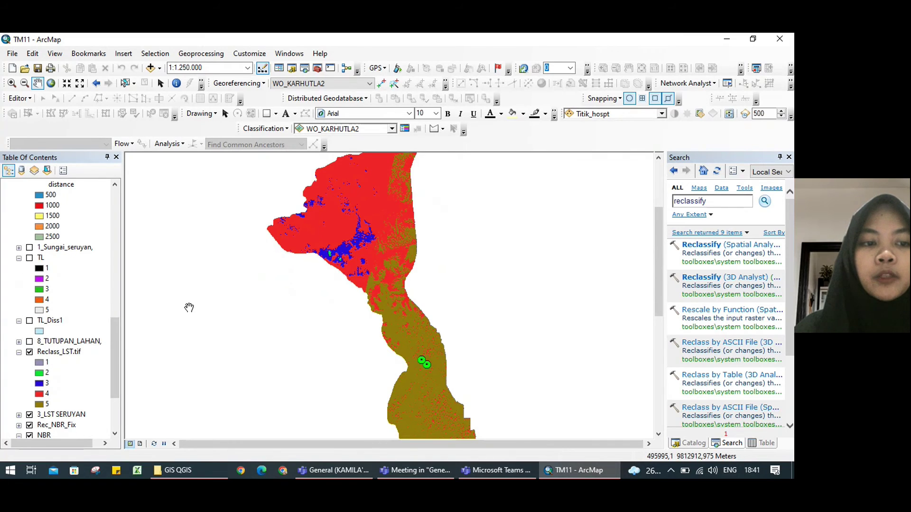
right_click(55, 341)
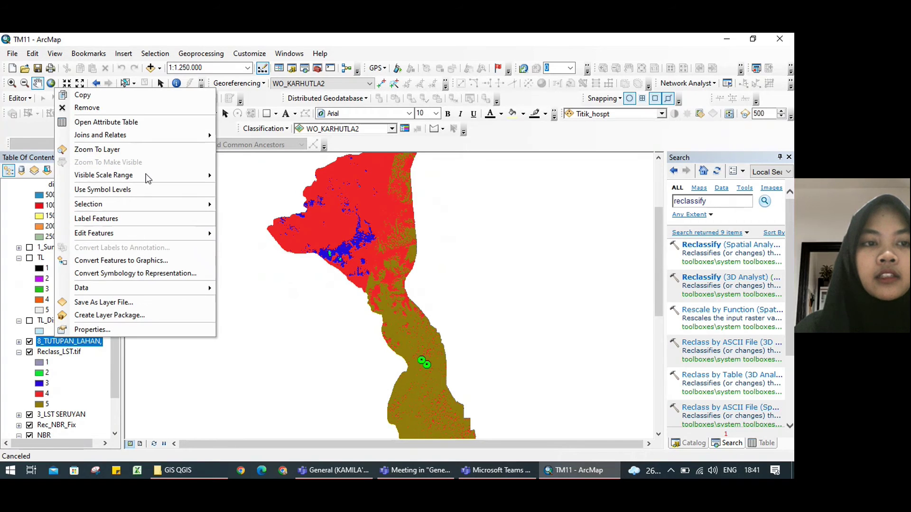
left_click(152, 122)
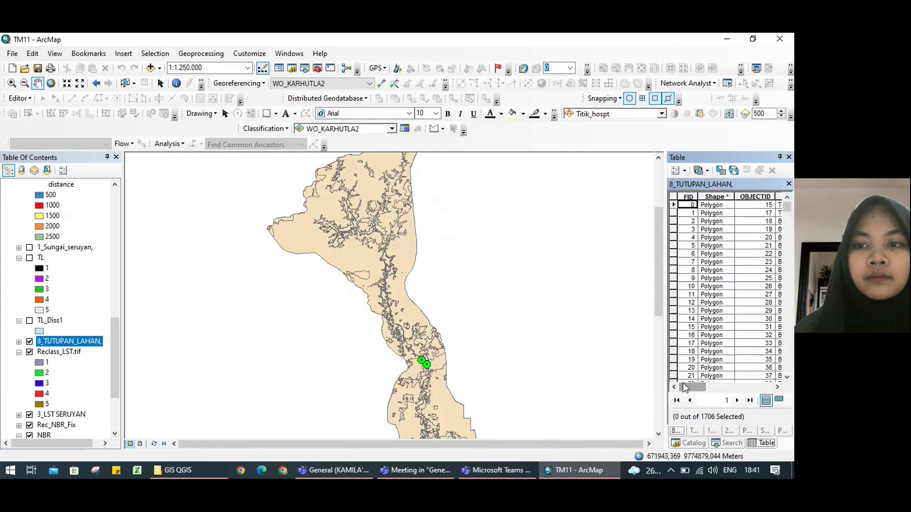
left_click_drag(693, 389, 789, 205)
left_click_drag(722, 384, 771, 377)
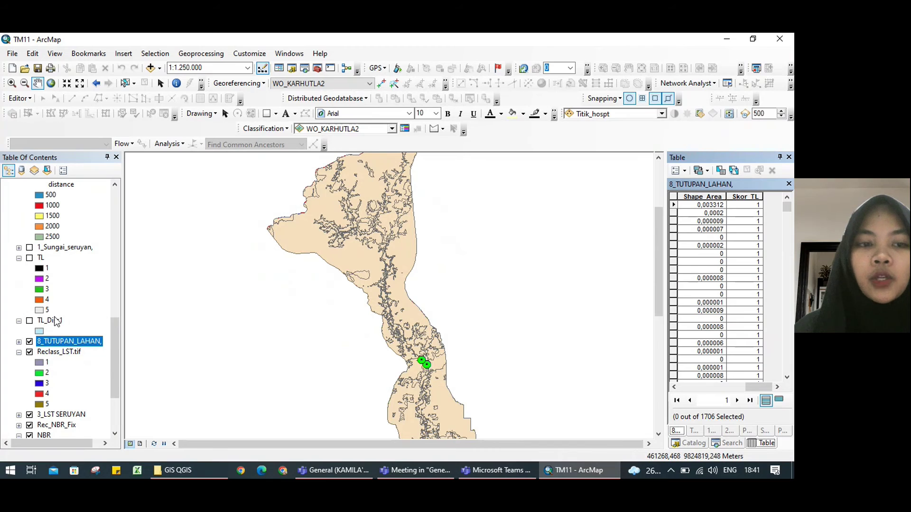
left_click_drag(752, 385, 688, 377)
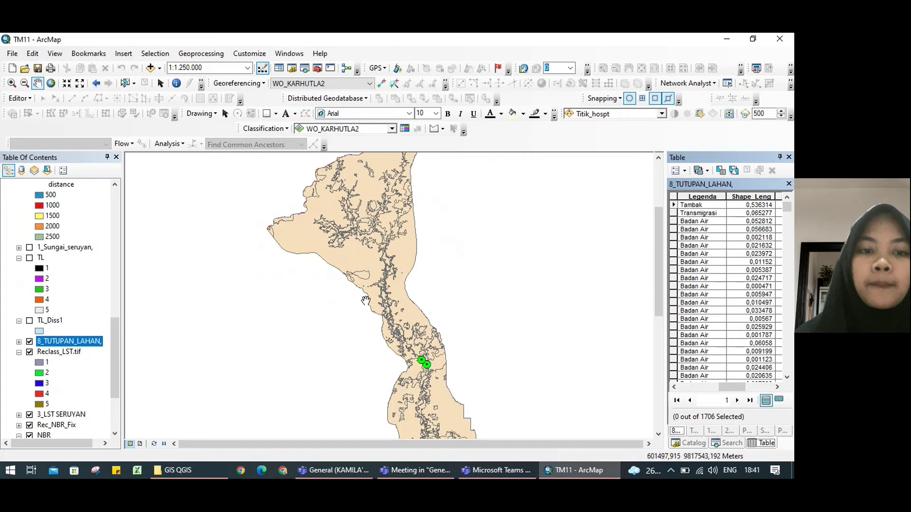
left_click_drag(366, 300, 352, 278)
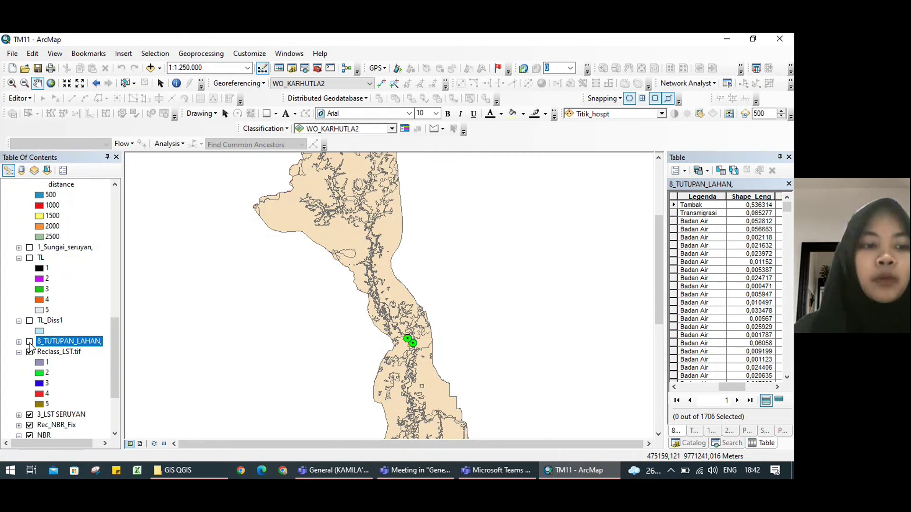
Replace 8_TUTUPAN_LAHAN on the map with TL_Diss1 and examine the Skor column in its attribute table.
left_click(29, 341)
left_click(29, 321)
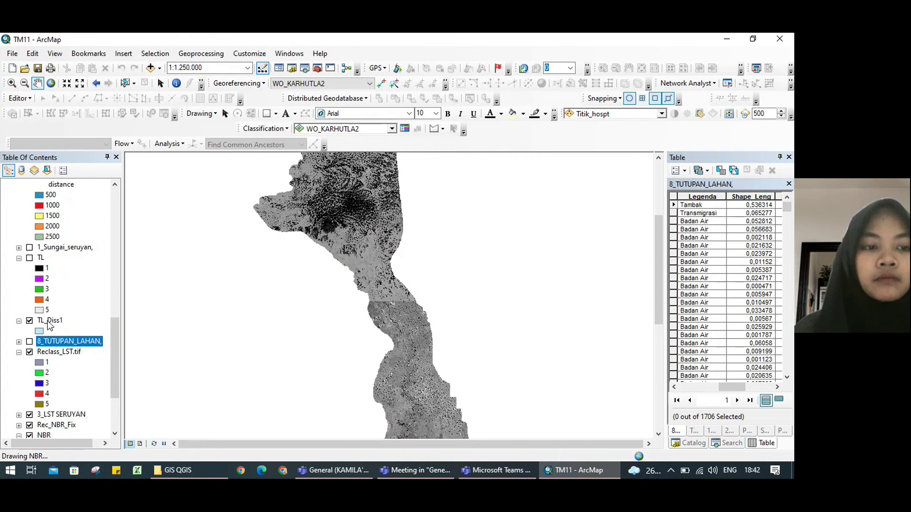
left_click(49, 322)
right_click(50, 322)
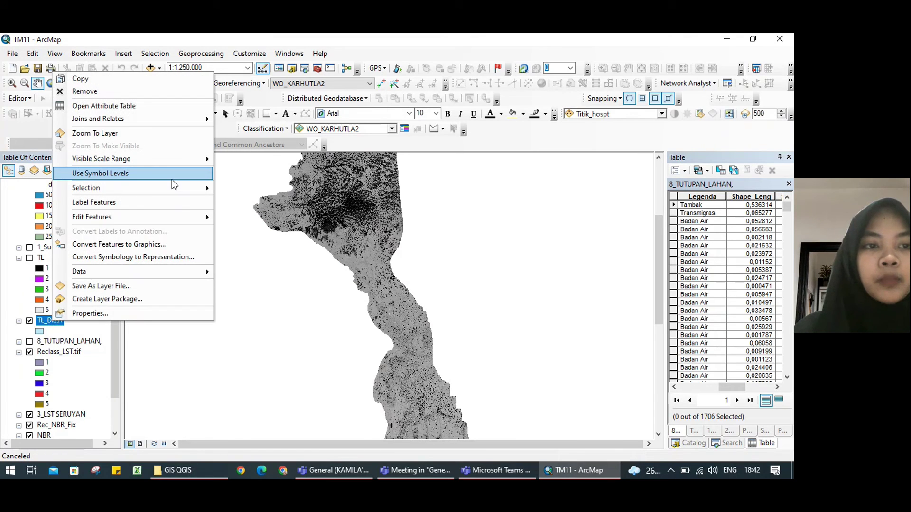
left_click(134, 104)
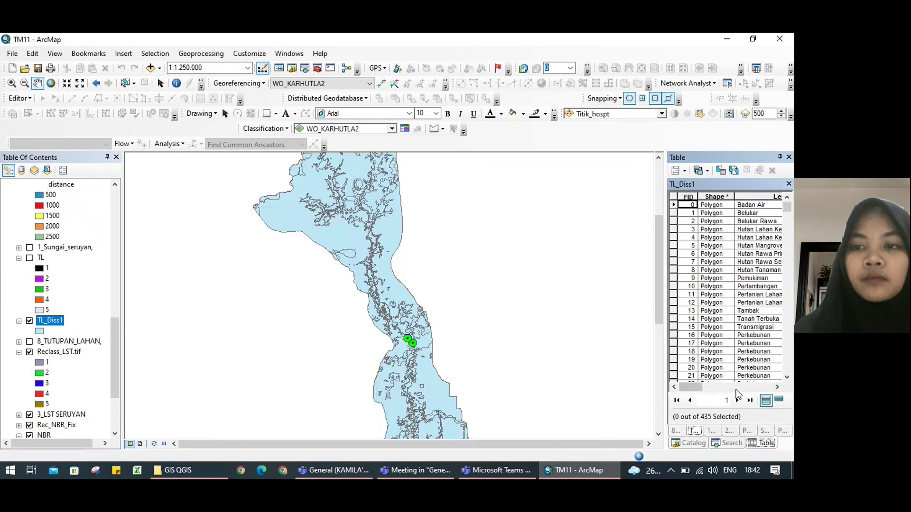
left_click_drag(689, 387, 761, 387)
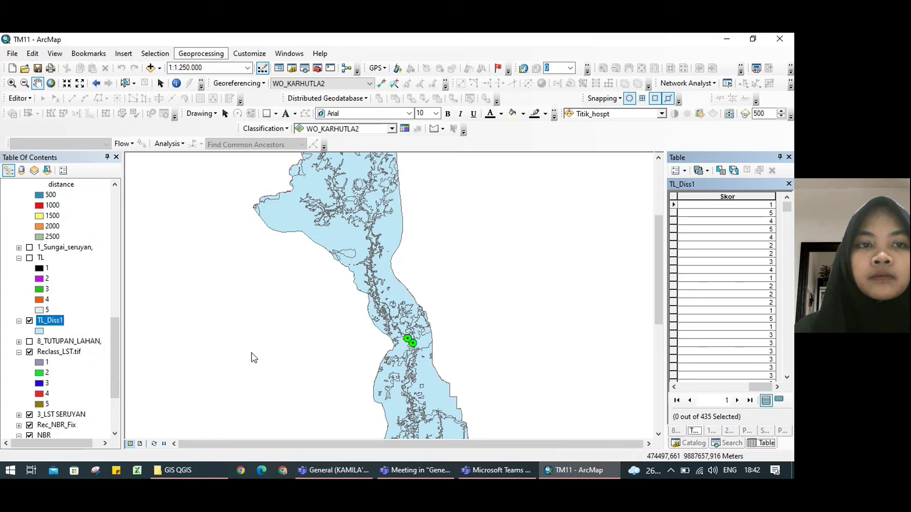
Open the Dissolve tool, choose 8_TUTUPAN_LAHAN as the input features, and close it without running.
left_click(213, 55)
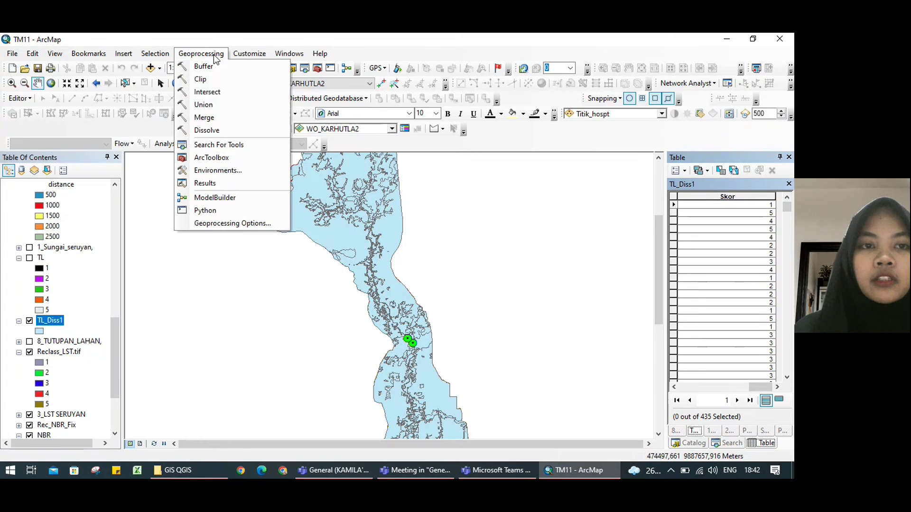
left_click(199, 131)
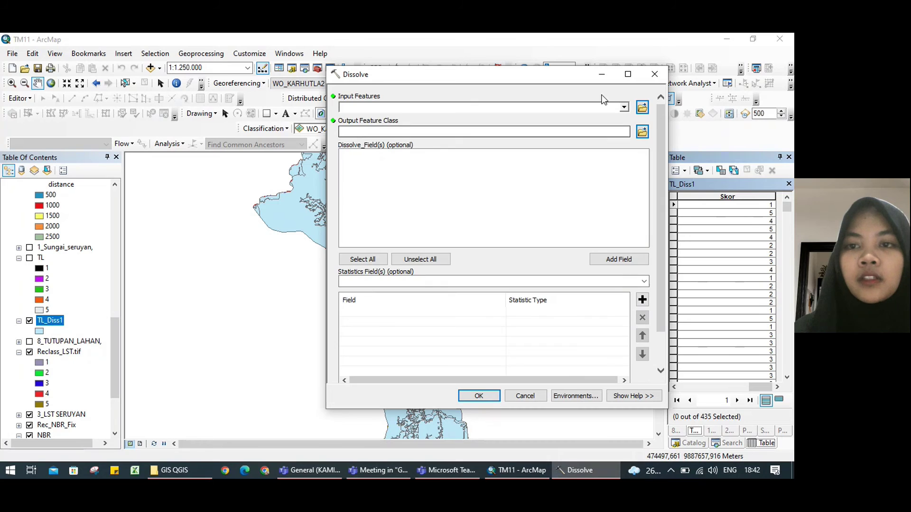
left_click(623, 109)
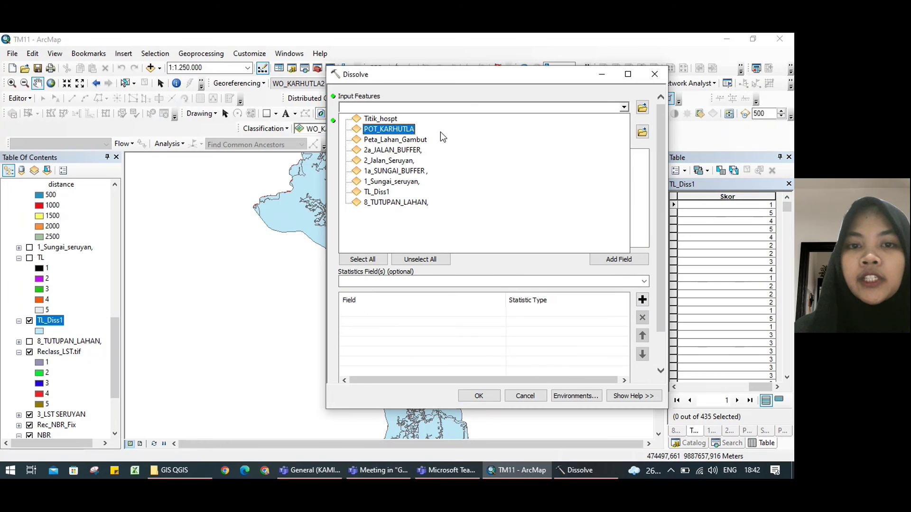
left_click(370, 204)
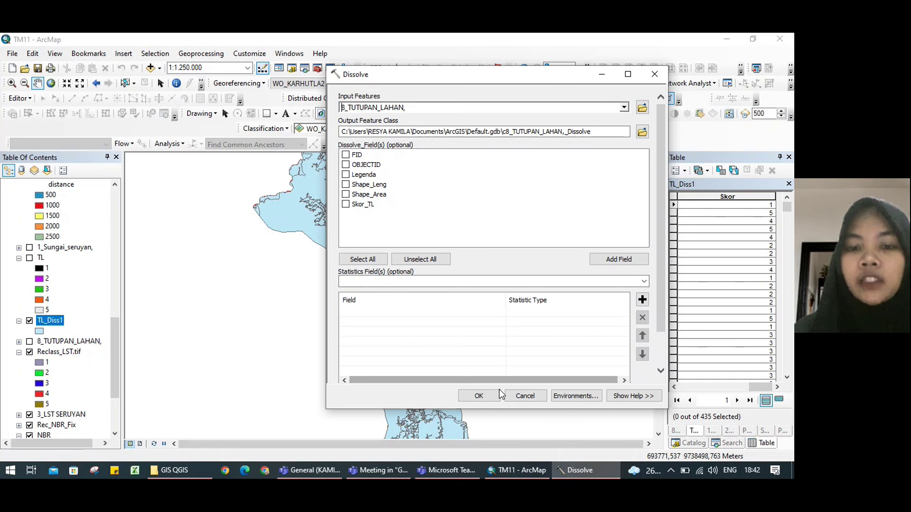
left_click(659, 74)
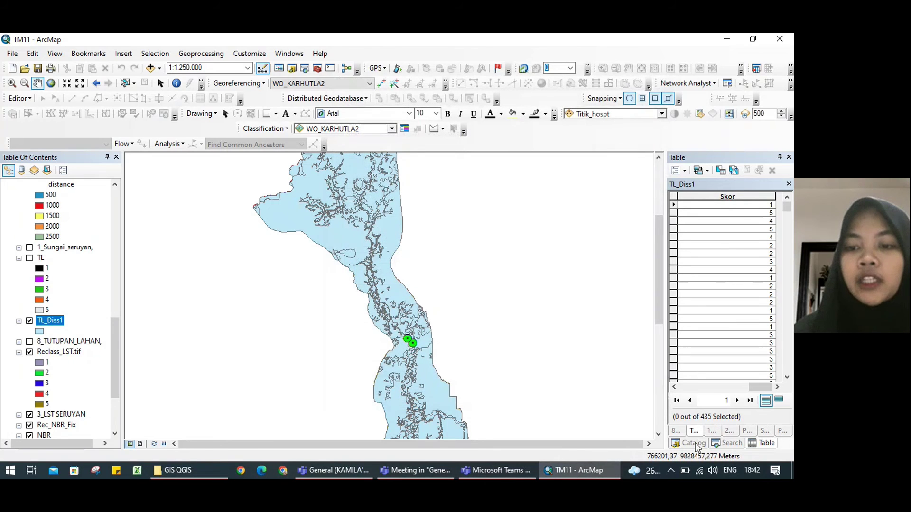
Search for "polygon to raster" and open the Polygon to Raster conversion tool.
left_click(728, 443)
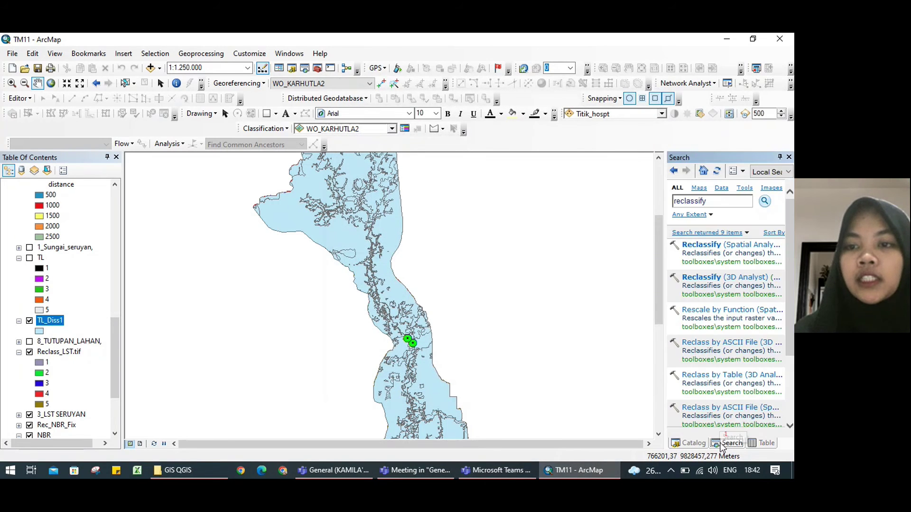
key("BackSpace")
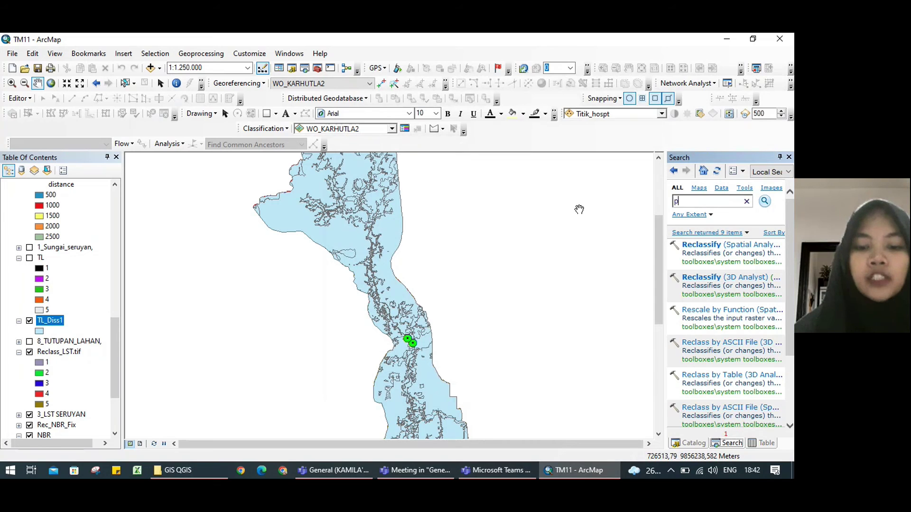
type("polygon to raster")
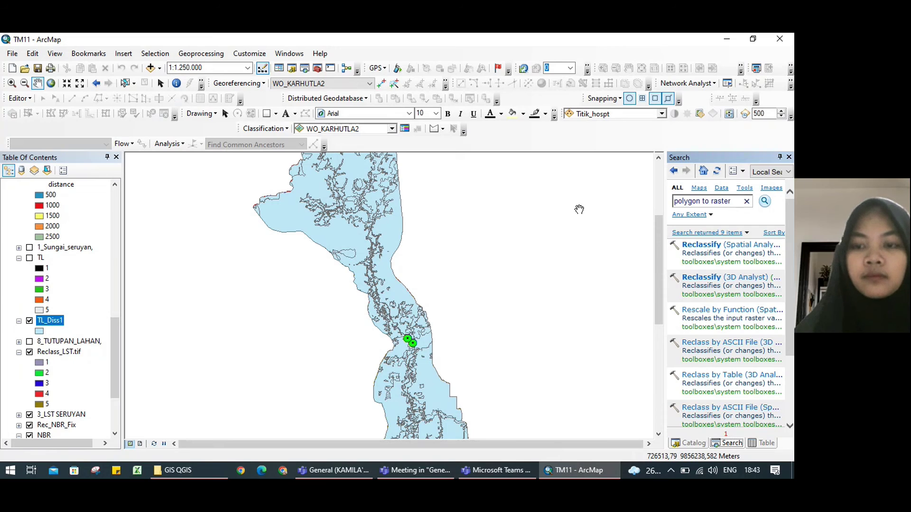
key("Return")
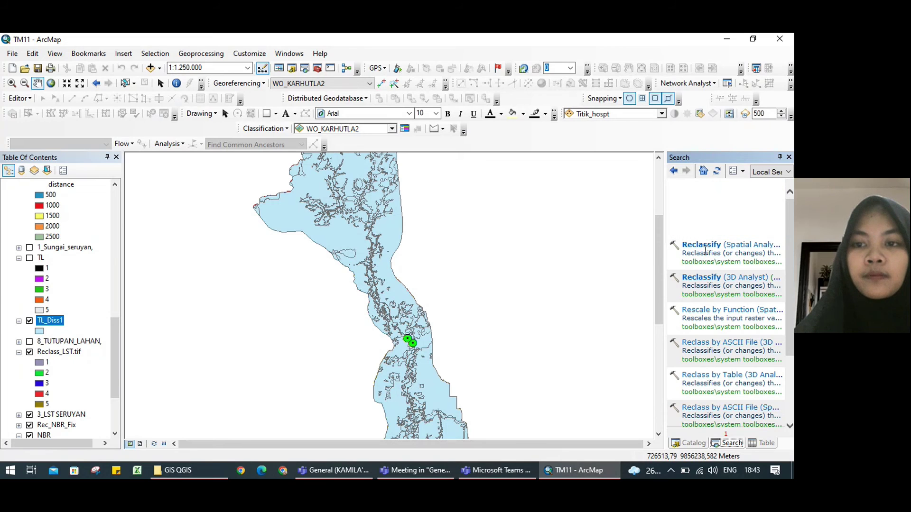
left_click(704, 277)
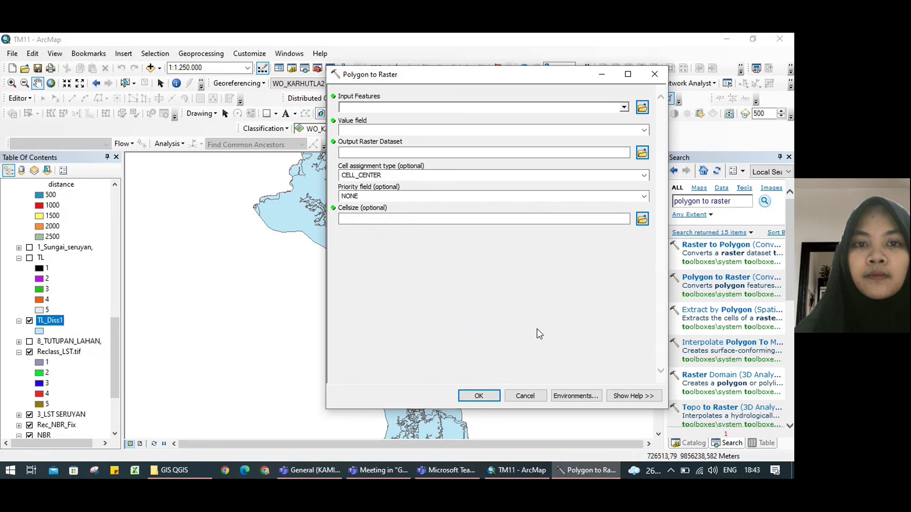
Choose TL_Diss1 as input features and Skor as value field, and close Polygon to Raster without running it.
left_click(625, 108)
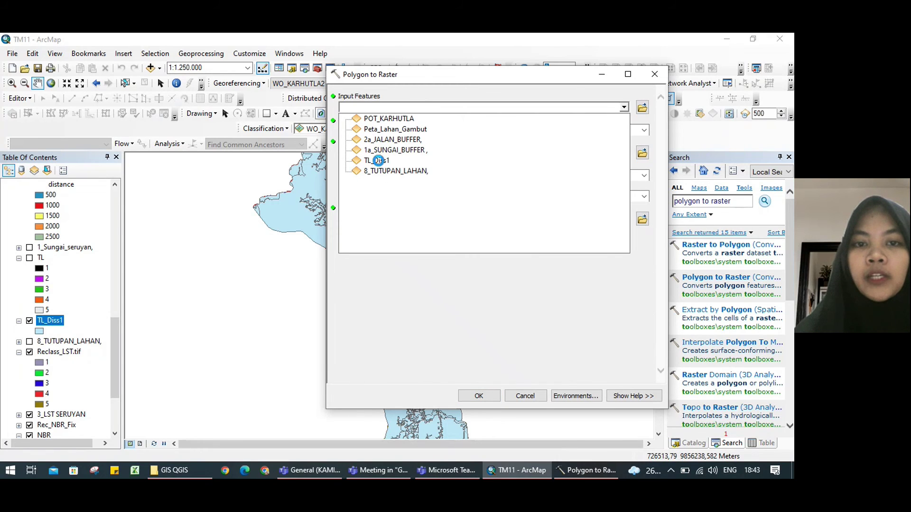
left_click(380, 161)
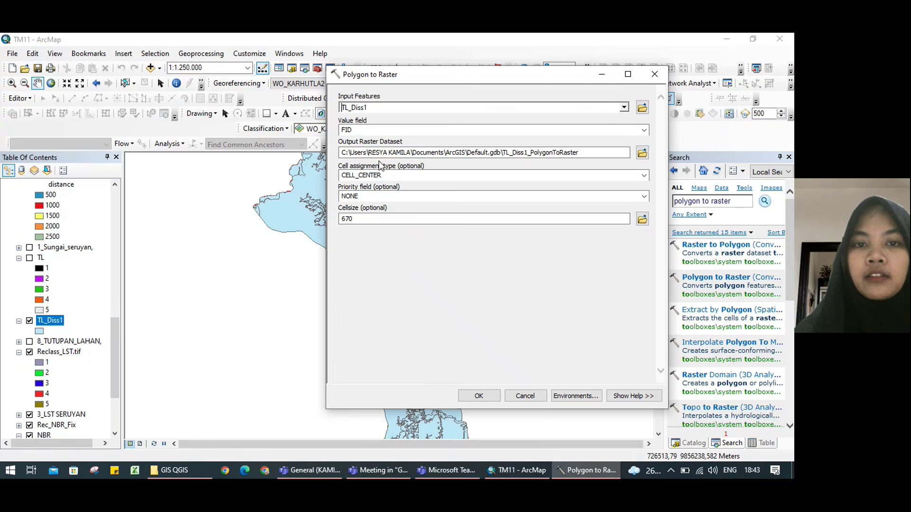
left_click(644, 130)
left_click(644, 131)
left_click(644, 131)
left_click(550, 157)
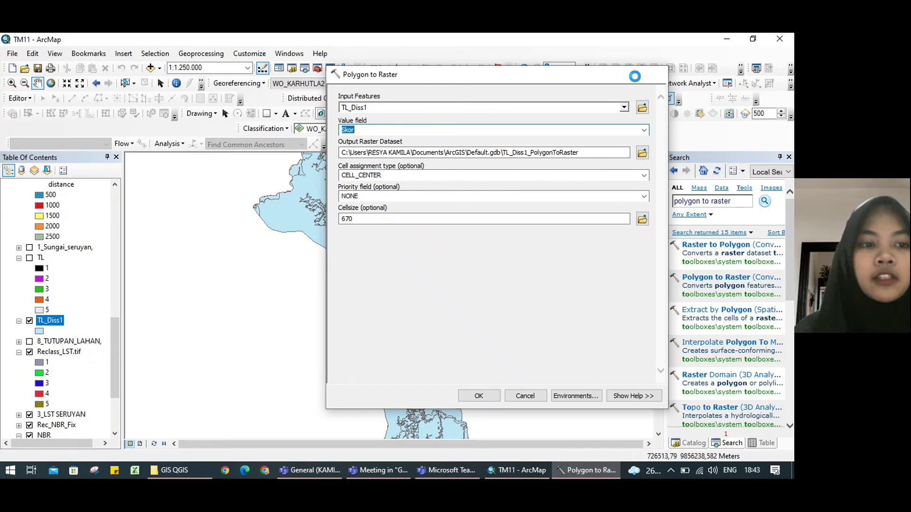
Show the TL raster on the map and hide the TL_Diss1 and Reclass_LST.tif layers.
left_click(29, 258)
left_click(29, 321)
left_click(30, 353)
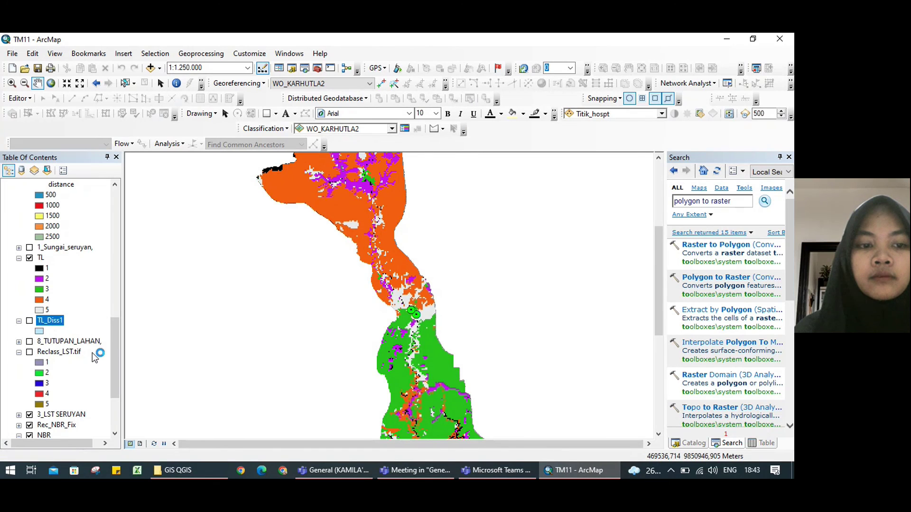
left_click_drag(116, 347, 118, 316)
left_click(377, 252)
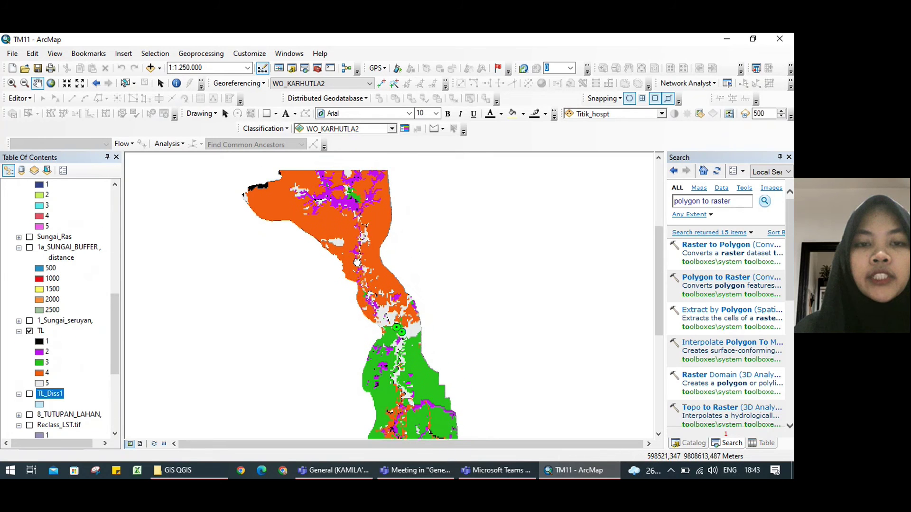
Hide the TL raster and turn on the 1_Sungai_seruyan and 1a_SUNGAI_BUFFER layers.
left_click(30, 331)
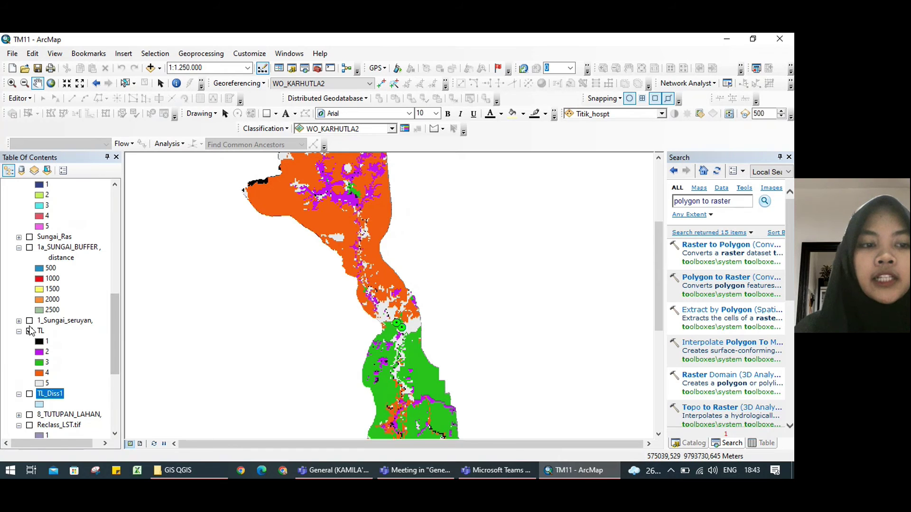
left_click(29, 321)
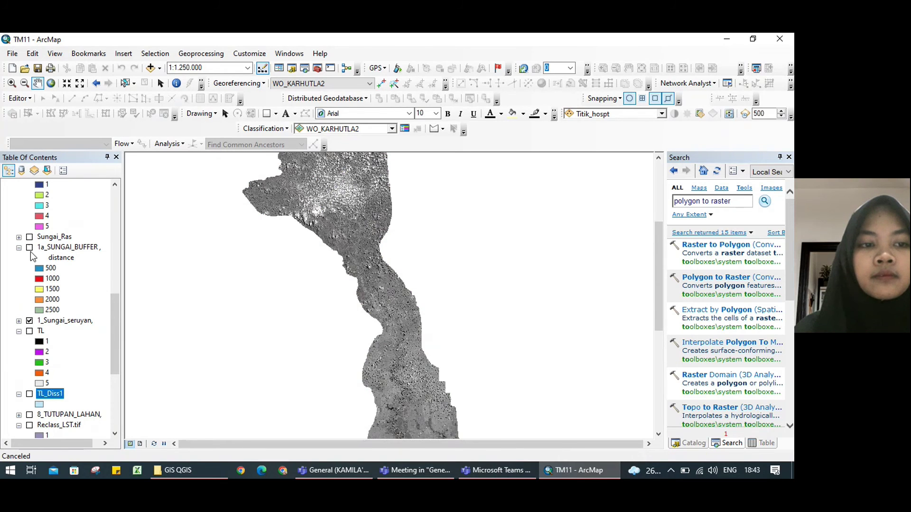
left_click_drag(114, 309, 113, 298)
left_click(29, 279)
scroll(119, 314, "down", 2)
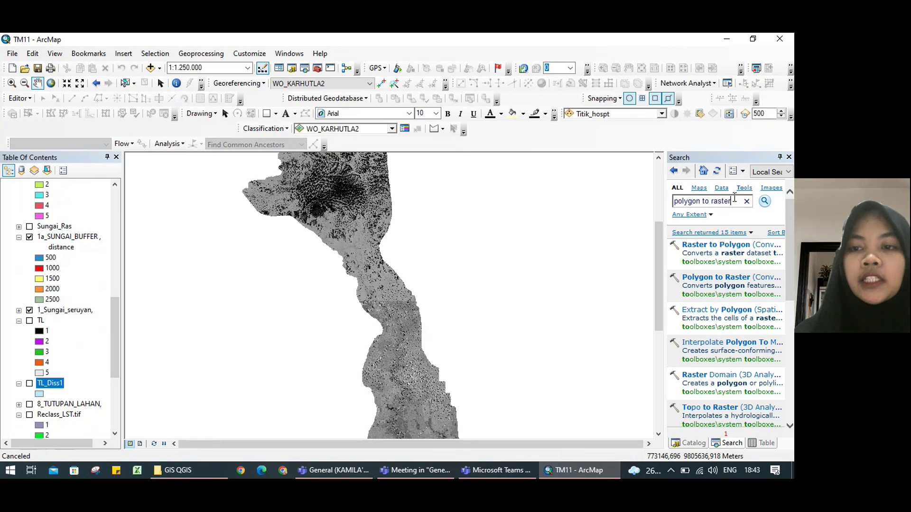
Search for "multiple ring buffer" and open the Multiple Ring Buffer tool.
left_click_drag(734, 197, 648, 195)
key("BackSpace")
type("m")
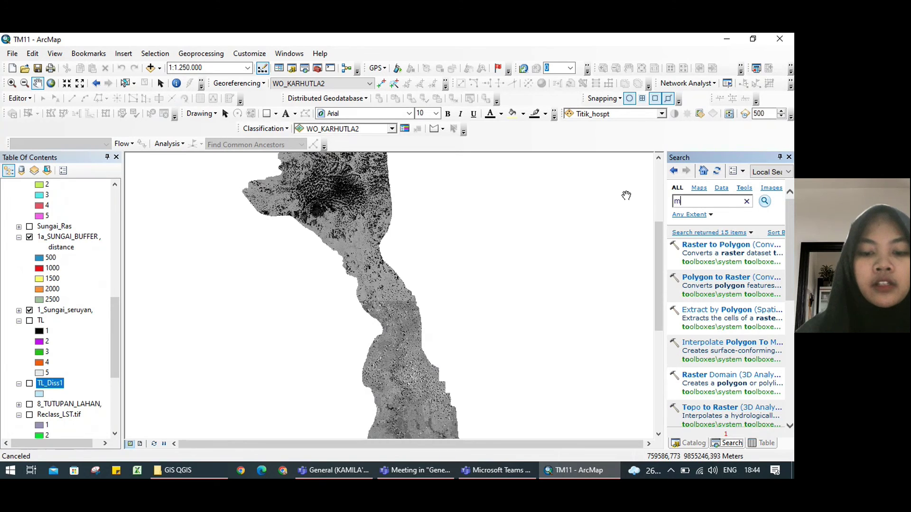
type("ultiple ring buffer")
key("Return")
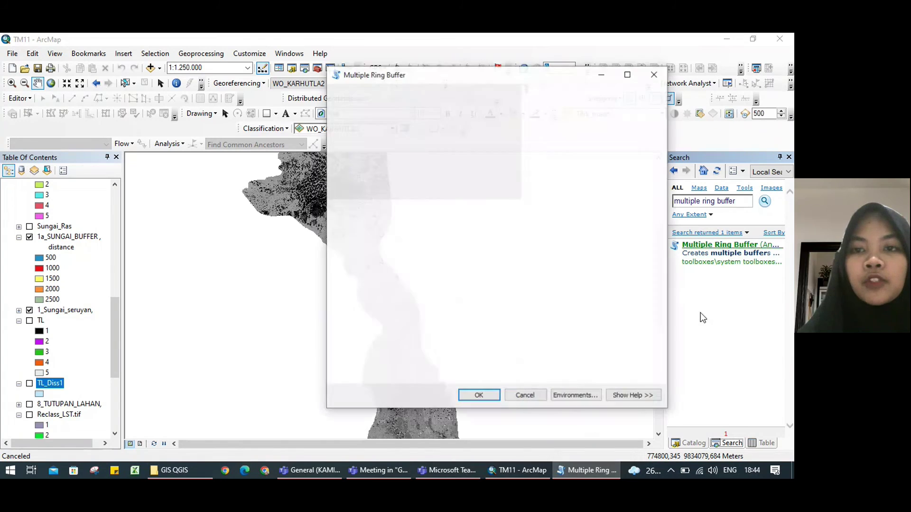
Choose 1_Sungai_seruyan as the ring buffer's input features, add a distance of 100 and remove it from the list.
left_click(624, 108)
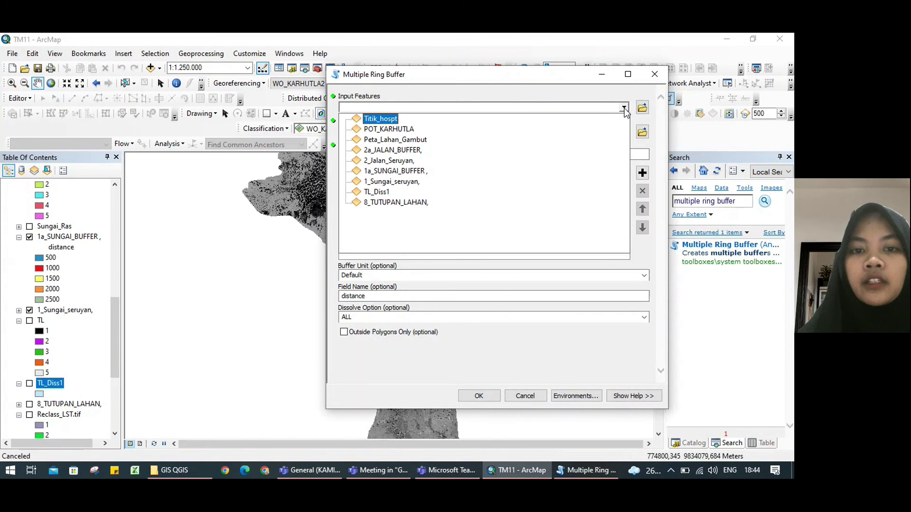
left_click(372, 184)
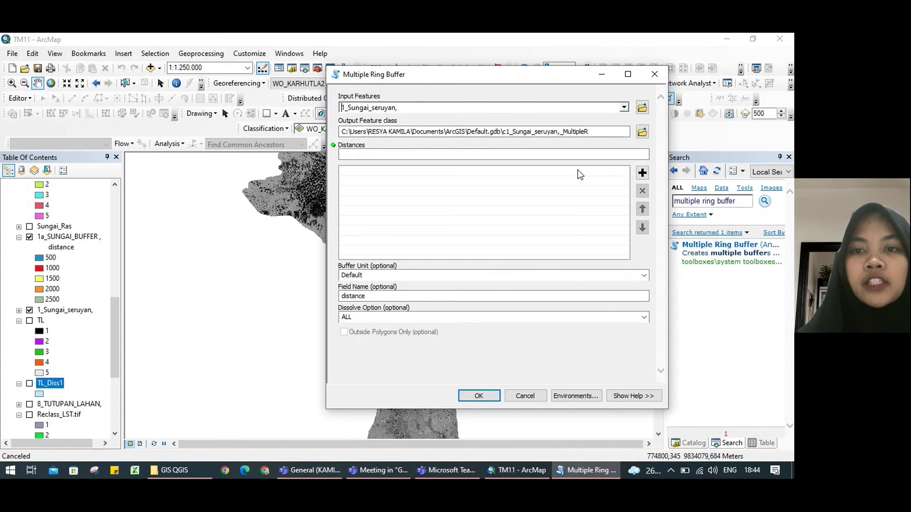
left_click(621, 152)
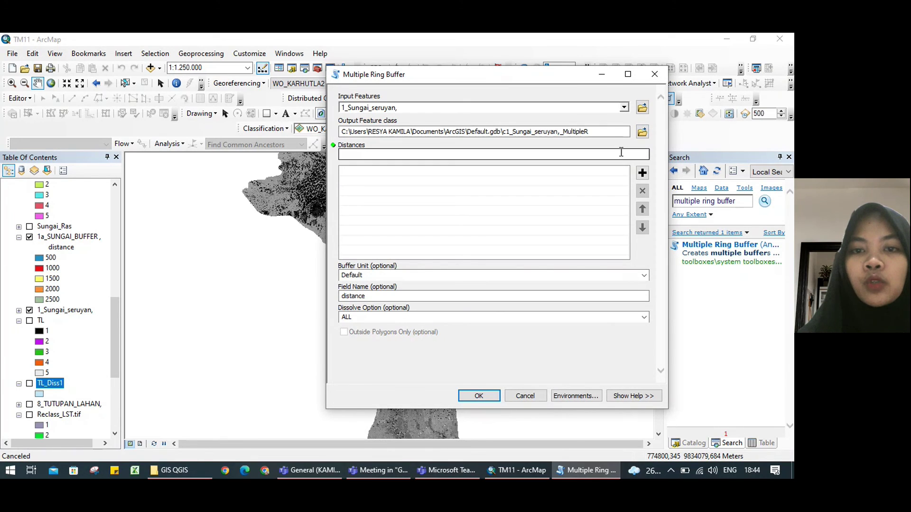
type("100")
left_click(643, 173)
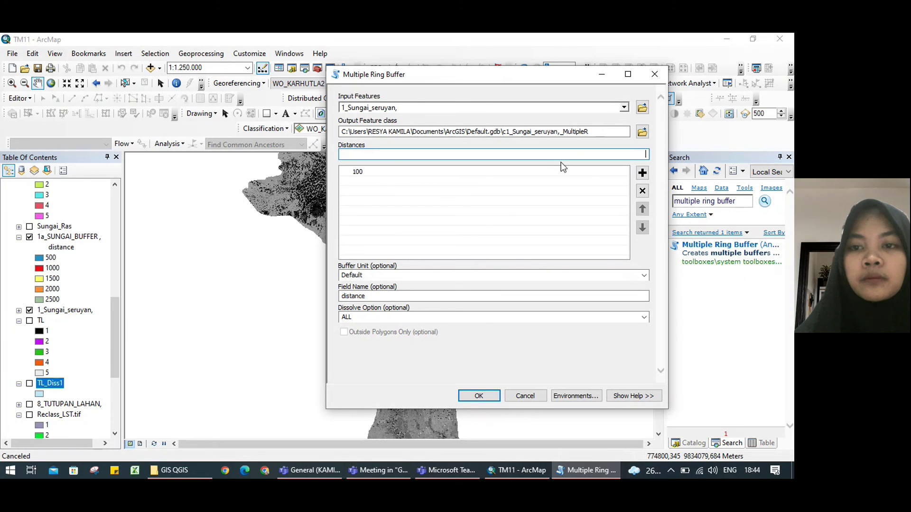
left_click(356, 172)
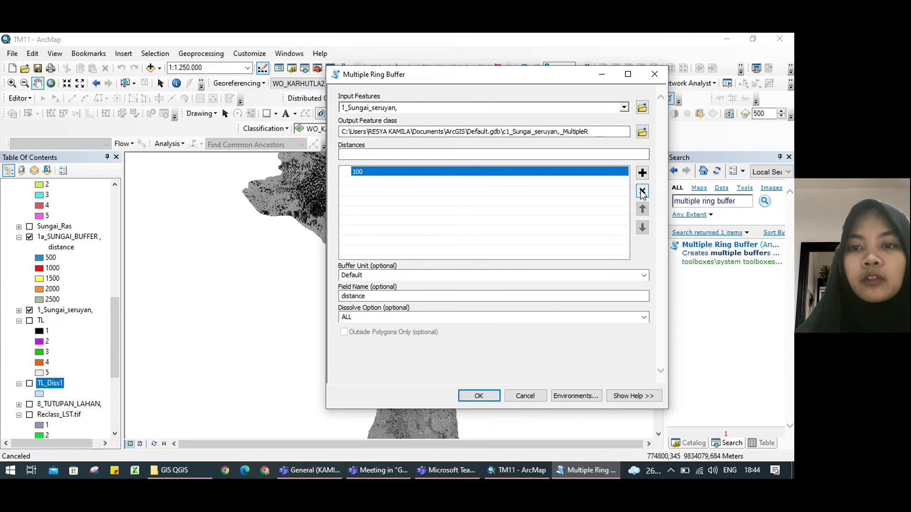
left_click(642, 191)
Add buffer distances 500, 1000, 1500, 2000 and 2500, and close Multiple Ring Buffer without running it.
left_click(637, 158)
type("500")
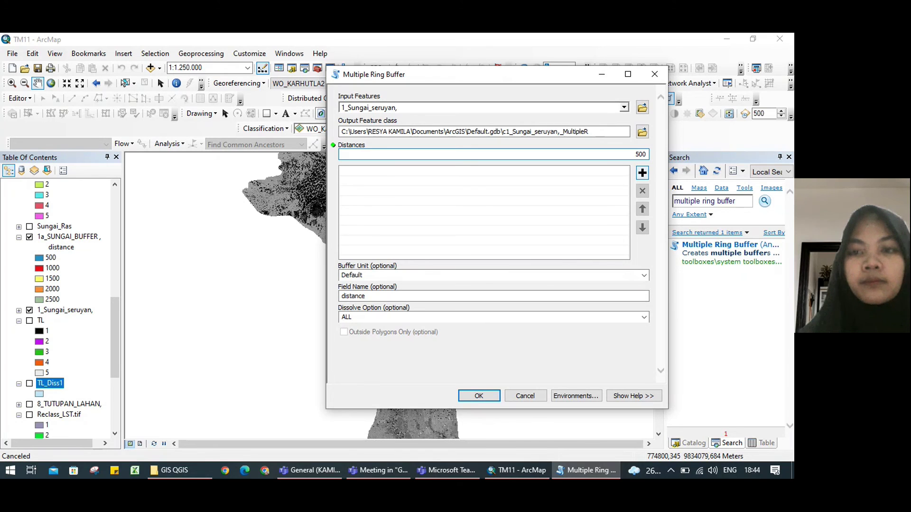
left_click(643, 173)
type("1000")
left_click(642, 173)
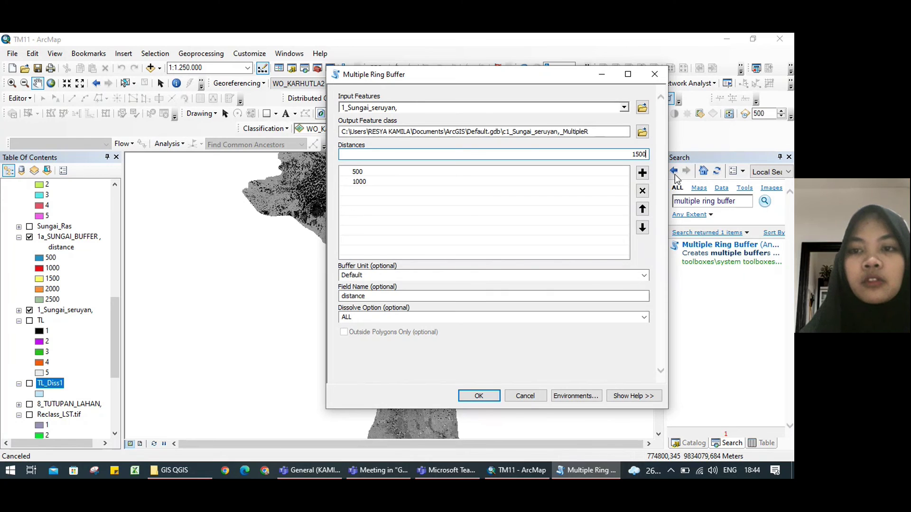
left_click(642, 172)
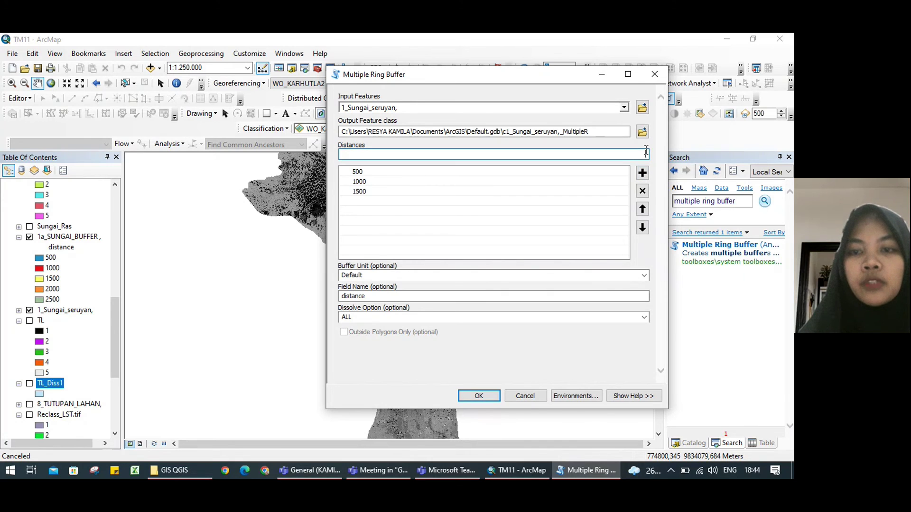
type("2000")
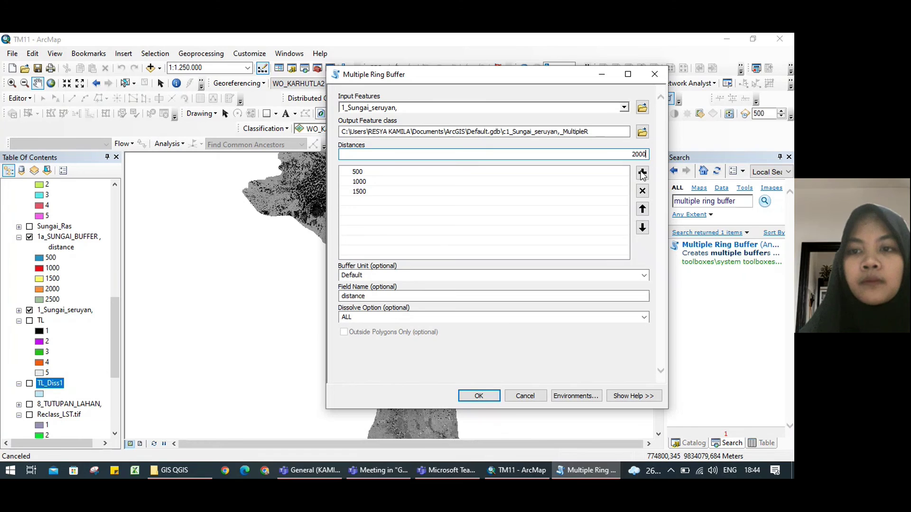
left_click(642, 174)
type("2500")
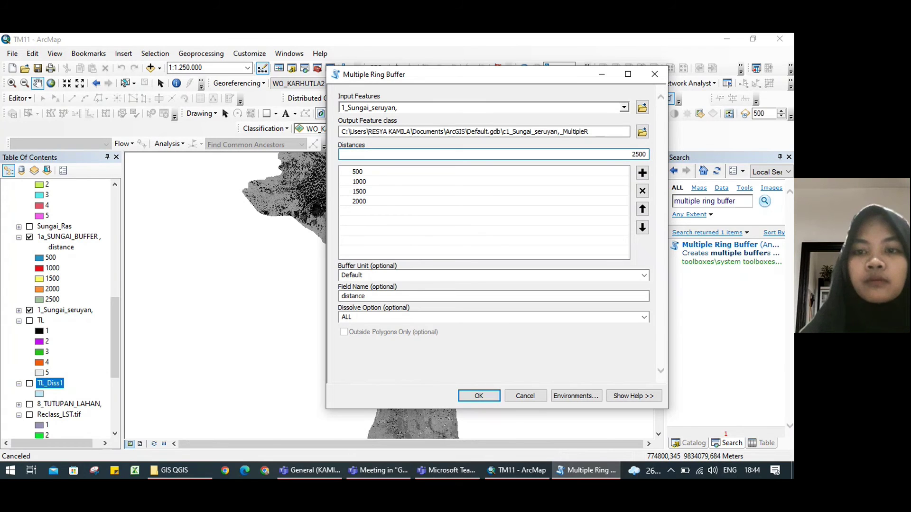
left_click(643, 174)
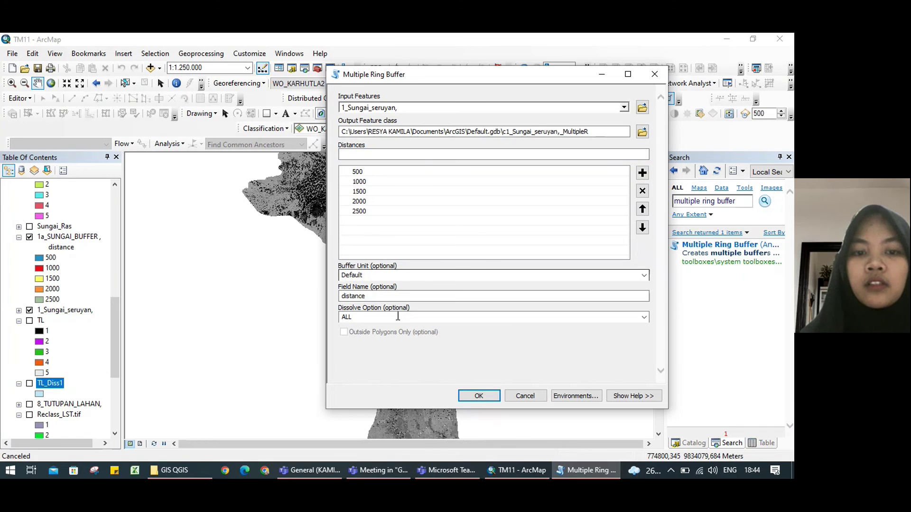
left_click(654, 74)
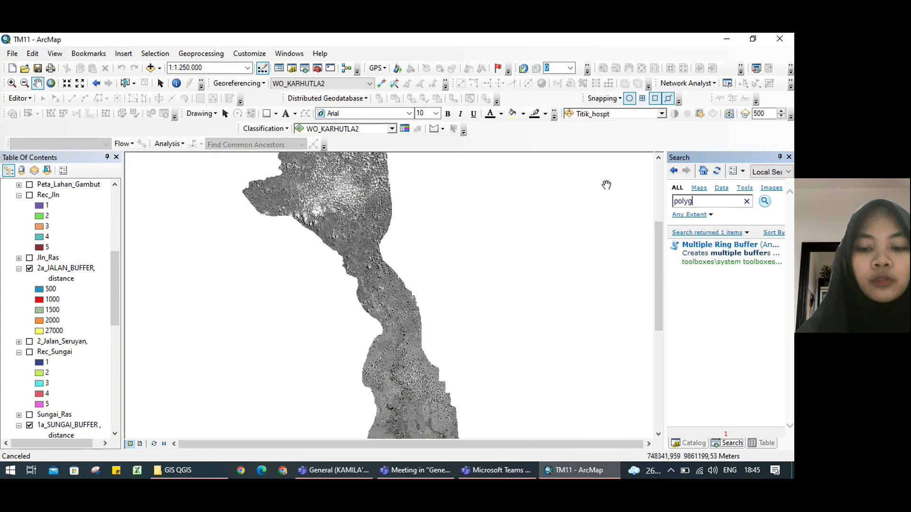
Search for "polygon to raster" and open the Polygon to Raster tool.
key("BackSpace")
type("n o raster")
key("Return")
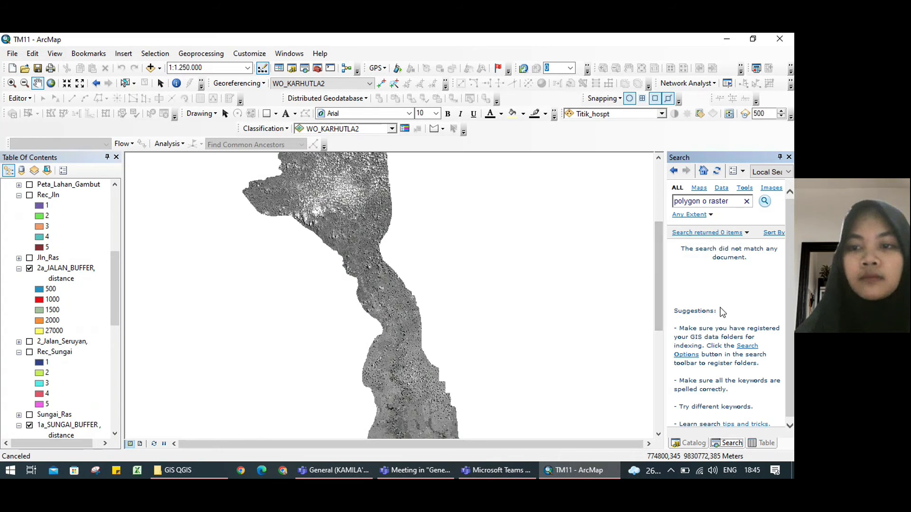
left_click(702, 202)
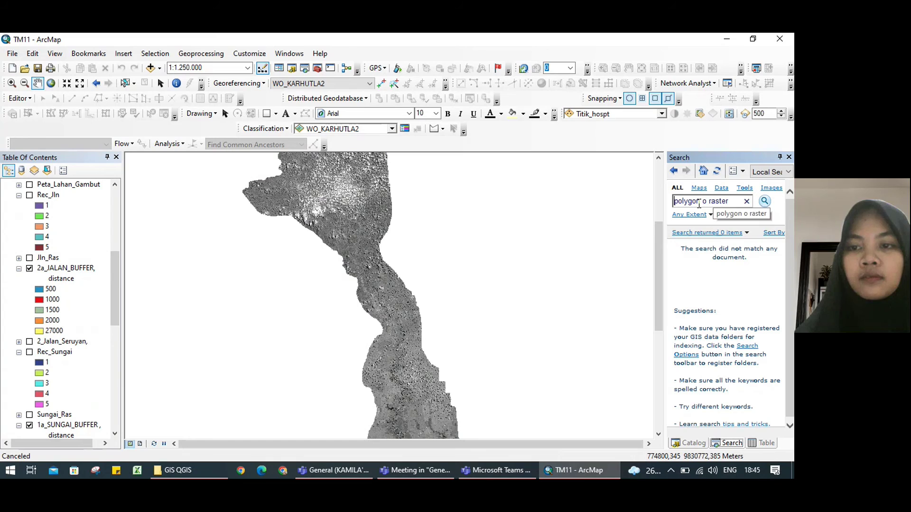
type("t")
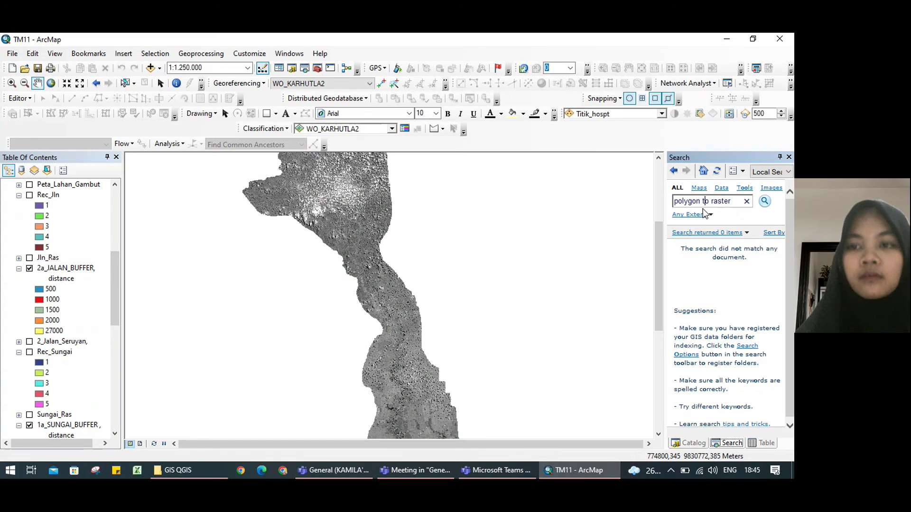
key("Return")
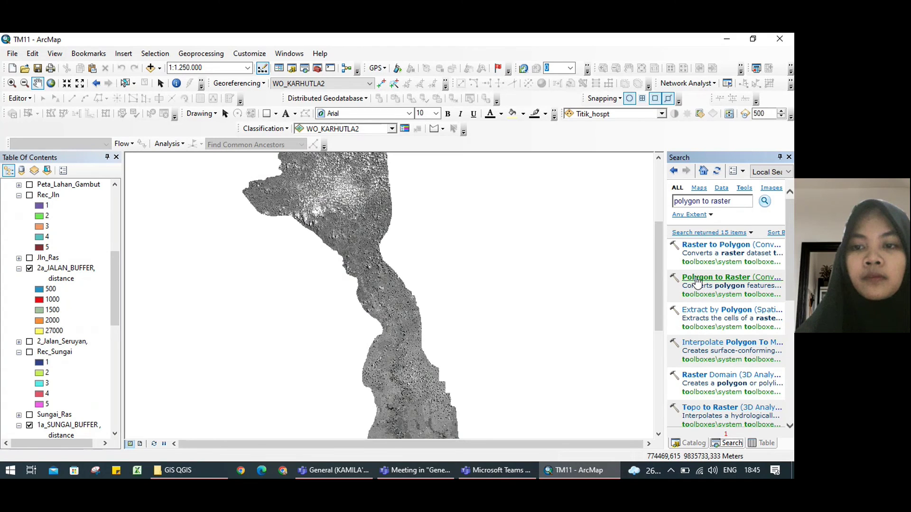
left_click(701, 280)
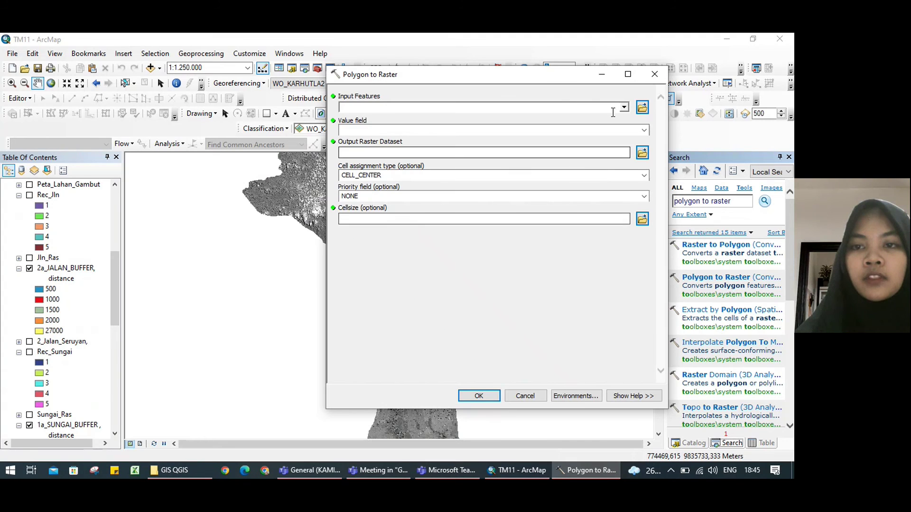
Choose 1a_SUNGAI_BUFFER as input features and distance as value field, and close Polygon to Raster without running it.
left_click(623, 108)
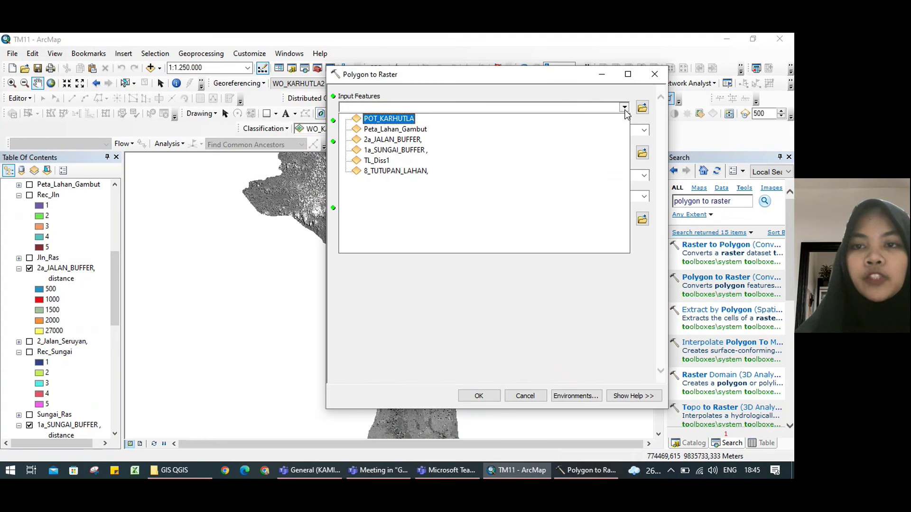
left_click(393, 150)
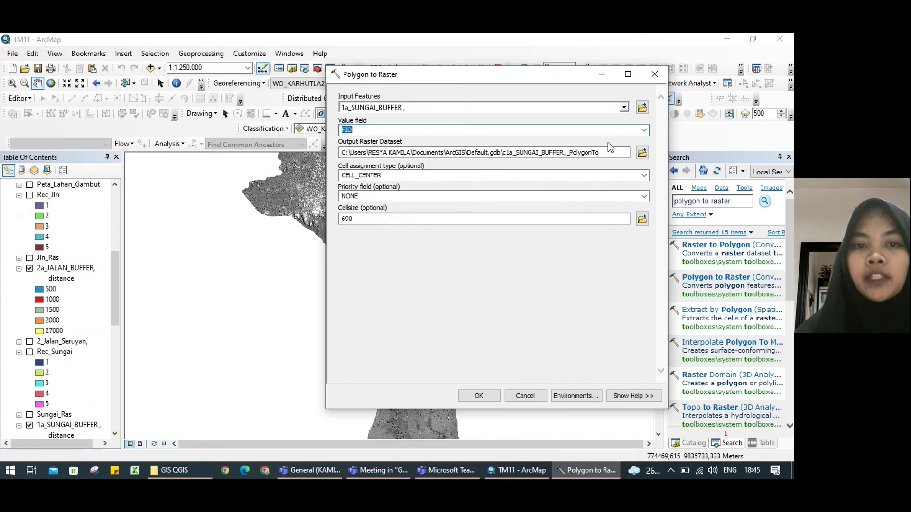
left_click(644, 130)
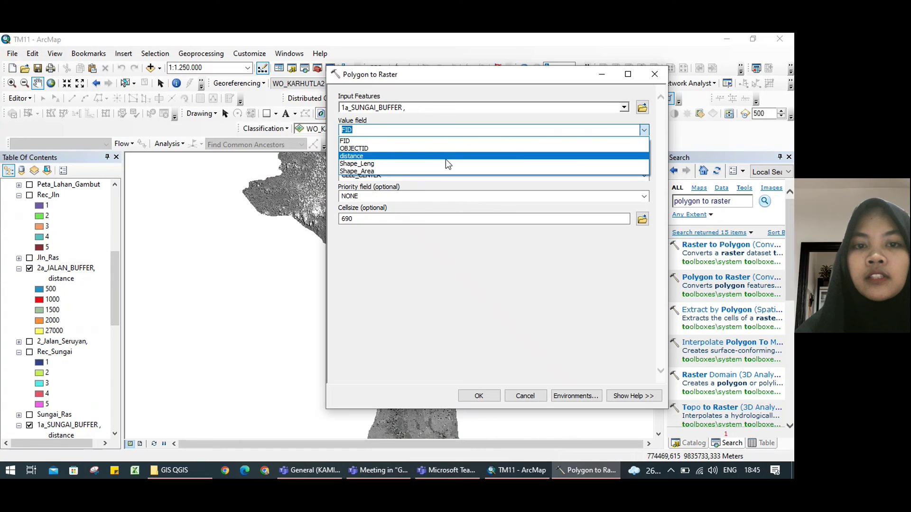
key("Escape")
key("Down")
key("Down")
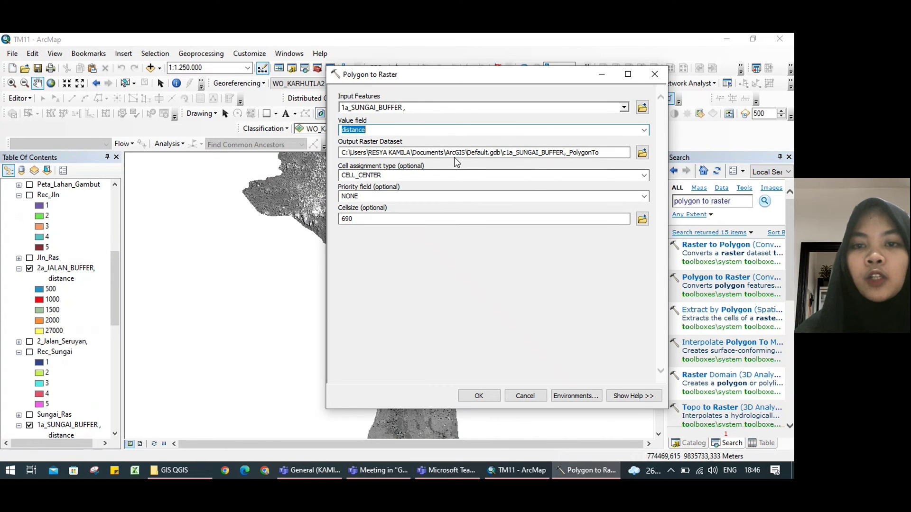
left_click(654, 74)
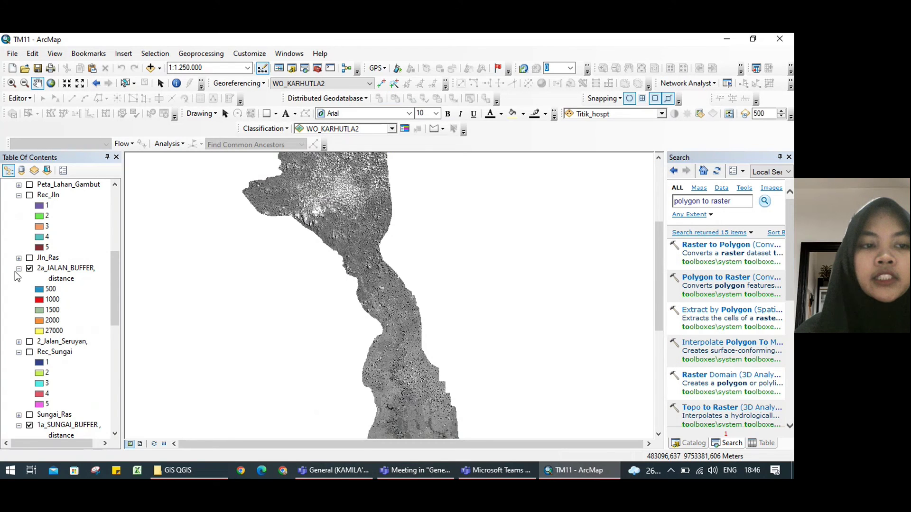
Collapse the 2a_JALAN_BUFFER legend and hide that layer to view the river buffer on the map.
left_click(19, 269)
left_click(28, 273)
left_click(29, 269)
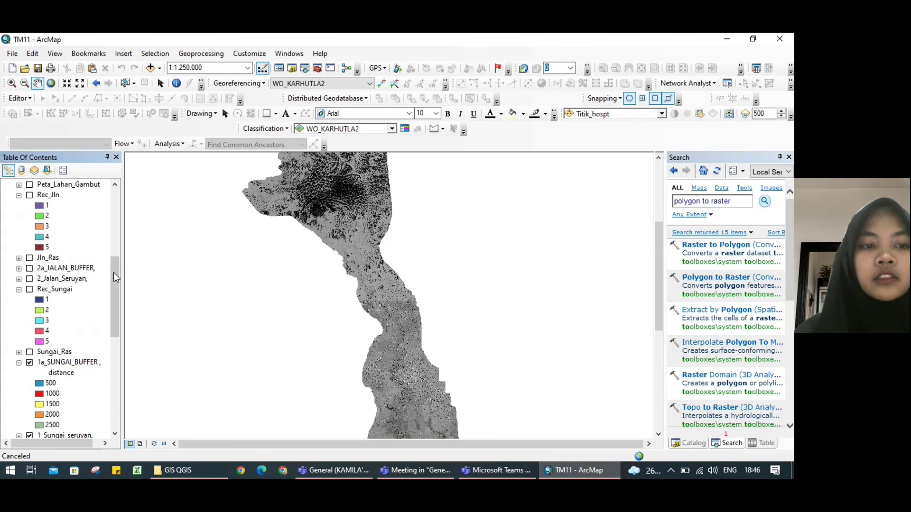
scroll(113, 272, "up", 2)
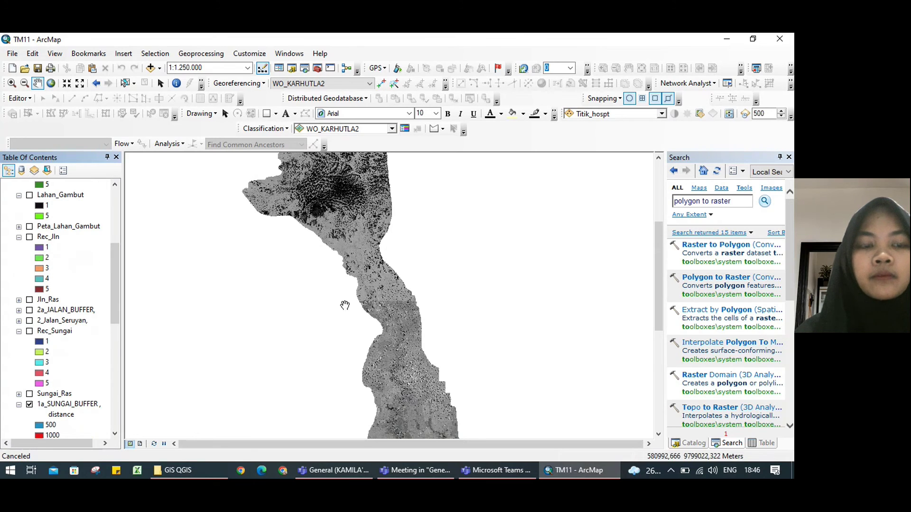
left_click_drag(326, 265, 336, 276)
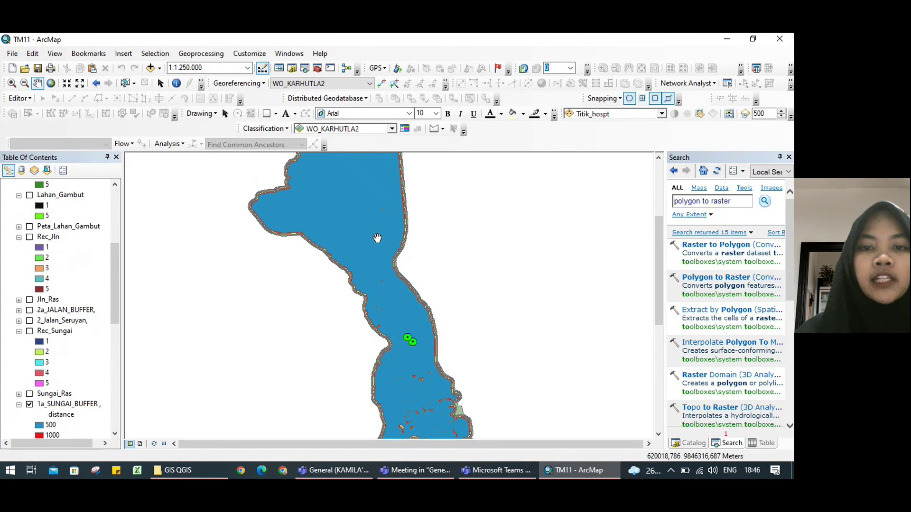
Search for "reclassify" and open the Spatial Analyst Reclassify tool.
triple_click(737, 201)
type("reclassify")
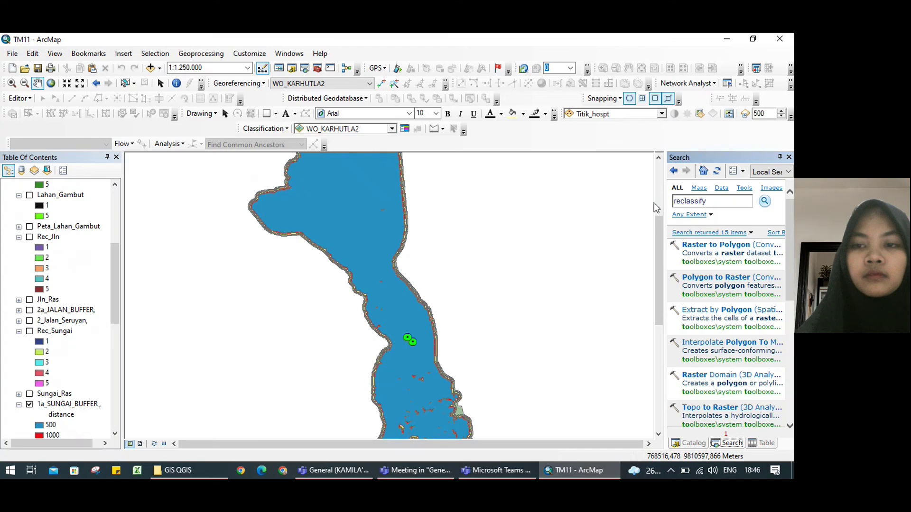
key("Return")
left_click(729, 245)
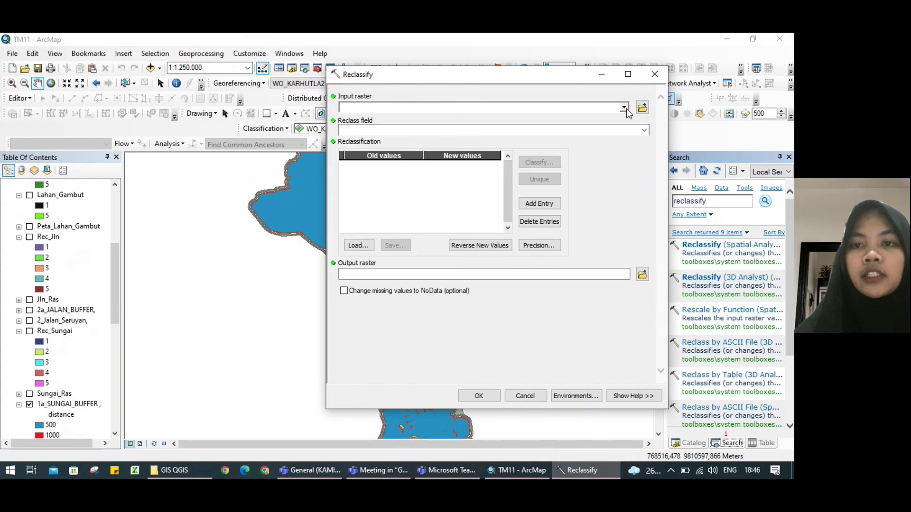
Choose Sungai_Ras as the input raster for reclassification, and close Reclassify without running it.
left_click(626, 109)
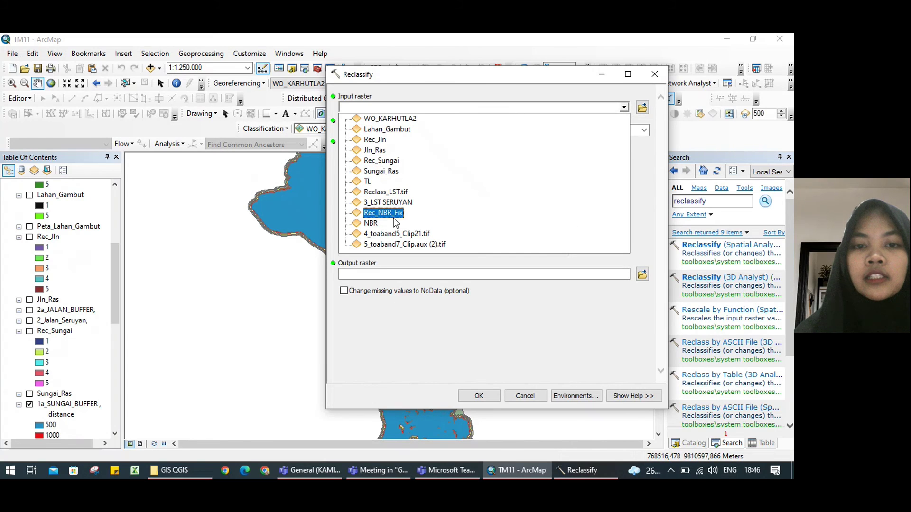
left_click(382, 172)
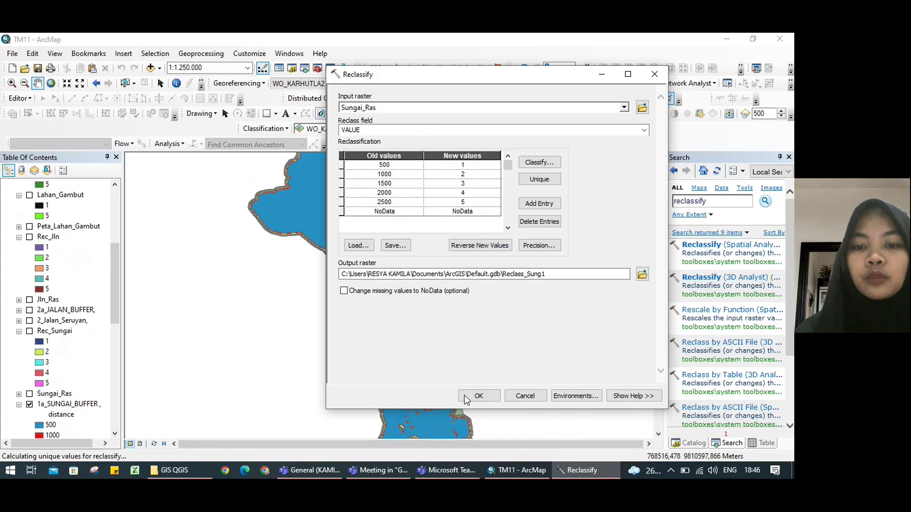
left_click(655, 74)
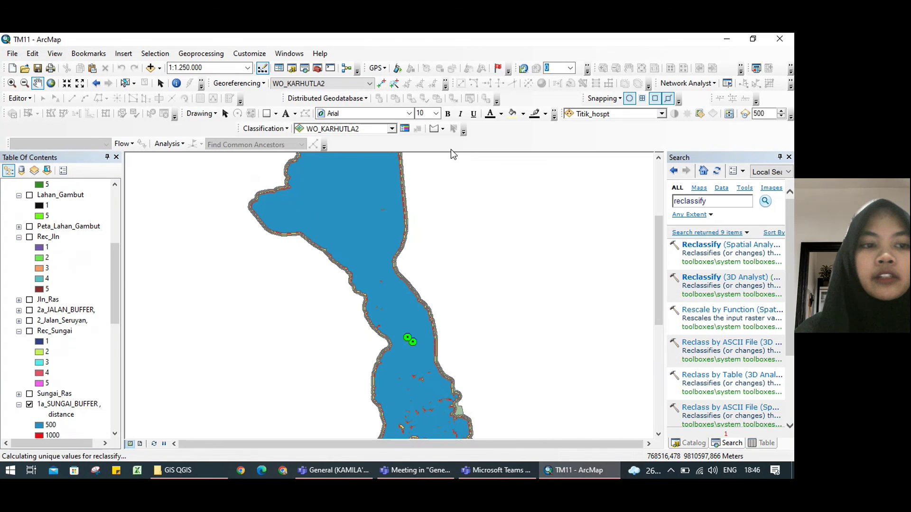
Show the Rec_Jln raster briefly, hide it again and turn on the Rec_Sungai raster.
mouse_move(118, 269)
left_mouse_down()
mouse_move(123, 247)
mouse_move(114, 254)
left_mouse_up()
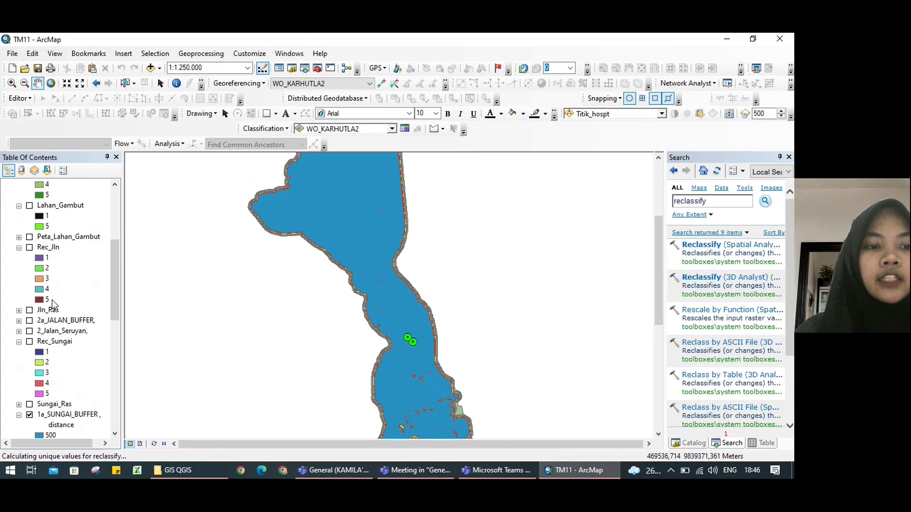
left_click(29, 248)
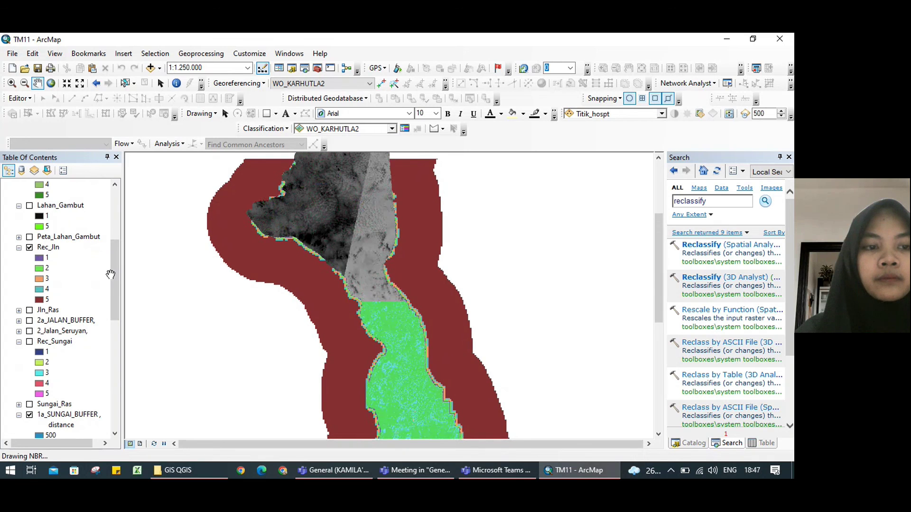
left_click(30, 248)
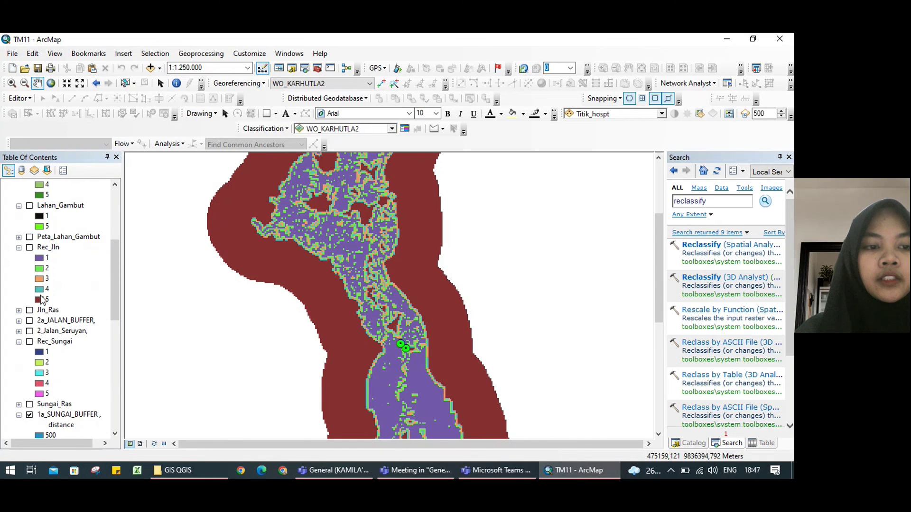
left_click(30, 341)
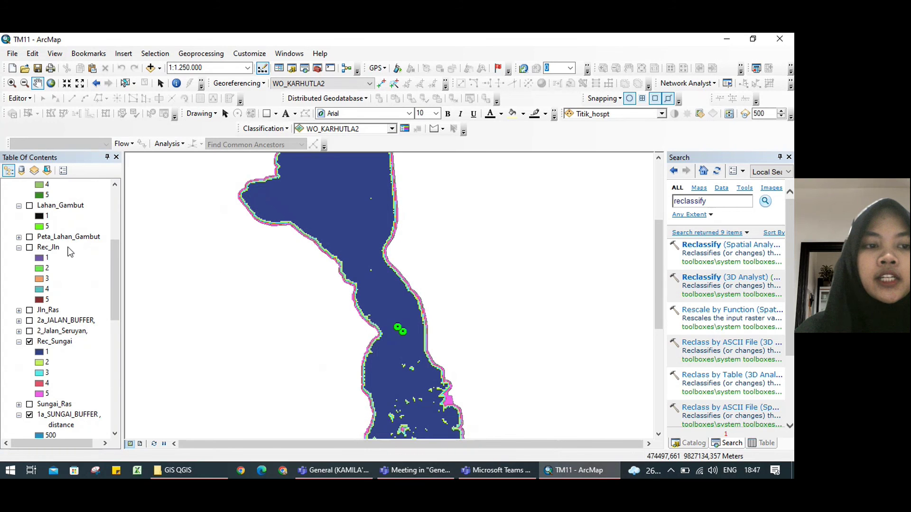
left_click(718, 202)
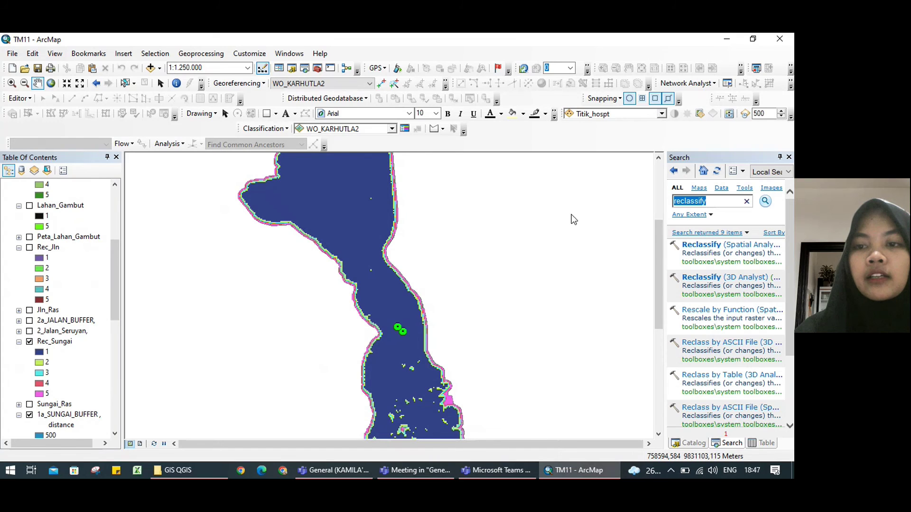
Turn on the Peta_Lahan_Gambut layer and open its attribute table.
key("BackSpace")
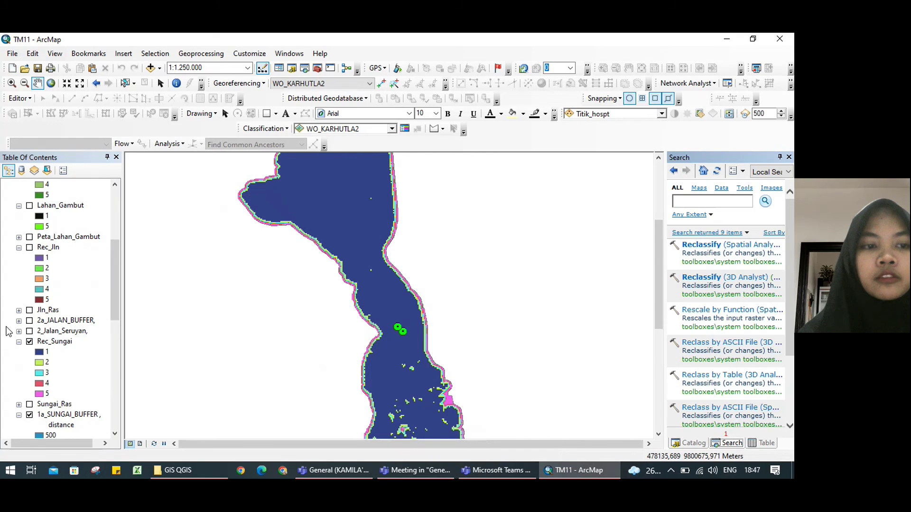
left_click(29, 237)
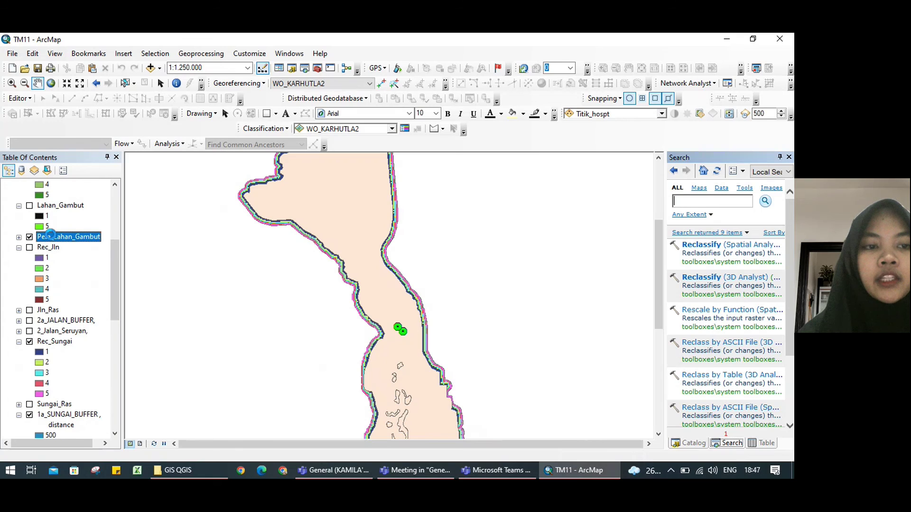
right_click(53, 238)
left_click(95, 243)
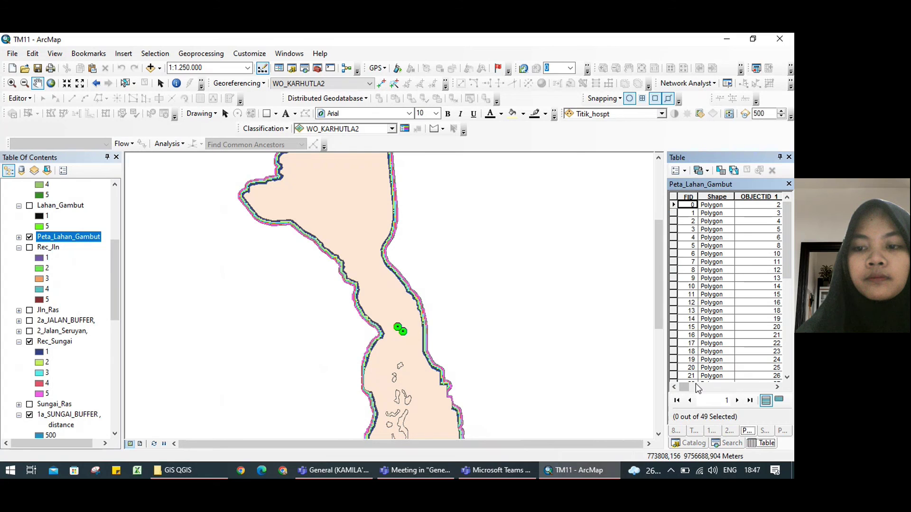
Check the Skor field in the Peta_Lahan_Gambut table and hide the Rec_Sungai raster on the map.
mouse_move(686, 388)
left_mouse_down()
mouse_move(765, 386)
mouse_move(759, 379)
left_mouse_up()
mouse_move(790, 236)
left_mouse_down()
mouse_move(784, 338)
mouse_move(790, 231)
left_mouse_up()
left_click_drag(759, 386, 772, 388)
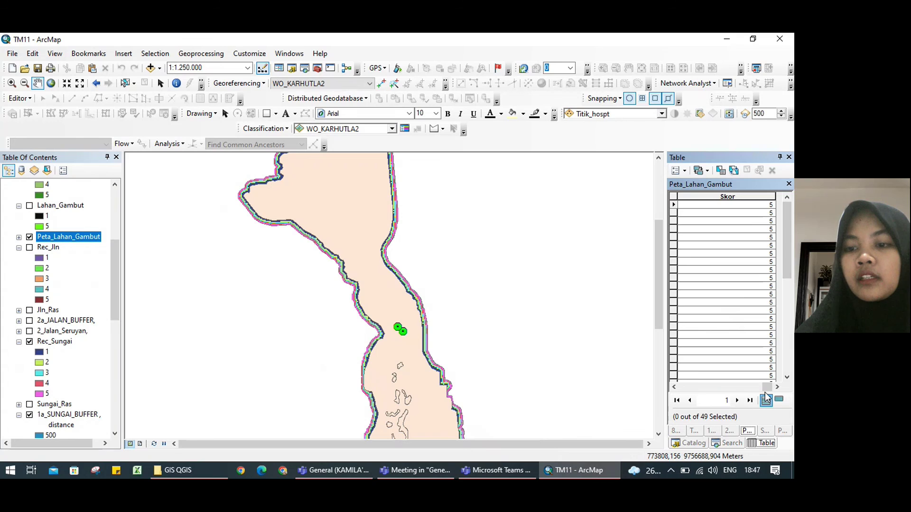
scroll(768, 381, "down", 3)
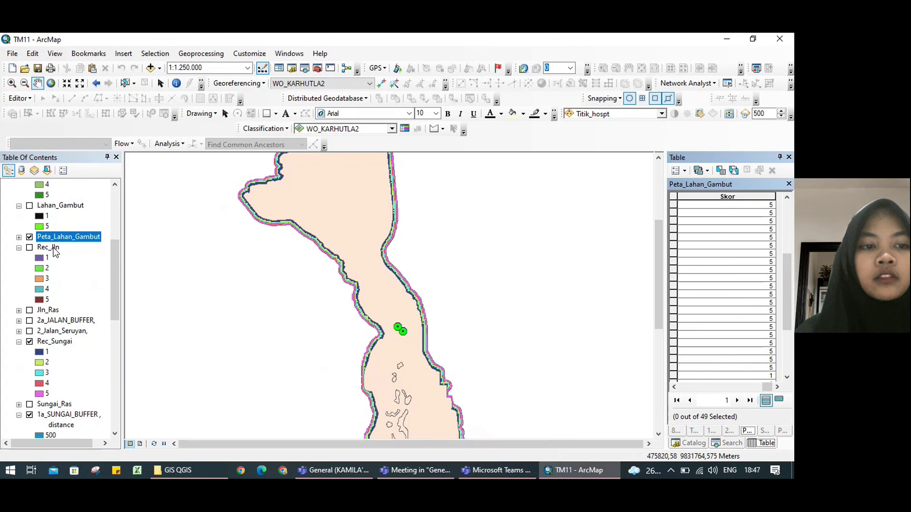
left_click(30, 341)
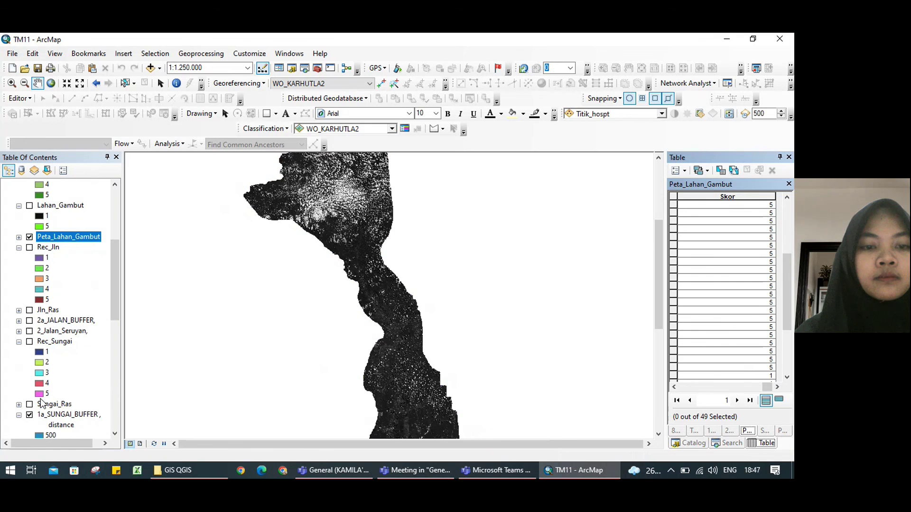
left_click_drag(317, 229, 326, 243)
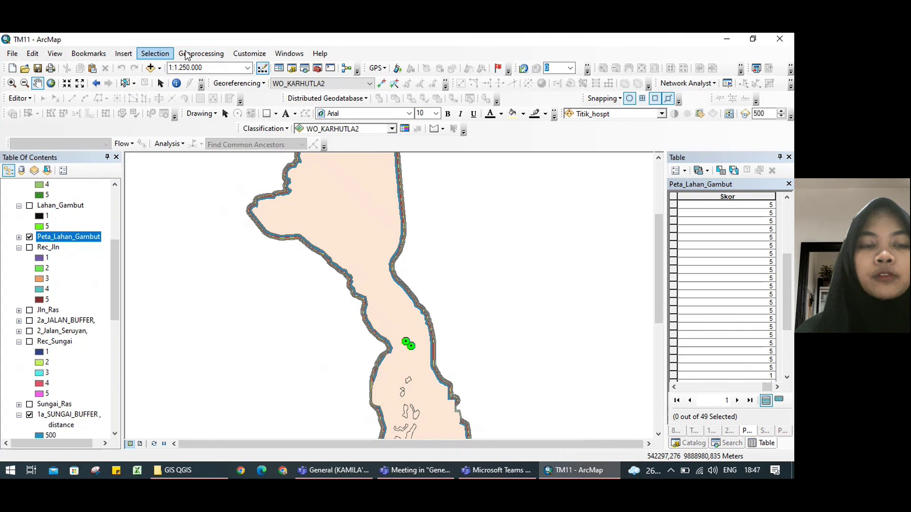
Set up a Dissolve of Peta_Lahan_Gambut on the Skor field, and close the tool without running it.
left_click(199, 55)
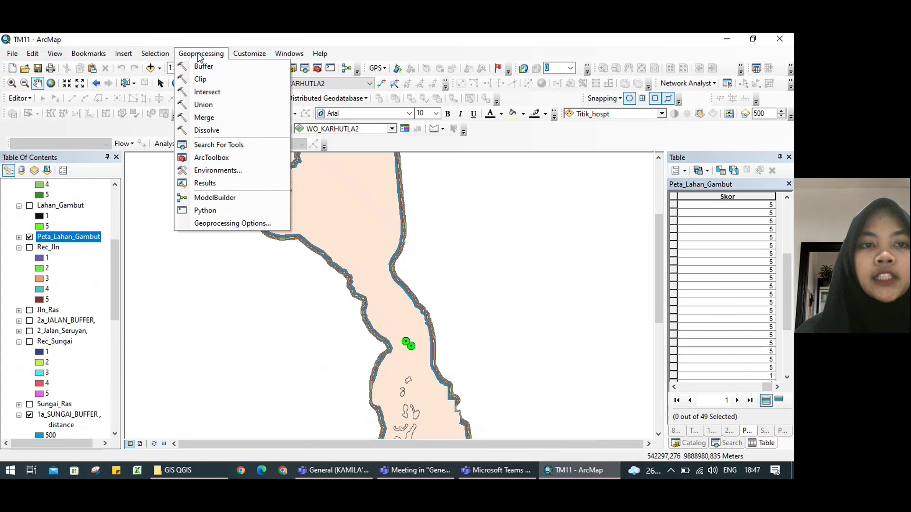
left_click(216, 135)
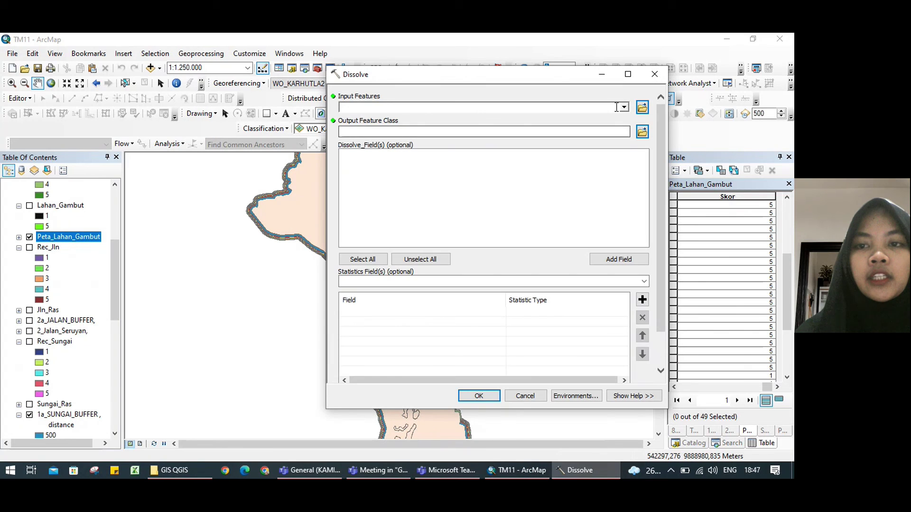
left_click(623, 107)
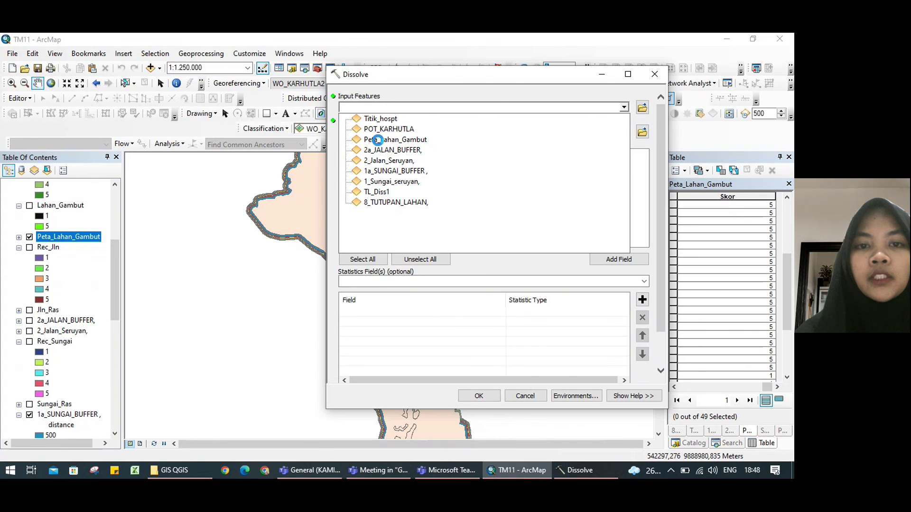
left_click(394, 140)
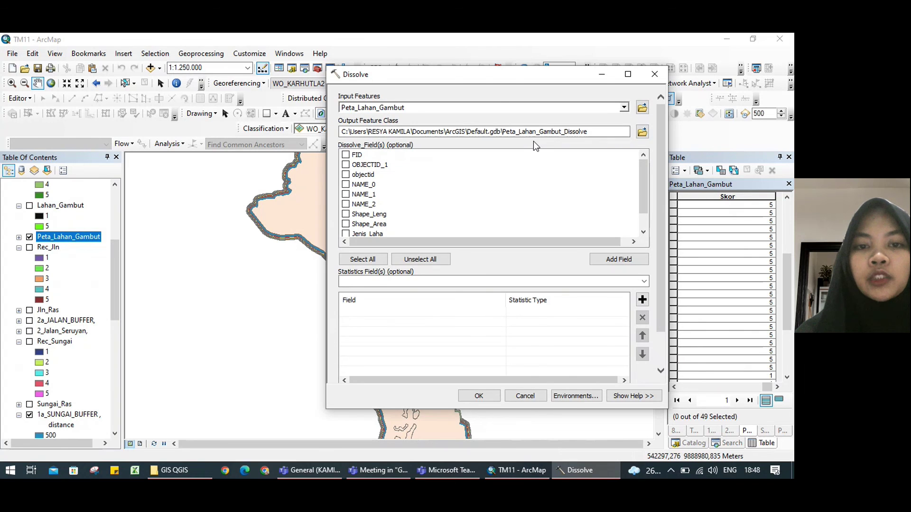
left_click_drag(644, 172, 628, 185)
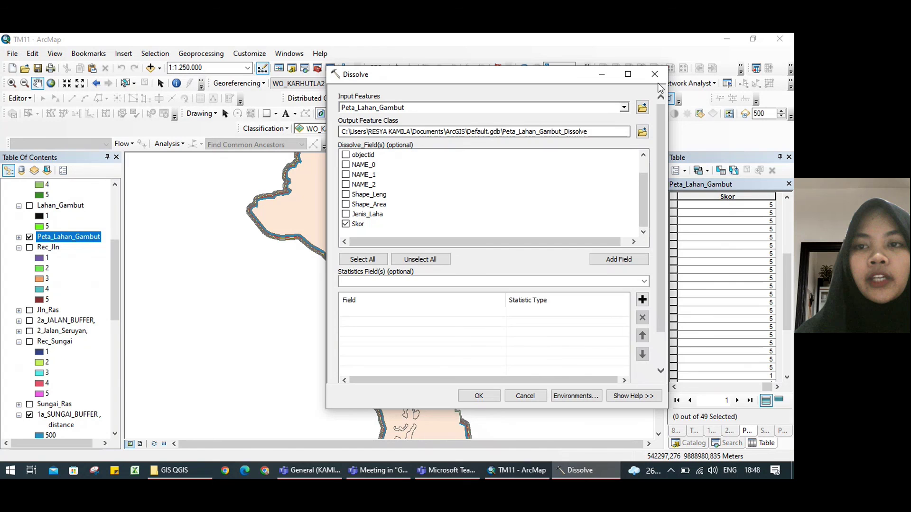
left_click(654, 74)
Turn on the Lahan_Gambut raster and open its attribute table.
left_click(29, 206)
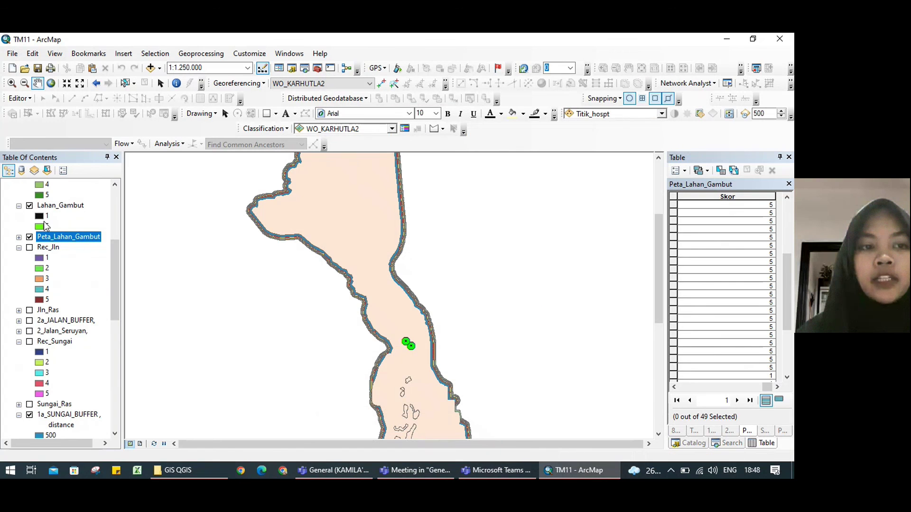
right_click(62, 206)
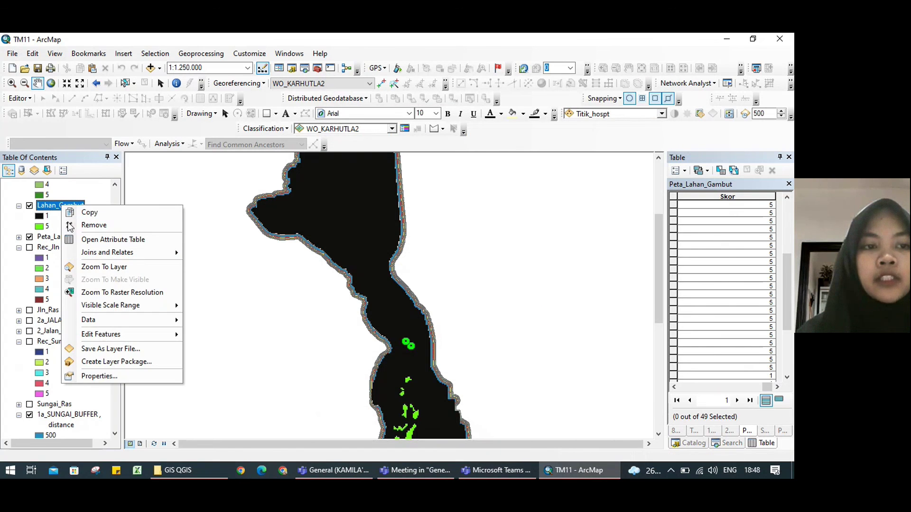
left_click(95, 240)
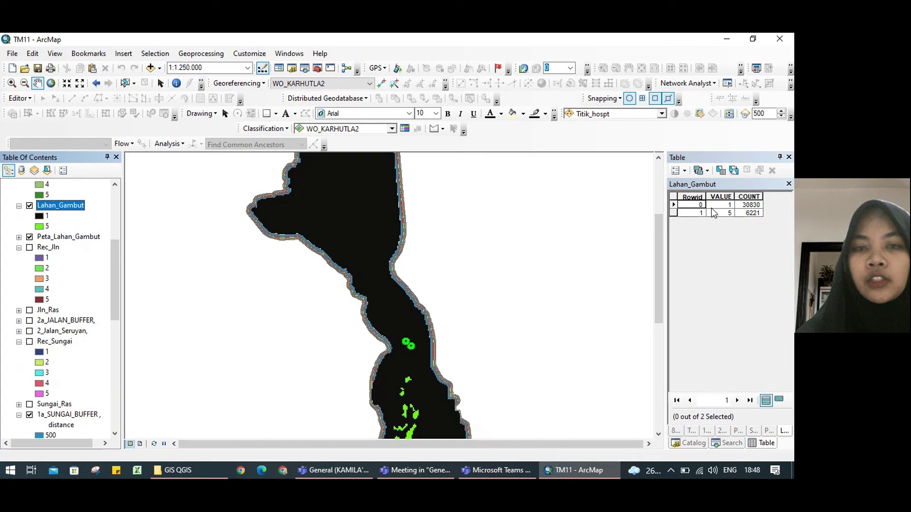
Turn on the Rec_Jln and Rec_Sungai reclassified rasters.
mouse_move(113, 272)
left_mouse_down()
mouse_move(122, 247)
mouse_move(107, 262)
left_mouse_up()
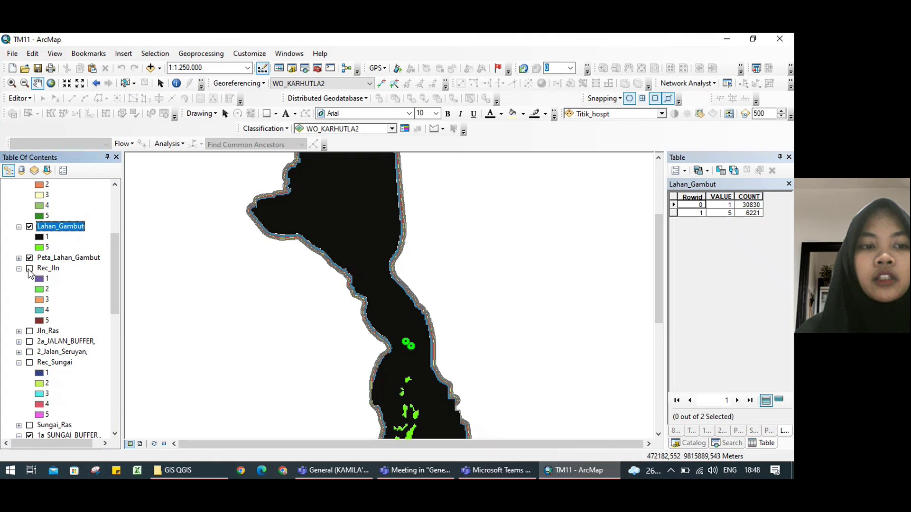
scroll(115, 253, "down", 1)
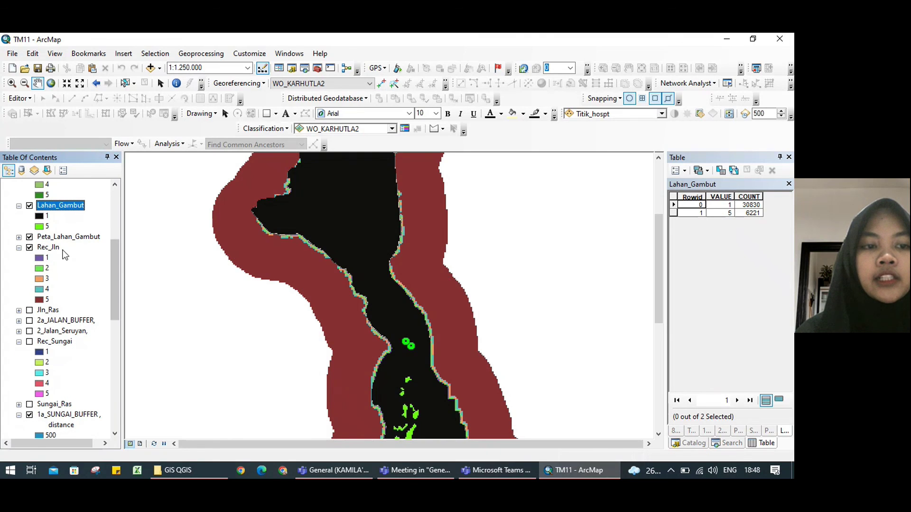
scroll(114, 274, "down", 2)
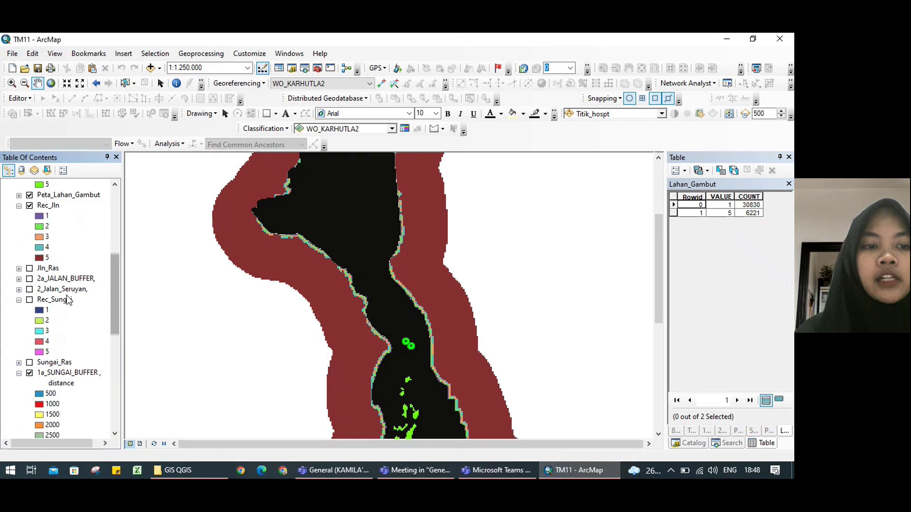
left_click(61, 301)
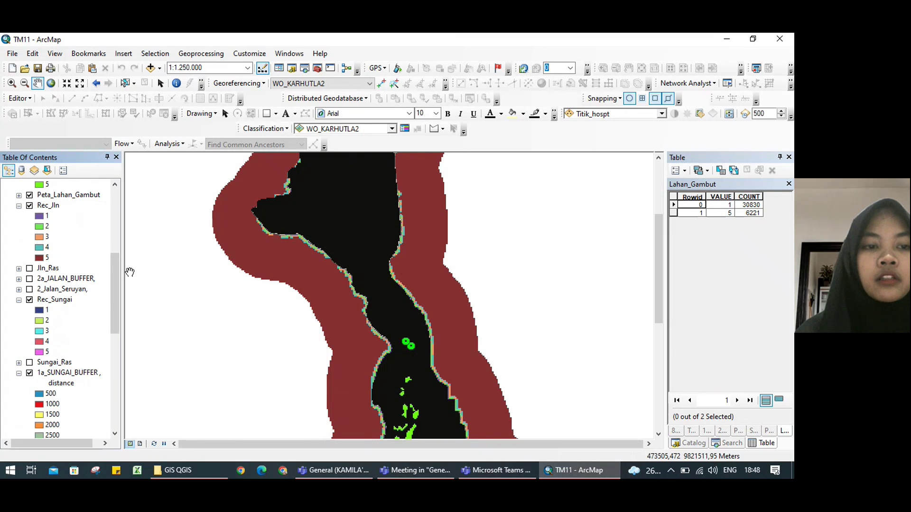
Turn on the Reclass_LST.tif raster layer.
left_click_drag(116, 273, 63, 338)
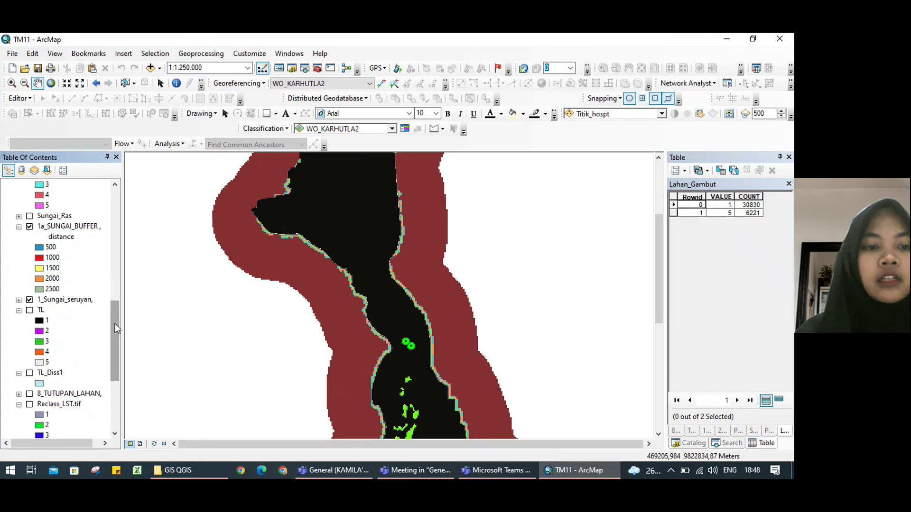
left_click_drag(115, 324, 90, 357)
left_click(36, 290)
left_click(30, 289)
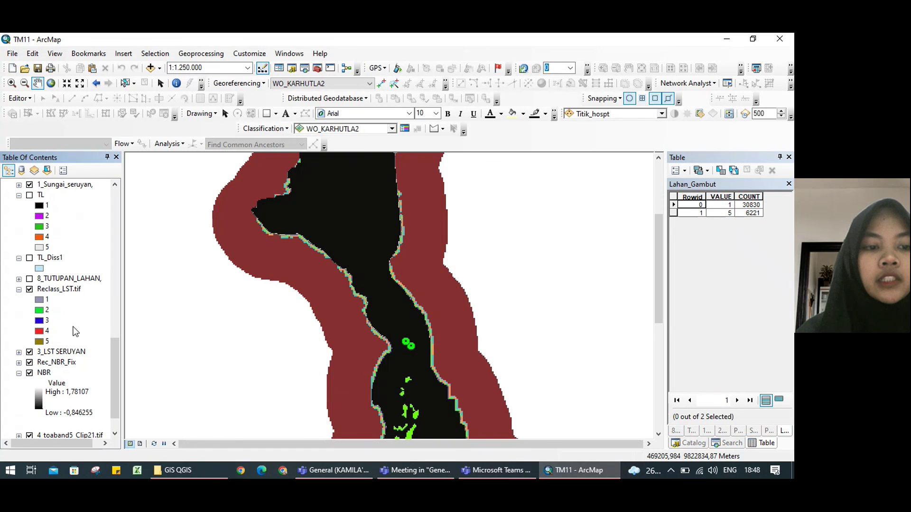
Hide the 3_LST SERUYAN, NBR, 4_toaband5_Clip21.tif and 5_toaband7_Clip.aux (2).tif layers, and expand the band 7 legend.
scroll(115, 368, "down", 1)
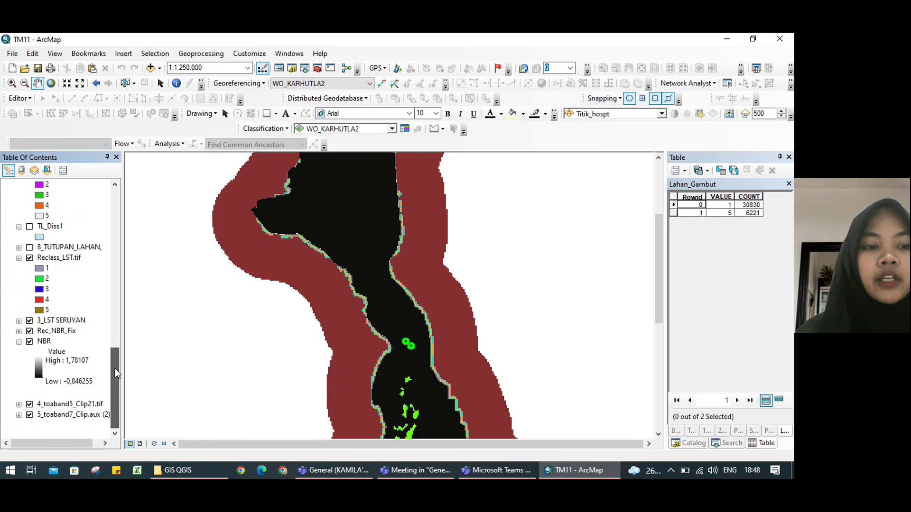
left_click(30, 341)
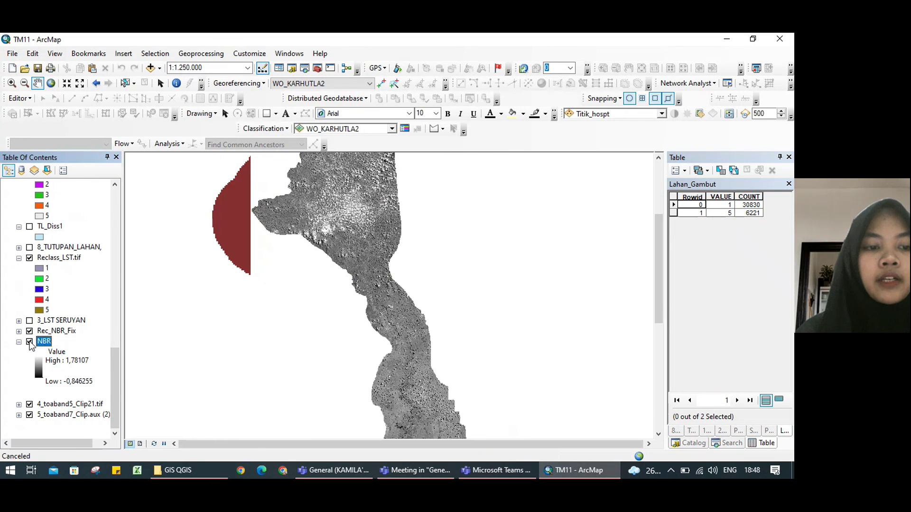
left_click(30, 405)
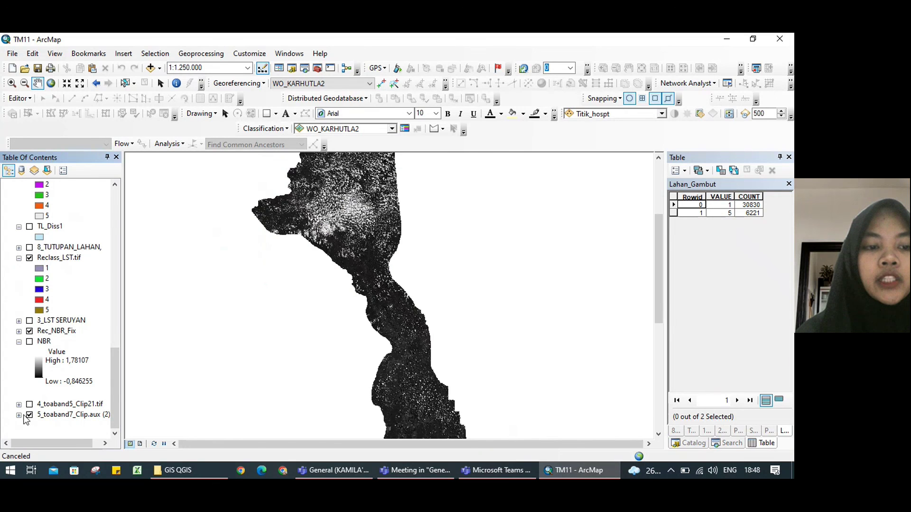
left_click(19, 416)
left_click(30, 372)
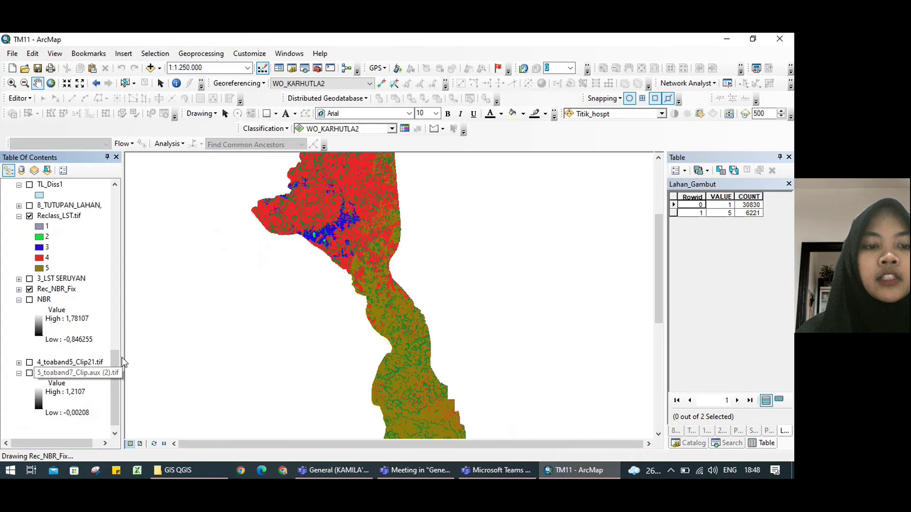
scroll(113, 359, "up", 1)
scroll(113, 355, "up", 5)
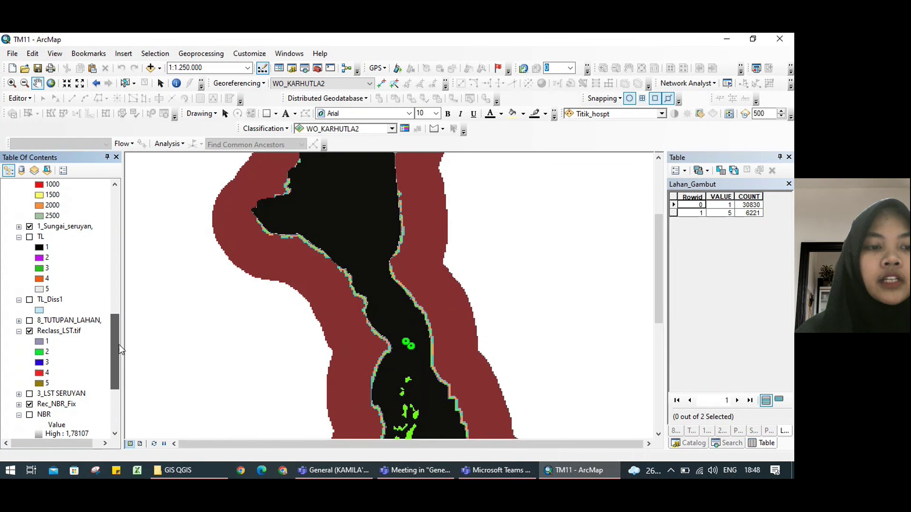
left_click_drag(119, 340, 129, 189)
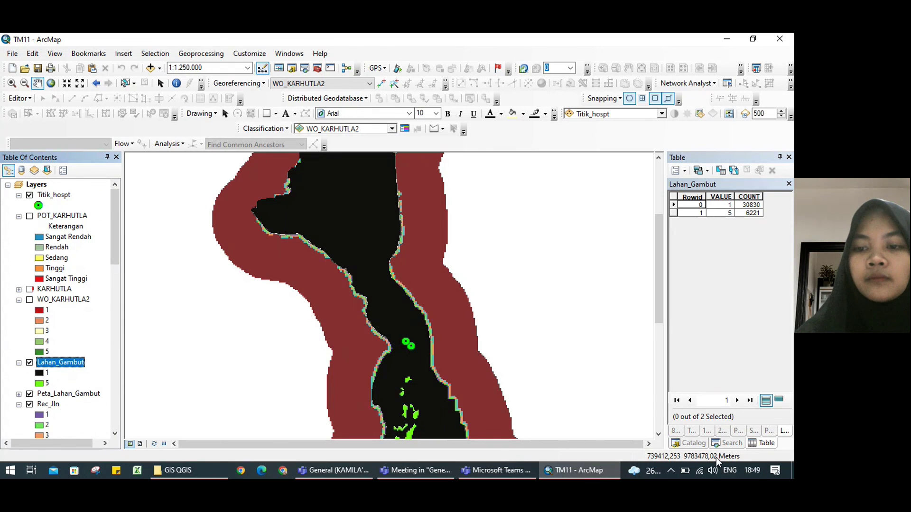
Search for "weighted overlay" and open the Spatial Analyst Weighted Overlay tool.
left_click(726, 443)
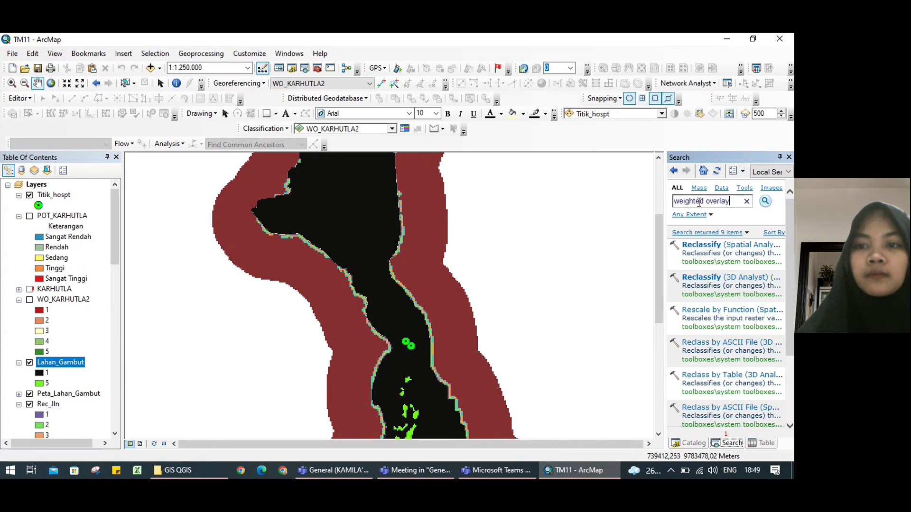
key("Return")
left_click(693, 248)
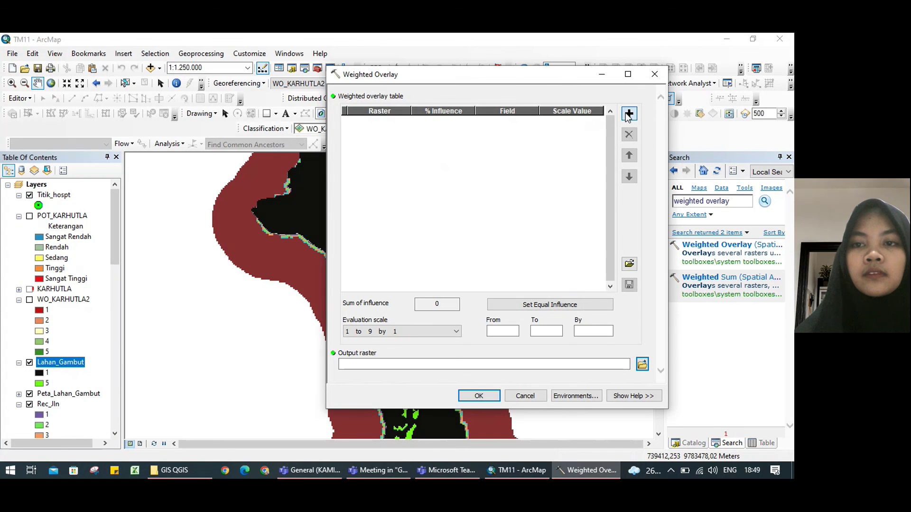
Add the Rec_NBR_Fix and Reclass_LST.tif rasters to the weighted overlay table.
left_click(627, 117)
left_click(623, 107)
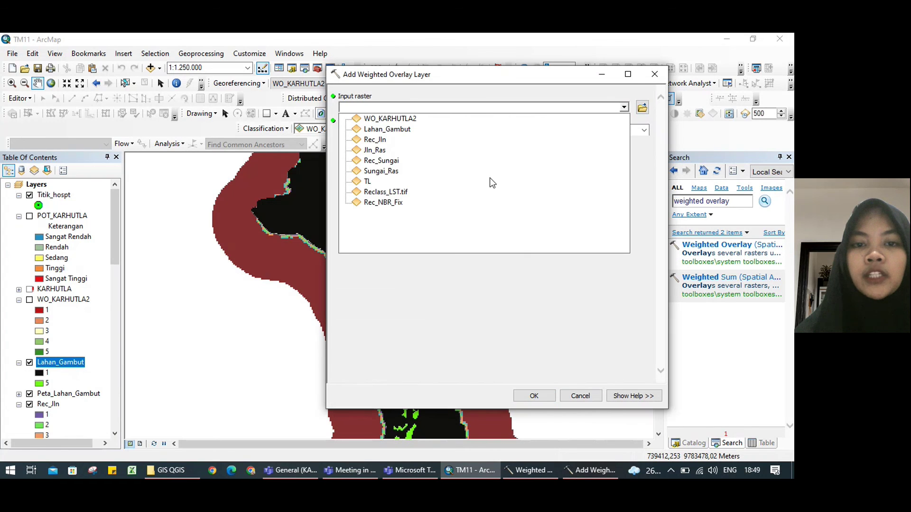
left_click(383, 203)
left_click(534, 397)
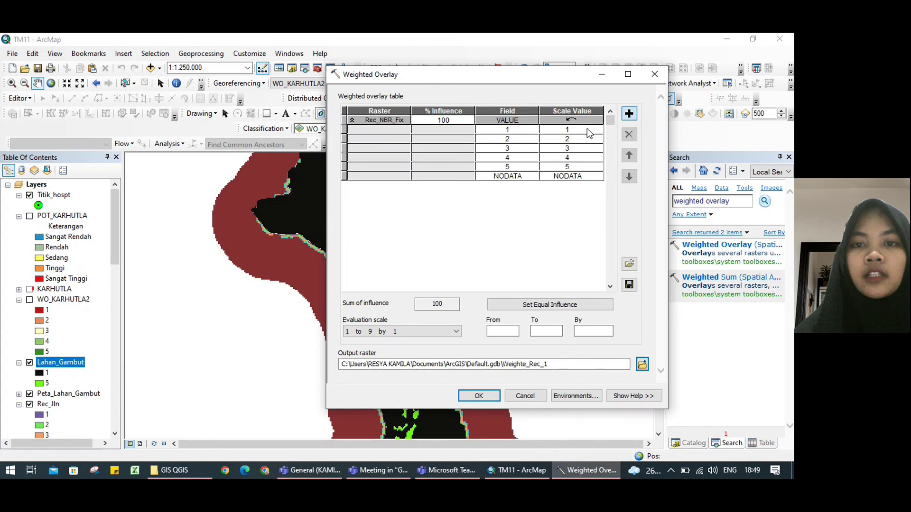
left_click(629, 114)
left_click(625, 108)
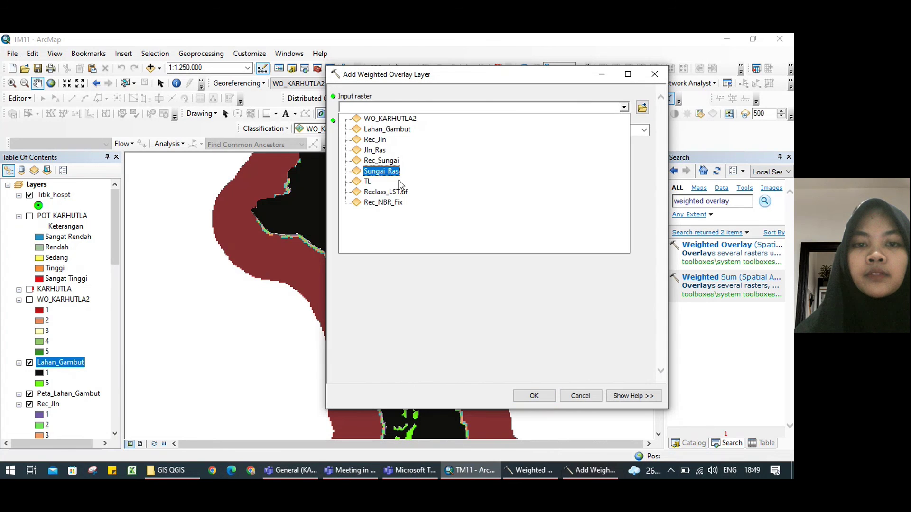
left_click(385, 191)
left_click(535, 396)
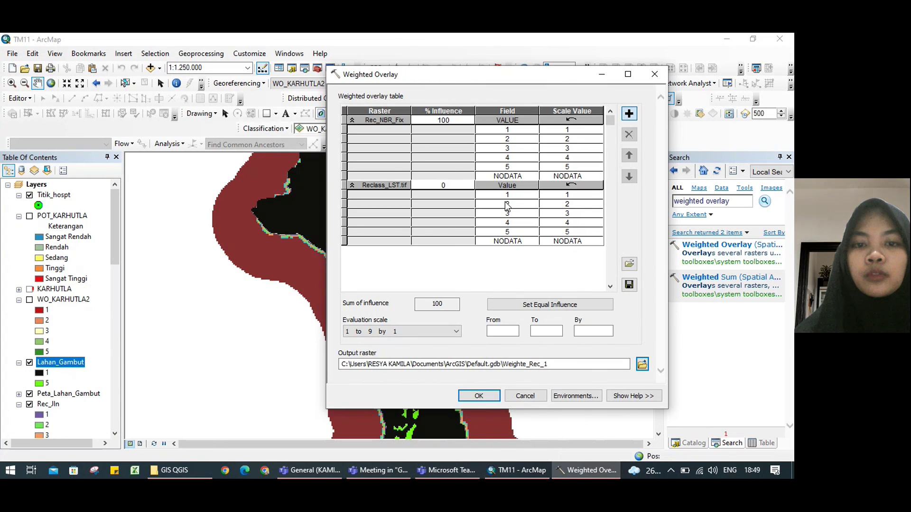
Add the TL and Rec_Sungai rasters to the weighted overlay table.
left_click(628, 114)
left_click(624, 107)
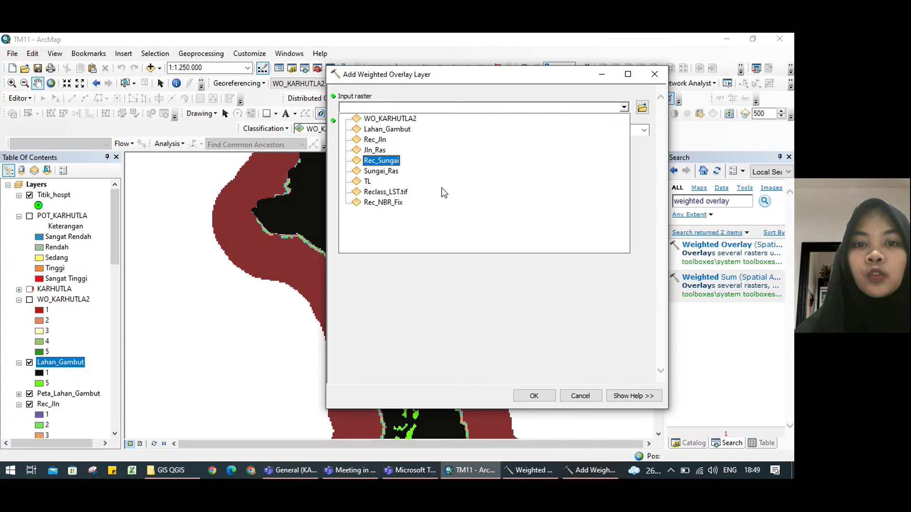
left_click(370, 183)
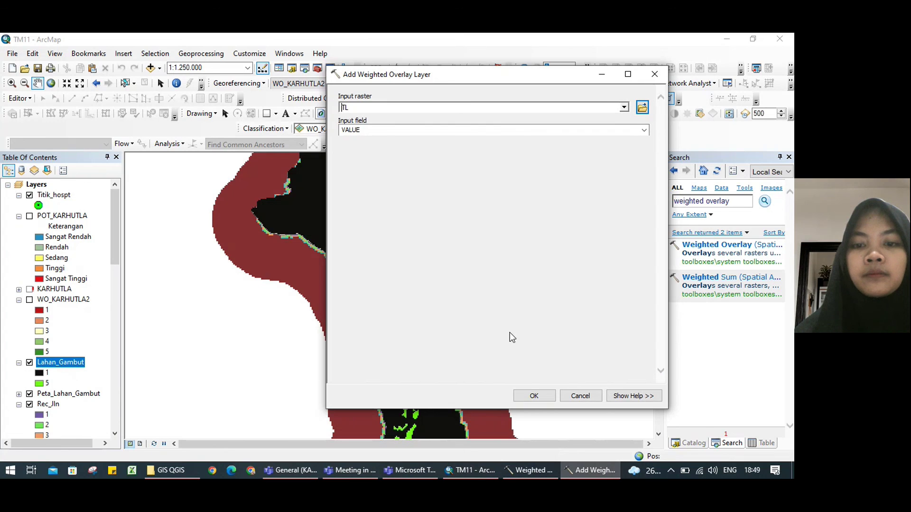
left_click(535, 396)
left_click(628, 115)
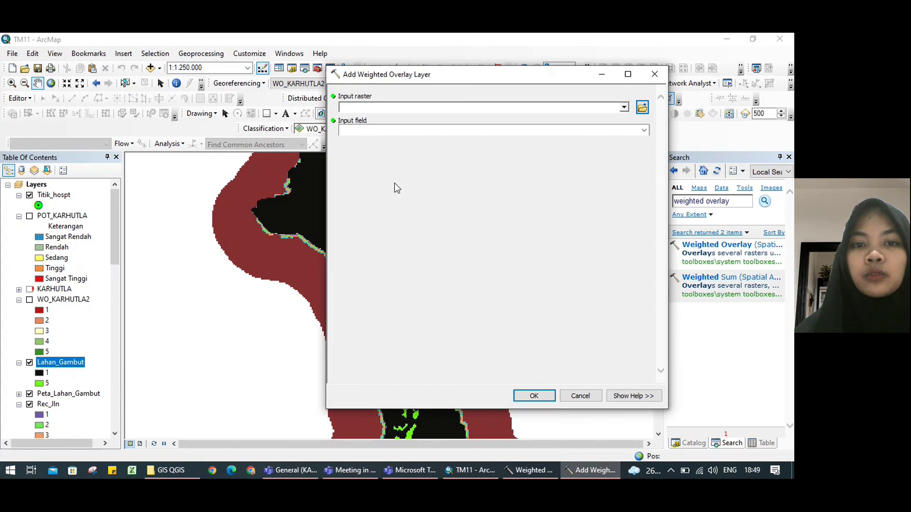
left_click(624, 107)
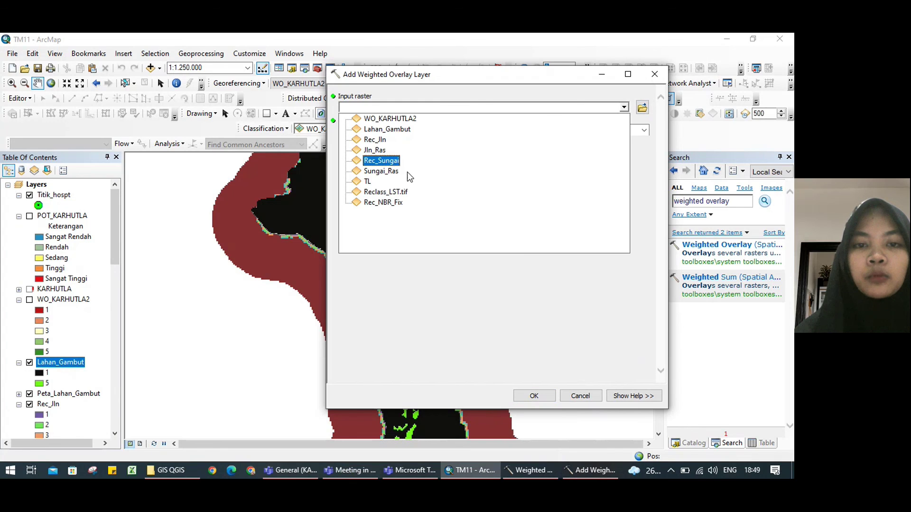
left_click(398, 161)
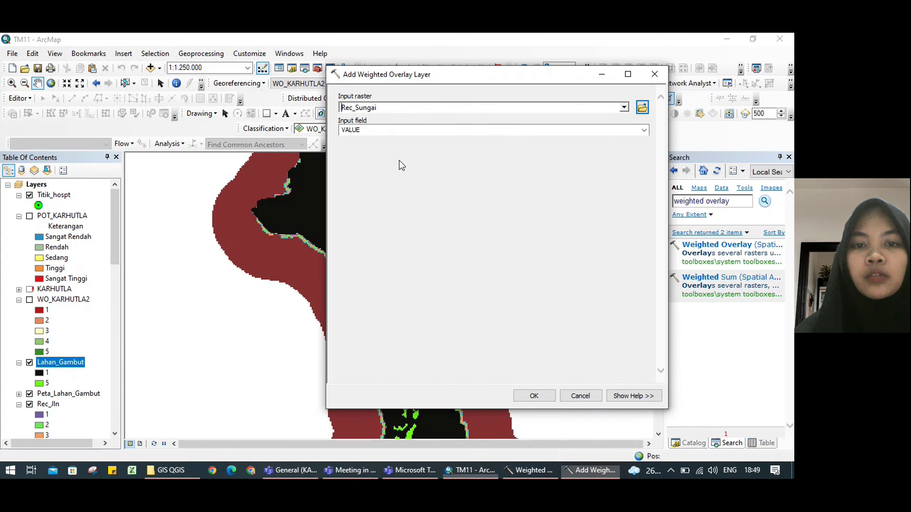
left_click(534, 396)
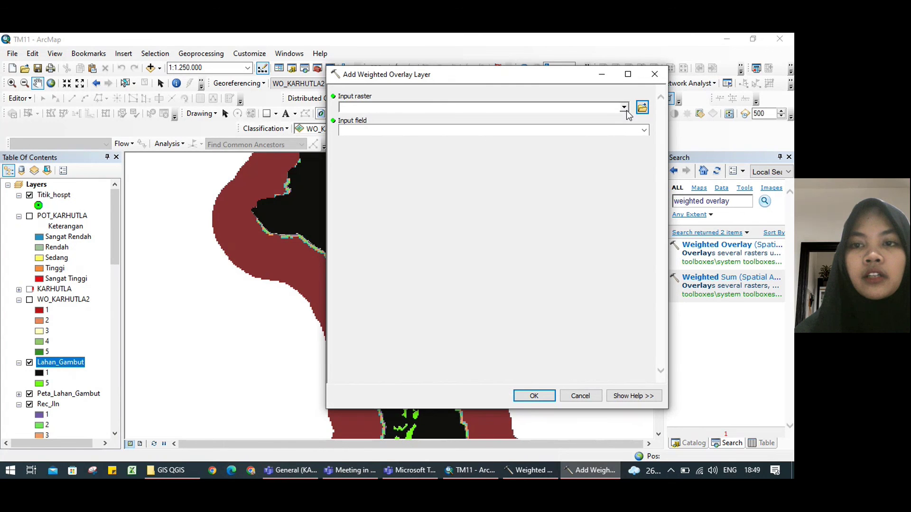
Add the Rec_Jln and Lahan_Gambut rasters to the weighted overlay table.
left_click(624, 108)
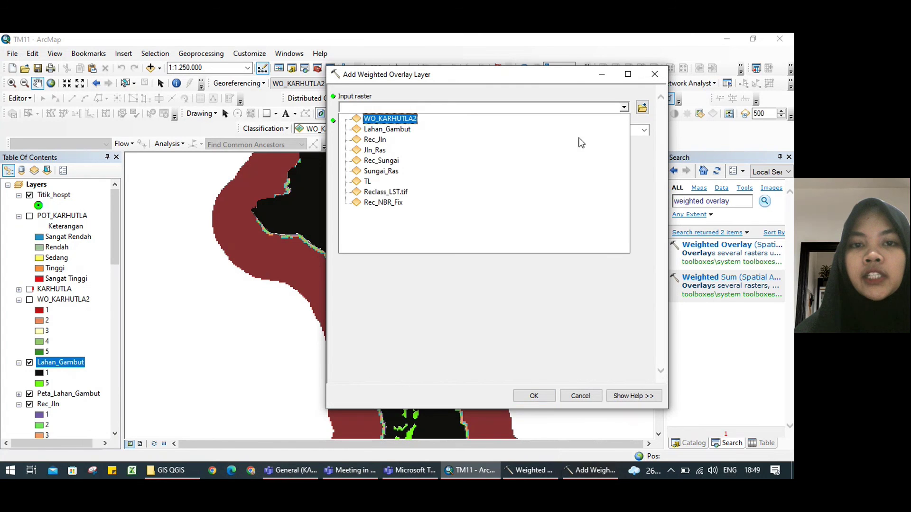
left_click(375, 139)
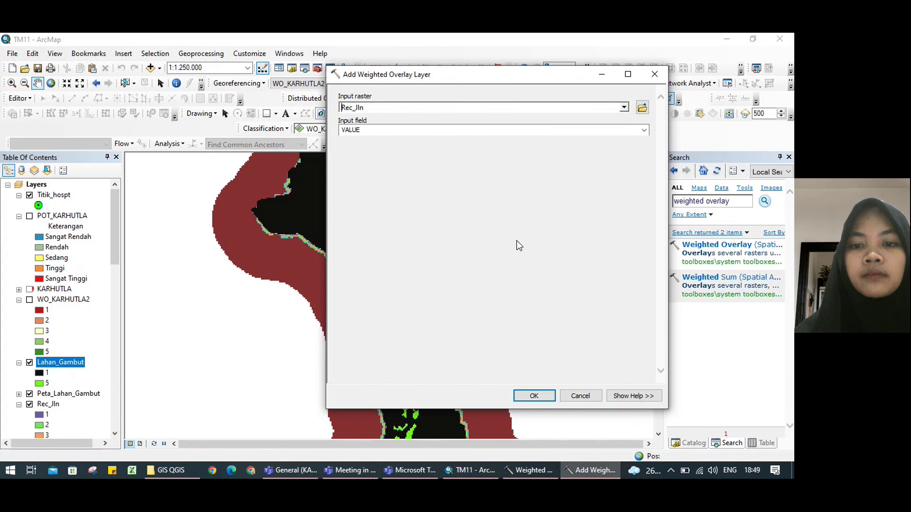
left_click(534, 396)
left_click(629, 114)
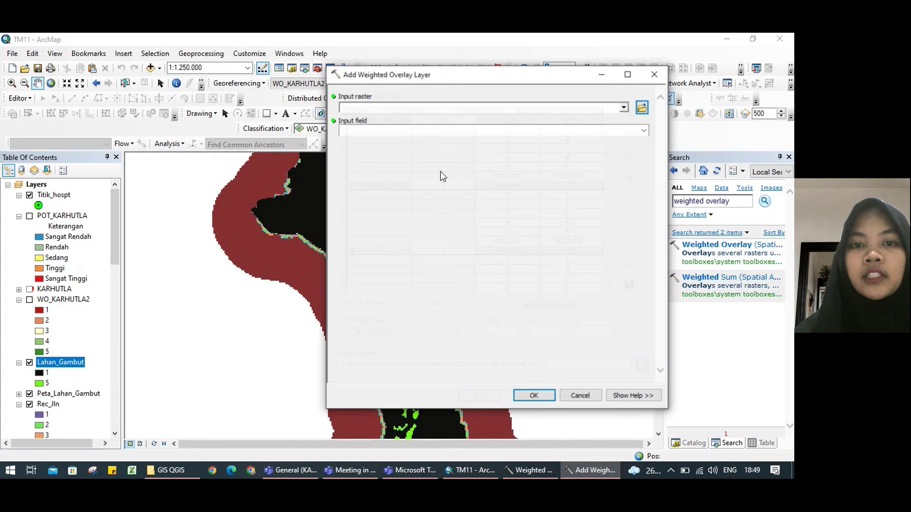
left_click(625, 107)
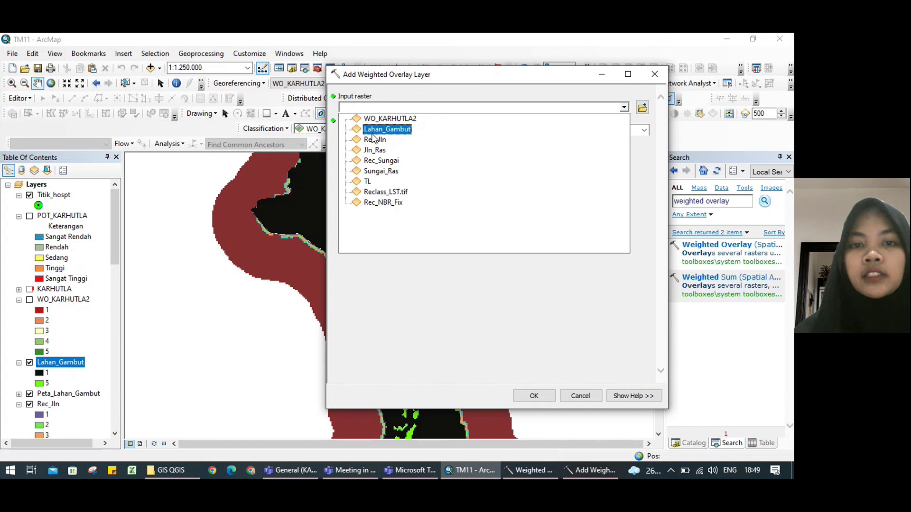
left_click(374, 130)
left_click(544, 394)
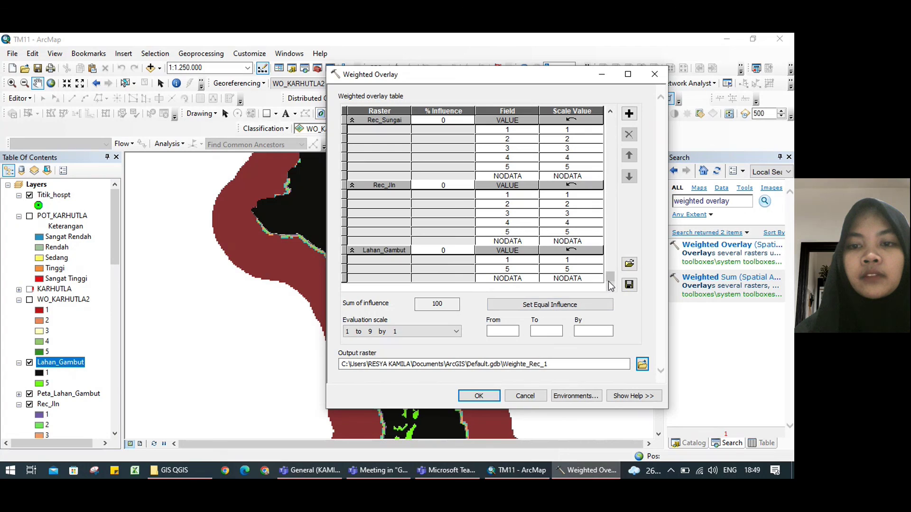
Set equal influence for all rasters in the weighted overlay table and review the resulting percentages.
left_click_drag(609, 282, 609, 119)
left_click(568, 307)
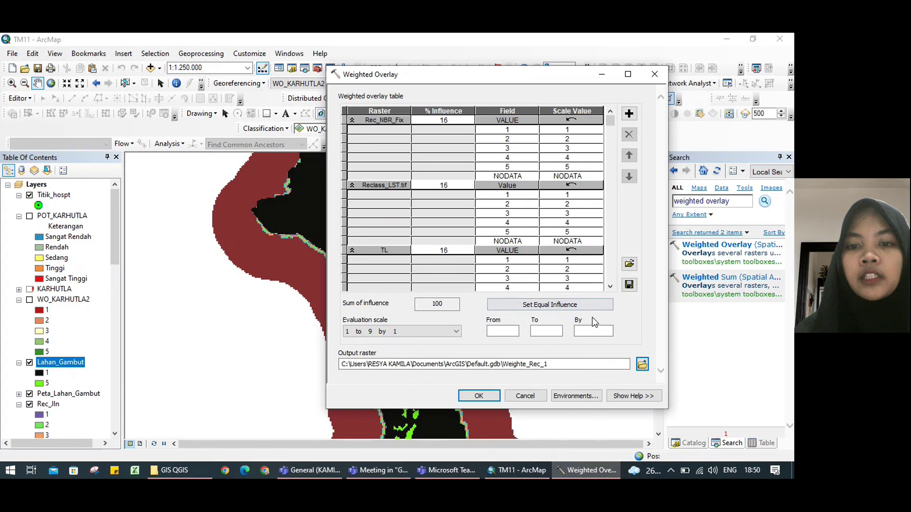
left_click_drag(609, 120, 610, 255)
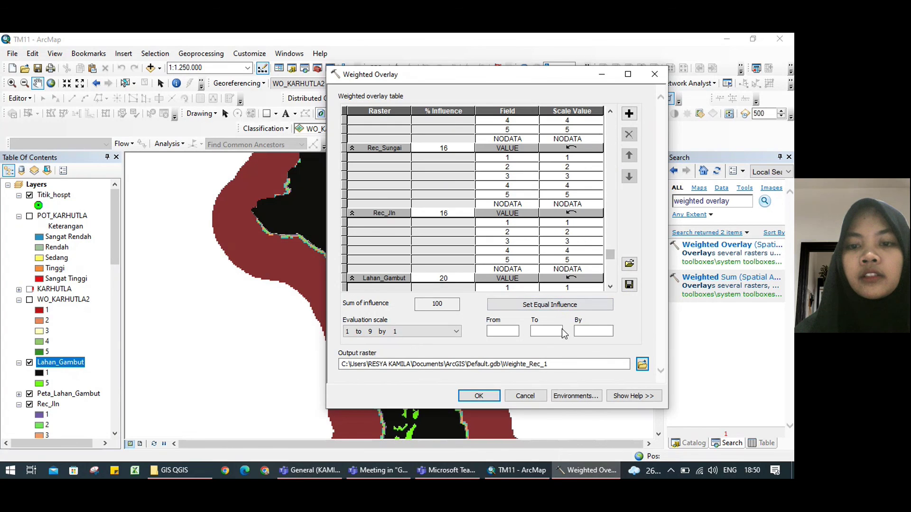
Enter an evaluation scale from 1 to 5, and close the Weighted Overlay tool without running it.
left_click(504, 331)
type("1")
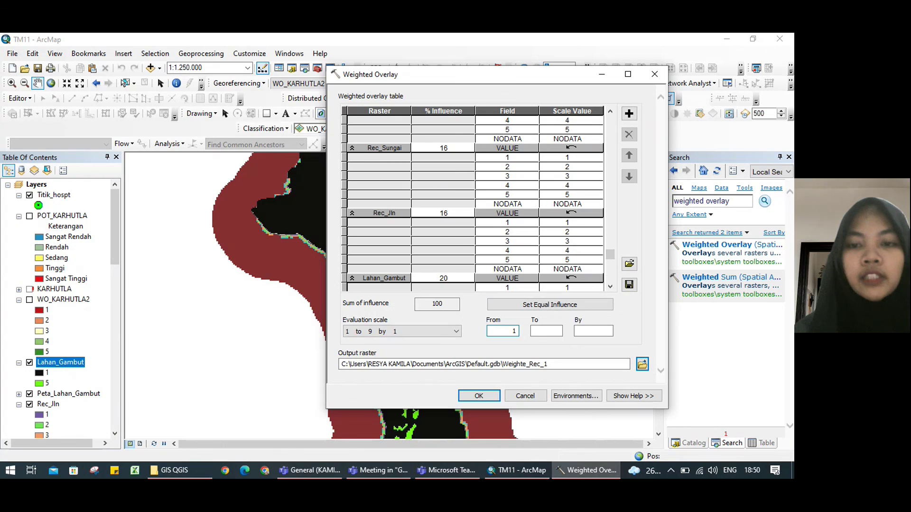
left_click(544, 331)
type("5")
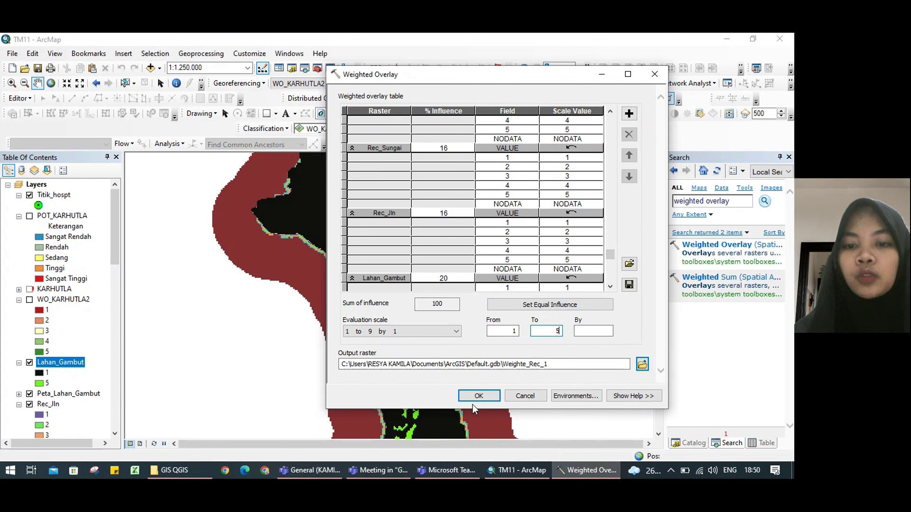
left_click(655, 74)
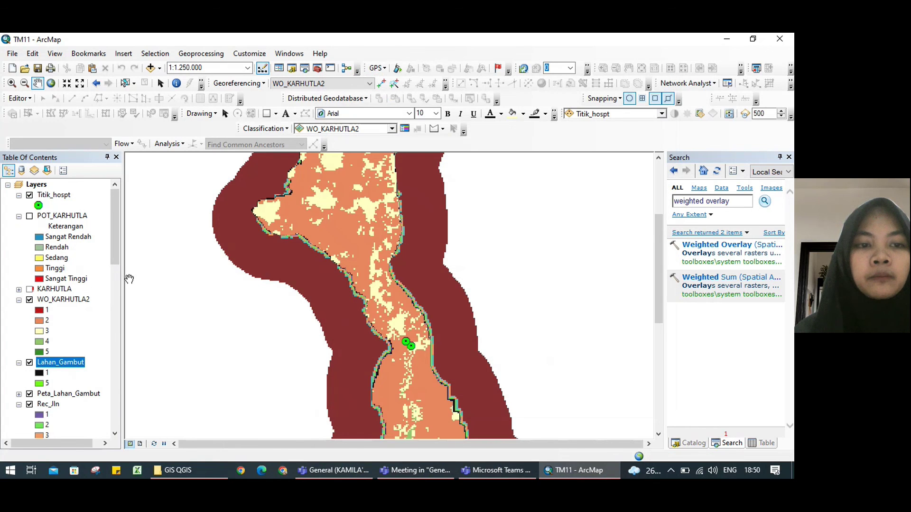
Hide the Peta_Lahan_Gambut, Rec_Jln and Rec_Sungai layers.
scroll(115, 237, "down", 4)
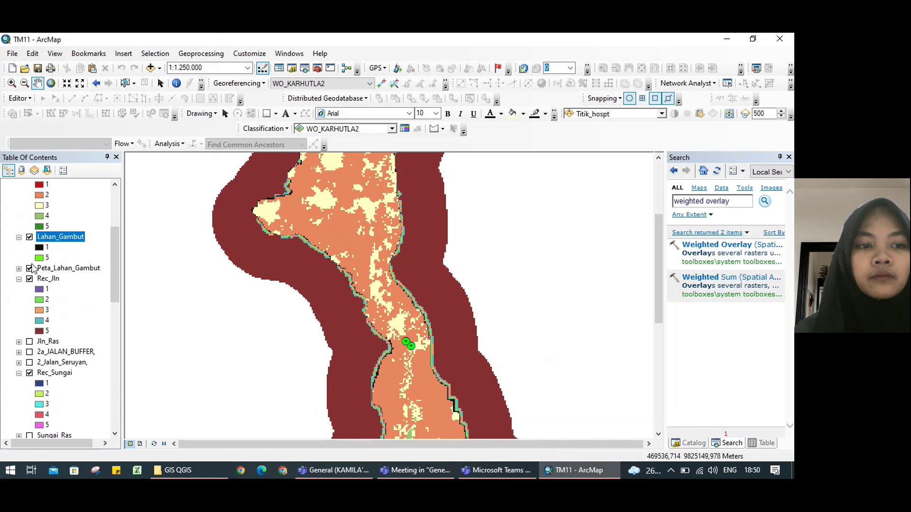
left_click(29, 269)
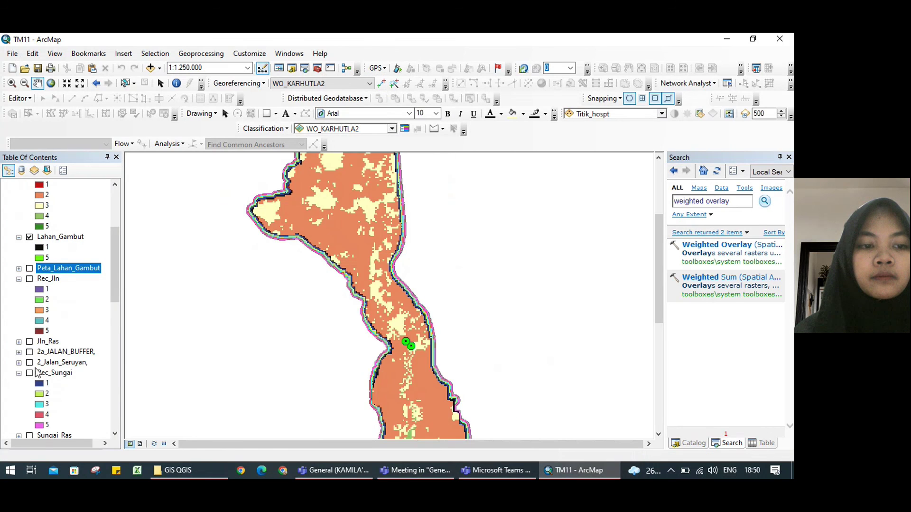
left_click_drag(117, 286, 118, 357)
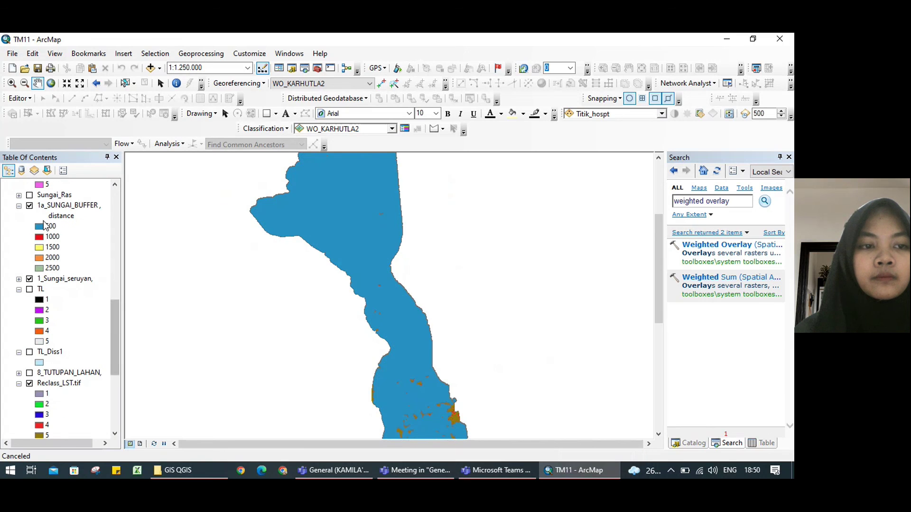
Hide the 1a_SUNGAI_BUFFER, 1_Sungai_seruyan, Reclass_LST.tif and Rec_NBR_Fix layers.
left_click(30, 279)
left_click(29, 384)
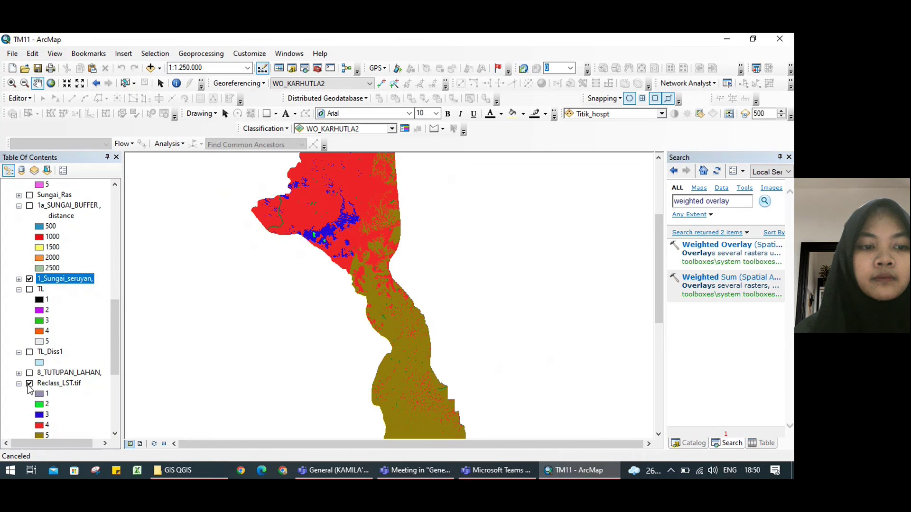
scroll(95, 295, "down", 3)
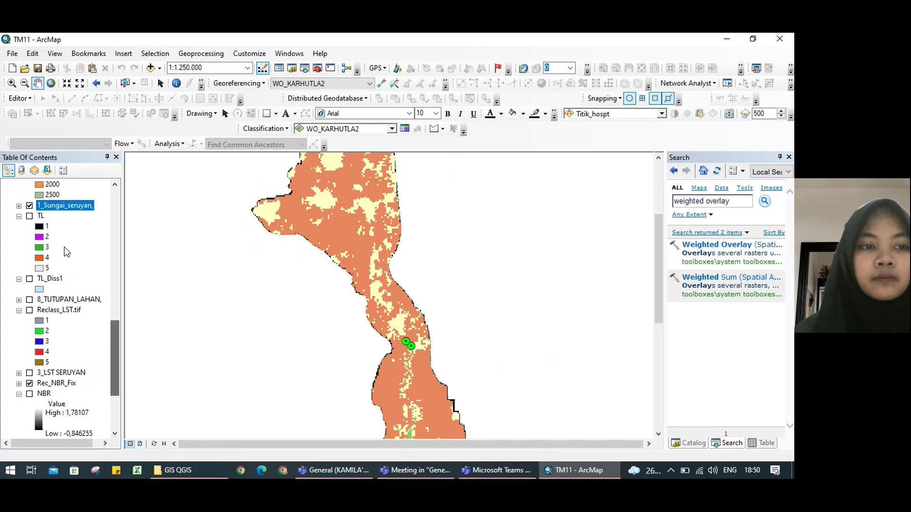
left_click(30, 383)
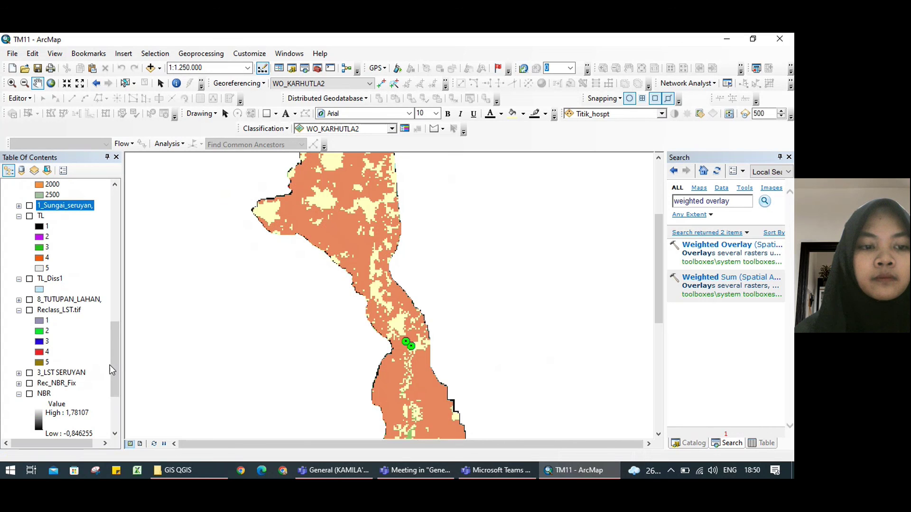
scroll(118, 361, "down", 3)
left_click_drag(118, 364, 111, 216)
Hide the Titik_hospt point layer to view the WO_KARHUTLA2 overlay raster on its own.
left_click_drag(369, 273, 363, 302)
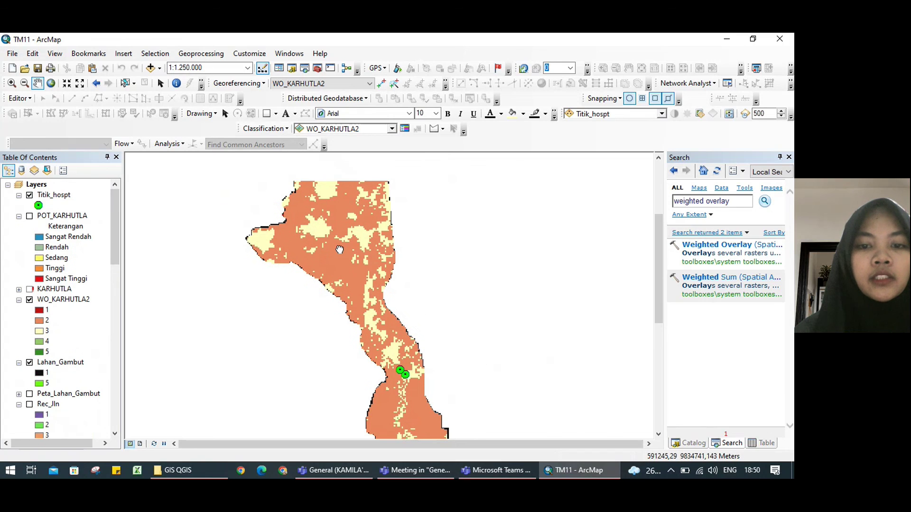
scroll(363, 302, "up", 1)
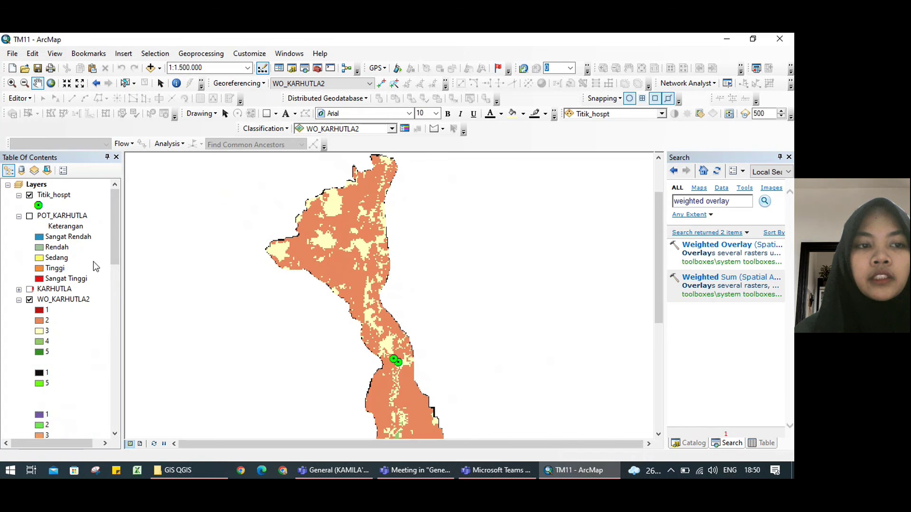
left_click(30, 194)
left_click_drag(193, 251, 173, 208)
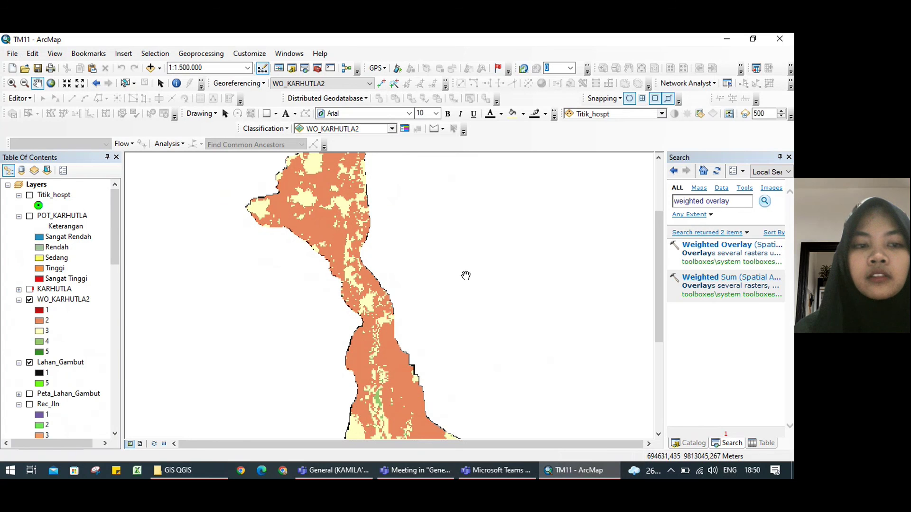
left_click_drag(465, 275, 476, 253)
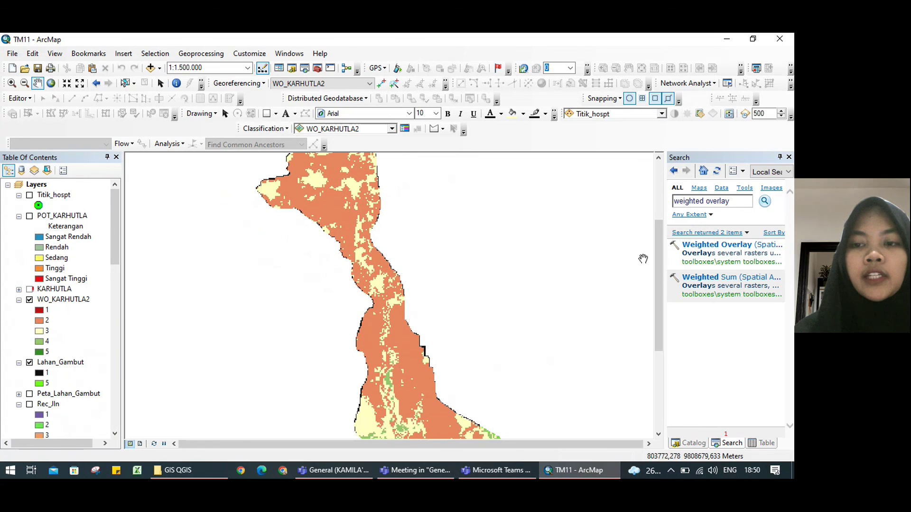
Search for "raster to polygon" and open the Raster to Polygon conversion tool.
left_click_drag(736, 202, 611, 211)
key("BackSpace")
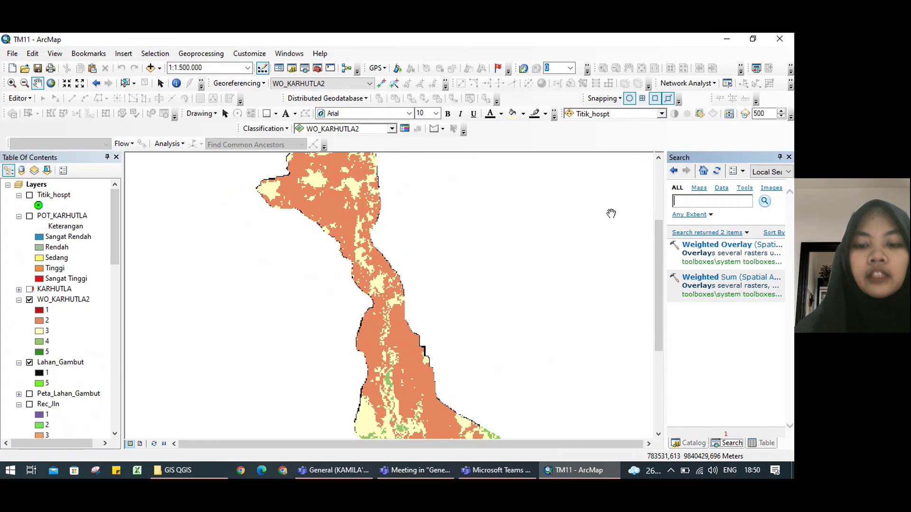
type("raster to polygon")
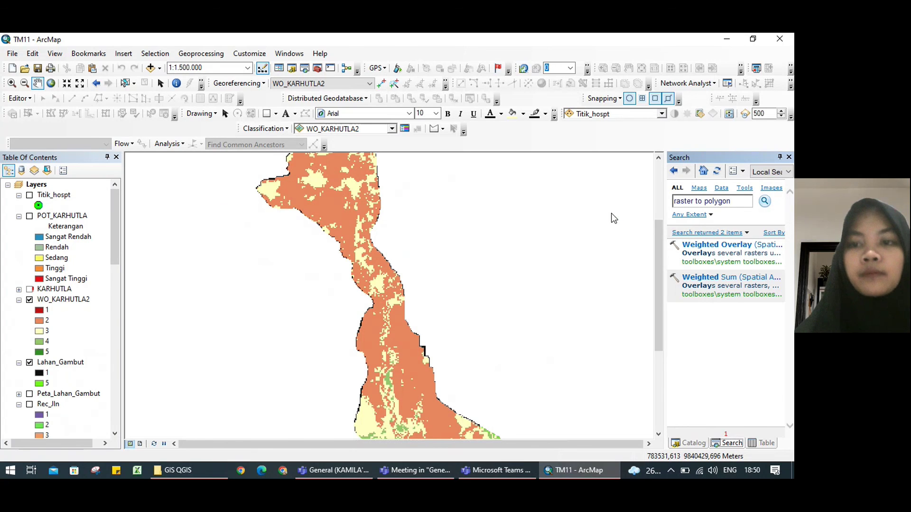
key("Return")
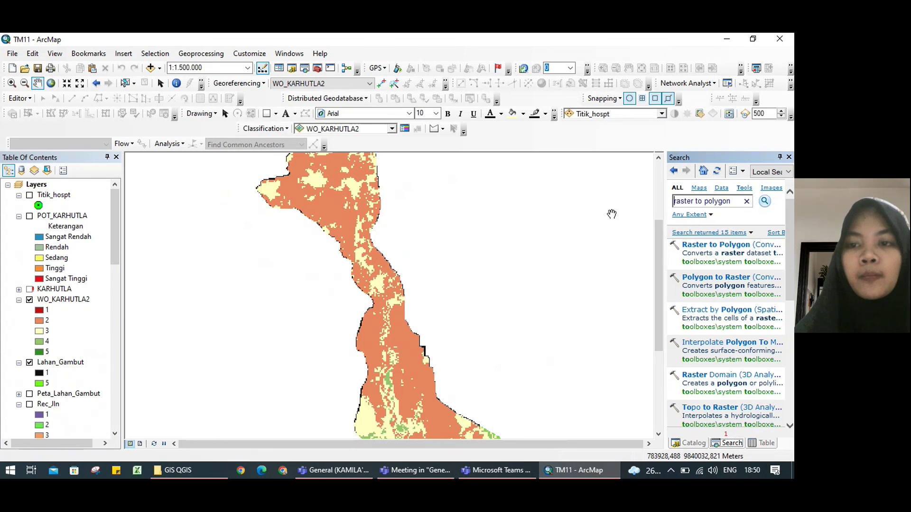
left_click(711, 245)
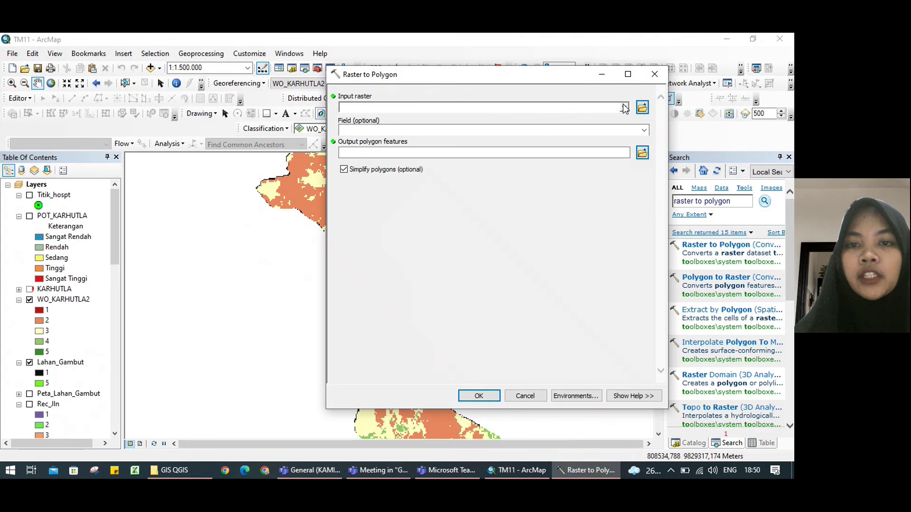
Choose WO_KARHUTLA2 as the raster to convert, and close the Raster to Polygon tool without running it.
left_click(623, 108)
left_click(377, 116)
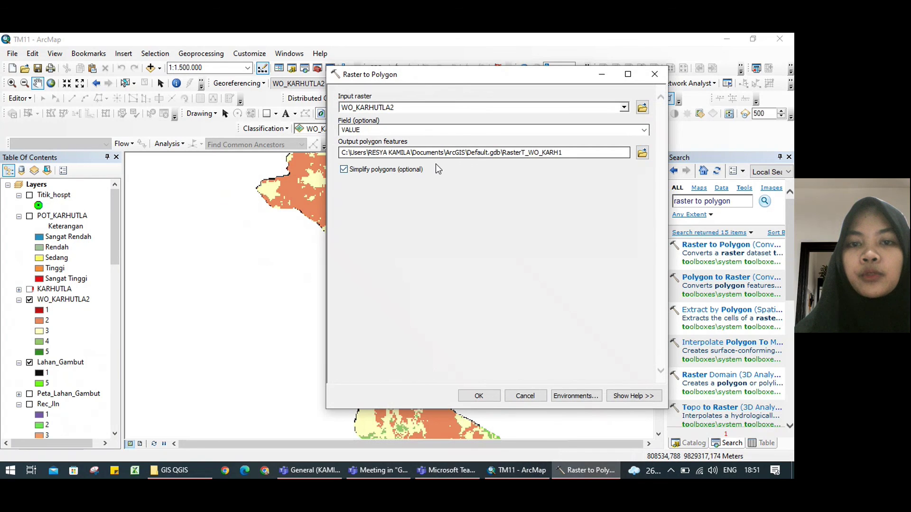
left_click(655, 74)
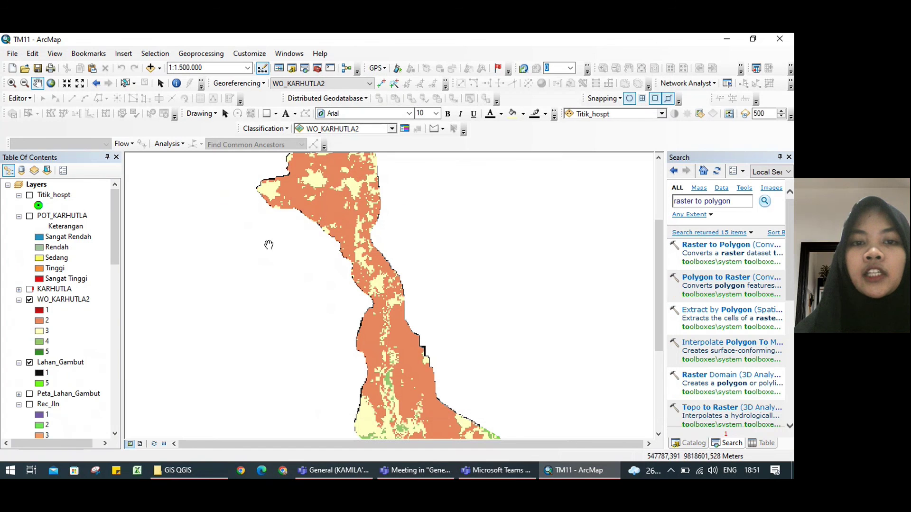
Hide the WO_KARHUTLA2 raster and show the POT_KARHUTLA polygon layer.
left_click_drag(335, 202, 337, 207)
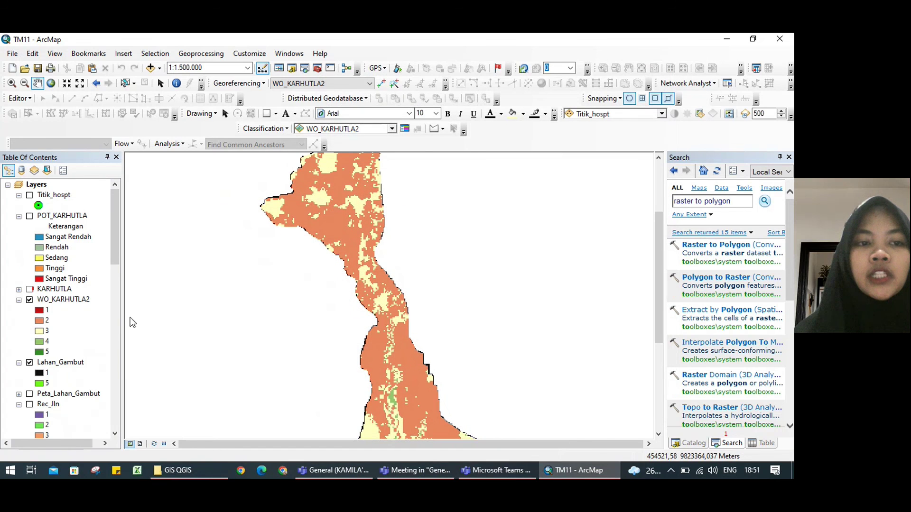
left_click(29, 300)
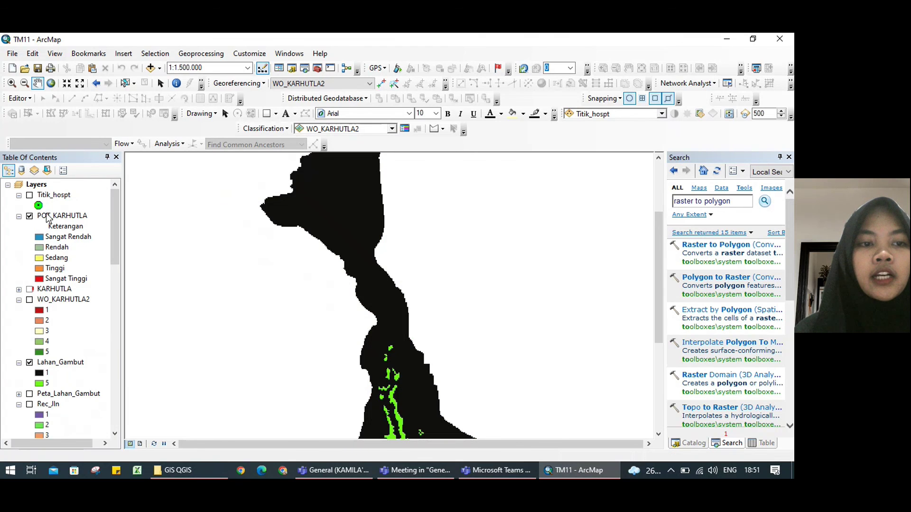
Open the POT_KARHUTLA attribute table and review its GRIDCODE, Keterangan and Luas Ha fields for each potential class.
left_click(47, 218)
right_click(56, 214)
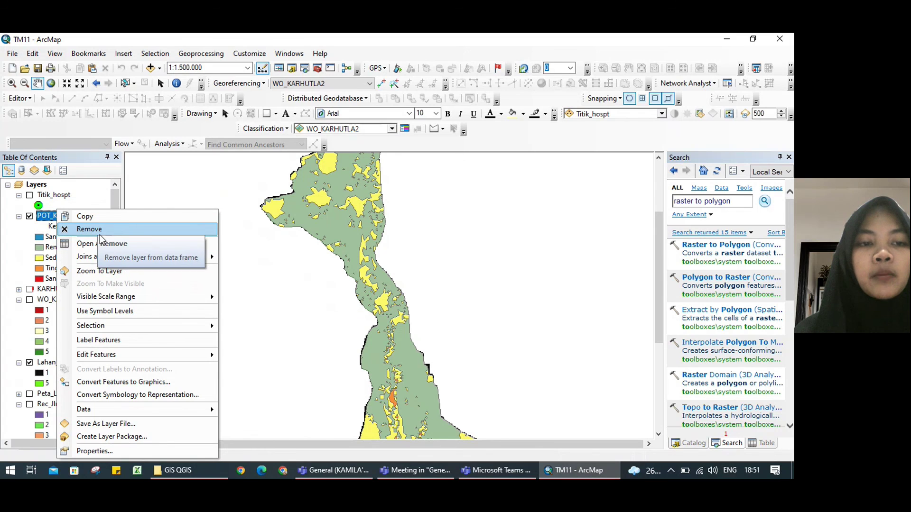
left_click(108, 244)
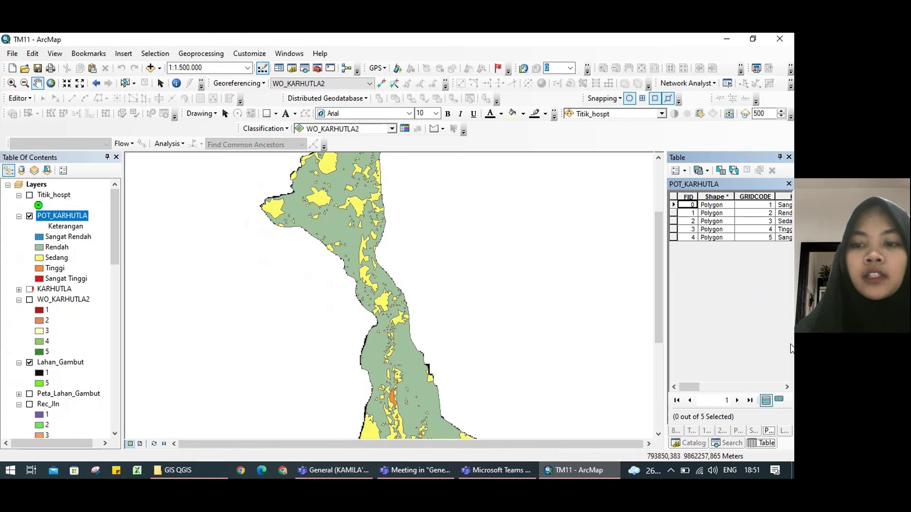
mouse_move(690, 386)
left_mouse_down()
mouse_move(747, 378)
mouse_move(703, 382)
left_mouse_up()
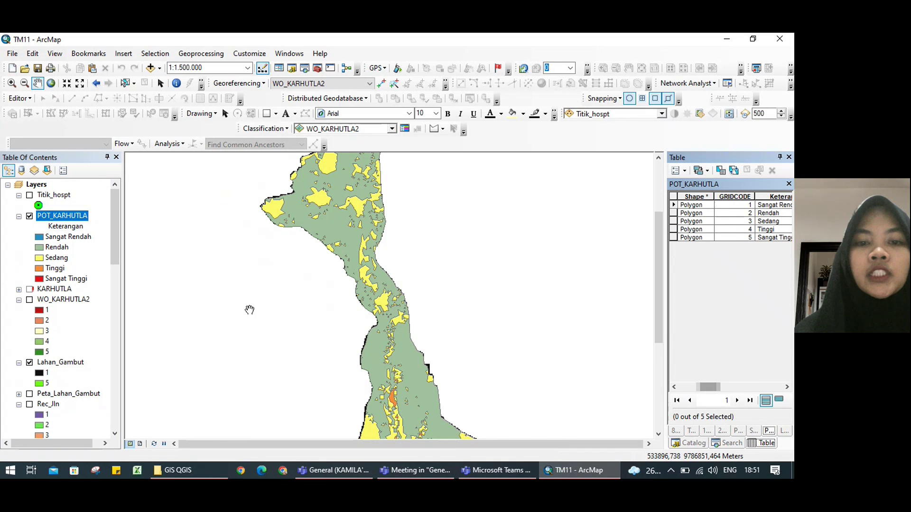
left_click_drag(713, 389, 616, 351)
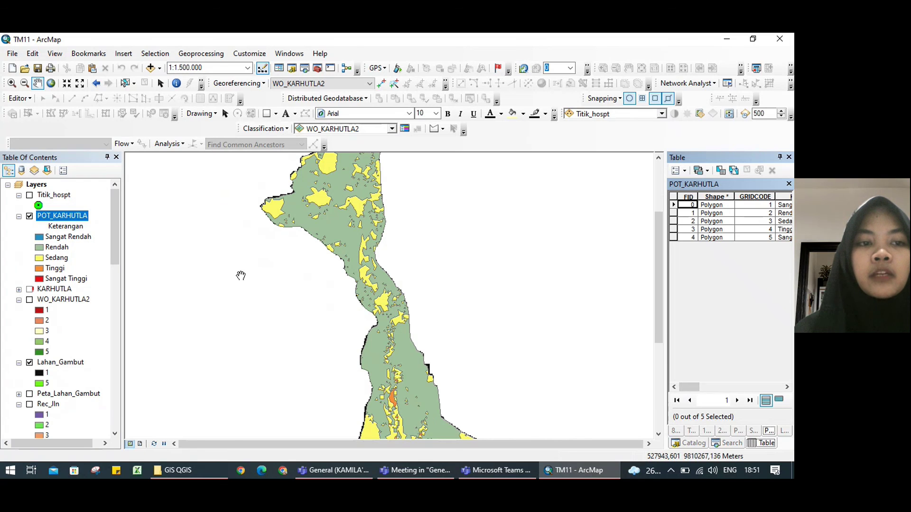
scroll(284, 278, "up", 3)
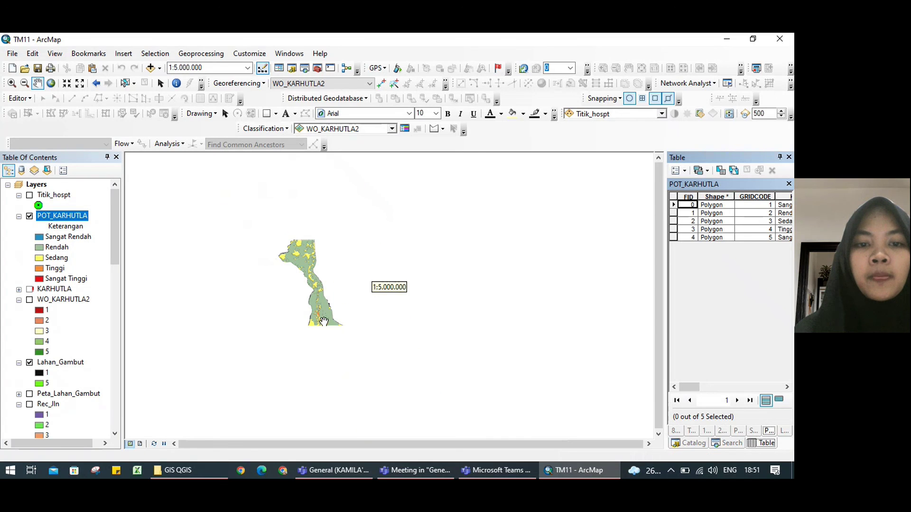
left_click_drag(690, 388, 722, 390)
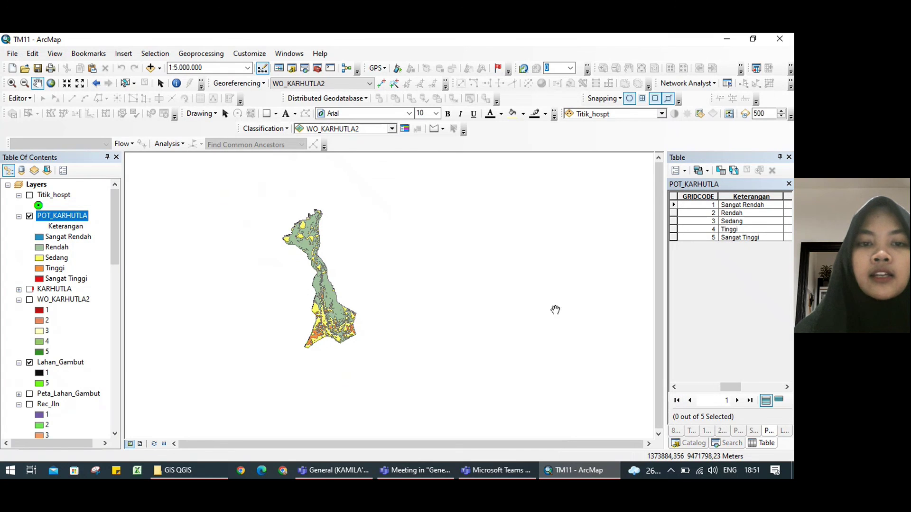
left_click_drag(730, 388, 767, 389)
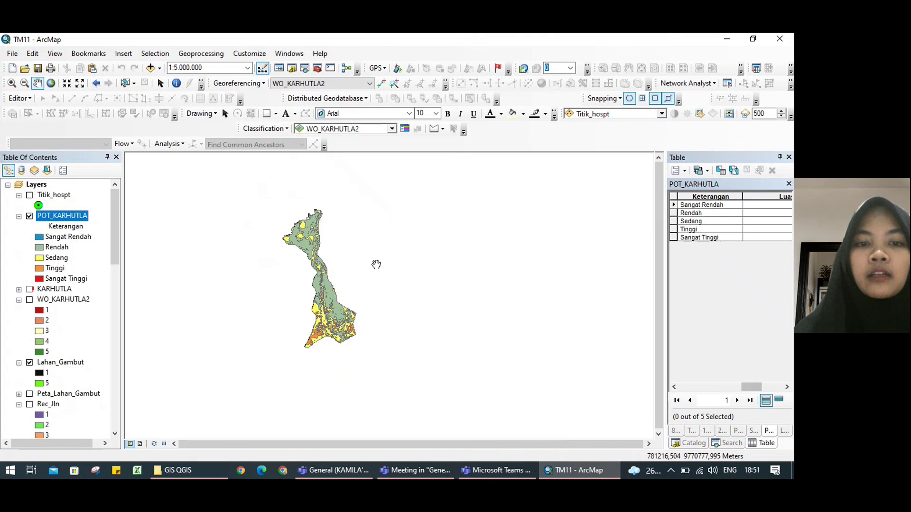
scroll(328, 263, "down", 2)
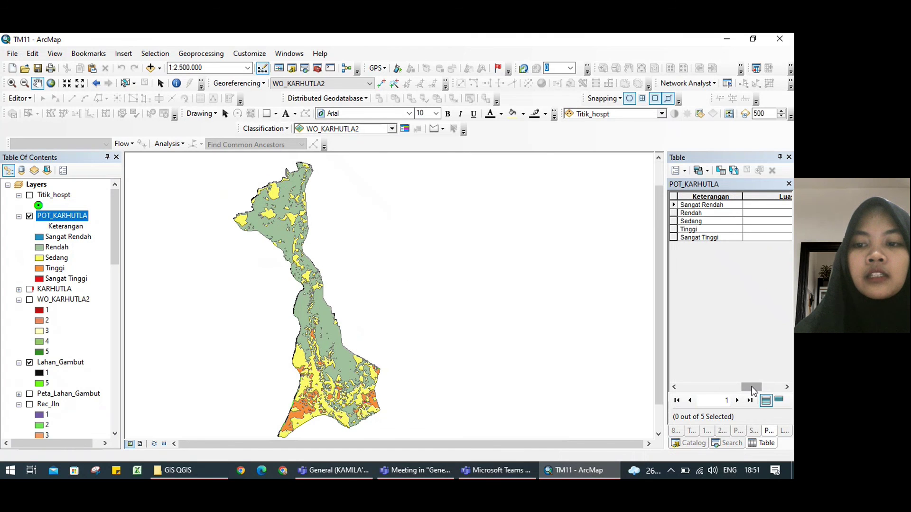
left_click_drag(752, 387, 768, 386)
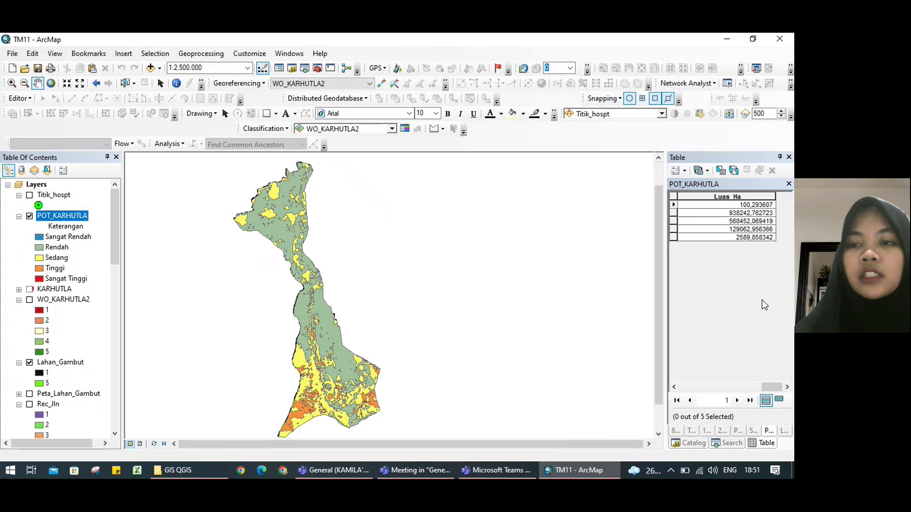
mouse_move(771, 386)
left_mouse_down()
mouse_move(759, 385)
mouse_move(773, 390)
left_mouse_up()
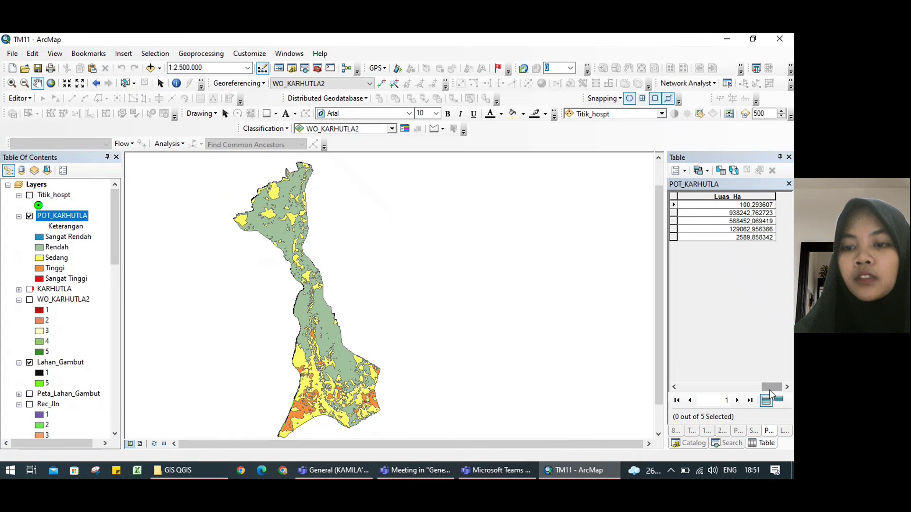
left_click_drag(755, 389, 724, 388)
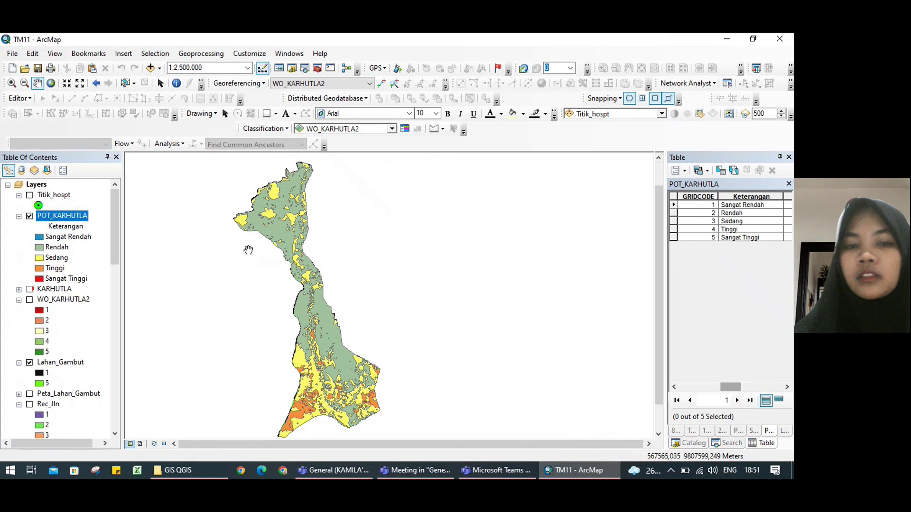
Examine how the POT_KARHUTLA potential classes are distributed across the map, looking closely at the southern part of the area.
scroll(303, 290, "down", 4)
scroll(302, 290, "up", 4)
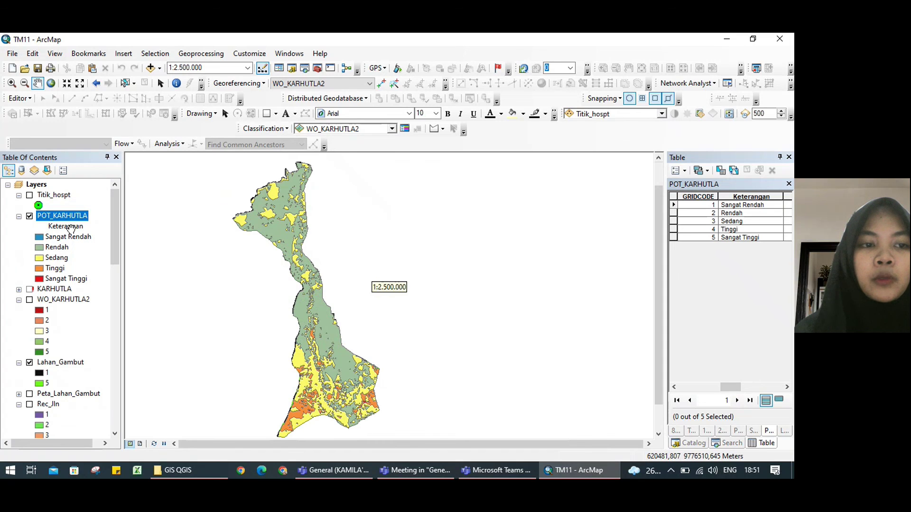
left_click_drag(282, 267, 314, 254)
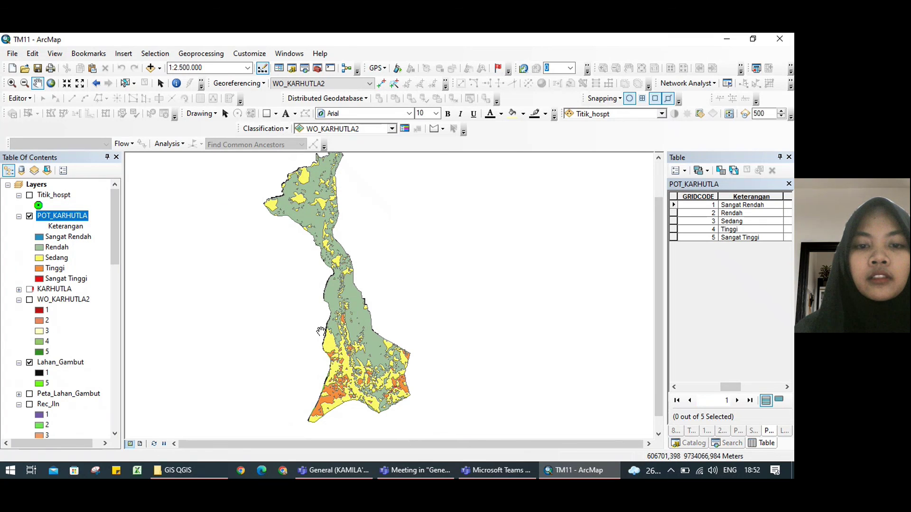
left_click_drag(337, 380, 339, 366)
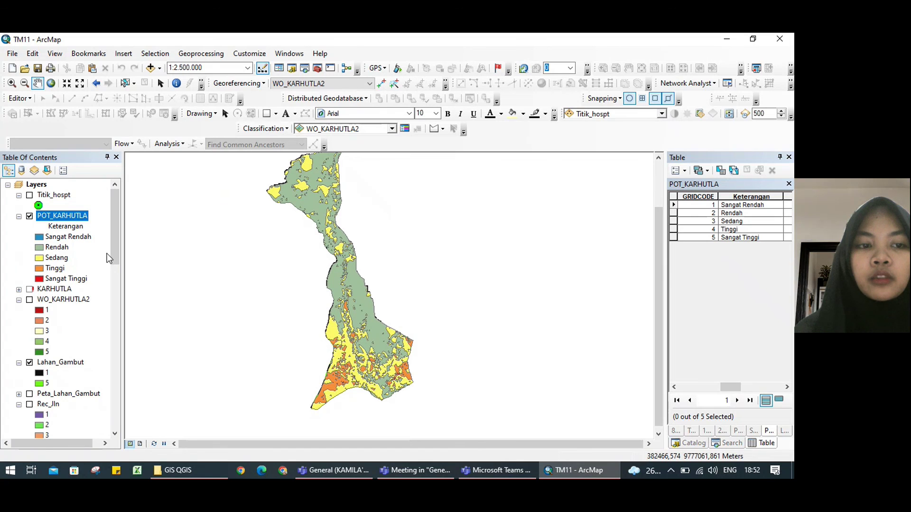
scroll(341, 337, "down", 3)
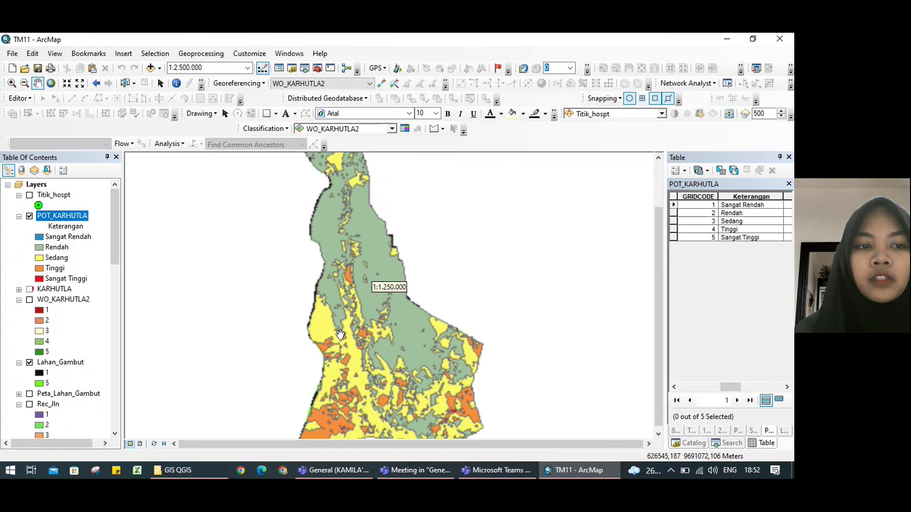
scroll(432, 361, "down", 2)
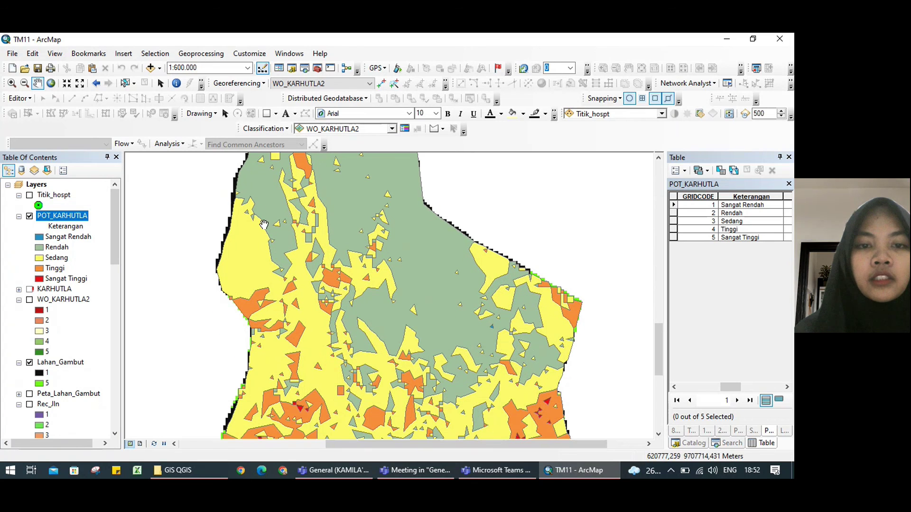
scroll(345, 245, "up", 3)
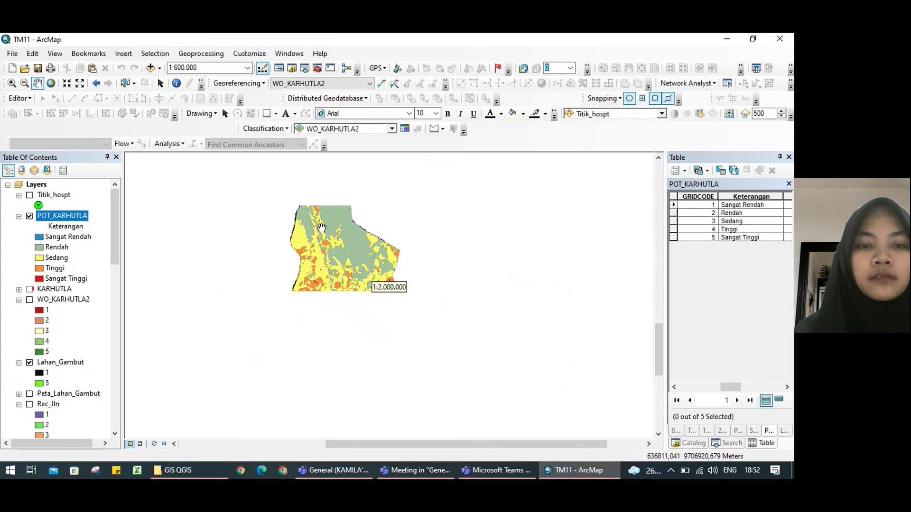
scroll(345, 245, "down", 4)
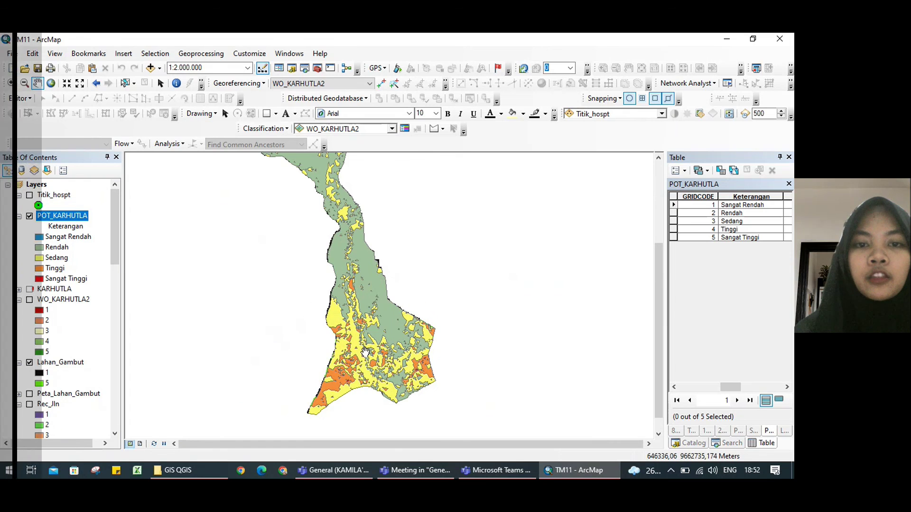